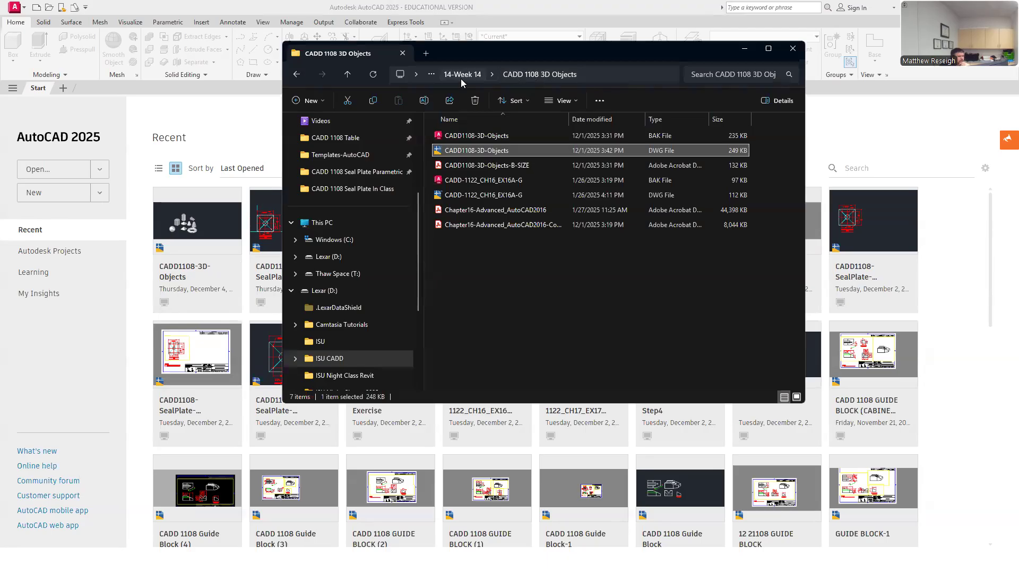
- Open the CADD1108-SealPlate-All drawing from the CADD 1108 Seal Plate In Class folder
left_click(461, 77)
double_click(476, 150)
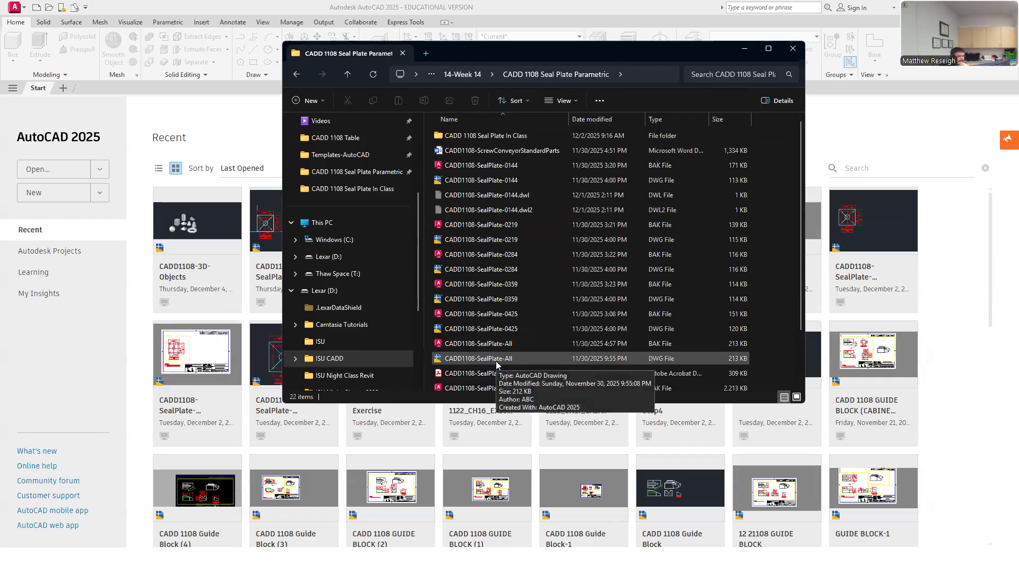
double_click(503, 137)
double_click(480, 239)
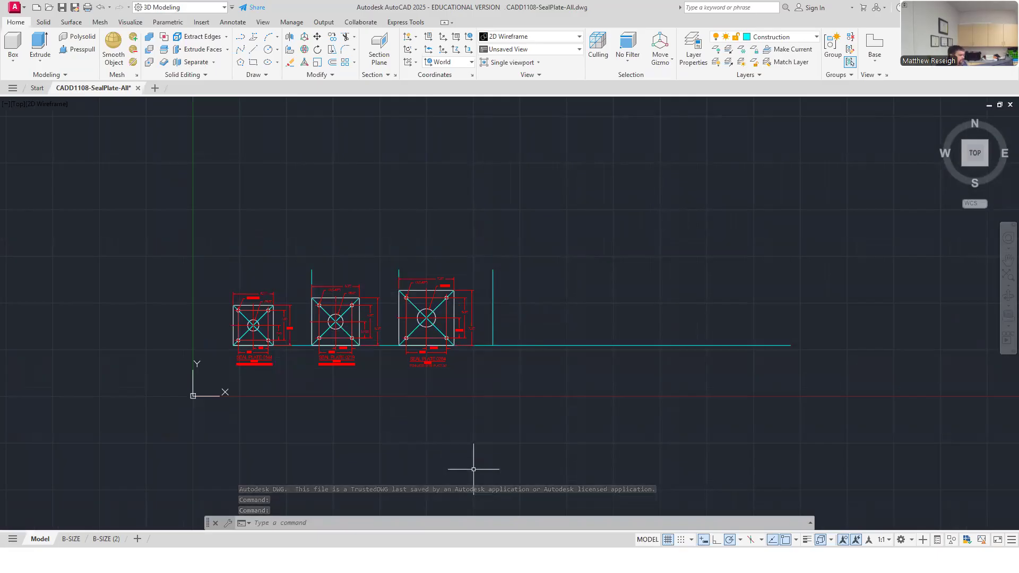
- Open the CADD1108-SealPlate-0284InClass drawing from the same folder and bring the whole plate into view
left_click(404, 560)
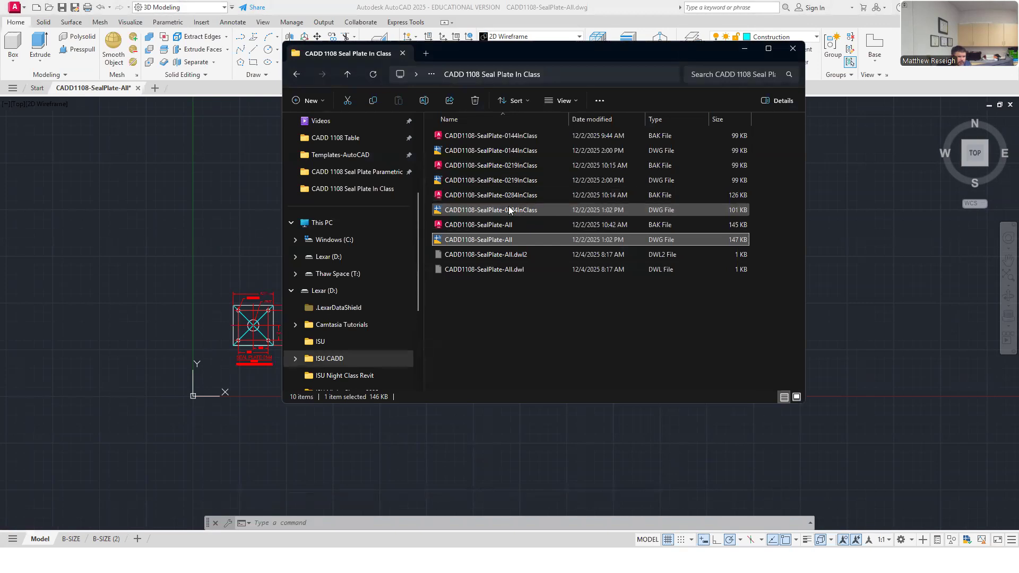
double_click(476, 209)
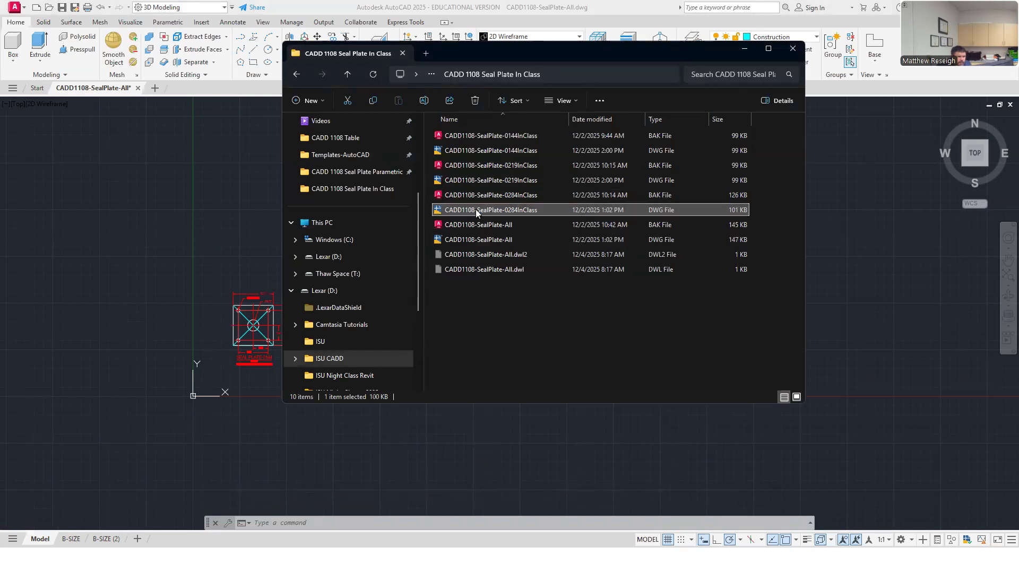
scroll(491, 301, "down", 6)
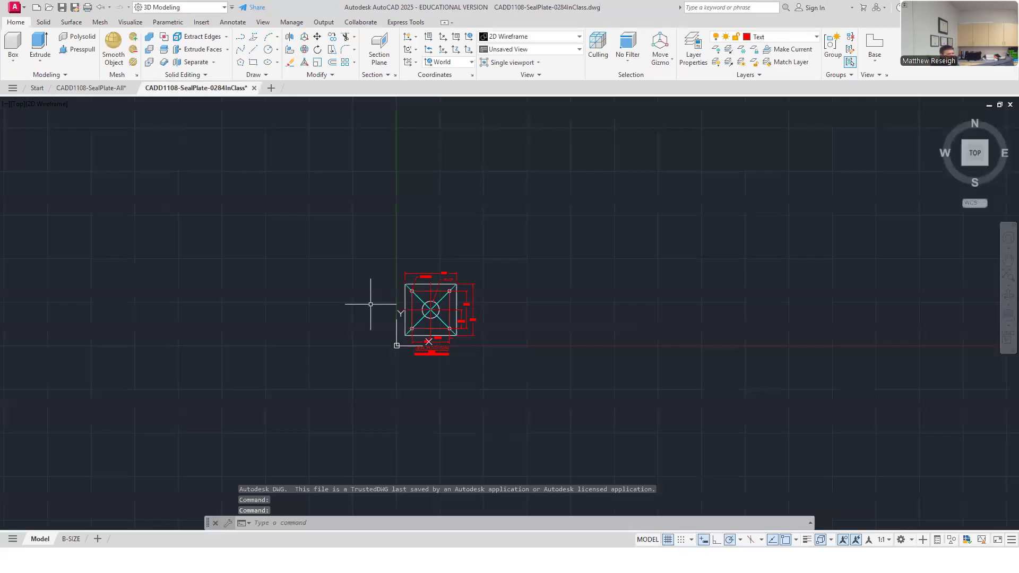
scroll(387, 307, "up", 4)
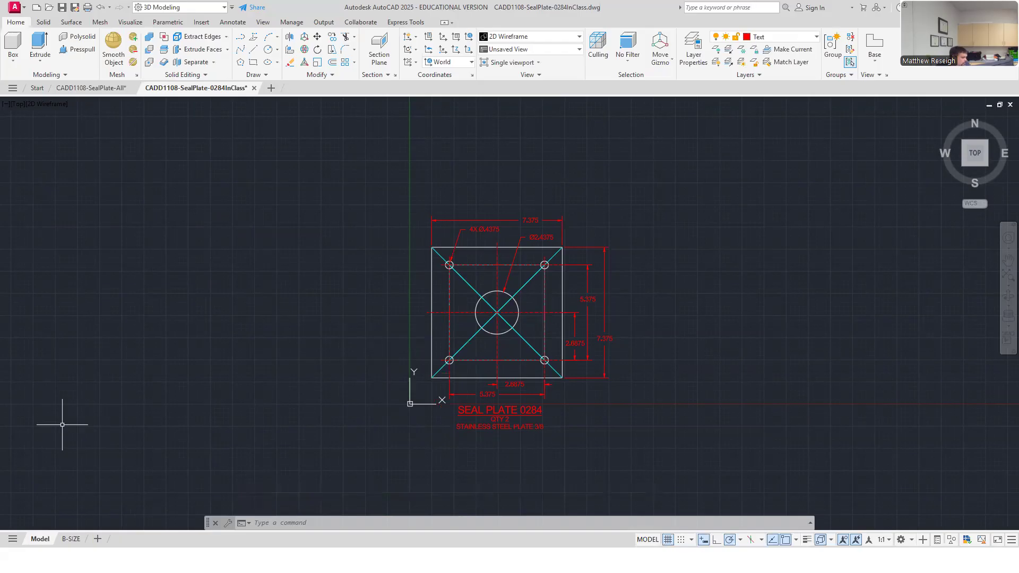
- Open the CADD1108-ScrewConveyorStandardParts document from the Seal Plate Parametric folder in Word and review its seal plate sizes table
key("alt+Tab")
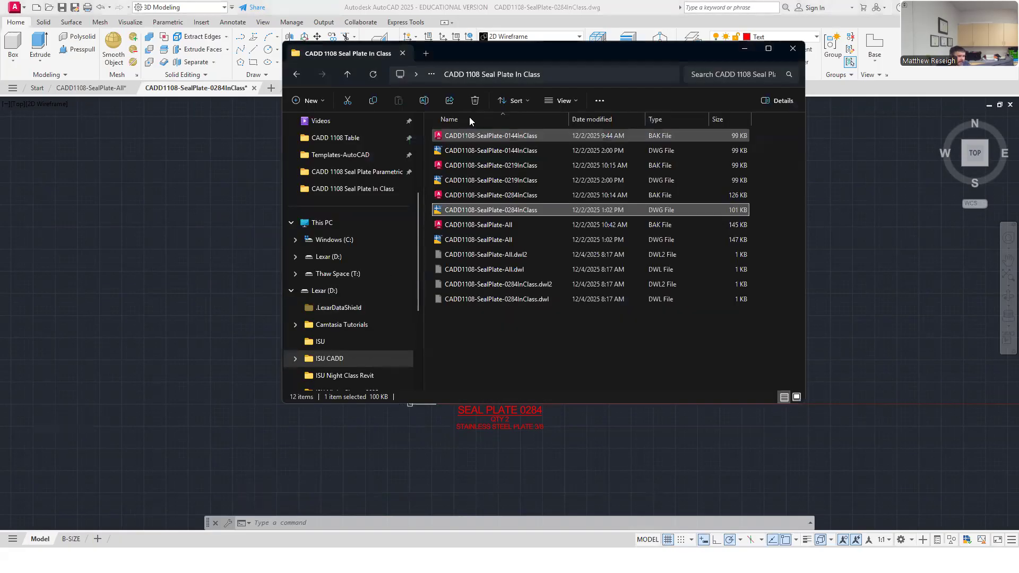
left_click(296, 75)
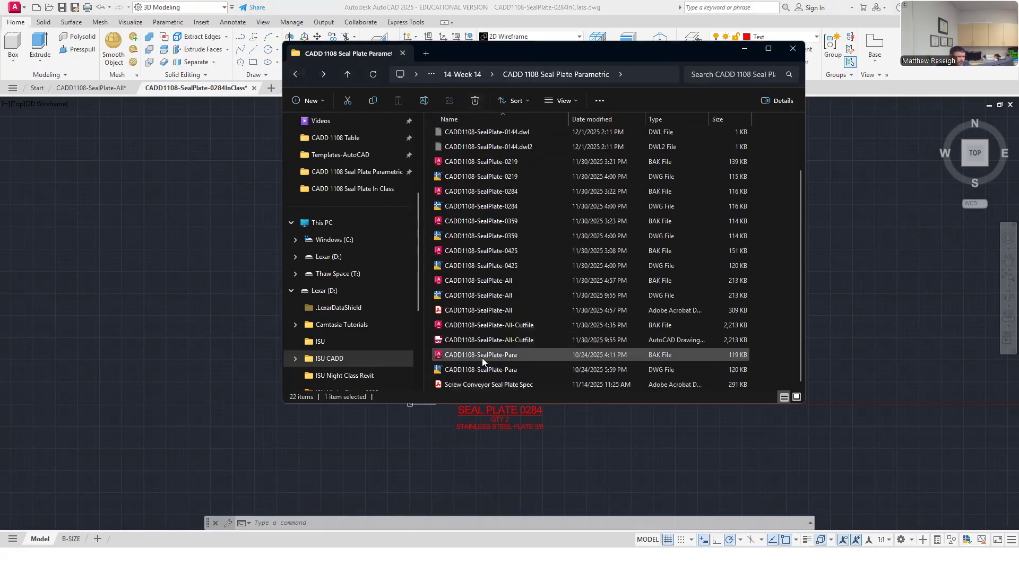
double_click(501, 150)
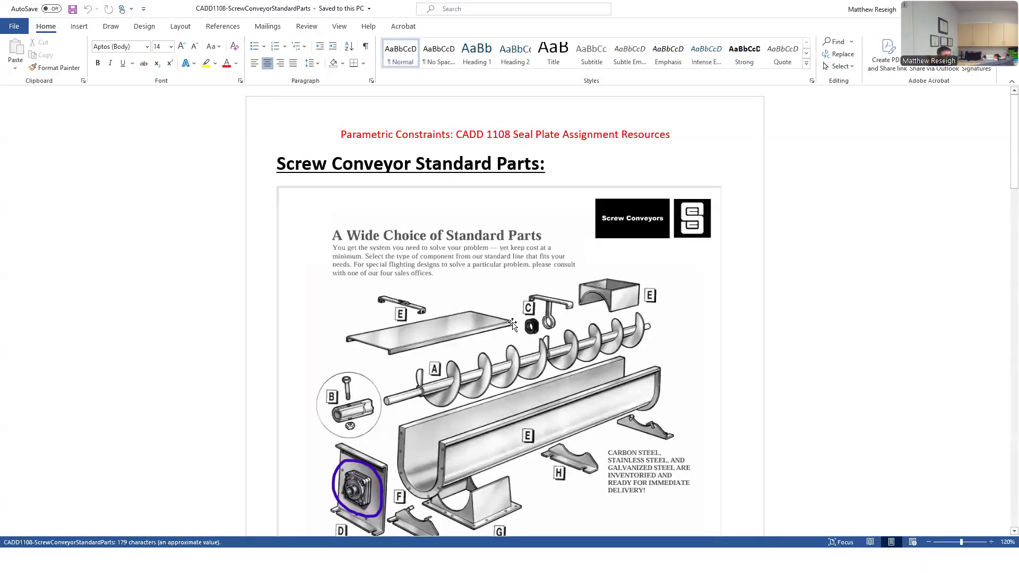
scroll(515, 329, "down", 2)
scroll(515, 335, "down", 20)
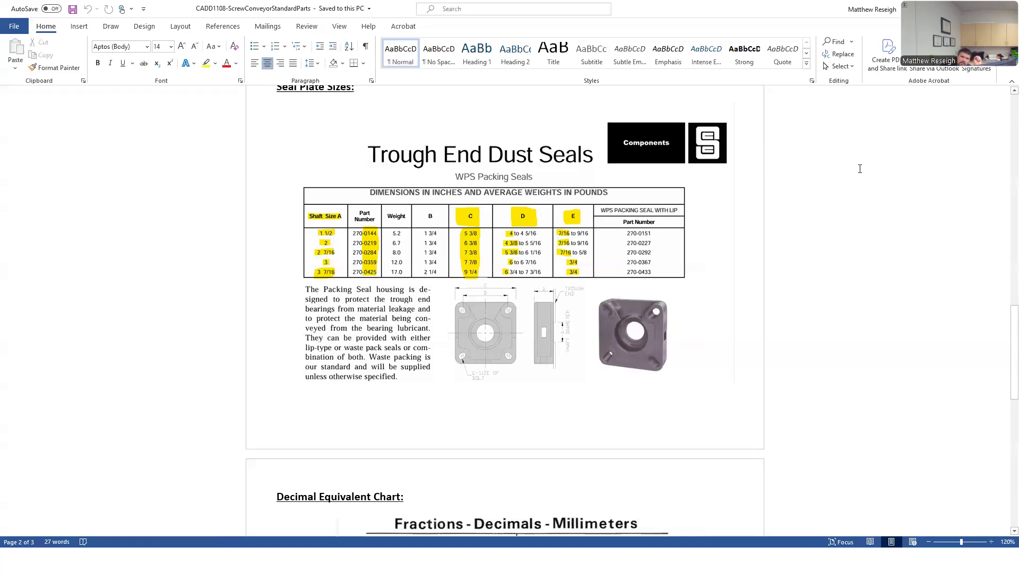
left_click(957, 8)
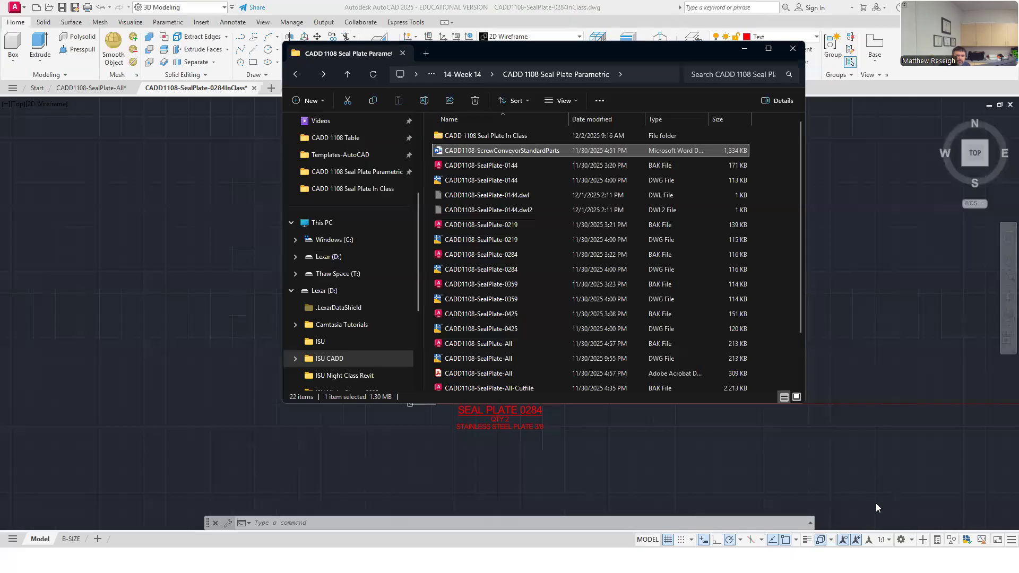
- Return to the 0284 drawing in AutoCAD and examine the plate's title, quantity and material notes
left_click(615, 468)
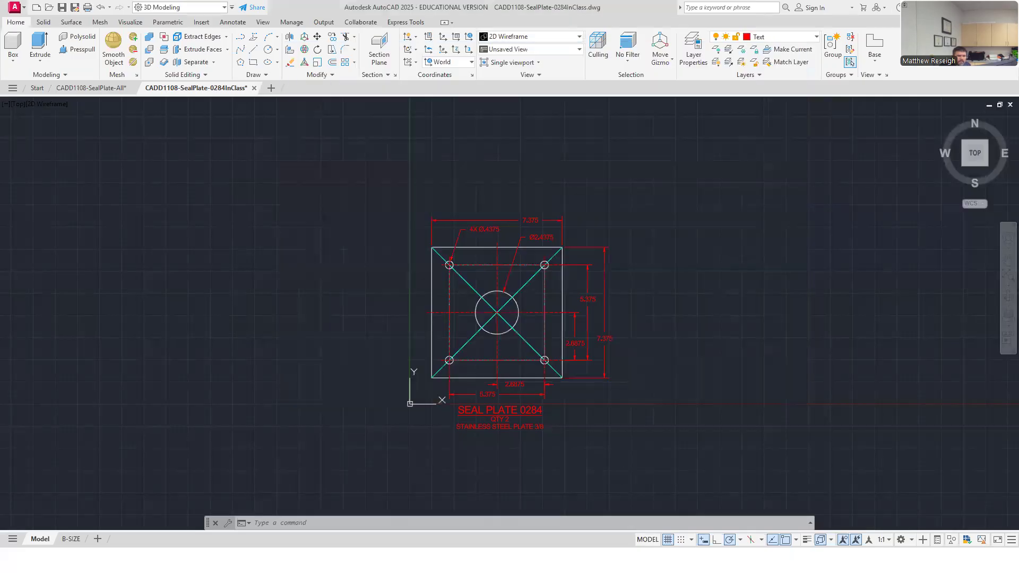
scroll(489, 452, "up", 3)
scroll(489, 452, "up", 2)
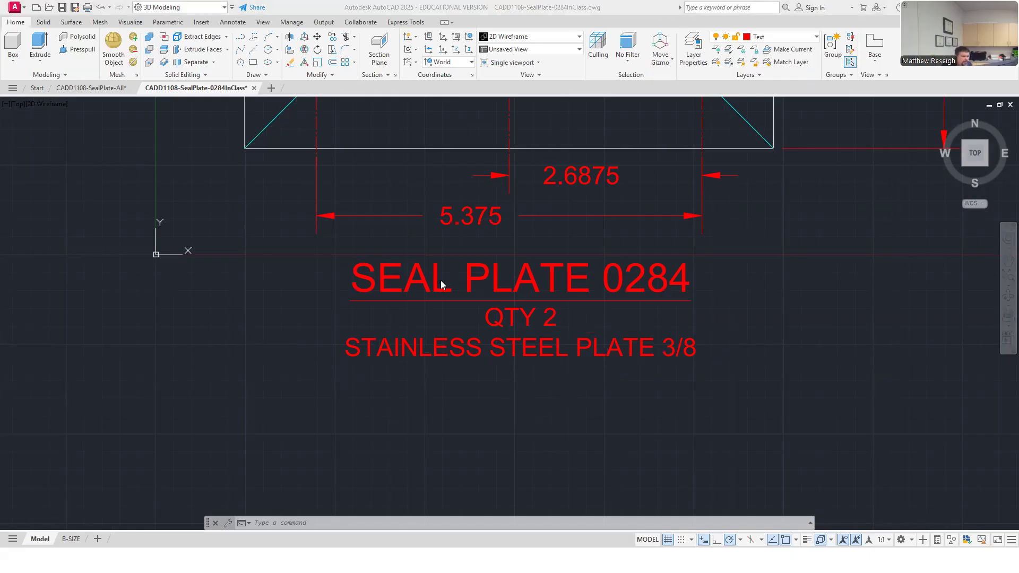
scroll(455, 345, "up", 4)
scroll(455, 345, "down", 8)
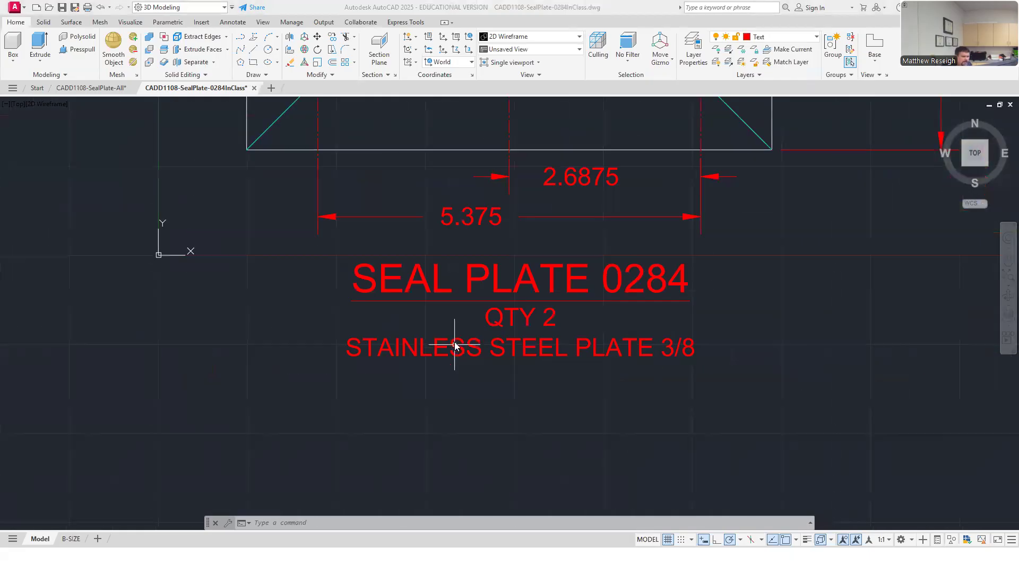
scroll(528, 322, "up", 2)
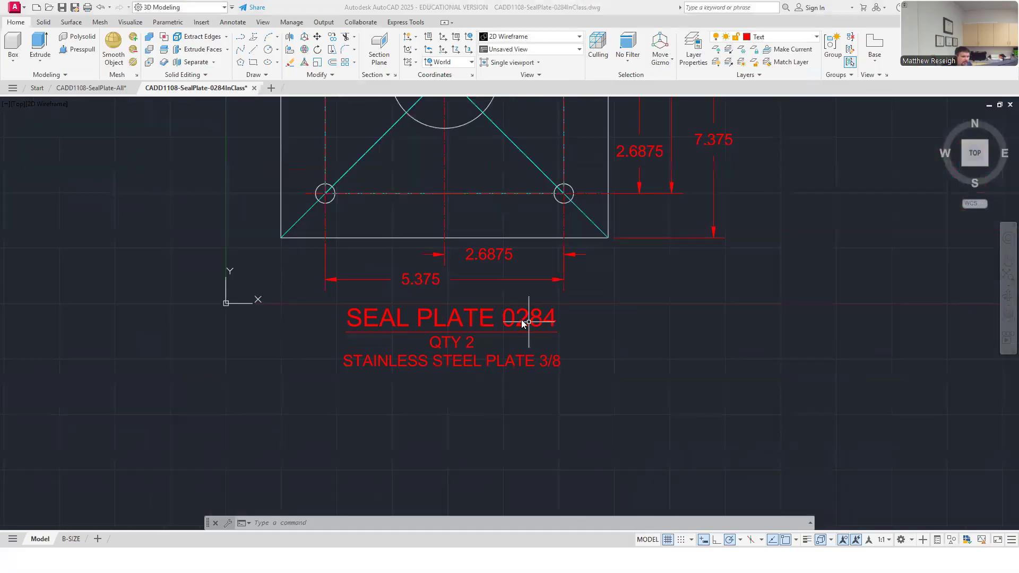
scroll(470, 319, "down", 2)
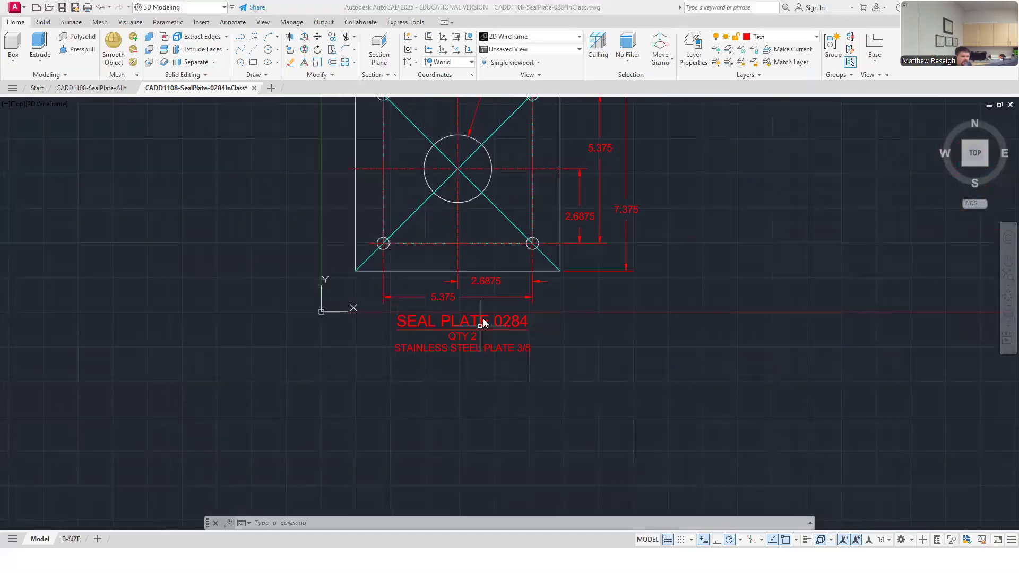
scroll(480, 327, "up", 2)
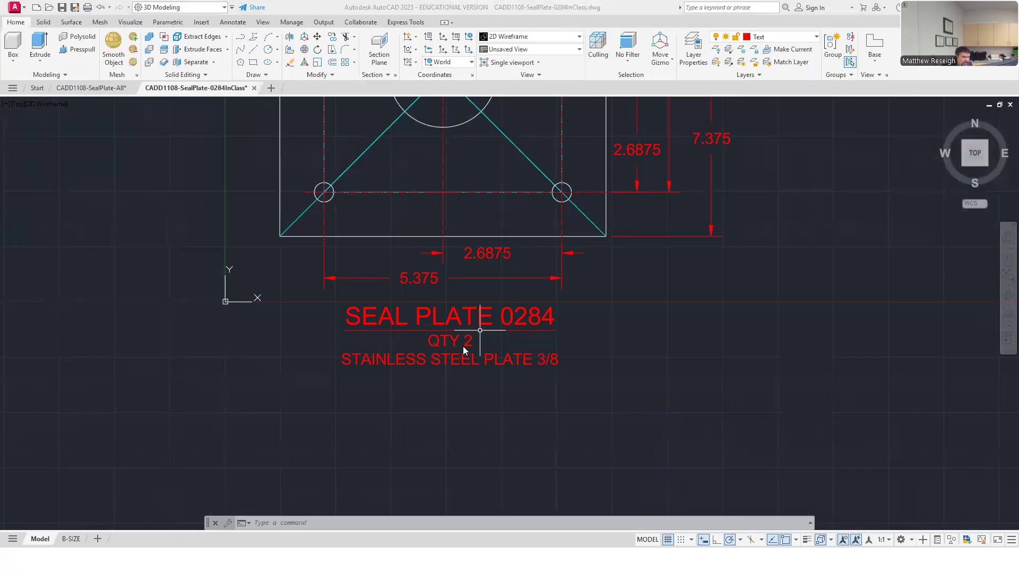
scroll(449, 363, "down", 6)
scroll(448, 358, "up", 6)
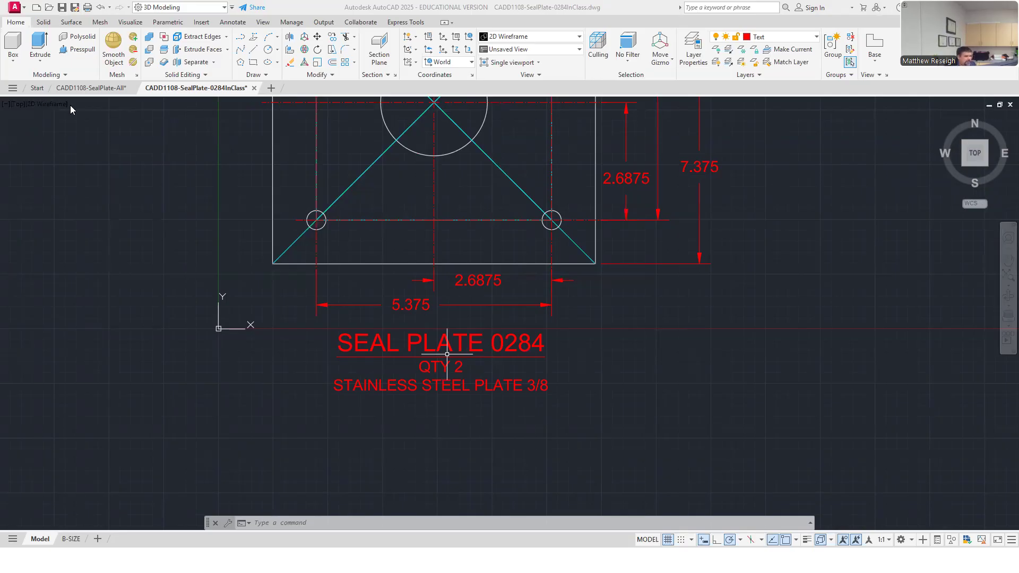
- Switch to the course page in the browser and review the CADD 1108 Seal Plate assignment's instructions and completed sheets
key("alt+Tab")
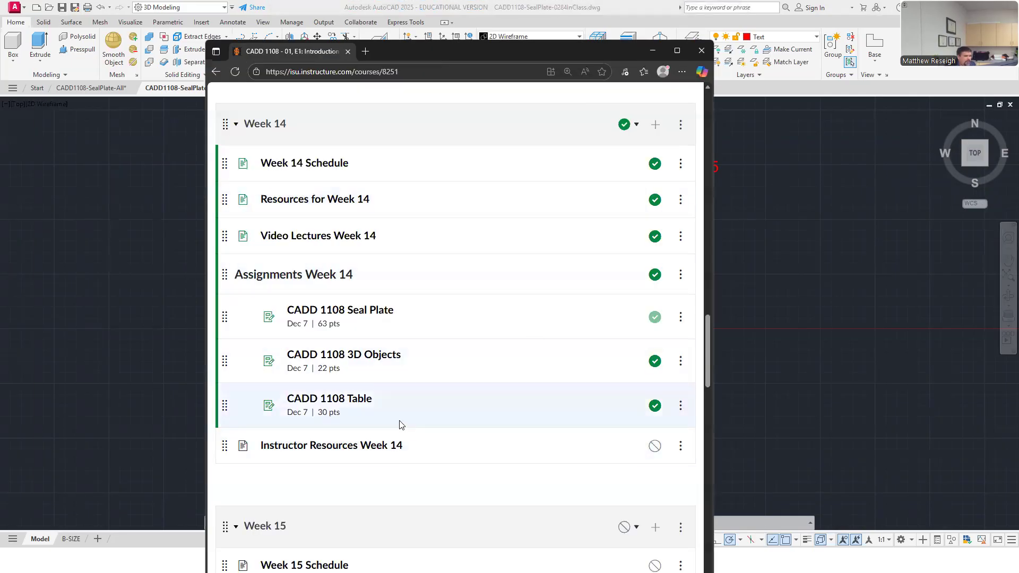
left_click(677, 51)
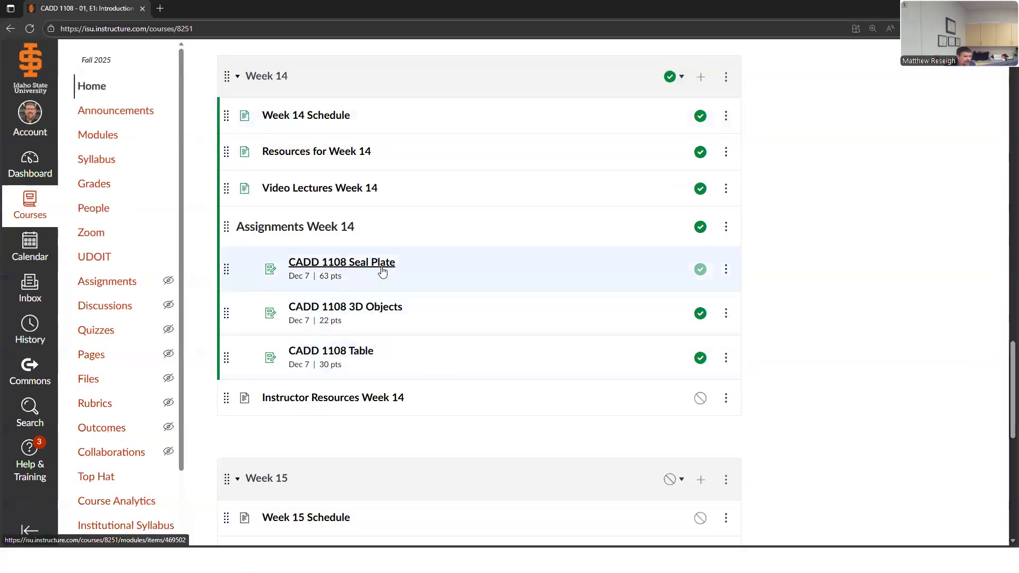
left_click(378, 264)
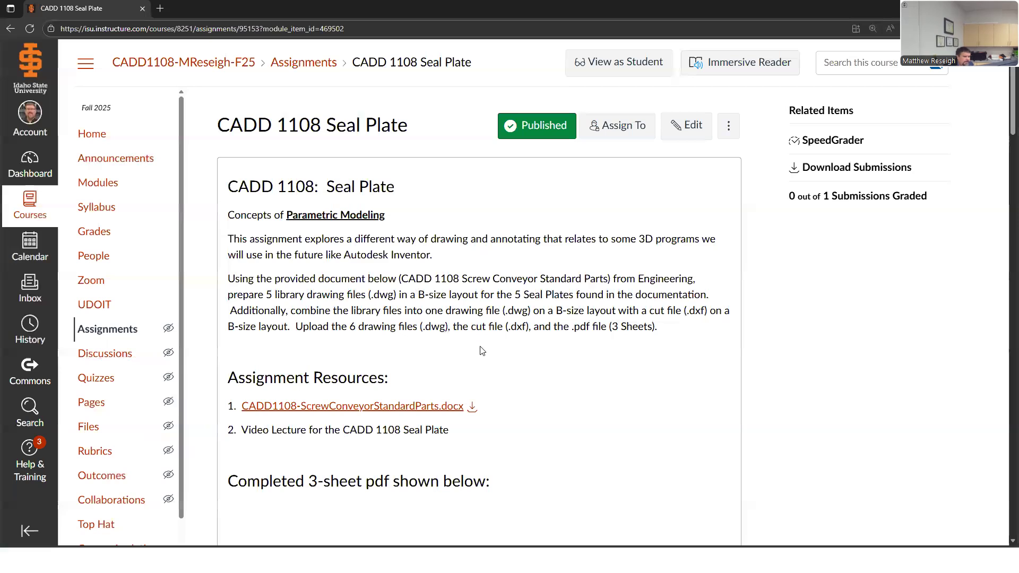
scroll(482, 350, "down", 7)
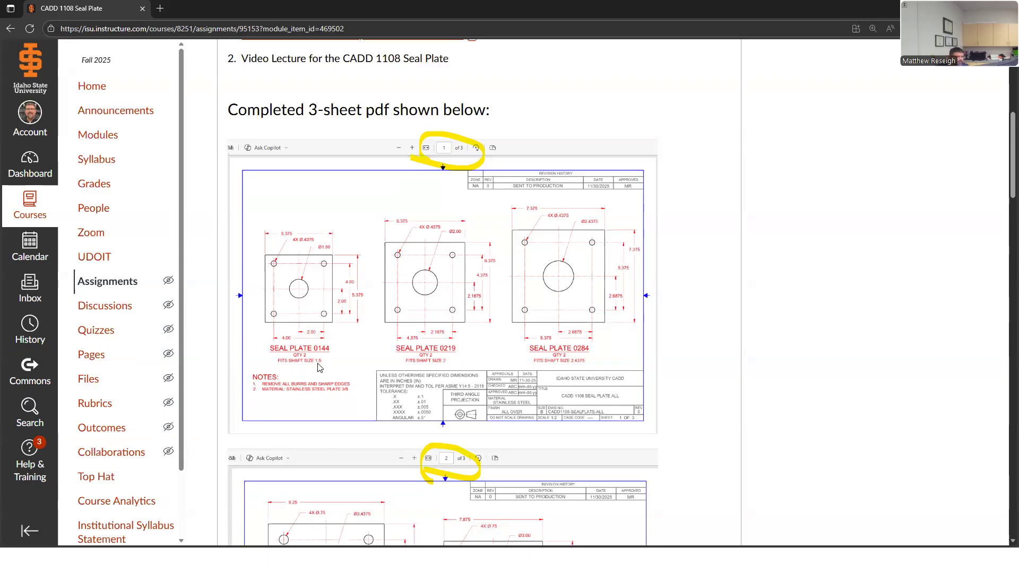
left_click(959, 8)
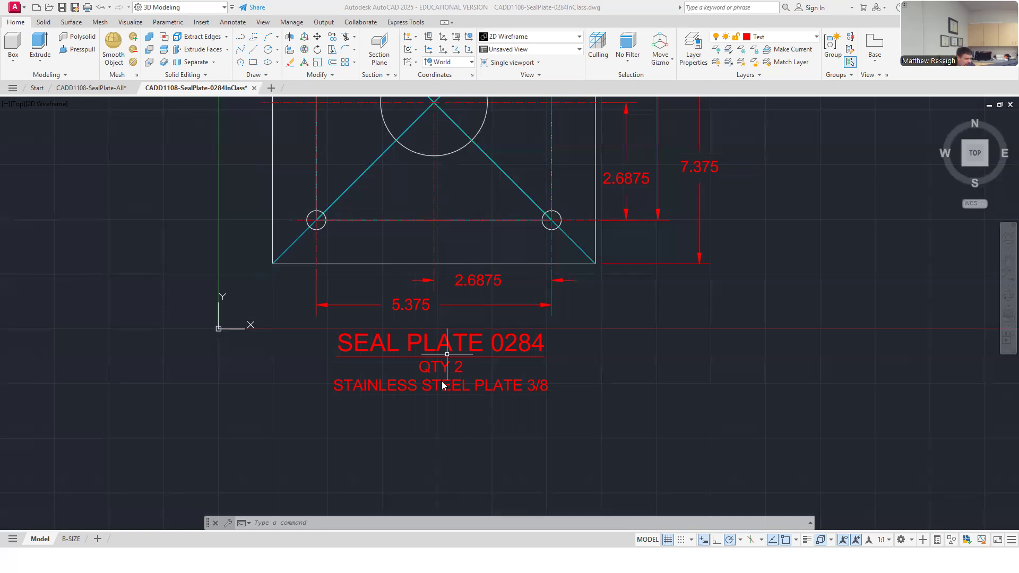
scroll(441, 384, "down", 1)
scroll(424, 381, "down", 3)
scroll(431, 426, "up", 7)
scroll(422, 424, "down", 3)
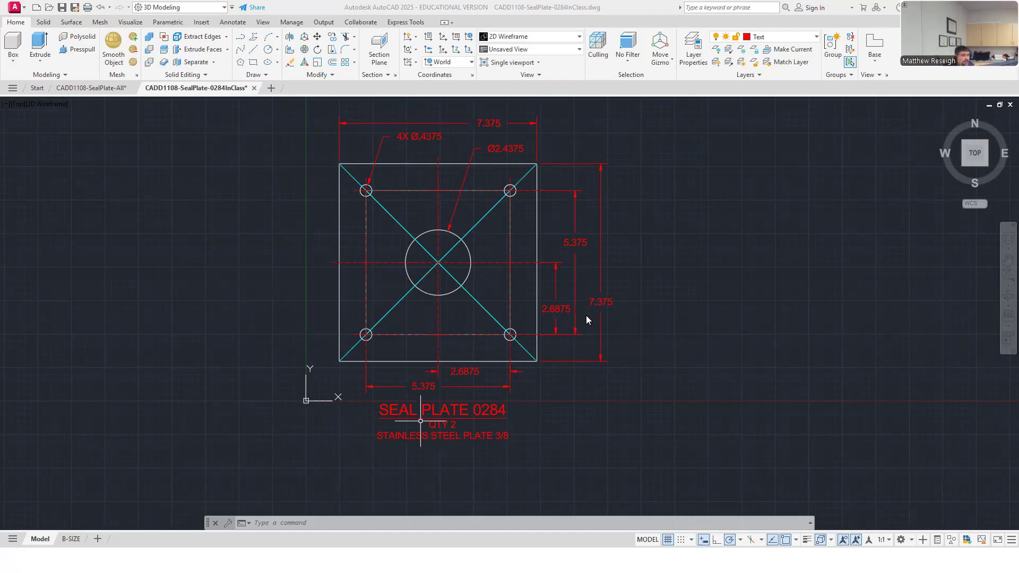
scroll(504, 387, "down", 5)
scroll(487, 367, "up", 3)
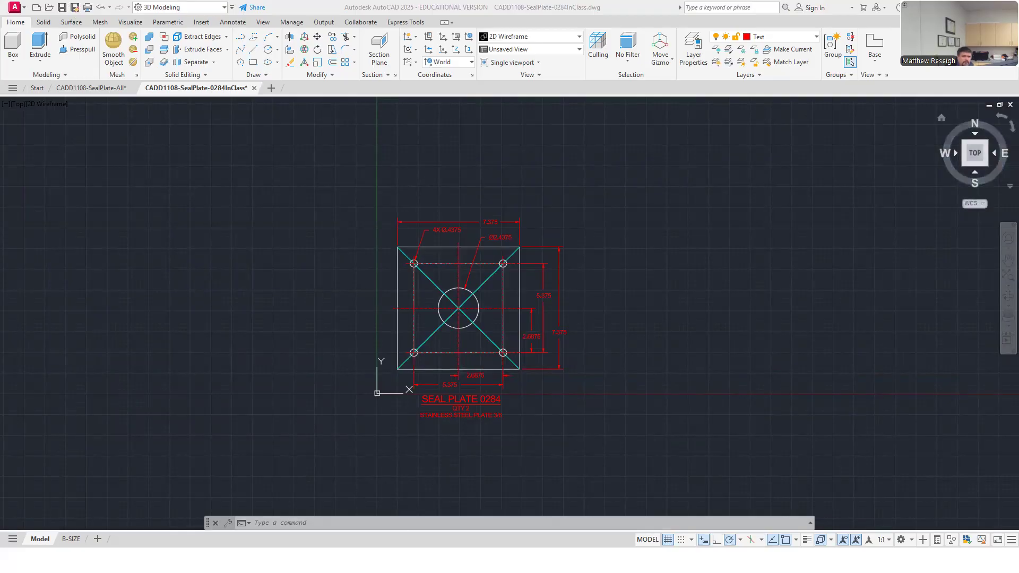
left_click(955, 7)
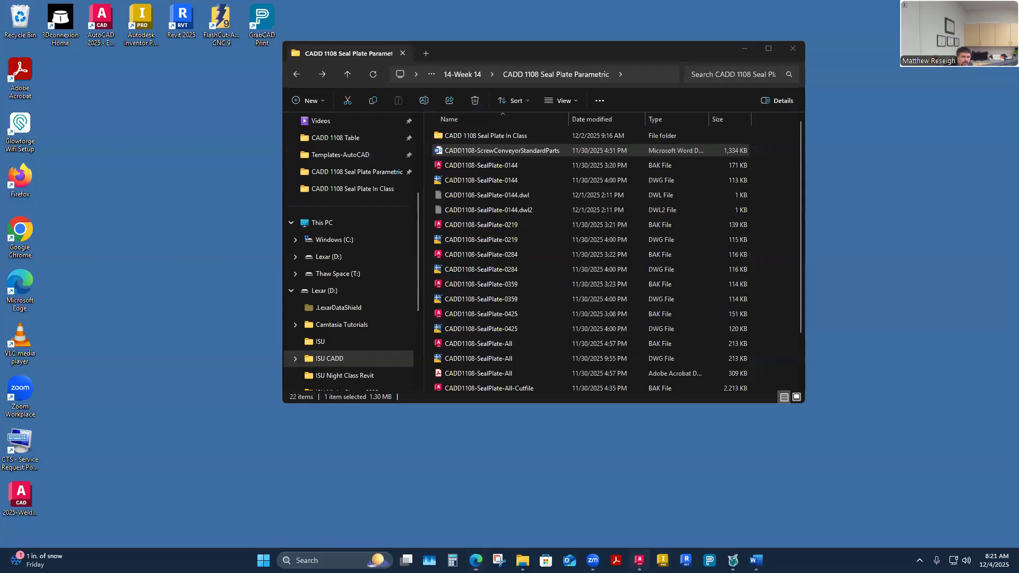
left_click(640, 560)
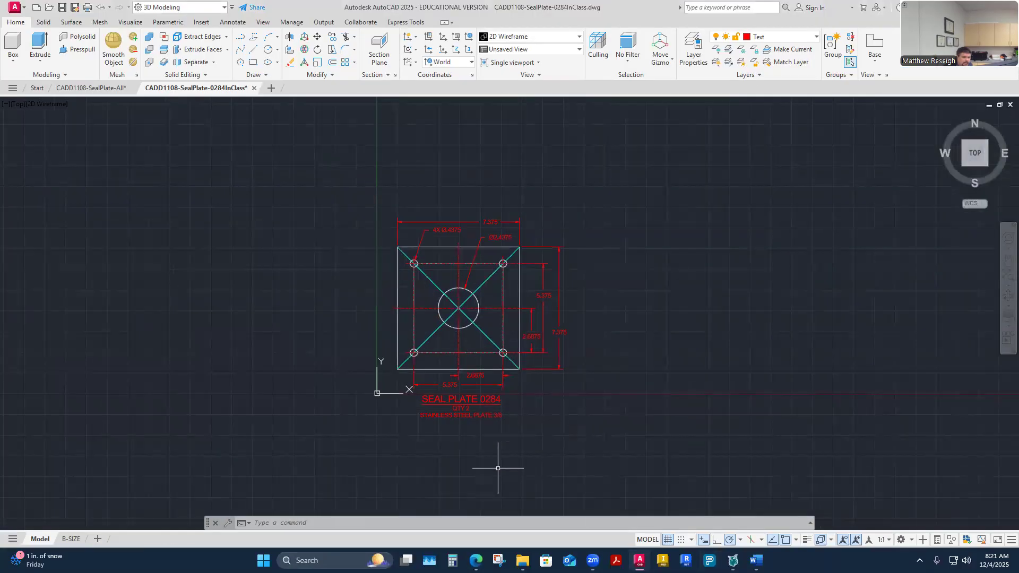
mouse_move(757, 560)
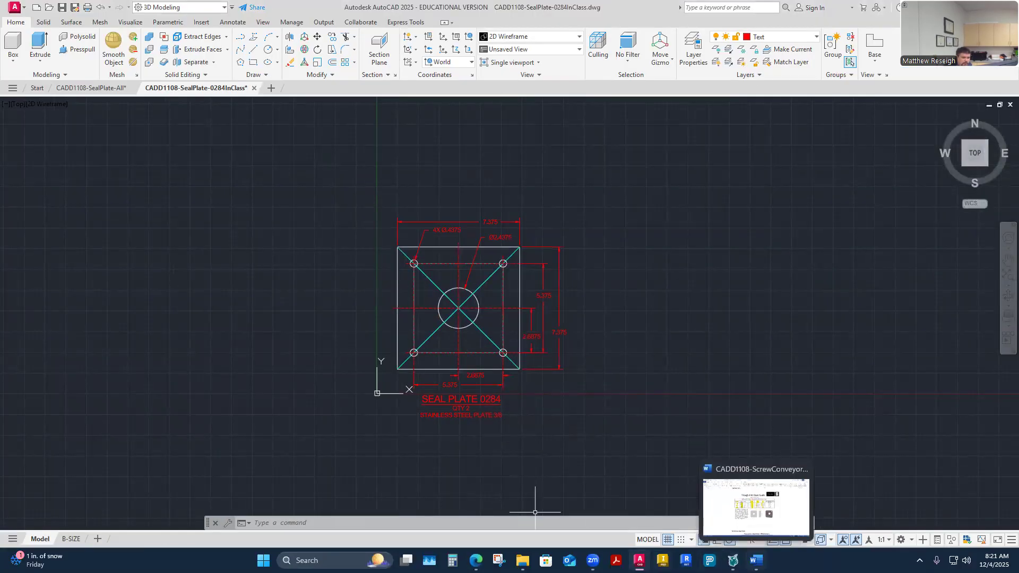
- Save the 0284 drawing under the new name CADD1108-SealPlate-0359InClass in the Seal Plate In Class folder
left_click(76, 8)
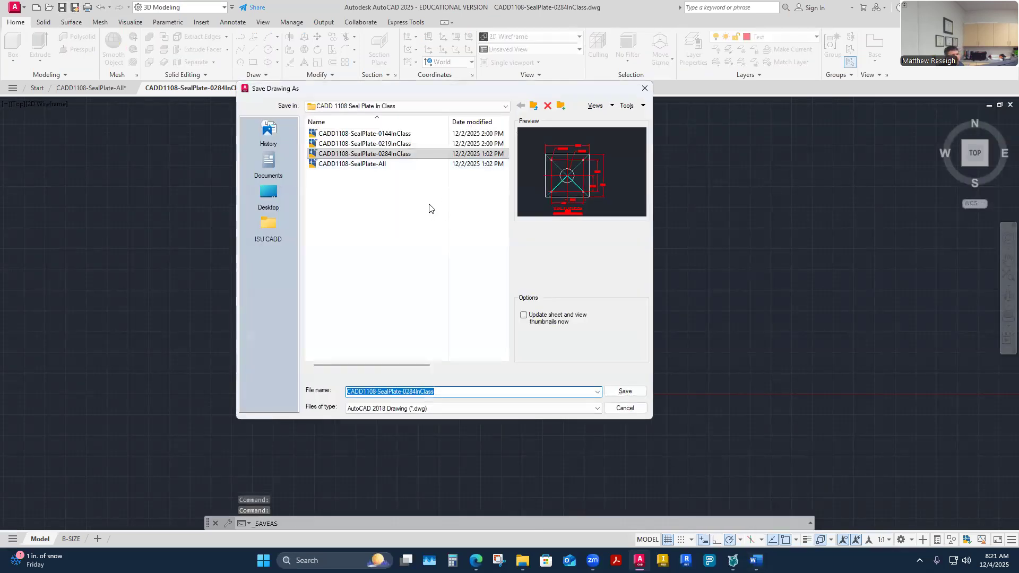
left_click(416, 392)
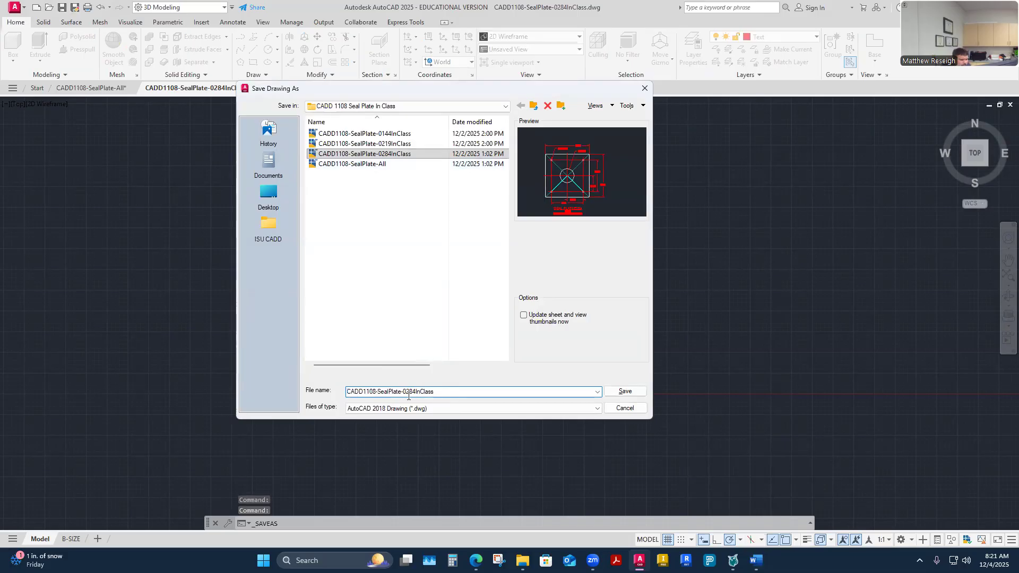
key("BackSpace")
key("BackSpace")
key("BackSpace")
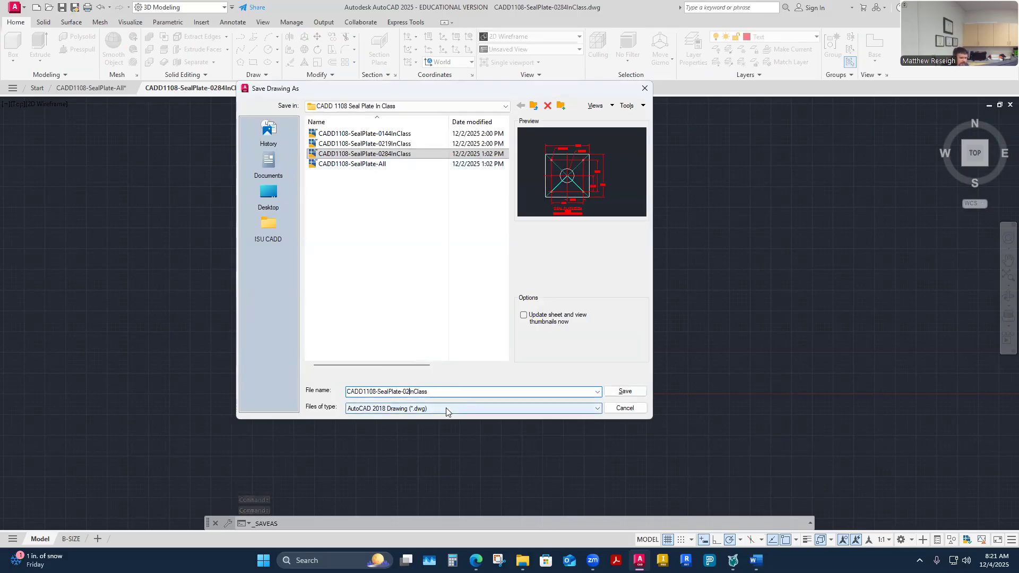
type("359")
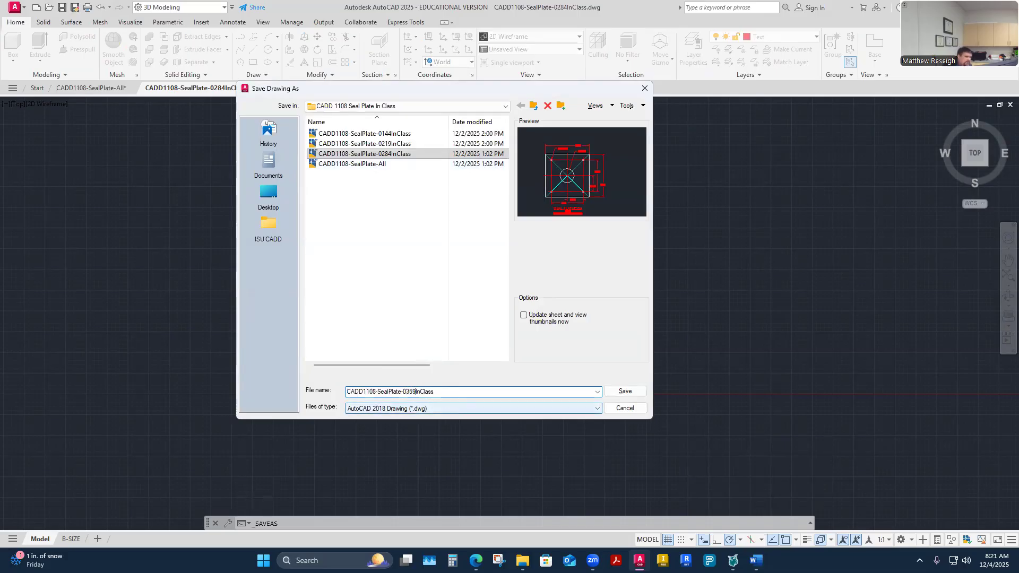
left_click(616, 392)
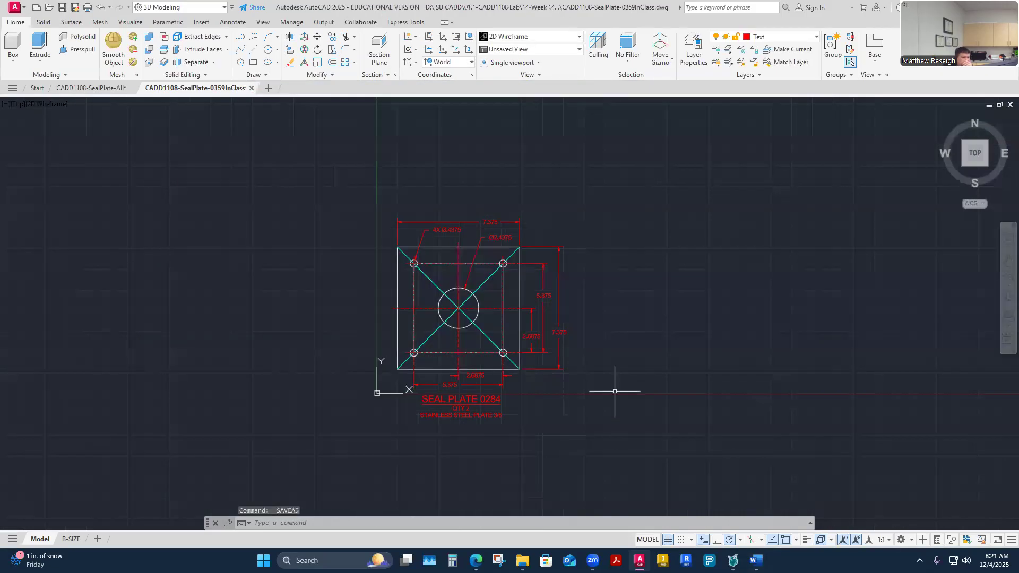
- Switch the workspace to Drafting & Annotation
left_click(254, 24)
left_click(288, 51)
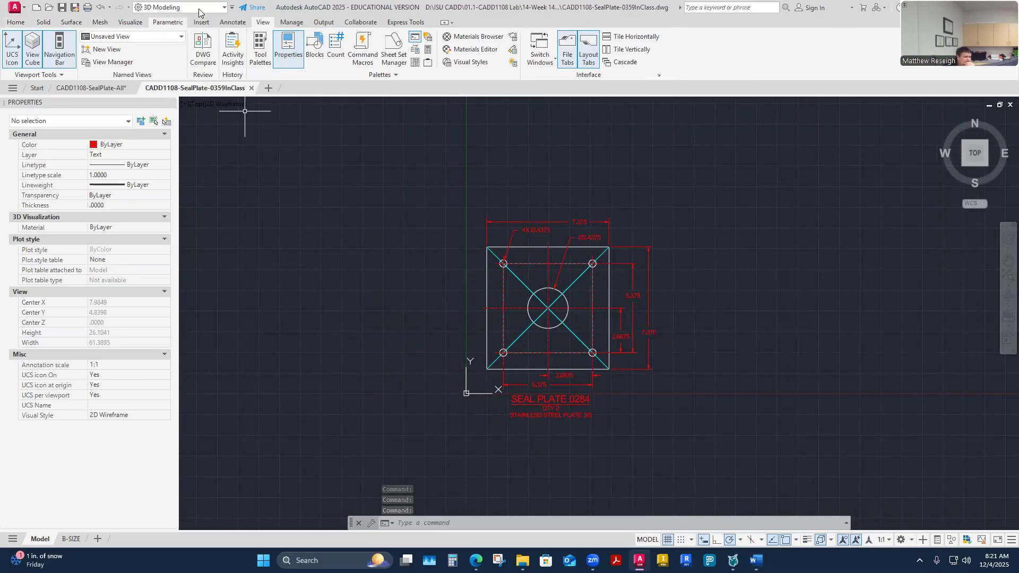
left_click(224, 7)
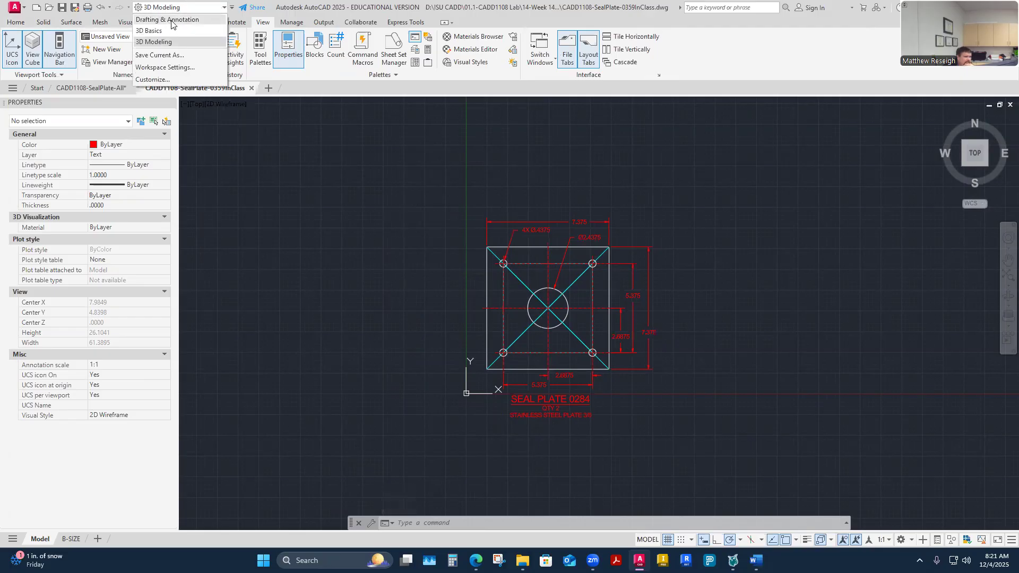
left_click(171, 21)
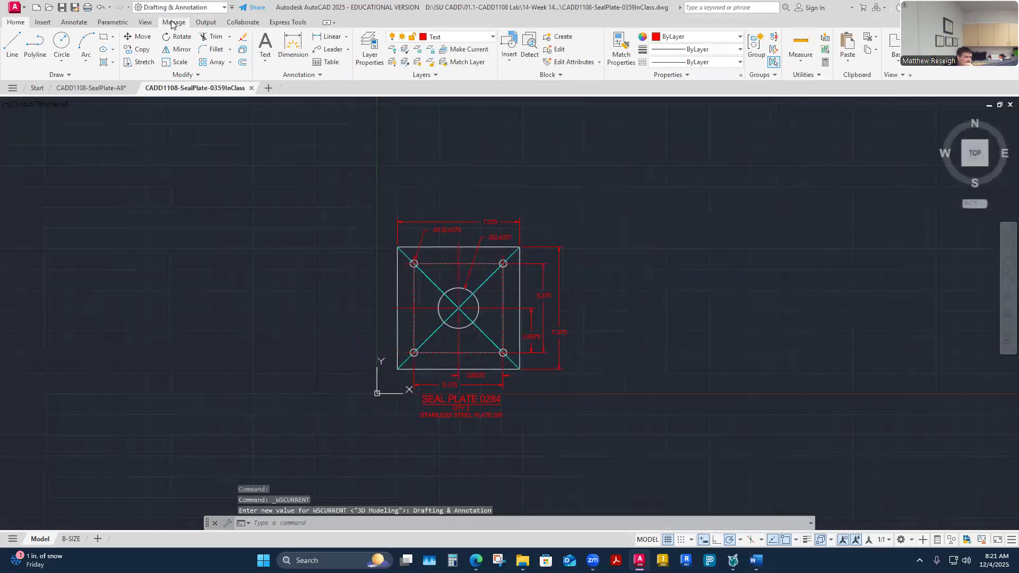
left_click(222, 8)
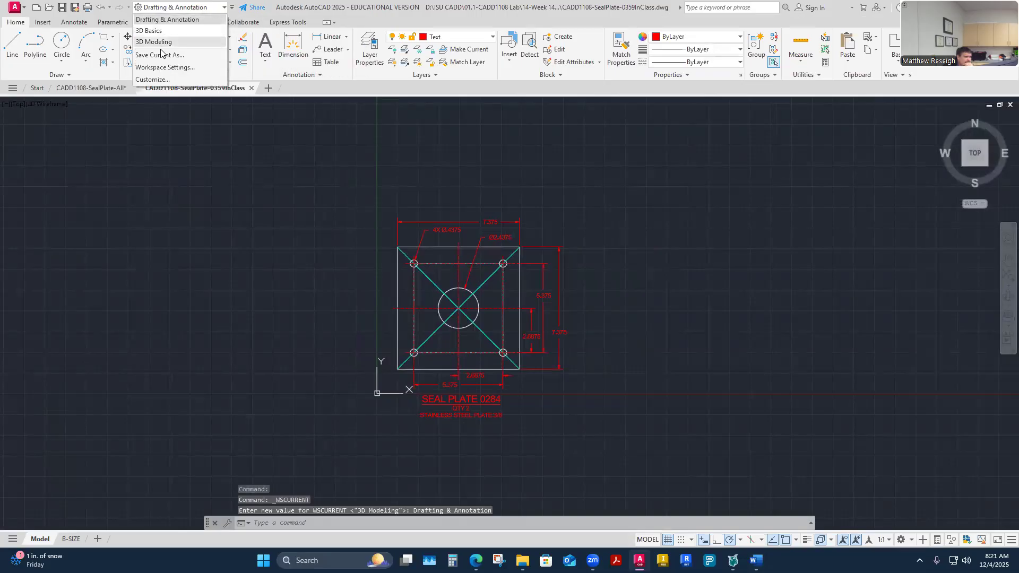
left_click(198, 5)
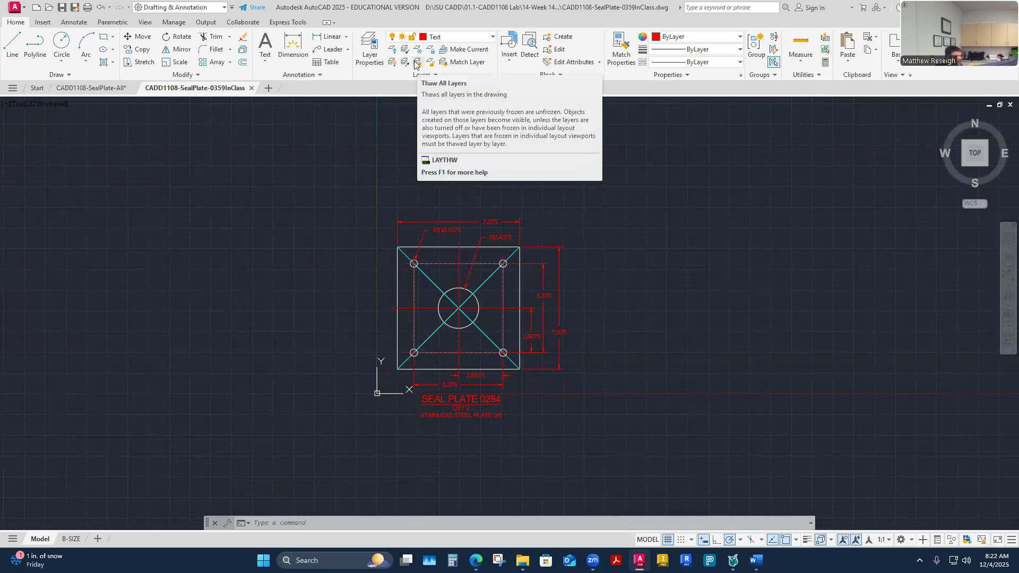
- Display the Properties palette and the Parameters Manager docked side by side next to the drawing
left_click(110, 25)
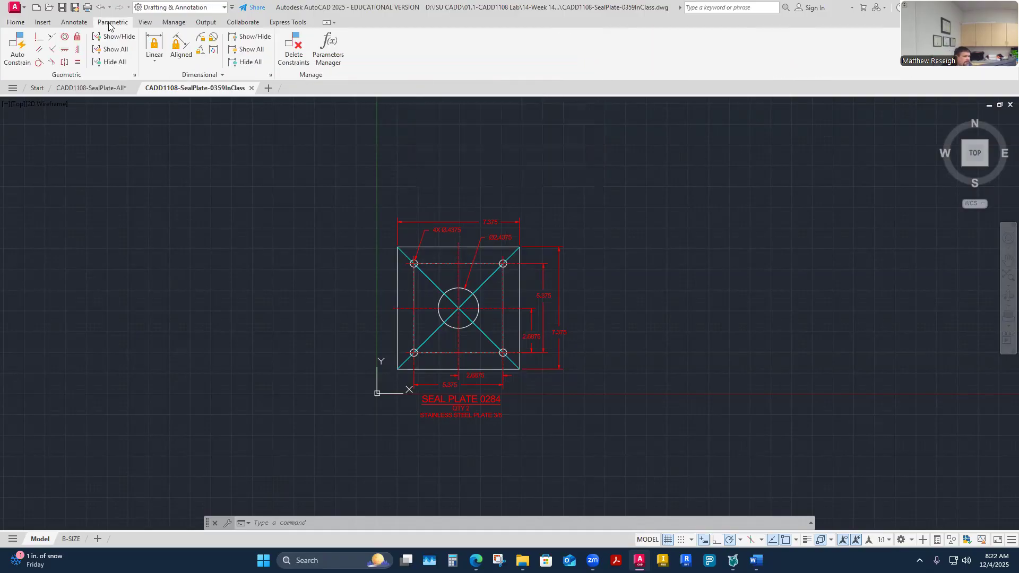
left_click(337, 47)
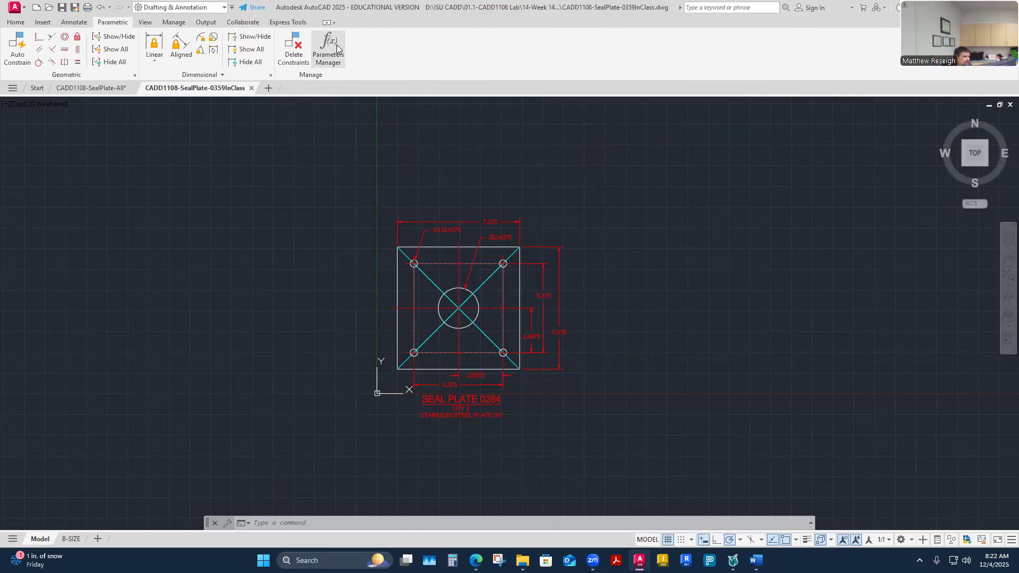
left_click(144, 22)
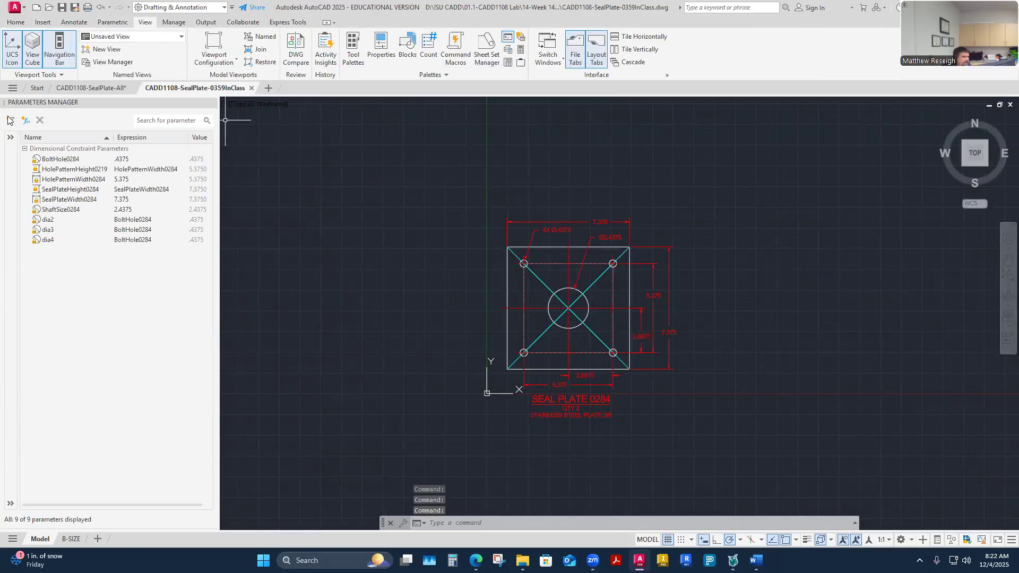
left_click(214, 102)
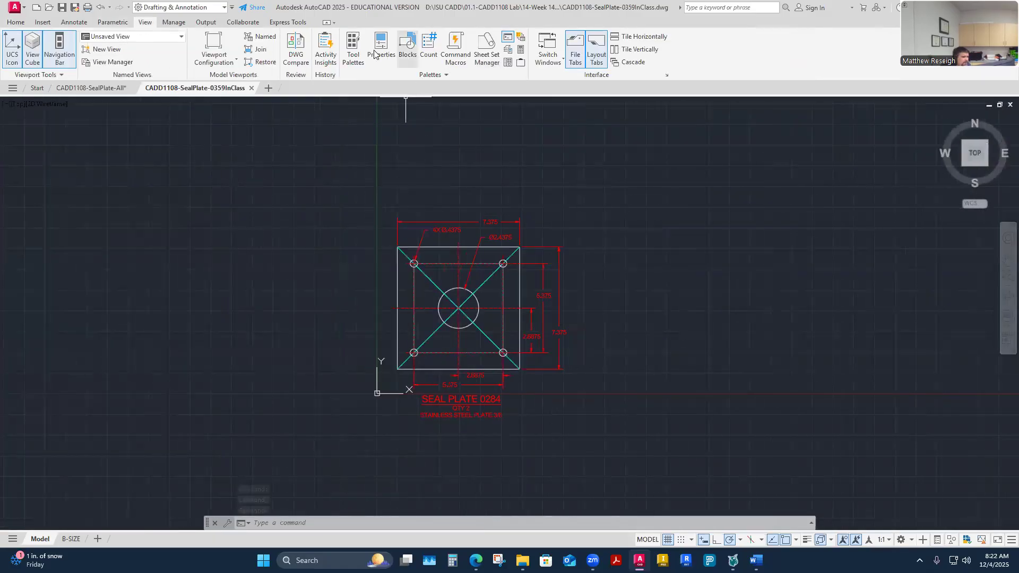
left_click(382, 50)
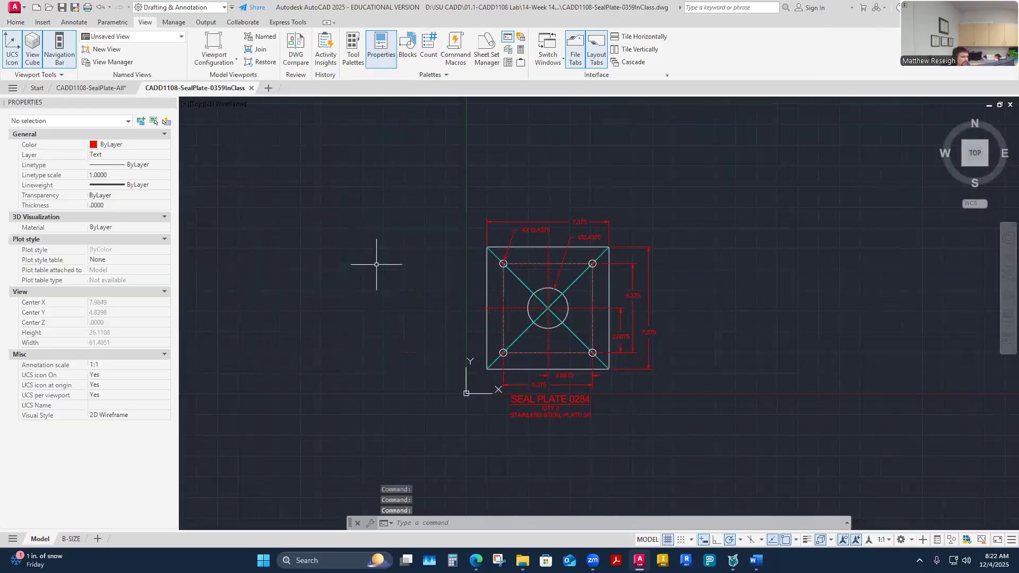
left_click(112, 22)
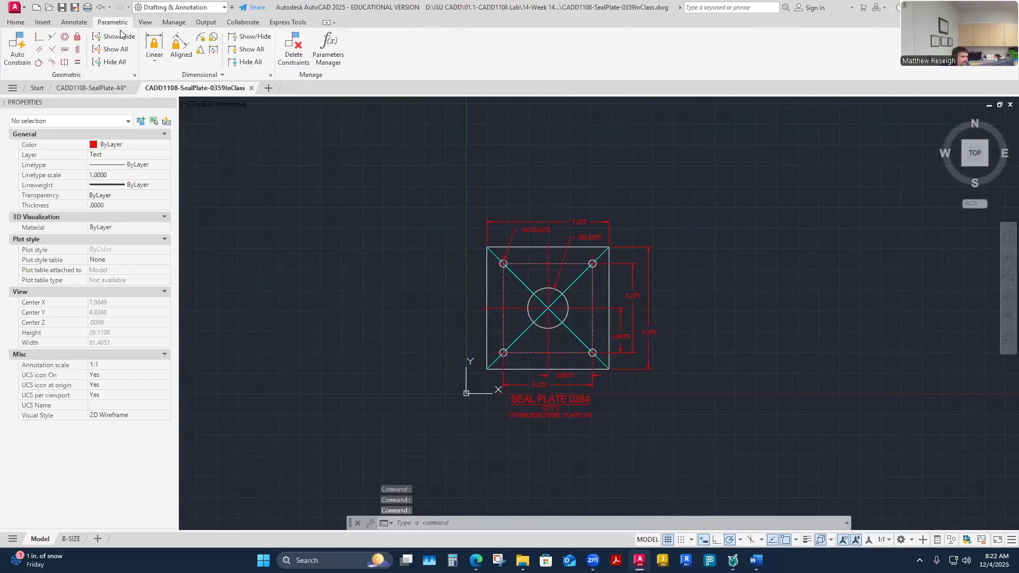
left_click(329, 47)
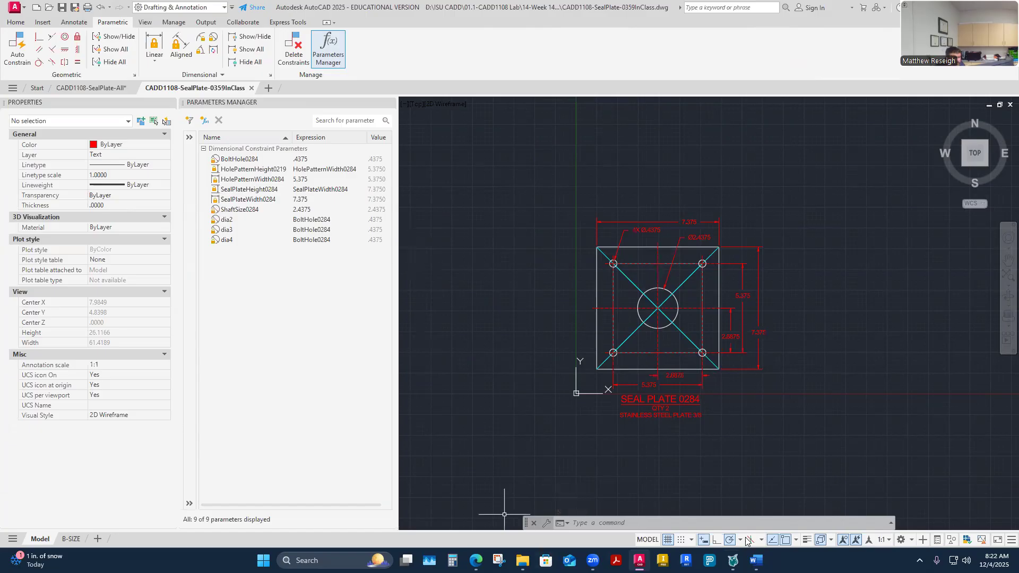
- Move the Word seal plate sizes document off this screen and, back in AutoCAD, set the SealPlateWidth0284 parameter to 7.875
left_click(756, 561)
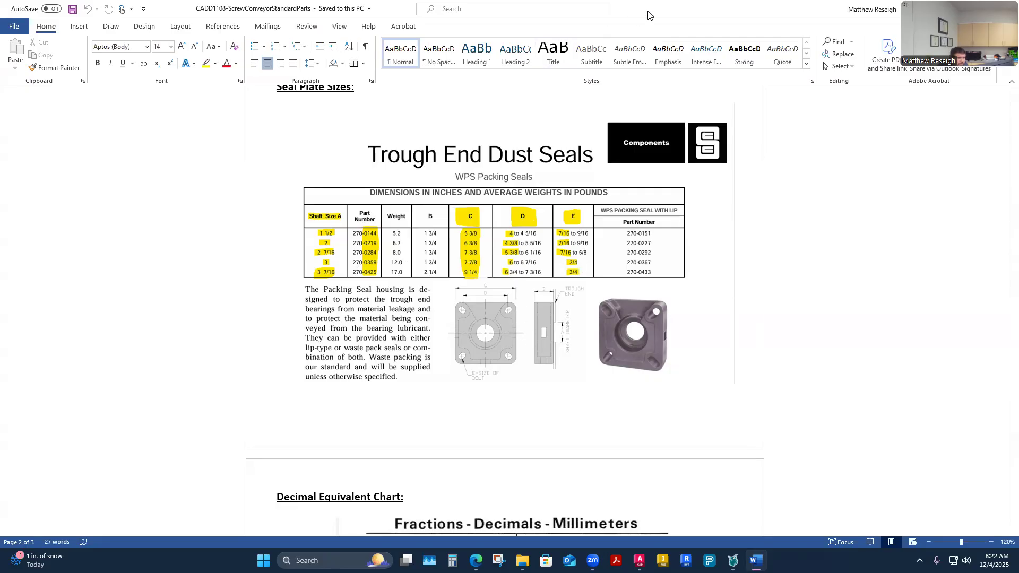
left_click_drag(639, 15, 0, 42)
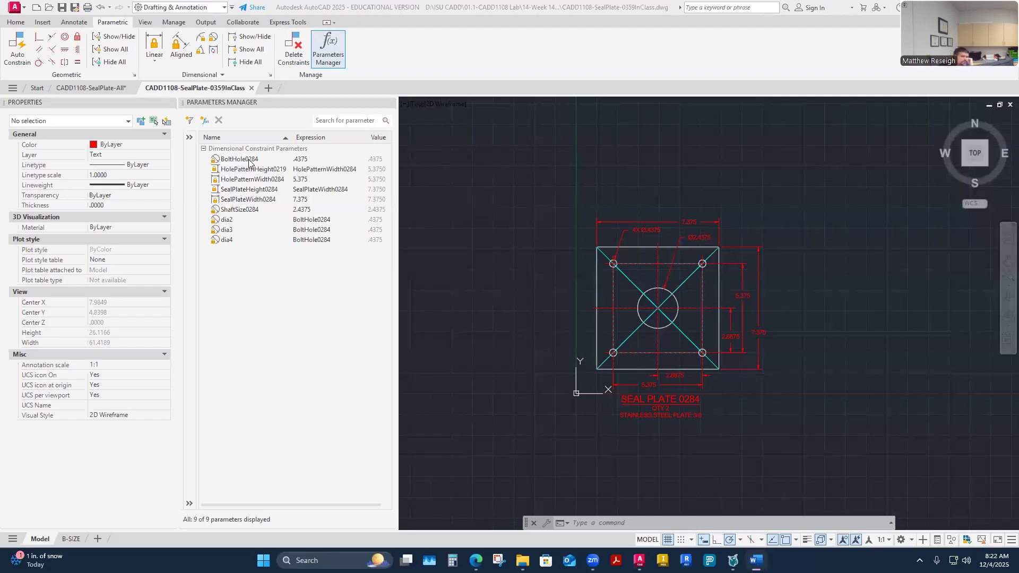
left_click(312, 201)
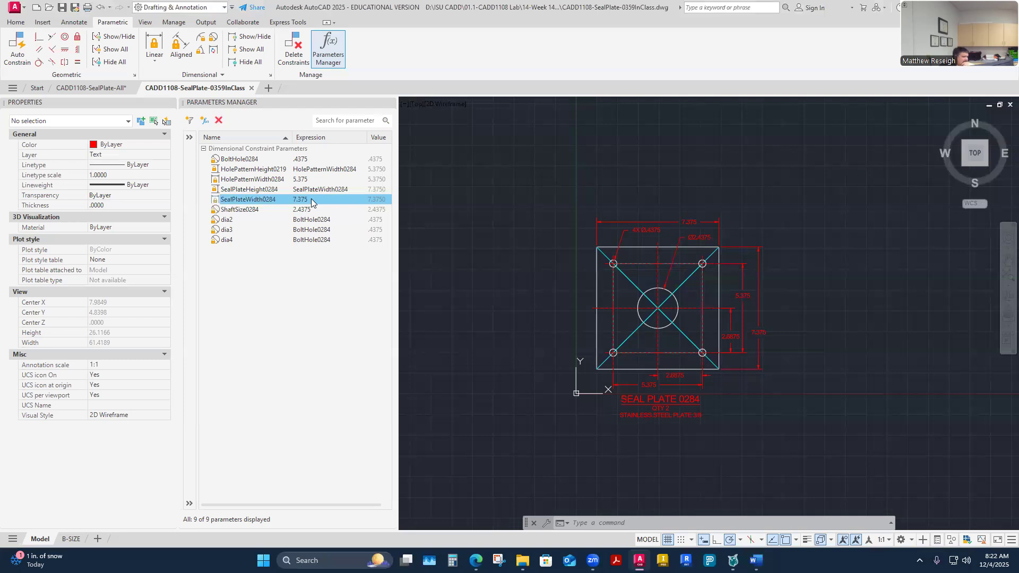
double_click(311, 199)
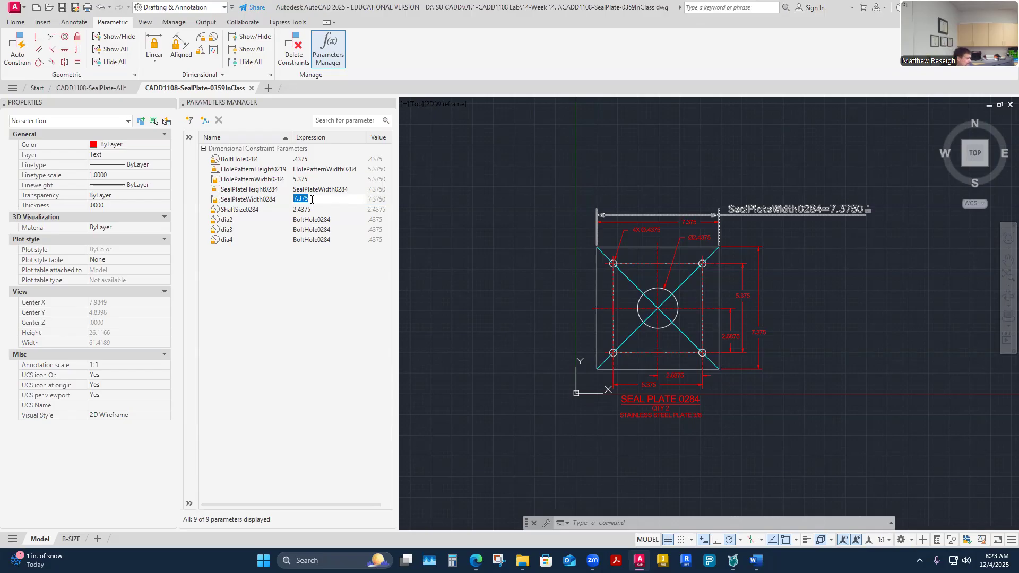
type("7.875")
key("Return")
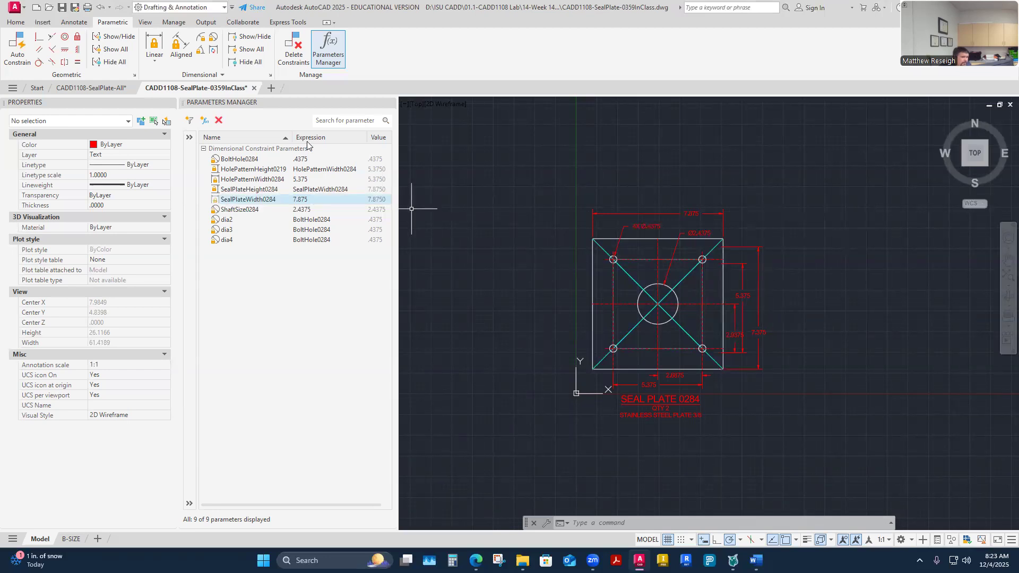
- Set the HolePatternWidth0284 parameter's expression to 6
left_click(314, 179)
left_click(313, 179)
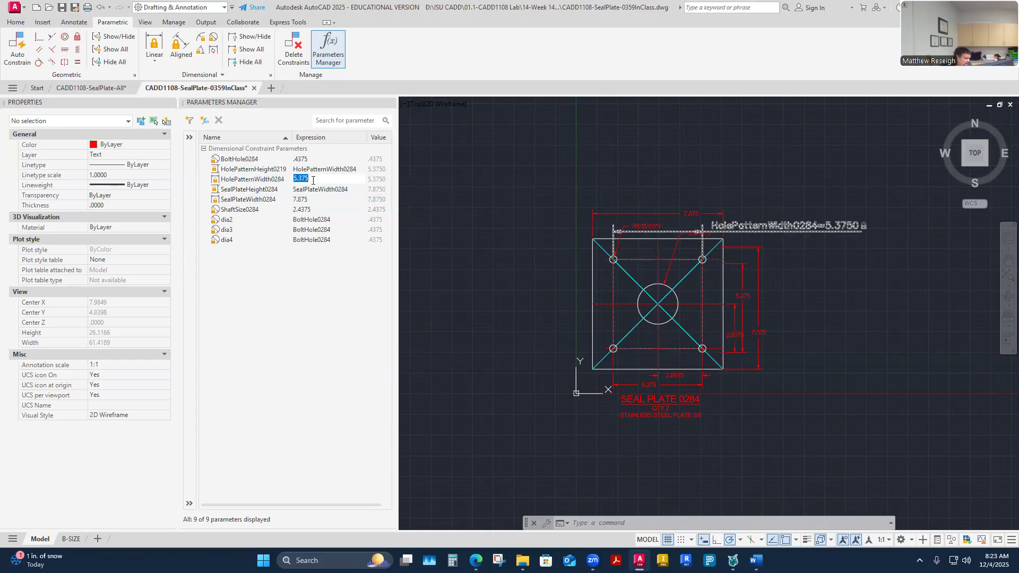
type("6")
key("Return")
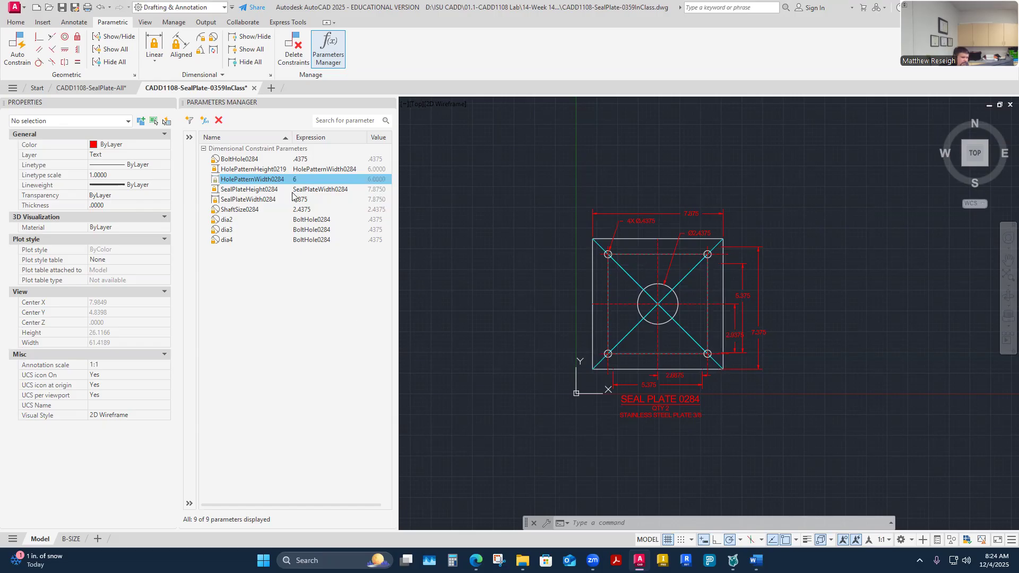
- Set the ShaftSize0284 parameter to 3 and the BoltHole0284 parameter to .75
left_click(308, 199)
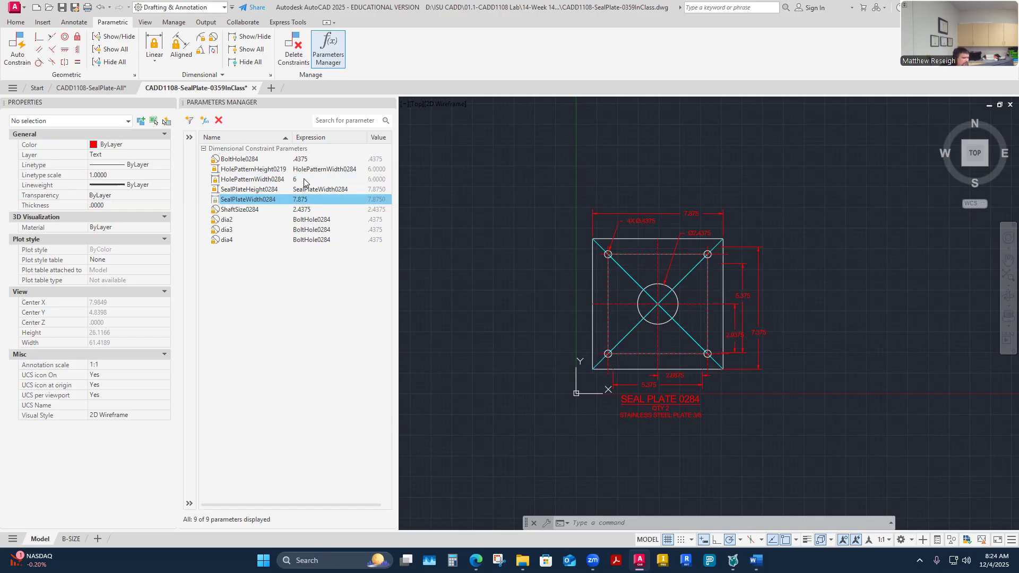
left_click(319, 211)
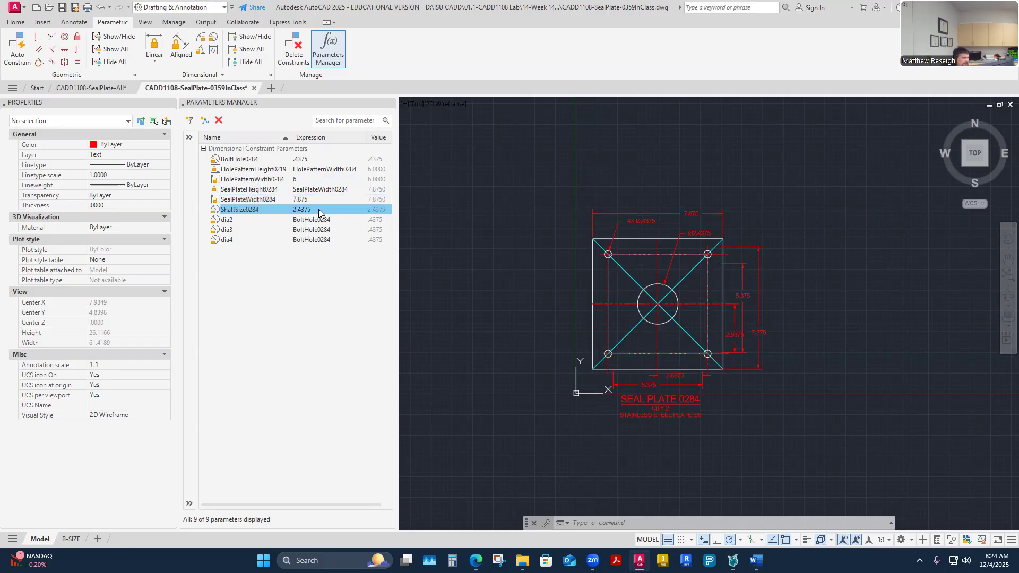
left_click(312, 209)
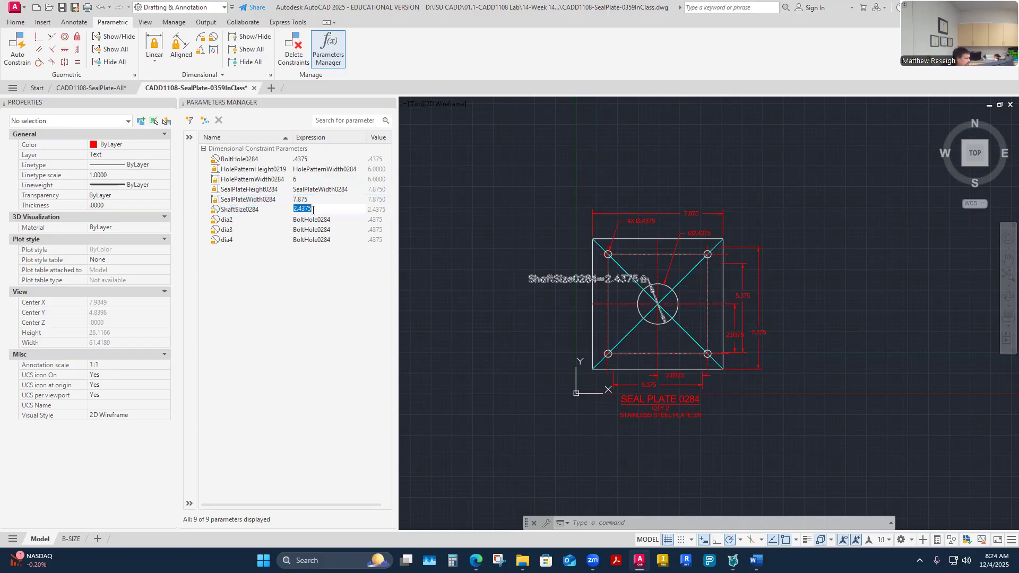
left_click(316, 158)
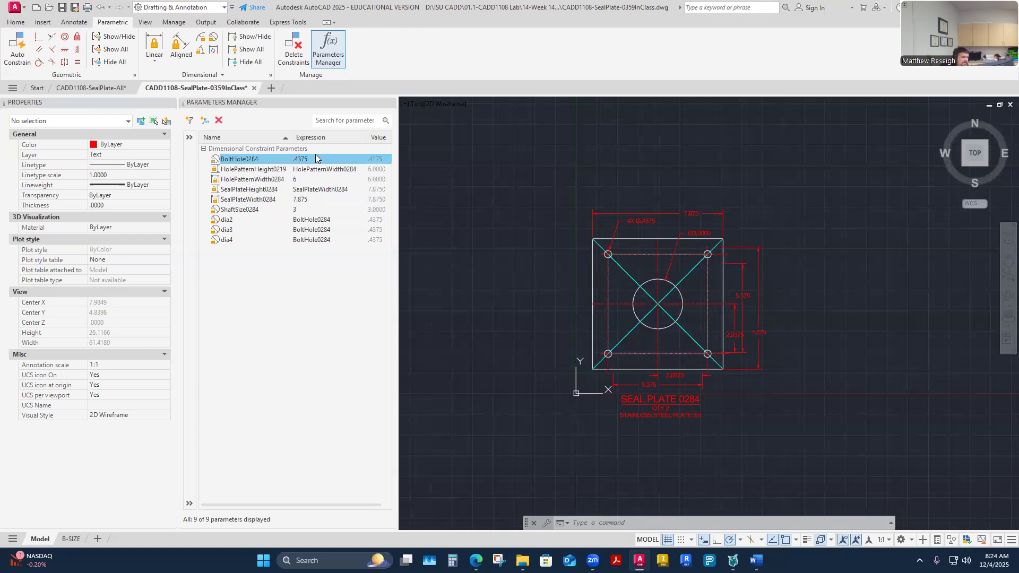
left_click(307, 160)
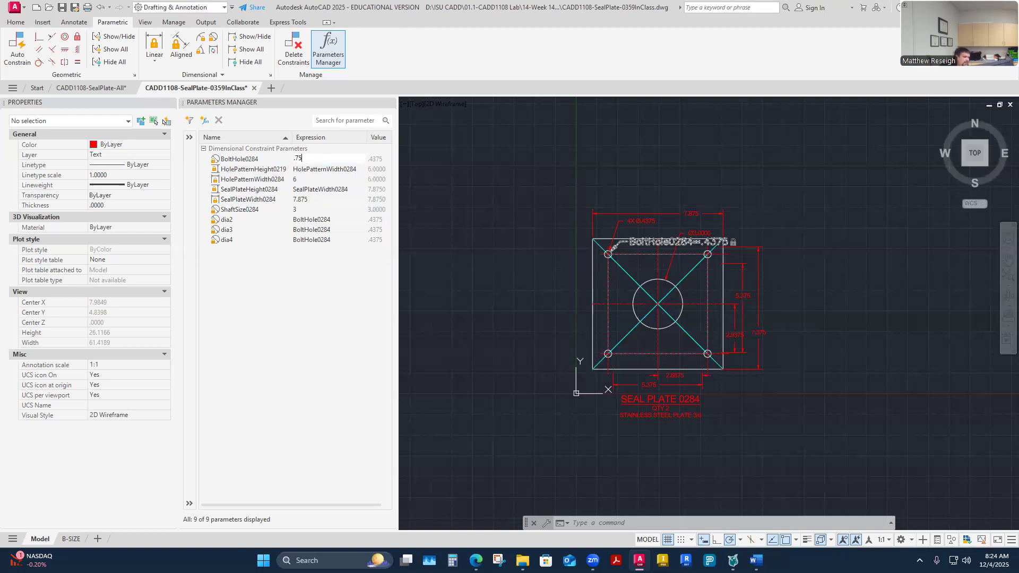
type(".75")
key("Return")
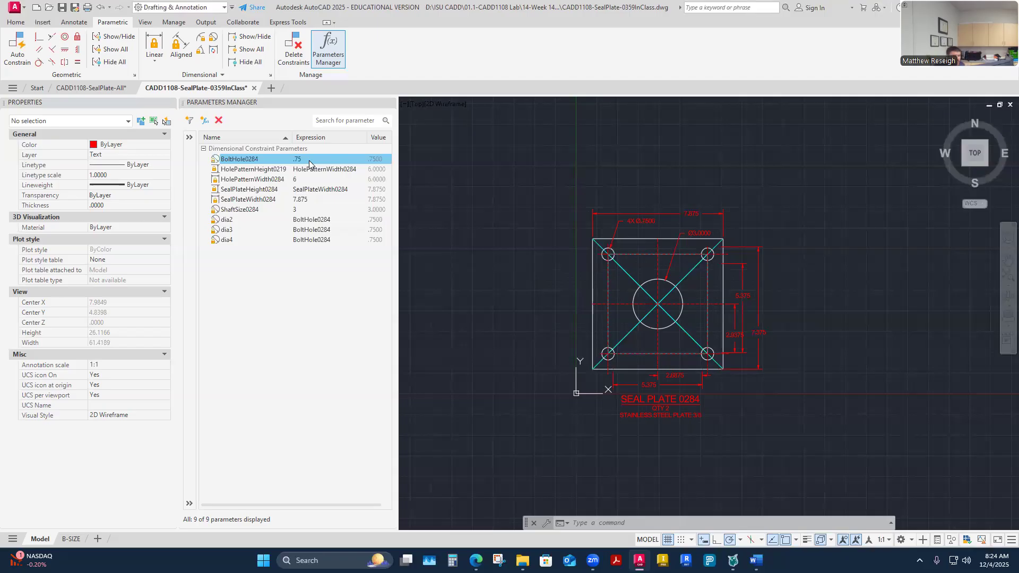
- Open the B-SIZE layout and maximize its viewport for editing the seal plate
scroll(759, 324, "up", 2)
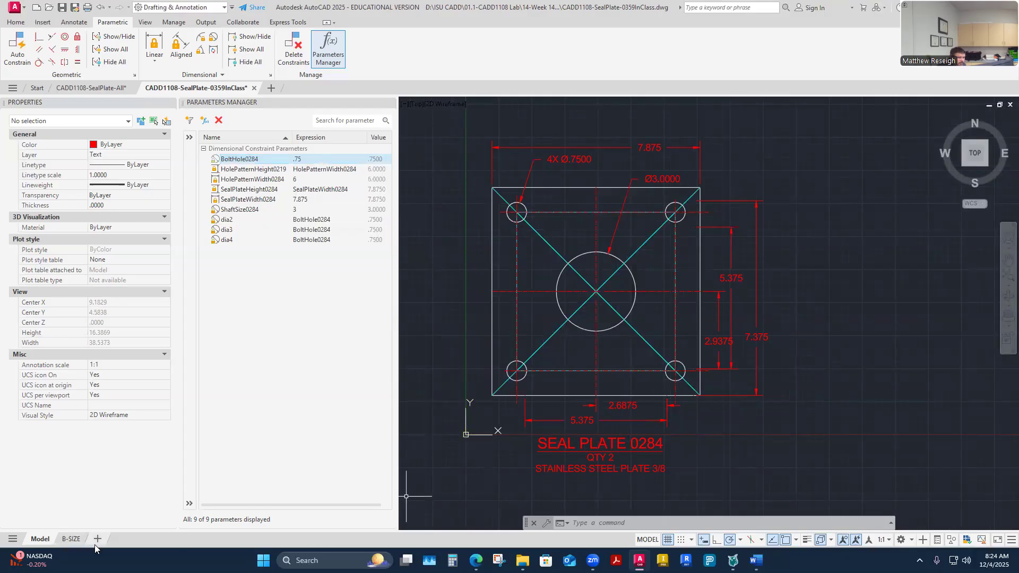
left_click(71, 540)
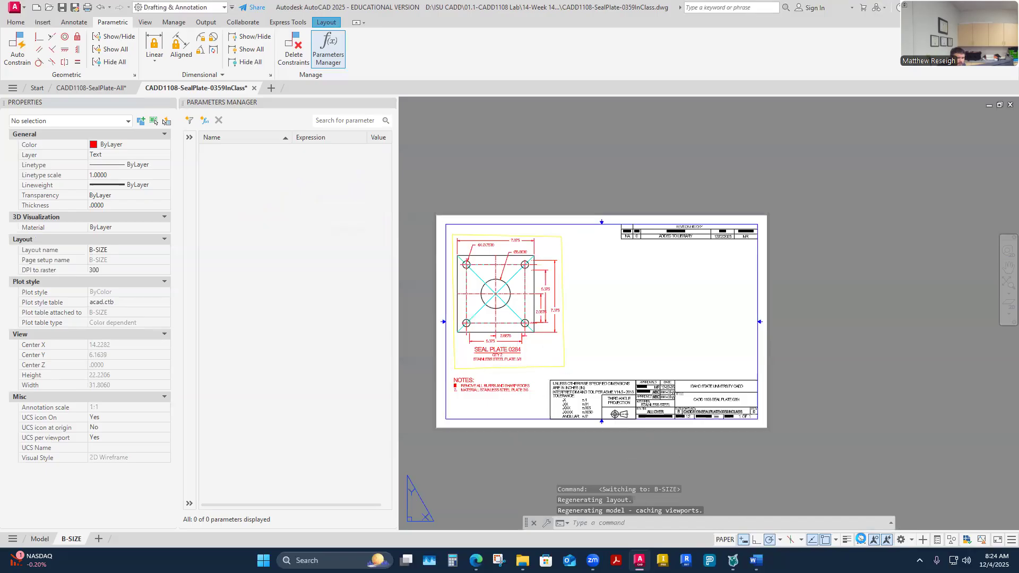
left_click(861, 539)
- Shorten the outer horizontal extension of the upper-right bolt hole's center mark to the plate's right edge
scroll(457, 283, "up", 4)
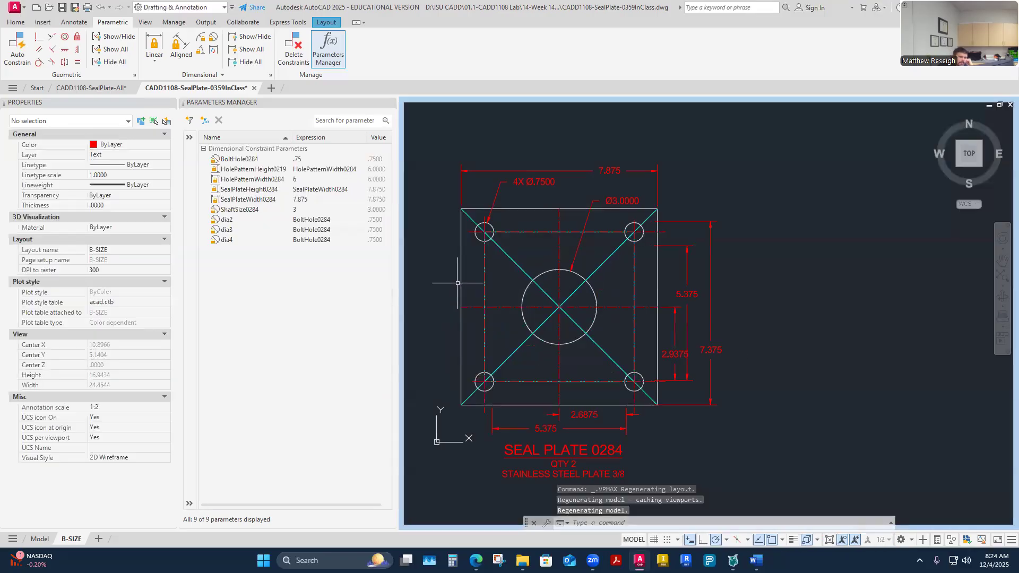
scroll(581, 207, "up", 5)
scroll(637, 260, "down", 5)
scroll(645, 266, "up", 4)
scroll(640, 260, "down", 4)
scroll(653, 264, "up", 4)
left_click(644, 251)
left_click(642, 251)
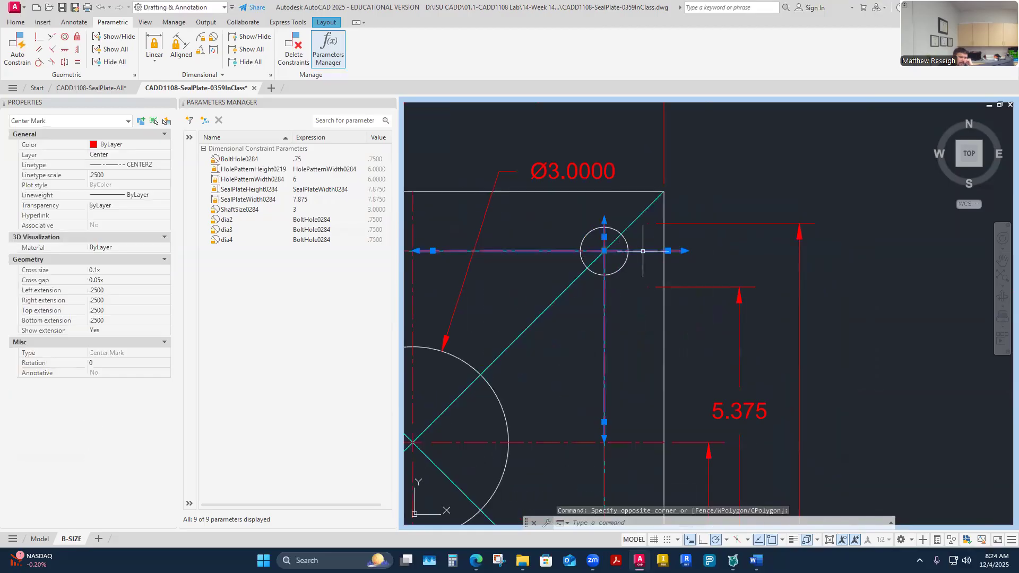
left_click(669, 251)
- Extend the facing horizontal lines of the two upper bolt holes' center marks to meet at the plate's vertical centerline
scroll(655, 257, "down", 4)
scroll(639, 265, "up", 2)
left_click(587, 282)
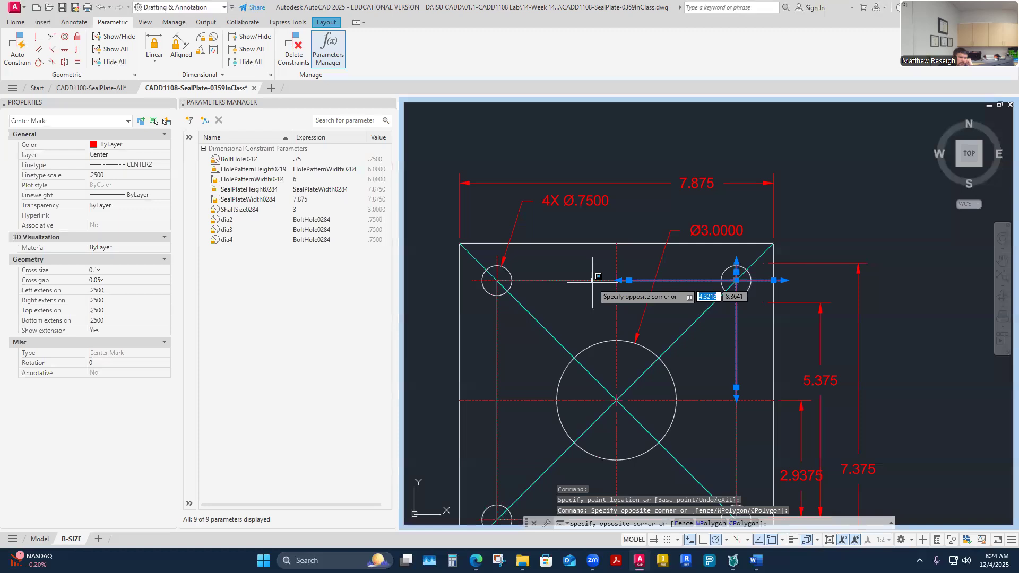
left_click(592, 281)
scroll(605, 285, "up", 4)
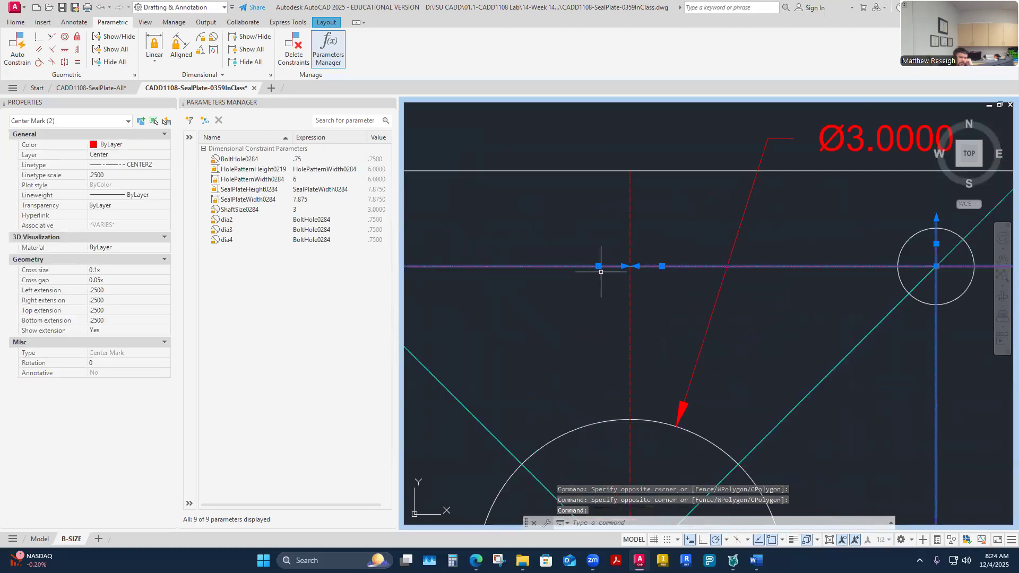
left_click(599, 266)
left_click(630, 266)
left_click(662, 266)
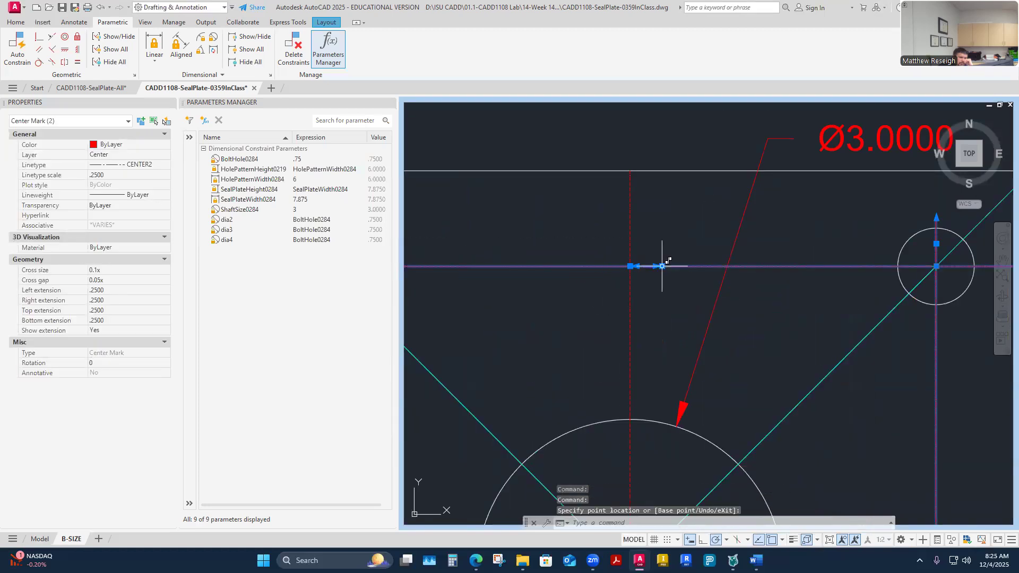
left_click(630, 266)
- Extend the facing vertical lines of the two right bolt holes' center marks to meet at the plate's horizontal centerline
scroll(630, 263, "down", 6)
scroll(674, 304, "up", 6)
left_click(683, 353)
left_click(685, 351)
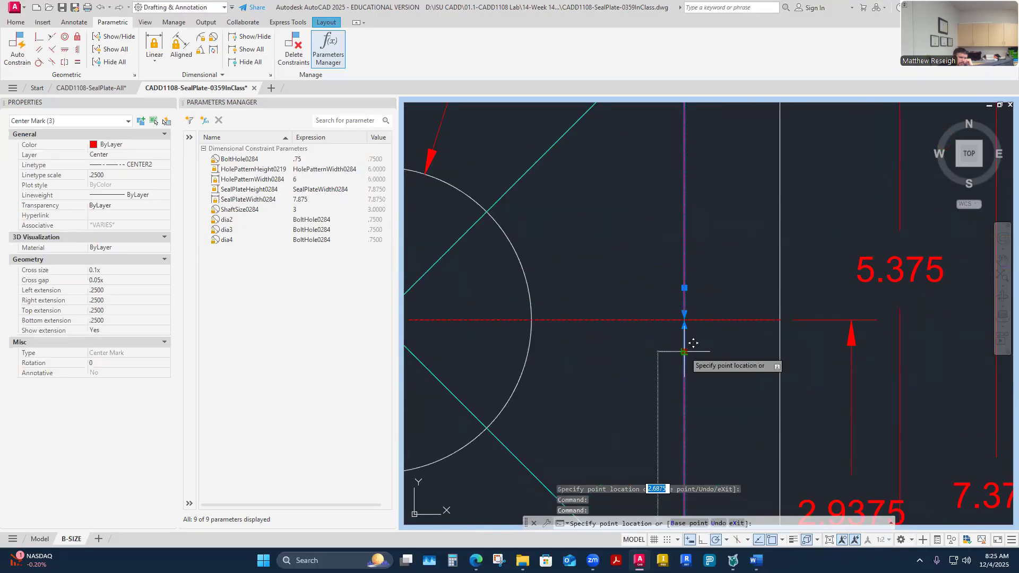
left_click(684, 305)
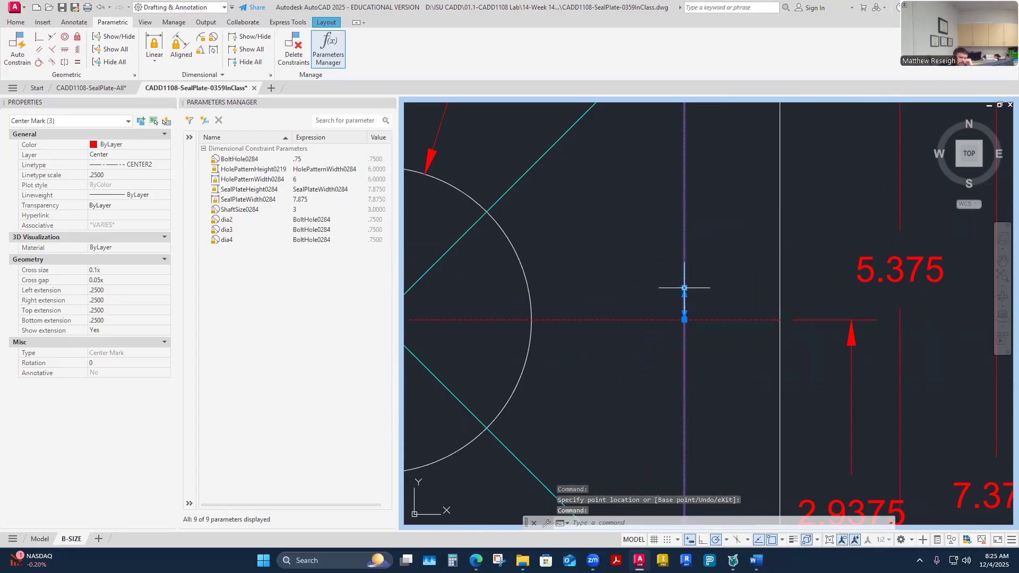
scroll(690, 318, "down", 6)
scroll(597, 320, "up", 6)
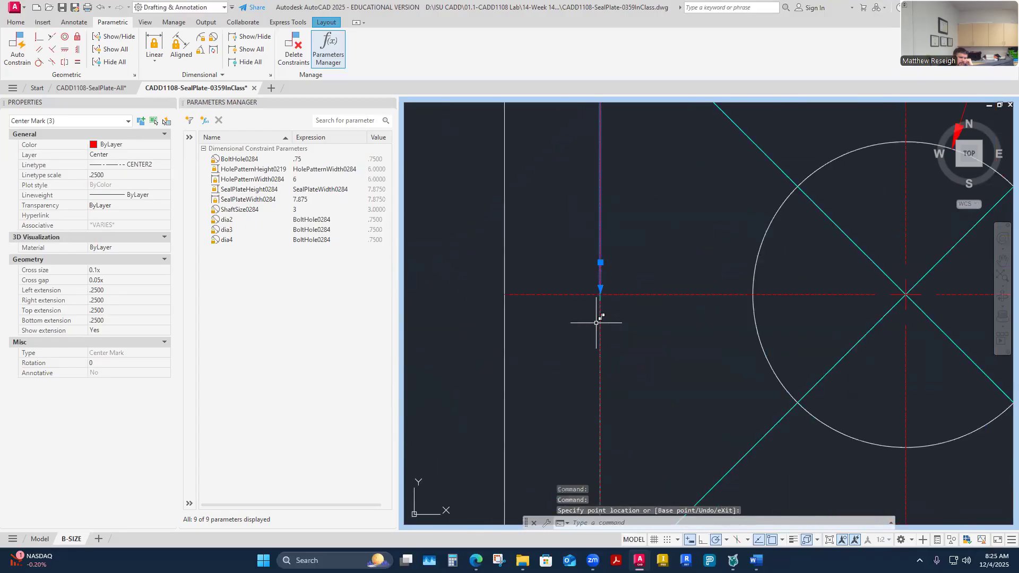
- Extend the facing vertical lines of the two left bolt holes' center marks to meet at the plate's horizontal centerline
left_click(600, 328)
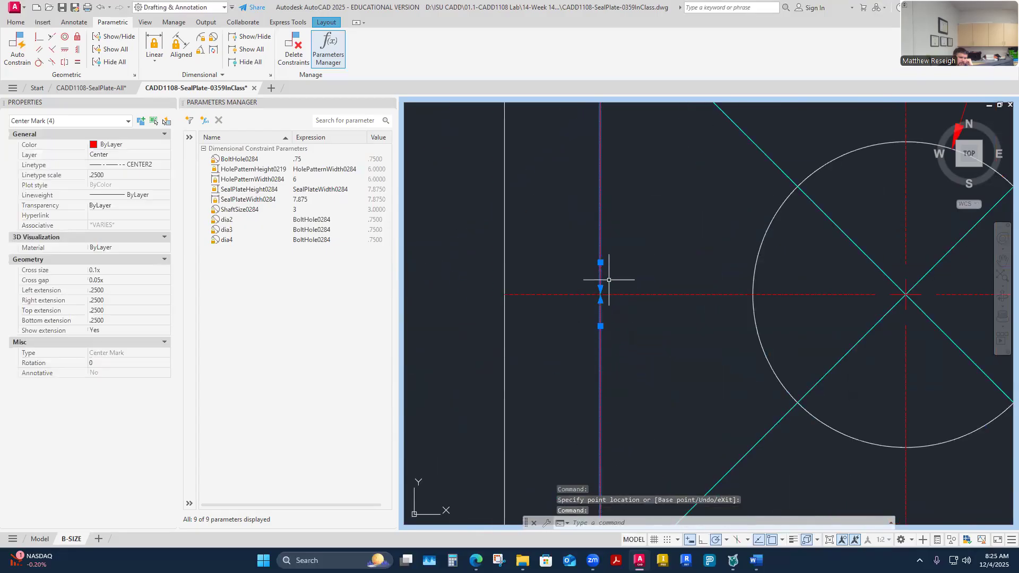
left_click(600, 262)
left_click(600, 325)
left_click(600, 294)
- Extend the facing horizontal lines of the two lower bolt holes' center marks to meet at the plate's vertical centerline
scroll(607, 295, "down", 4)
scroll(608, 340, "up", 3)
scroll(824, 358, "up", 4)
left_click(747, 353)
left_click(798, 353)
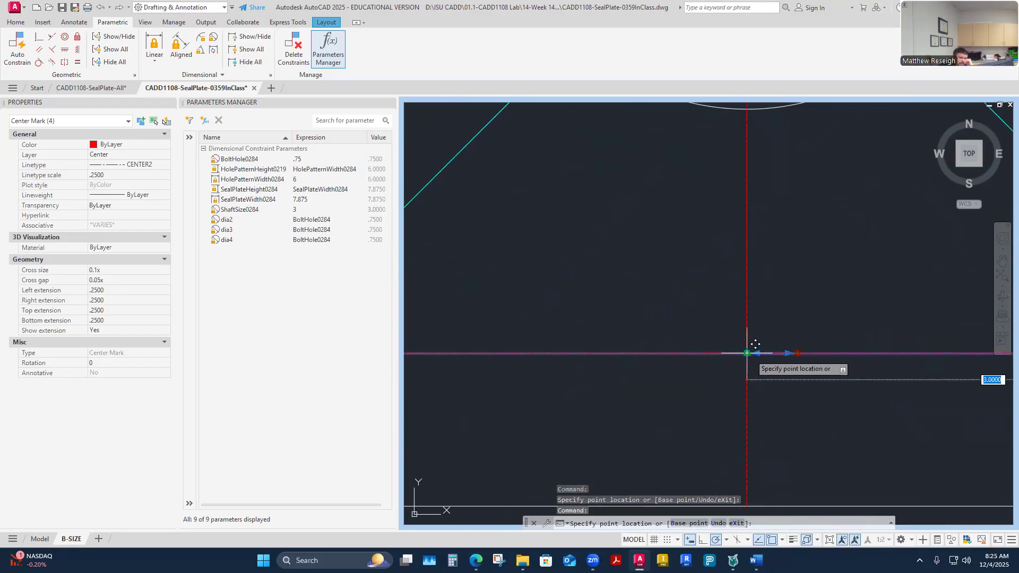
left_click(747, 353)
- Adjust the lower vertical extensions of the two lower bolt holes' center marks to end at the plate's bottom edge
scroll(755, 347, "down", 4)
scroll(711, 372, "up", 5)
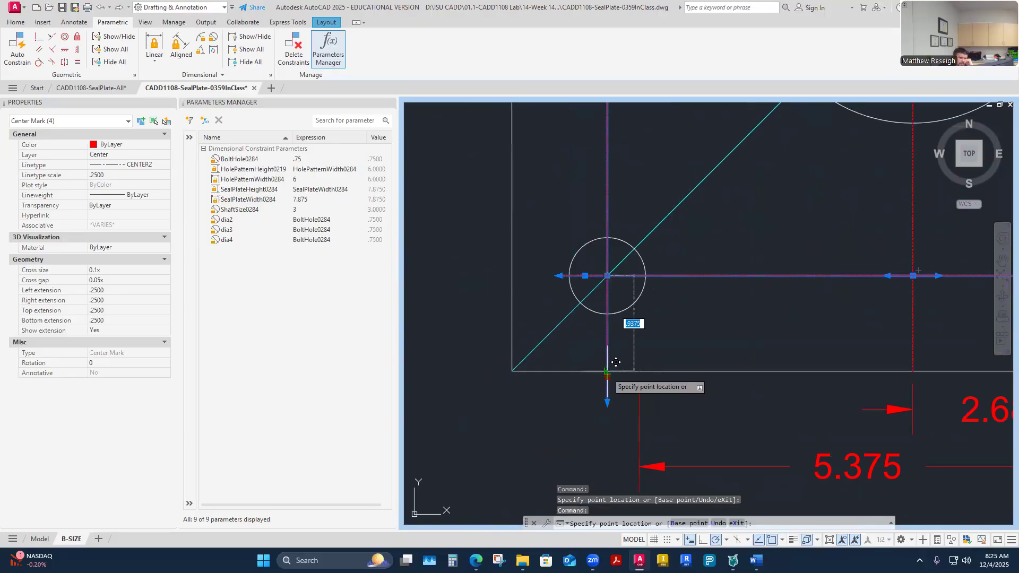
scroll(604, 375, "down", 4)
scroll(751, 402, "up", 5)
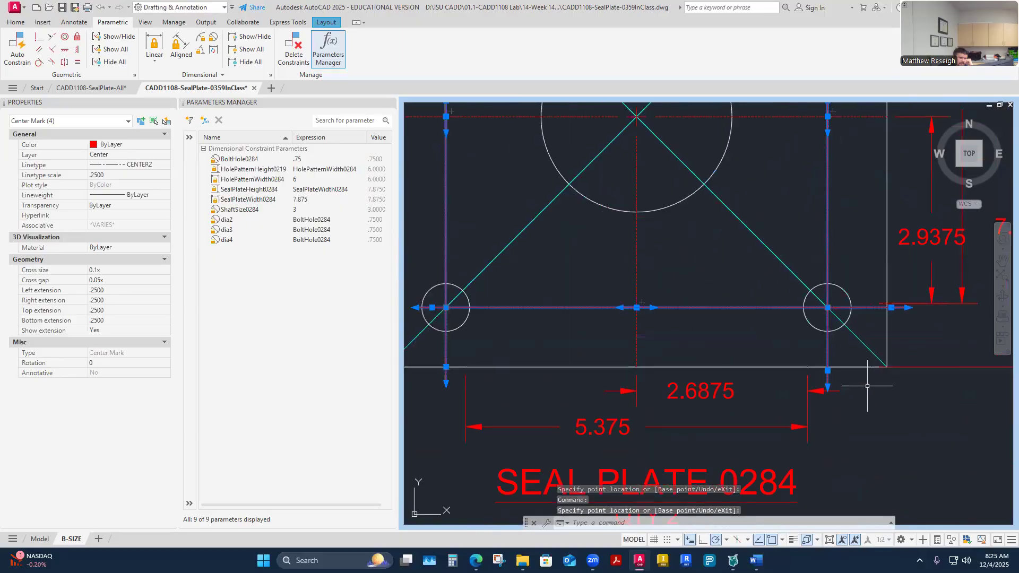
left_click(812, 350)
left_click(819, 335)
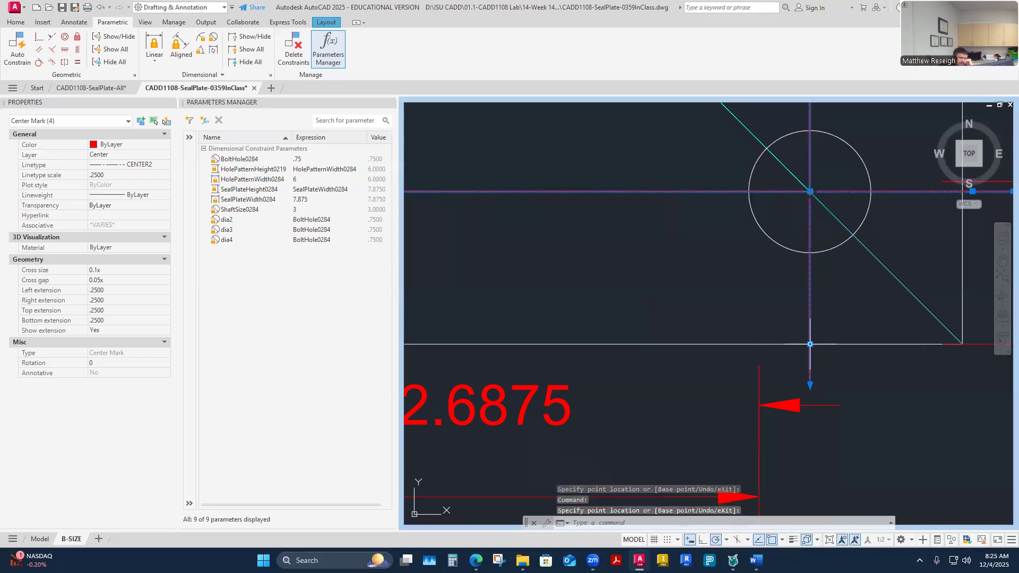
- Shorten the outer horizontal extension of the lower-right bolt hole's center mark to the plate's right edge
scroll(819, 335, "down", 4)
scroll(849, 334, "up", 4)
scroll(776, 351, "up", 2)
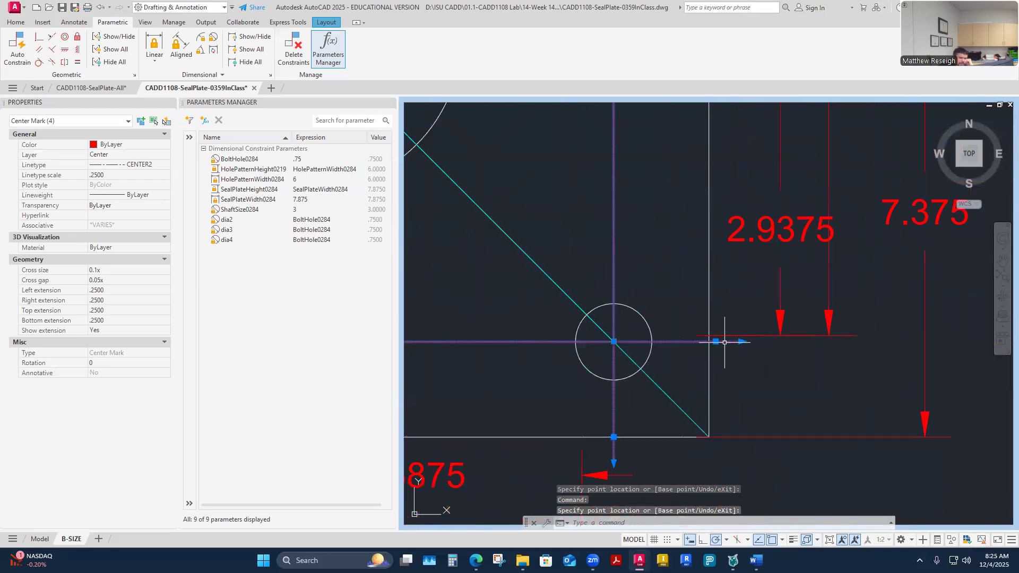
left_click(716, 341)
scroll(720, 342, "down", 5)
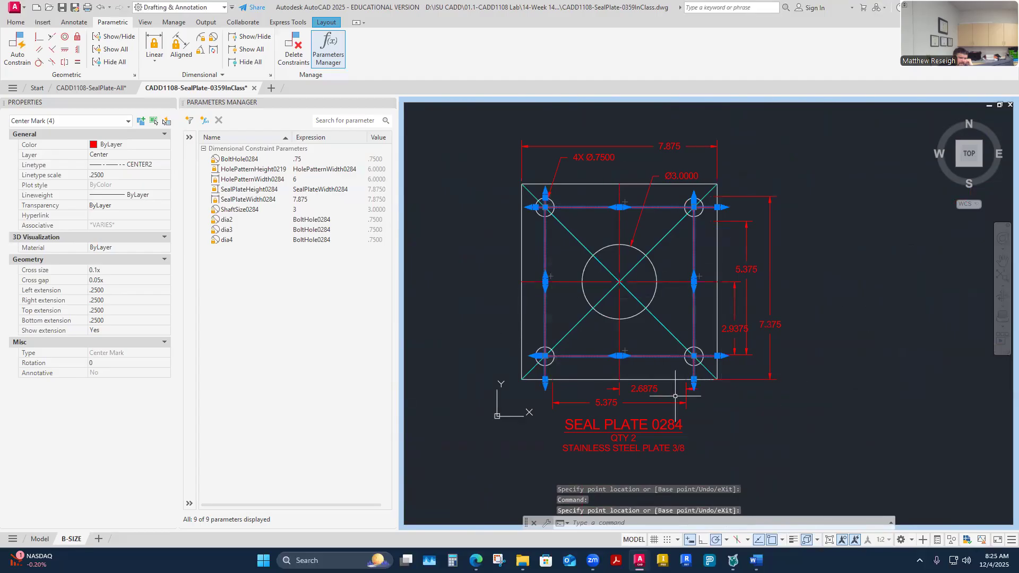
- Adjust the shaft hole's center mark so its horizontal extensions end at the plate's left and right edges
scroll(632, 342, "up", 4)
scroll(635, 340, "down", 5)
scroll(574, 316, "up", 5)
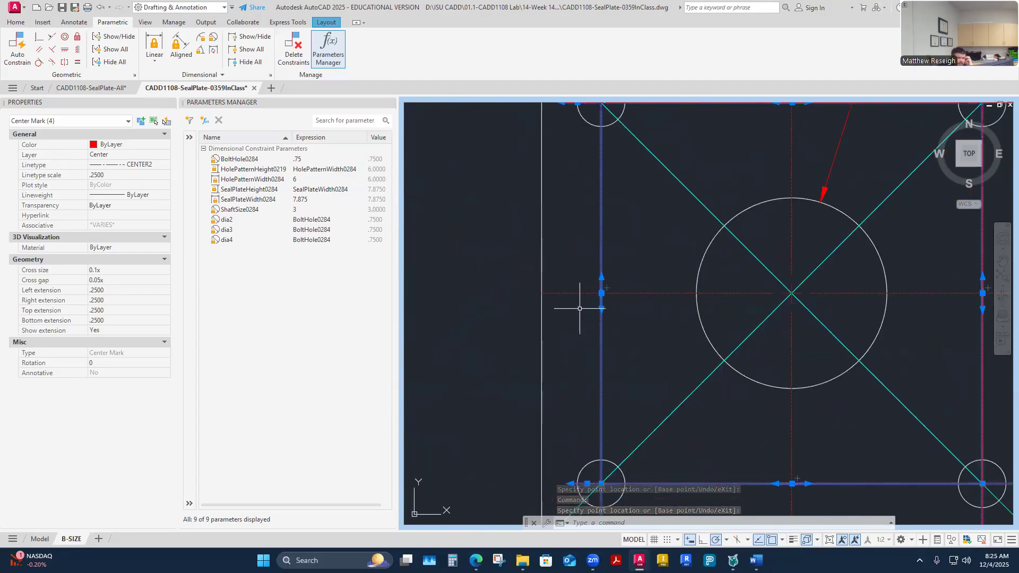
scroll(572, 317, "down", 5)
scroll(572, 317, "up", 6)
left_click(553, 244)
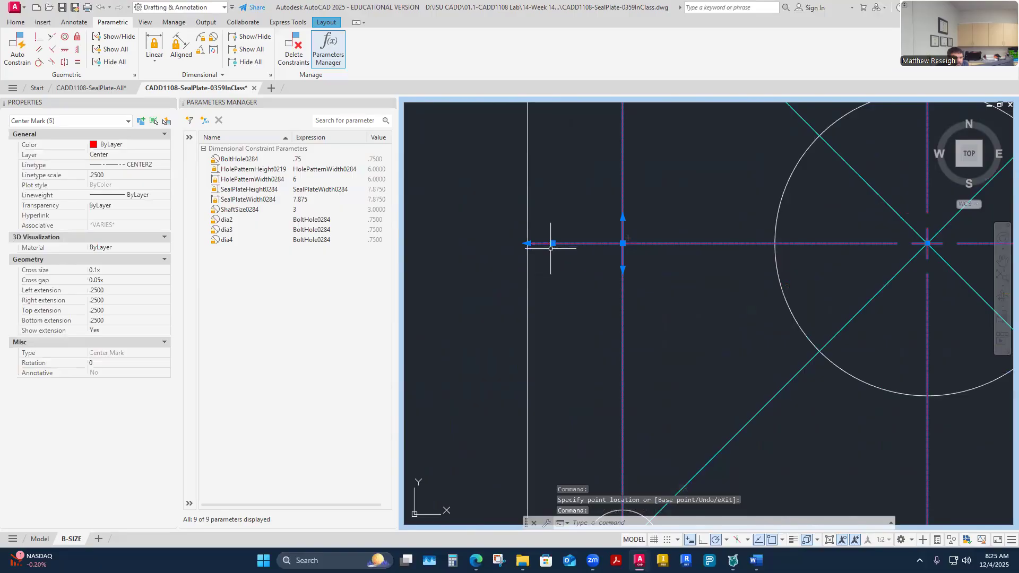
left_click(553, 243)
scroll(531, 244, "down", 4)
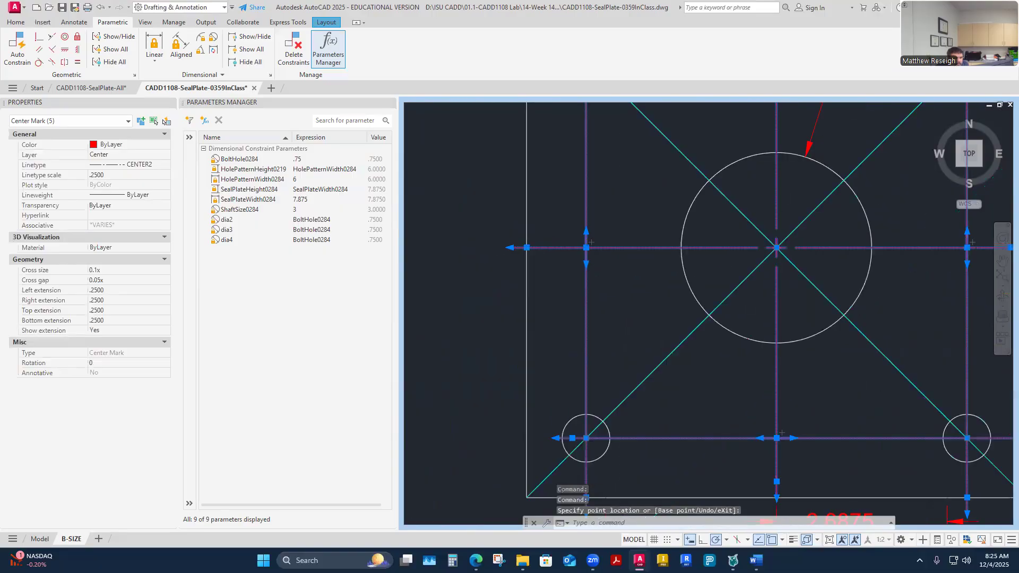
scroll(642, 260, "up", 3)
left_click(645, 220)
left_click(662, 219)
scroll(657, 231, "down", 2)
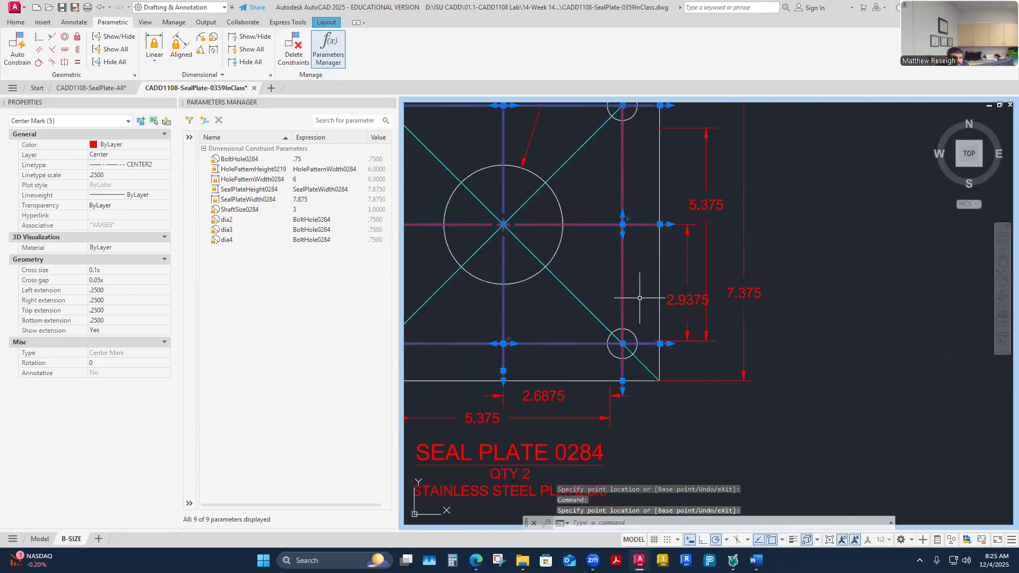
- Extend the vertical lines of the shaft hole's center mark to the plate's bottom and top edges
scroll(514, 401, "up", 5)
left_click(470, 317)
scroll(503, 320, "down", 6)
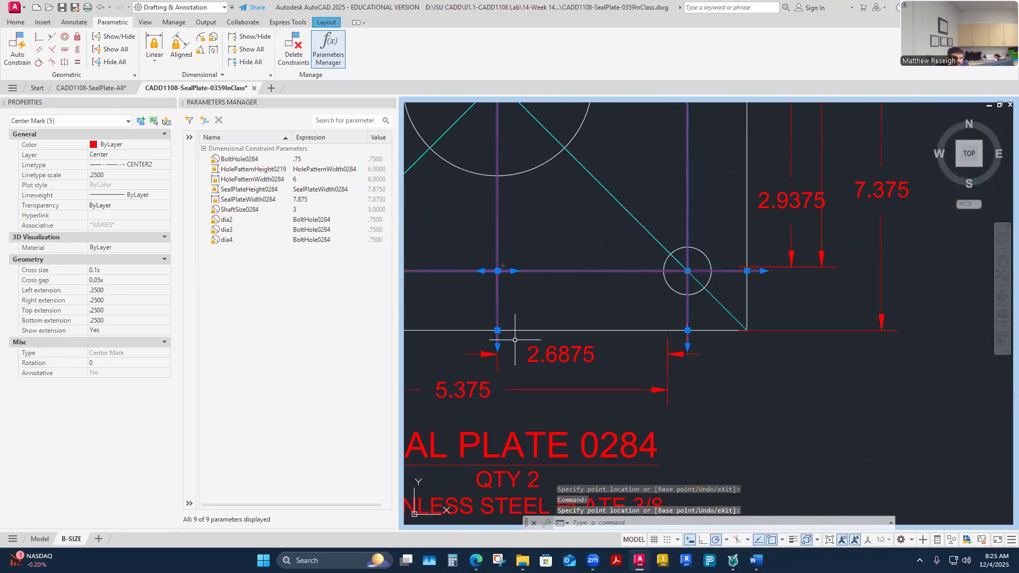
scroll(522, 242, "up", 4)
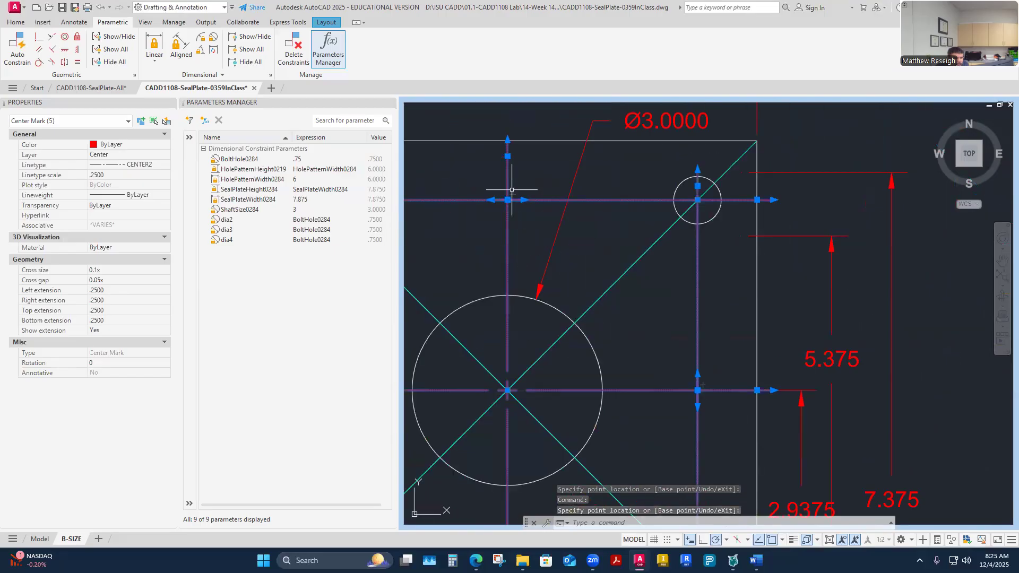
scroll(486, 120, "up", 4)
left_click(542, 215)
left_click(541, 176)
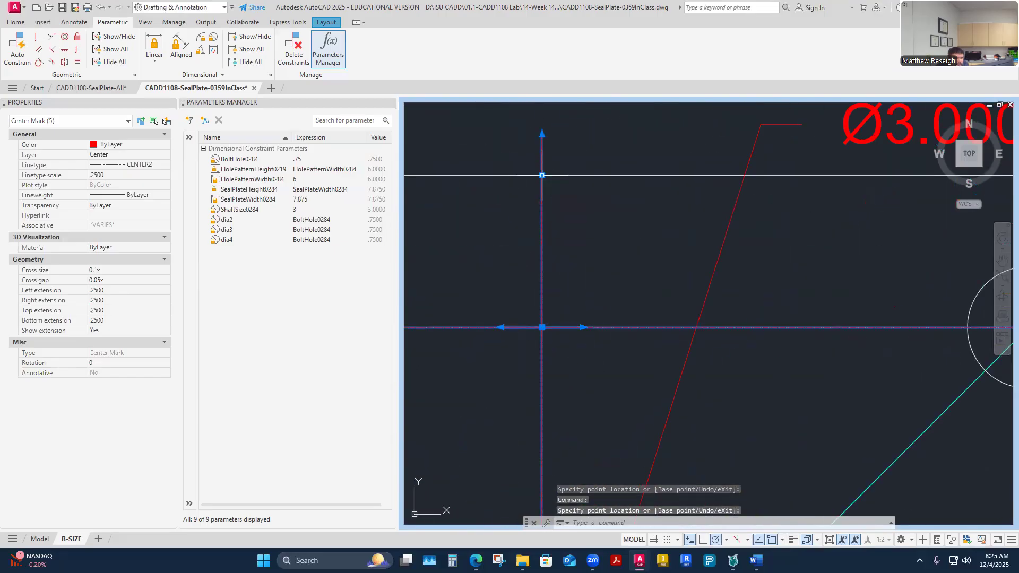
scroll(552, 186, "down", 4)
scroll(584, 197, "up", 3)
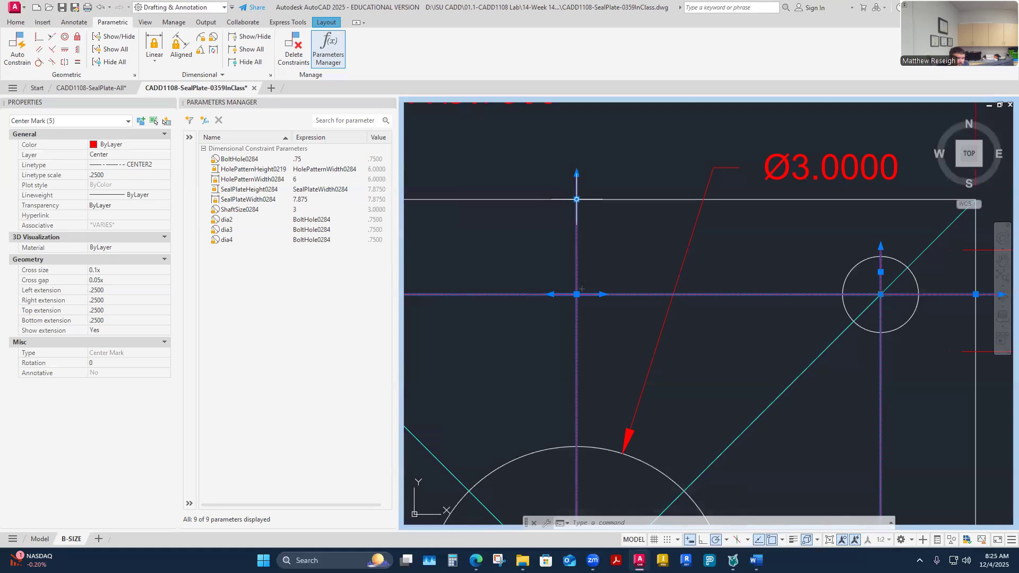
scroll(610, 257, "down", 6)
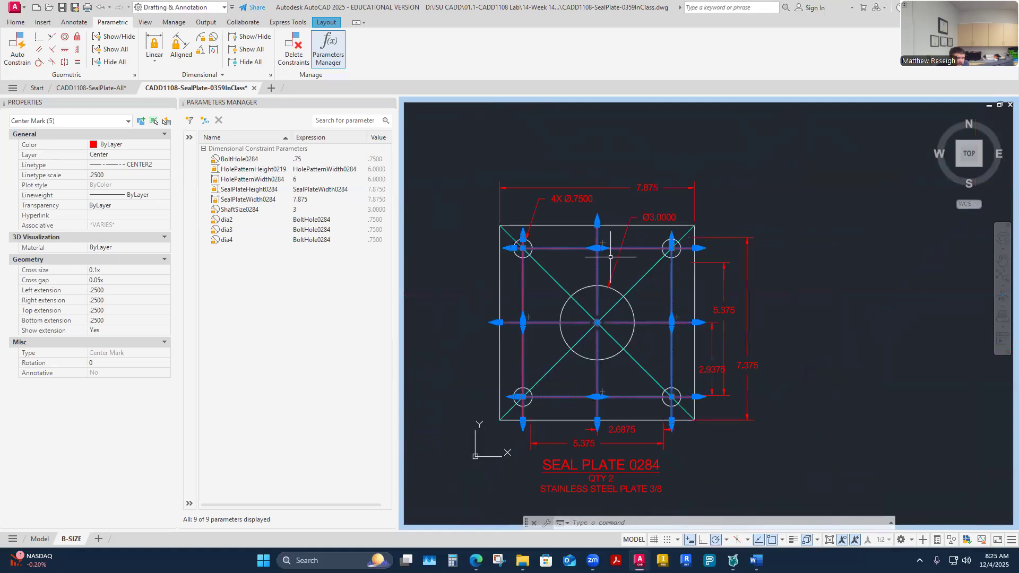
- Extend the outer vertical line of the upper-right bolt hole's center mark to the top of the hole's circle
scroll(621, 275, "up", 6)
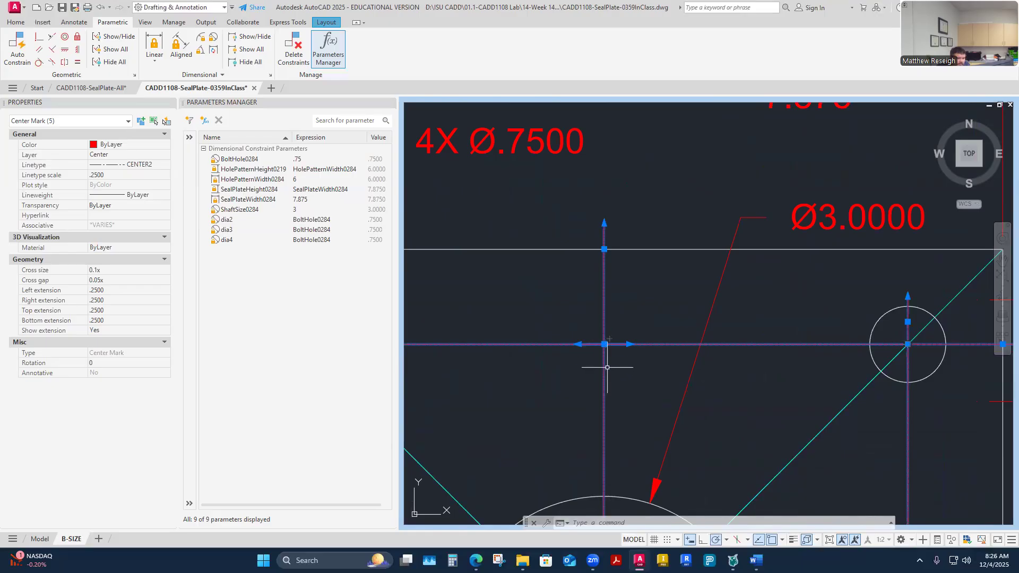
scroll(651, 328, "down", 2)
scroll(829, 338, "up", 6)
left_click(750, 290)
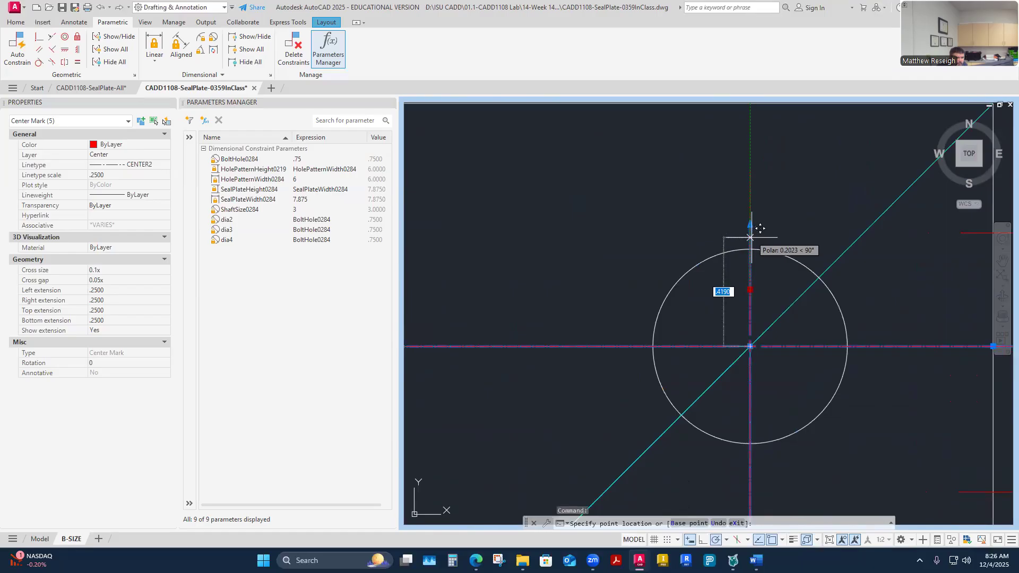
left_click(750, 249)
- Extend the remaining outer lines of the two left bolt holes' center marks to the edges of their circles
scroll(780, 262, "down", 4)
scroll(819, 276, "up", 3)
scroll(774, 303, "down", 4)
scroll(531, 297, "up", 5)
scroll(550, 279, "down", 4)
scroll(568, 478, "up", 5)
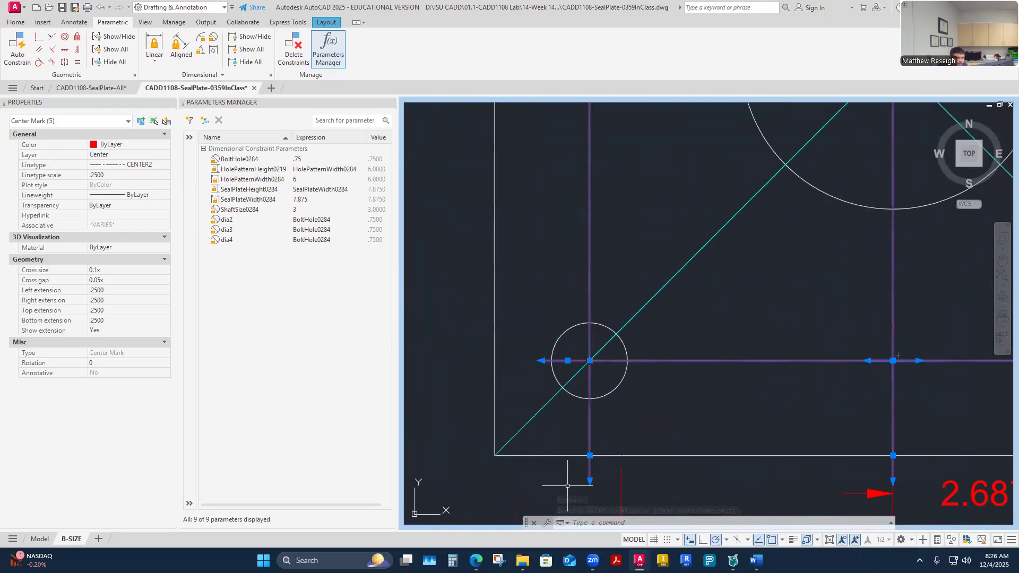
scroll(565, 377, "up", 4)
left_click(569, 337)
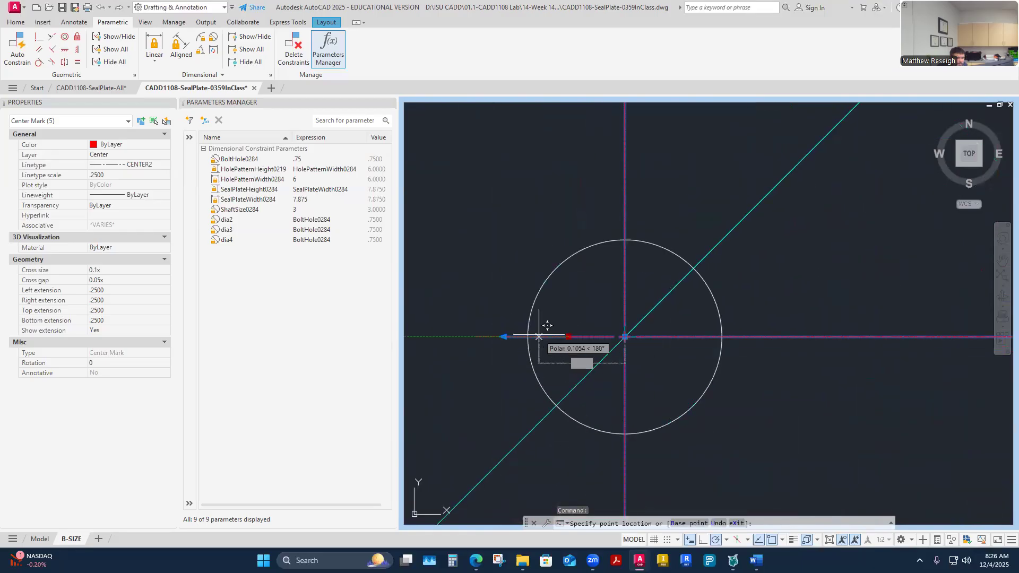
left_click(539, 336)
scroll(547, 345, "down", 3)
scroll(911, 377, "down", 4)
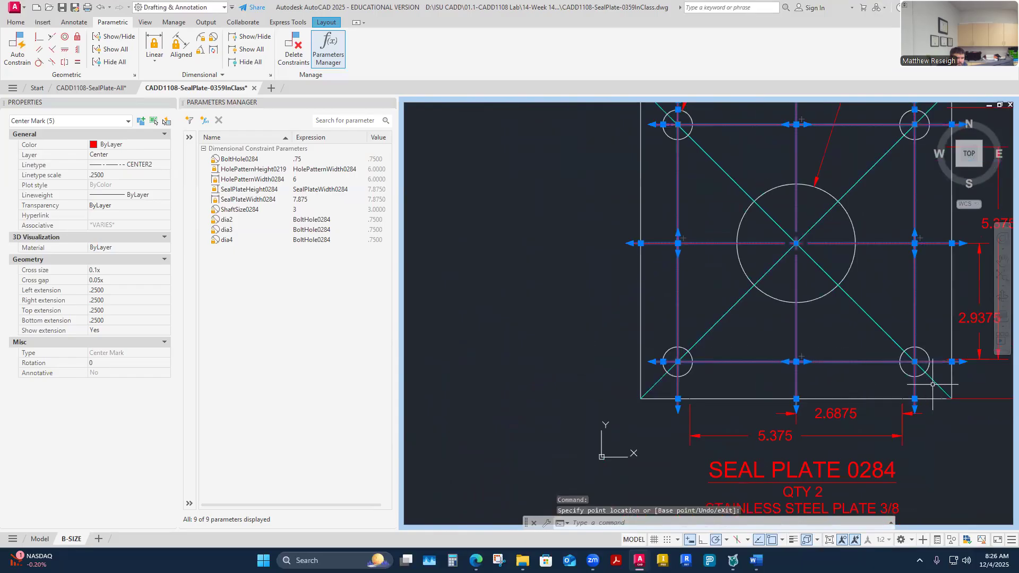
- Reattach the plate's overall height dimension to the upper-right and lower-right corners of the plate
scroll(961, 369, "up", 4)
scroll(794, 383, "down", 2)
scroll(794, 384, "down", 2)
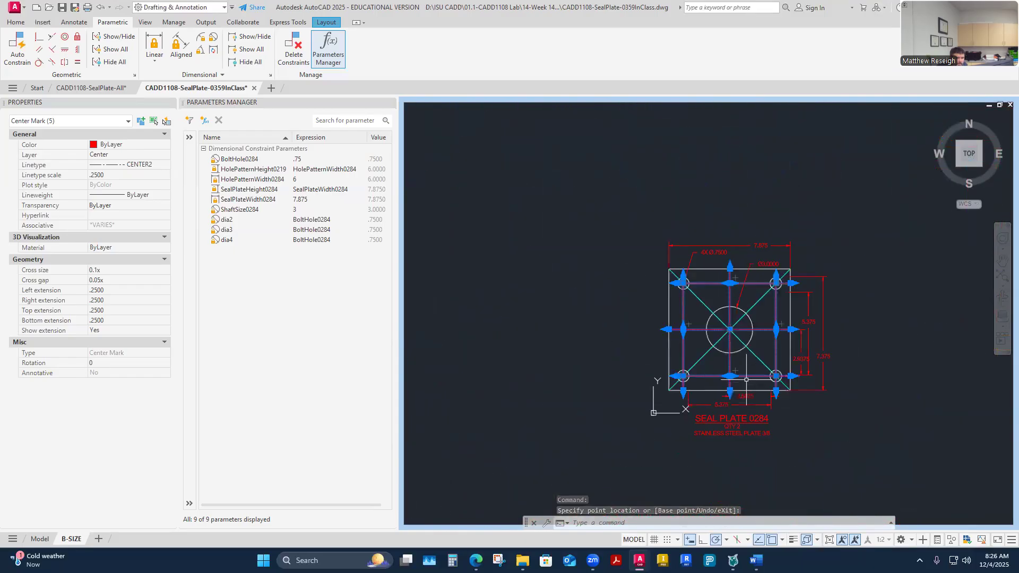
scroll(740, 243, "up", 2)
scroll(722, 211, "up", 2)
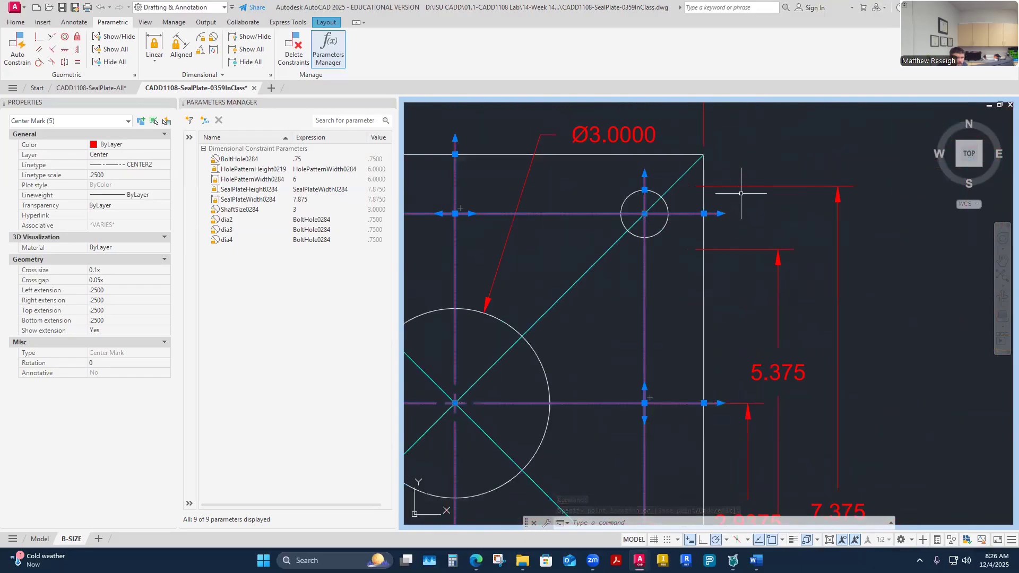
left_click(740, 187)
left_click(688, 186)
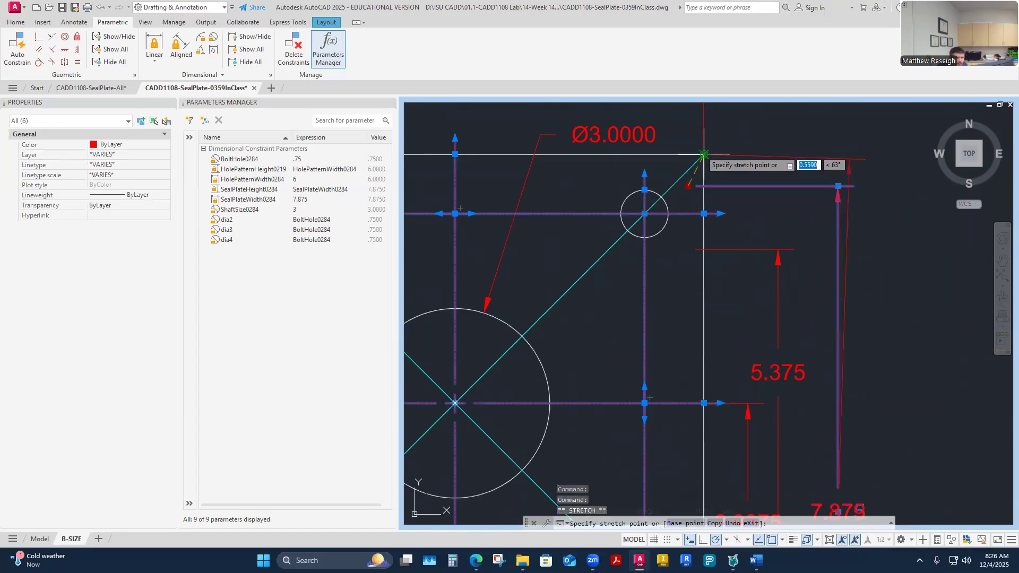
scroll(706, 154, "down", 4)
scroll(690, 425, "up", 4)
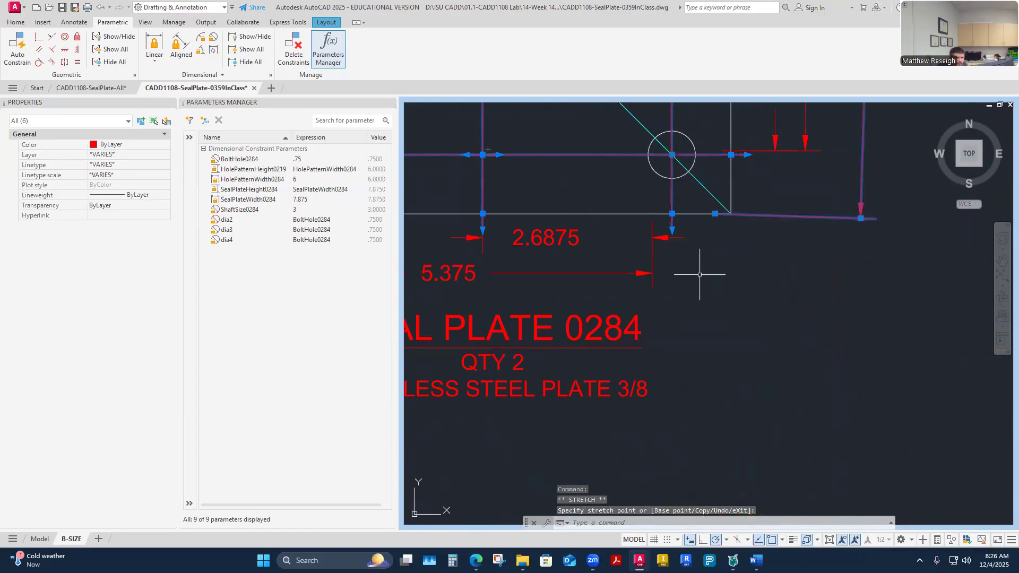
left_click(717, 212)
left_click(730, 213)
scroll(731, 213, "down", 3)
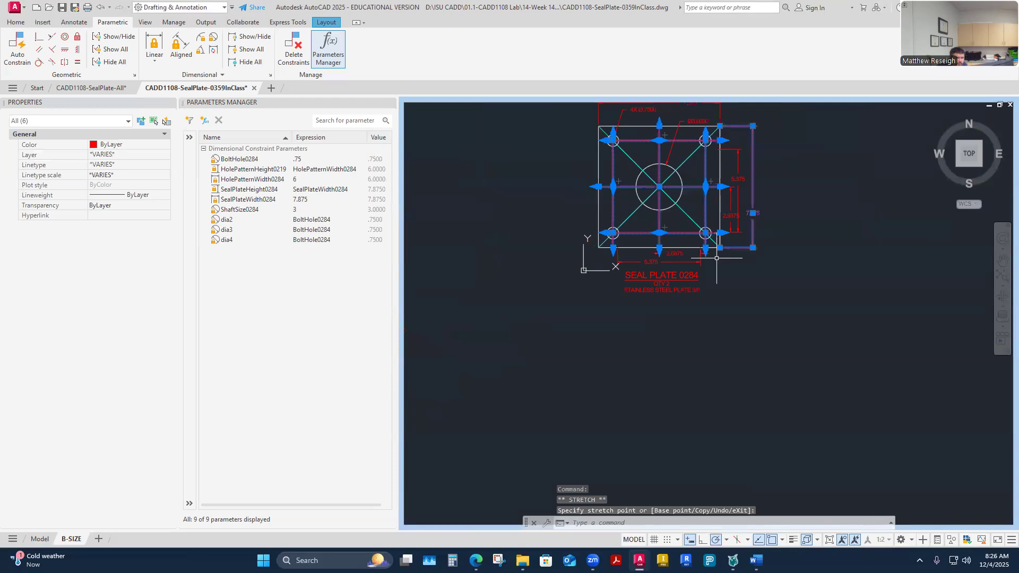
- Clear the selection and reattach the lower end of the vertical center-to-bolt-hole dimension to the lower-right bolt hole's centerline at the plate's edge
scroll(727, 209, "up", 2)
scroll(712, 278, "up", 3)
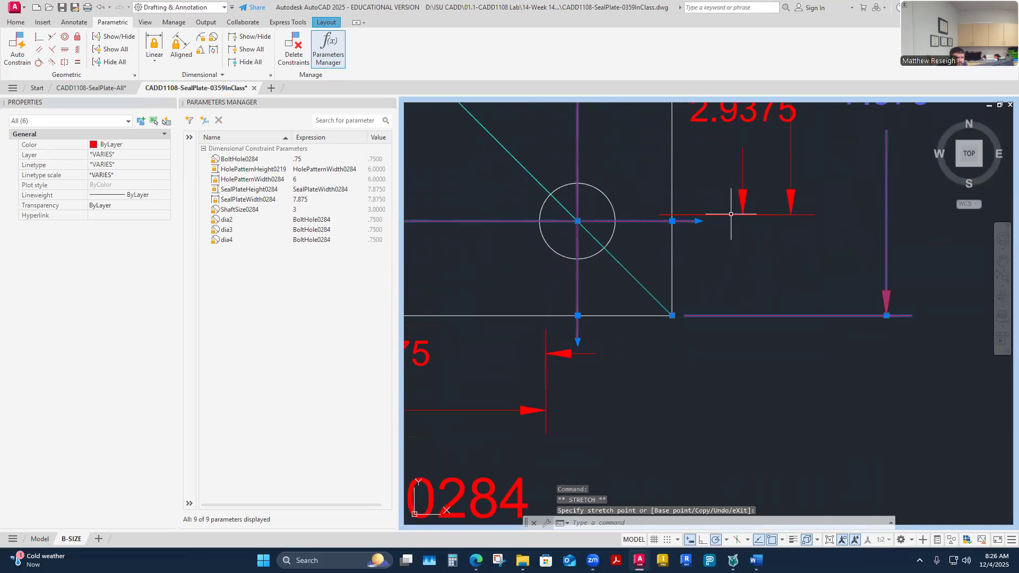
left_click(741, 191)
key("Escape")
key("Escape")
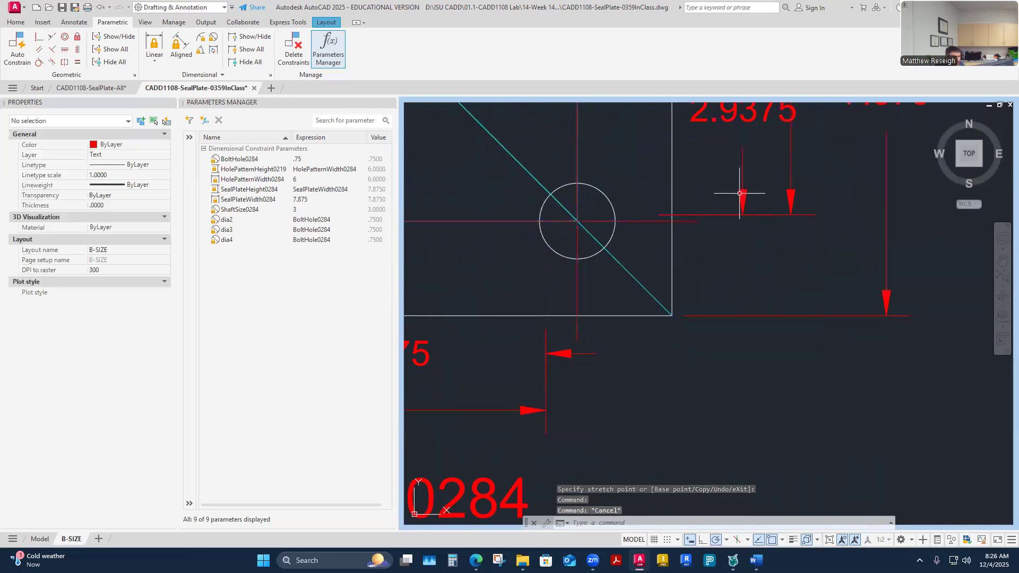
left_click(741, 190)
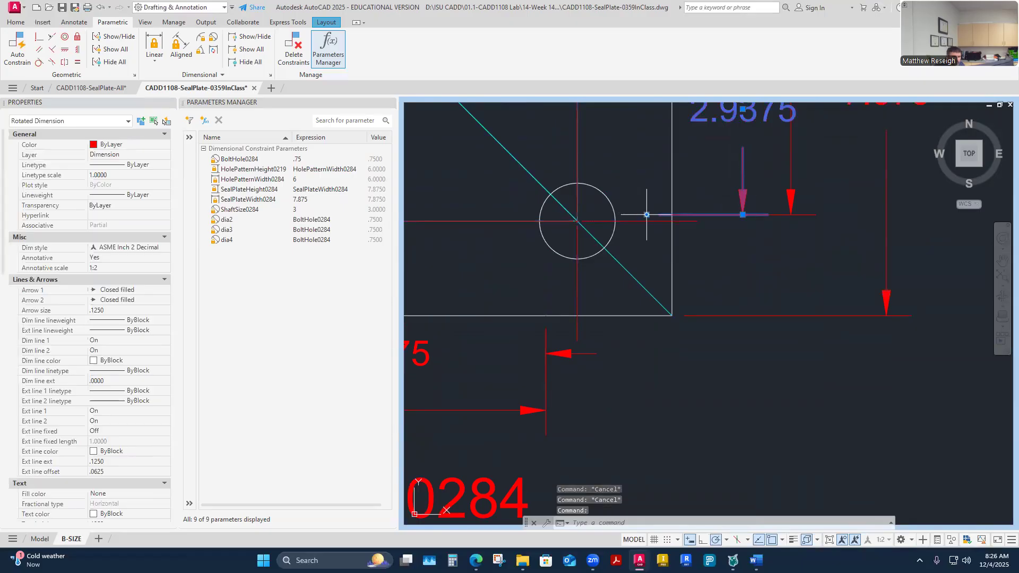
left_click(672, 221)
key("Escape")
- Reattach both ends of the vertical bolt-hole spacing dimension to the lower-right and upper-right bolt holes' centerlines at the plate's edge
left_click(791, 180)
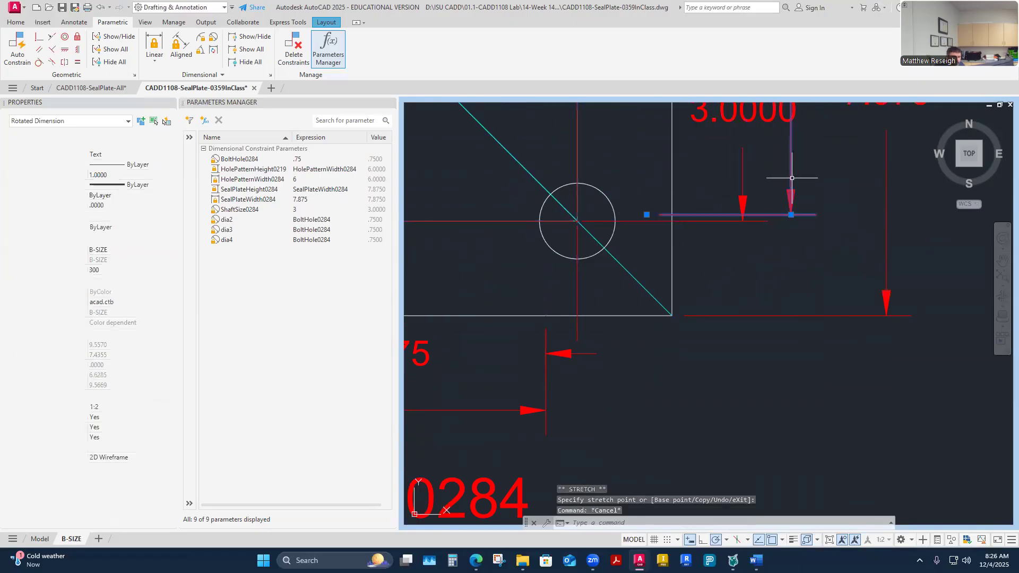
left_click(646, 215)
key("Escape")
scroll(682, 220, "down", 3)
scroll(690, 223, "up", 3)
scroll(674, 178, "down", 3)
scroll(690, 180, "up", 5)
left_click(680, 196)
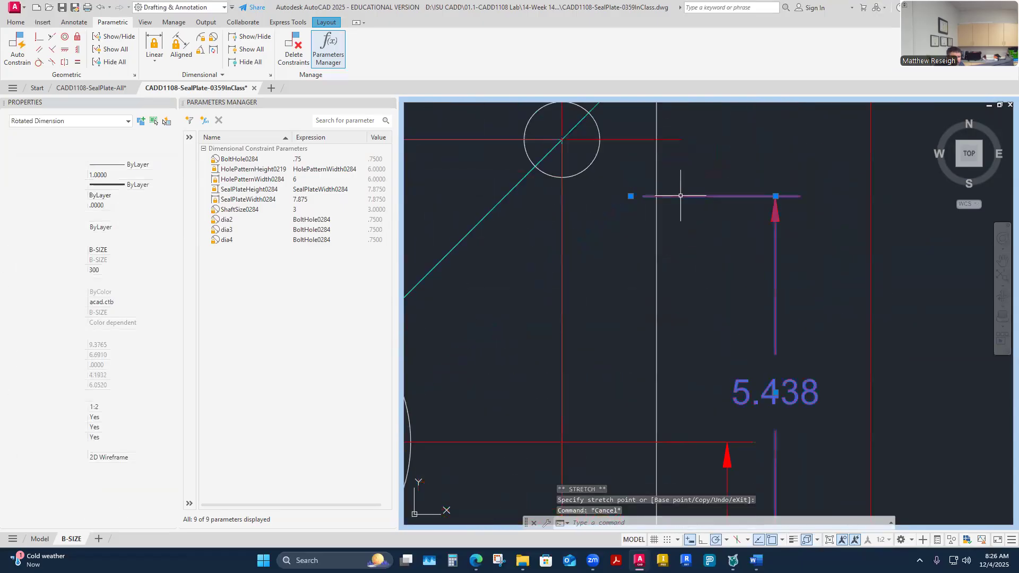
left_click(631, 195)
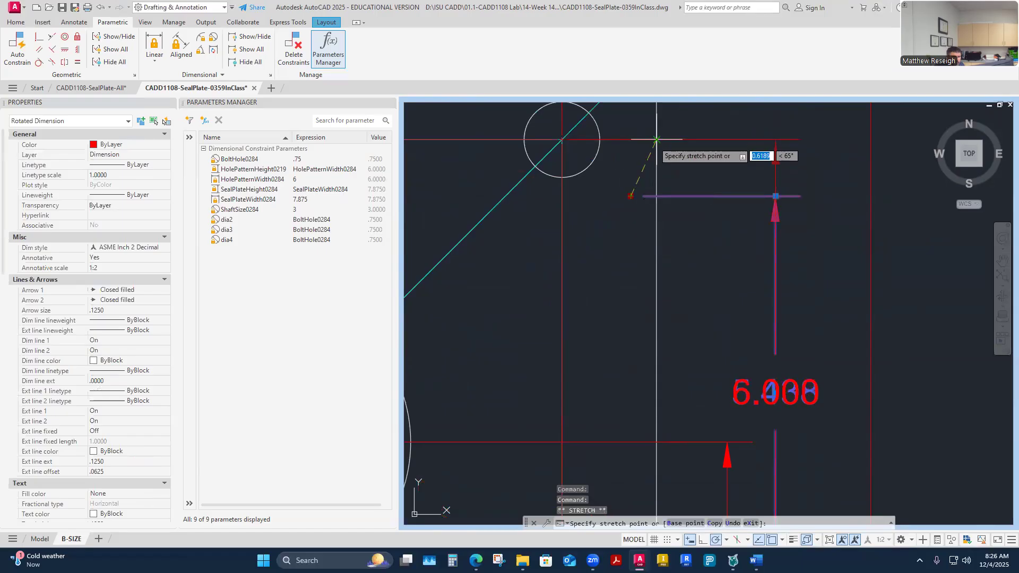
key("Escape")
scroll(655, 191, "down", 3)
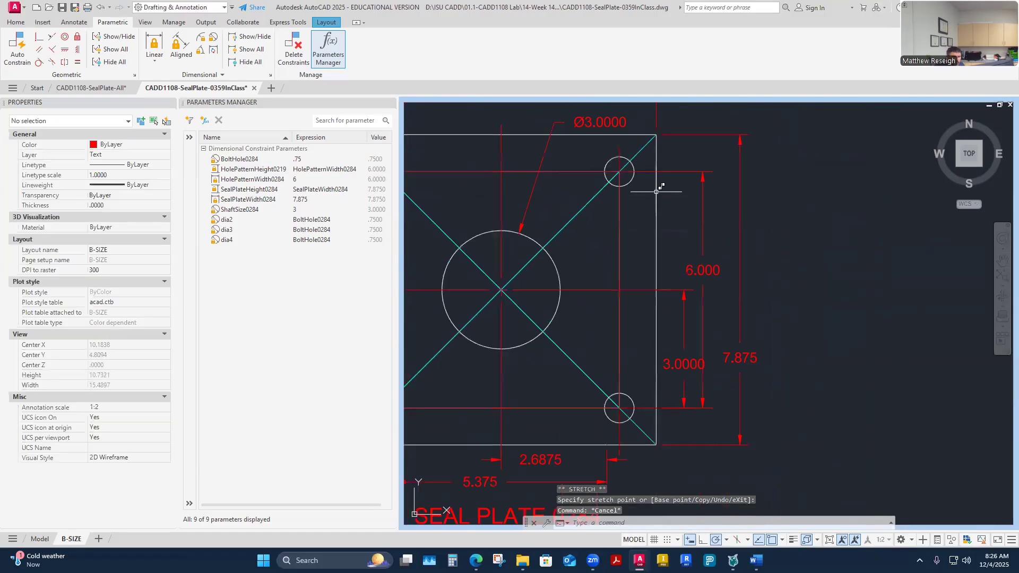
scroll(684, 229, "down", 2)
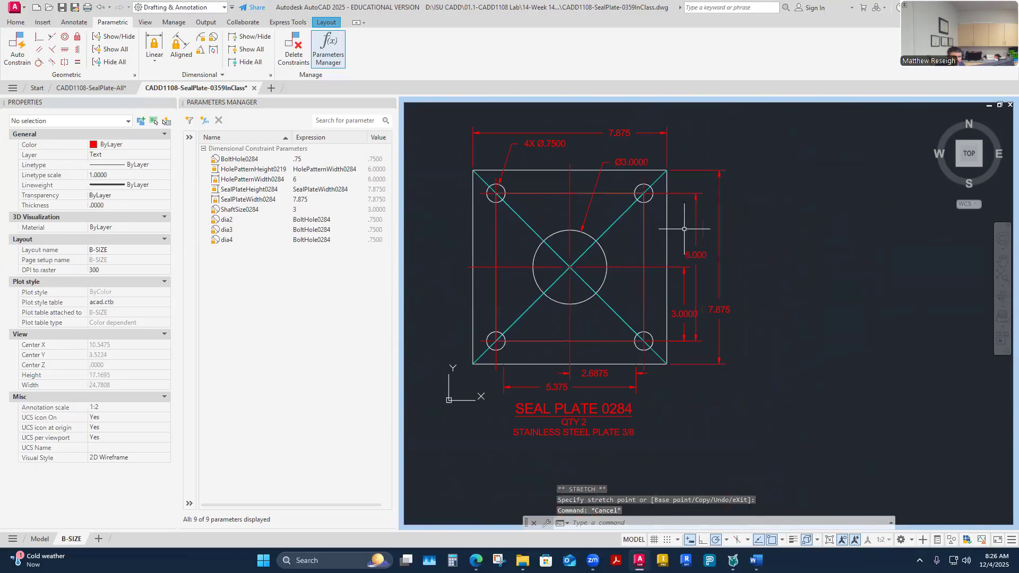
- Reattach both ends of the horizontal bolt-hole spacing dimension to the lower-left and lower-right bolt holes' centerlines at the plate's bottom edge
scroll(547, 406, "up", 4)
scroll(528, 365, "down", 2)
scroll(470, 361, "up", 2)
scroll(470, 360, "up", 2)
left_click(558, 345)
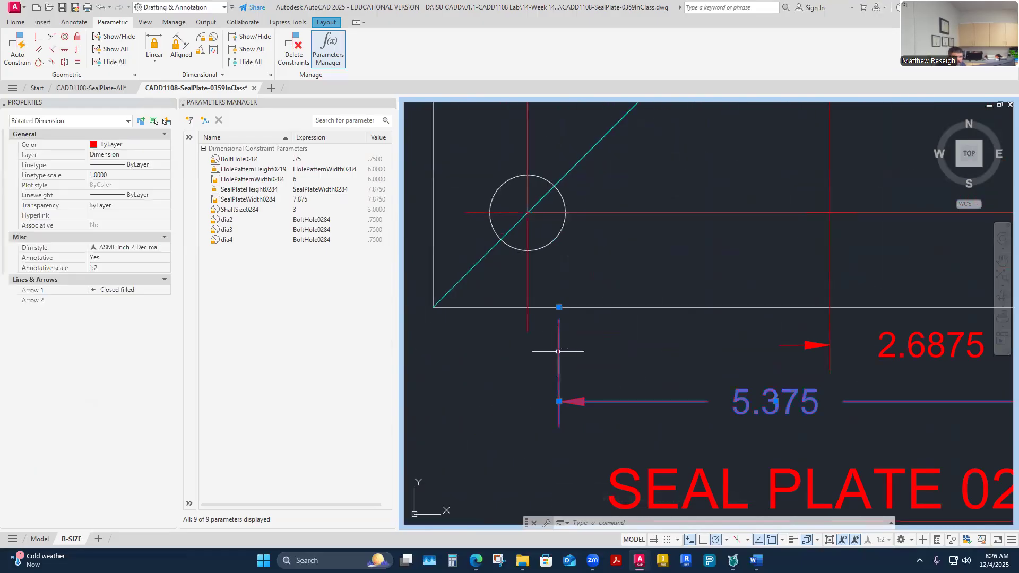
left_click(559, 307)
scroll(528, 316, "down", 4)
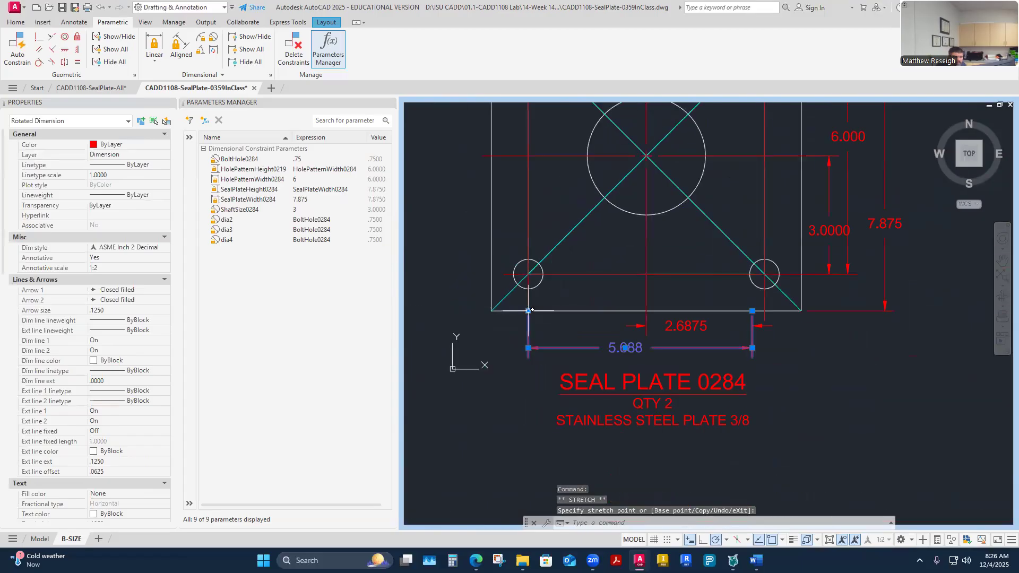
scroll(751, 314, "up", 2)
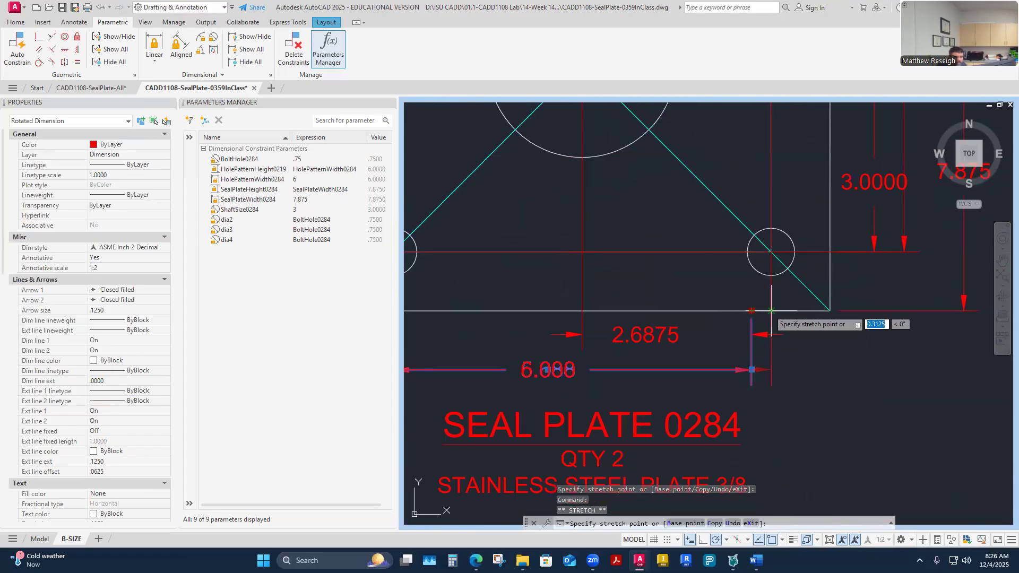
key("Escape")
- Reattach the right end of the horizontal center-to-bolt-hole dimension to the lower-right bolt hole's centerline at the plate's bottom edge
scroll(650, 318, "down", 3)
scroll(726, 327, "up", 3)
left_click(611, 334)
scroll(765, 306, "up", 4)
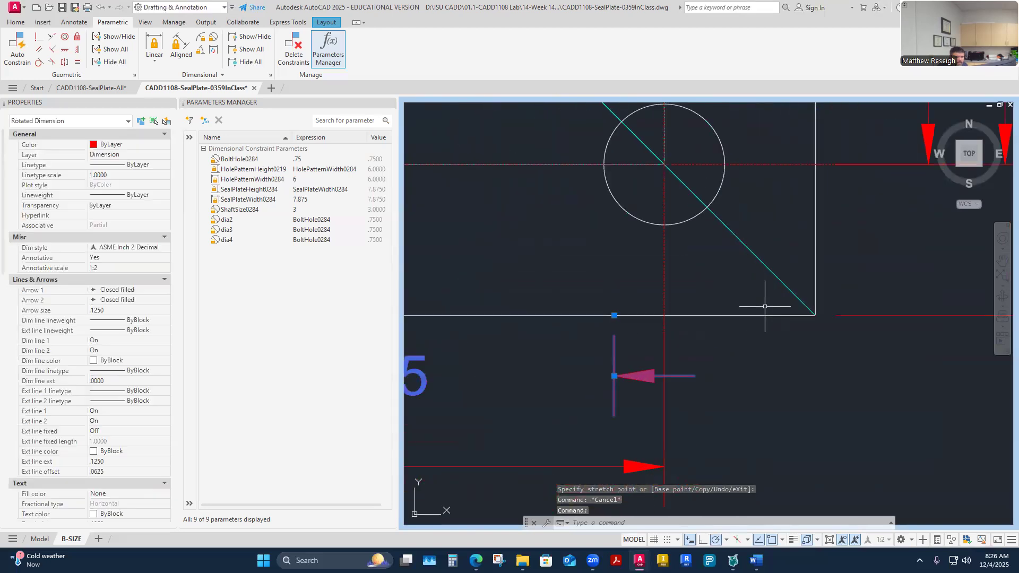
left_click(614, 316)
key("Escape")
scroll(686, 344, "down", 5)
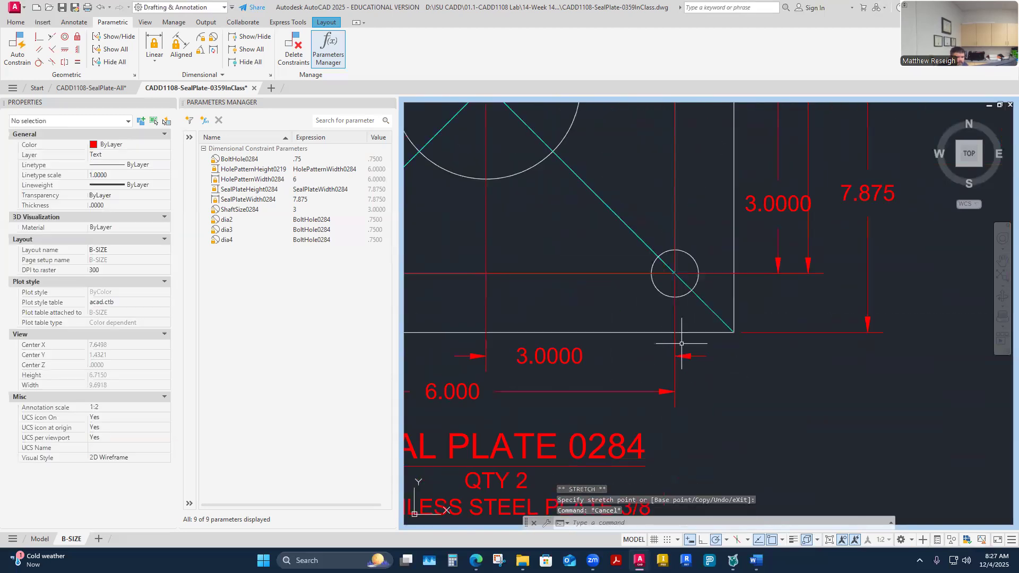
- Examine the dimensions around the plate for correct attachment and consistent decimal precision
scroll(698, 350, "down", 4)
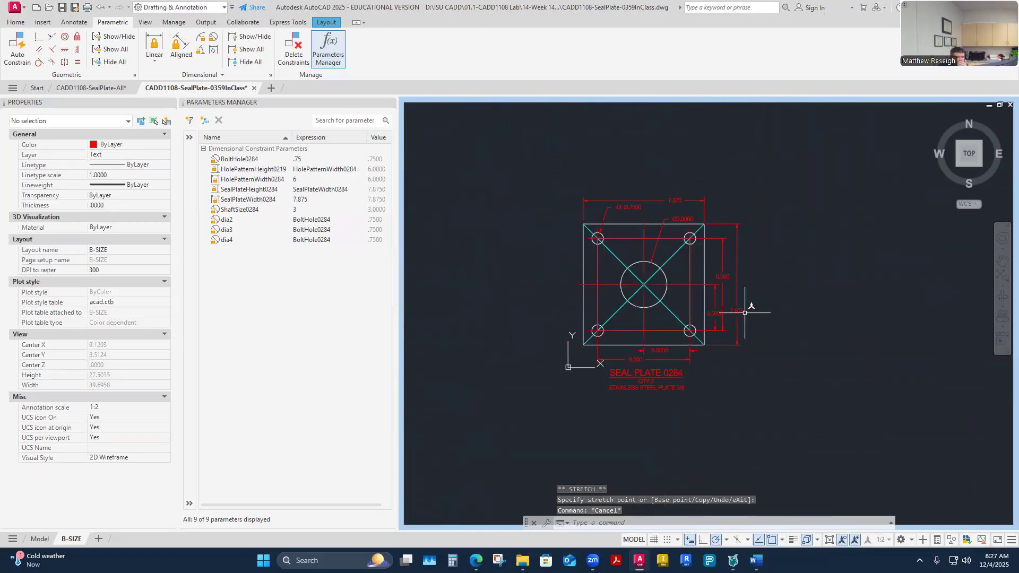
scroll(773, 305, "up", 4)
scroll(773, 304, "down", 4)
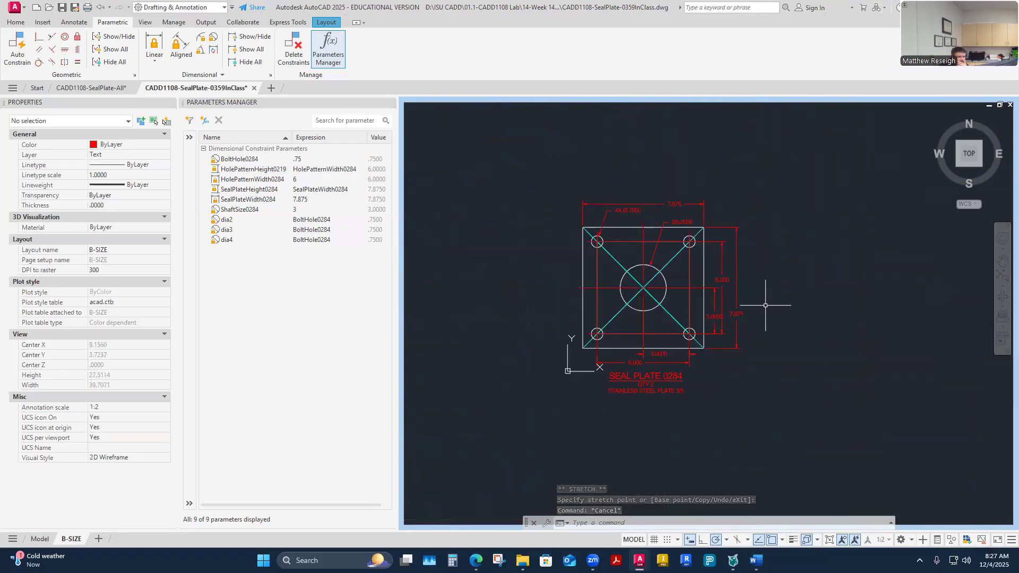
scroll(708, 222, "up", 2)
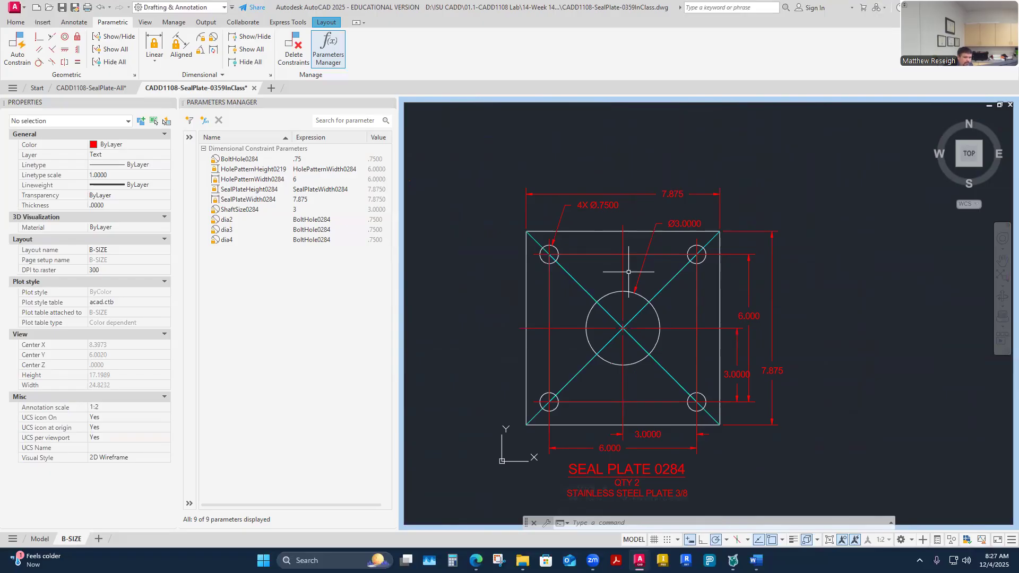
scroll(628, 272, "up", 2)
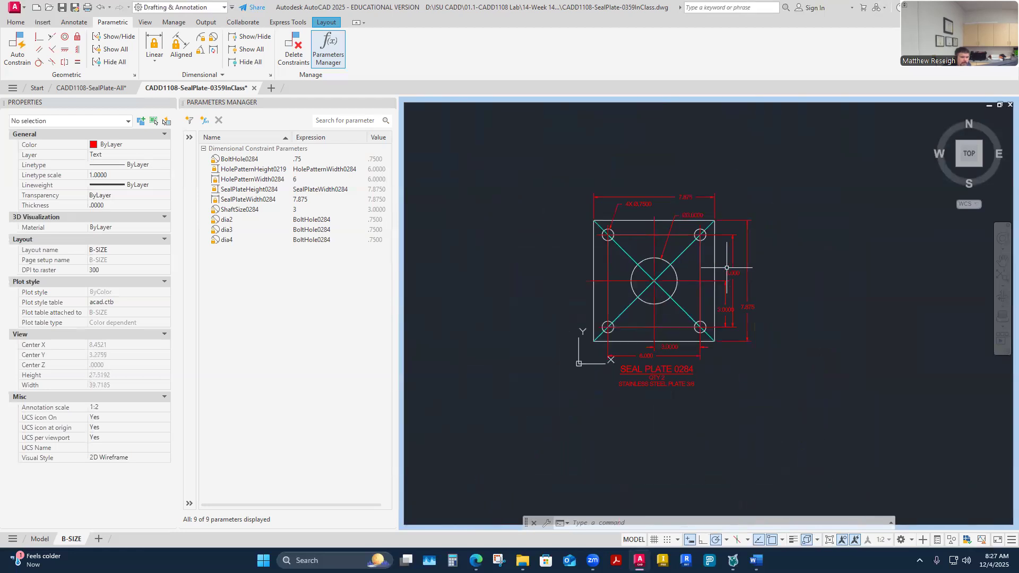
scroll(745, 281, "up", 4)
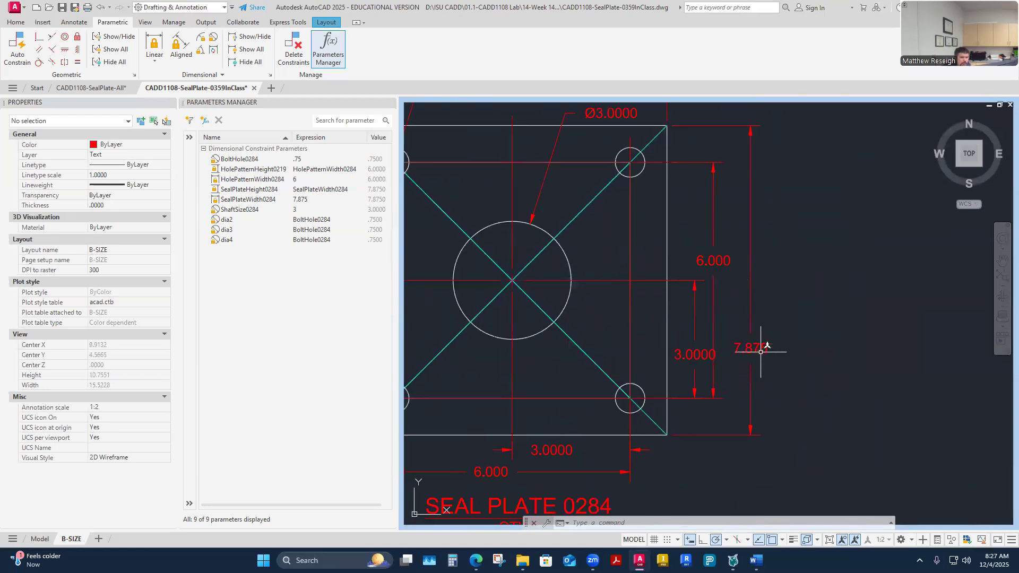
scroll(739, 348, "down", 2)
scroll(706, 260, "up", 2)
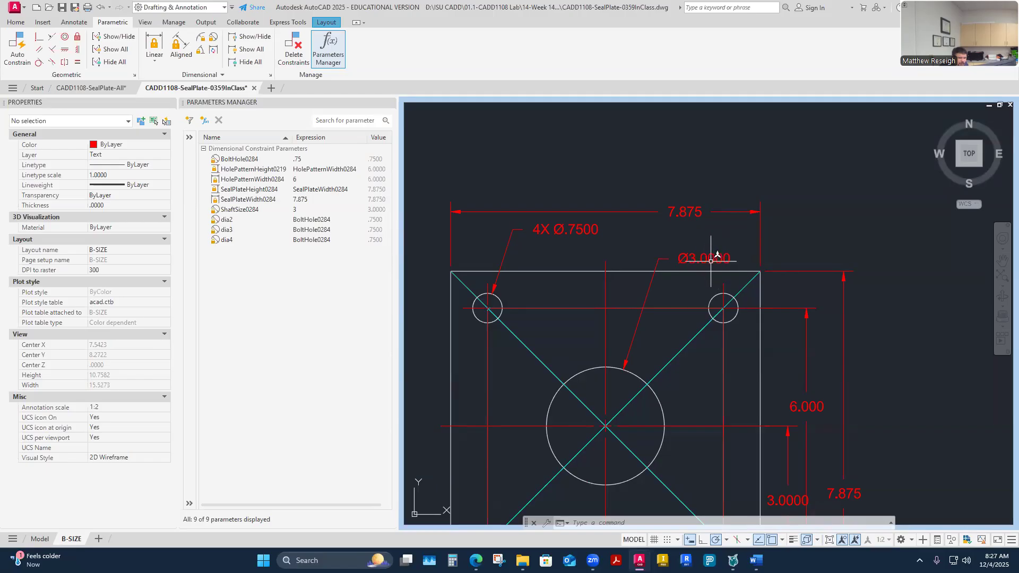
mouse_move(697, 206)
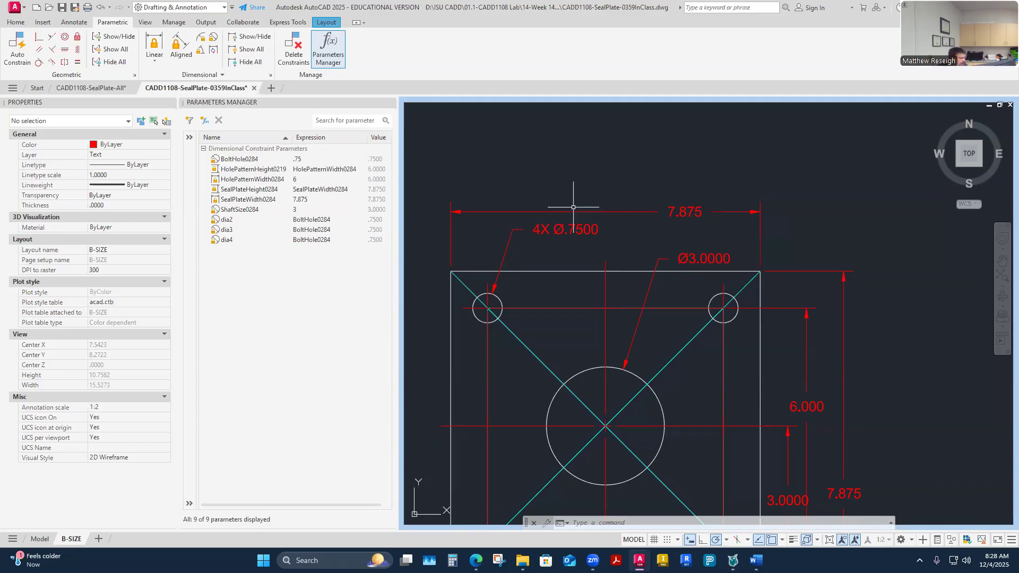
scroll(619, 246, "down", 2)
scroll(615, 243, "up", 4)
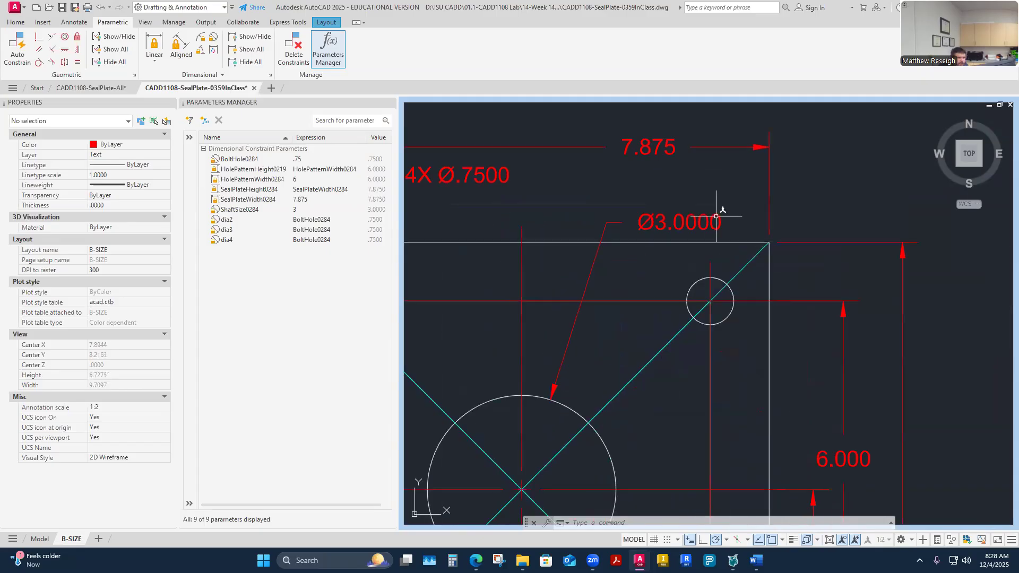
scroll(690, 212, "down", 2)
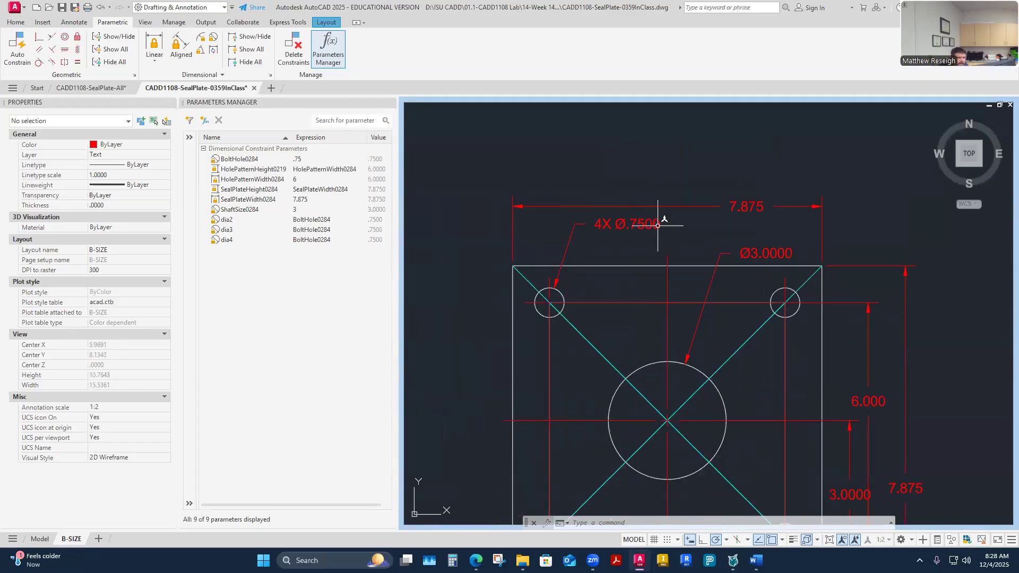
- Set the precision of the 4X bolt-hole diameter dimension to two decimal places
scroll(647, 224, "up", 2)
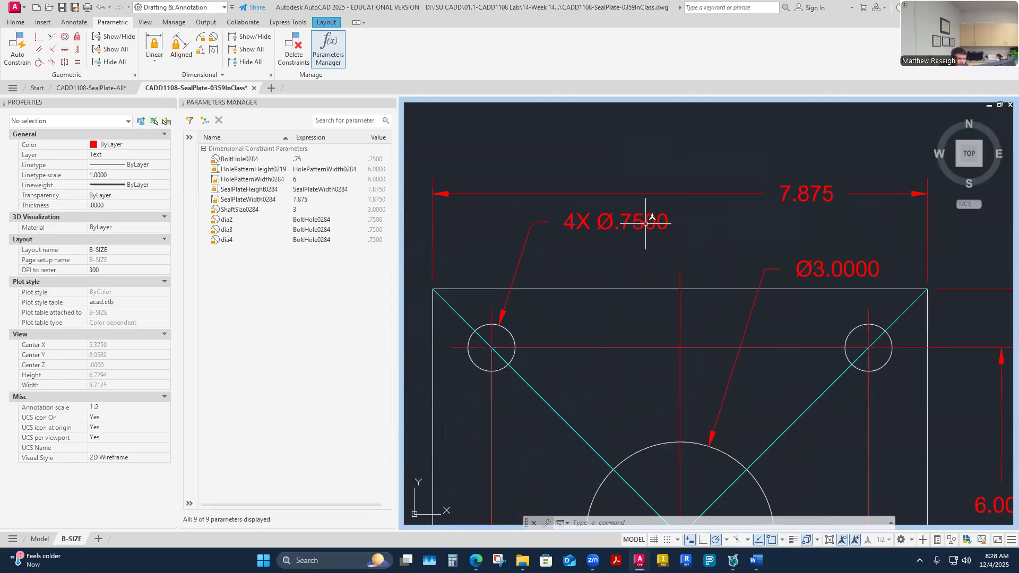
left_click(646, 224)
right_click(646, 223)
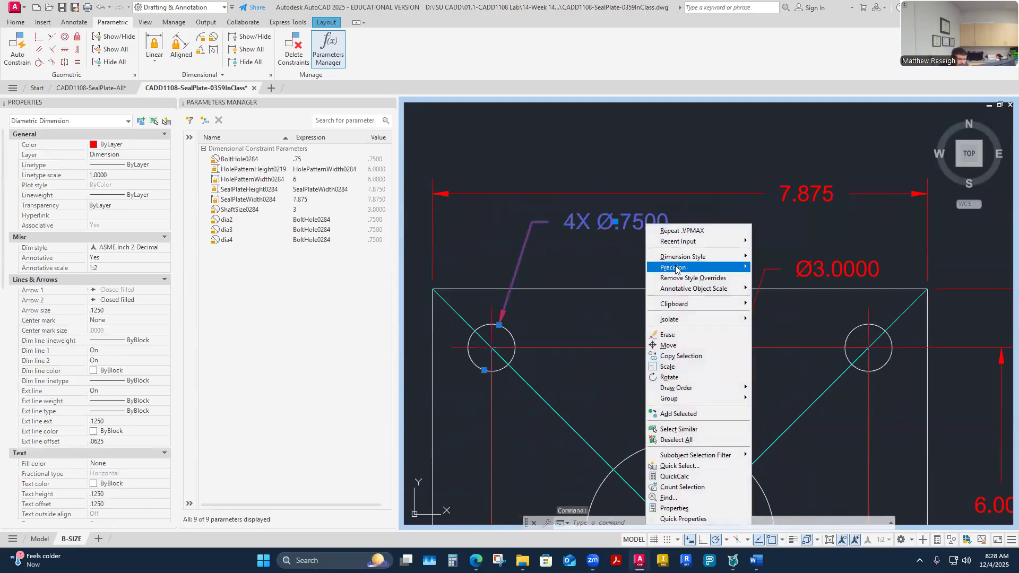
mouse_move(676, 269)
left_click(785, 290)
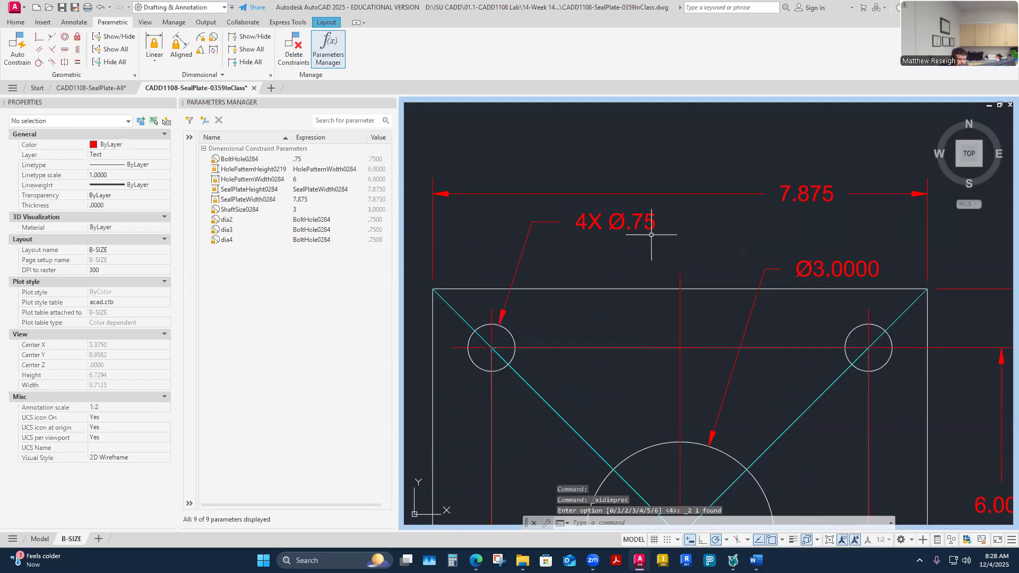
- Set the precision of the central shaft hole's diameter dimension to two decimal places
scroll(671, 261, "down", 2)
scroll(766, 261, "up", 2)
left_click(689, 269)
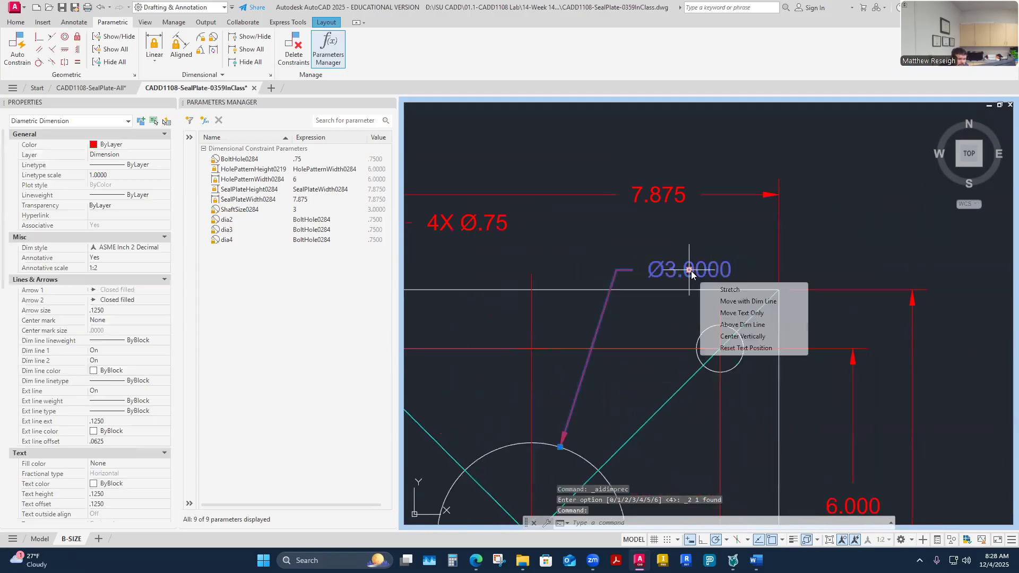
key("Escape")
left_click(710, 271)
right_click(711, 272)
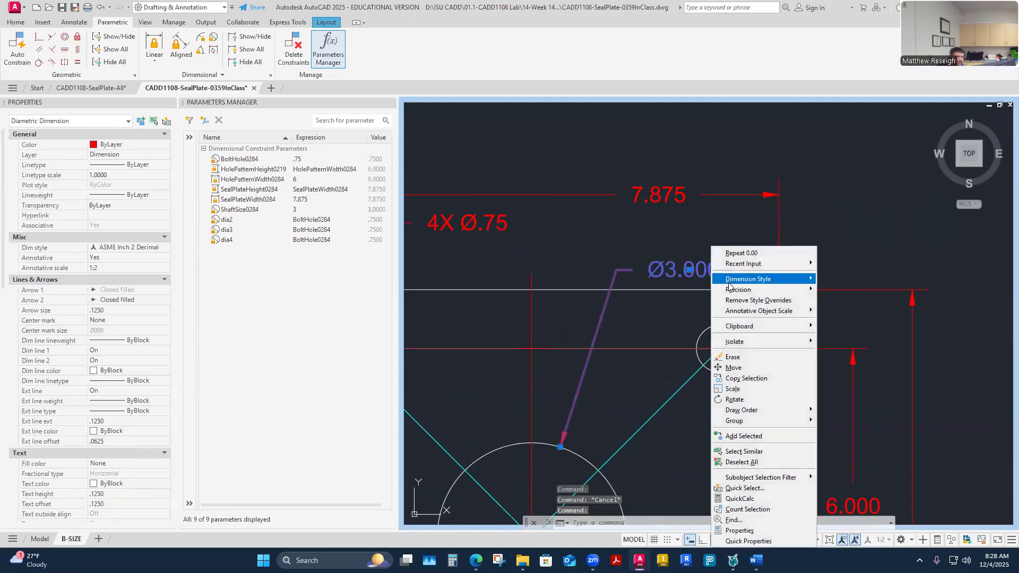
mouse_move(807, 291)
left_click(849, 313)
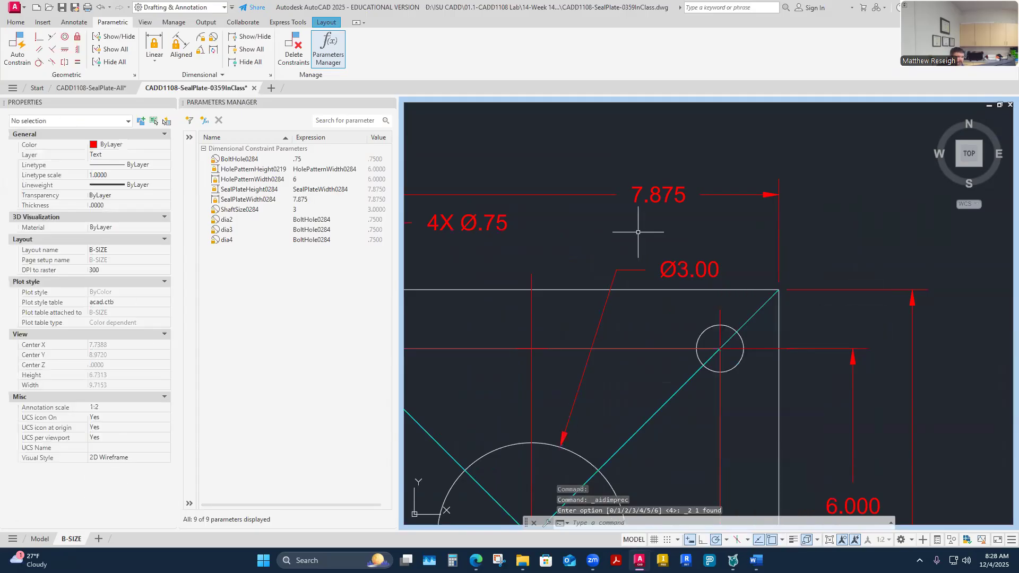
- Match the properties of the Ø3.00 shaft-hole dimension onto the vertical bolt-hole spacing and vertical center-to-bolt-hole dimensions
scroll(621, 221, "down", 3)
scroll(710, 349, "up", 5)
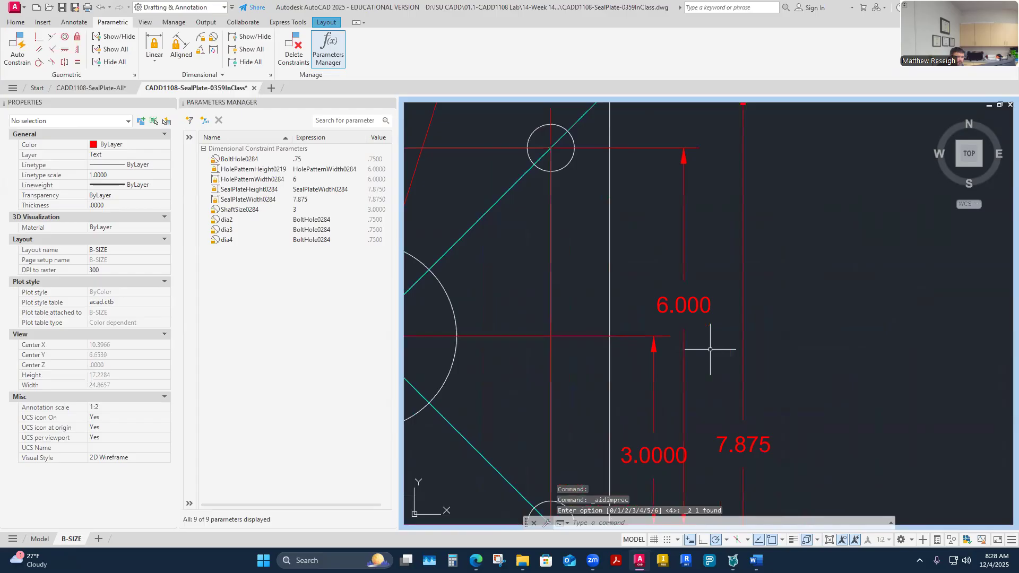
key("Escape")
scroll(686, 334, "down", 5)
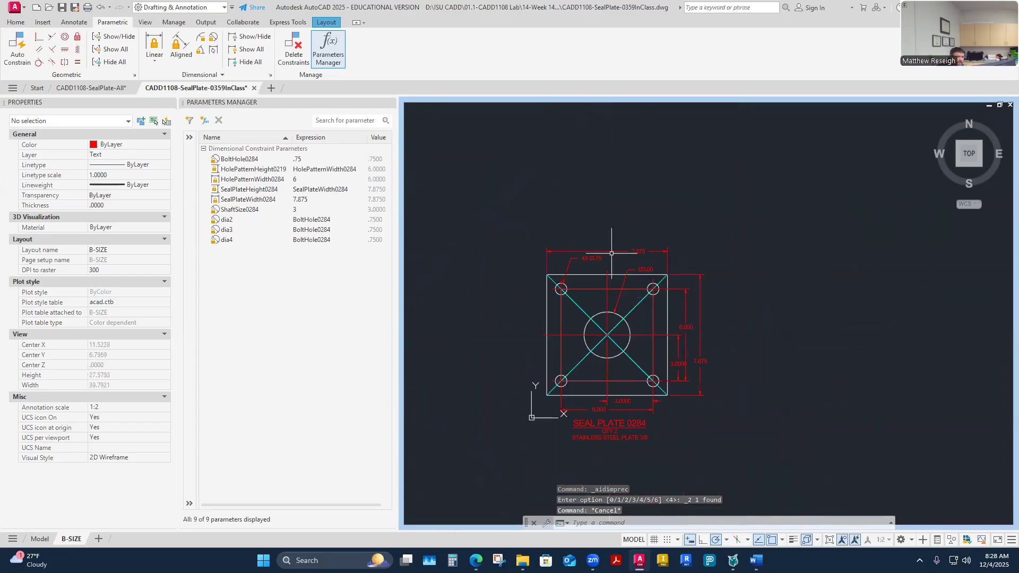
left_click(15, 22)
left_click(621, 48)
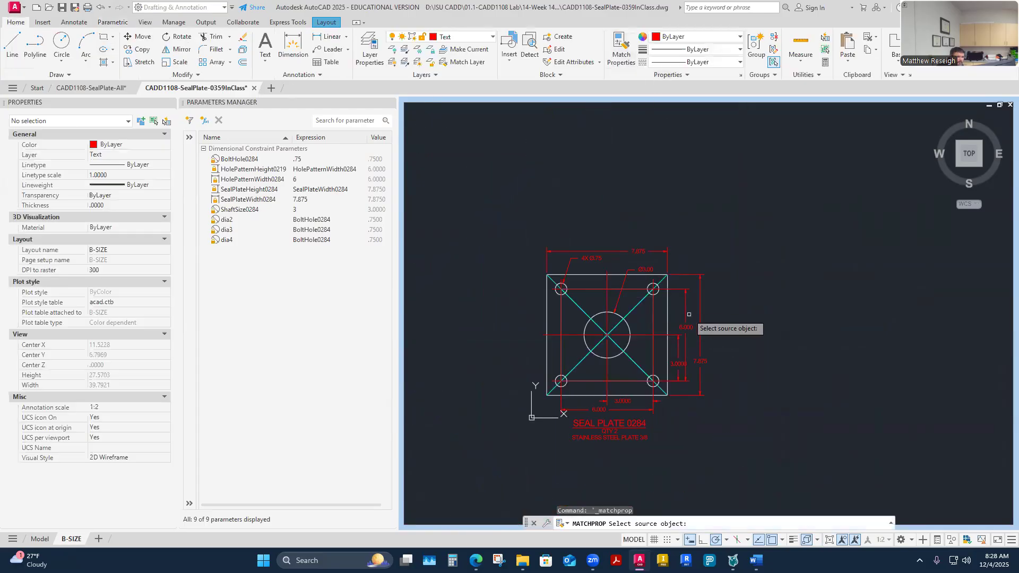
scroll(689, 315, "up", 5)
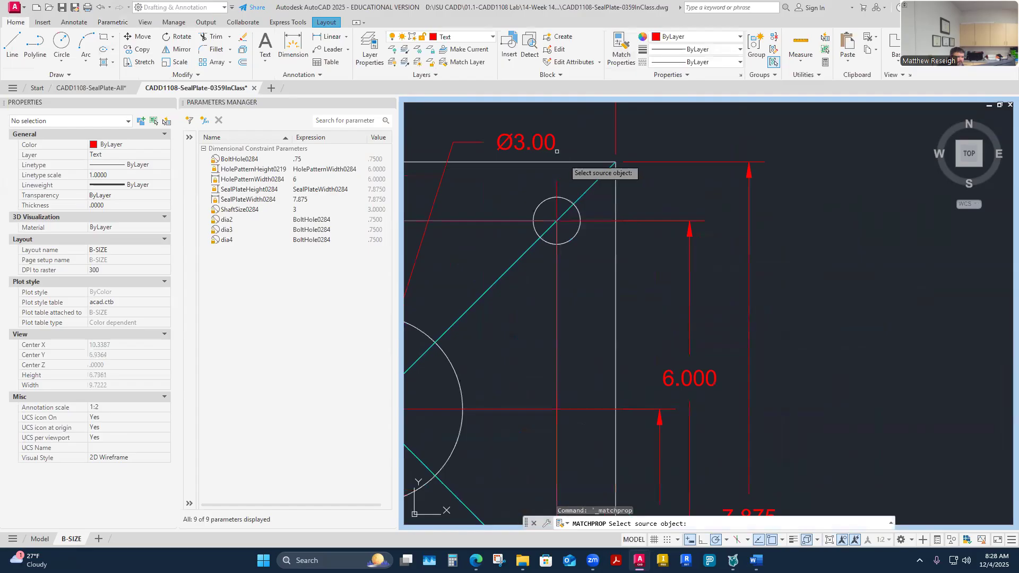
left_click(520, 141)
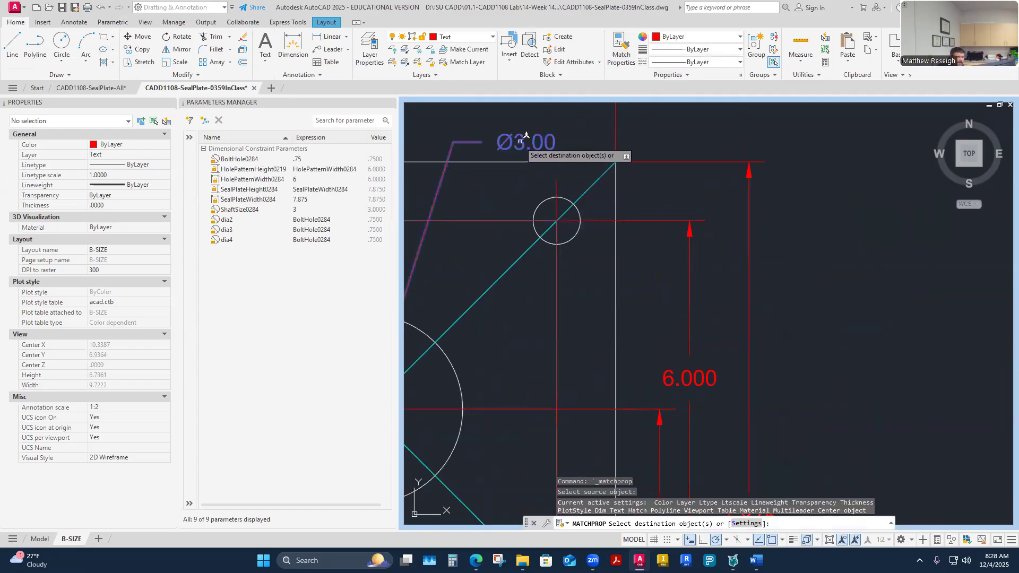
left_click(690, 379)
scroll(700, 386, "down", 5)
scroll(671, 385, "up", 5)
left_click(661, 375)
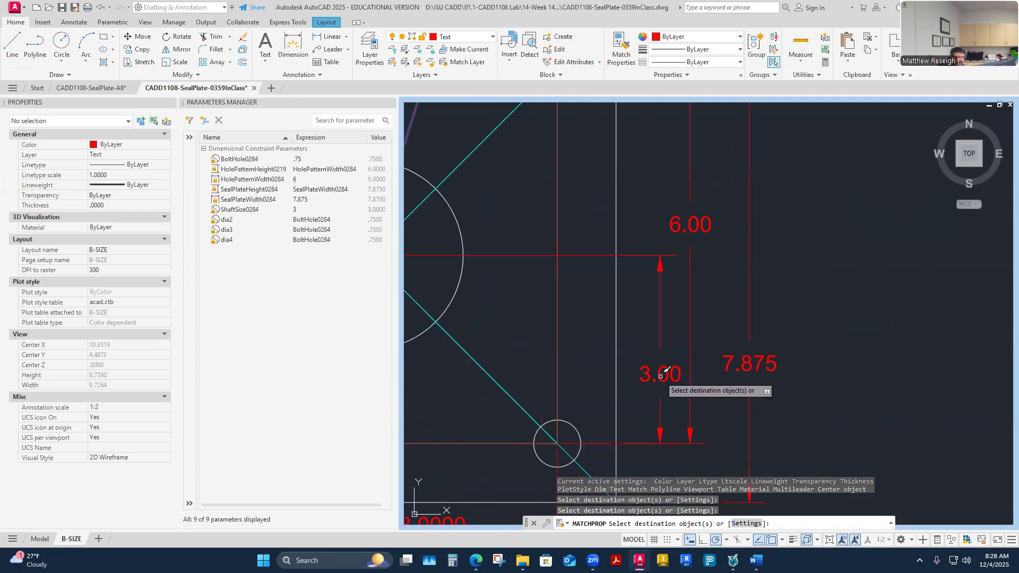
- Apply the same matched properties to the horizontal center-to-bolt-hole and horizontal bolt-hole spacing dimensions below the plate, and end Match Properties
scroll(738, 391, "down", 5)
scroll(598, 434, "up", 5)
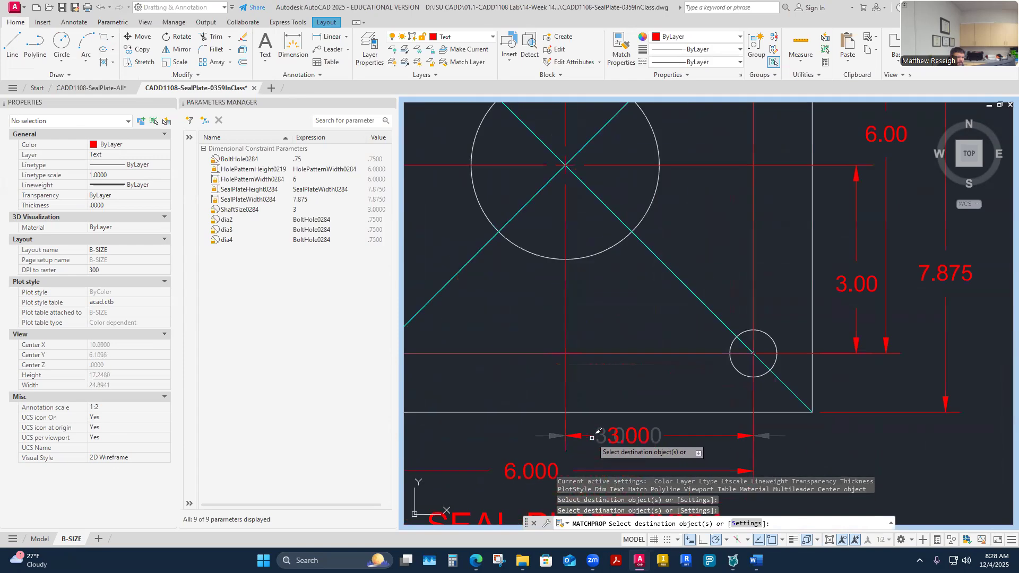
left_click(598, 434)
scroll(600, 434, "down", 5)
scroll(604, 430, "up", 5)
left_click(602, 429)
scroll(603, 428, "down", 5)
scroll(558, 303, "up", 5)
key("Escape")
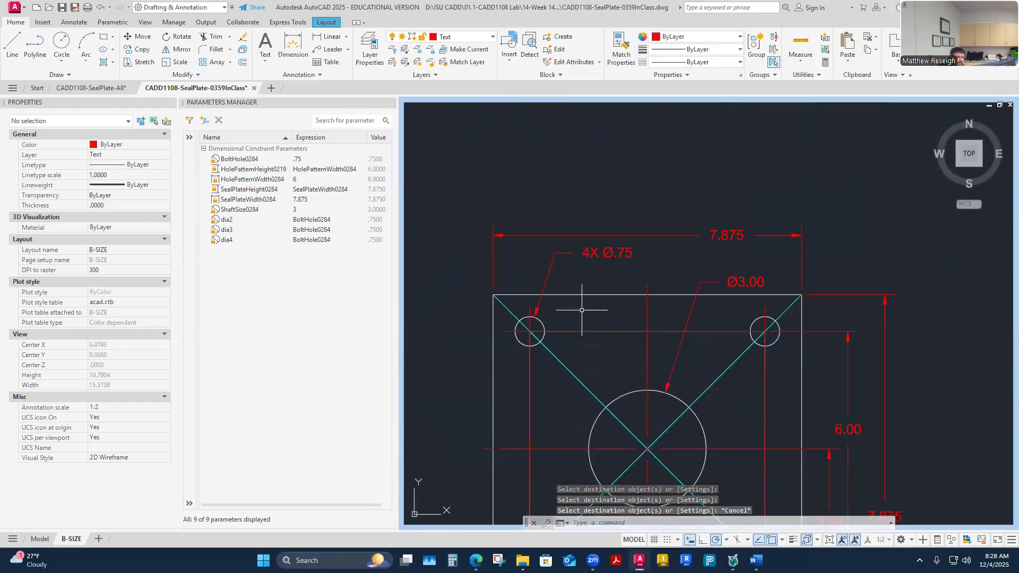
- Change the drawing title below the plate to SEAL PLATE 0359
scroll(611, 339, "down", 5)
scroll(631, 432, "up", 3)
scroll(632, 433, "up", 3)
double_click(611, 421)
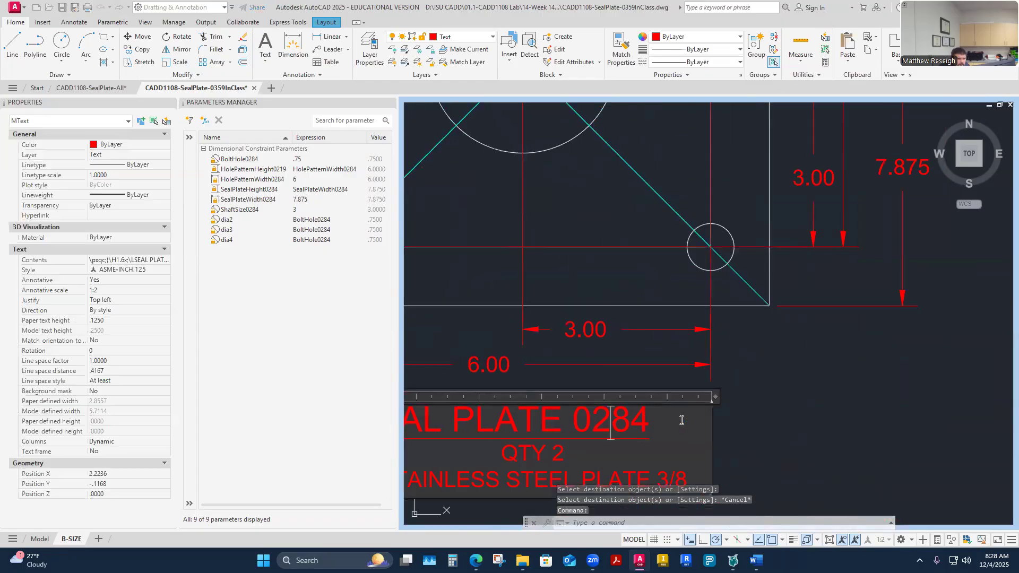
left_click(666, 420)
key("BackSpace")
key("BackSpace")
key("BackSpace")
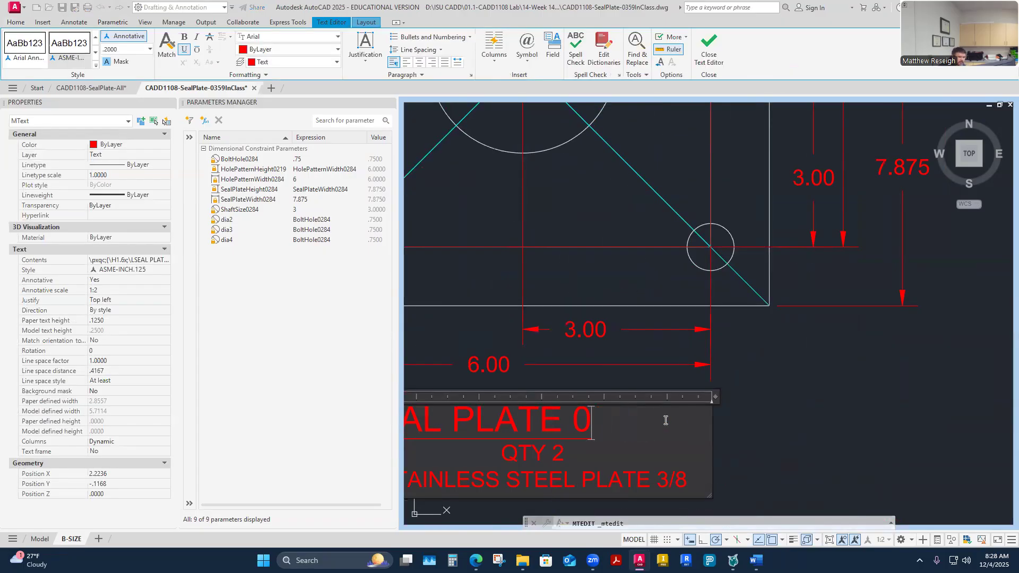
type("359")
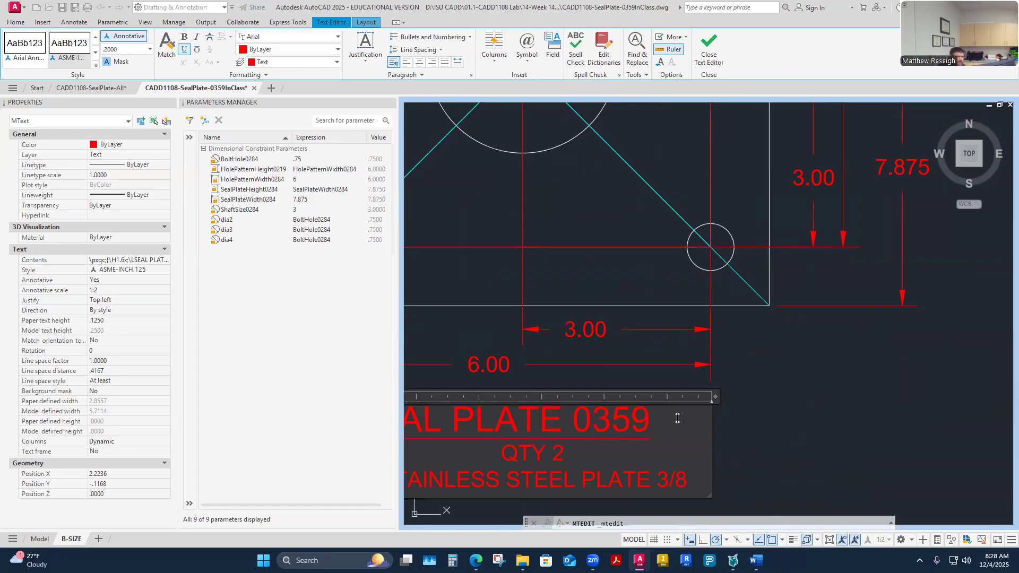
left_click(845, 384)
scroll(846, 382, "down", 3)
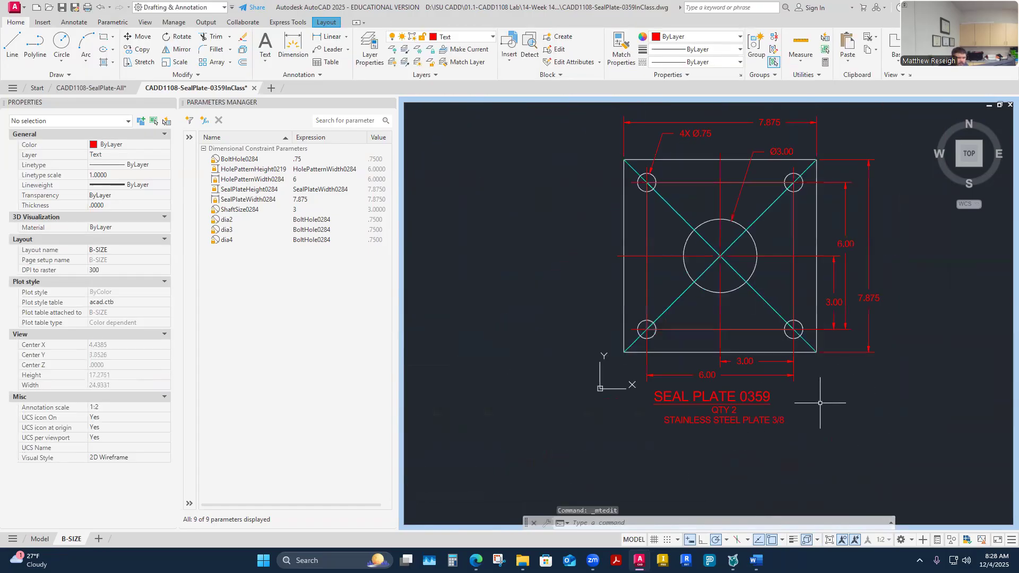
- Turn on the grid display and save the drawing
scroll(854, 371, "down", 2)
scroll(892, 319, "up", 4)
scroll(880, 316, "down", 2)
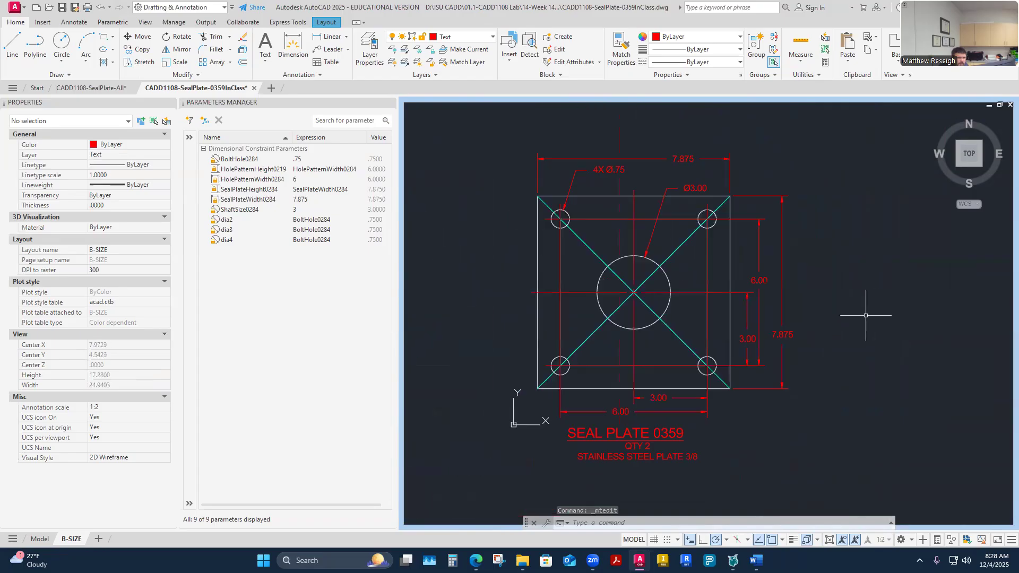
left_click(654, 540)
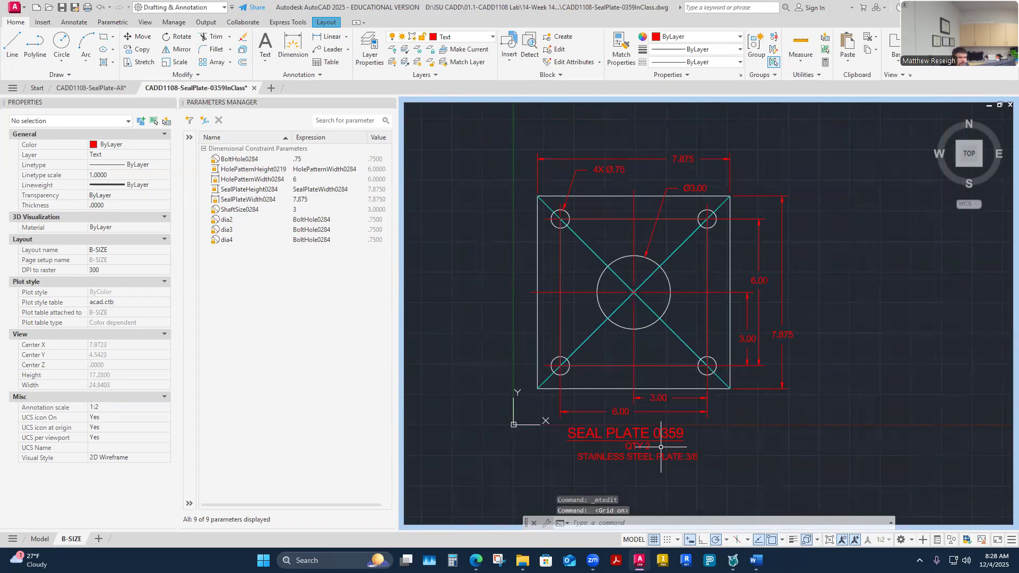
left_click(63, 8)
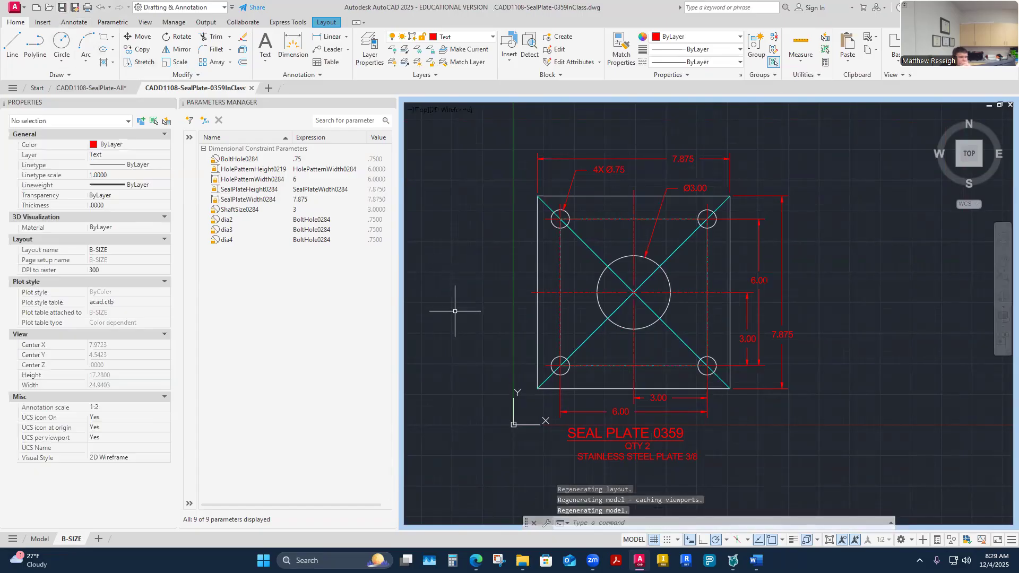
- Return to the B-SIZE sheet and change the title block's TITLE attribute to CADD 1108 SEAL PLATE 0359
left_click(821, 543)
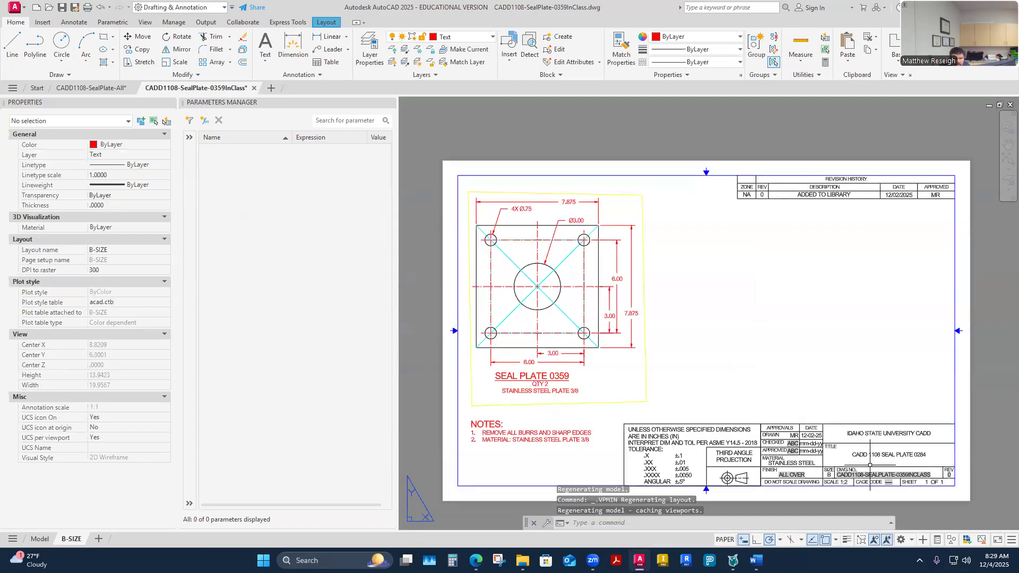
scroll(845, 420, "up", 2)
double_click(846, 420)
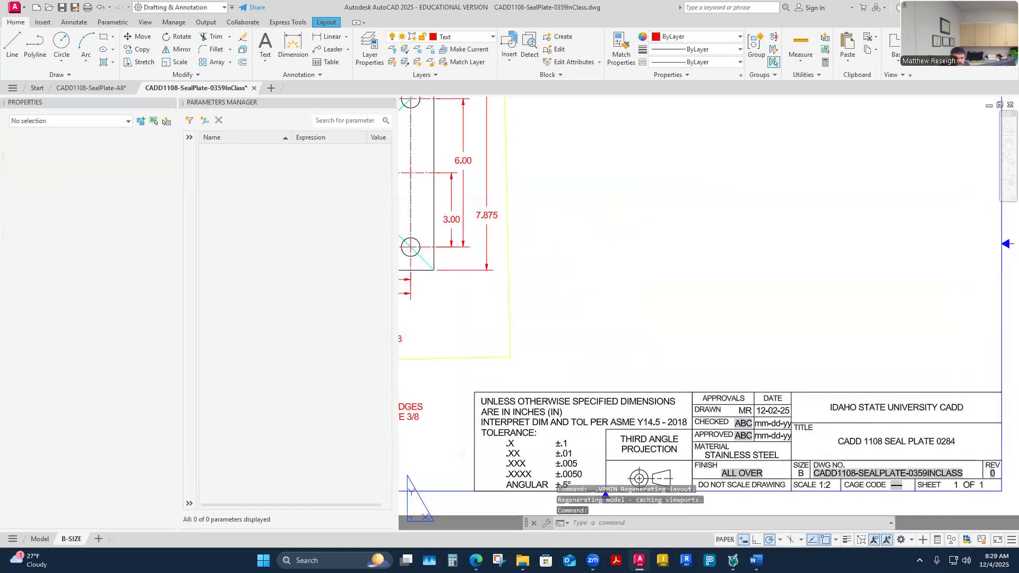
scroll(606, 256, "down", 2)
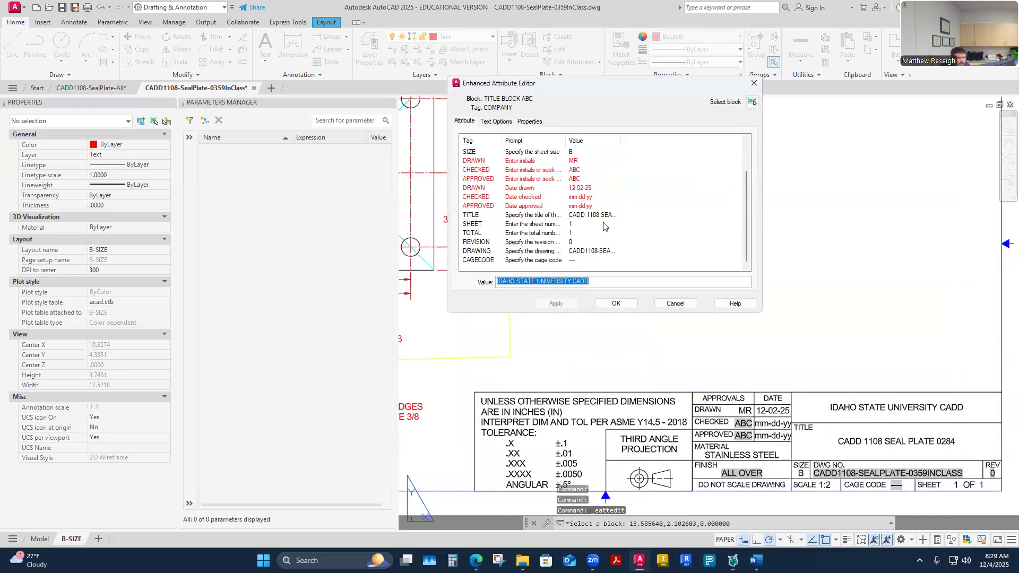
left_click(592, 216)
left_click(585, 282)
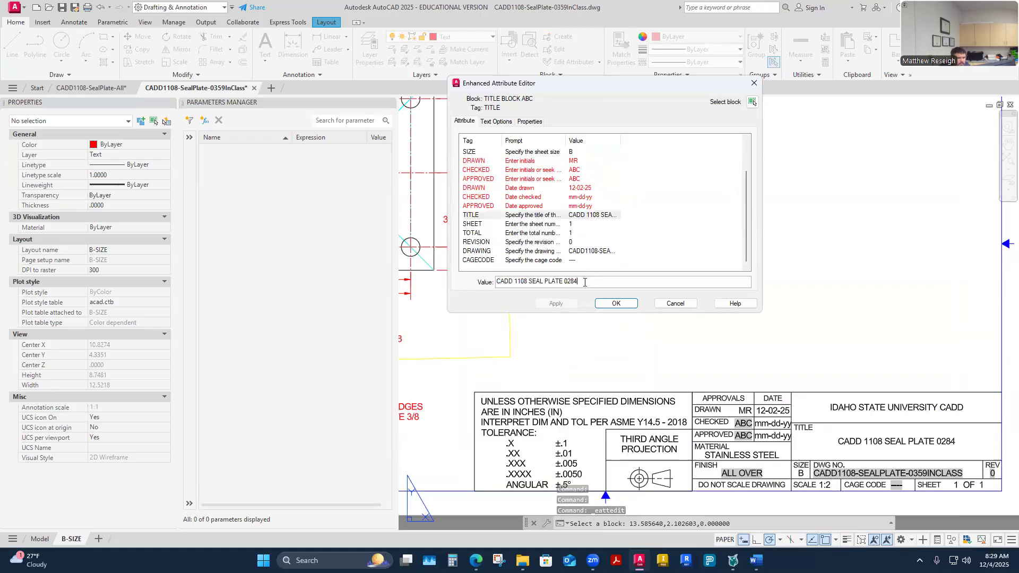
key("BackSpace")
key("BackSpace")
key("BackSpace")
type("359")
left_click(555, 303)
left_click(615, 303)
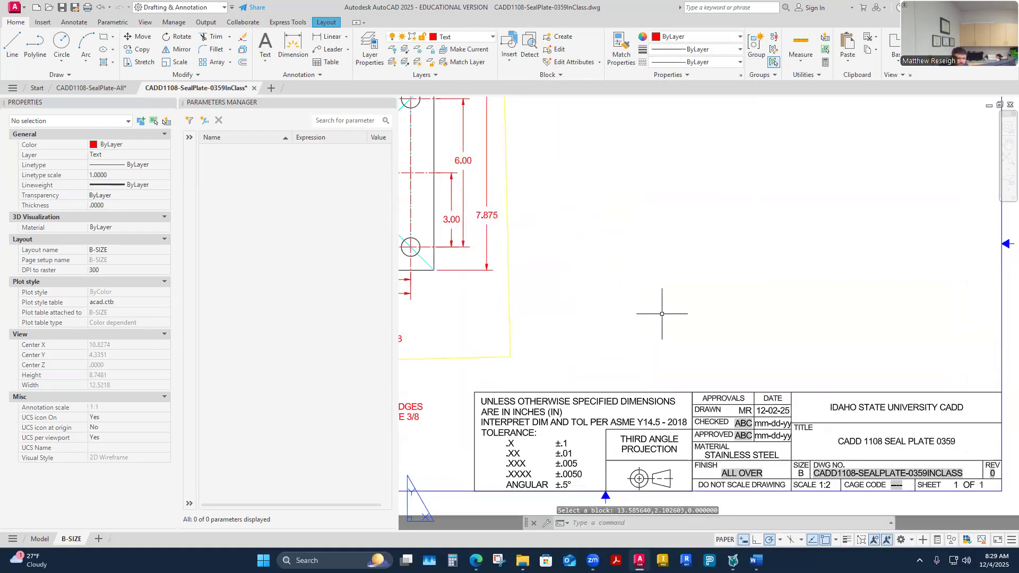
- Save the 0359 drawing, switch to model space, and save it again
scroll(662, 314, "down", 5)
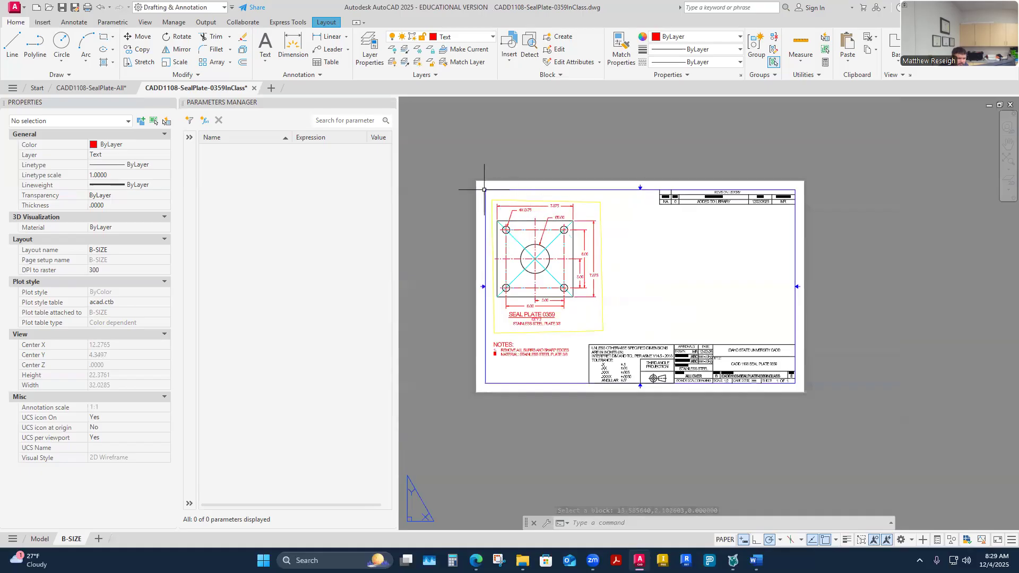
key("ctrl+s")
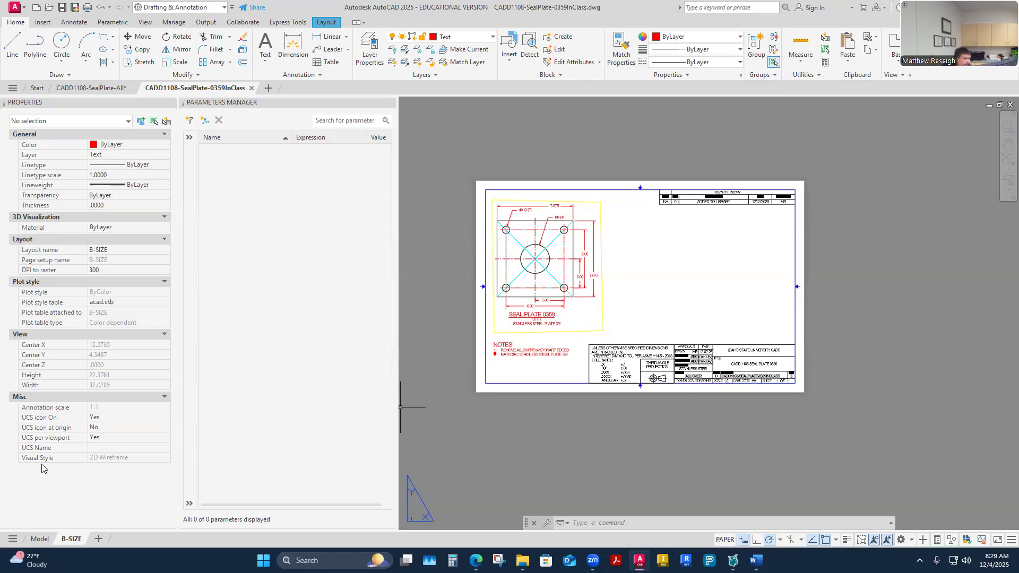
left_click(43, 538)
scroll(658, 393, "down", 2)
scroll(538, 368, "up", 4)
left_click(62, 8)
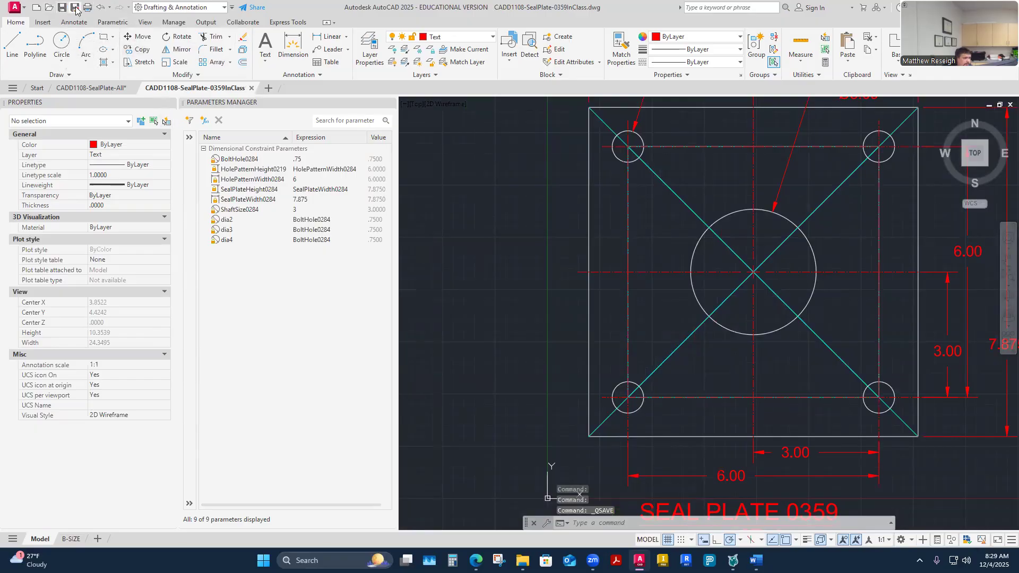
- Save a copy of the drawing as CADD1108-SealPlate-0425InClass in the same folder
left_click(74, 8)
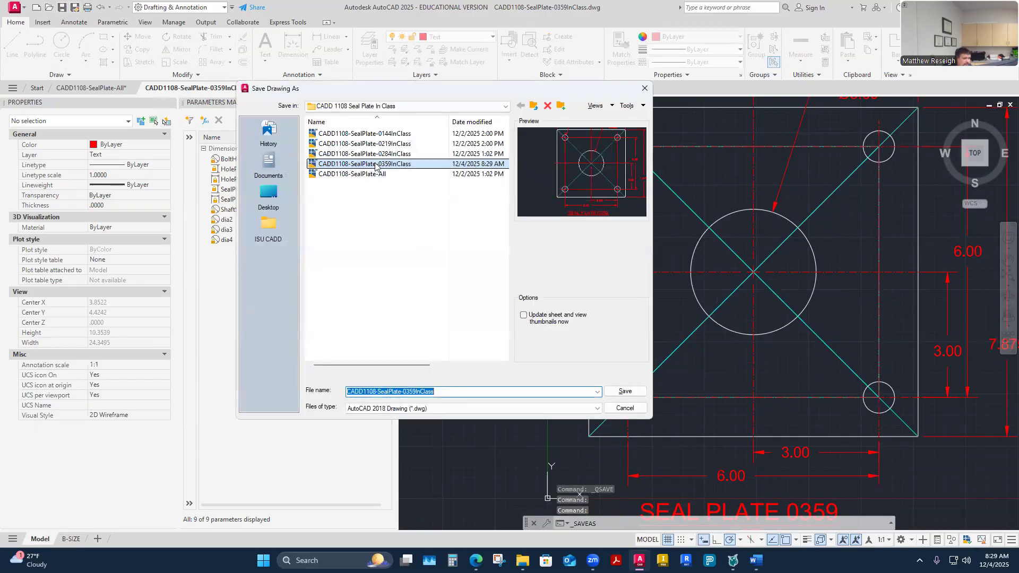
left_click(416, 392)
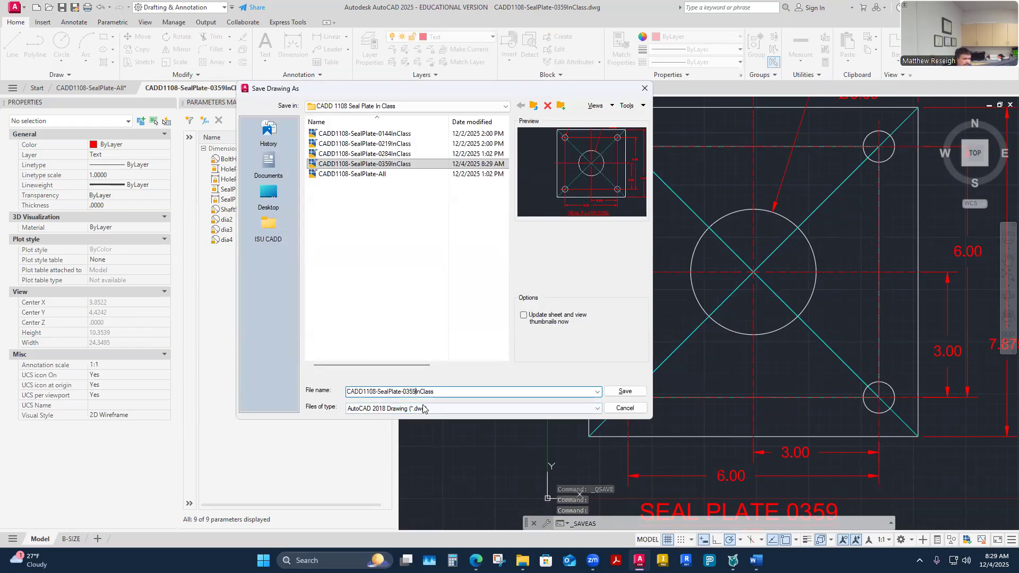
key("BackSpace")
key("BackSpace")
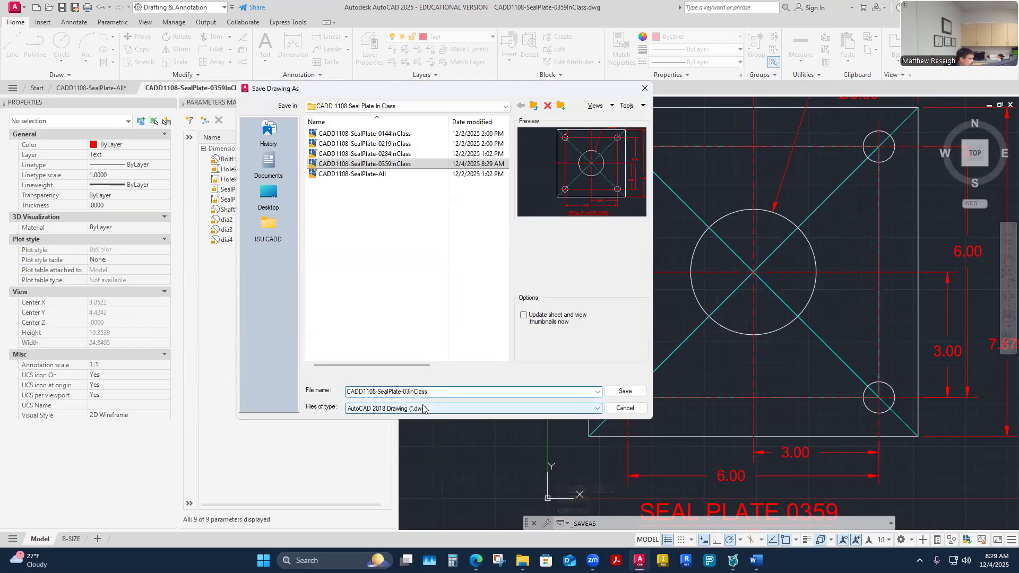
type("425")
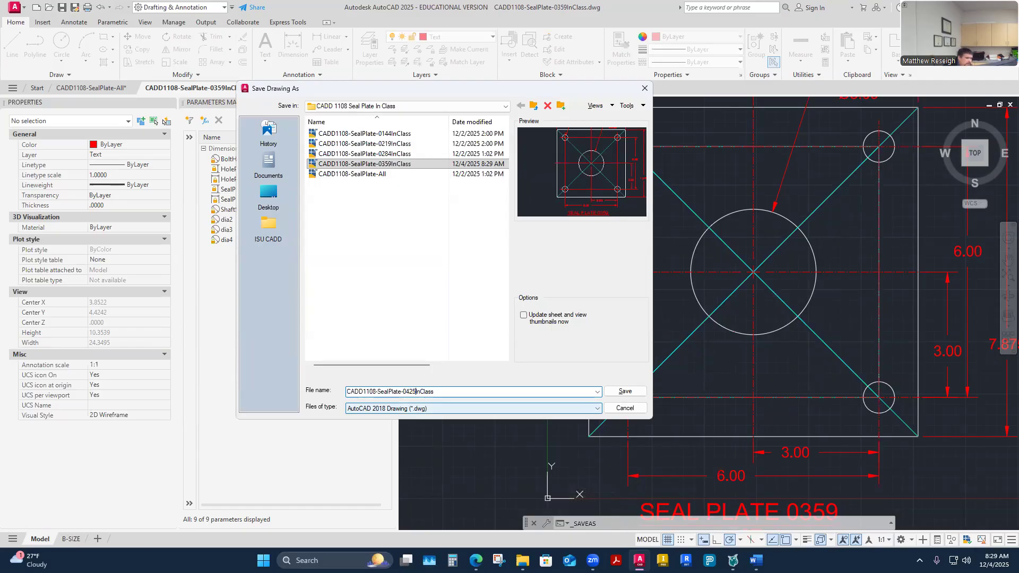
left_click(625, 391)
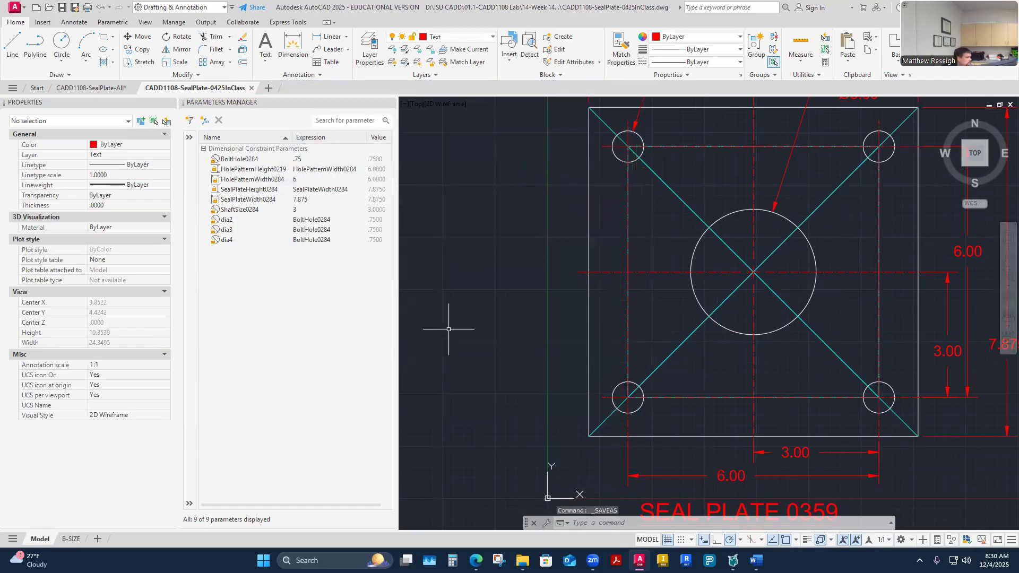
- Consult the seal plate size table in the Word document and set the HolePatternWidth0284 parameter to 6.75
left_click(757, 560)
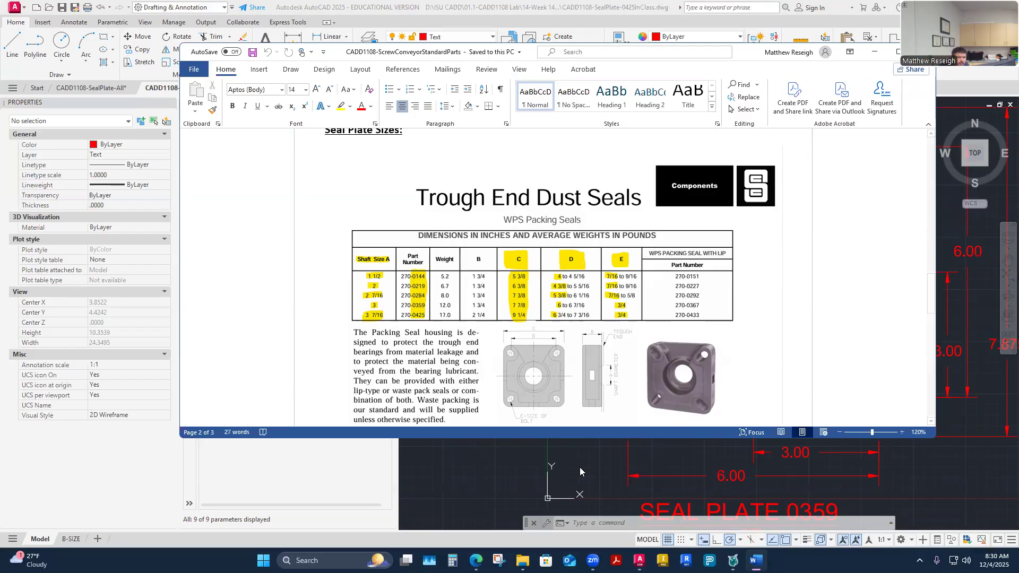
mouse_move(742, 52)
left_mouse_down()
mouse_move(610, 81)
mouse_move(527, 229)
left_mouse_up()
scroll(658, 225, "down", 5)
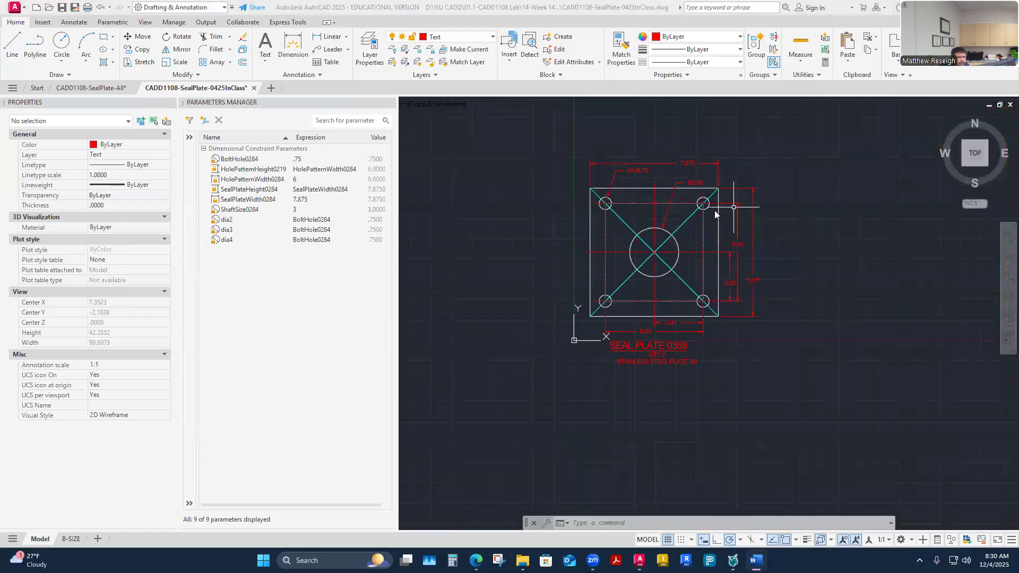
scroll(673, 151, "up", 3)
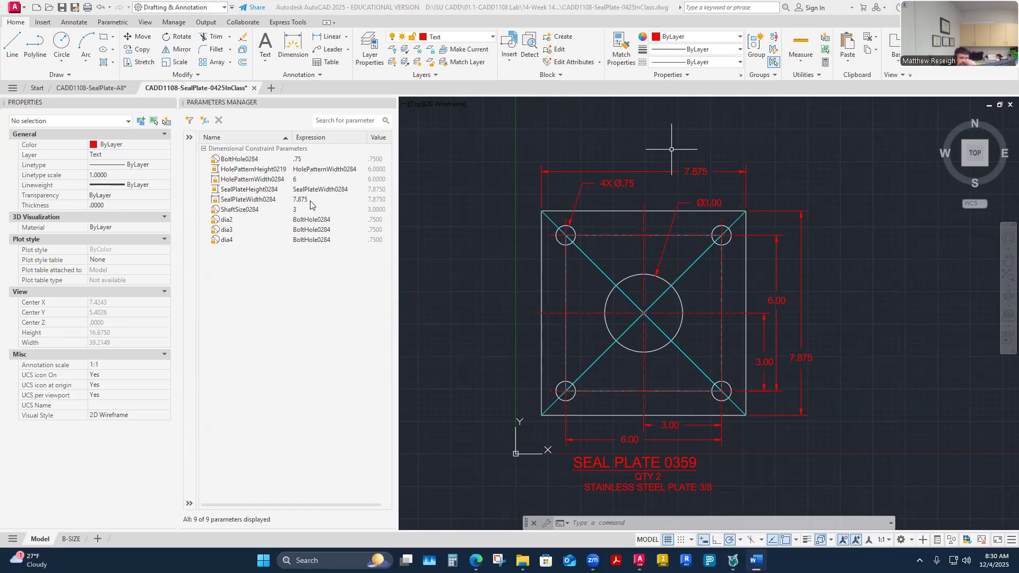
left_click(303, 159)
left_click(305, 181)
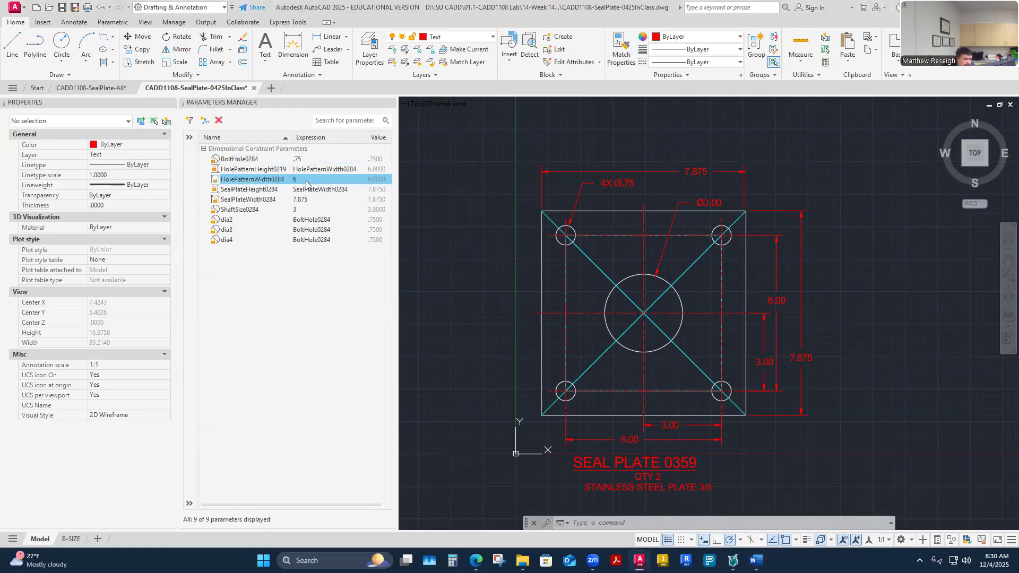
left_click(301, 180)
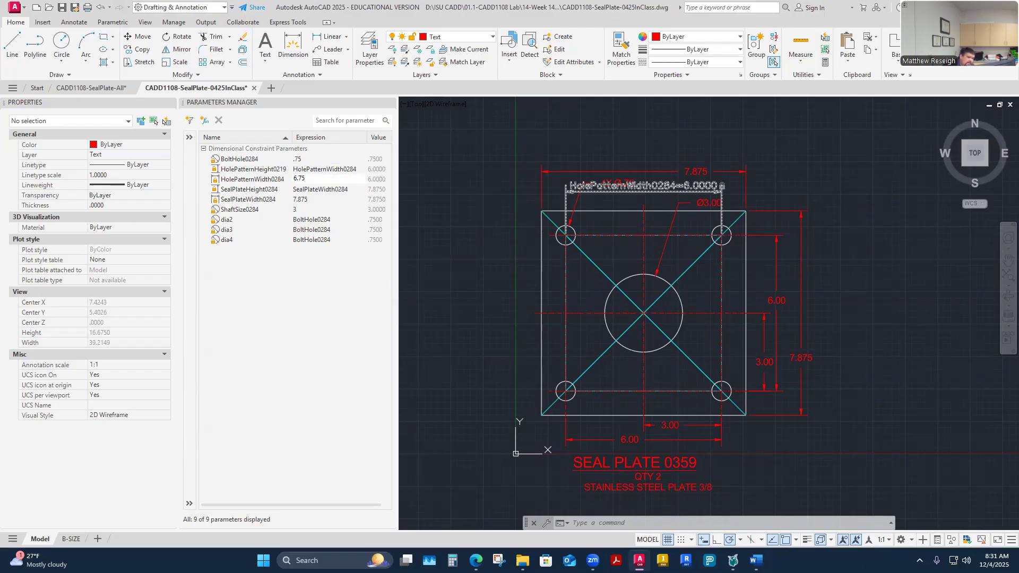
key("Return")
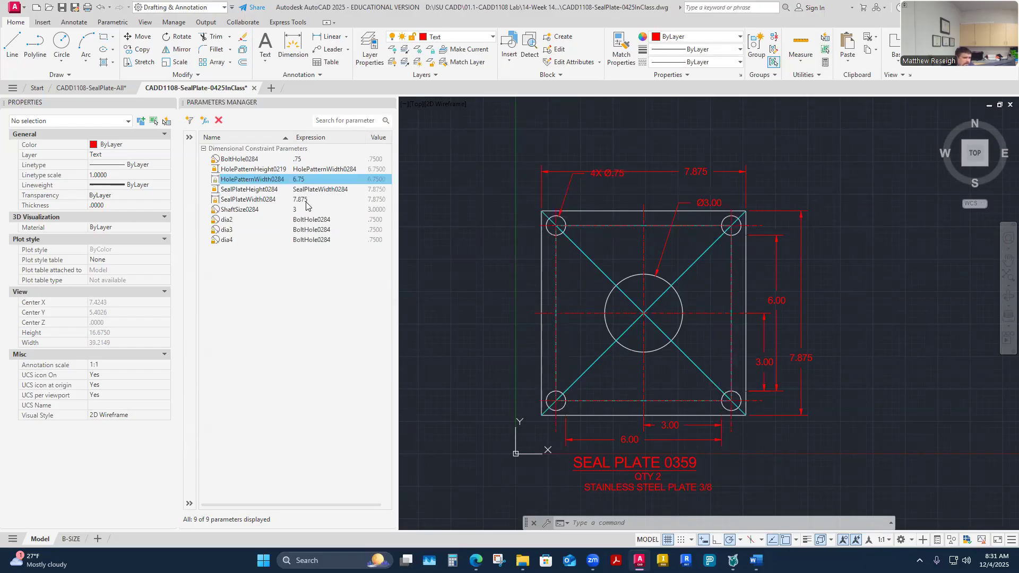
- Set the SealPlateWidth0284 parameter to 9.25
left_click(312, 201)
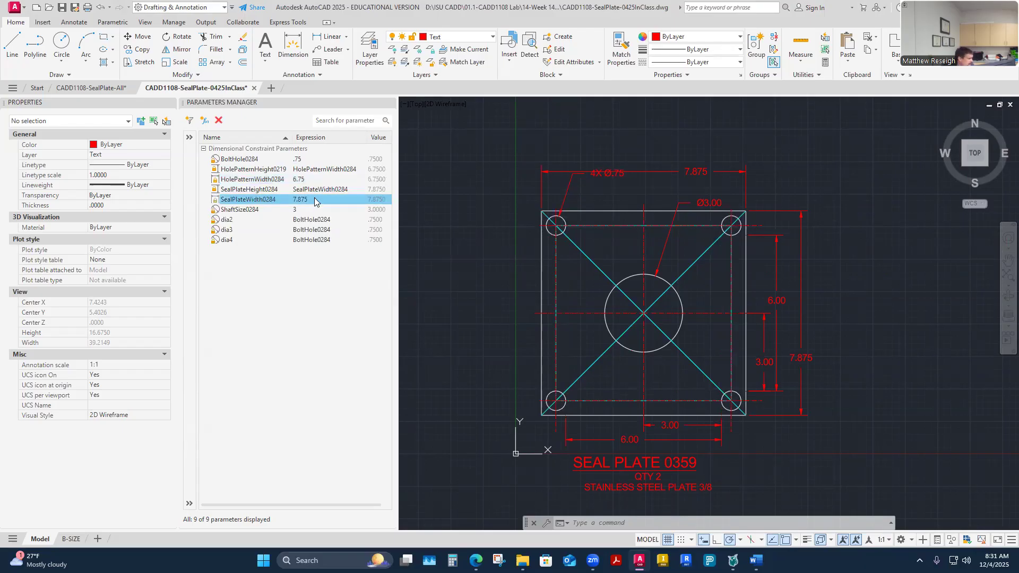
left_click(315, 198)
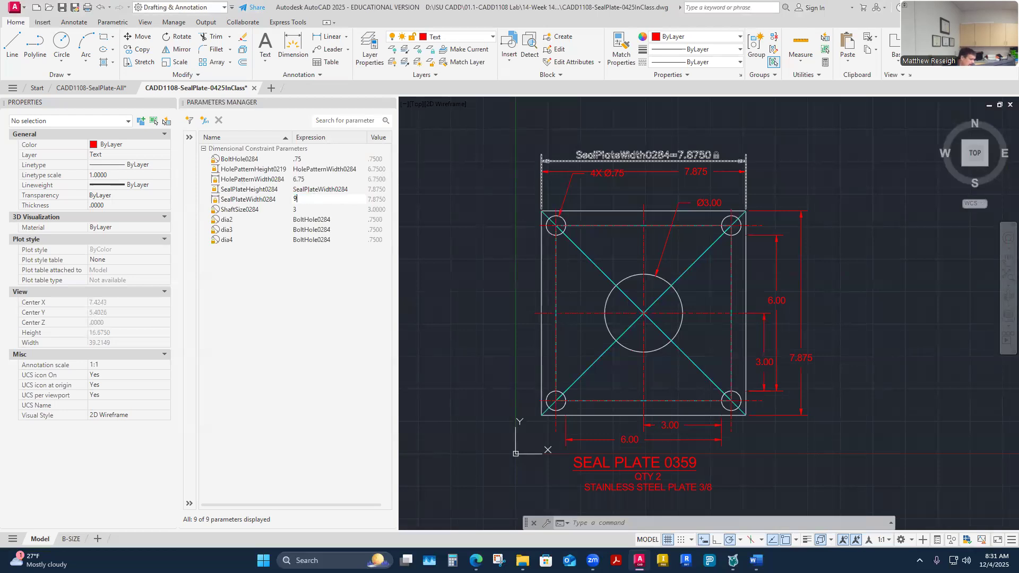
key("Return")
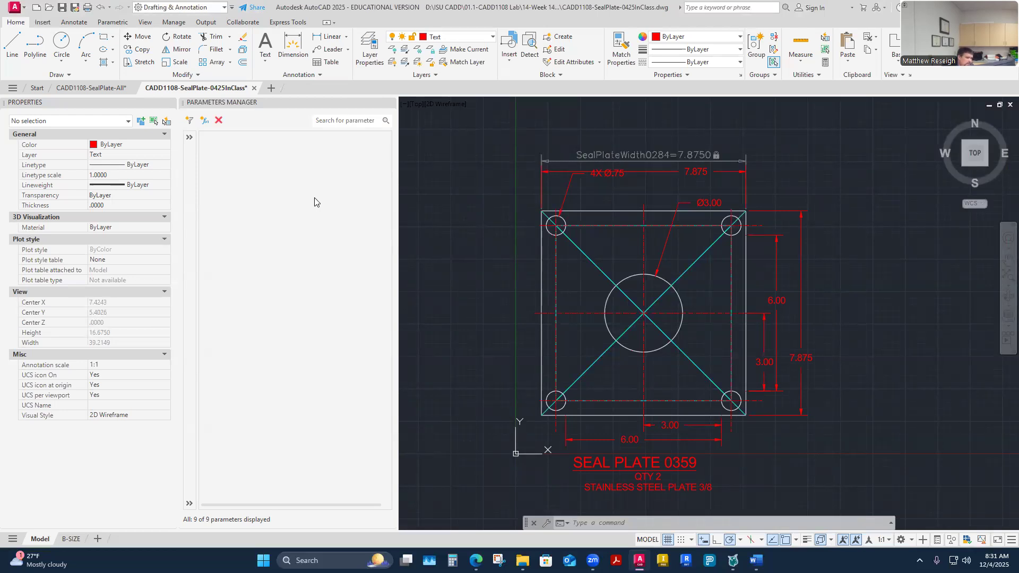
- Set the ShaftSize0284 parameter to 3.4375, checking the fraction-to-decimal chart in the Word document
left_click(307, 209)
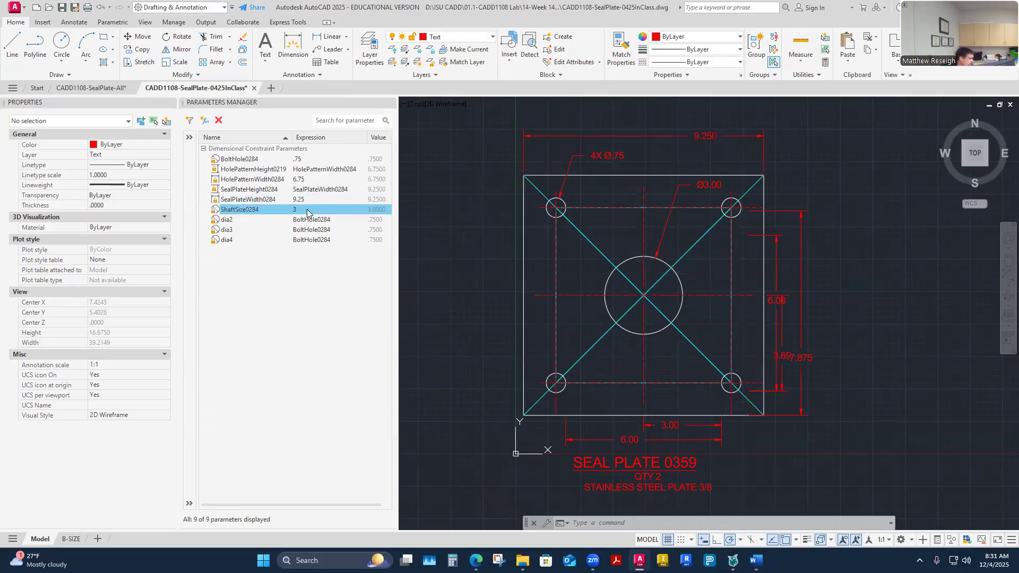
left_click(299, 210)
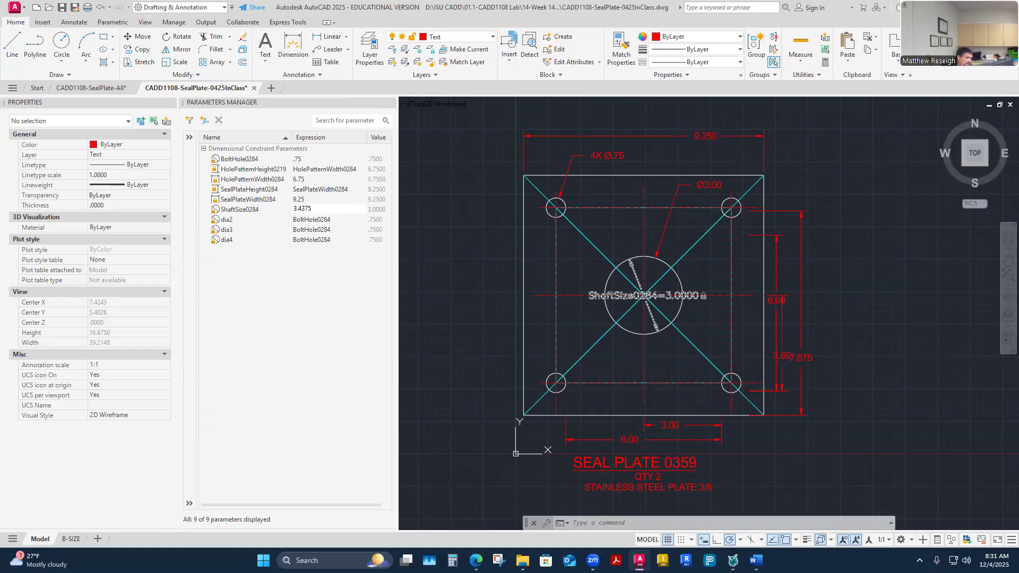
key("alt+Tab")
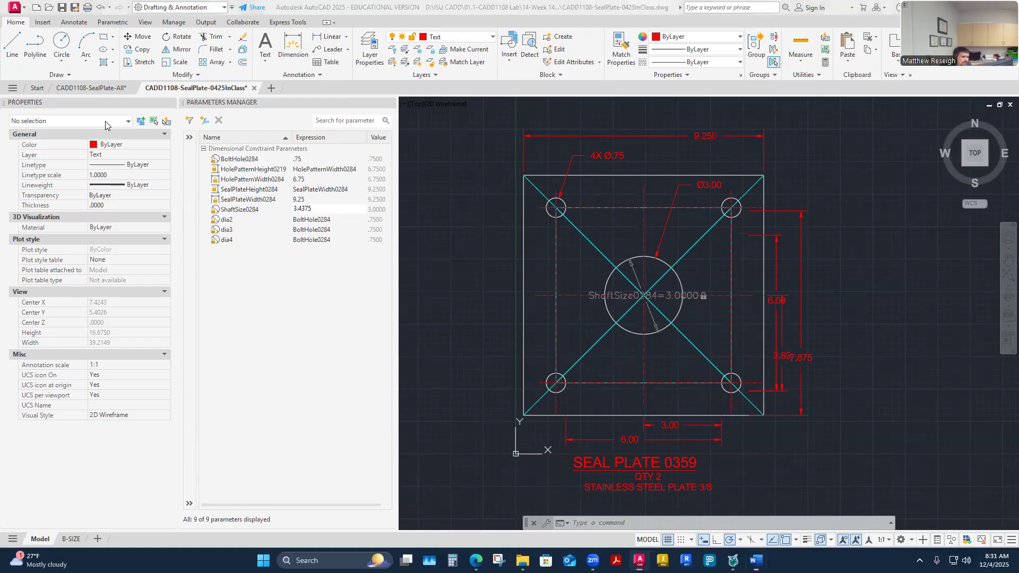
scroll(660, 242, "down", 5)
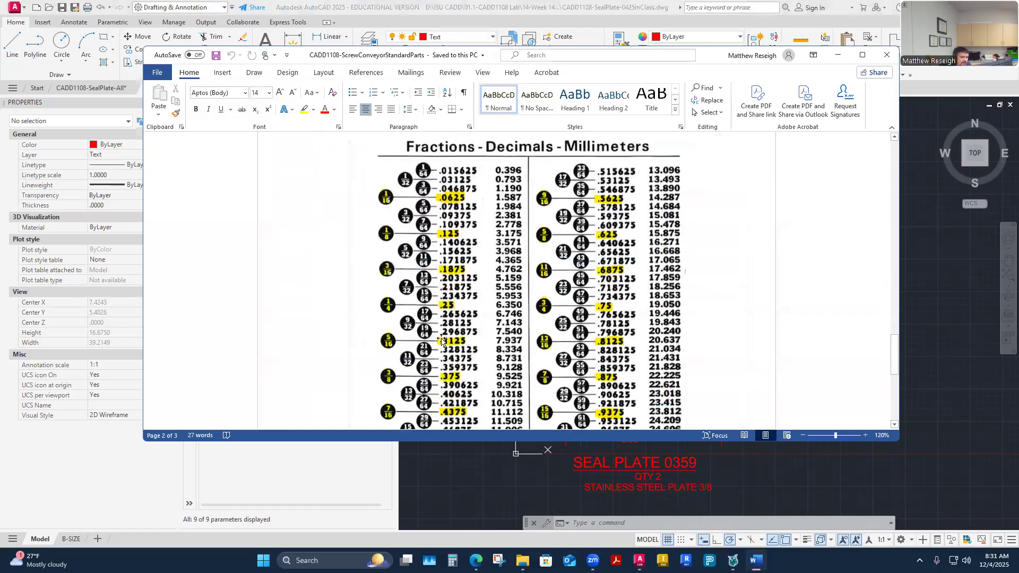
scroll(410, 390, "down", 2)
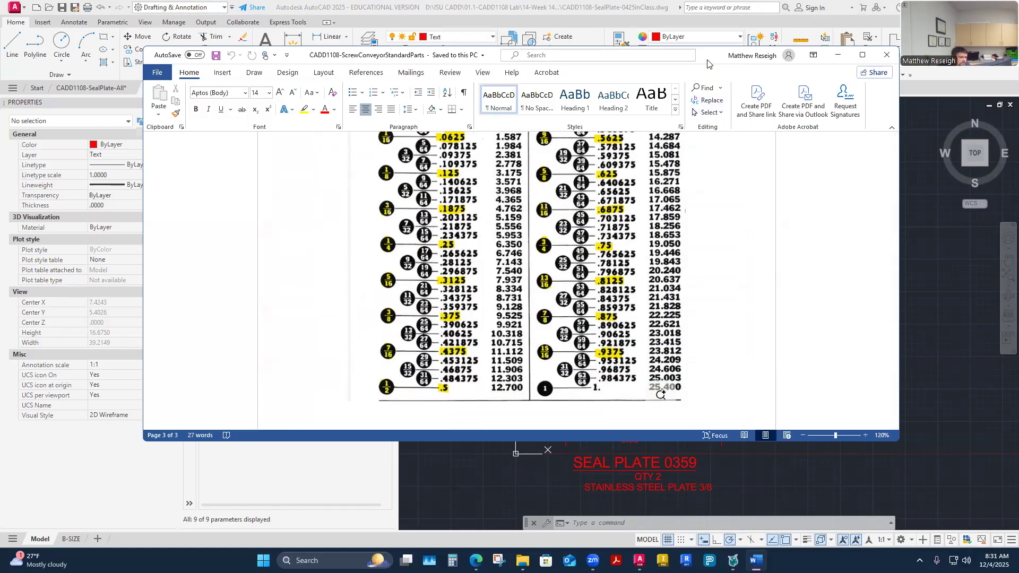
left_click(838, 55)
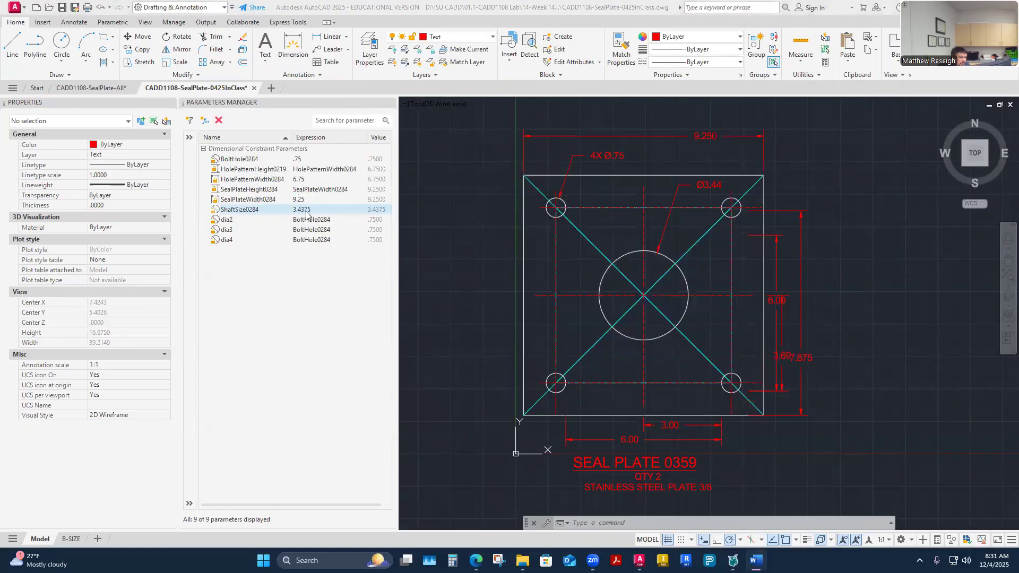
left_click(466, 262)
key("Escape")
key("Escape")
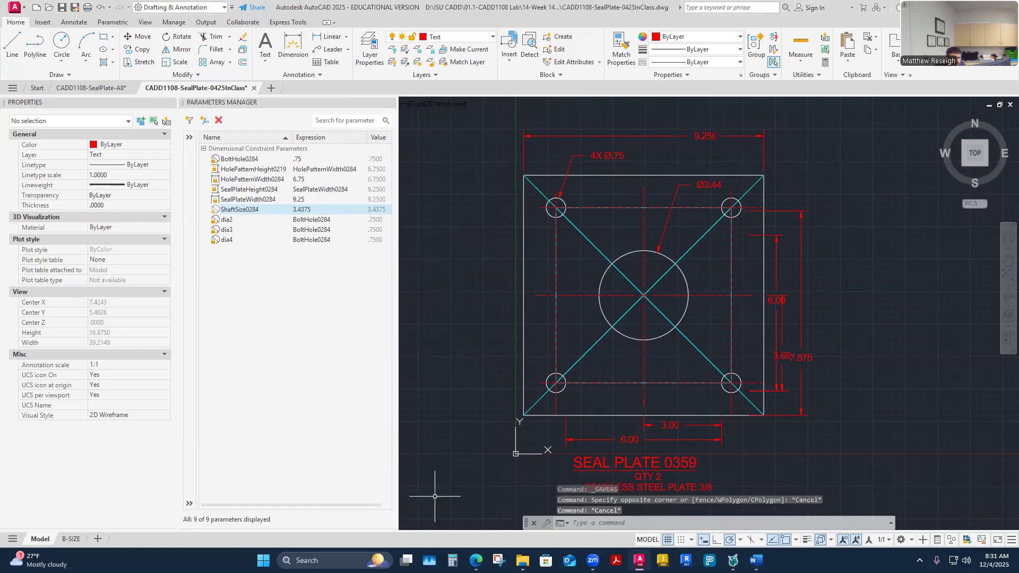
- Maximize the B-SIZE layout's viewport and stretch the upper end of the shaft hole's center mark to the plate's top edge
left_click(70, 538)
left_click(862, 539)
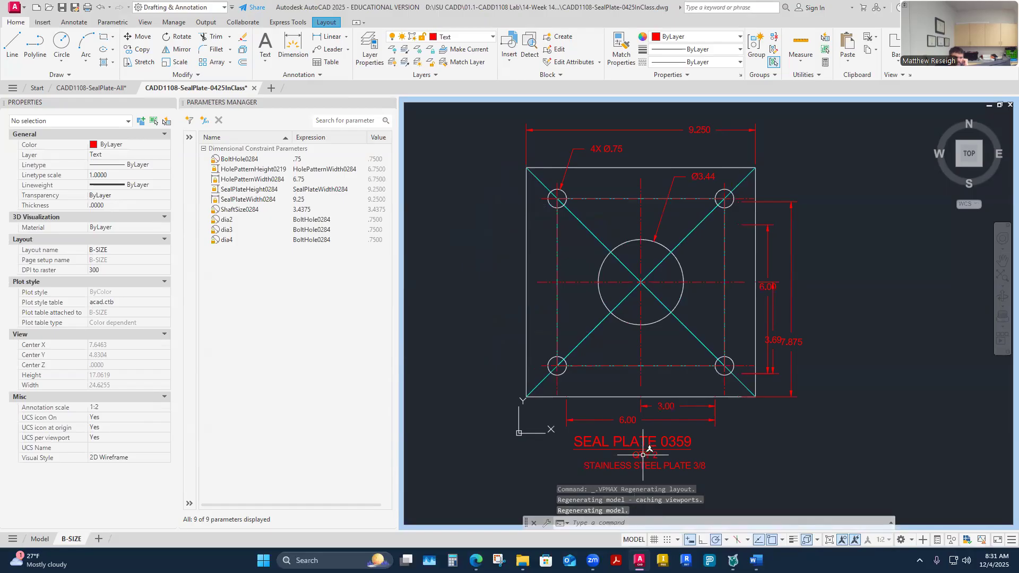
scroll(658, 148, "up", 2)
scroll(721, 199, "down", 2)
scroll(826, 353, "up", 2)
scroll(754, 369, "down", 3)
scroll(674, 261, "up", 3)
scroll(671, 261, "up", 2)
left_click(697, 289)
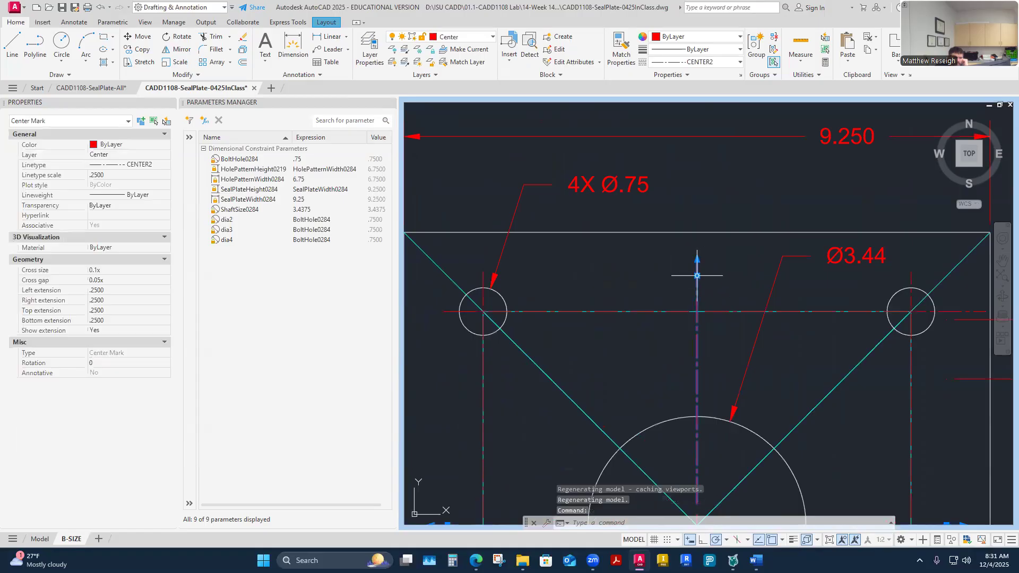
left_click(697, 276)
left_click(706, 227)
- Add both upper bolt-hole center marks to the selection and stretch the upper-right mark's outer horizontal end to the plate's right edge
scroll(711, 255, "down", 3)
scroll(627, 282, "up", 5)
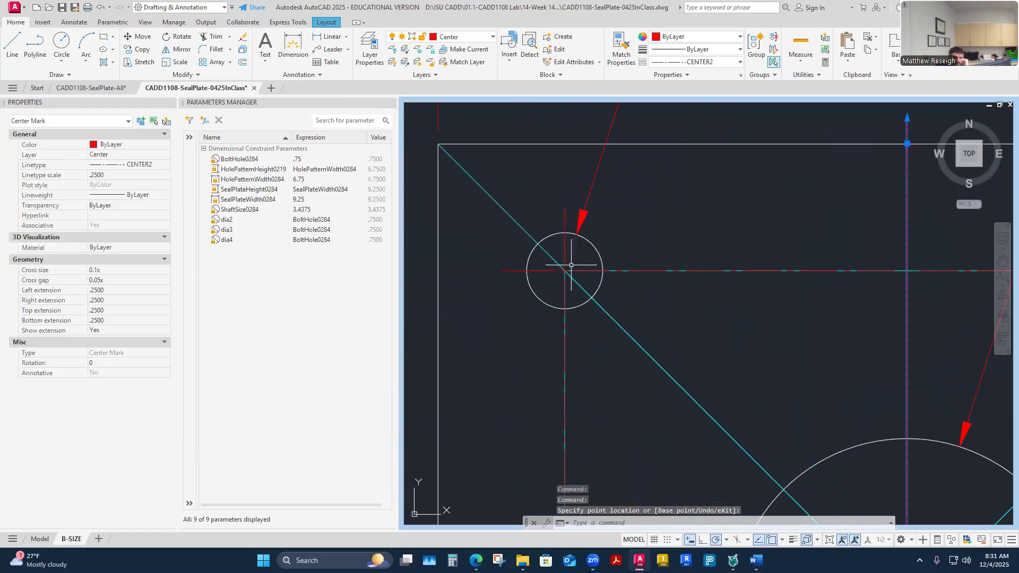
left_click(564, 252)
scroll(577, 253, "down", 3)
scroll(877, 270, "up", 5)
left_click(755, 234)
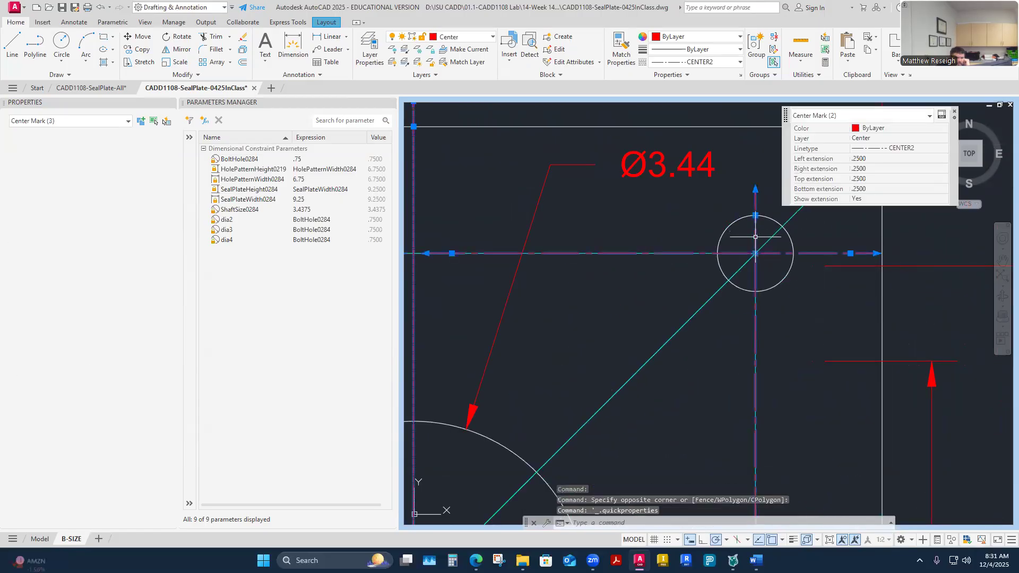
left_click(850, 253)
scroll(821, 246, "down", 3)
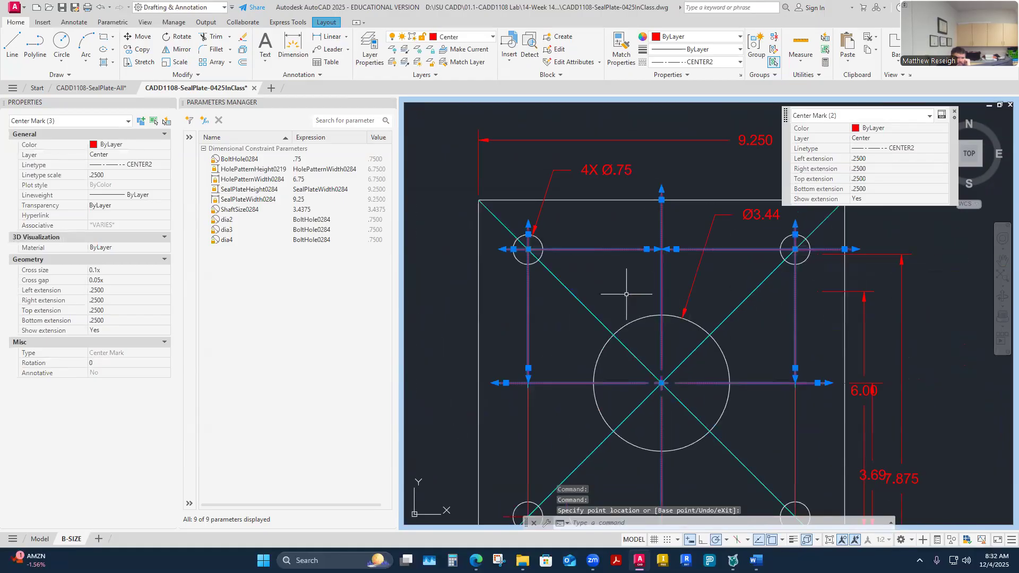
scroll(808, 451, "up", 4)
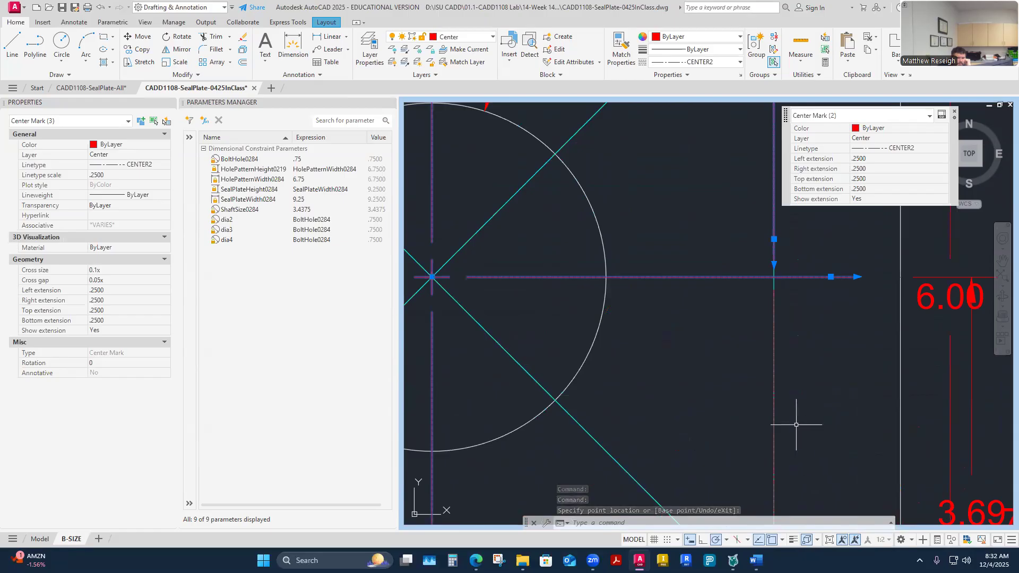
- Stretch the upper-right center mark's lower end to the horizontal centerline and bring both upper marks' inner ends to the vertical centerline
left_click(774, 276)
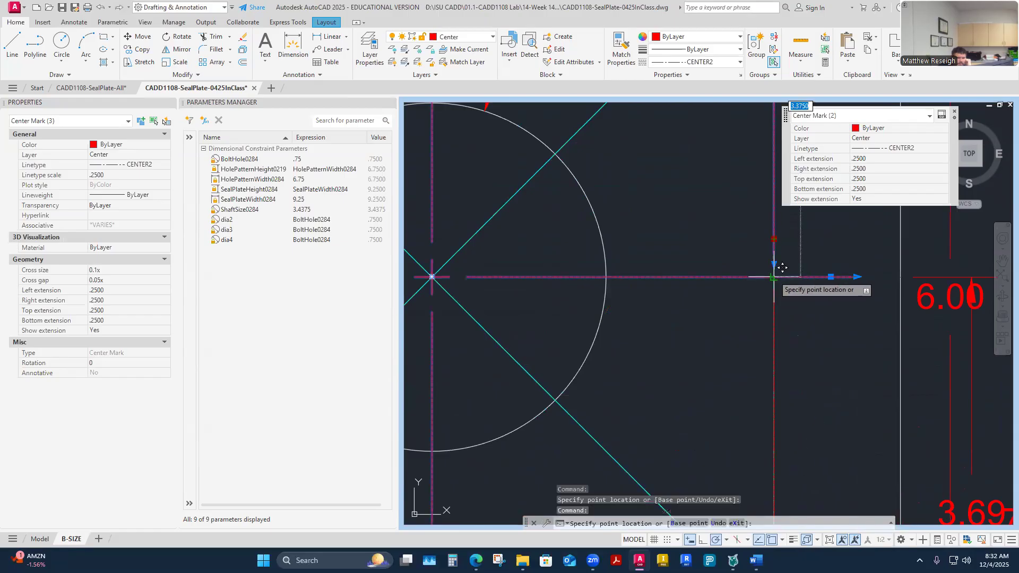
scroll(775, 276, "down", 4)
scroll(634, 151, "up", 6)
left_click(721, 170)
left_click(667, 161)
left_click(601, 171)
left_click(659, 173)
- Stretch the upper-left center mark's lower end to the horizontal centerline and the shaft hole mark's outer end to the plate's left edge
scroll(659, 174, "down", 6)
scroll(529, 313, "up", 4)
left_click(521, 257)
left_click(522, 295)
scroll(508, 302, "down", 2)
scroll(430, 298, "up", 2)
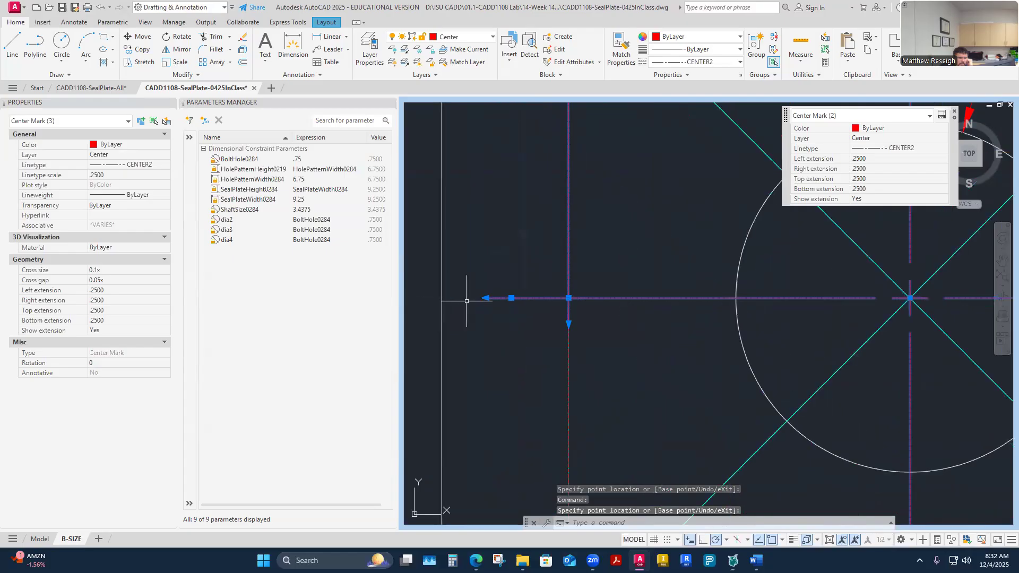
left_click(443, 297)
- Add the lower-left center mark to the selection and stretch its vertical ends to the plate's bottom edge and the horizontal centerline
scroll(443, 298, "down", 2)
scroll(505, 403, "up", 2)
scroll(505, 403, "up", 2)
left_click(503, 383)
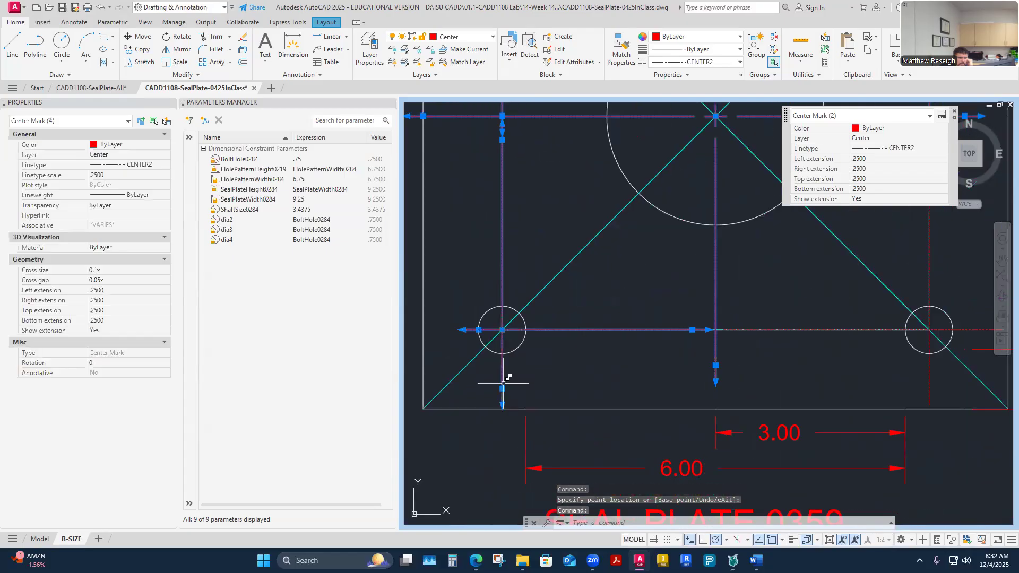
left_click(502, 389)
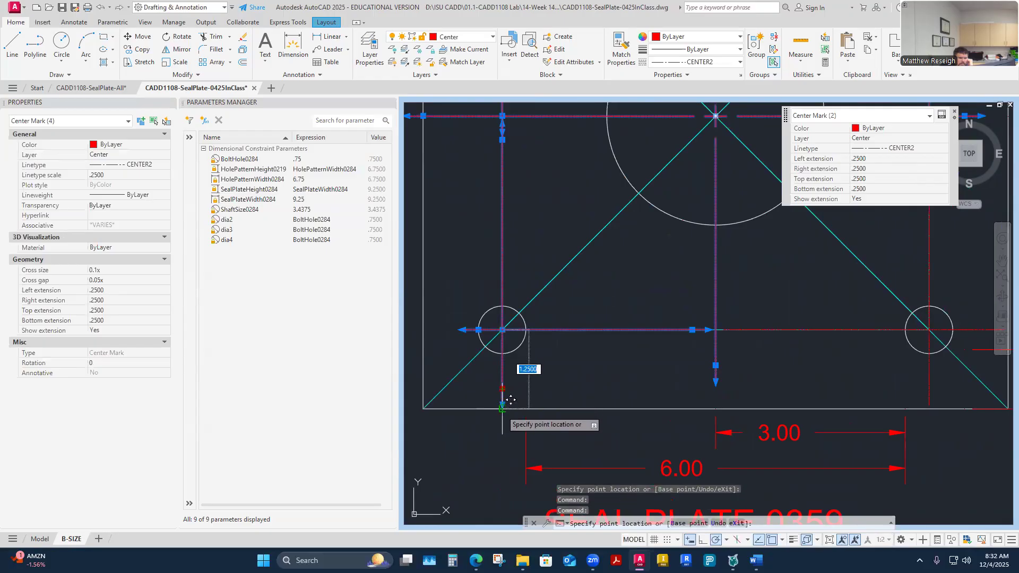
scroll(502, 121, "up", 4)
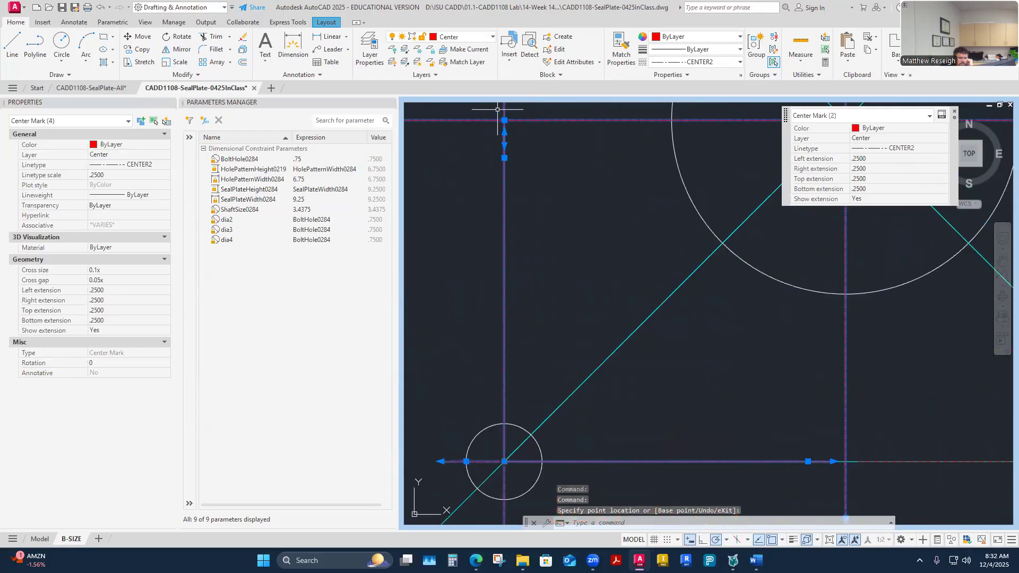
left_click(507, 186)
left_click(508, 126)
- Stretch the lower-left center mark's inner end to the vertical centerline and the shaft hole mark's lower end to the plate's bottom edge
scroll(511, 162, "down", 6)
scroll(671, 289, "up", 4)
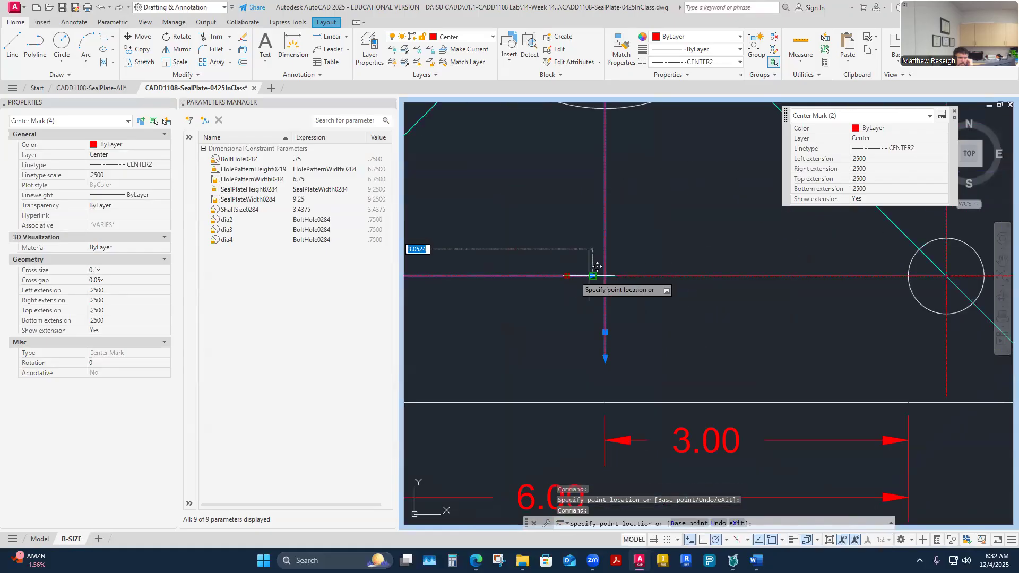
left_click(605, 275)
left_click(605, 332)
left_click(608, 394)
- Add the lower-right center mark to the selection and stretch its outer ends to the plate's bottom and right edges
scroll(587, 396, "down", 4)
scroll(756, 355, "up", 4)
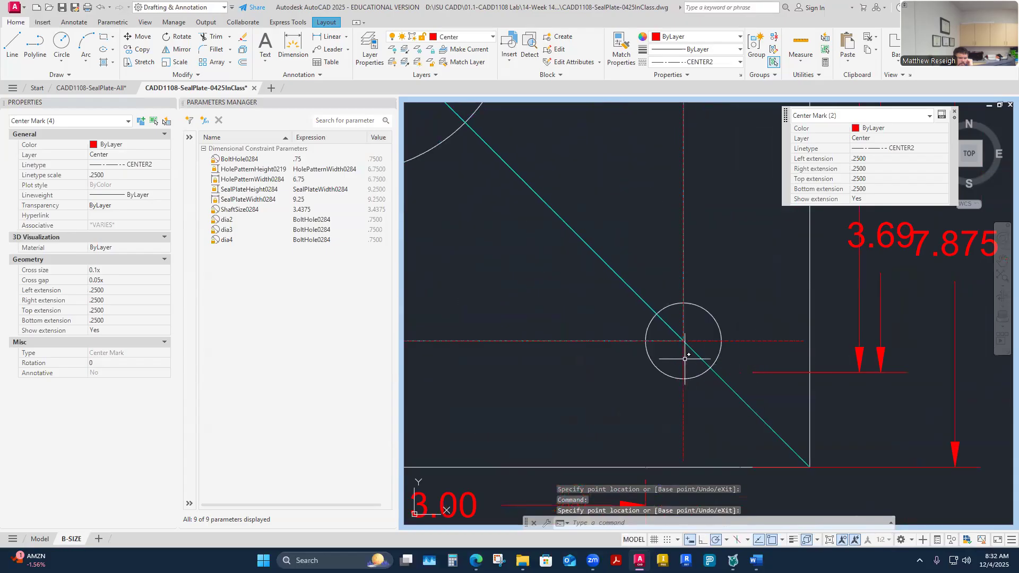
left_click(684, 359)
left_click(684, 435)
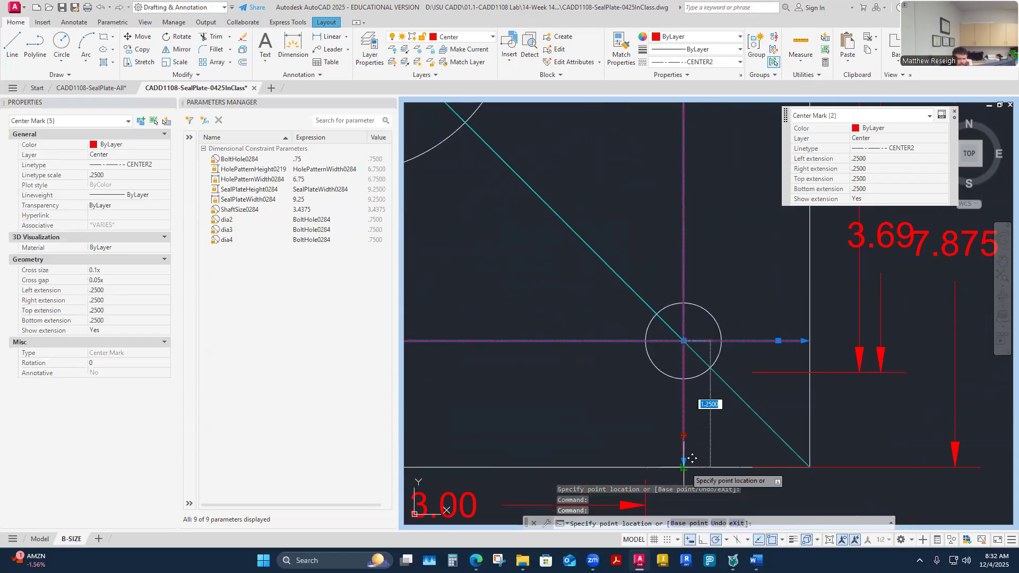
left_click(692, 459)
left_click(778, 341)
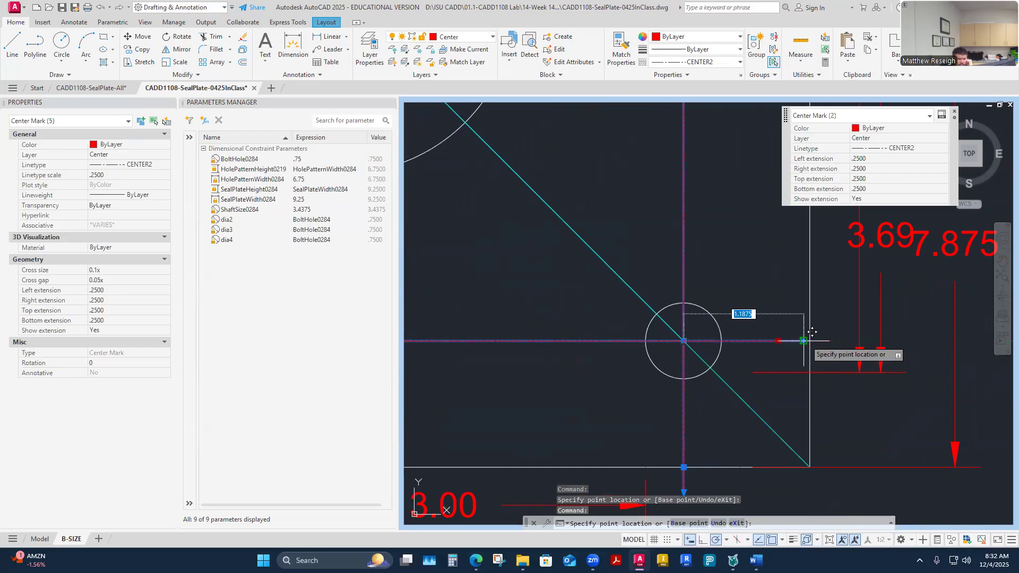
left_click(810, 341)
- Stretch the lower-right center mark's inner horizontal end to the vertical centerline through the shaft hole
scroll(770, 341, "down", 4)
scroll(608, 350, "up", 4)
scroll(608, 349, "up", 2)
left_click(643, 314)
left_click(643, 316)
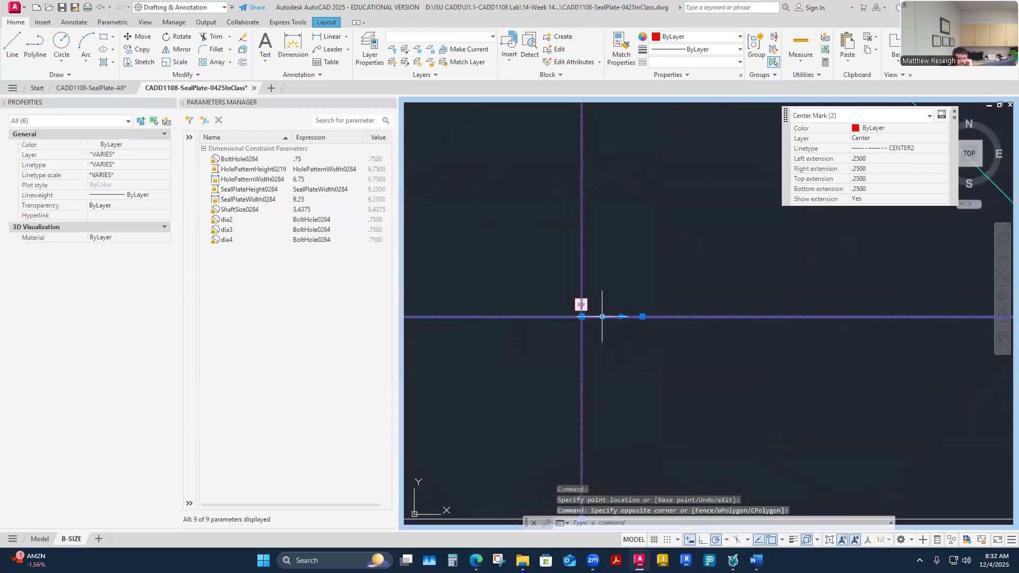
left_click(643, 317)
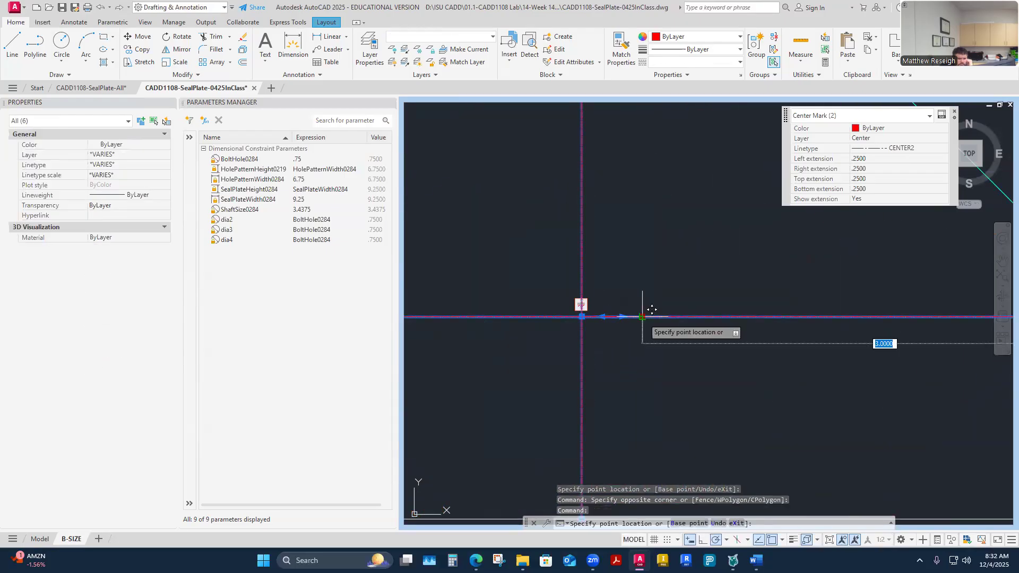
left_click(588, 313)
scroll(610, 309, "down", 5)
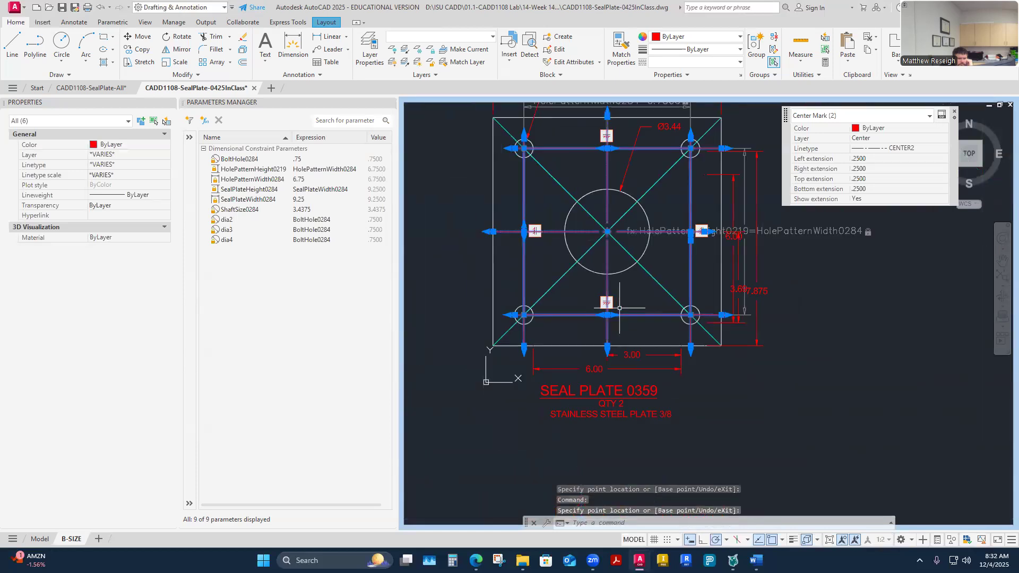
- Stretch the shaft hole center mark's horizontal end to the plate's right edge and clear the selection
scroll(701, 242, "up", 6)
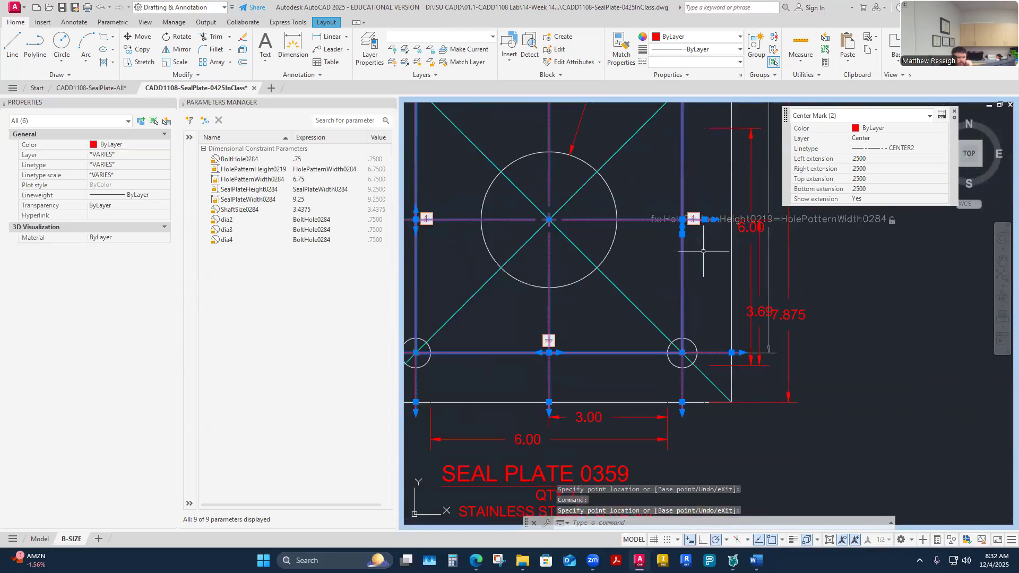
left_click(673, 219)
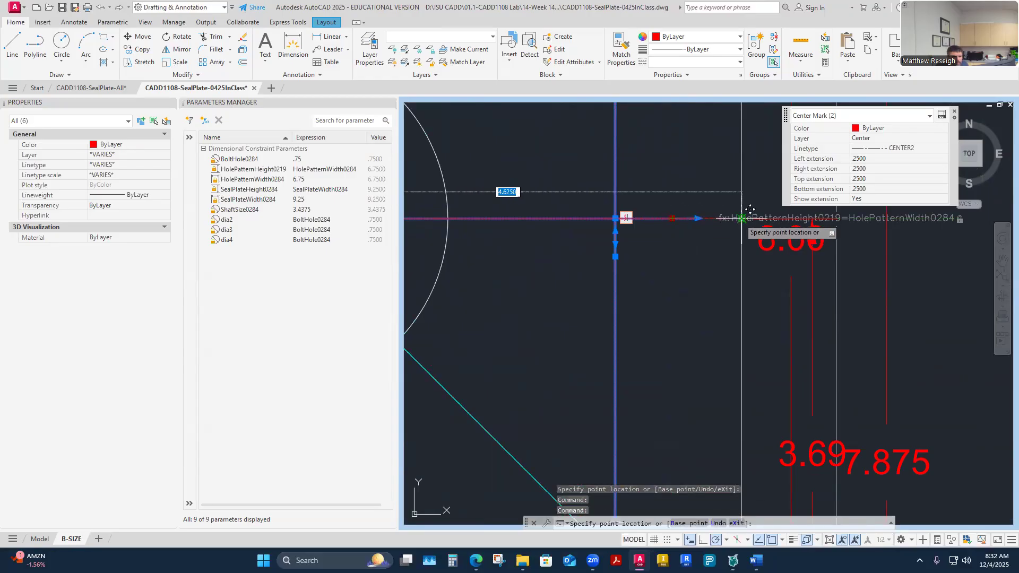
key("Escape")
- Move the shaft hole's diameter dimension text above the plate's top edge
scroll(658, 223, "down", 6)
scroll(639, 225, "up", 2)
scroll(633, 228, "down", 4)
scroll(584, 212, "up", 2)
scroll(685, 201, "up", 3)
scroll(685, 199, "down", 5)
scroll(695, 191, "up", 4)
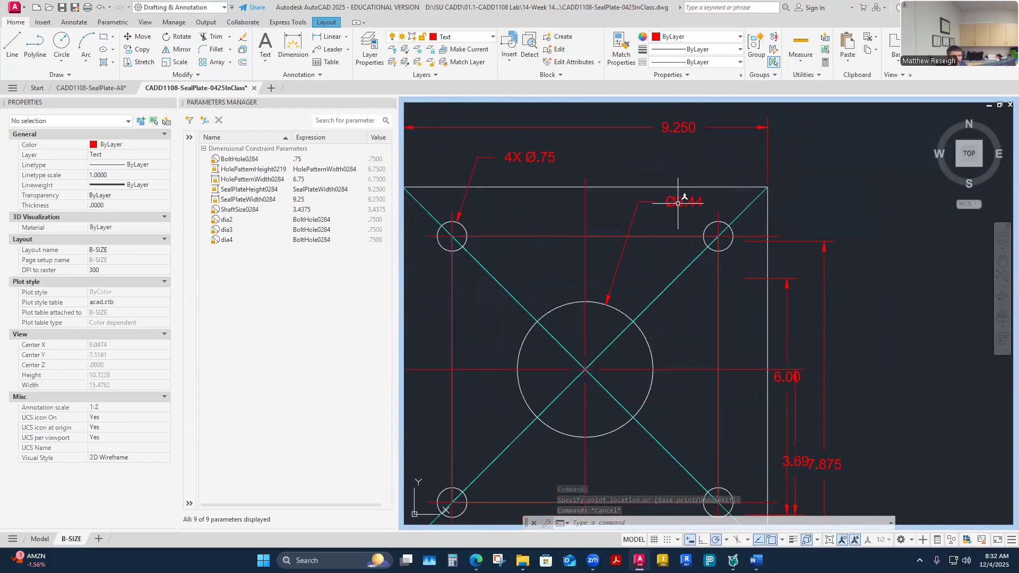
left_click(687, 200)
left_click(685, 202)
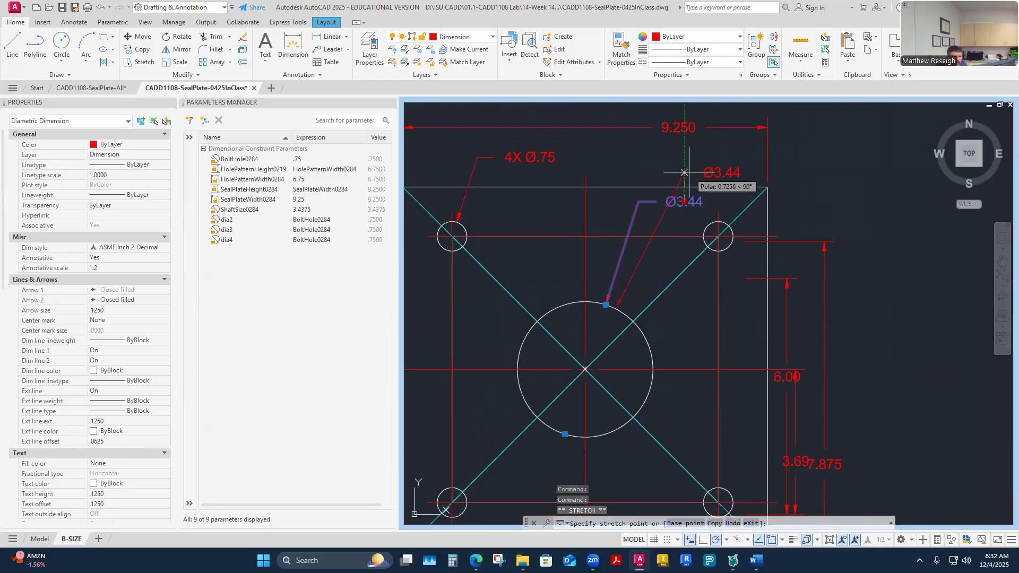
left_click(716, 171)
key("Escape")
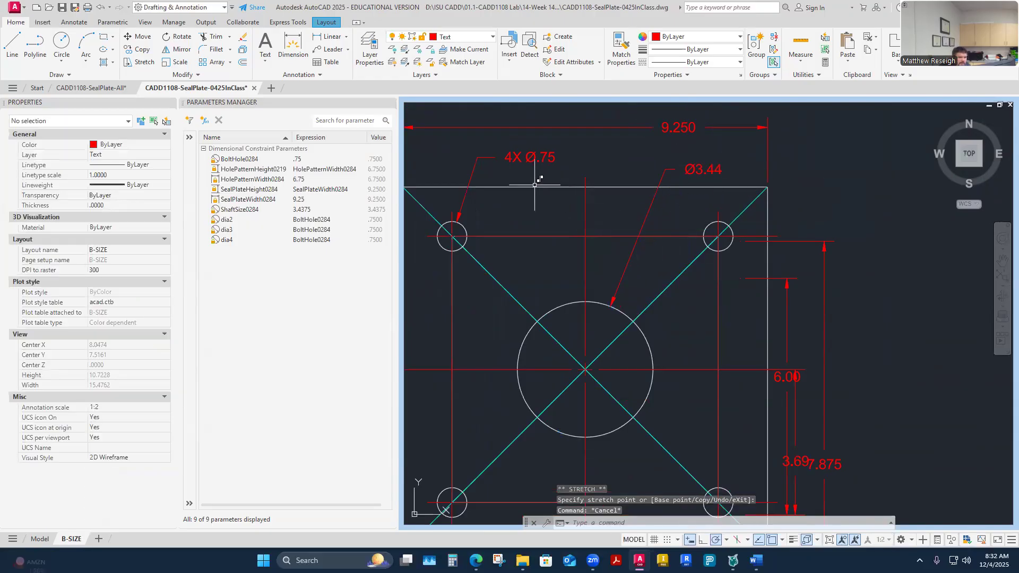
- Reattach the plate's overall height dimension to the plate's upper-right and lower-right corners
scroll(678, 224, "down", 3)
scroll(764, 221, "up", 5)
left_click(766, 222)
scroll(766, 222, "up", 3)
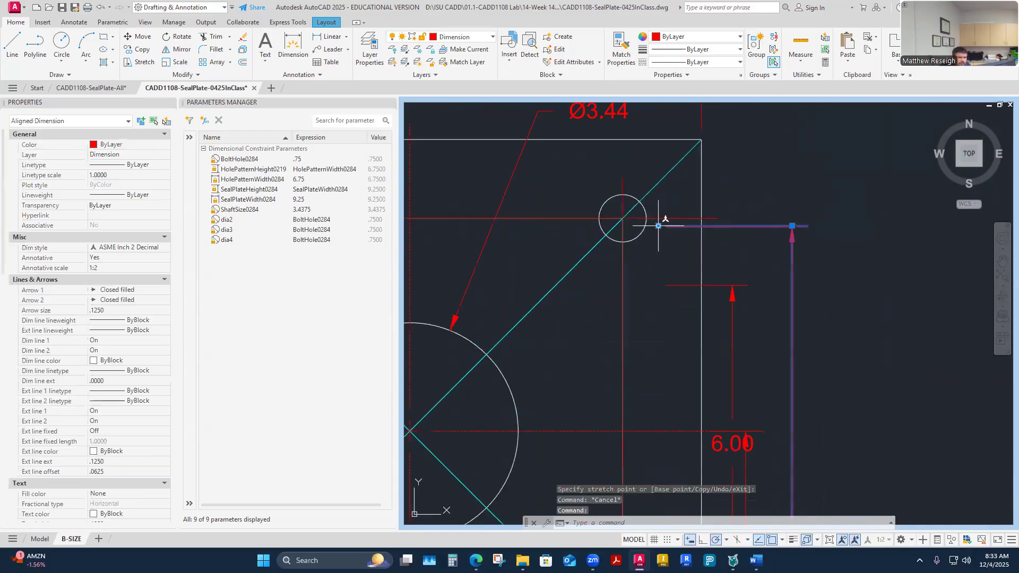
left_click(659, 226)
scroll(710, 237, "down", 4)
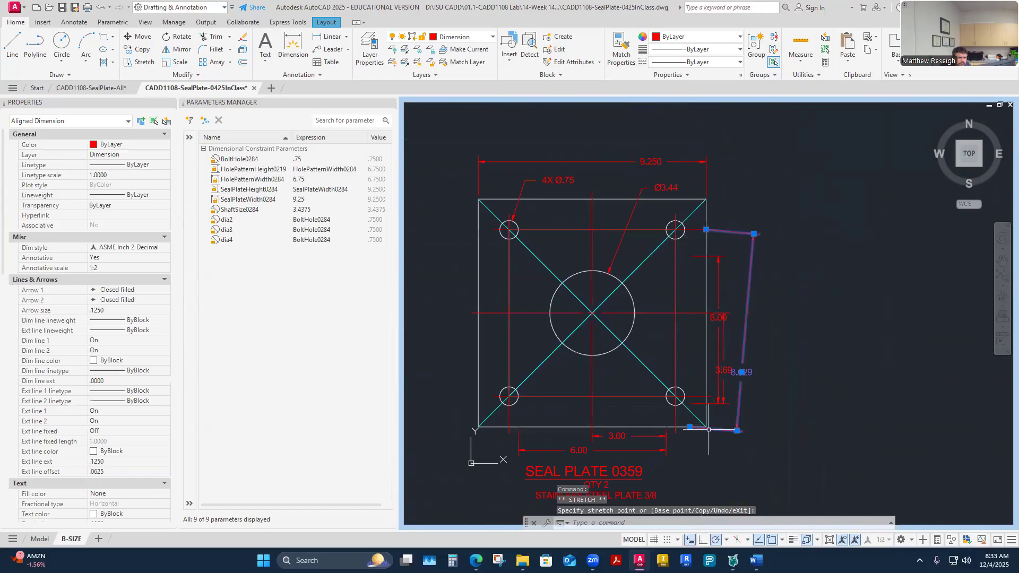
scroll(714, 215, "up", 5)
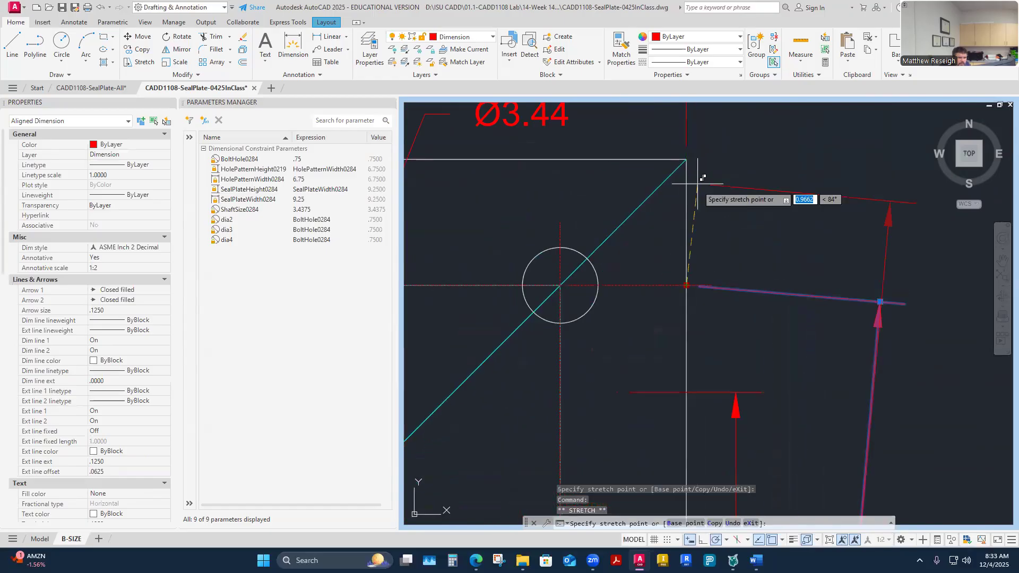
left_click(687, 159)
scroll(690, 223, "down", 4)
scroll(703, 383, "up", 4)
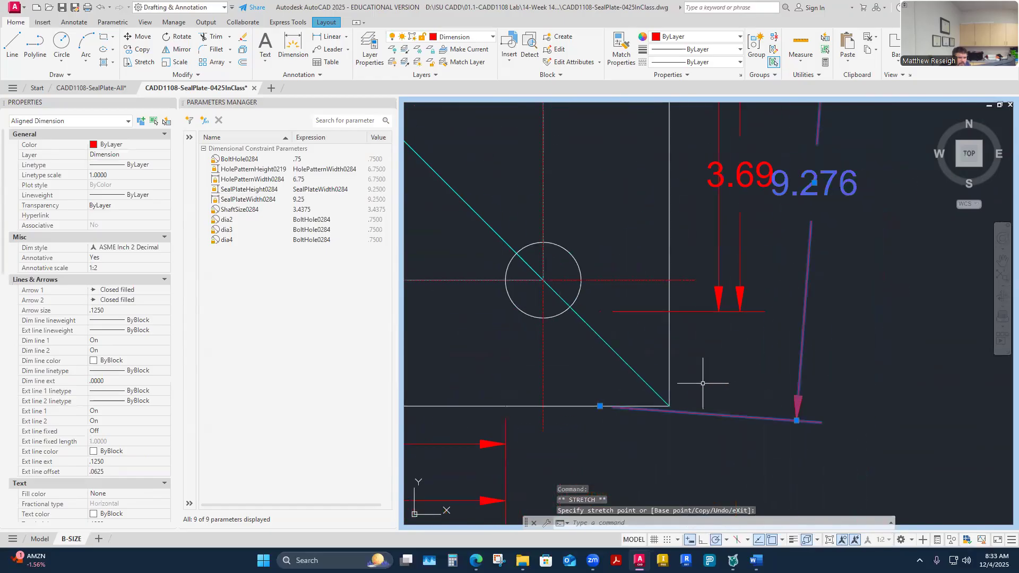
left_click(669, 406)
scroll(666, 378, "down", 3)
scroll(666, 378, "up", 2)
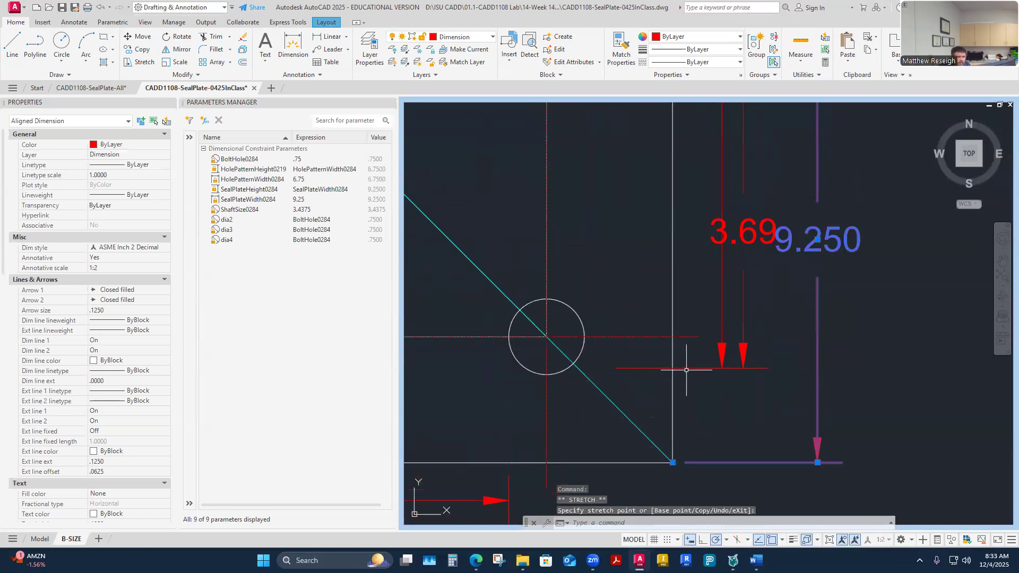
key("Escape")
- Stretch the lower ends of both vertical hole dimensions to where the lower bolt-hole centerline meets the plate's right edge
left_click(722, 235)
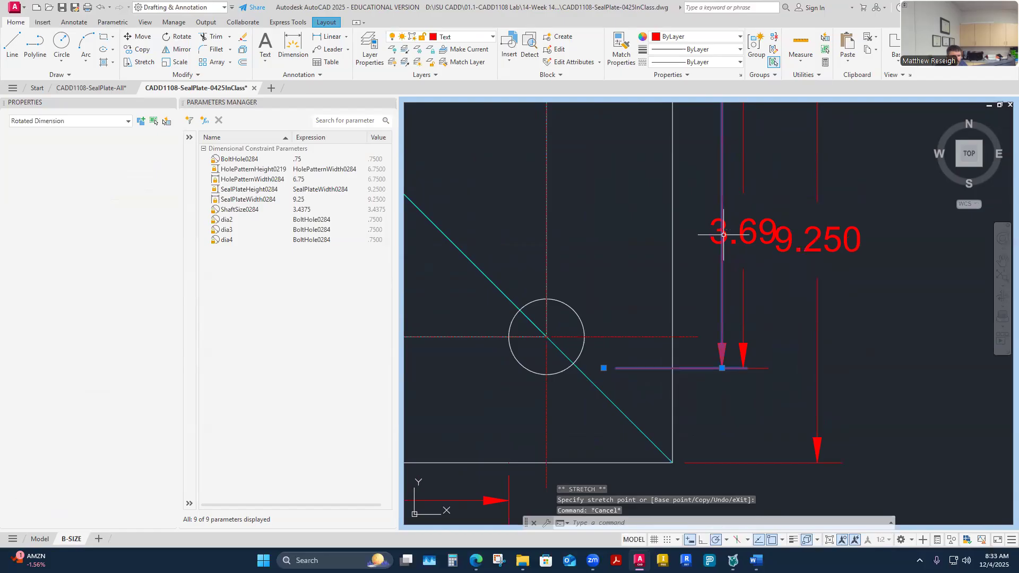
left_click(604, 368)
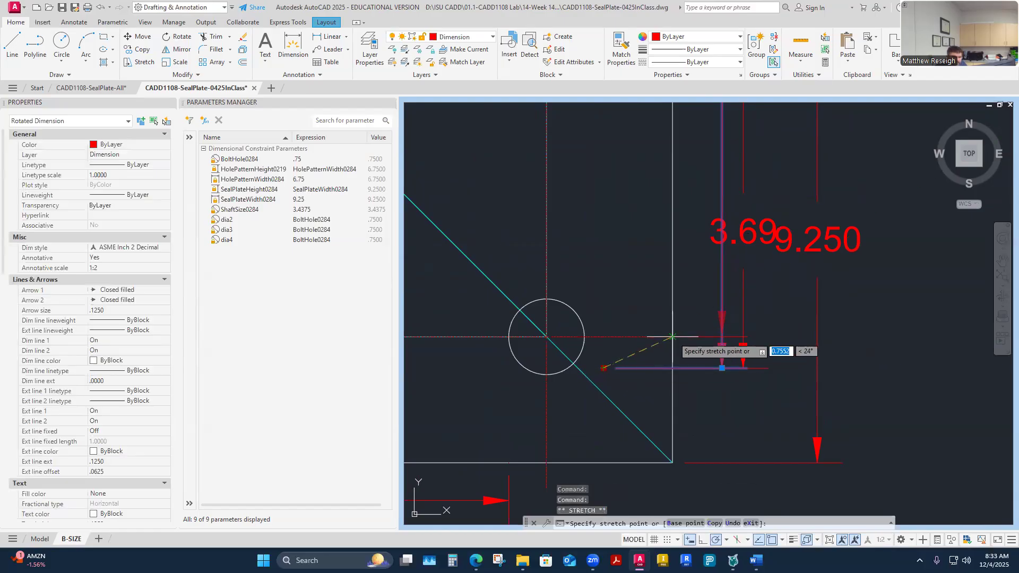
key("Escape")
key("Escape")
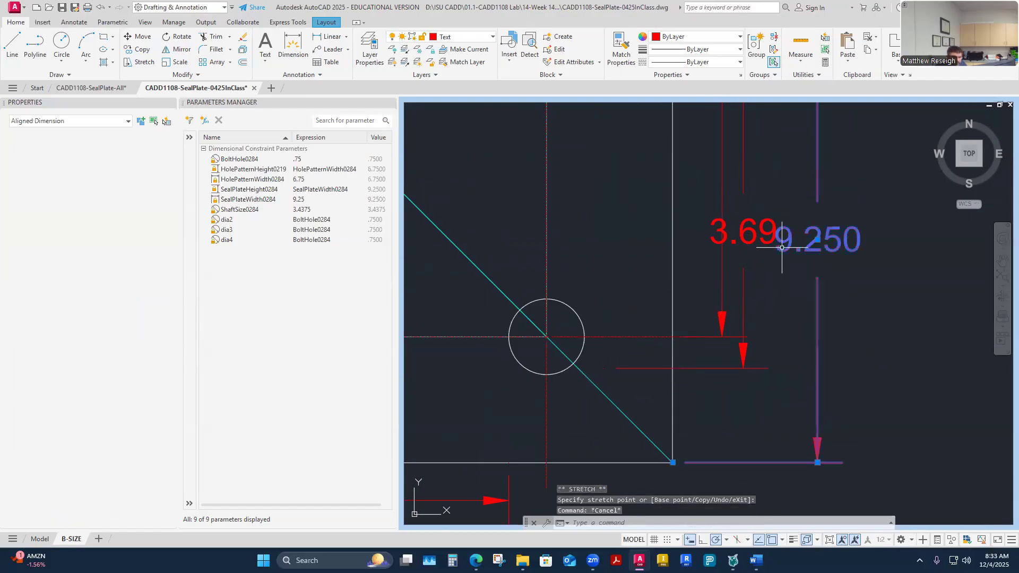
left_click(754, 238)
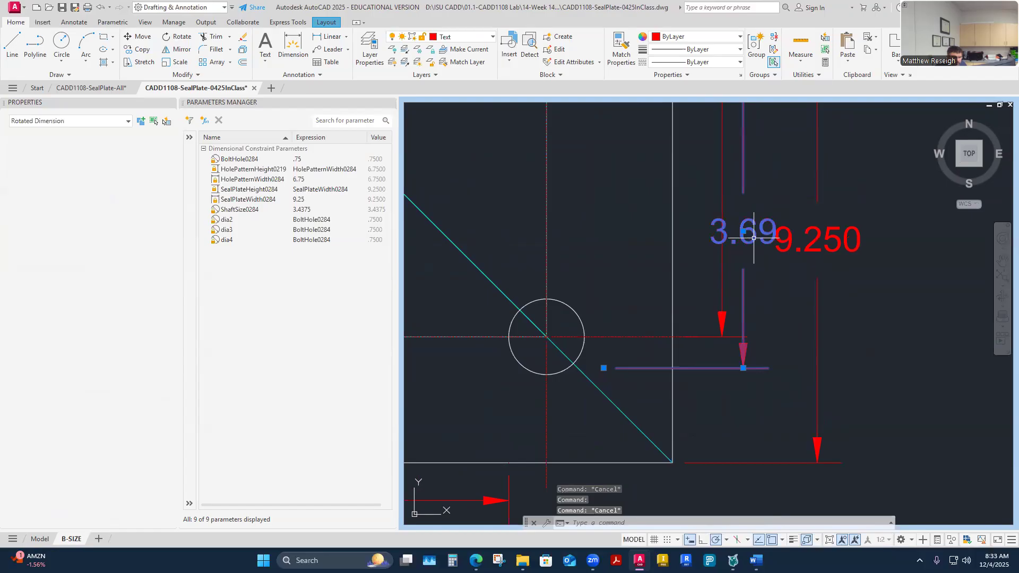
left_click(604, 368)
key("Escape")
- Stretch the inner vertical hole dimension's upper end to where the upper bolt-hole centerline meets the plate's right edge
scroll(637, 339, "down", 5)
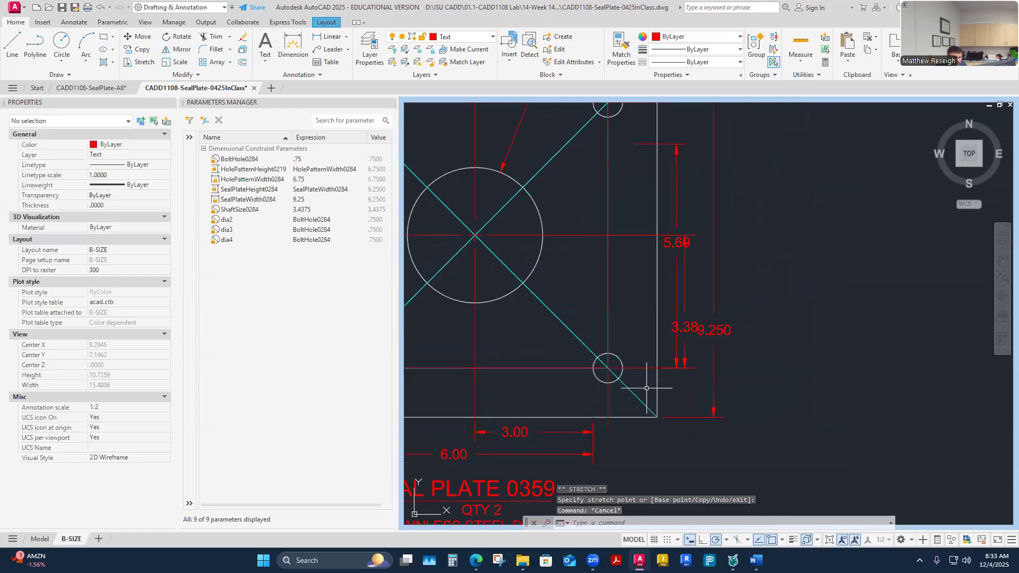
scroll(650, 300, "up", 6)
left_click(677, 274)
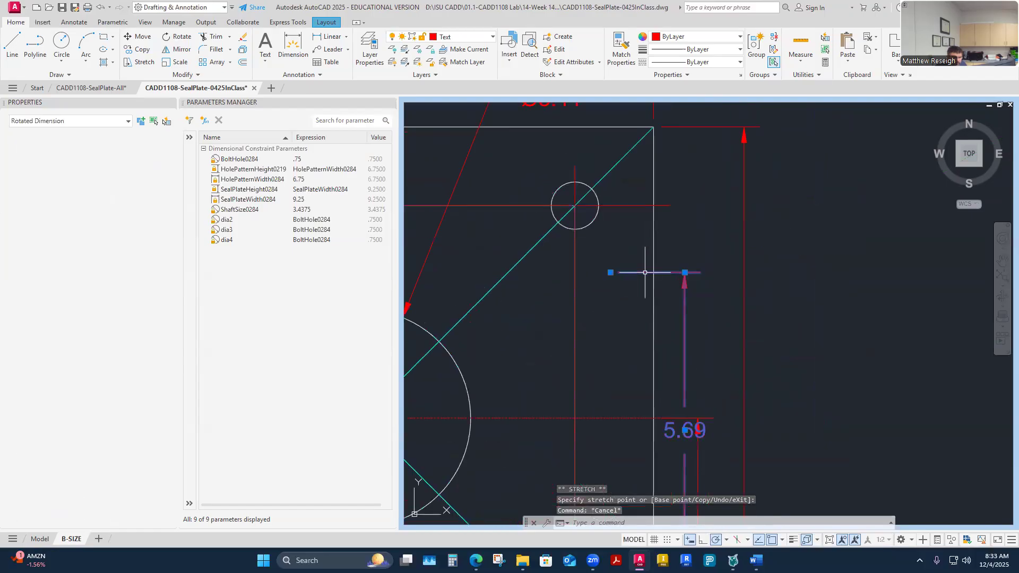
left_click(610, 272)
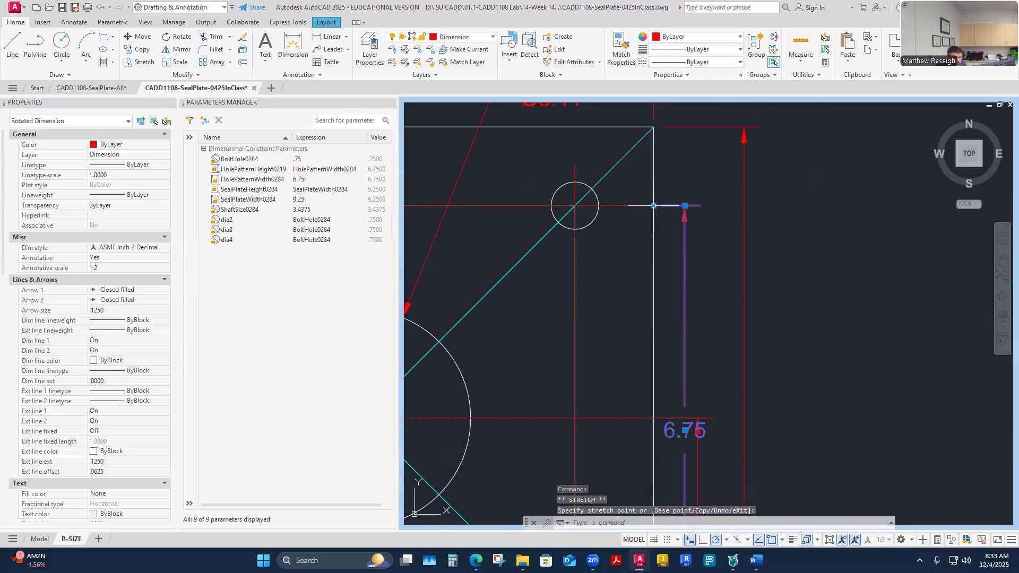
key("Escape")
- Move the inner vertical hole dimension's upper end to where the shaft hole's horizontal centerline meets the plate's right edge
scroll(664, 324, "down", 5)
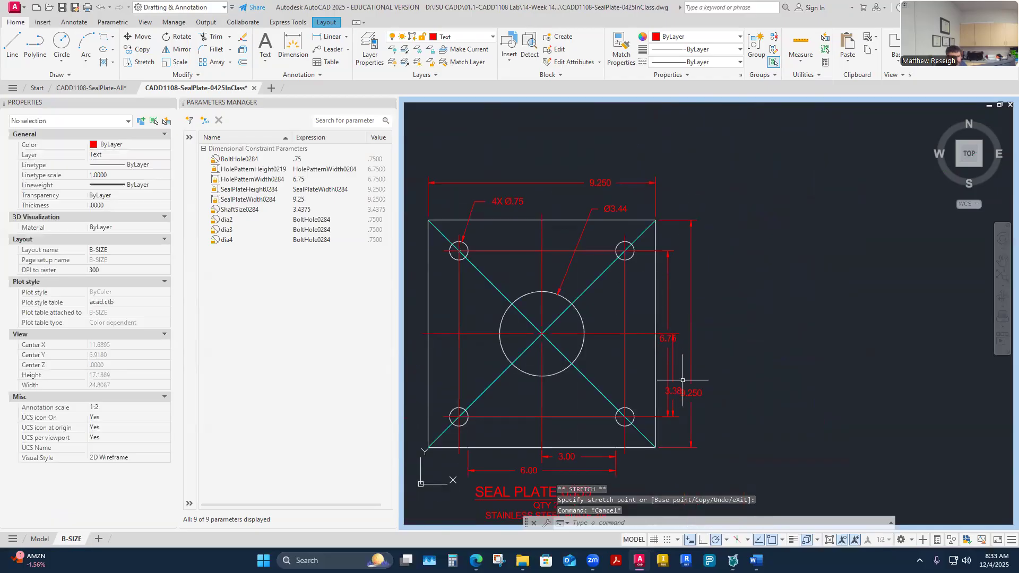
scroll(679, 388, "up", 5)
left_click(677, 407)
scroll(658, 350, "down", 2)
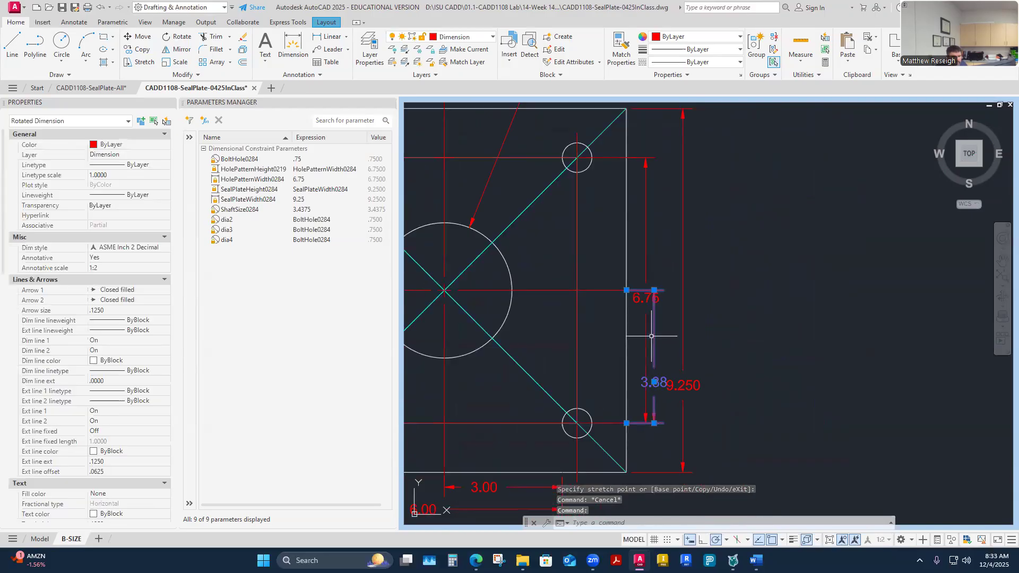
scroll(640, 295, "up", 2)
scroll(682, 285, "down", 2)
scroll(648, 286, "up", 3)
scroll(683, 296, "down", 4)
scroll(622, 292, "up", 4)
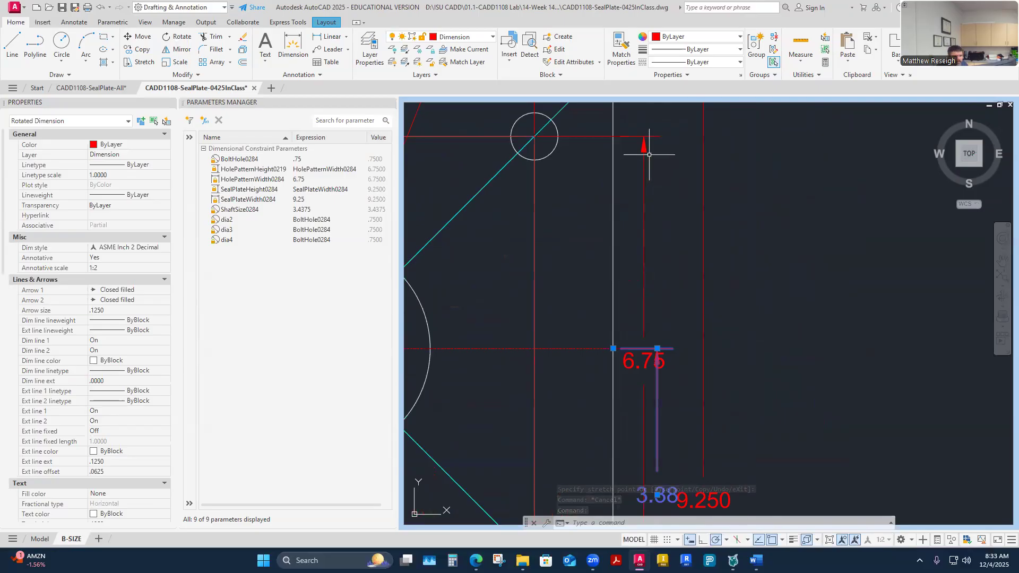
left_click(648, 137)
left_click(613, 137)
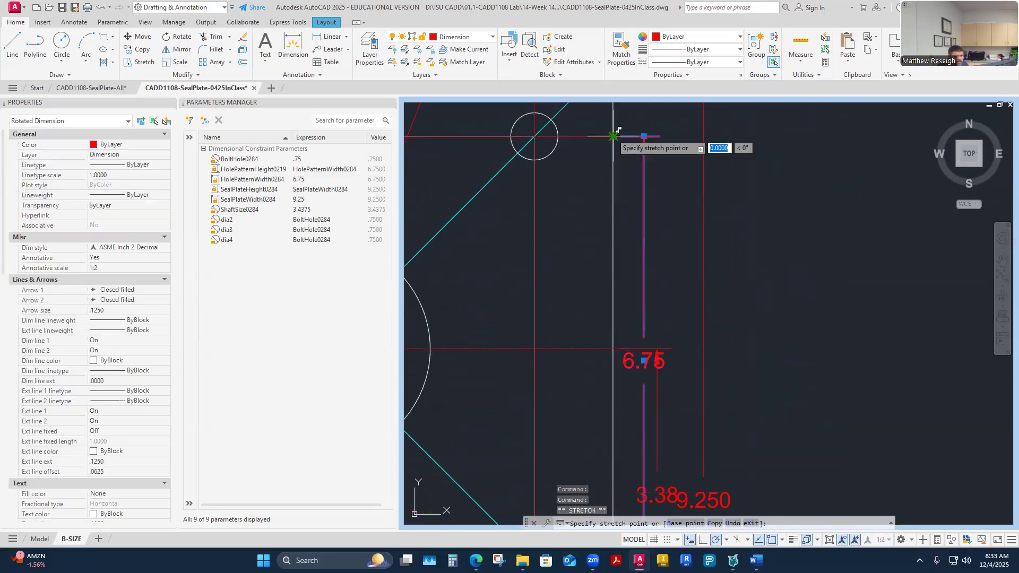
key("Escape")
scroll(624, 351, "down", 3)
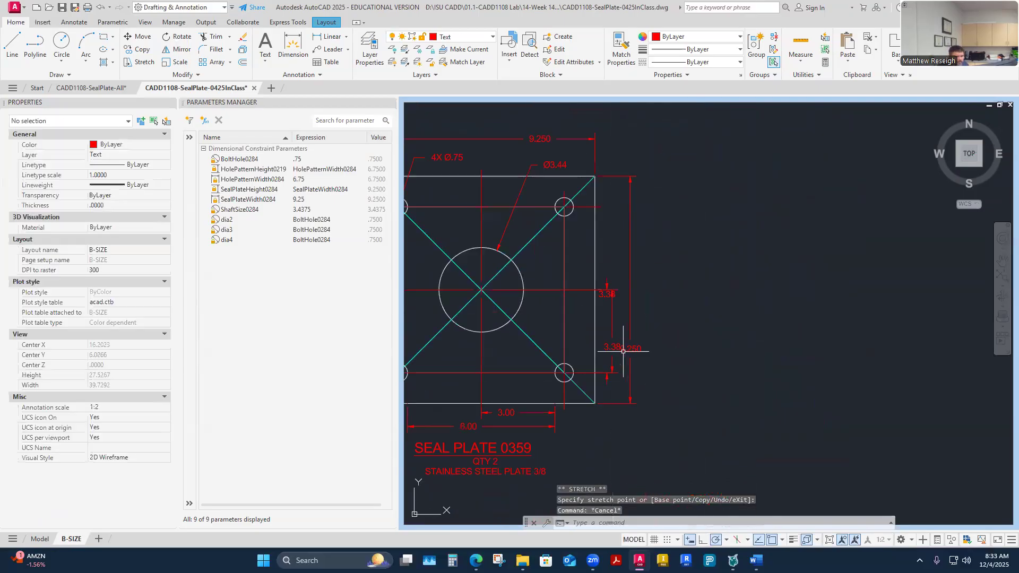
- Stretch the outer vertical hole dimension's upper end to where the upper bolt-hole centerline meets the plate's right edge
left_click(612, 318)
scroll(592, 270, "up", 2)
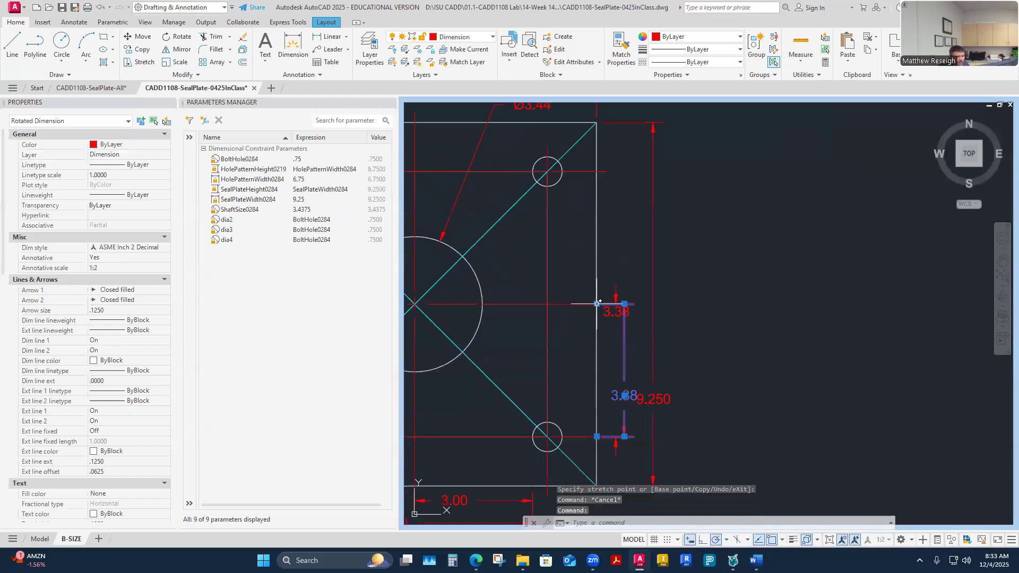
left_click(597, 303)
left_click(597, 171)
key("Escape")
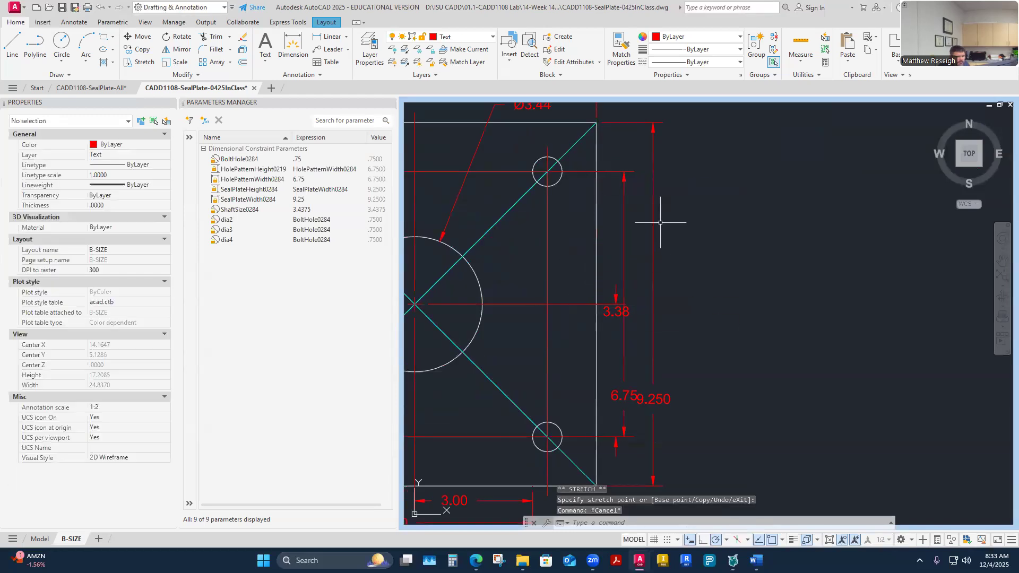
- Stretch the shorter horizontal dimension's outer end to where the right bolt-hole centerline meets the plate's bottom edge
scroll(669, 271, "down", 4)
scroll(598, 285, "up", 2)
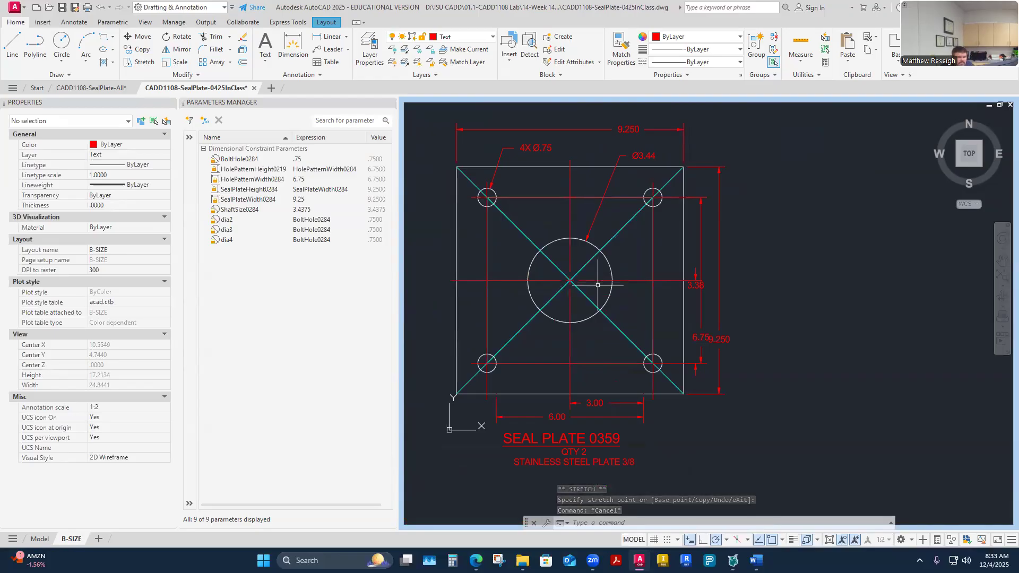
scroll(712, 292, "up", 3)
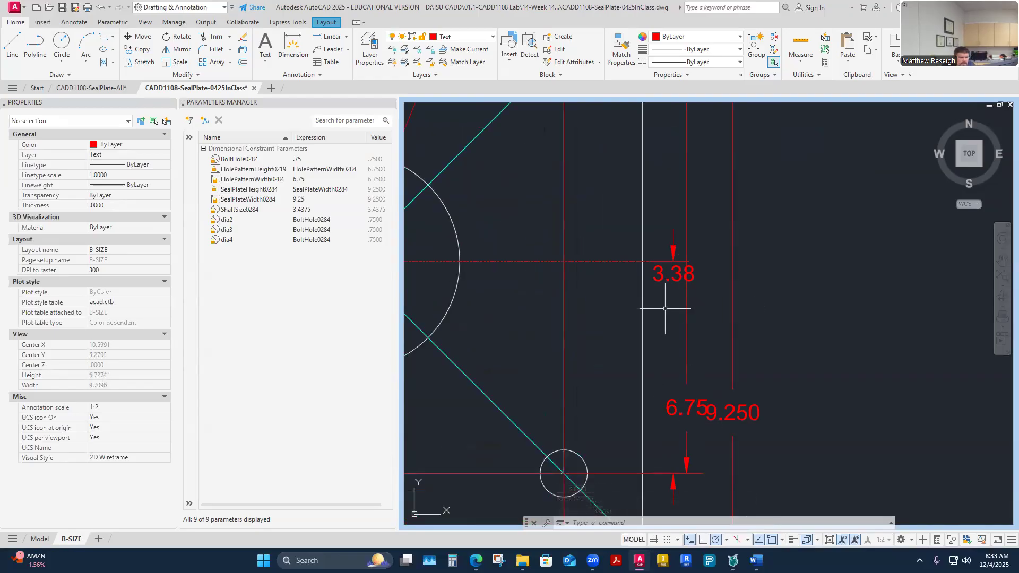
scroll(705, 350, "down", 3)
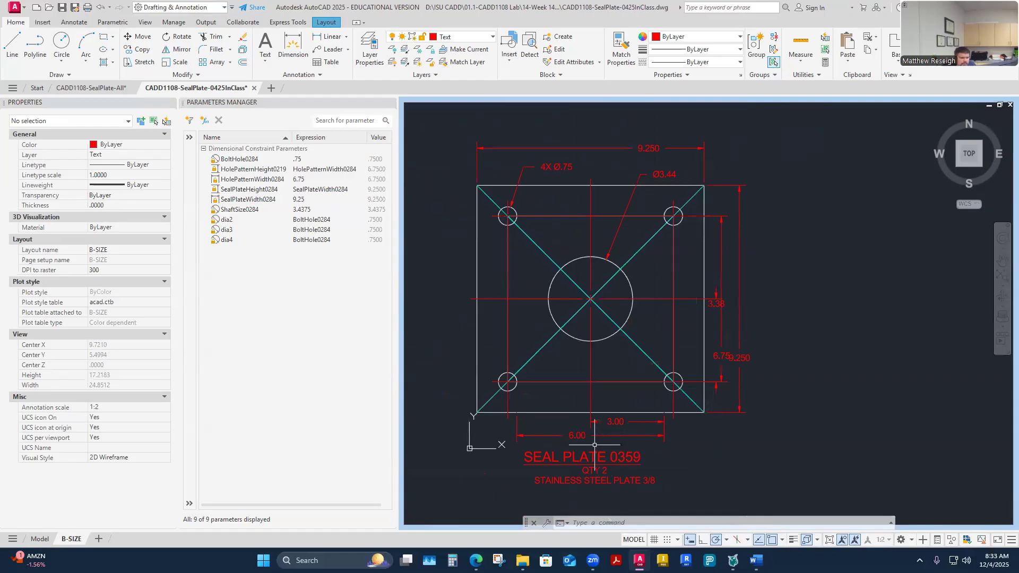
scroll(682, 432, "up", 3)
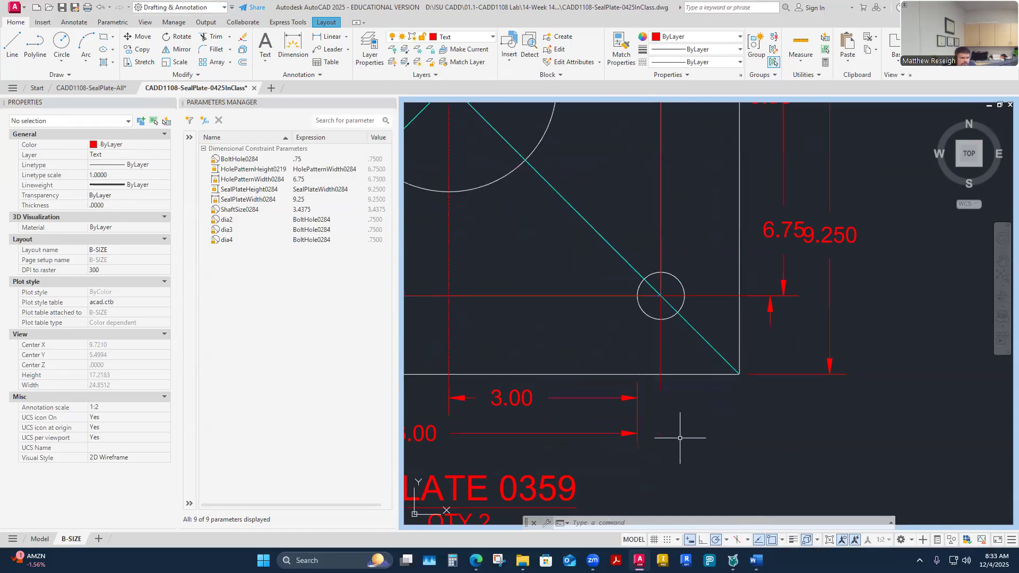
left_click(546, 399)
left_click(638, 374)
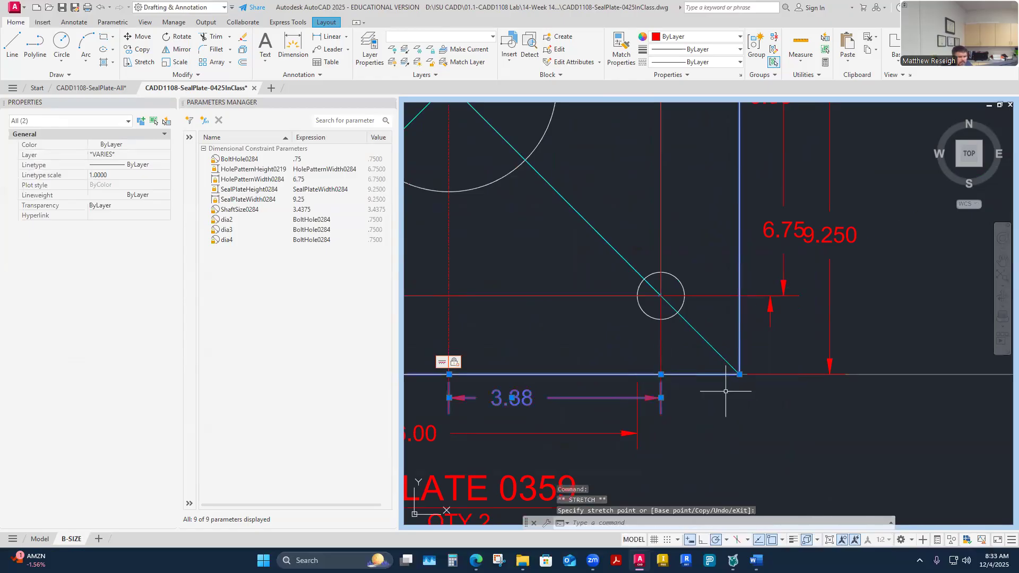
key("Escape")
- Stretch both ends of the longer horizontal hole dimension to where the left and right bolt-hole centerlines meet the plate's bottom edge
left_click(543, 435)
scroll(544, 431, "down", 3)
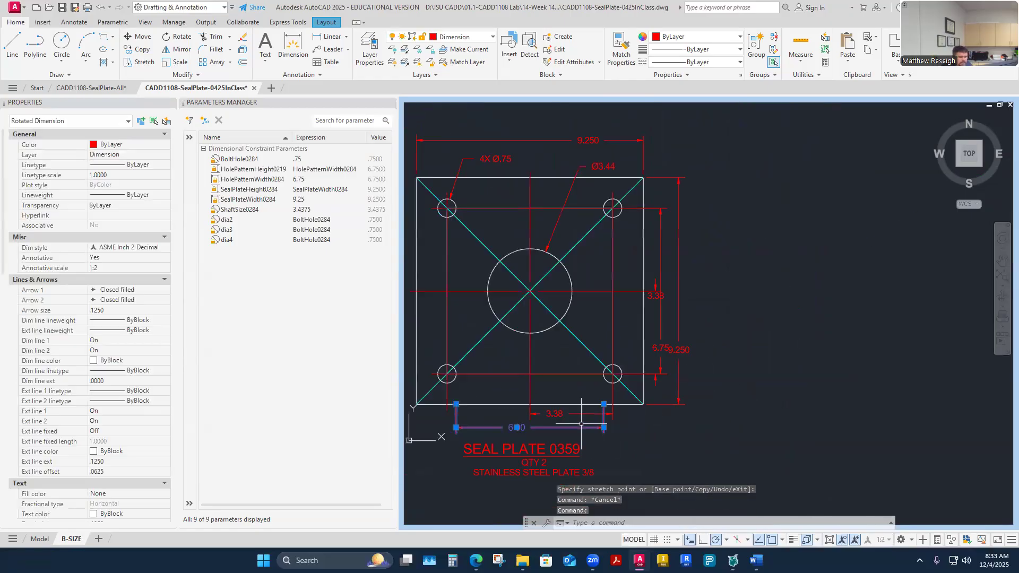
scroll(436, 415, "up", 5)
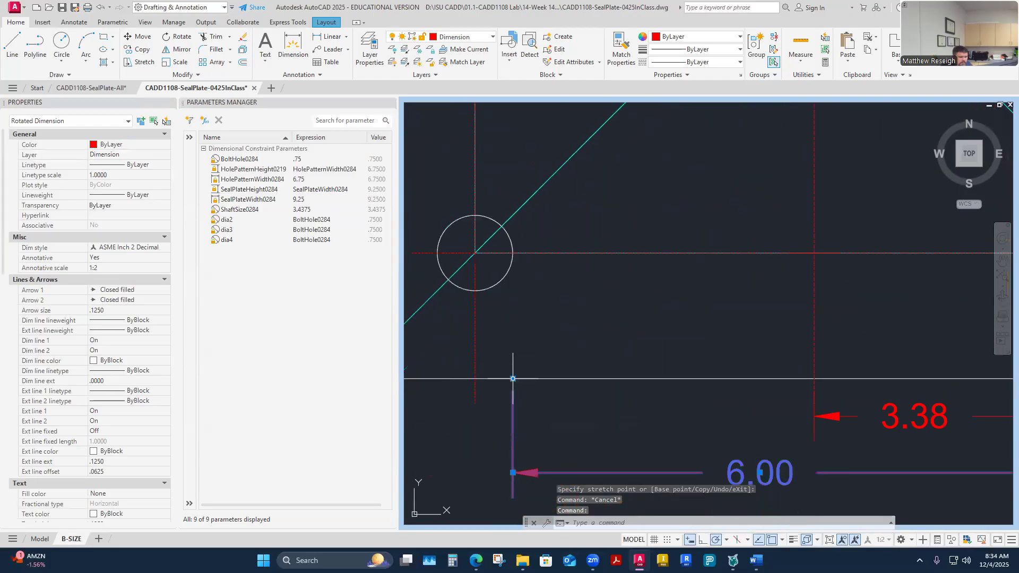
left_click(513, 378)
scroll(477, 376, "down", 3)
scroll(633, 380, "up", 3)
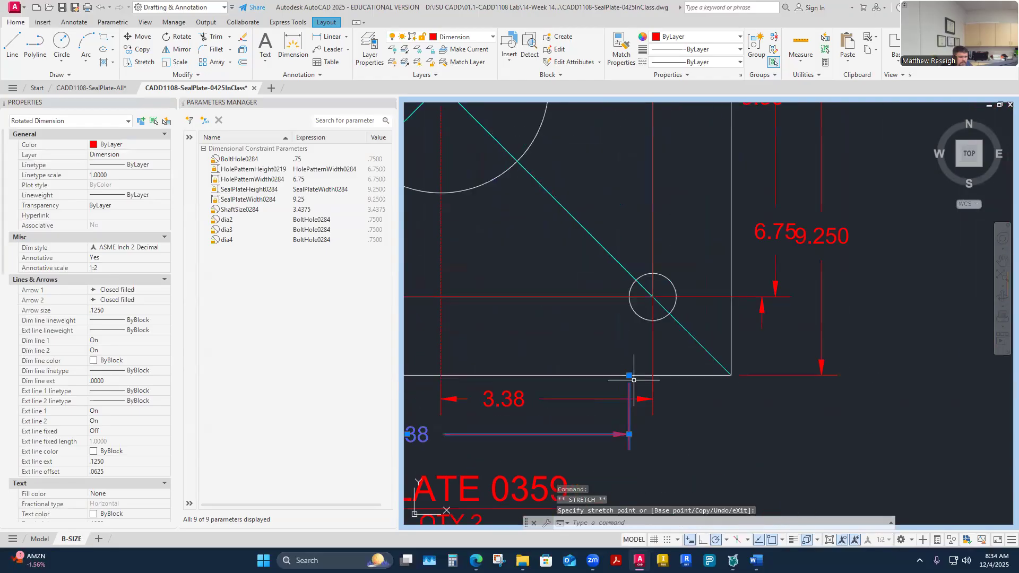
key("Escape")
scroll(690, 379, "down", 2)
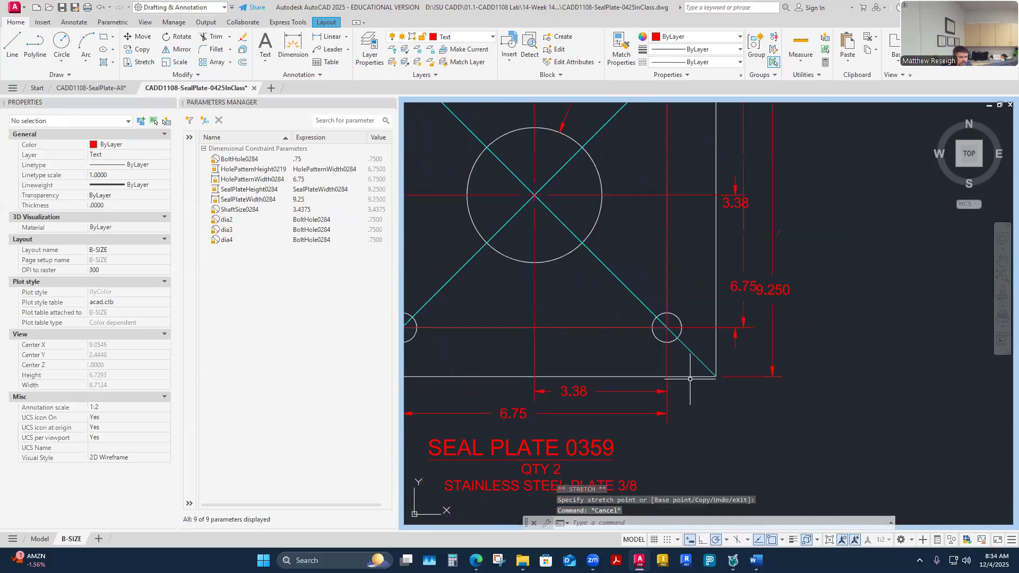
scroll(690, 379, "down", 2)
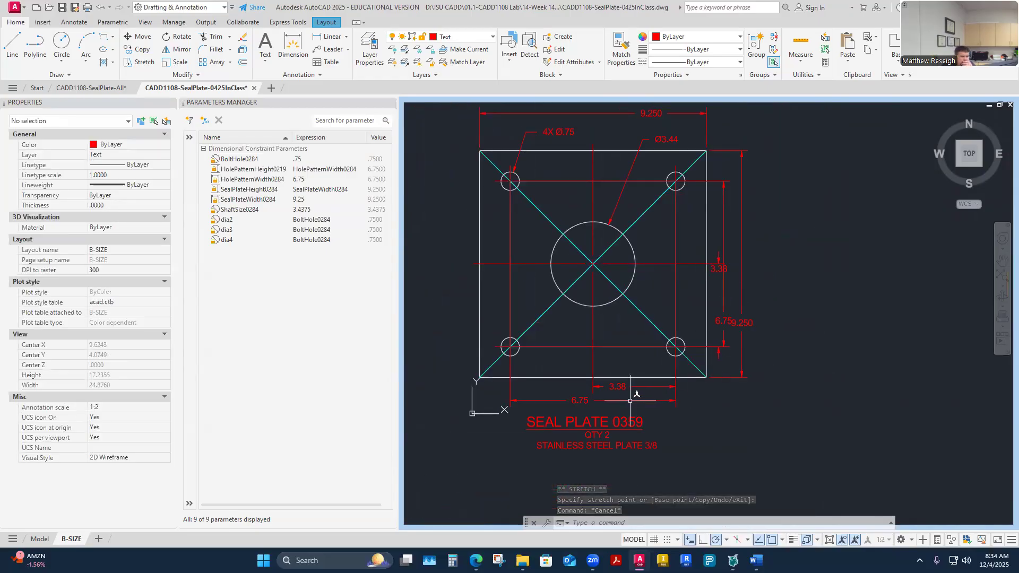
- Set the precision of the shorter horizontal hole dimension to three decimal places
scroll(624, 397, "up", 4)
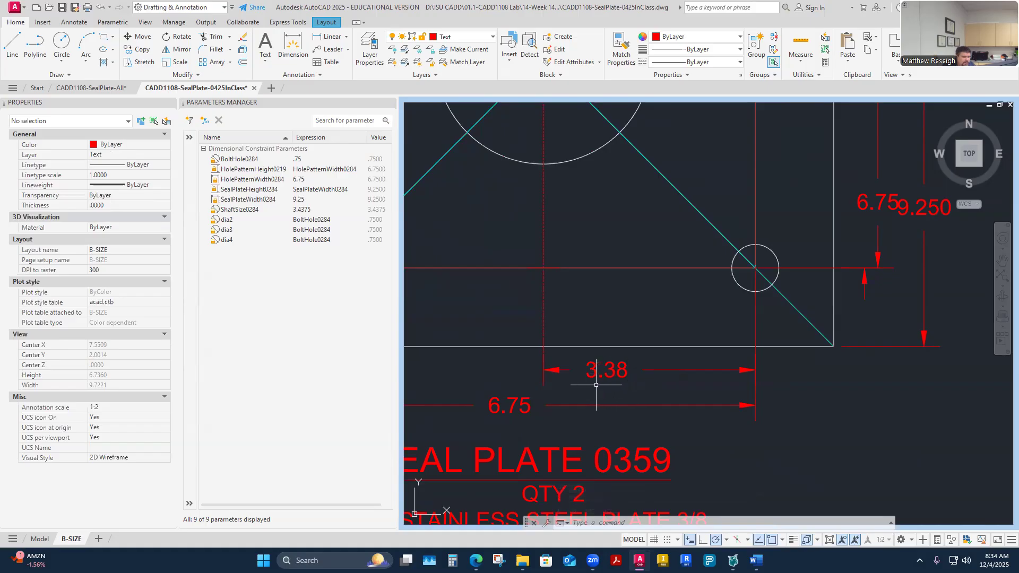
left_click(632, 372)
right_click(616, 374)
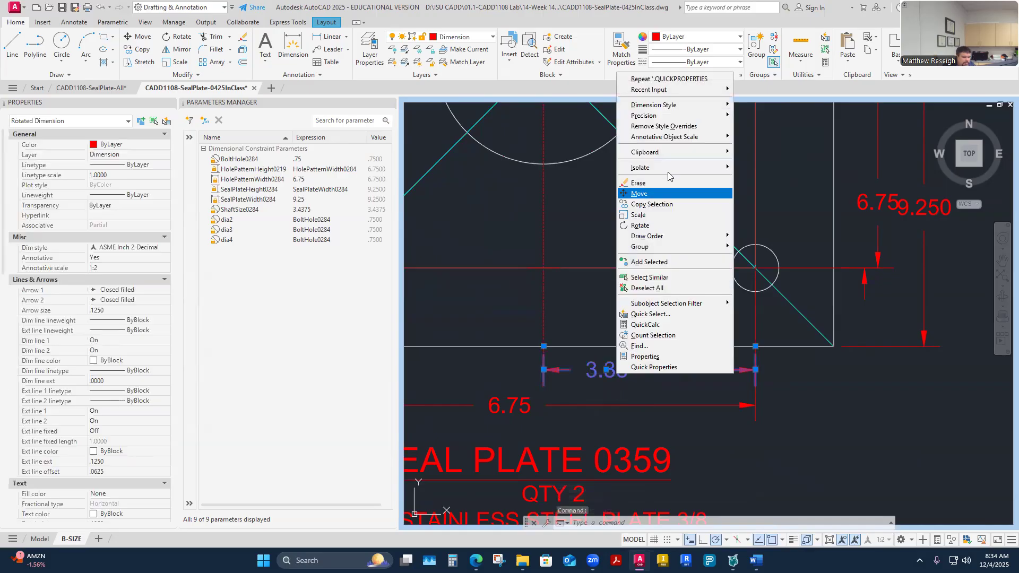
mouse_move(670, 117)
left_click(764, 151)
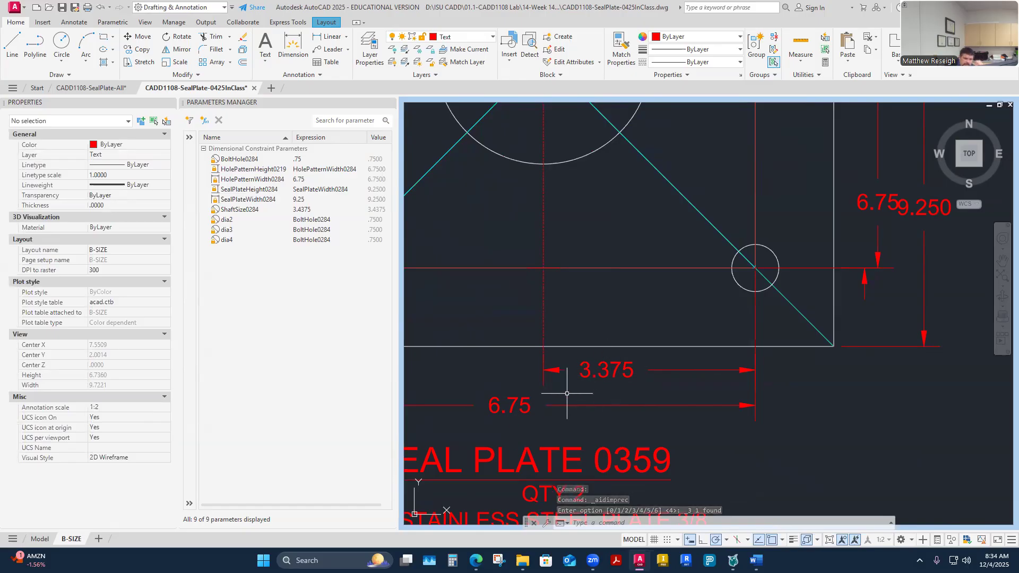
- Examine the two horizontal hole dimensions below the plate
scroll(567, 393, "down", 4)
scroll(564, 377, "up", 2)
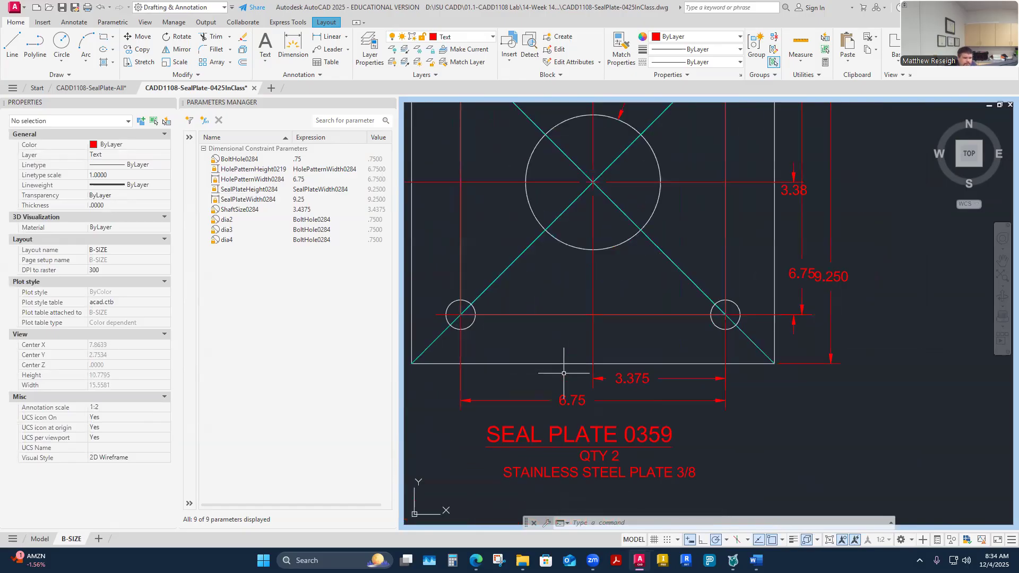
scroll(594, 391, "up", 2)
scroll(594, 393, "down", 2)
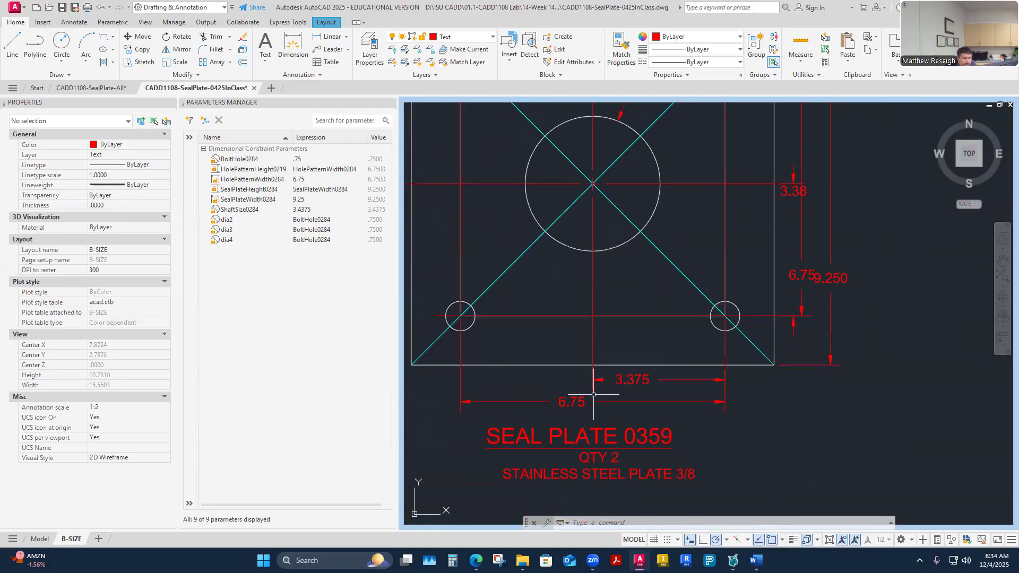
scroll(633, 386, "up", 4)
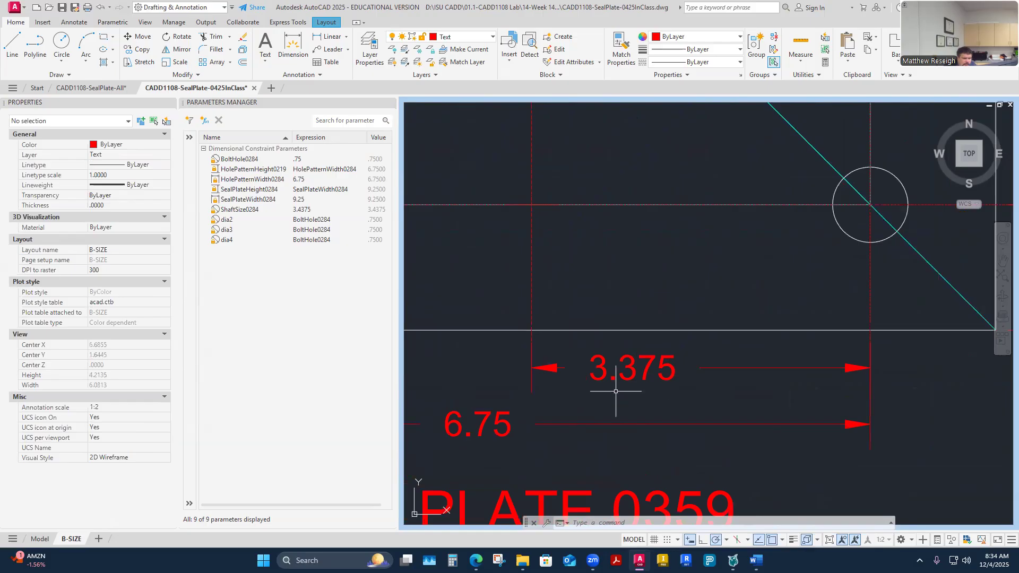
scroll(633, 378, "down", 2)
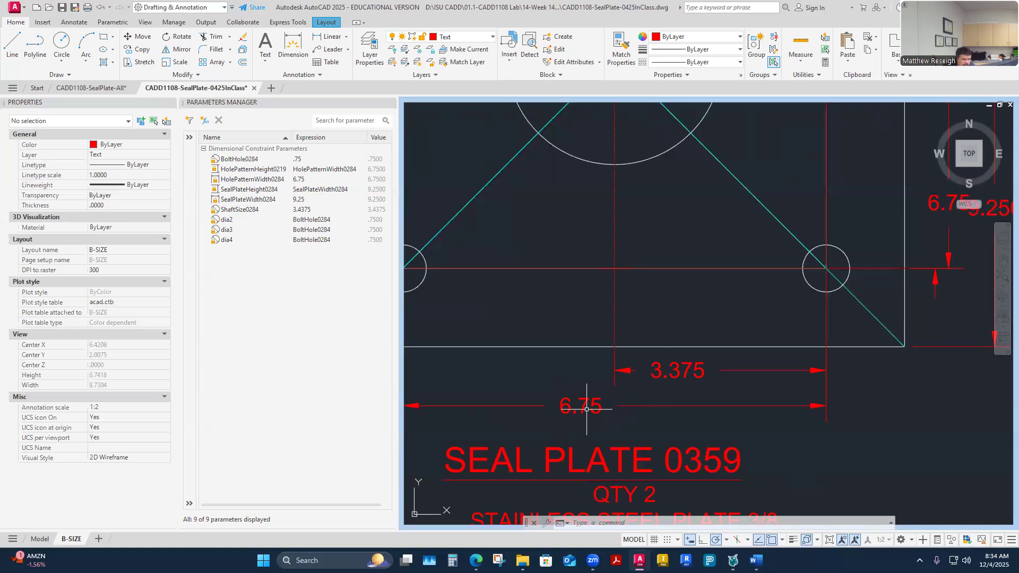
scroll(658, 371, "down", 2)
scroll(655, 373, "up", 2)
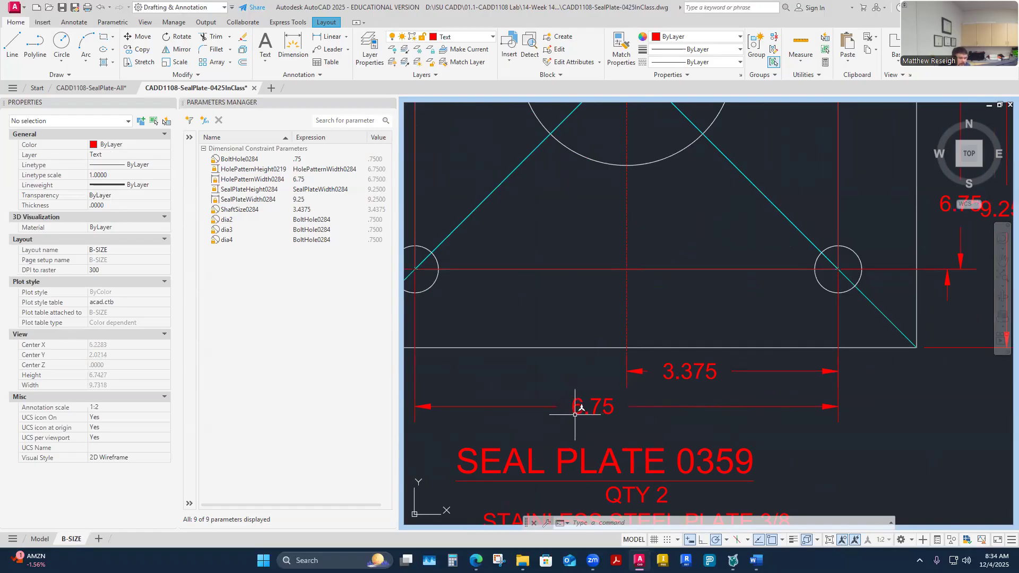
scroll(619, 421, "down", 2)
scroll(619, 421, "up", 2)
- Move the text of the shorter vertical hole dimension down between its two extension lines
scroll(774, 319, "down", 2)
scroll(773, 291, "up", 2)
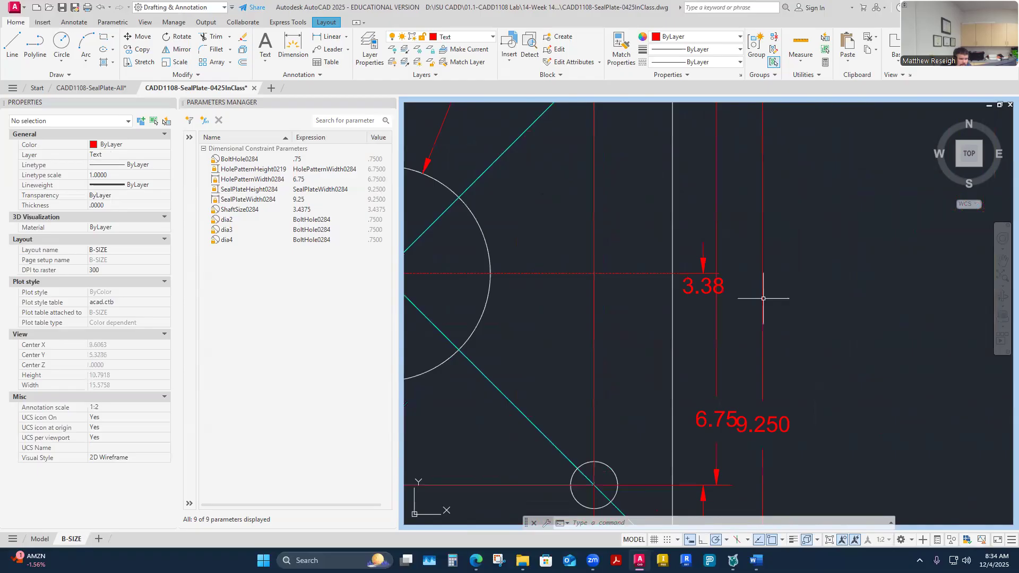
left_click(707, 286)
left_click(704, 286)
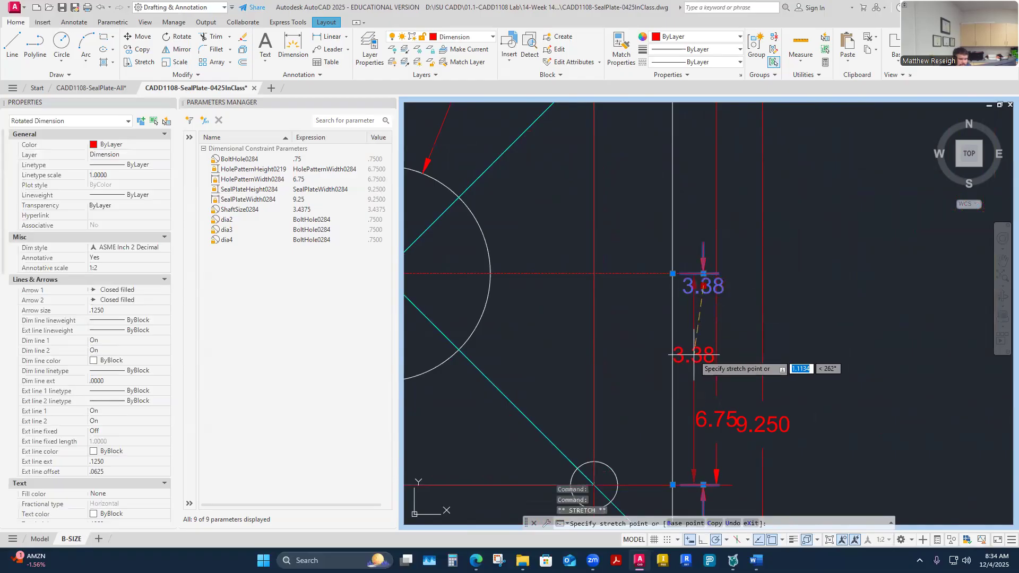
mouse_move(704, 364)
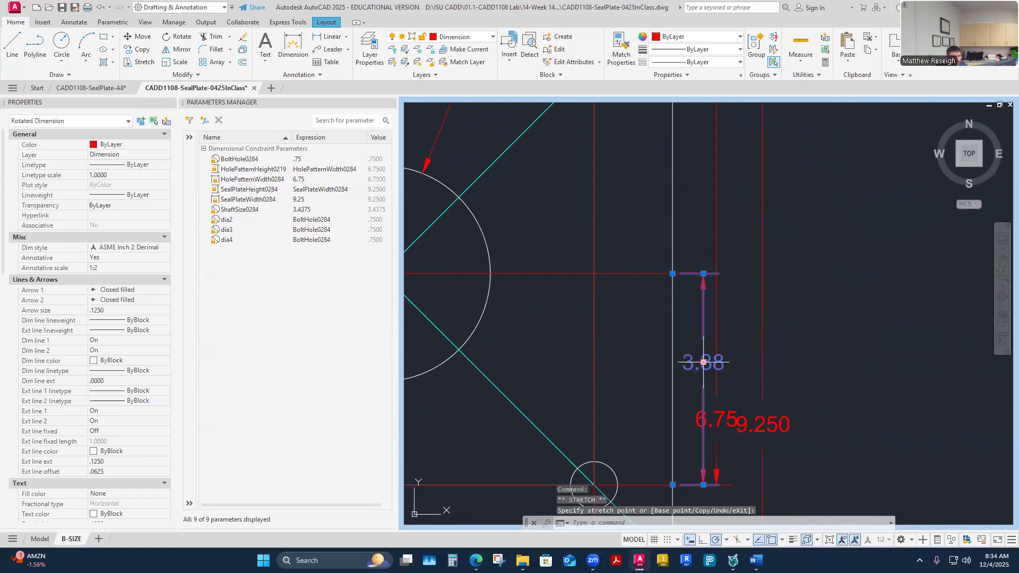
key("Escape")
- Move the plate's overall height dimension farther out from the right edge, with its text raised clear of the other dimensions
scroll(708, 375, "down", 2)
scroll(716, 382, "up", 2)
left_click(731, 394)
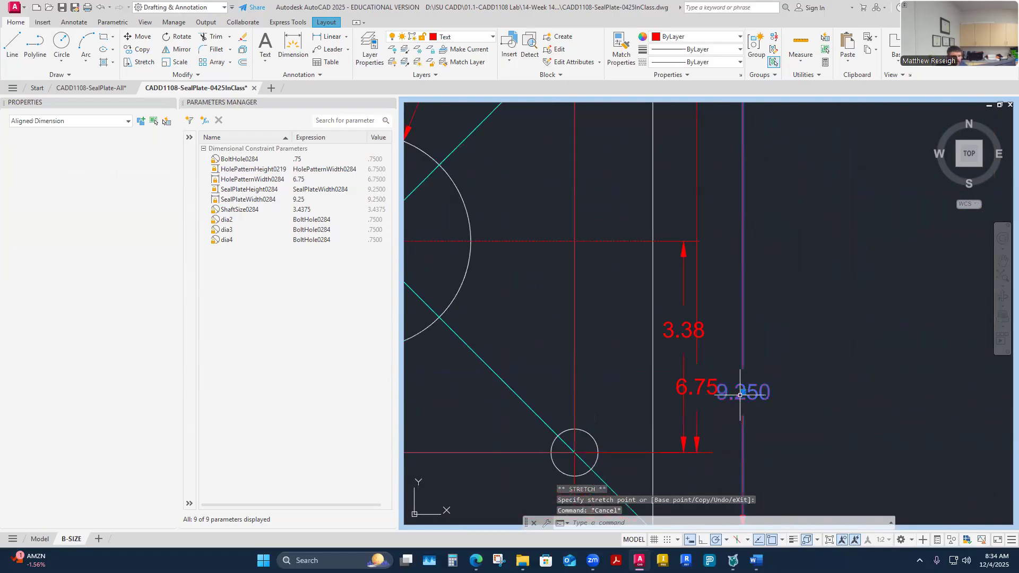
left_click(743, 392)
left_click(784, 209)
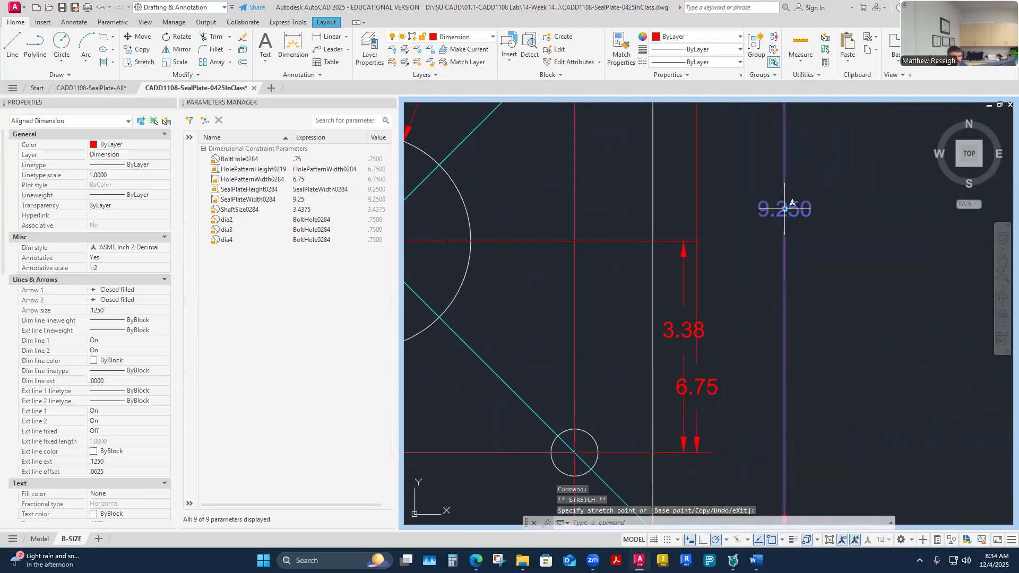
key("Escape")
- Move the longer vertical hole dimension outward, between the shorter vertical dimension and the overall height dimension
left_click(706, 387)
key("Escape")
left_click(697, 387)
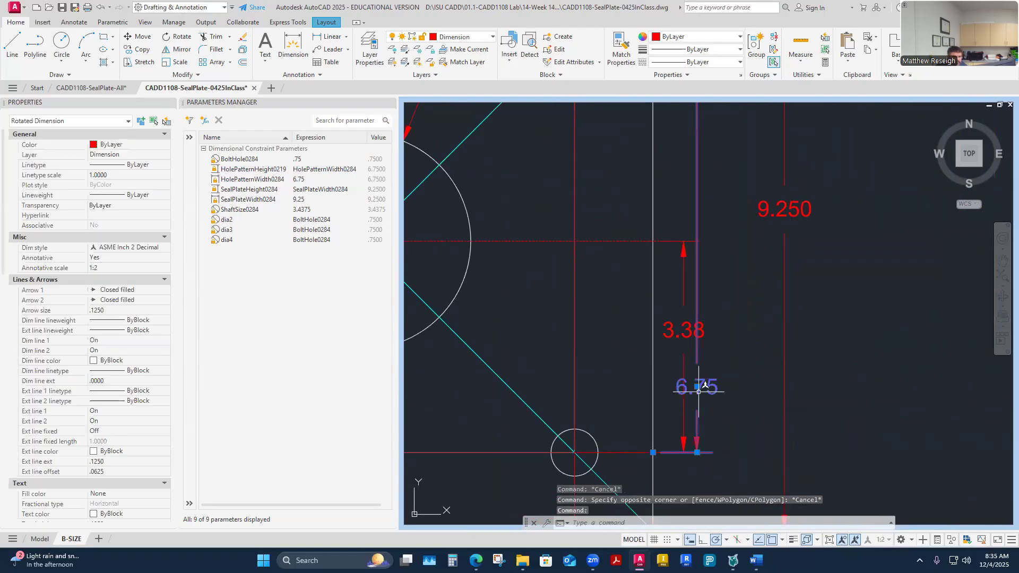
left_click(697, 387)
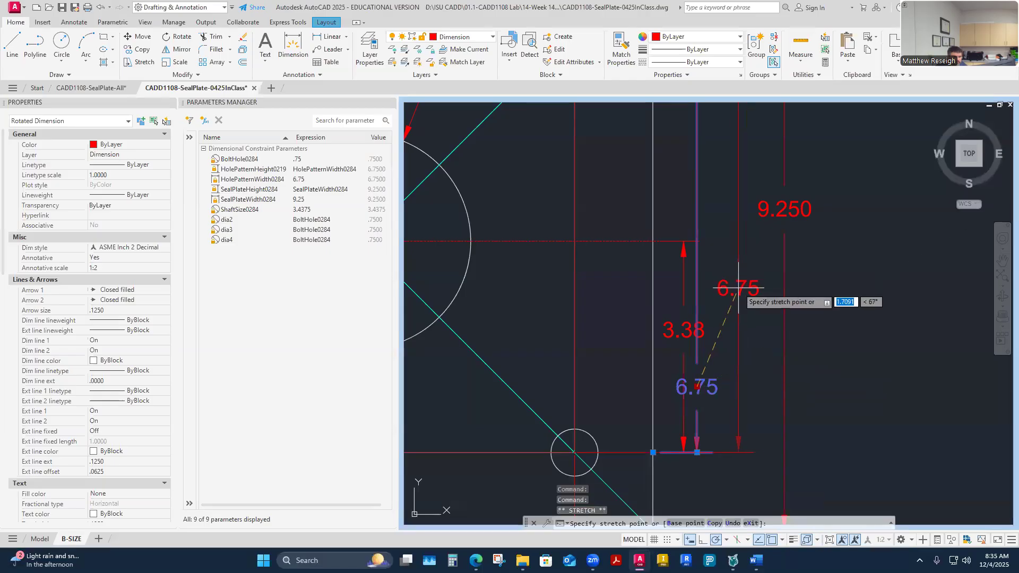
key("Escape")
- Match the shorter vertical hole dimension's properties to those of the shorter horizontal hole dimension
scroll(740, 378, "down", 5)
scroll(740, 374, "up", 3)
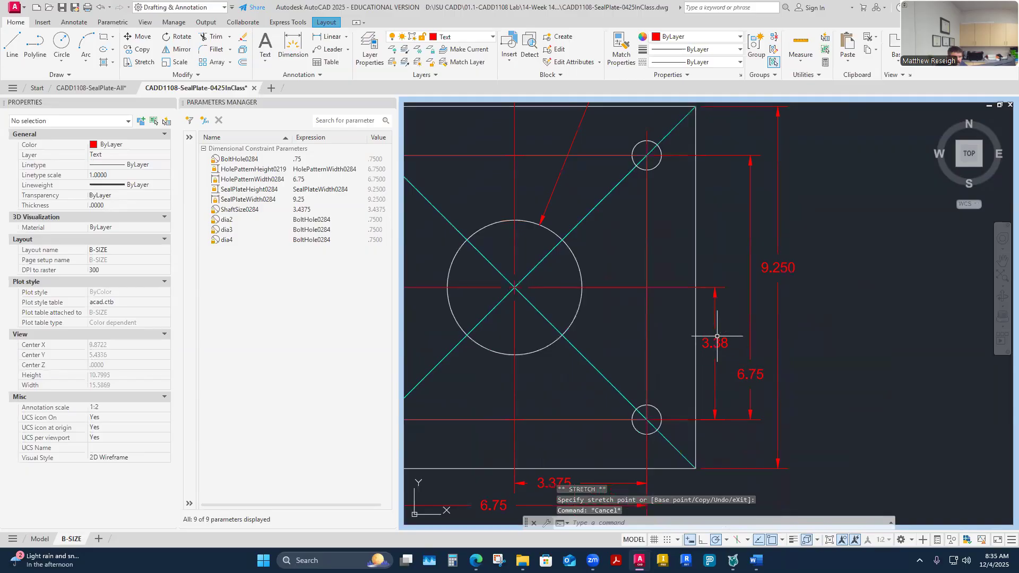
key("Escape")
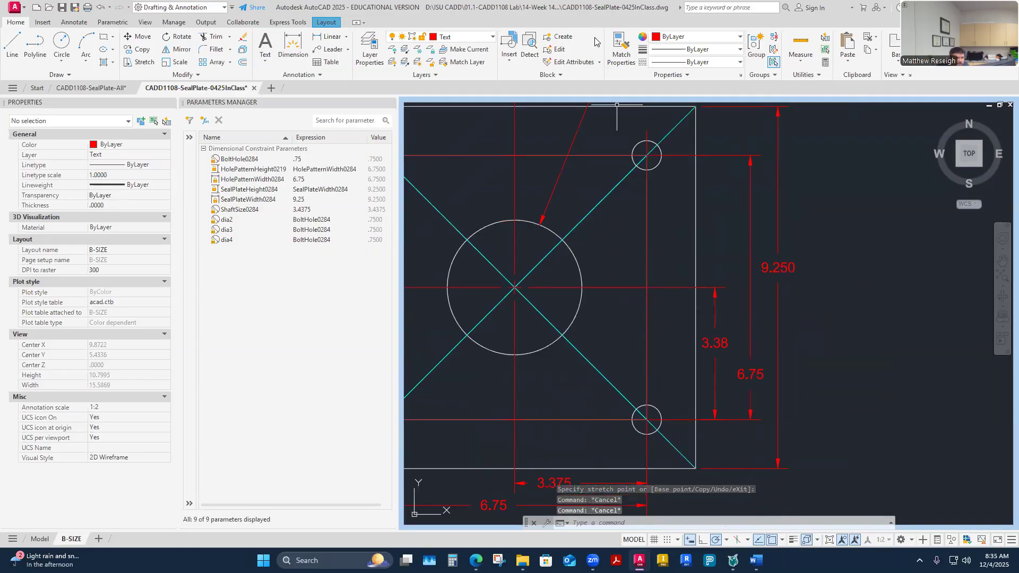
left_click(621, 49)
left_click(555, 480)
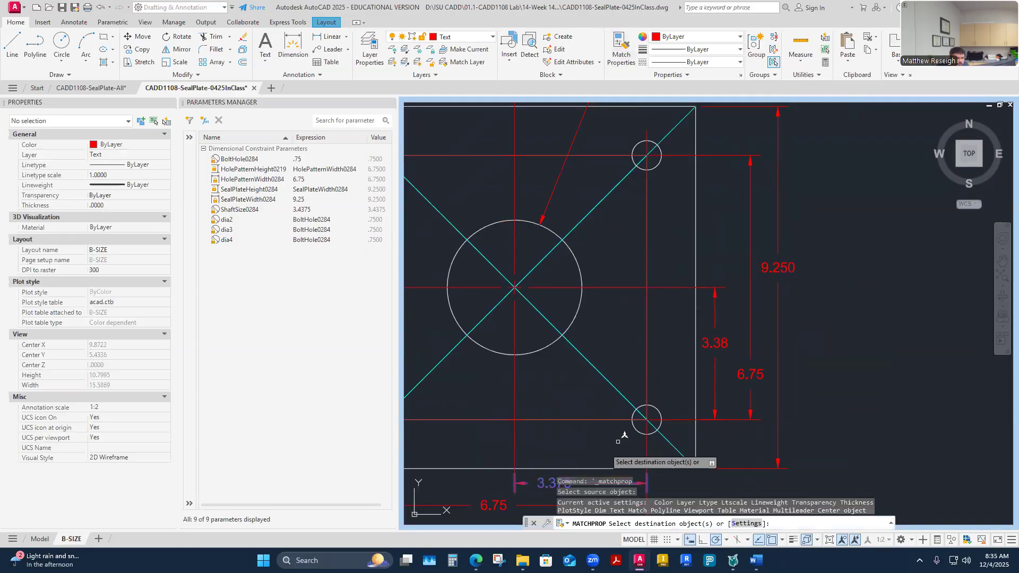
key("Escape")
- Move the shorter vertical hole dimension slightly farther out from the plate's right edge
scroll(720, 342, "up", 2)
left_click(719, 340)
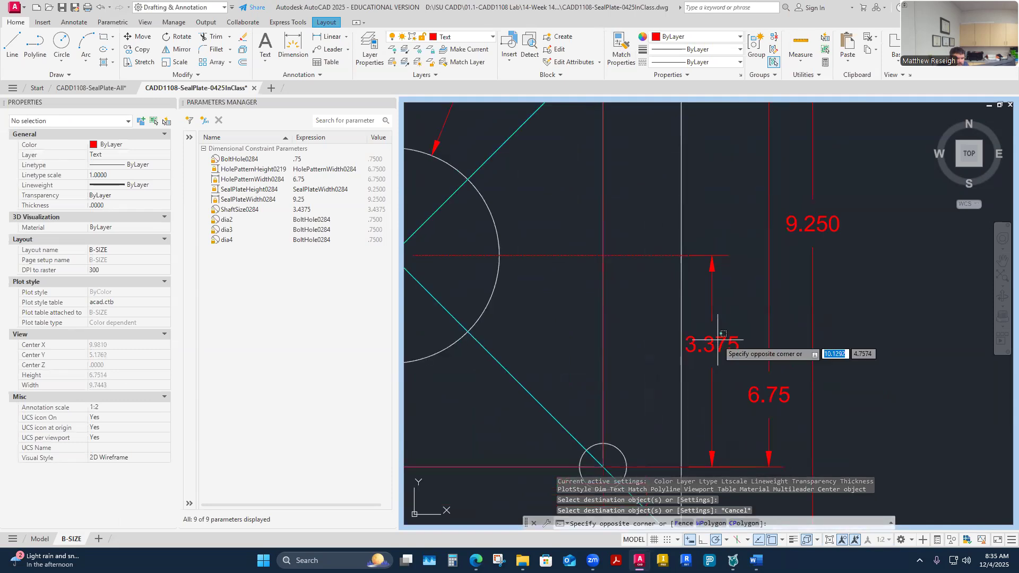
left_click(722, 340)
key("Escape")
left_click(722, 339)
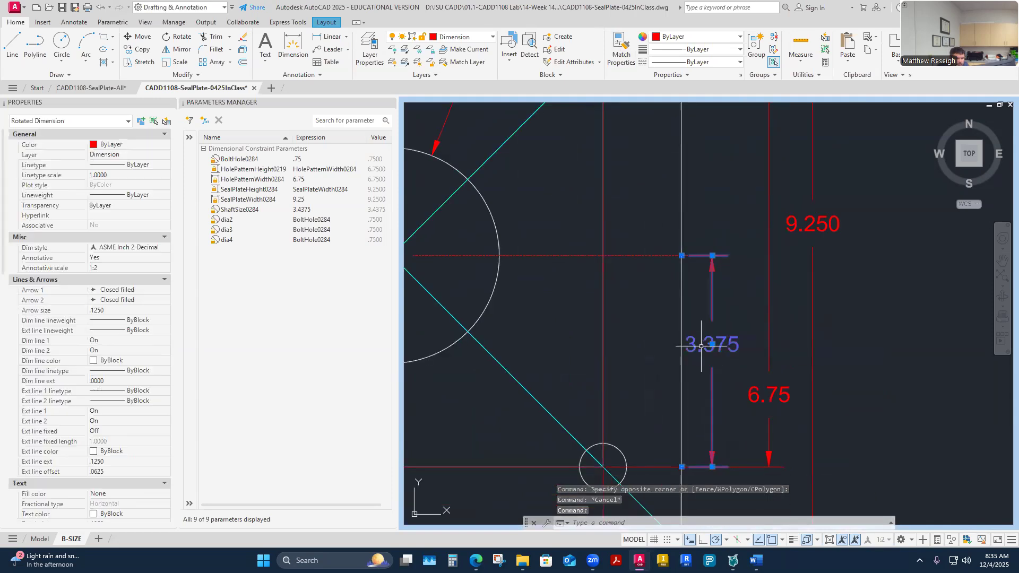
left_click(713, 344)
scroll(756, 402, "down", 5)
scroll(786, 346, "up", 3)
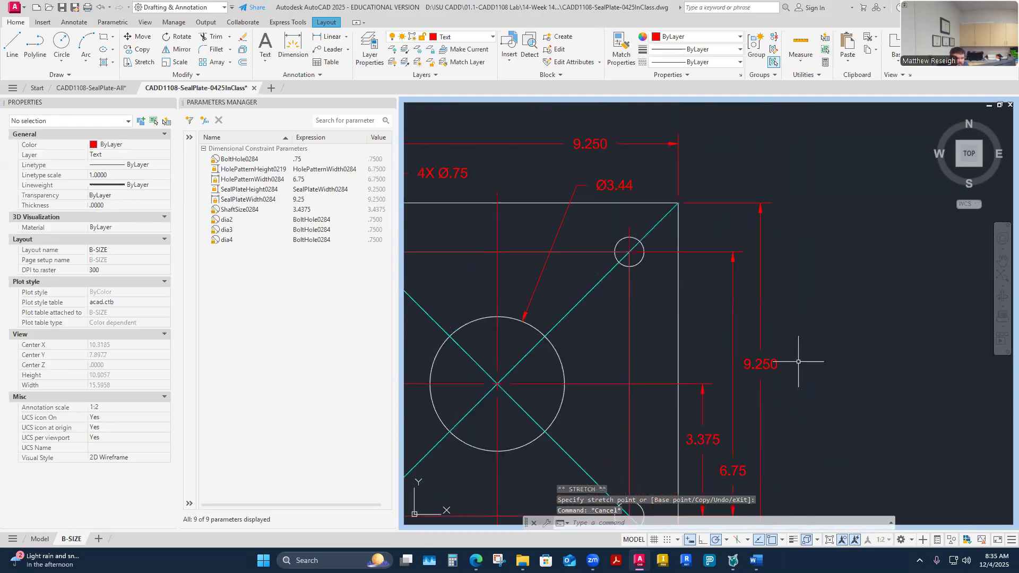
- Set the precision of the plate's overall height dimension to two decimal places (0.00)
left_click(761, 361)
right_click(769, 366)
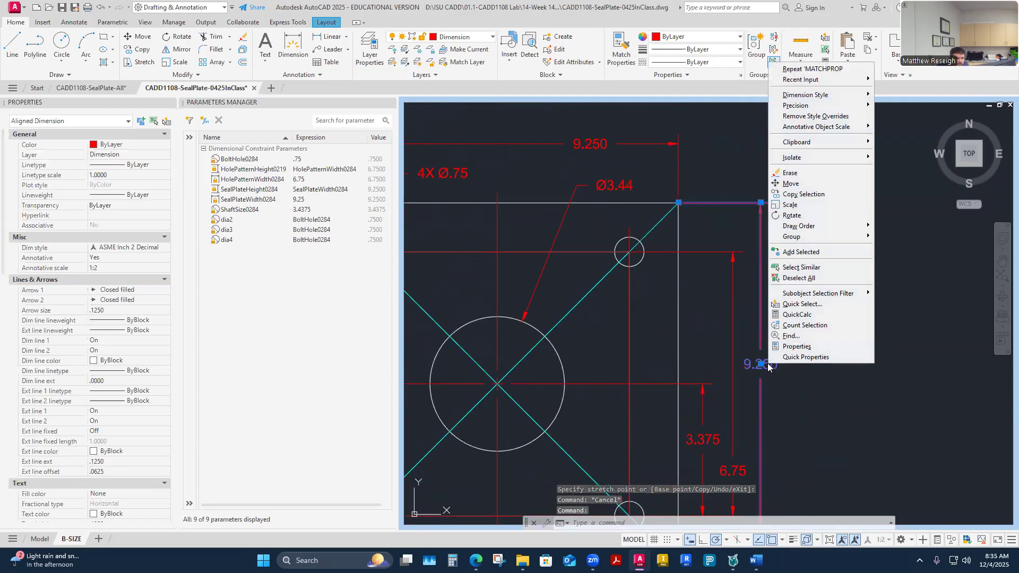
mouse_move(818, 106)
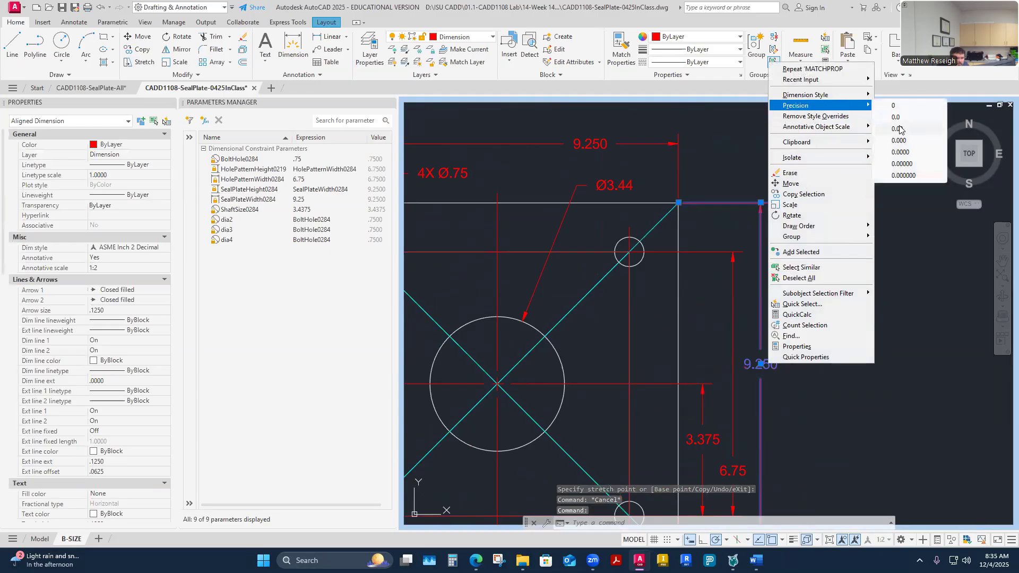
left_click(900, 129)
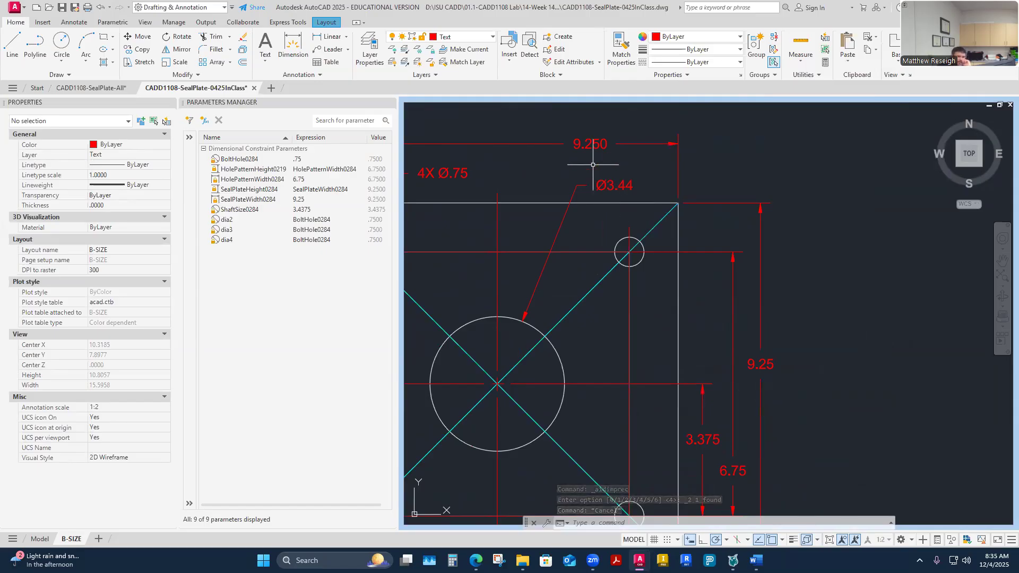
- Match the plate's overall width dimension's properties to those of the overall height dimension
left_click(621, 51)
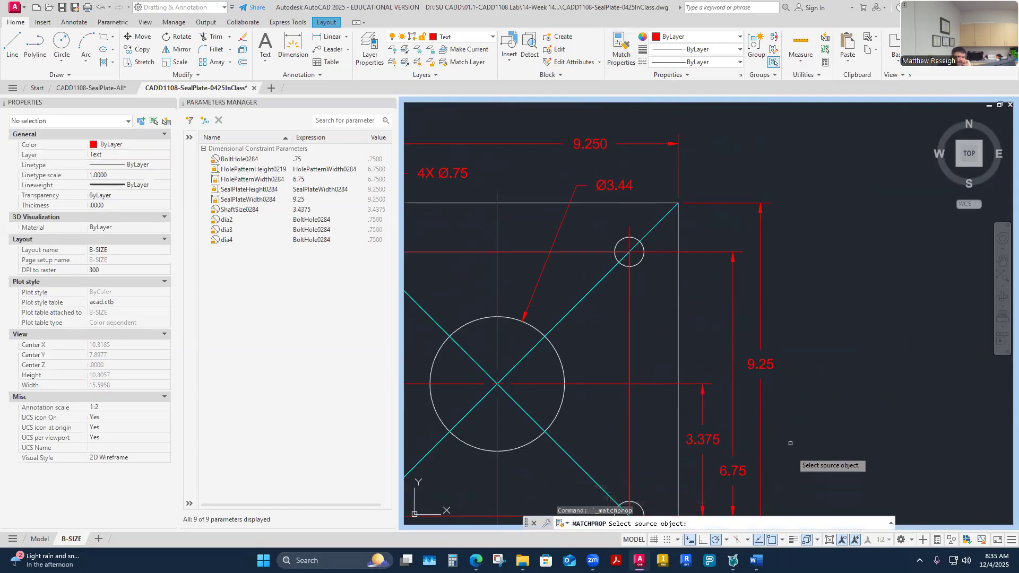
left_click(754, 354)
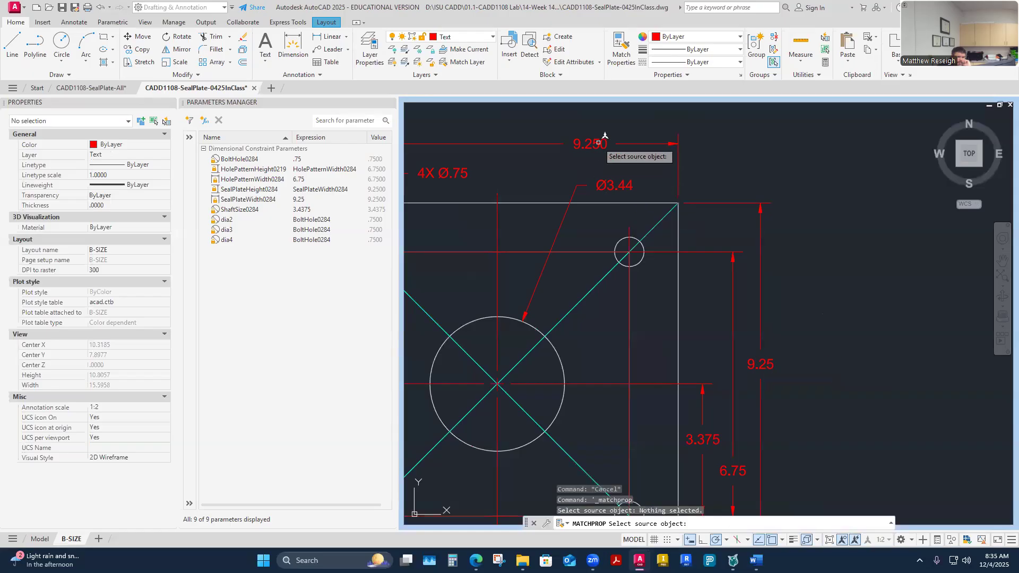
left_click(765, 359)
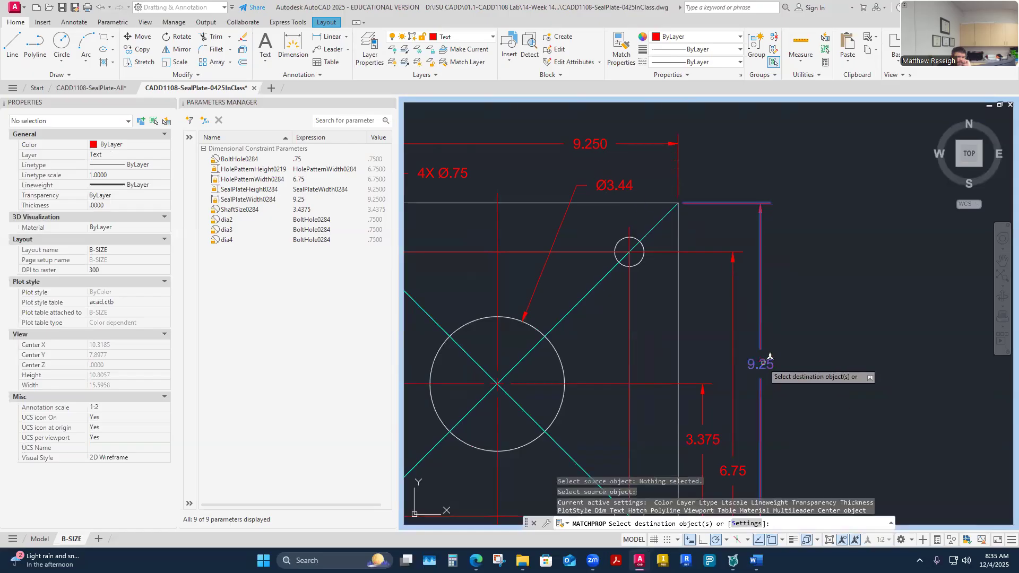
left_click(588, 144)
key("Escape")
- Set the precision of the center hole's diameter dimension to four decimal places (0.0000)
scroll(716, 169, "down", 4)
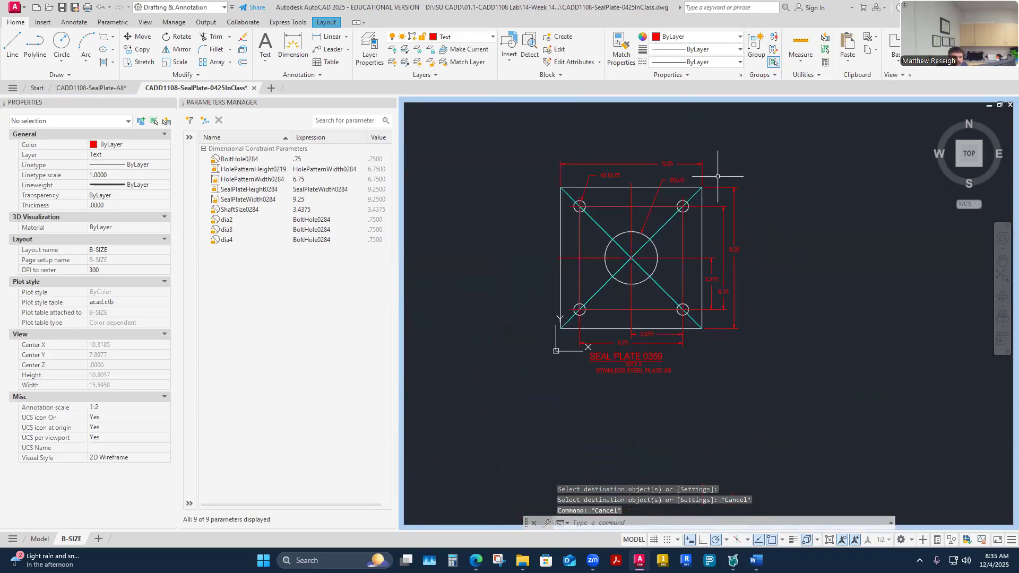
scroll(697, 302, "up", 2)
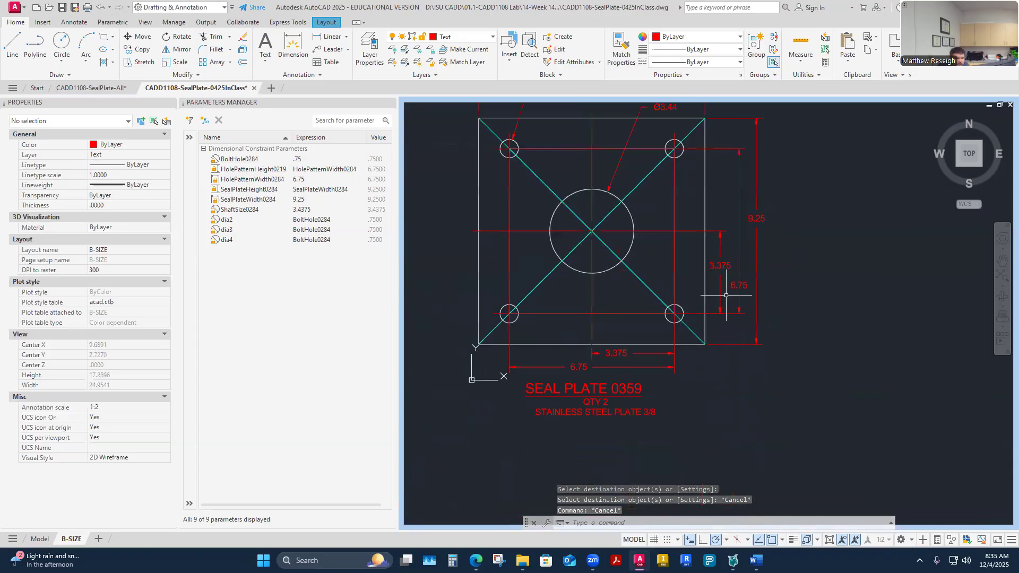
scroll(621, 345, "down", 2)
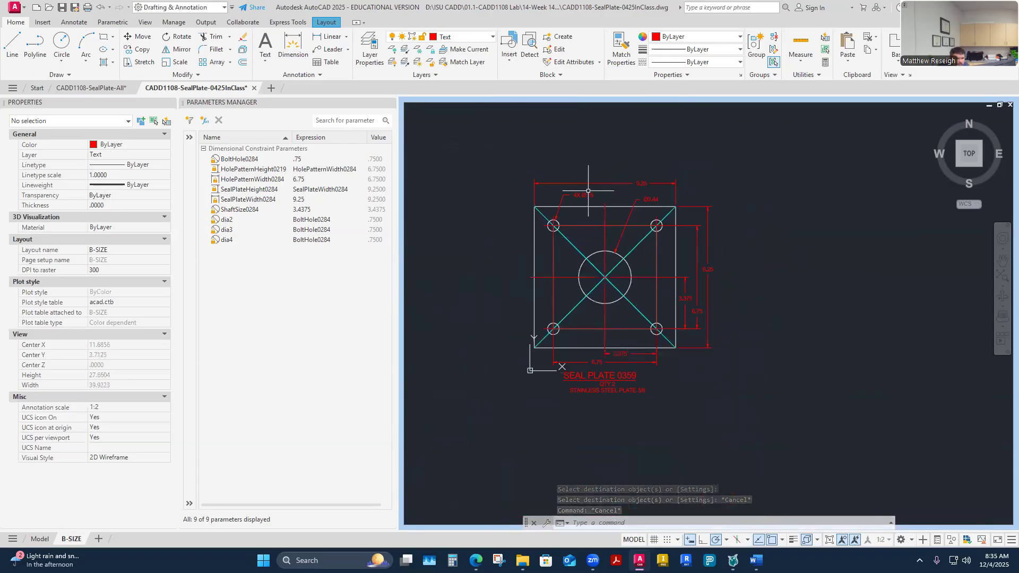
scroll(577, 196, "up", 2)
scroll(713, 201, "up", 4)
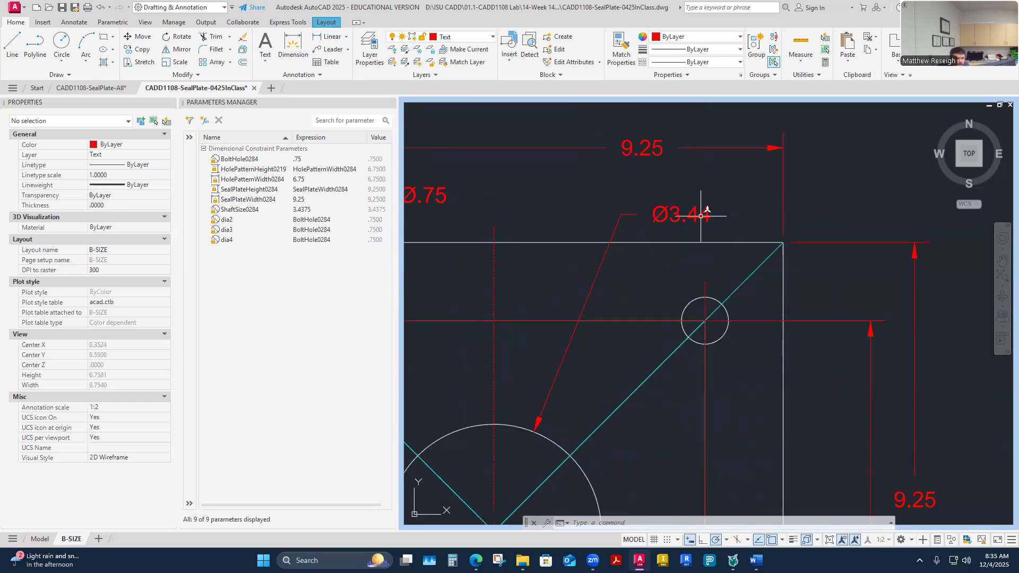
left_click(702, 216)
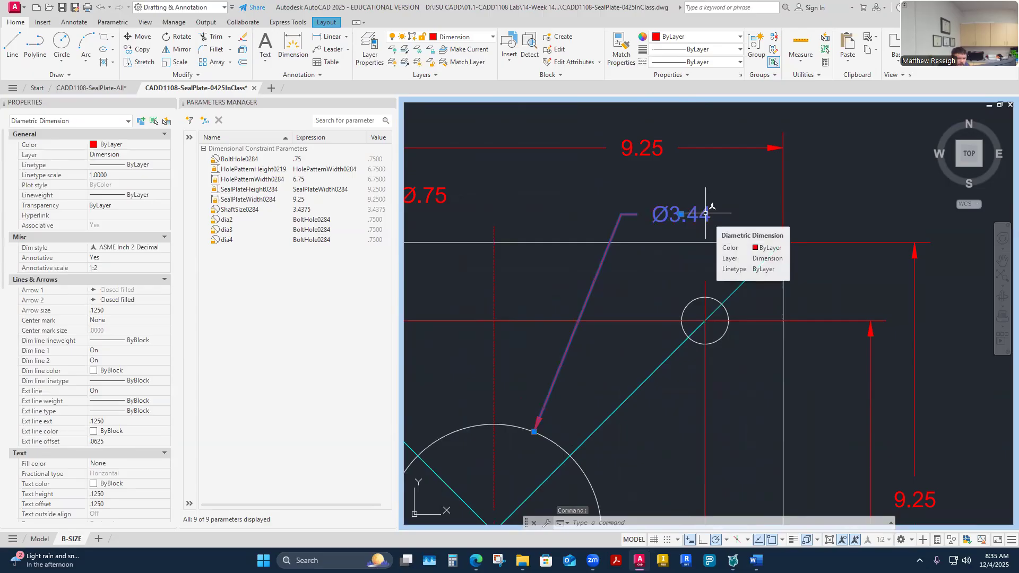
right_click(706, 213)
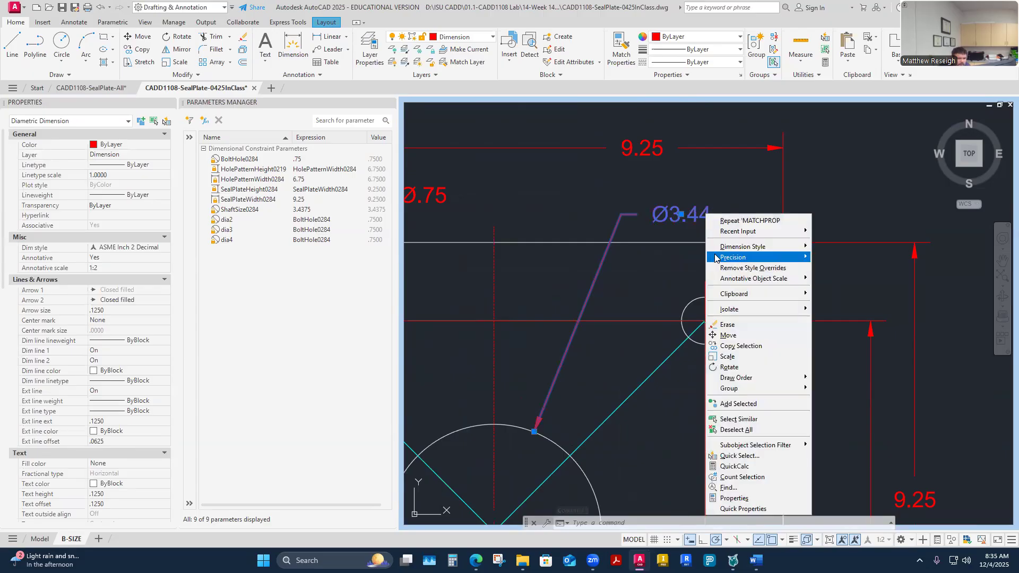
mouse_move(780, 257)
left_click(838, 304)
key("Escape")
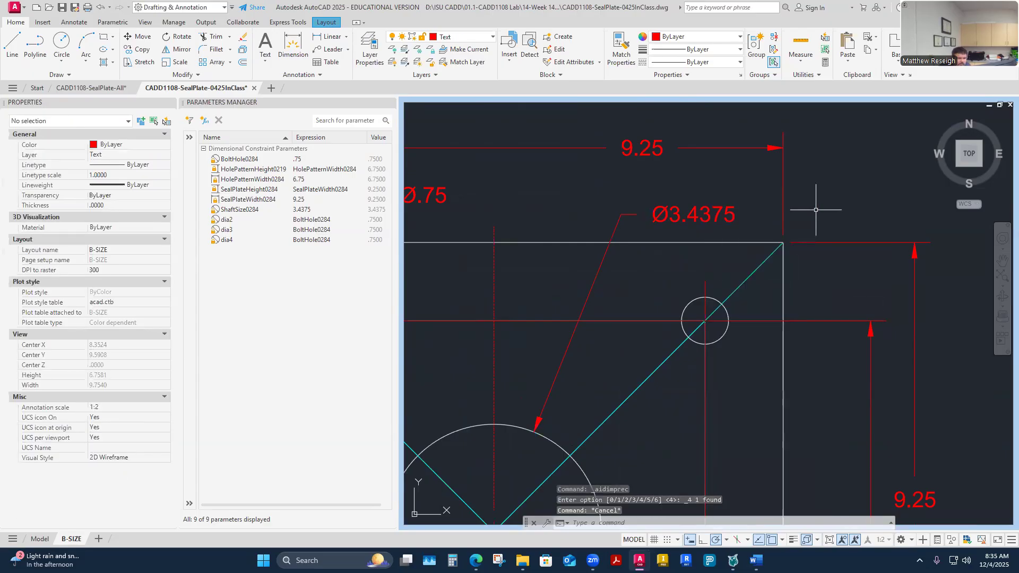
- Change the title text below the plate to SEAL PLATE 0425
scroll(816, 210, "down", 2)
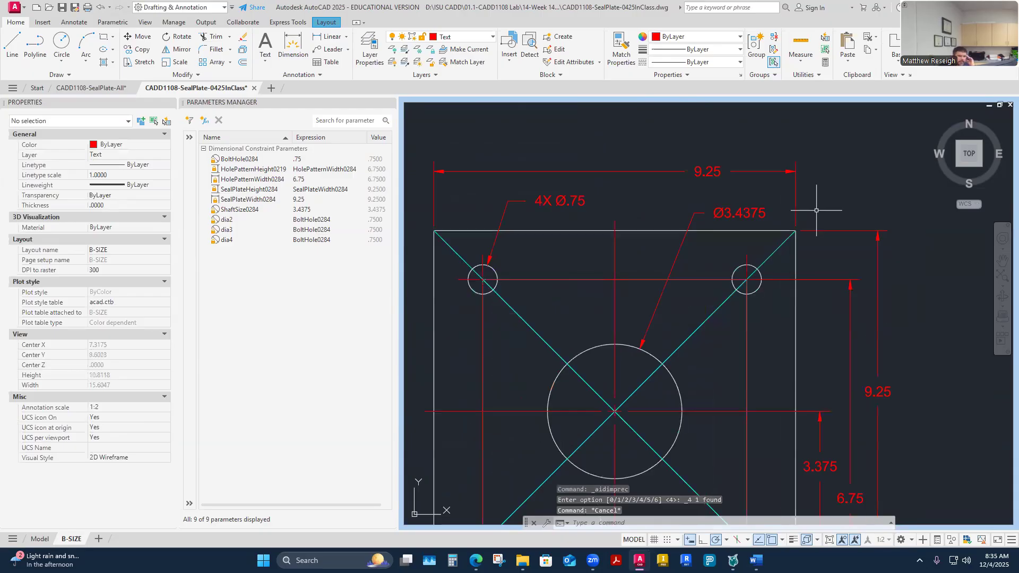
scroll(816, 211, "down", 2)
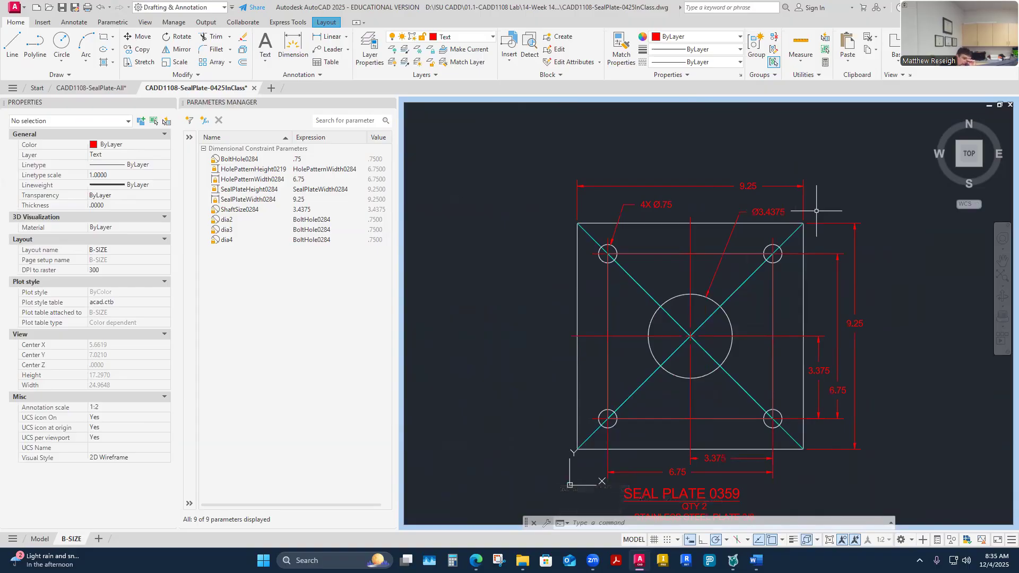
middle_click_drag(793, 314, 810, 223)
scroll(758, 433, "up", 4)
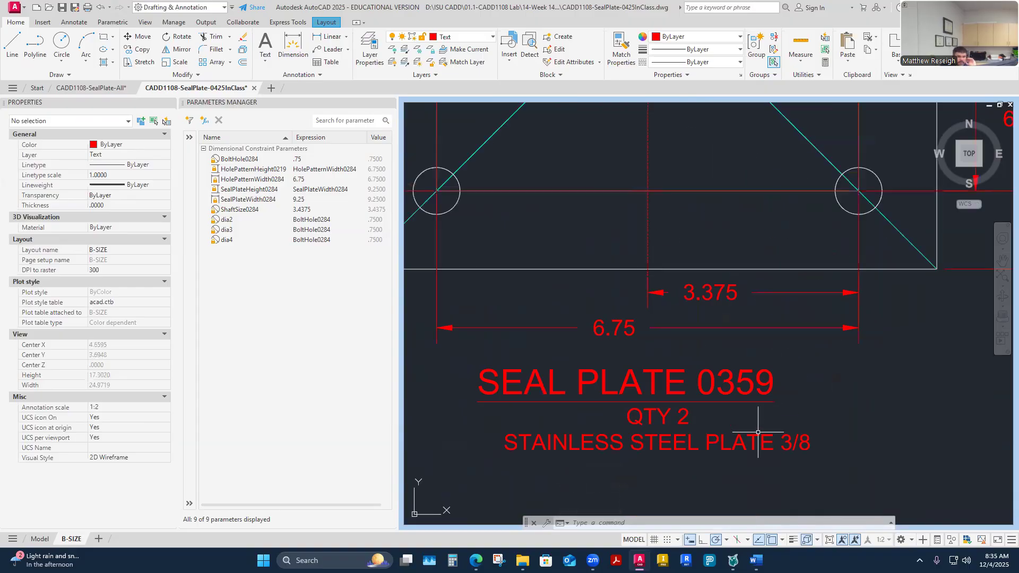
double_click(755, 385)
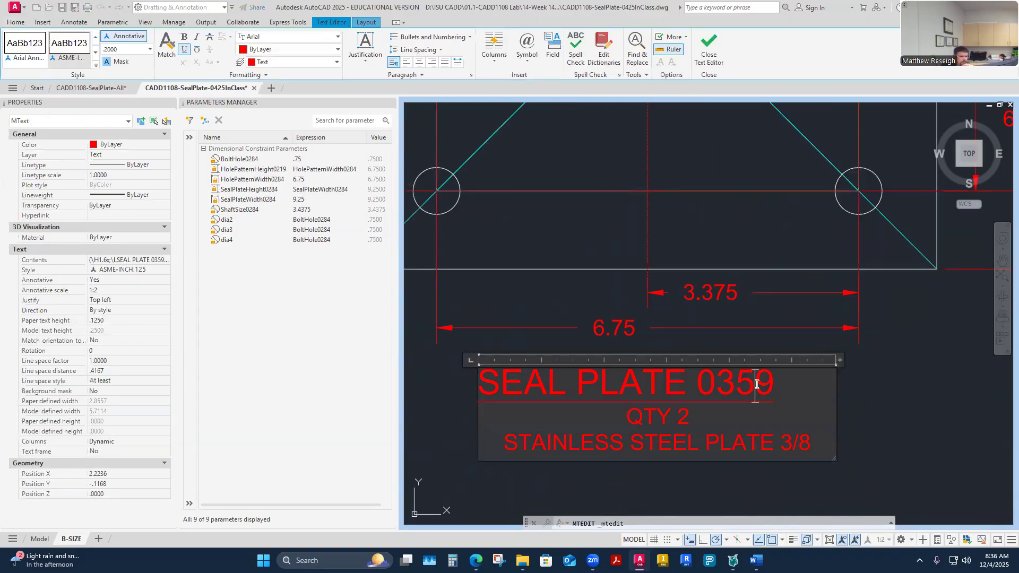
key("BackSpace")
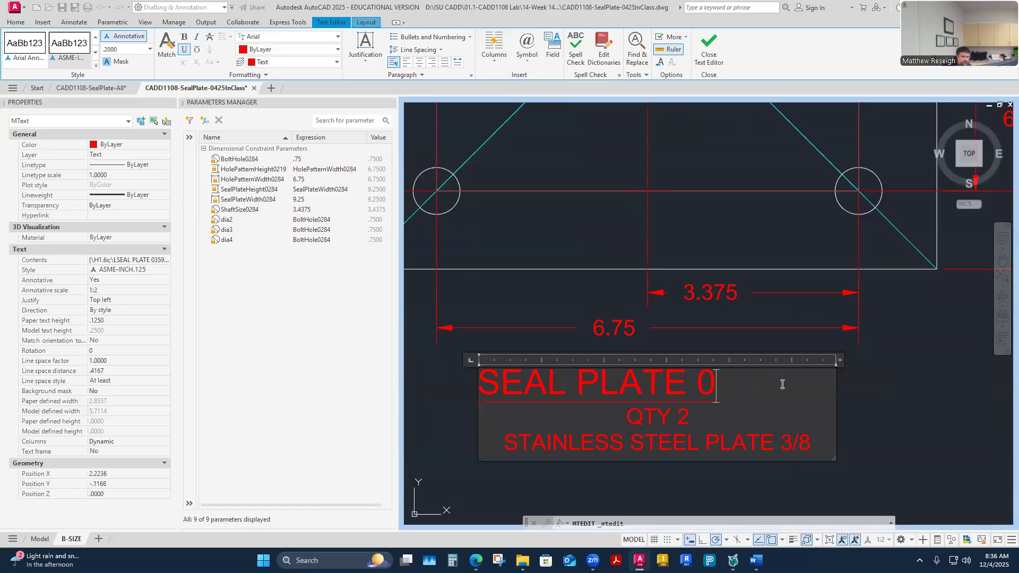
type("425")
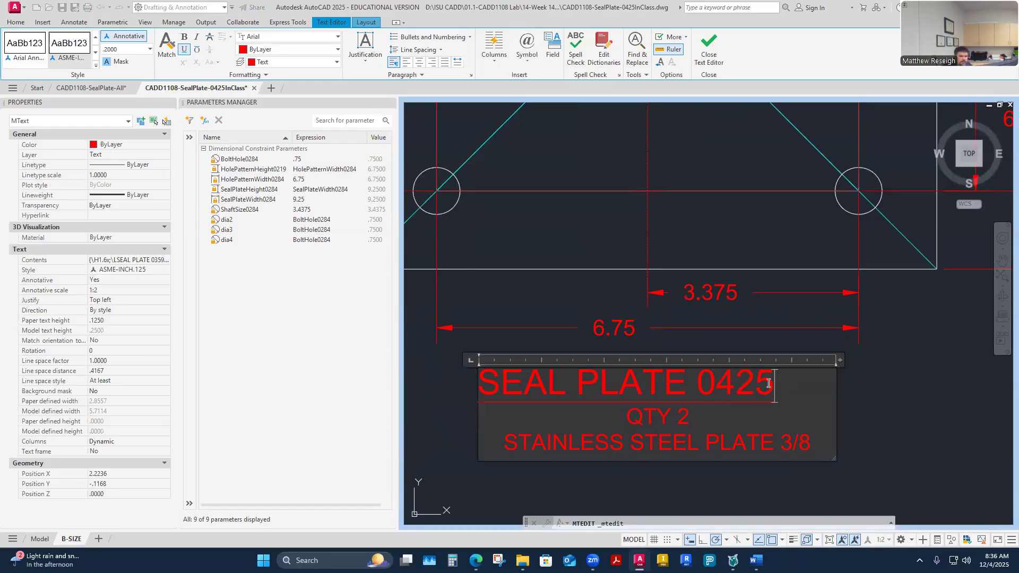
left_click(914, 447)
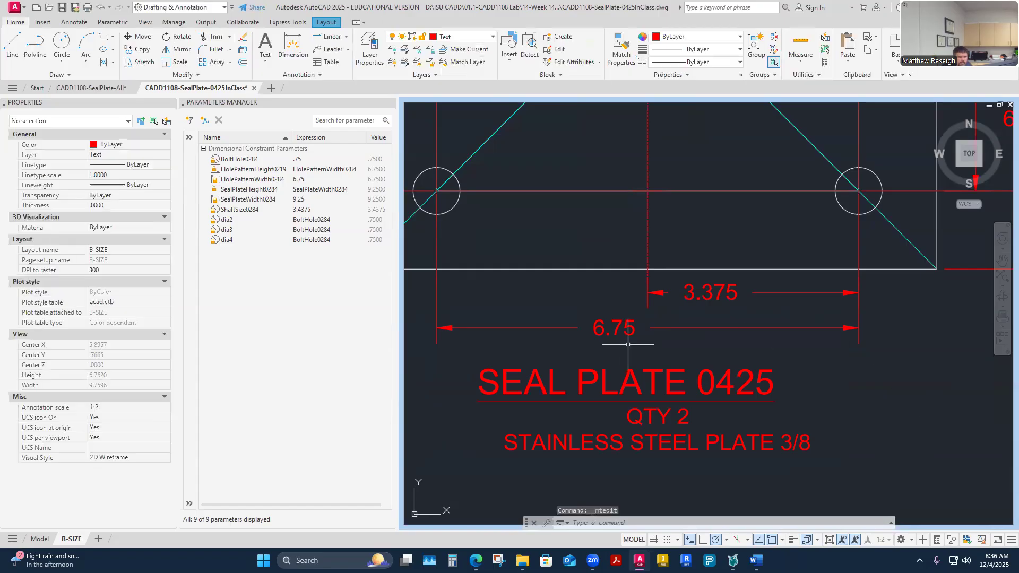
scroll(625, 340, "down", 5)
scroll(631, 263, "up", 4)
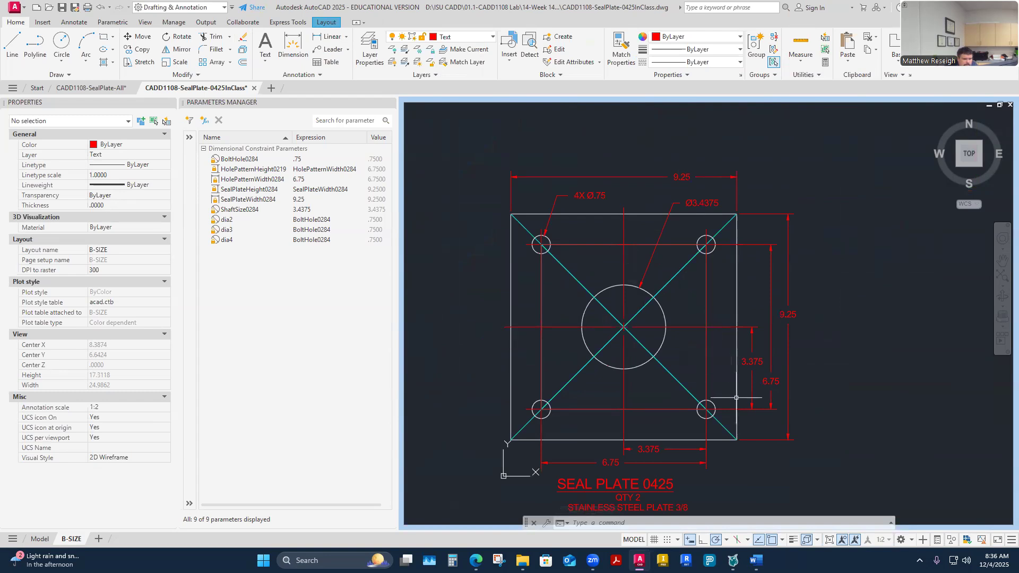
left_click(705, 429)
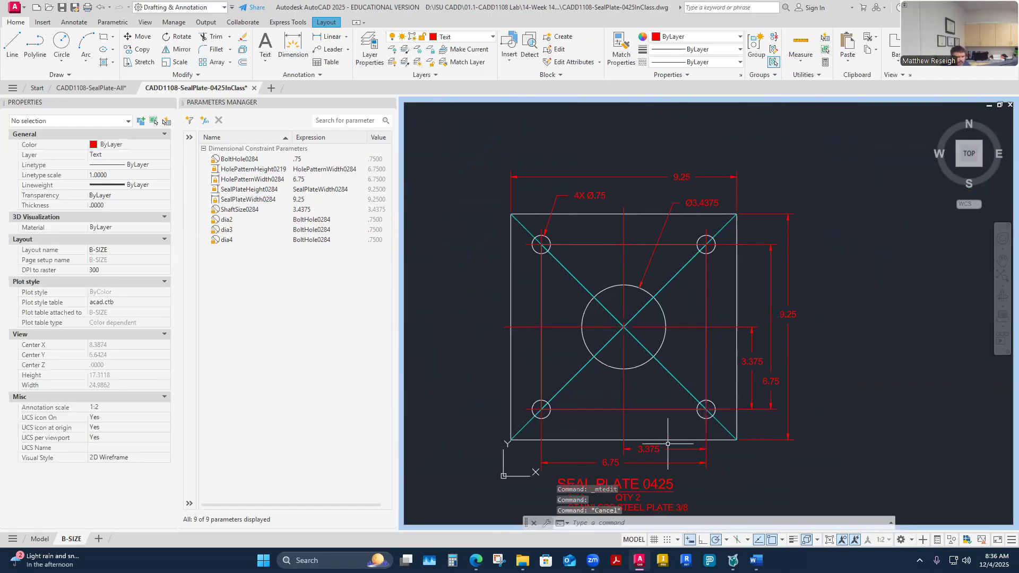
key("Escape")
key("Escape")
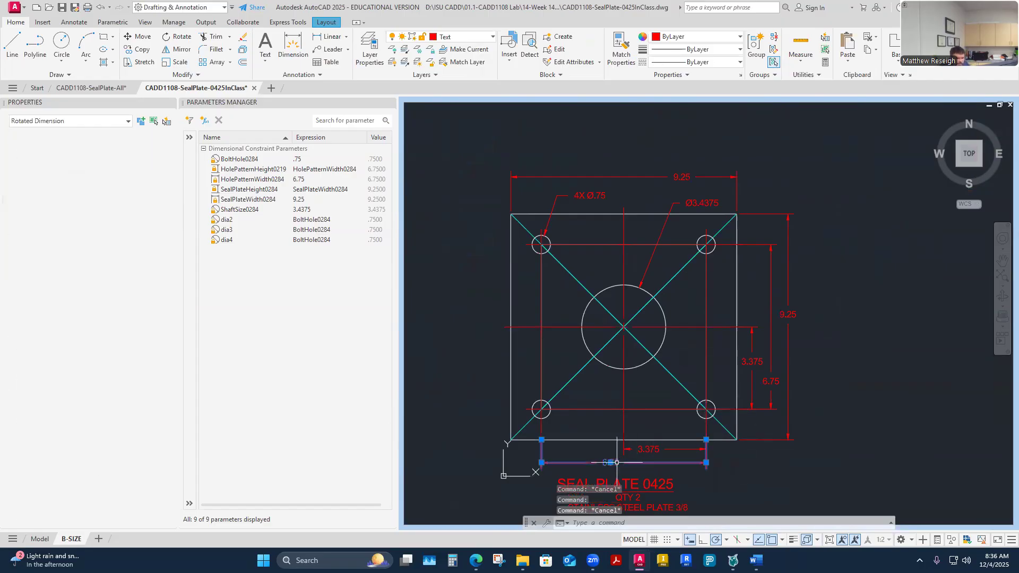
- Return from the maximized viewport to the layout sheet and stretch the viewport's right edge outward past the overall height dimension
left_click(829, 540)
scroll(481, 209, "up", 2)
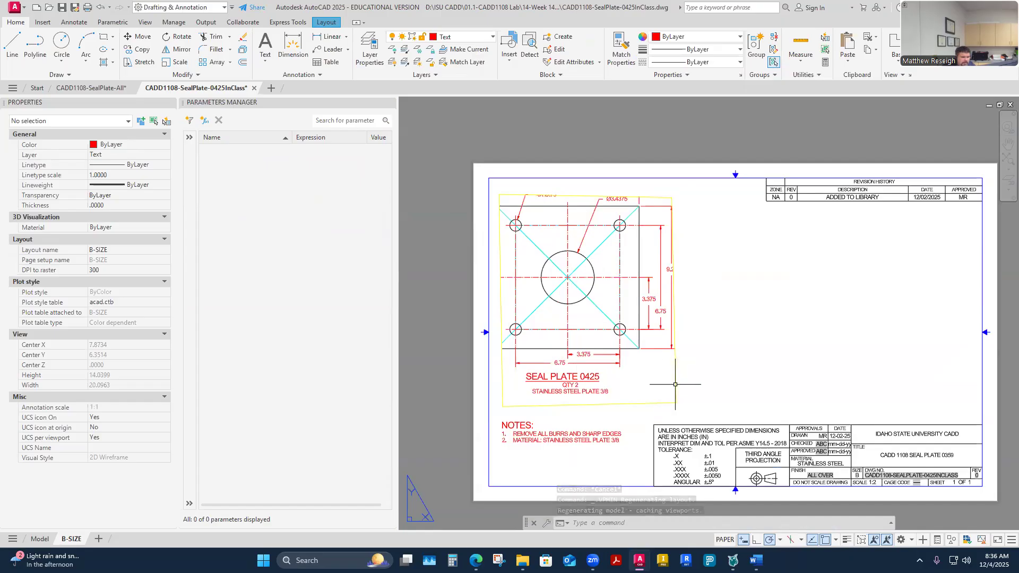
left_click(675, 365)
left_click(674, 300)
left_click(700, 293)
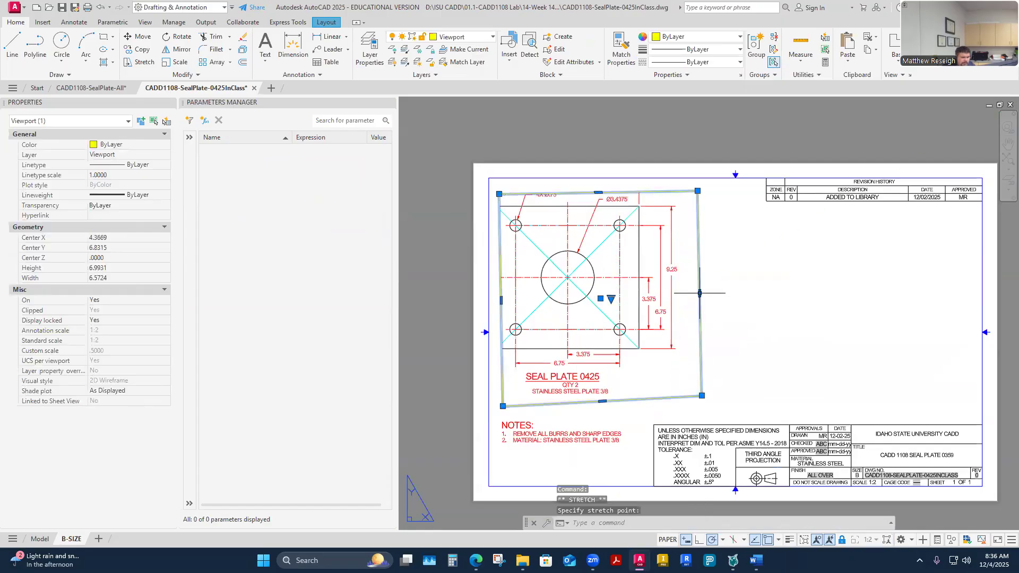
- Stretch the viewport's upper edge to the sheet border to include the overall width dimension, and move the whole viewport slightly down
left_click(597, 191)
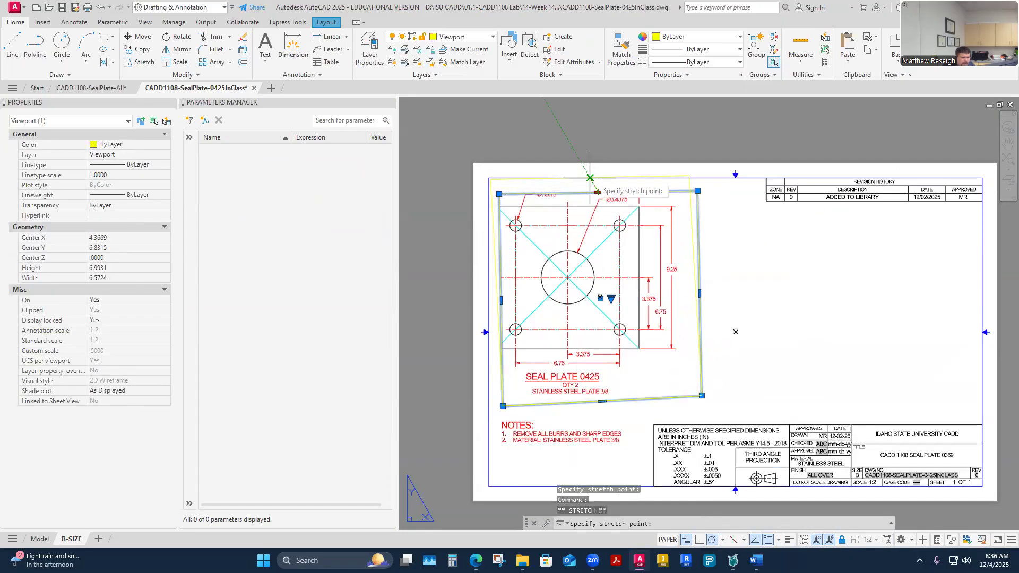
left_click(590, 178)
scroll(495, 170, "up", 4)
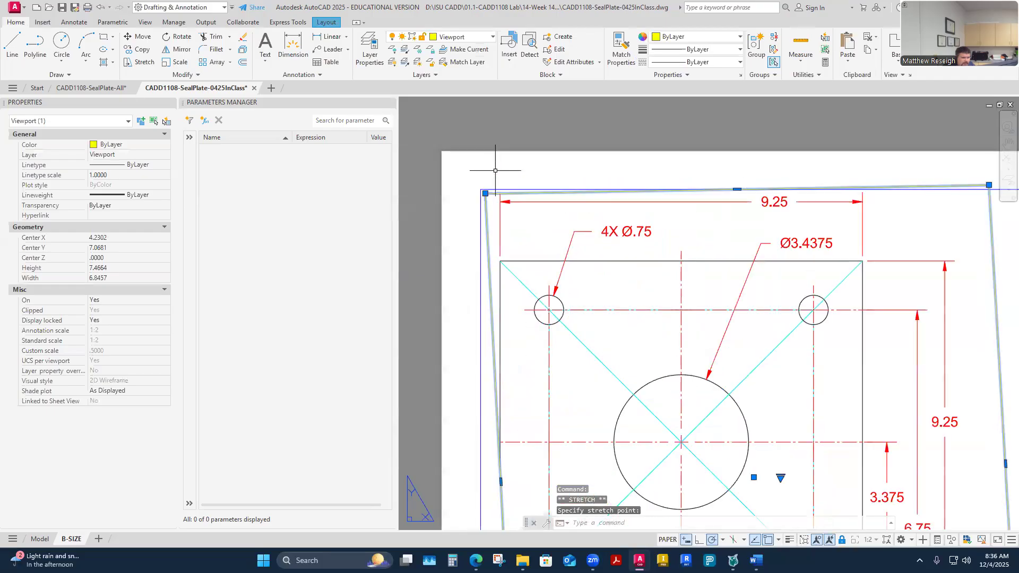
scroll(495, 170, "down", 4)
left_click(599, 292)
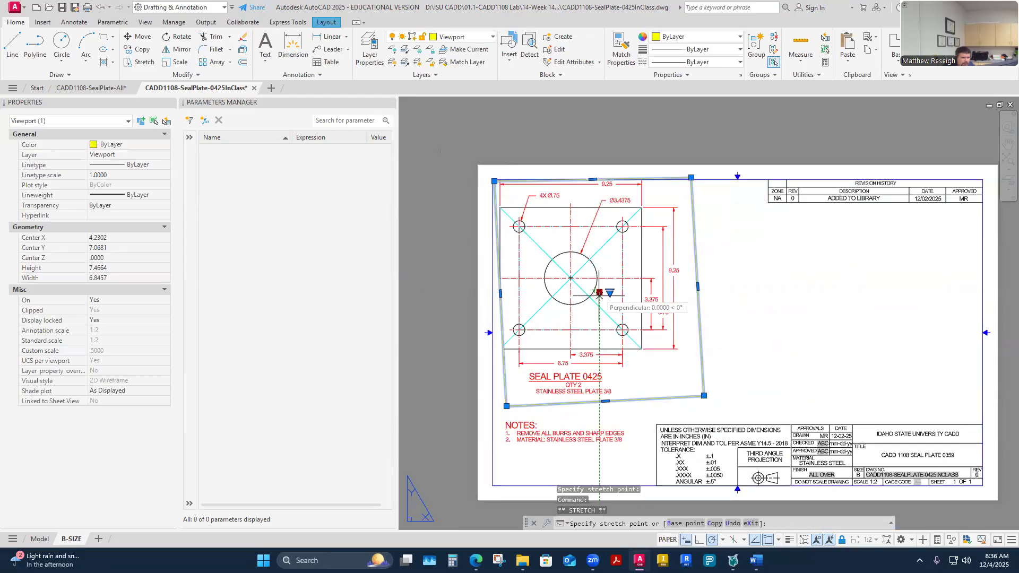
left_click(599, 305)
- Stretch the viewport's lower-left corner slightly outward and up, clear of the NOTES heading
left_click(507, 420)
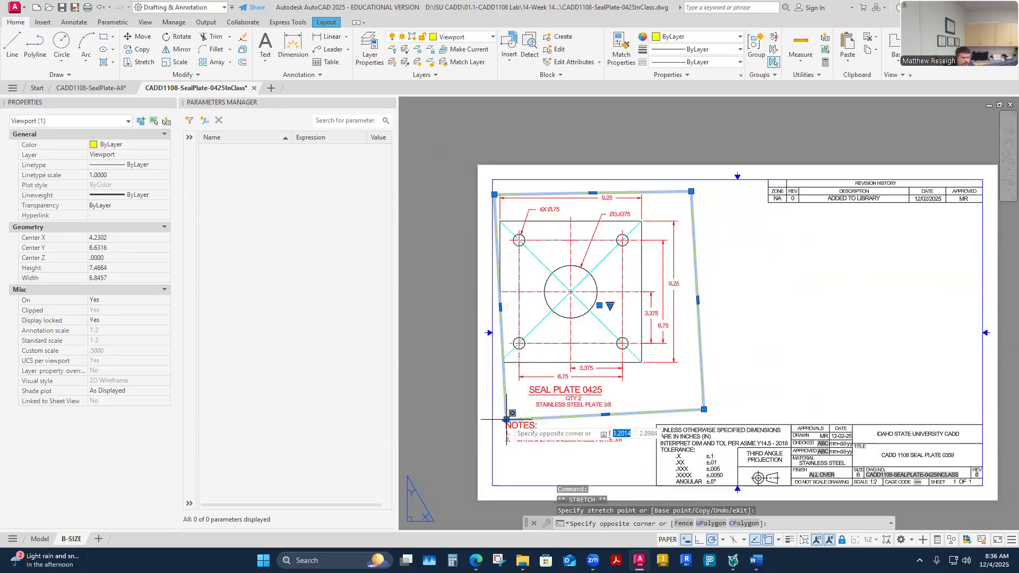
left_click(503, 413)
left_click(507, 419)
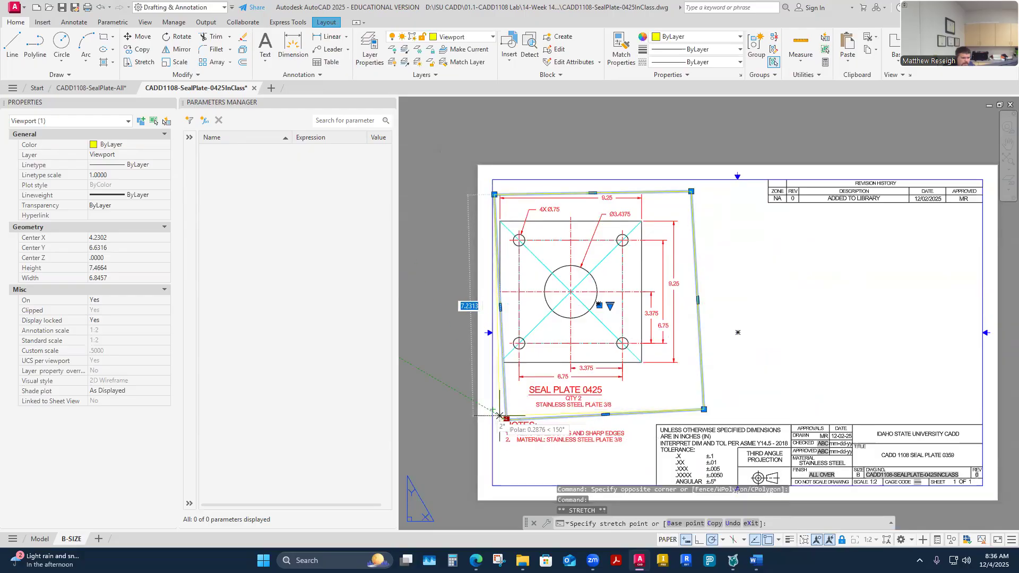
left_click(502, 417)
mouse_move(501, 417)
key("Escape")
- Stretch the viewport's lower-right corner inward and slightly down to straighten its right and lower edges
scroll(640, 419, "up", 2)
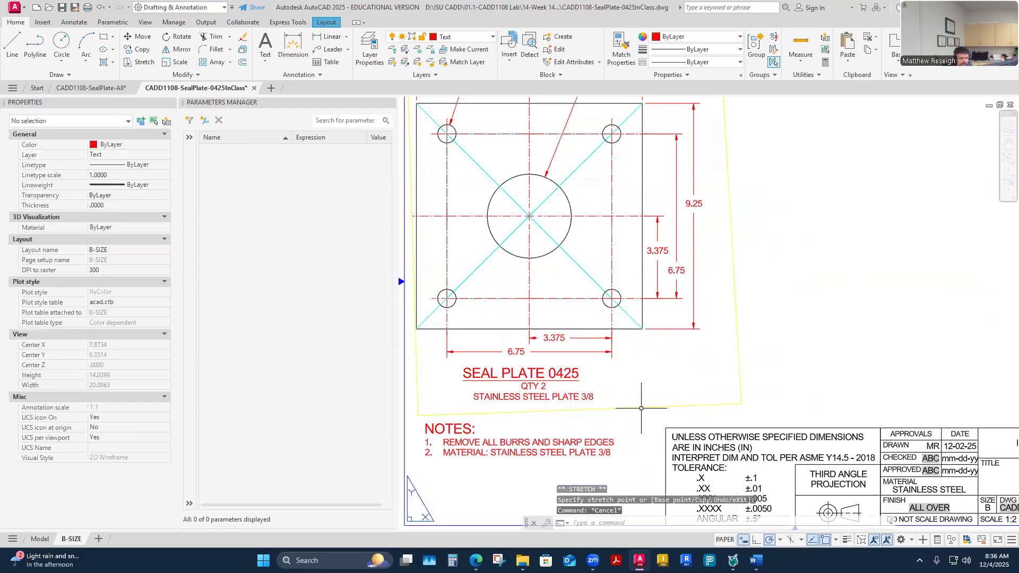
left_click(641, 409)
left_click(741, 404)
left_click(722, 415)
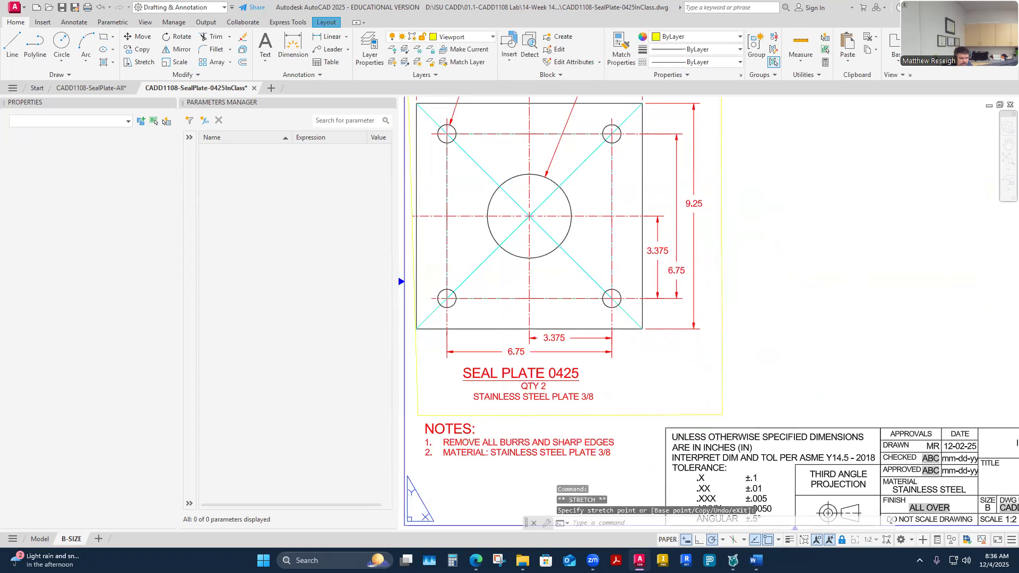
key("Escape")
- Stretch the viewport's upper-left corner upward, closer to the sheet border and clear of the overall width dimension
scroll(637, 298, "down", 3)
scroll(578, 189, "up", 3)
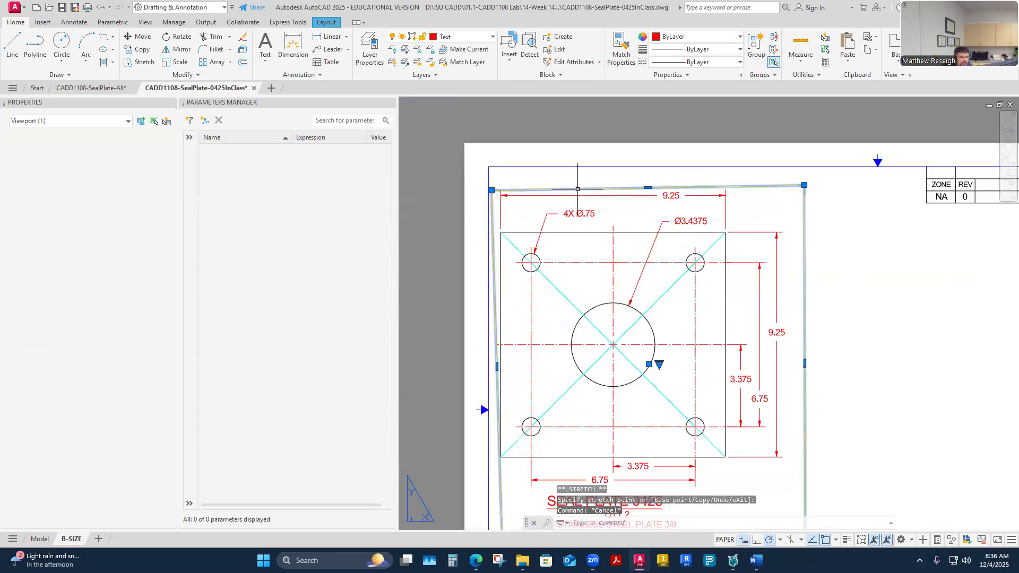
left_click(491, 189)
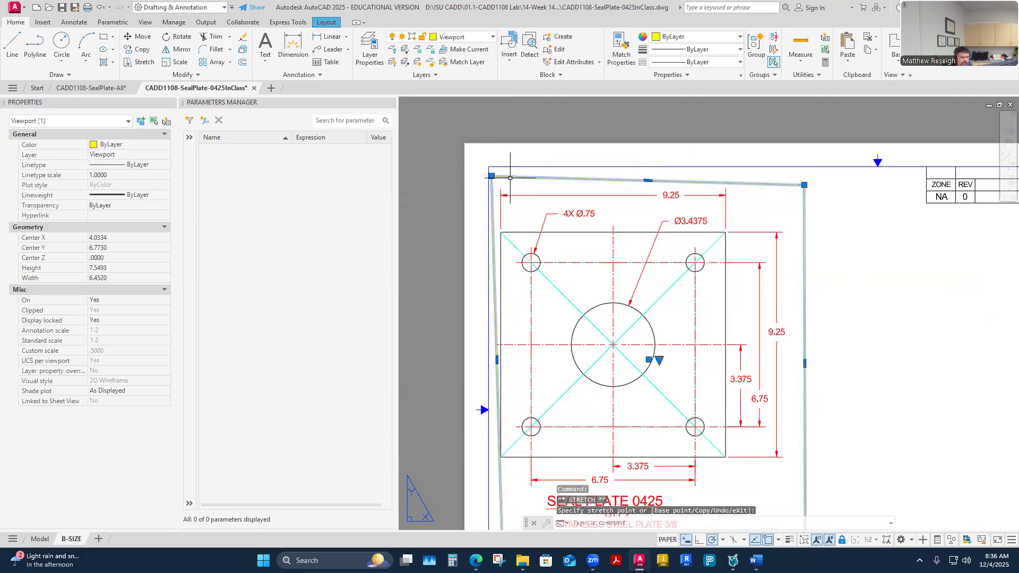
key("Escape")
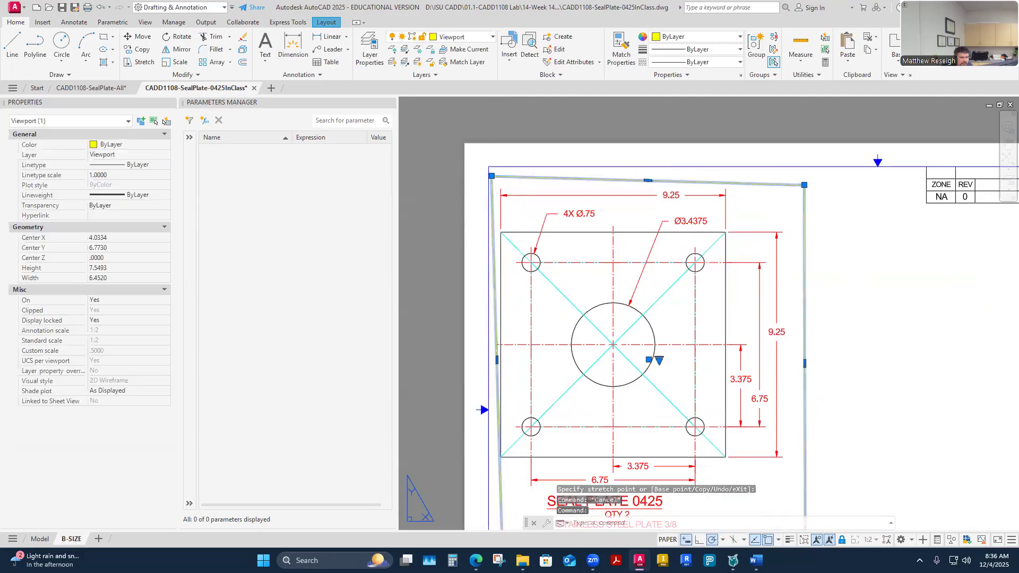
- Stretch the viewport's upper-right corner slightly up and inward to level the upper edge, and move its left edge outward to the sheet border
left_click(805, 185)
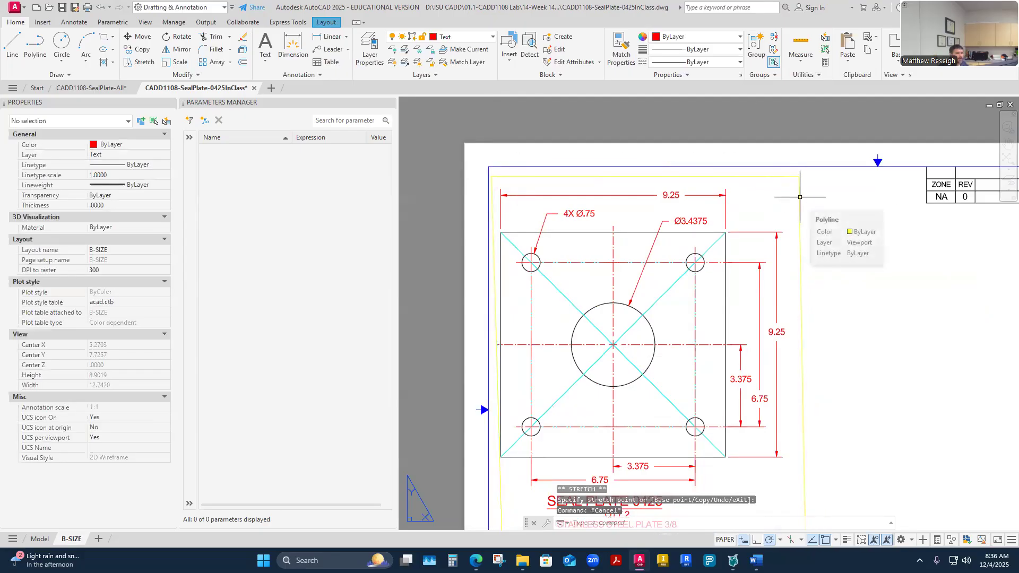
scroll(496, 217, "up", 4)
left_click(497, 216)
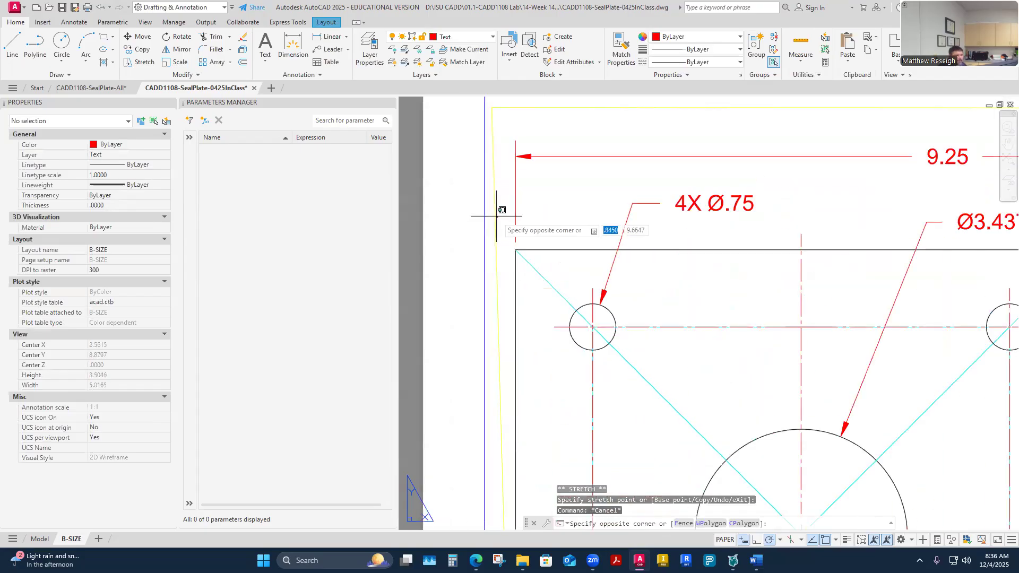
left_click(501, 212)
scroll(504, 361, "down", 3)
scroll(512, 362, "up", 2)
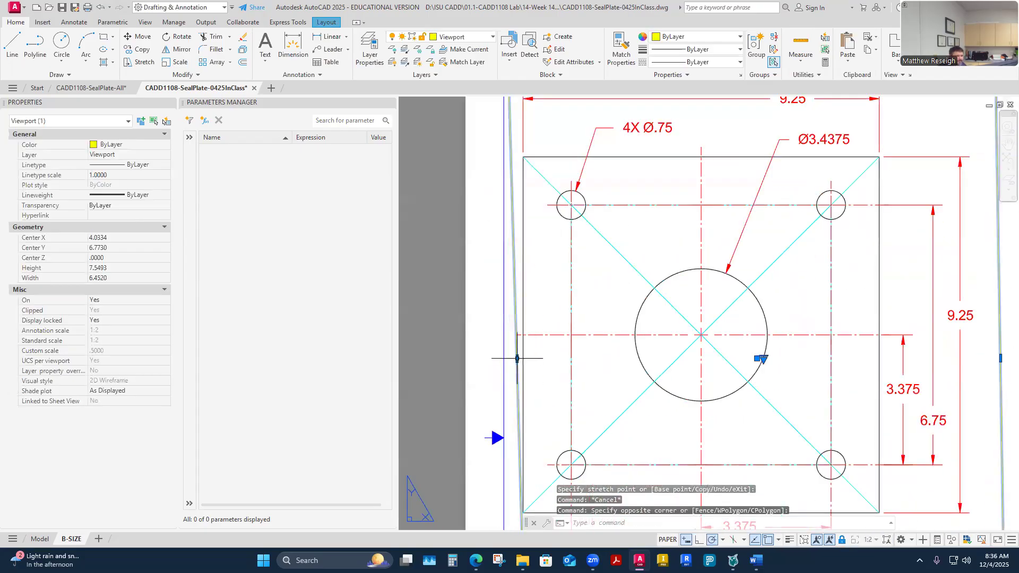
left_click(517, 359)
left_click(504, 372)
scroll(507, 382, "down", 3)
scroll(519, 414, "up", 2)
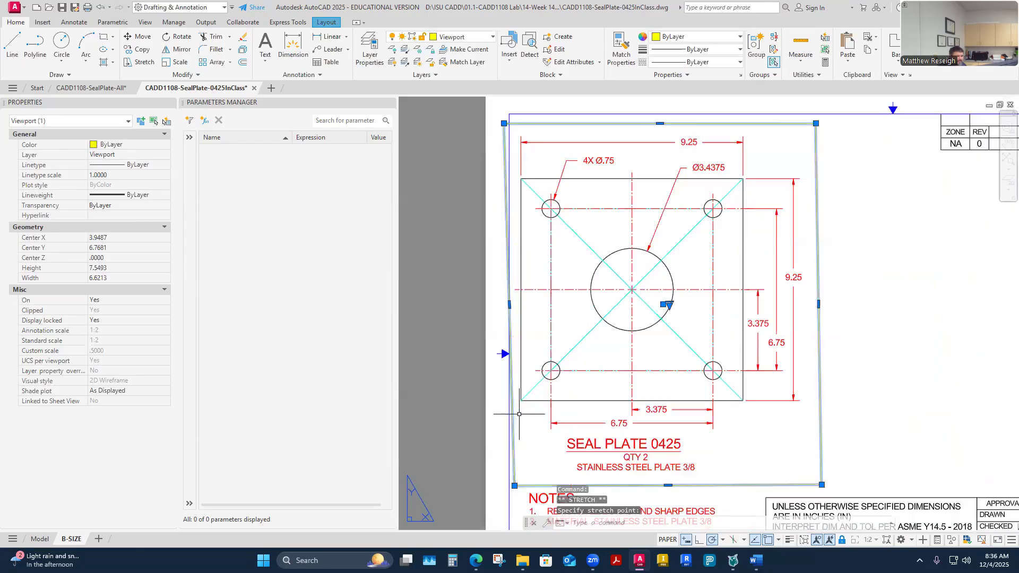
scroll(526, 377, "up", 1)
key("Escape")
key("Escape")
- Change the title block's TITLE attribute to CADD 1108 SEAL PLATE 0425
scroll(626, 382, "down", 3)
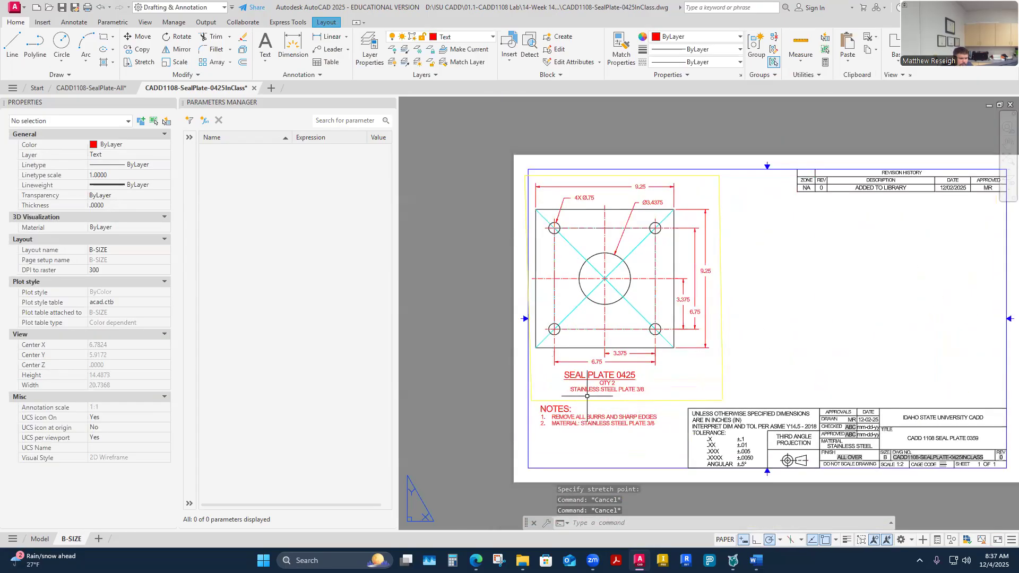
scroll(586, 396, "down", 5)
scroll(720, 418, "up", 5)
scroll(581, 390, "down", 5)
scroll(528, 388, "up", 5)
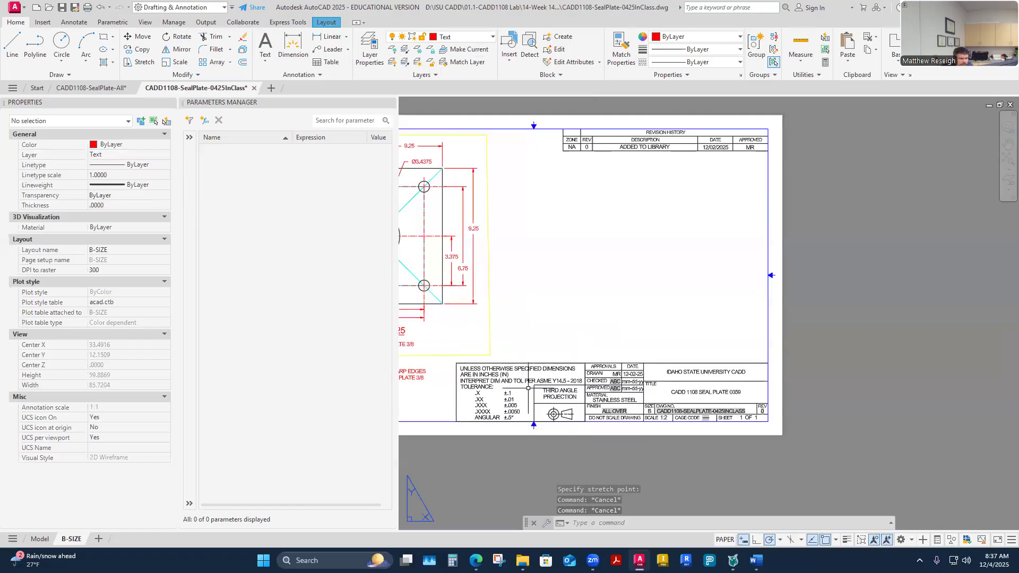
double_click(661, 385)
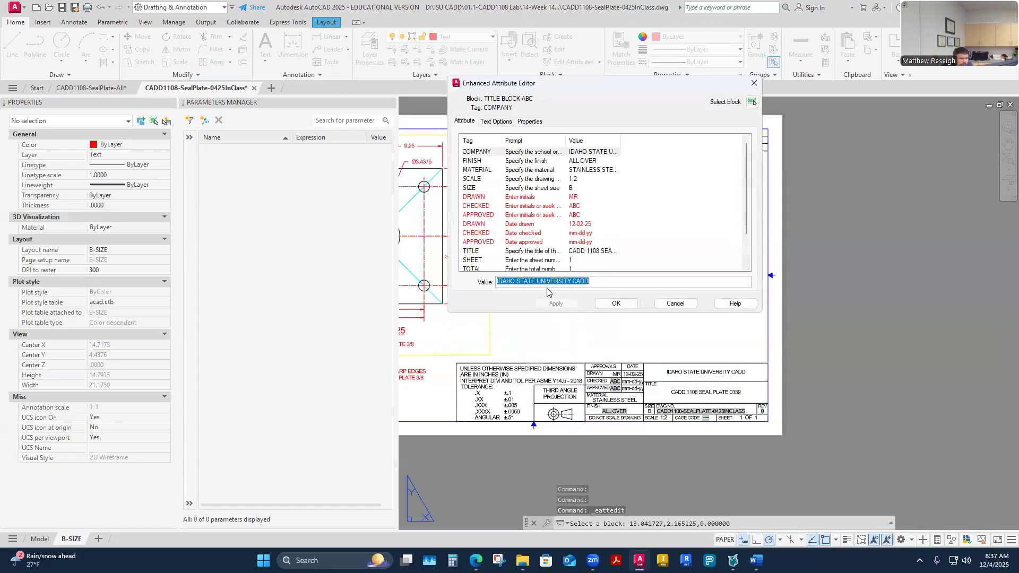
scroll(578, 243, "down", 2)
left_click(581, 221)
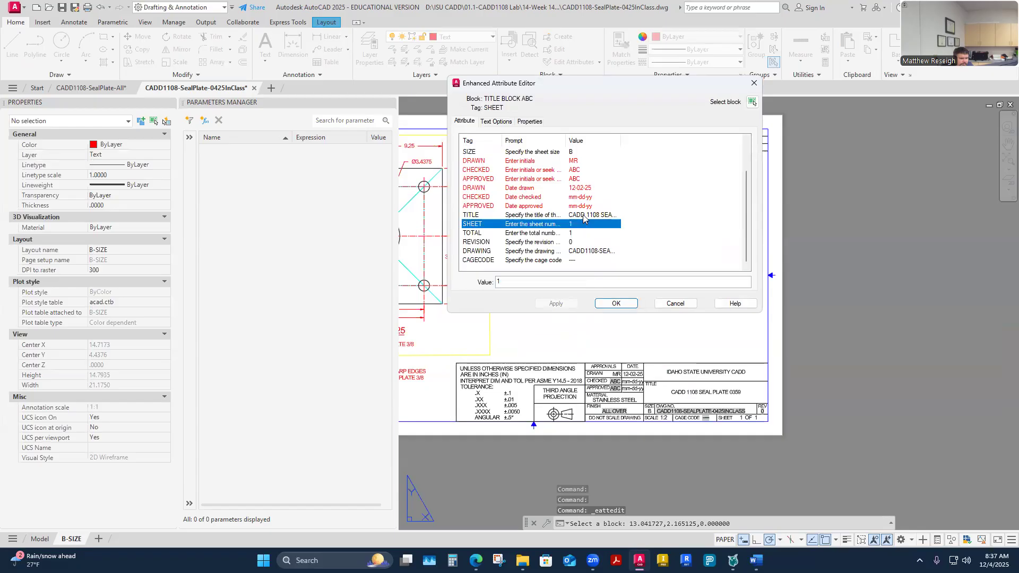
left_click(585, 216)
left_click(581, 280)
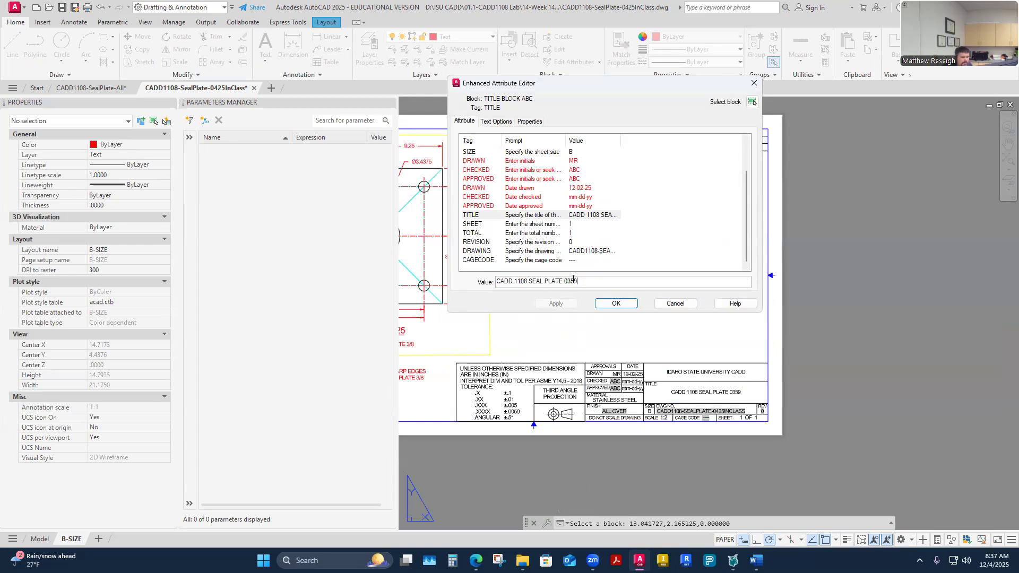
key("BackSpace")
type("425")
key("Return")
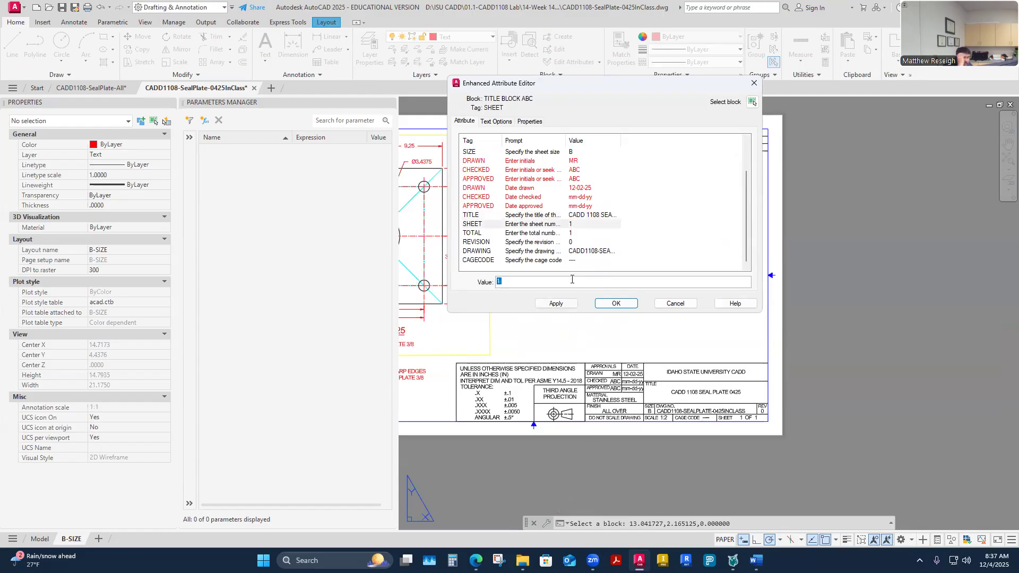
left_click(556, 303)
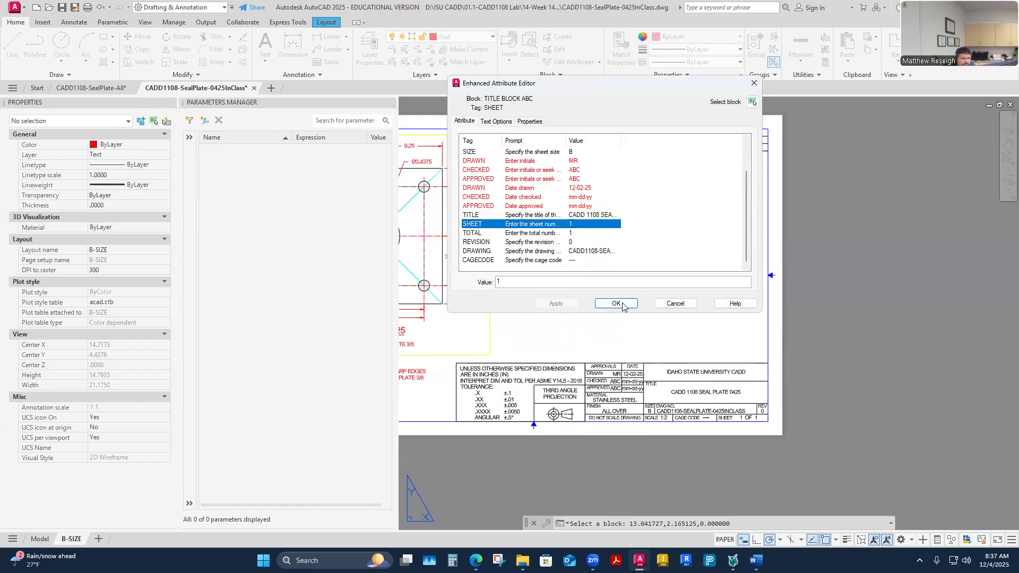
left_click(616, 304)
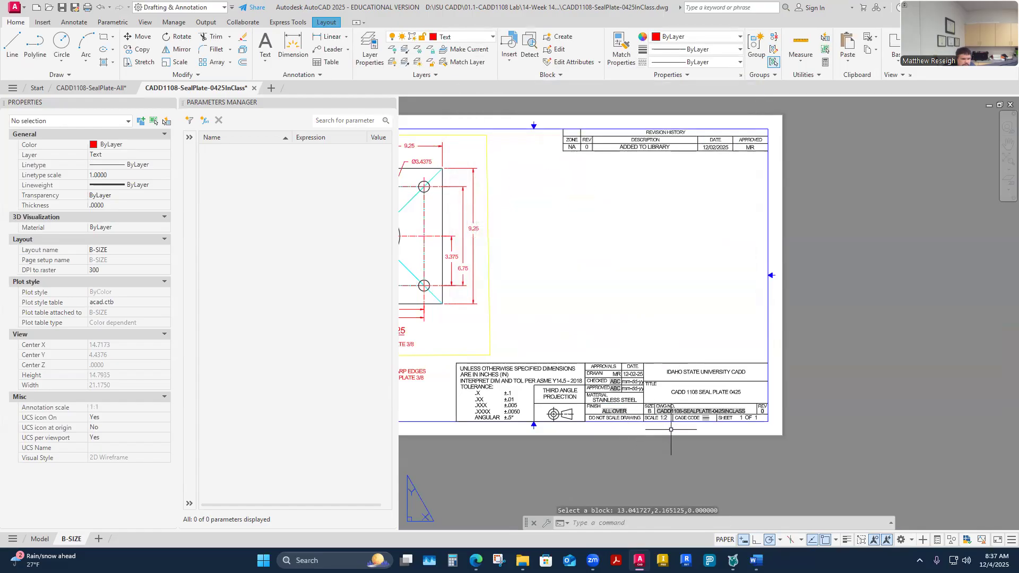
- Move the whole viewport slightly right so its left edge sits inside the sheet border
scroll(685, 428, "down", 4)
scroll(580, 370, "up", 4)
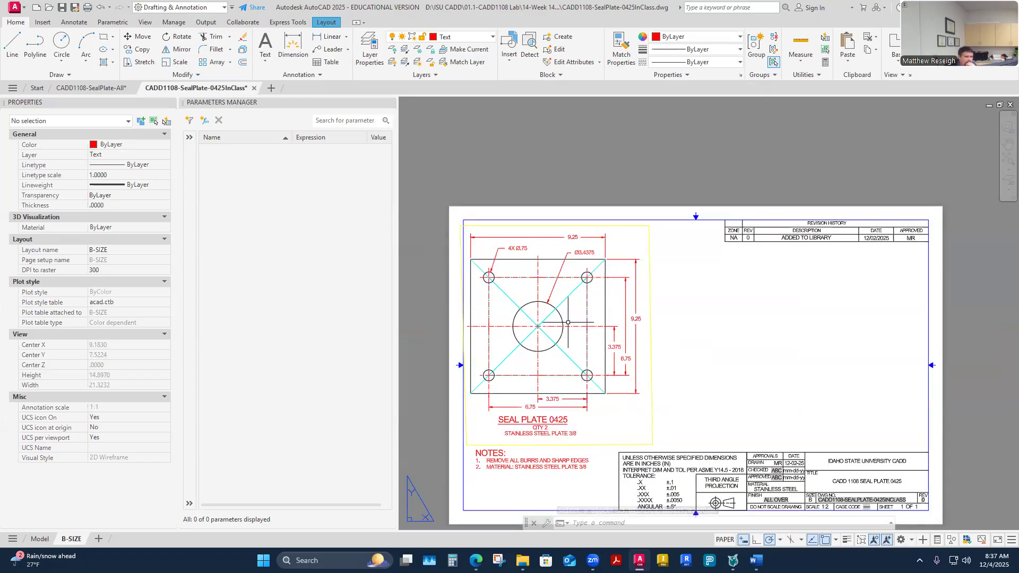
left_click(622, 446)
left_click(618, 444)
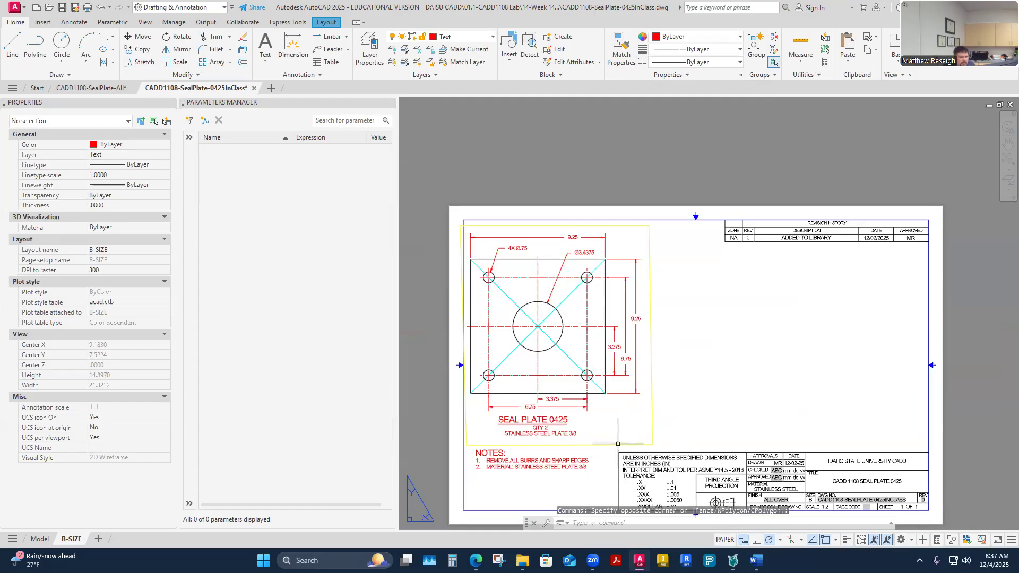
key("Escape")
key("Escape")
left_click(611, 445)
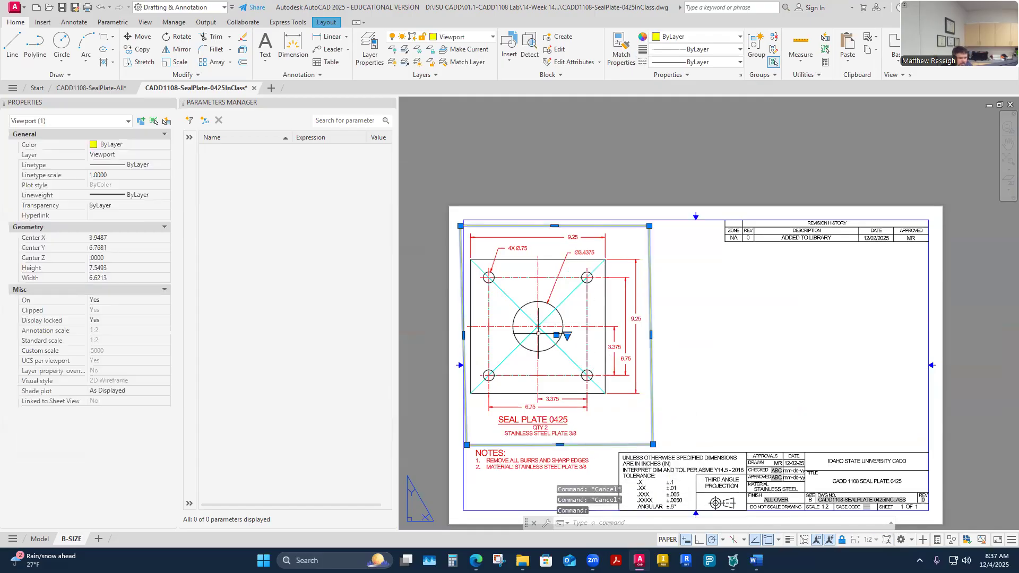
left_click(556, 336)
left_click(567, 335)
key("Escape")
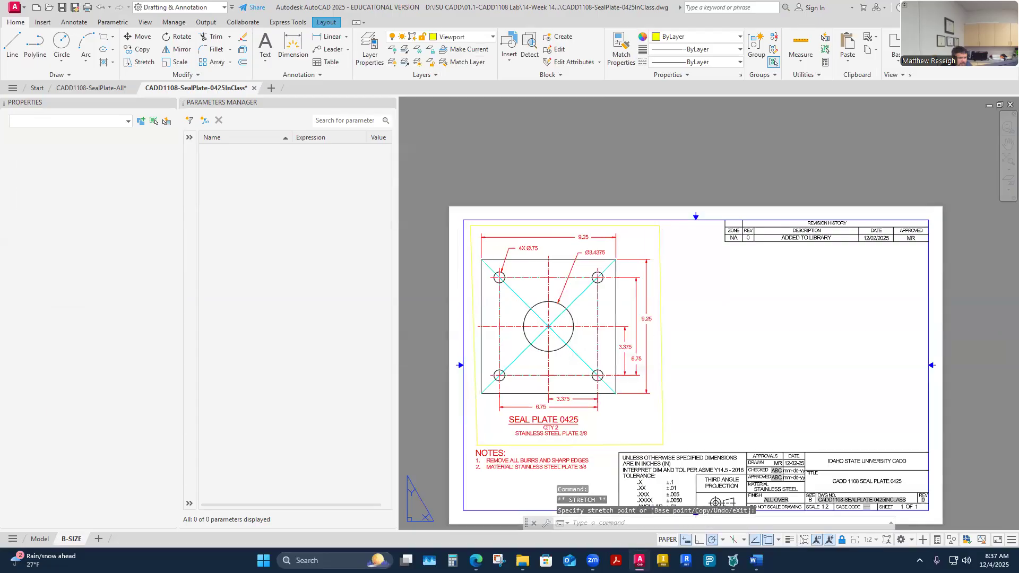
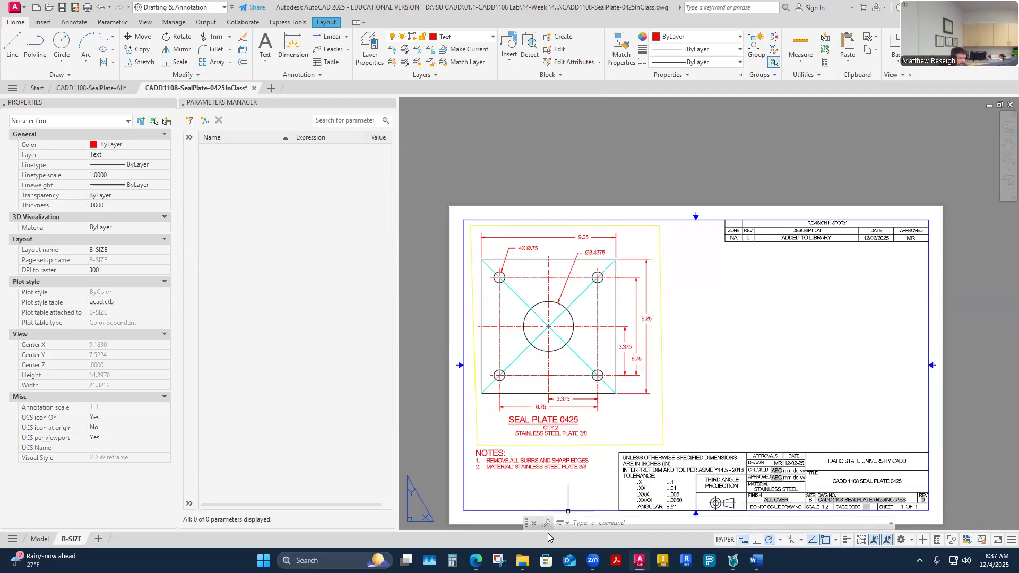
- Check the finished 0425 sheet and save the drawing
scroll(537, 247, "up", 2)
scroll(537, 249, "down", 4)
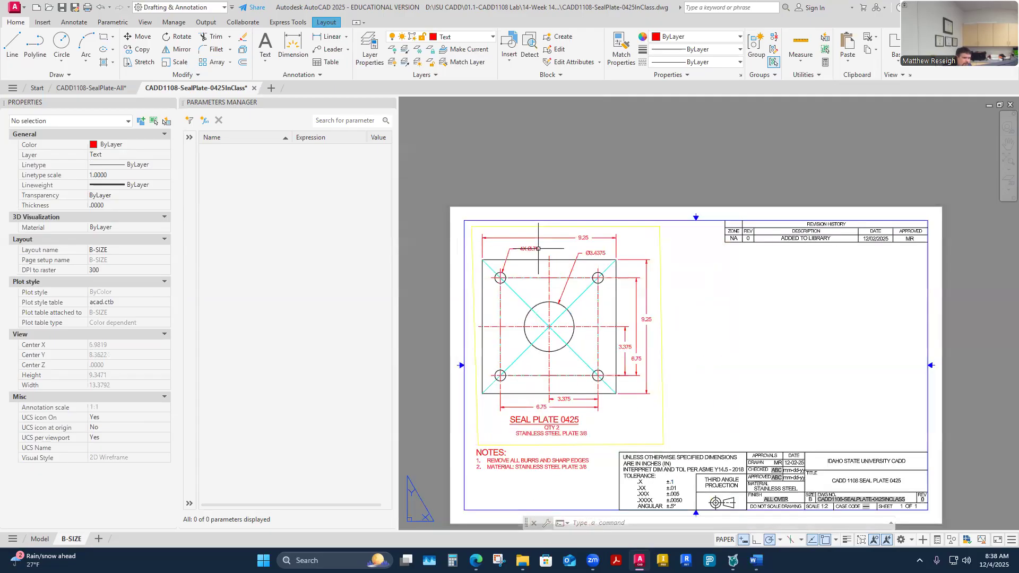
scroll(533, 281, "up", 3)
scroll(525, 322, "up", 2)
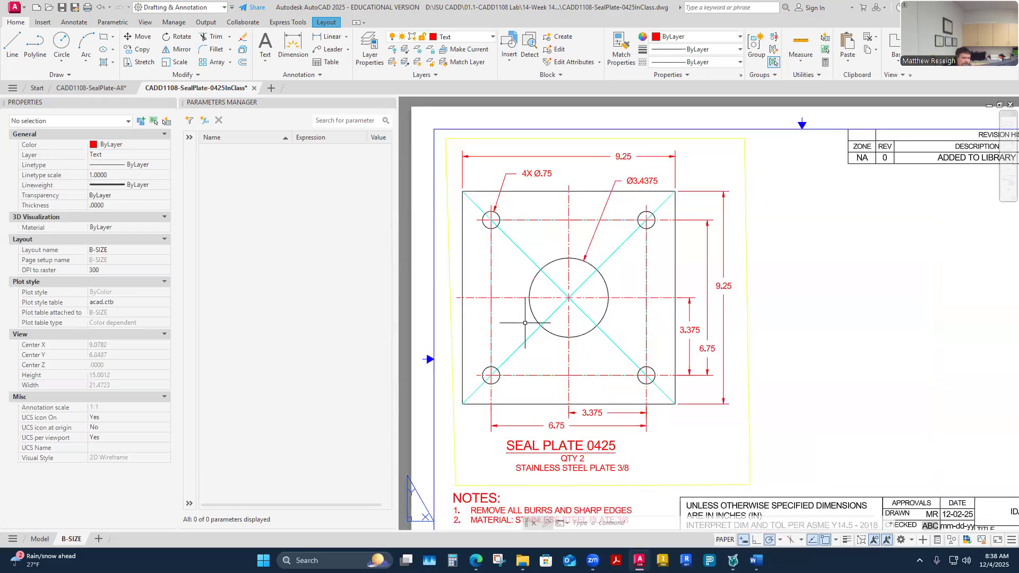
scroll(525, 322, "down", 2)
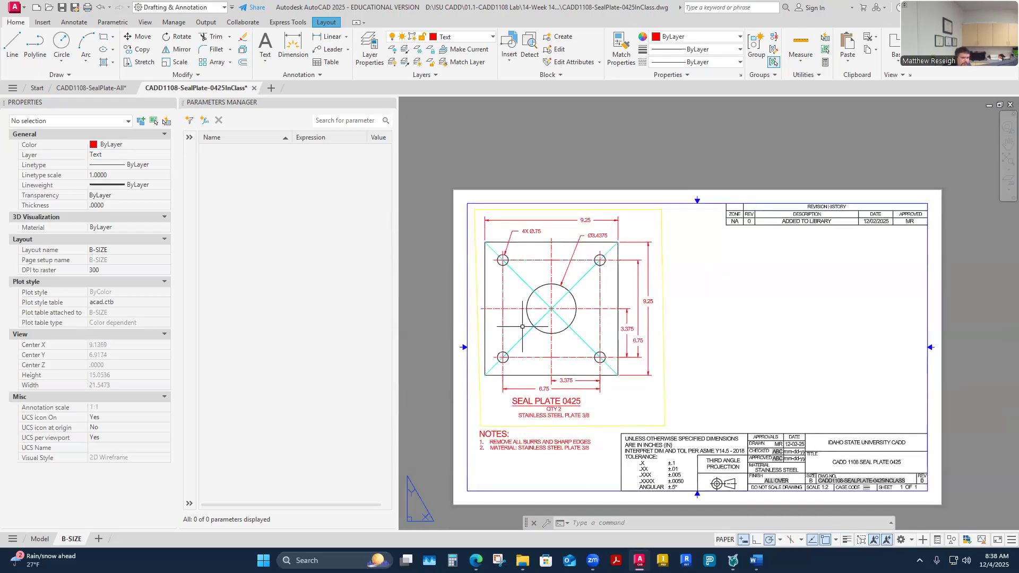
left_click(64, 9)
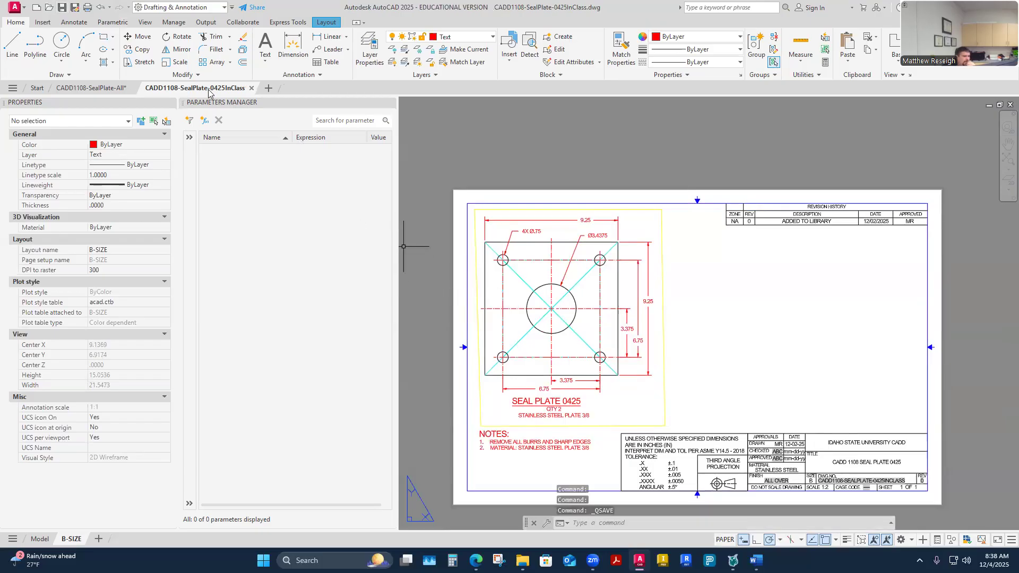
- Open the CADD1108-SealPlate-0359InClass drawing from the CADD 1108 Seal Plate In Class folder in File Explorer
mouse_move(222, 92)
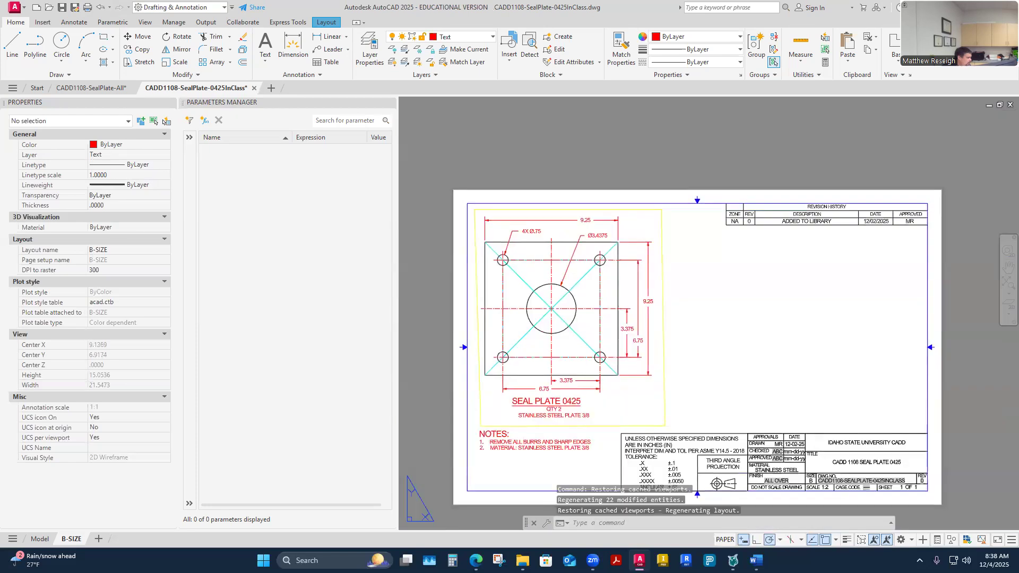
left_click(523, 561)
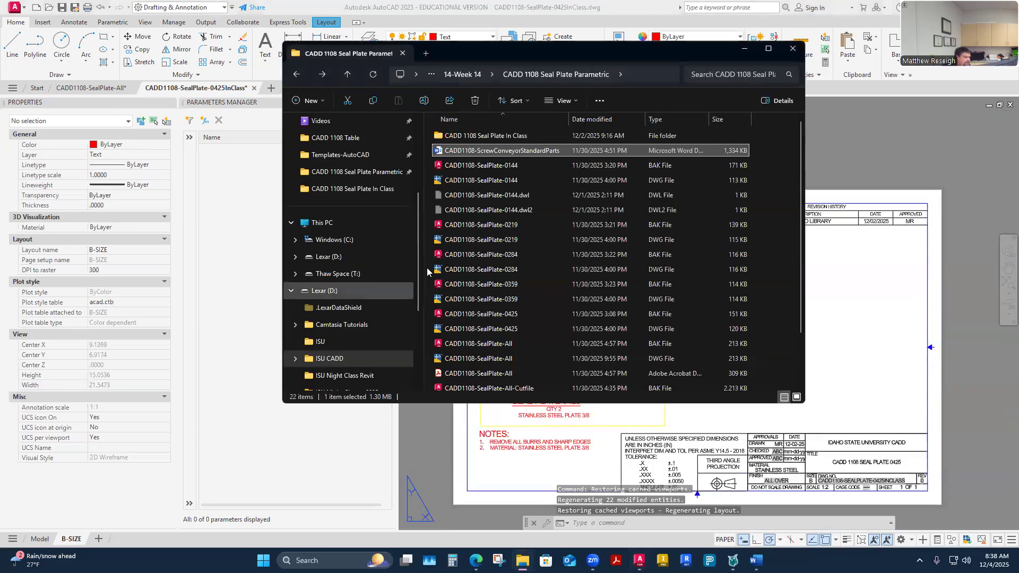
left_click(503, 137)
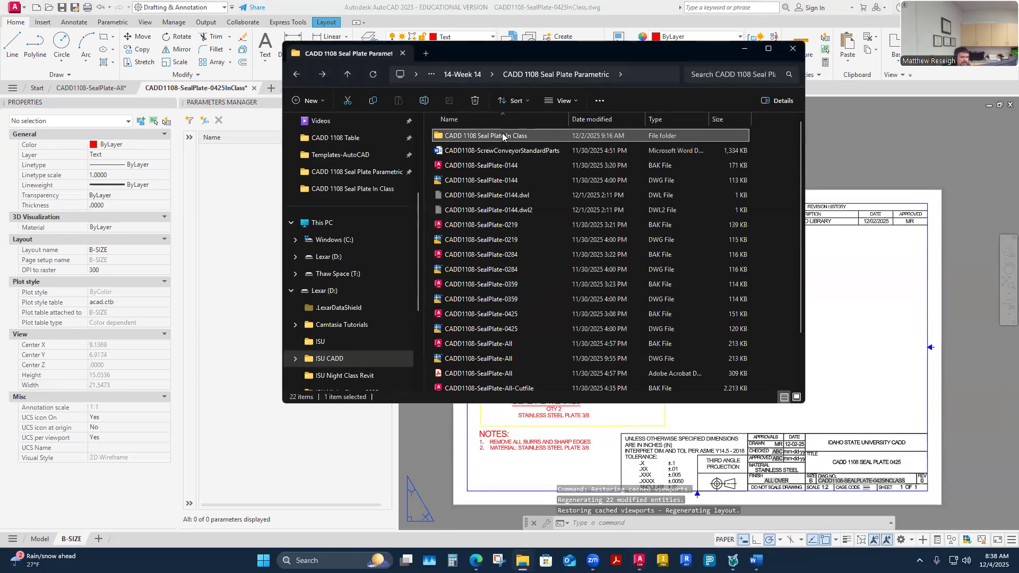
double_click(503, 137)
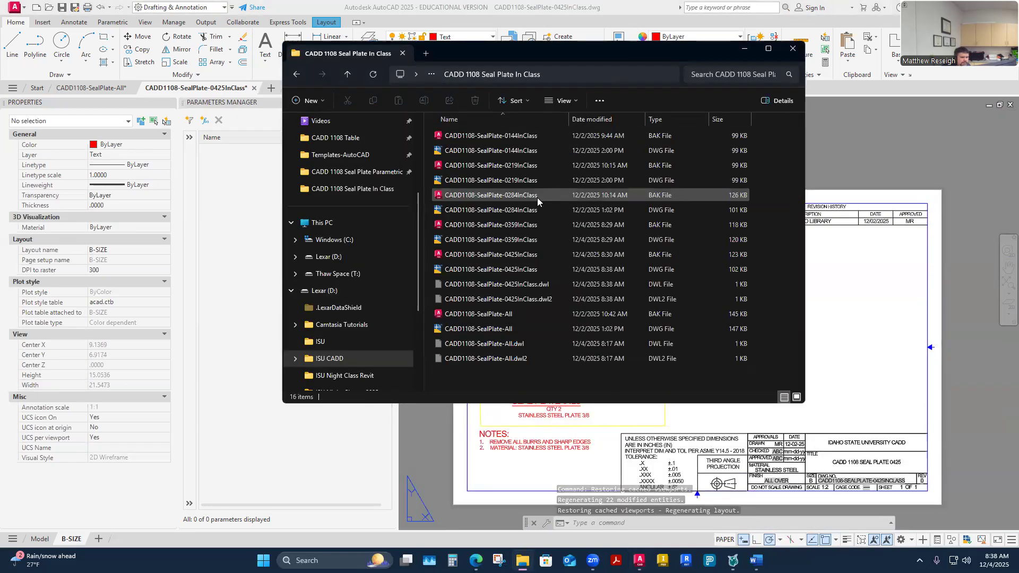
double_click(509, 240)
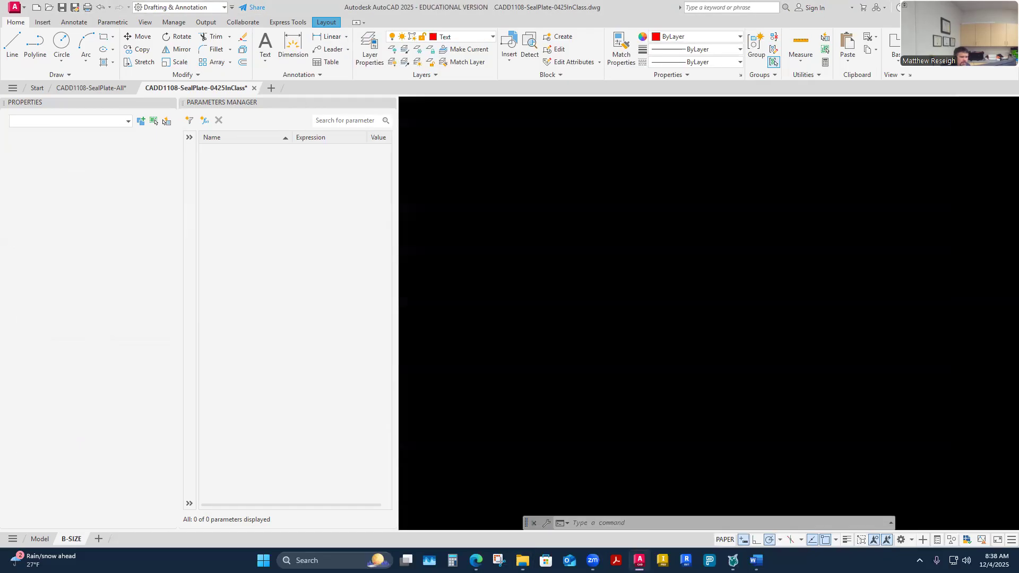
scroll(527, 287, "down", 4)
scroll(591, 292, "up", 2)
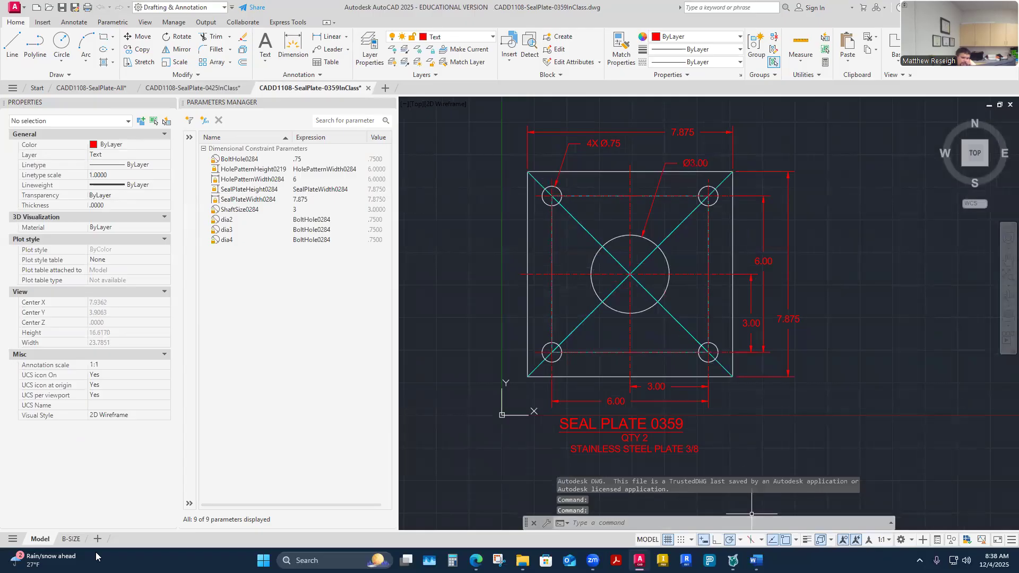
- On the B-SIZE layout, maximize the viewport and shift the vertical 6.00 hole-spacing dimension slightly outward from the plate
left_click(71, 539)
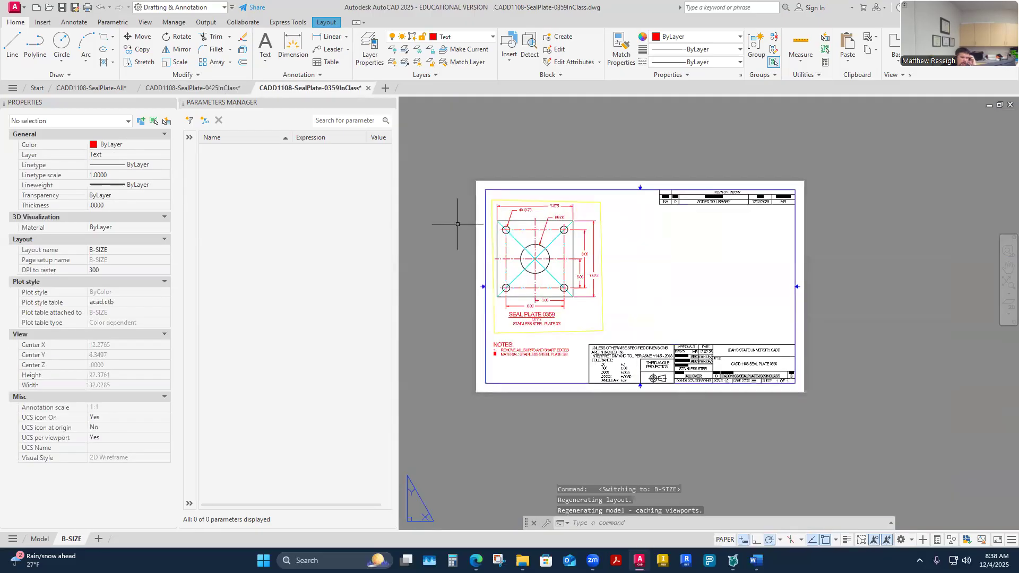
scroll(565, 203, "up", 2)
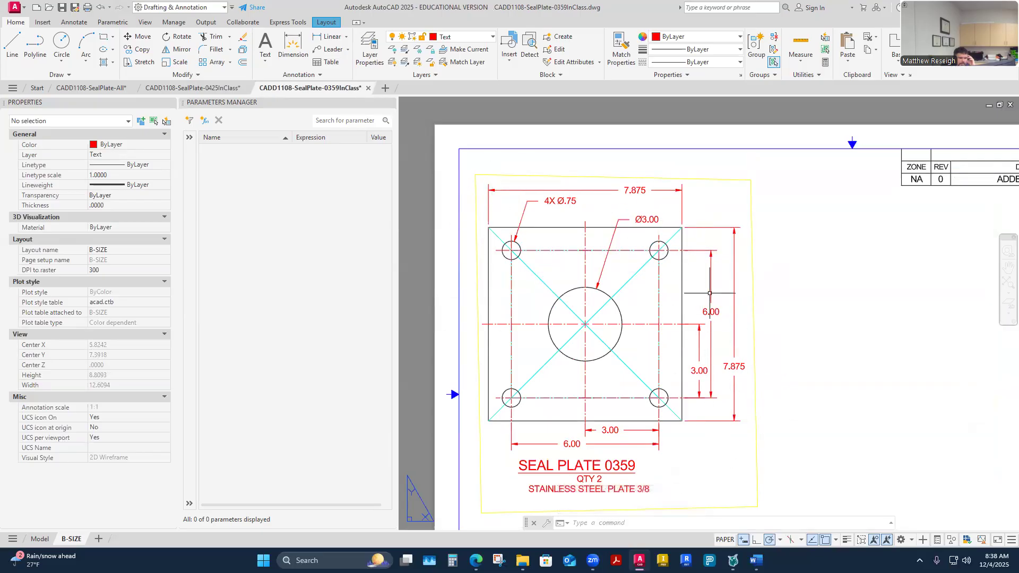
left_click(861, 540)
scroll(717, 249, "up", 4)
left_click(711, 309)
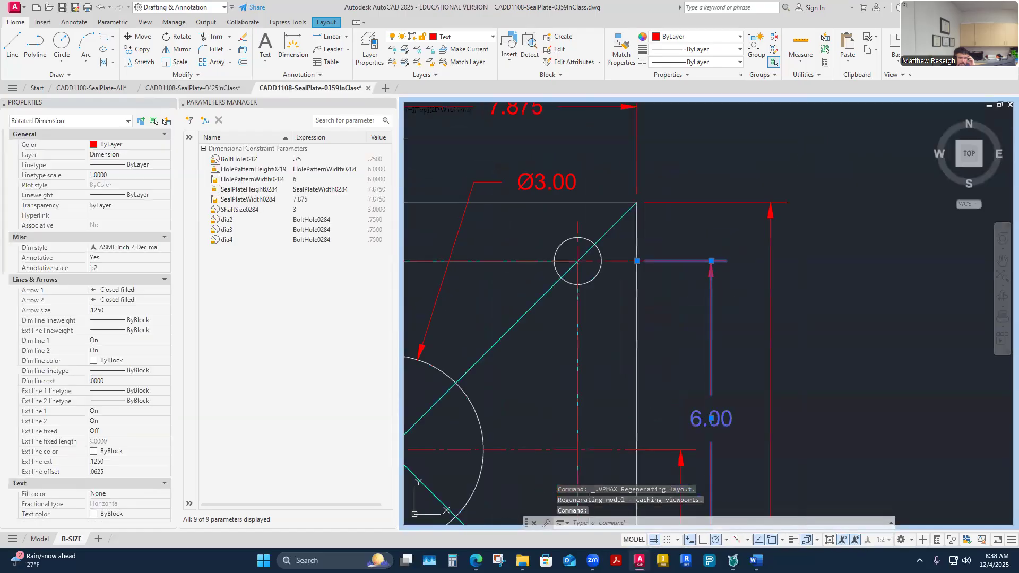
left_click(712, 419)
left_click(721, 420)
left_click(807, 364)
key("Escape")
key("Escape")
- Save the 0359 drawing and minimize the viewport to return to paper space
scroll(780, 308, "down", 5)
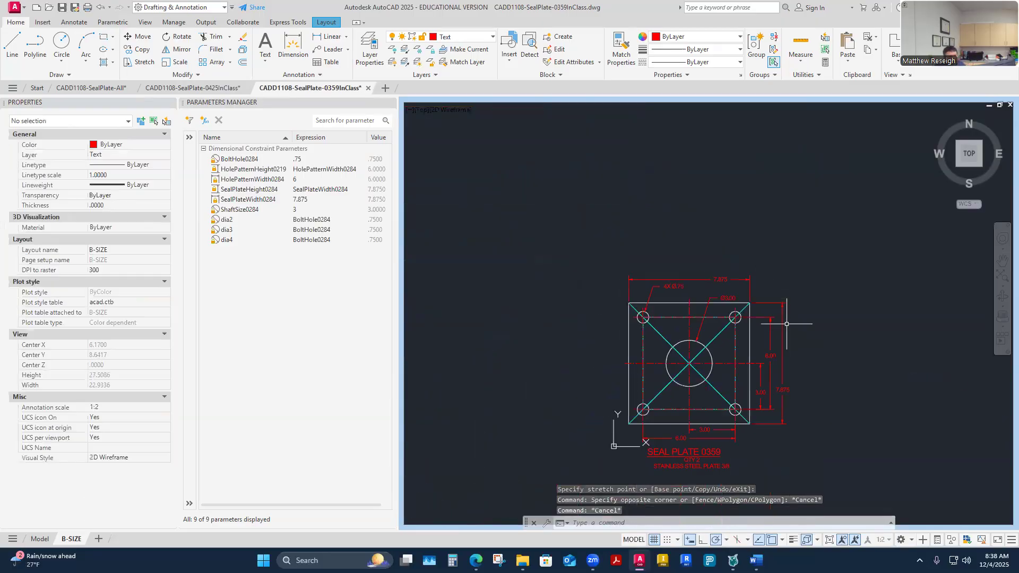
scroll(735, 467, "up", 2)
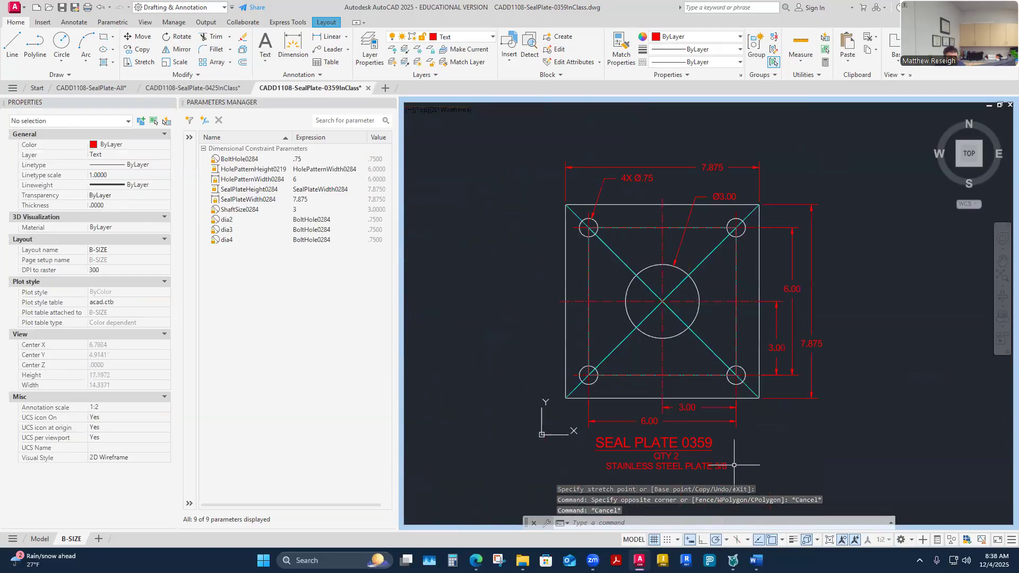
left_click(61, 8)
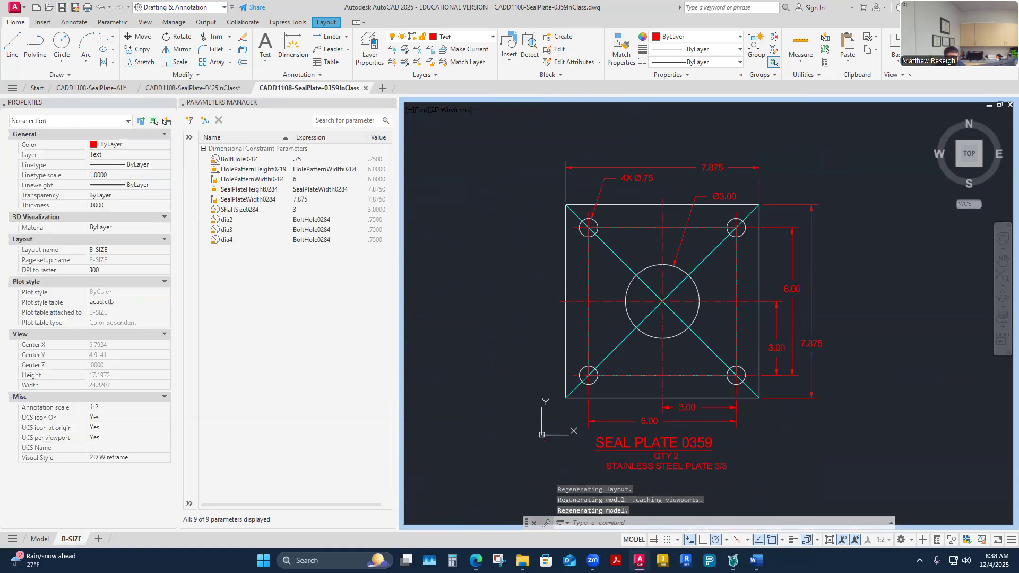
left_click(829, 541)
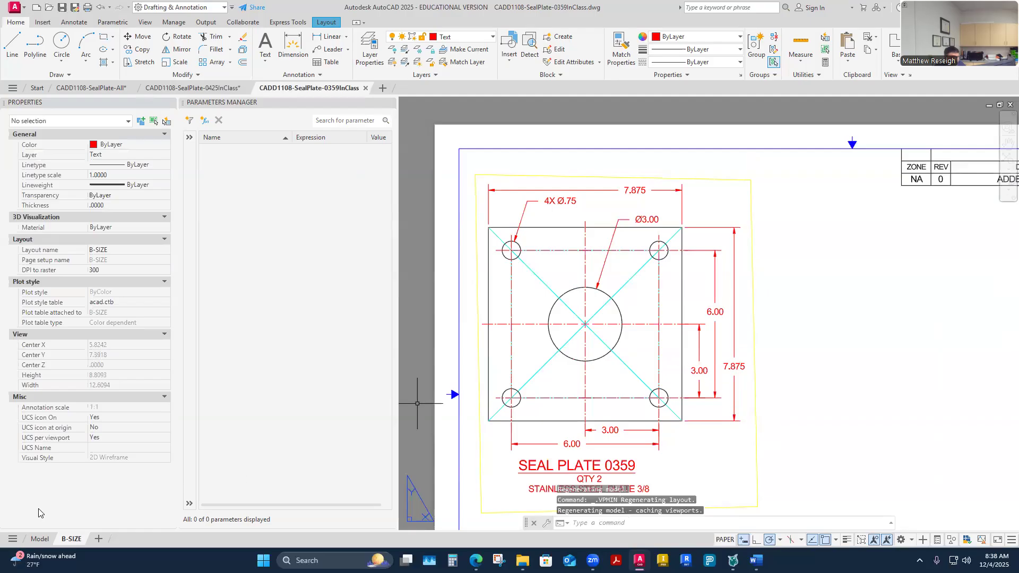
- Copy the complete Seal Plate 0359 drawing with its dimensions and title text from model space to the clipboard
left_click(39, 540)
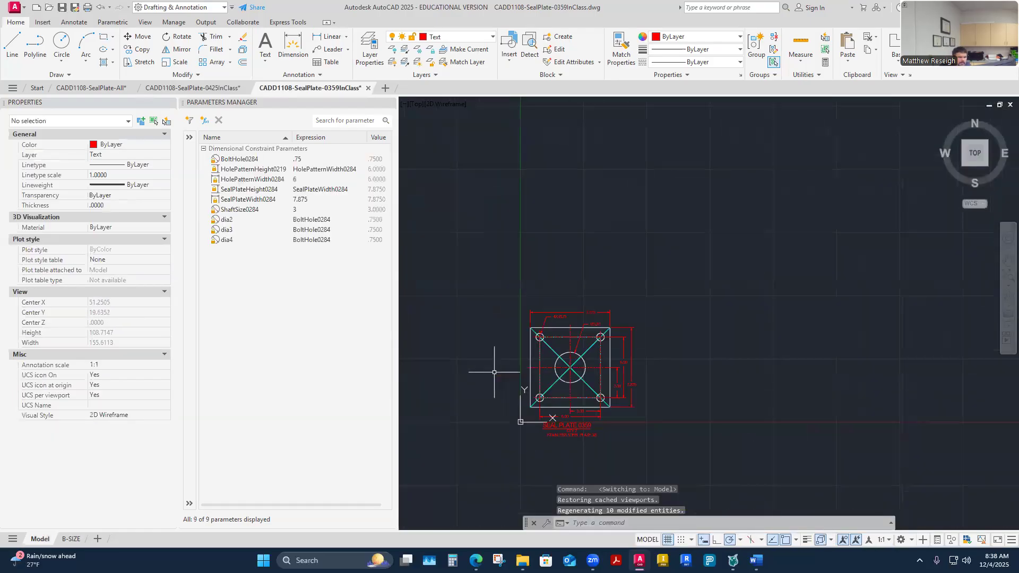
scroll(507, 361, "up", 3)
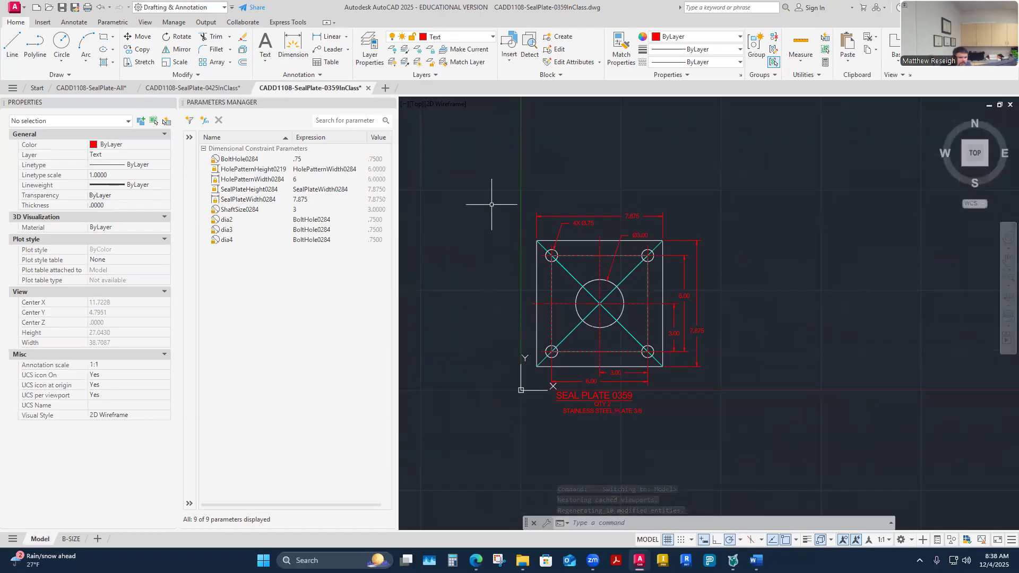
left_click(491, 39)
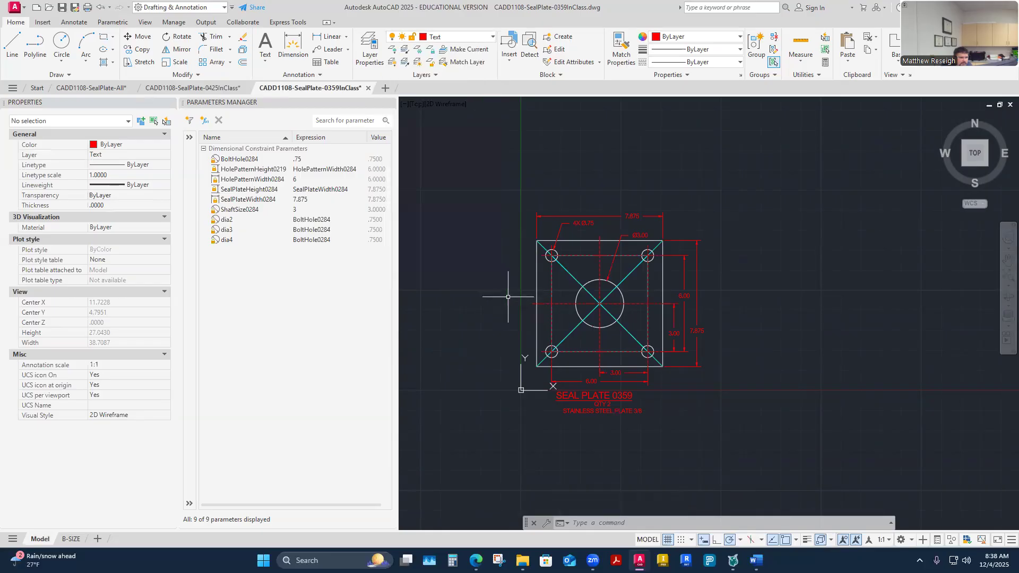
left_click(510, 187)
left_click(739, 446)
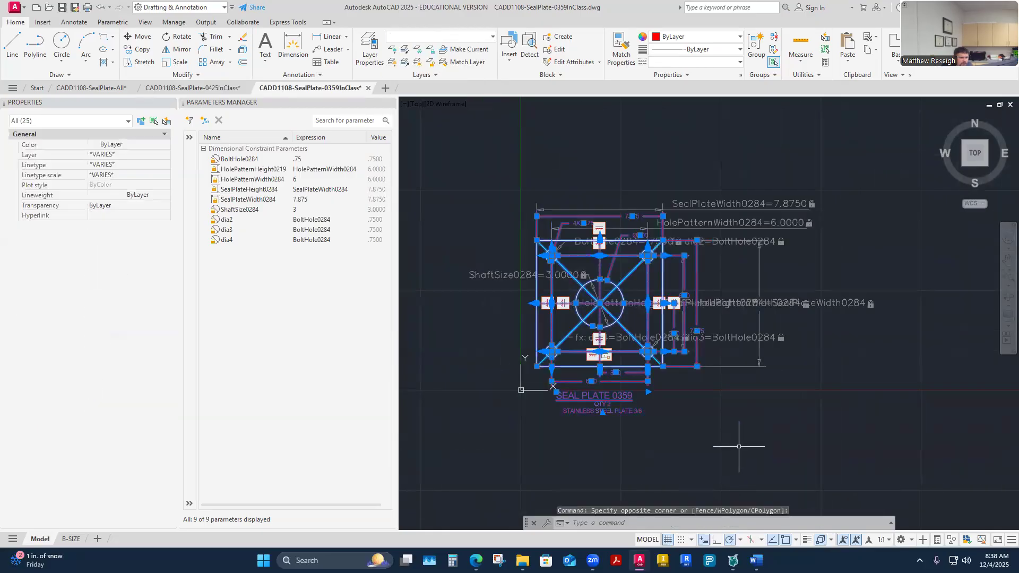
key("ctrl+c")
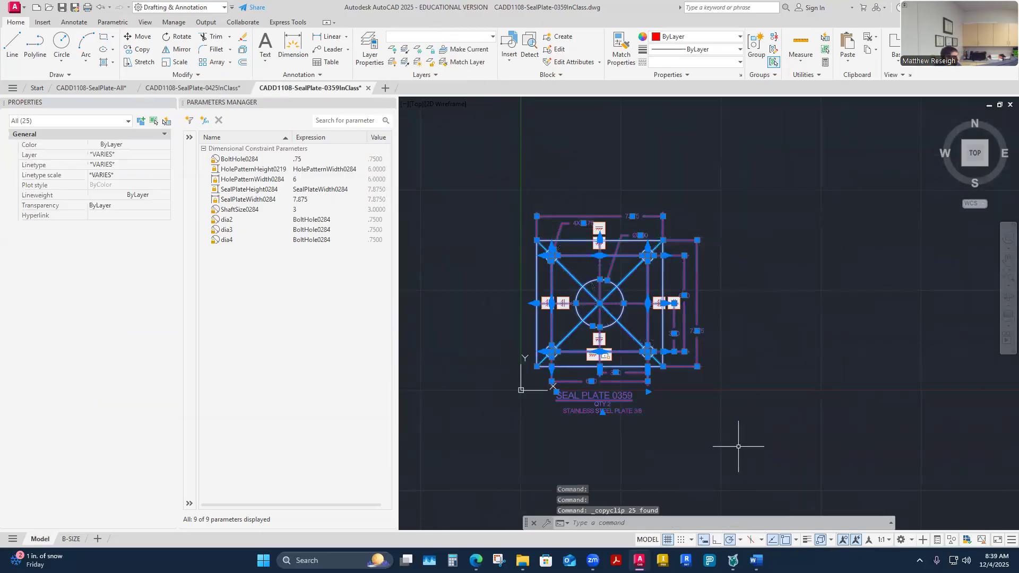
- Paste the copied plate into the CADD1108-SealPlate-All drawing, above the horizontal construction line and right of the last vertical construction line
left_click(96, 88)
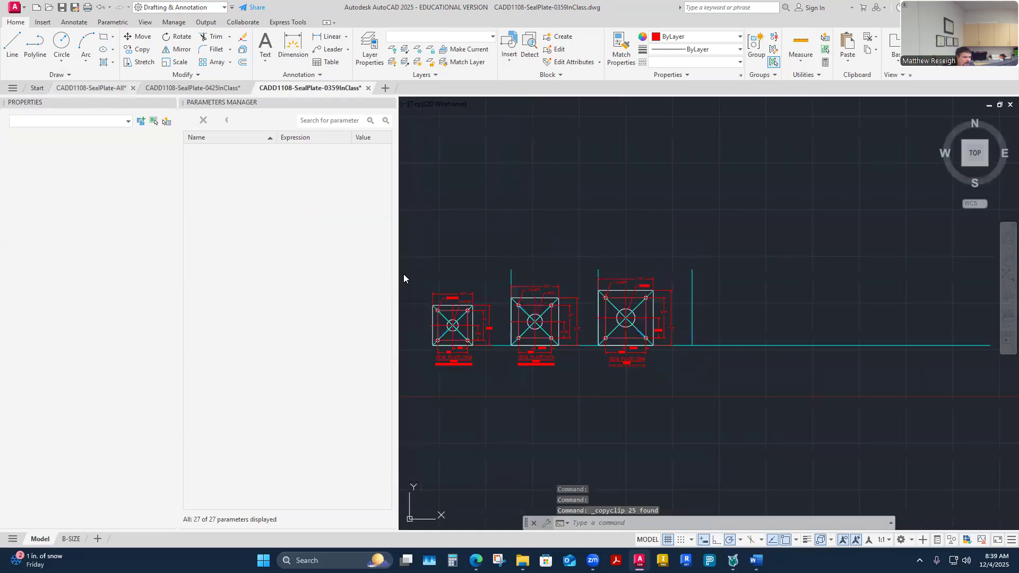
left_click(704, 315)
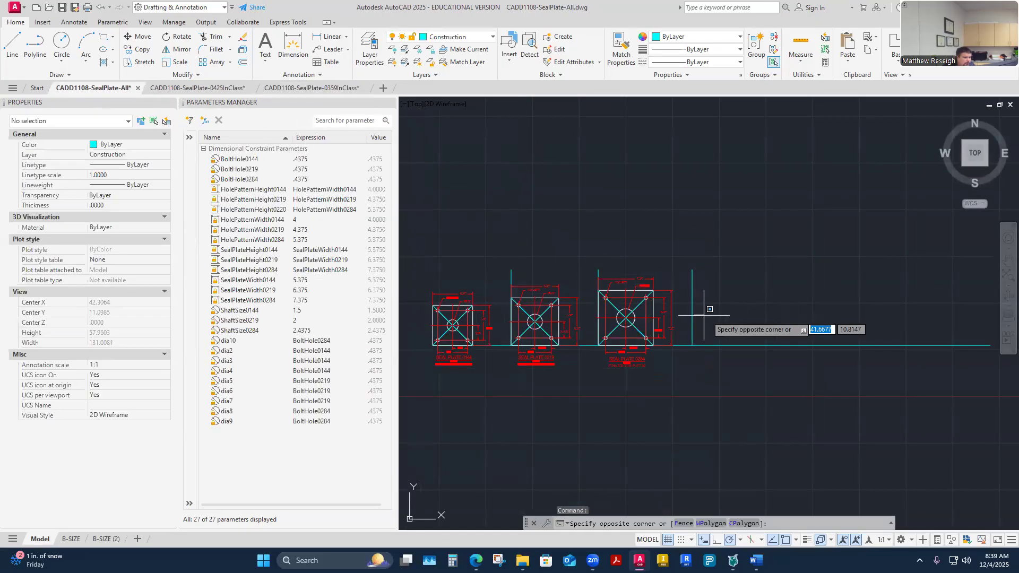
key("Escape")
key("Escape")
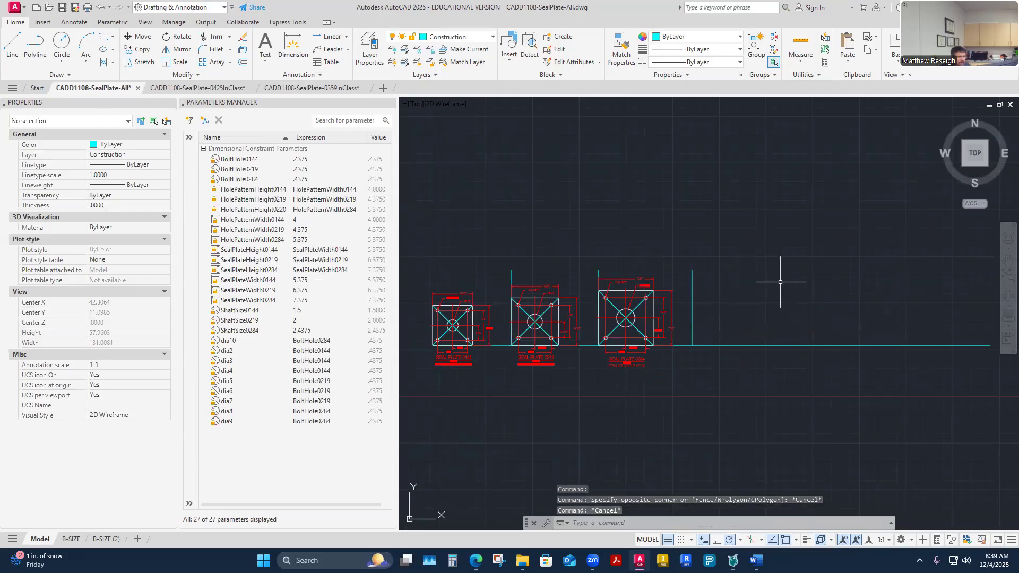
key("ctrl+v")
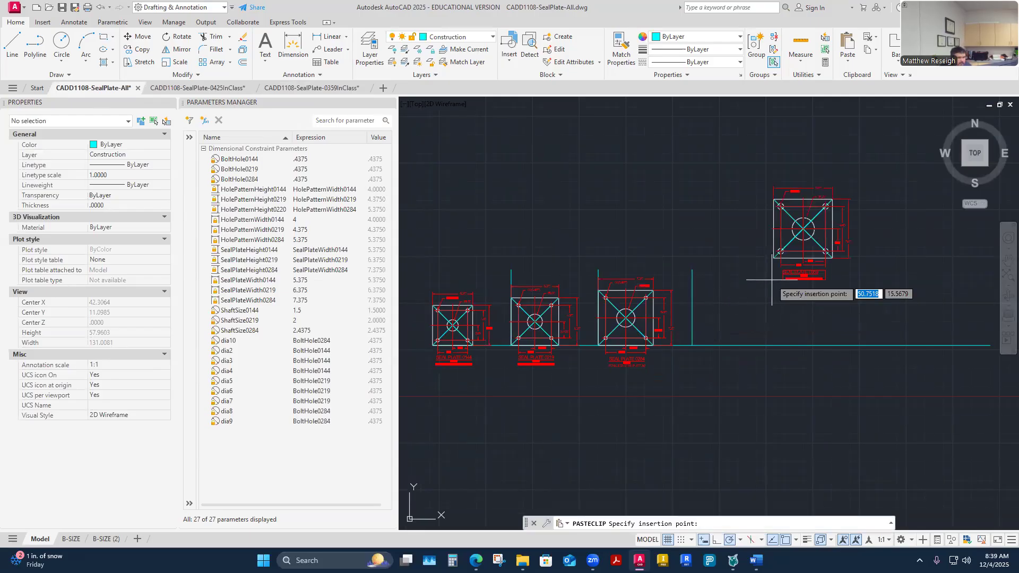
scroll(720, 322, "down", 2)
scroll(720, 322, "up", 4)
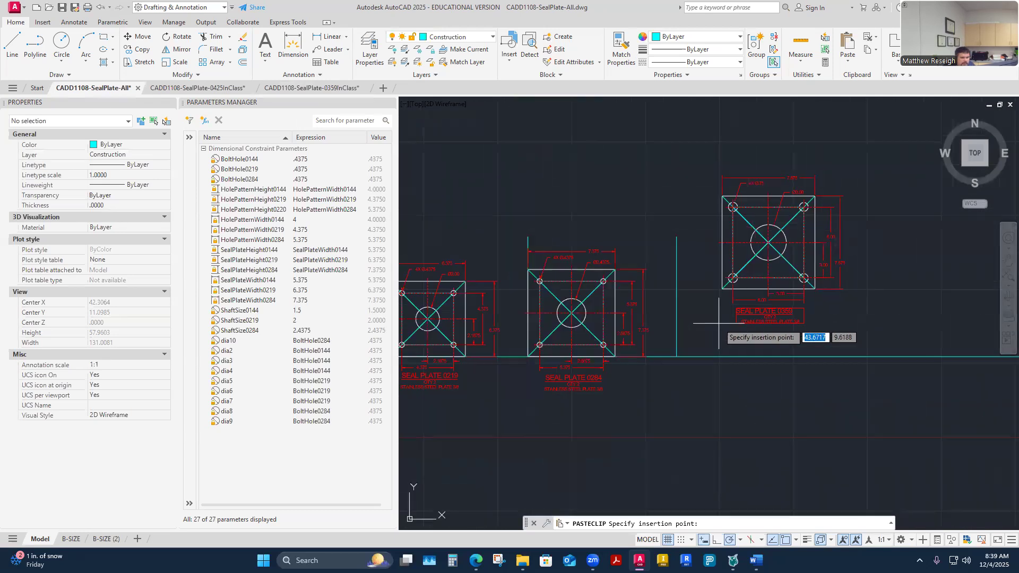
left_click(710, 325)
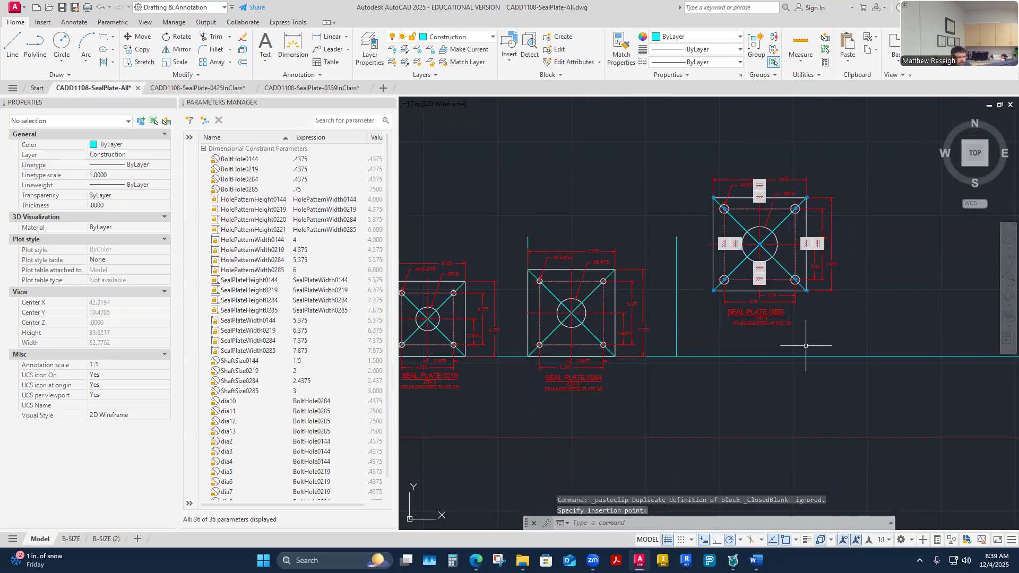
- Move the pasted Seal Plate 0359 with its annotations by its lower-left corner onto the intersection of the vertical and horizontal construction lines
scroll(889, 262, "up", 2)
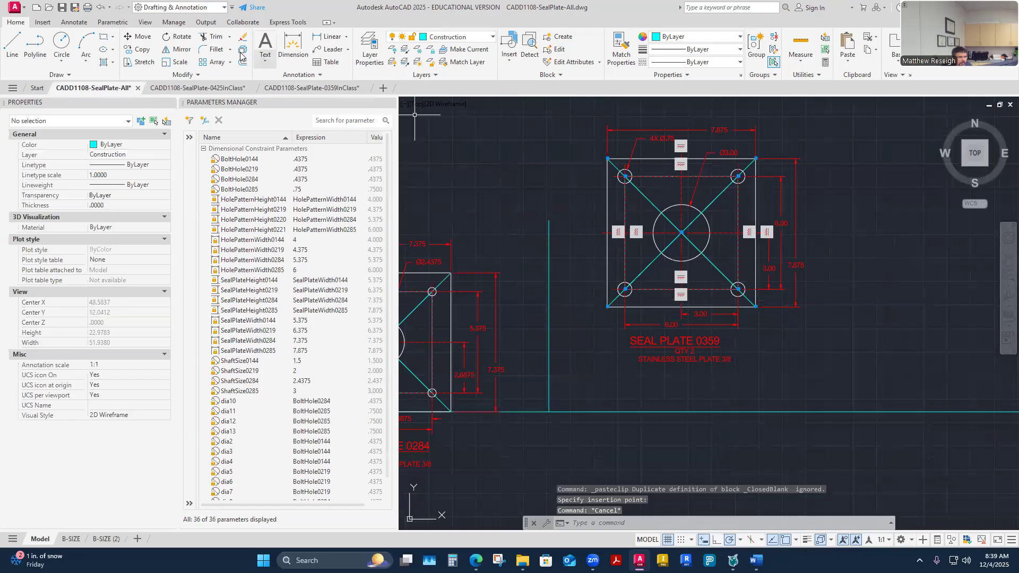
left_click(139, 37)
left_click(569, 115)
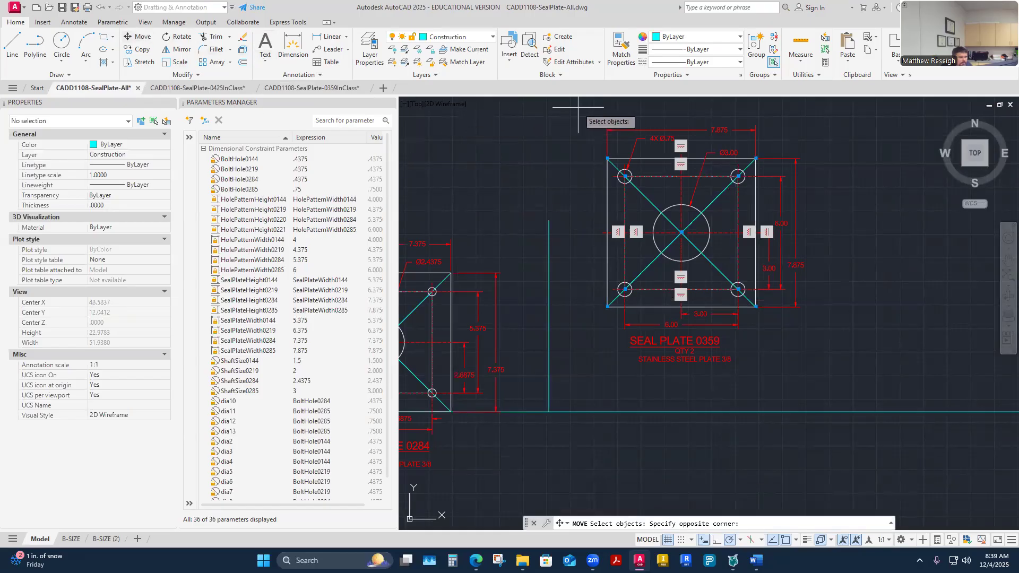
left_click(835, 389)
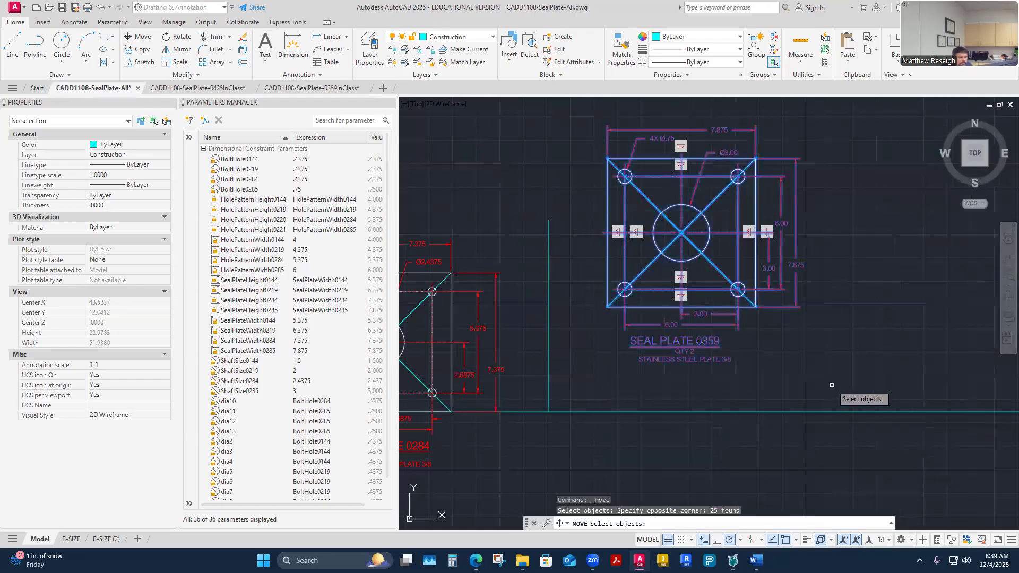
key("Return")
scroll(585, 348, "up", 4)
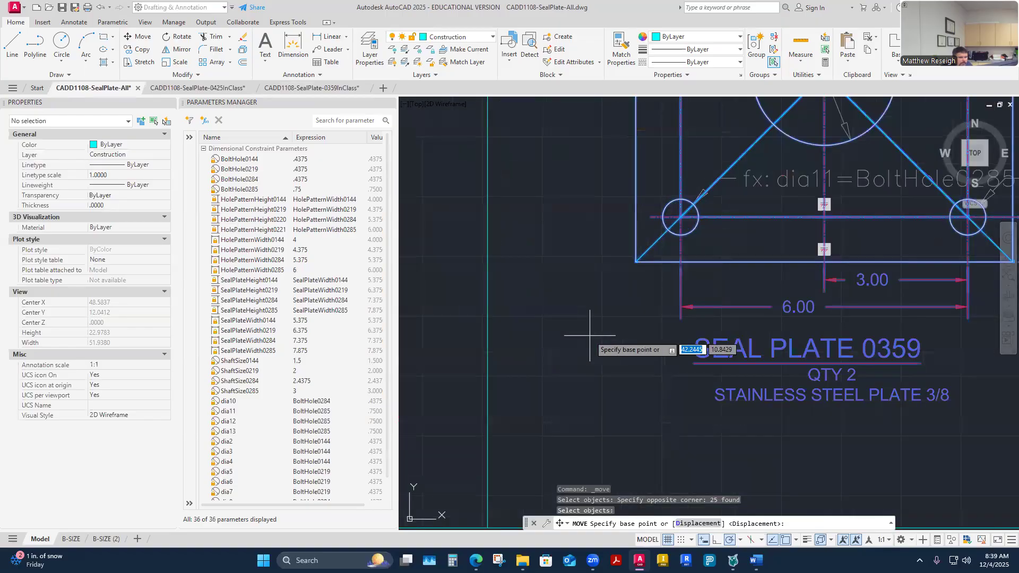
left_click(636, 261)
scroll(644, 254, "down", 3)
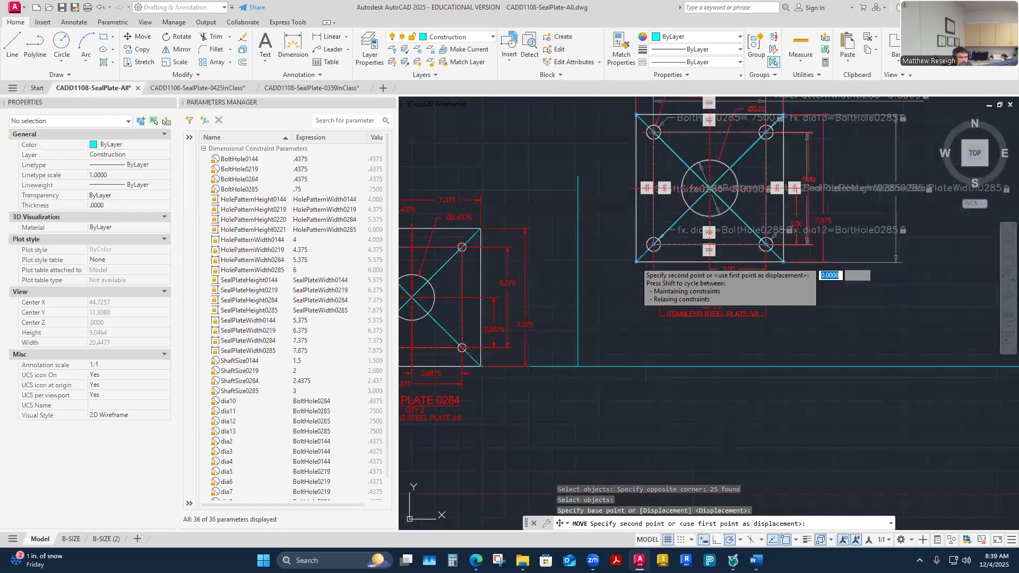
scroll(589, 324, "up", 4)
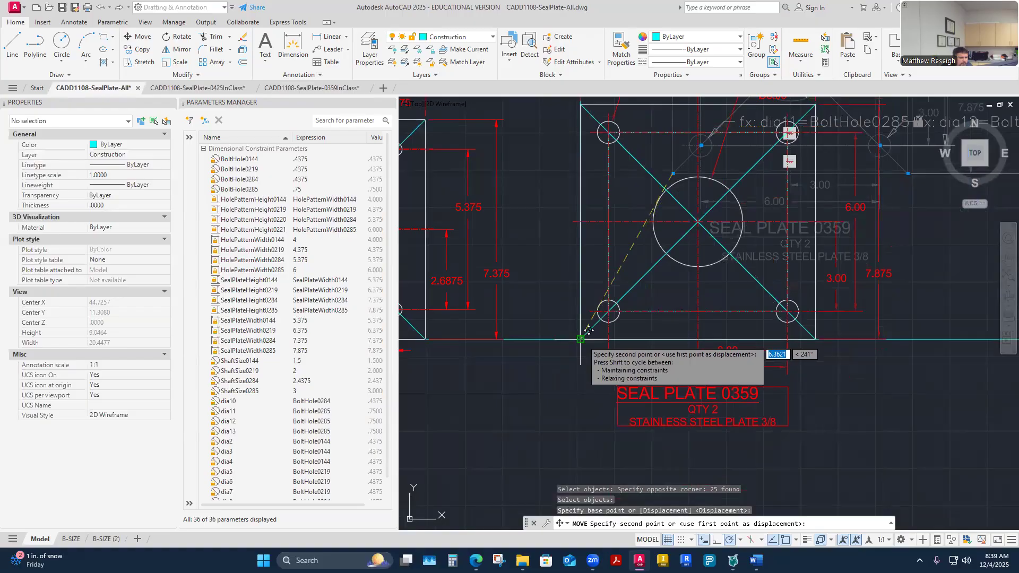
key("Escape")
scroll(584, 351, "down", 2)
scroll(584, 366, "down", 2)
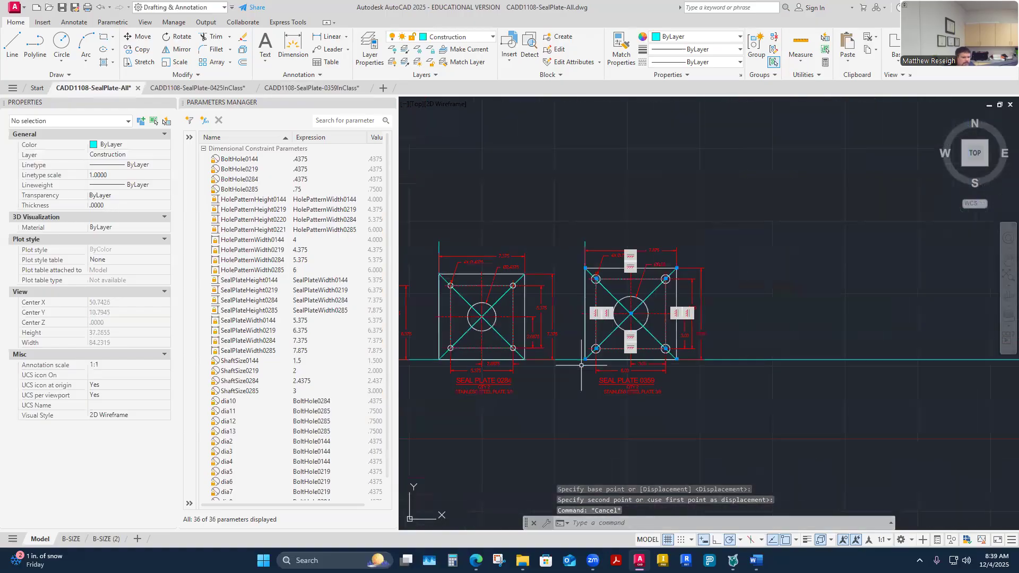
scroll(616, 375, "up", 2)
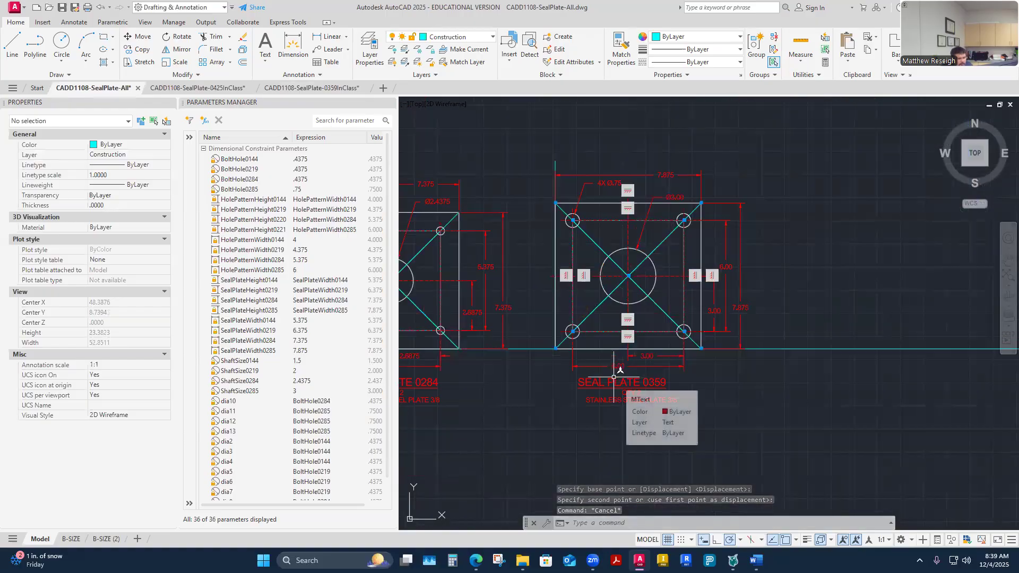
key("Escape")
scroll(593, 378, "up", 2)
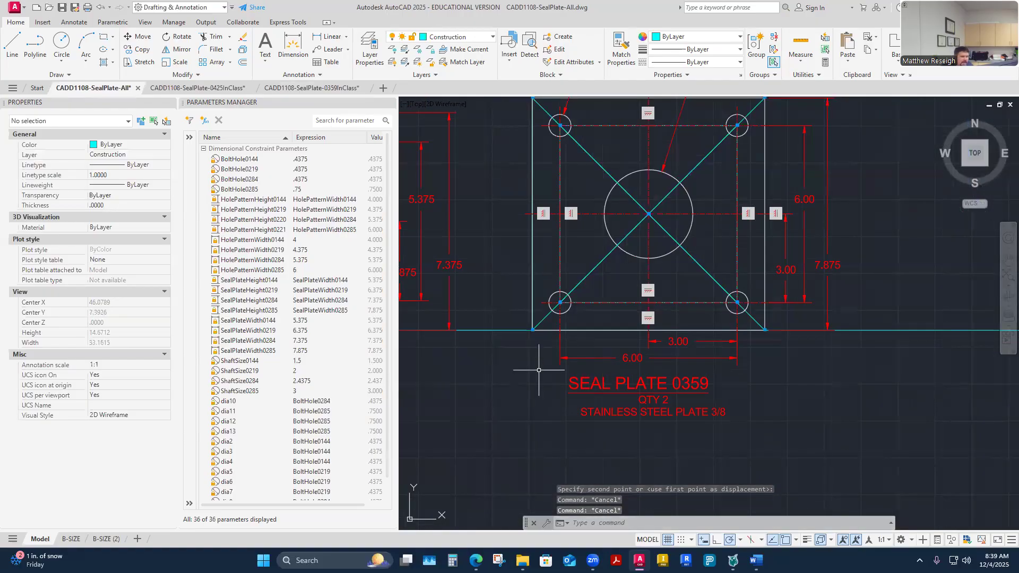
- Apply a Fix geometric constraint to the bottom edge of the Seal Plate 0359 outline
scroll(539, 371, "down", 8)
scroll(563, 393, "up", 3)
scroll(567, 400, "up", 8)
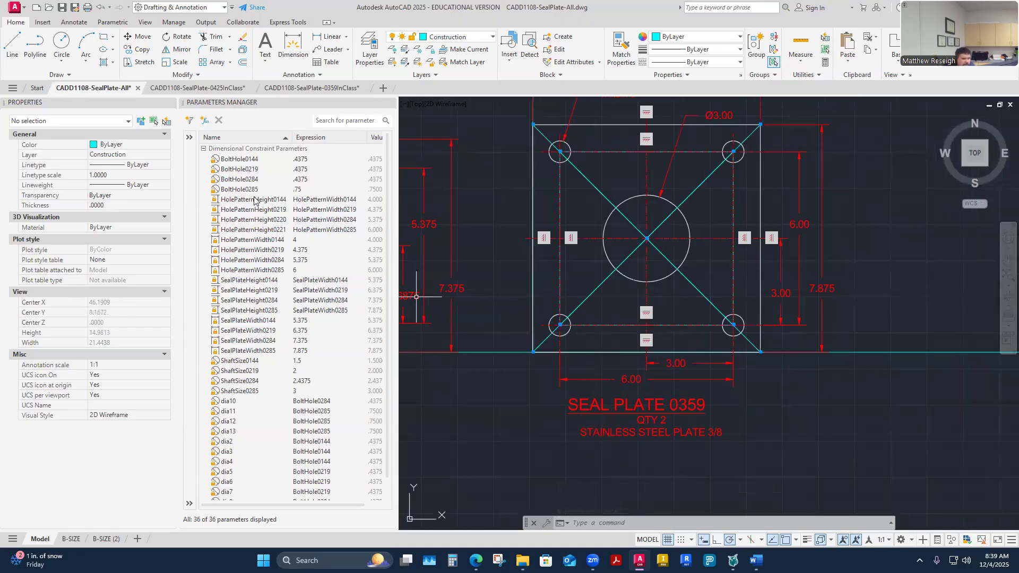
left_click(121, 22)
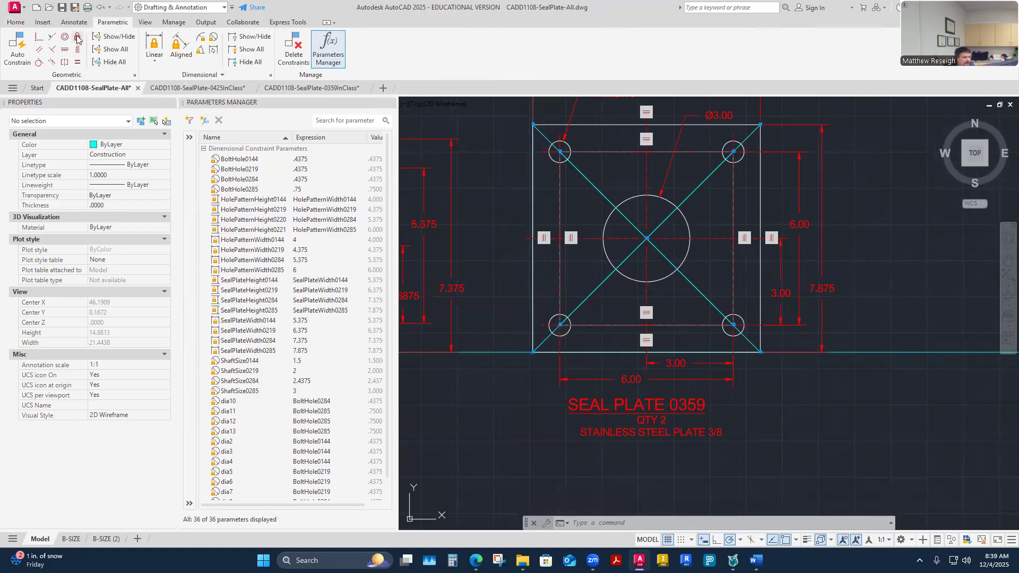
left_click(77, 37)
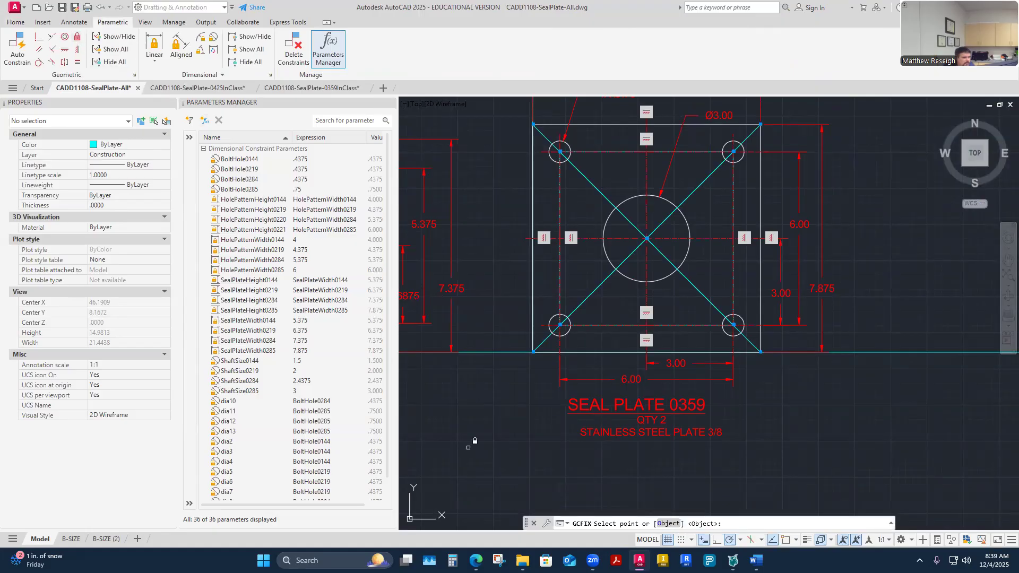
key("Escape")
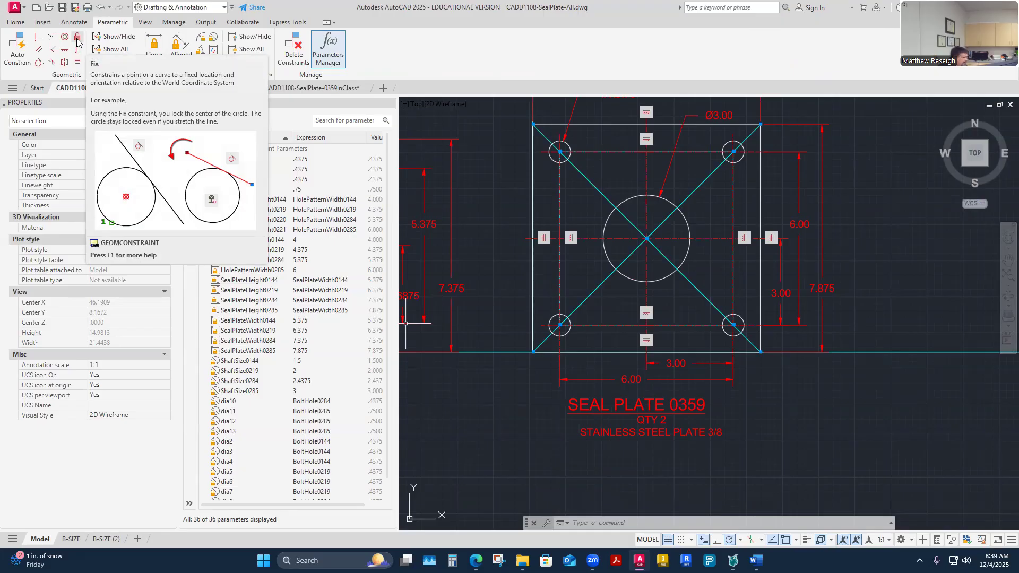
left_click(77, 42)
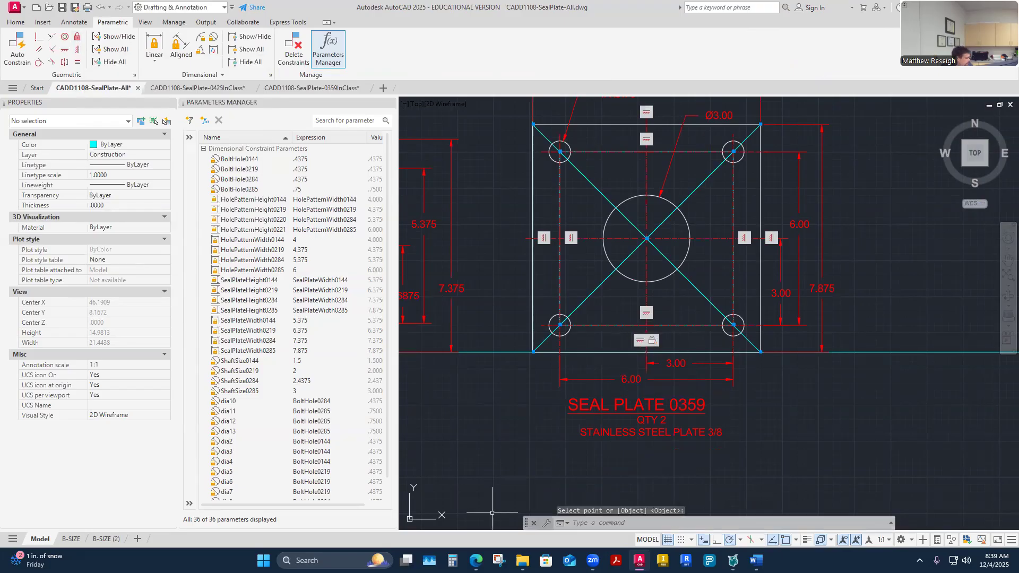
key("Escape")
key("Escape")
- Examine the seal plate row and compare the constraints on the outlines of Seal Plates 0359 and 0284
left_click(704, 351)
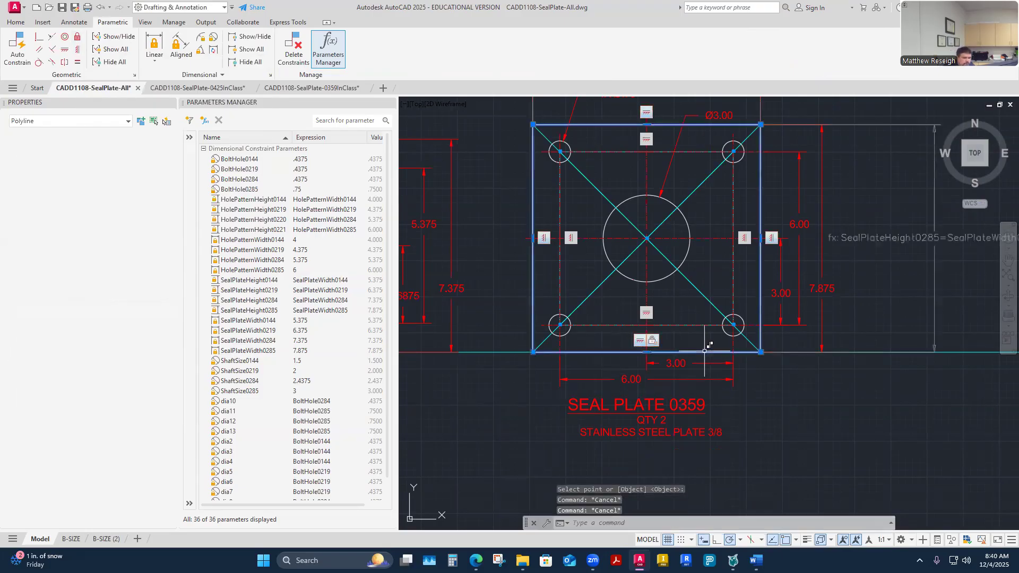
key("Escape")
scroll(650, 388, "down", 4)
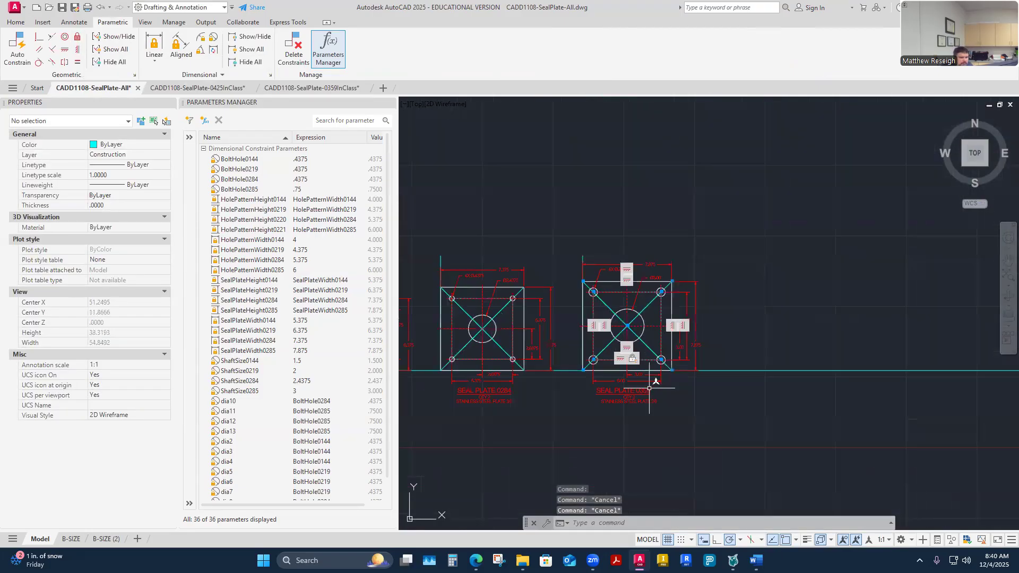
scroll(650, 390, "down", 6)
scroll(614, 395, "up", 4)
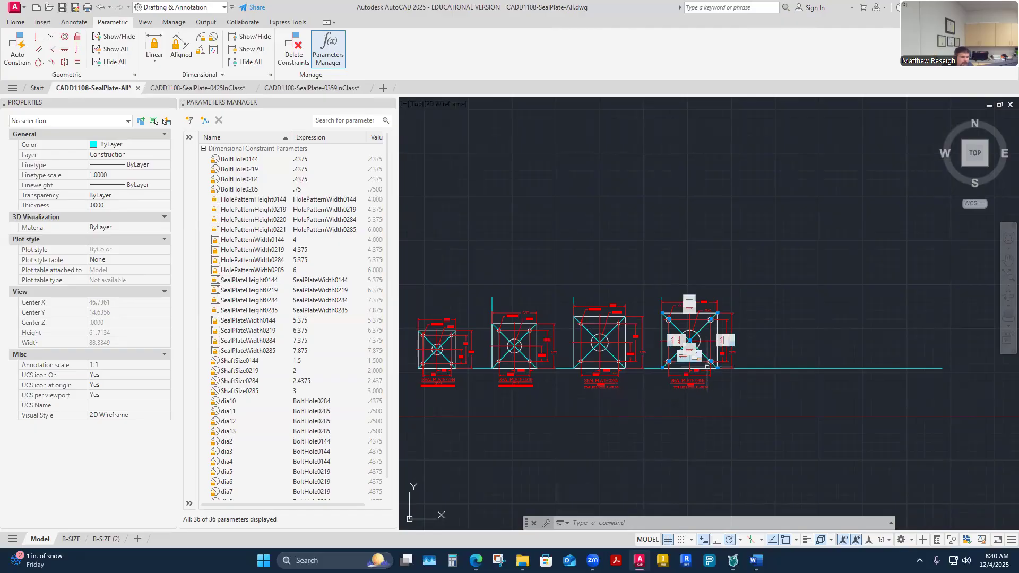
scroll(548, 393, "up", 4)
key("Escape")
key("Escape")
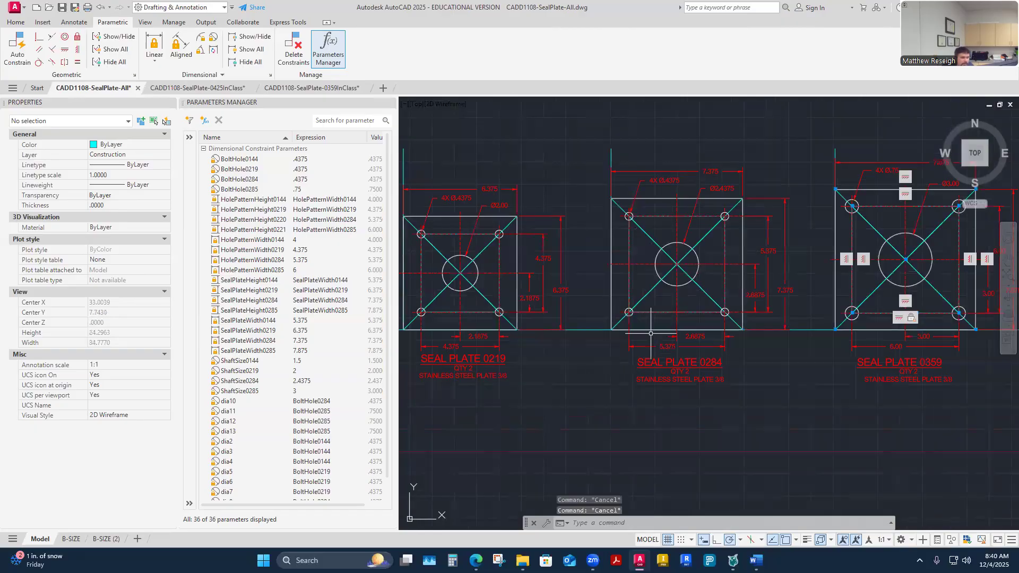
left_click(653, 331)
left_click(468, 331)
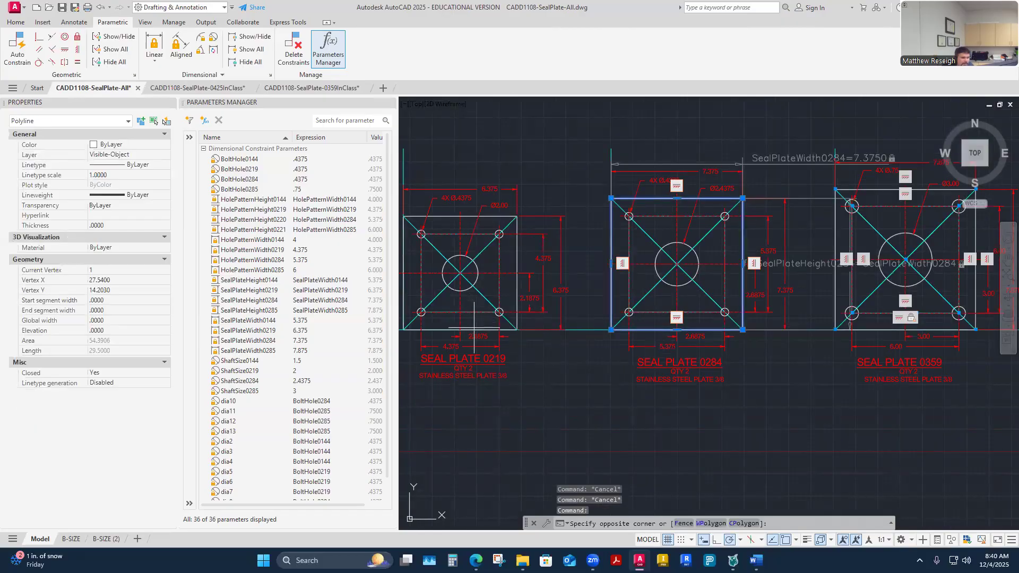
key("Escape")
key("Escape")
key("Escape")
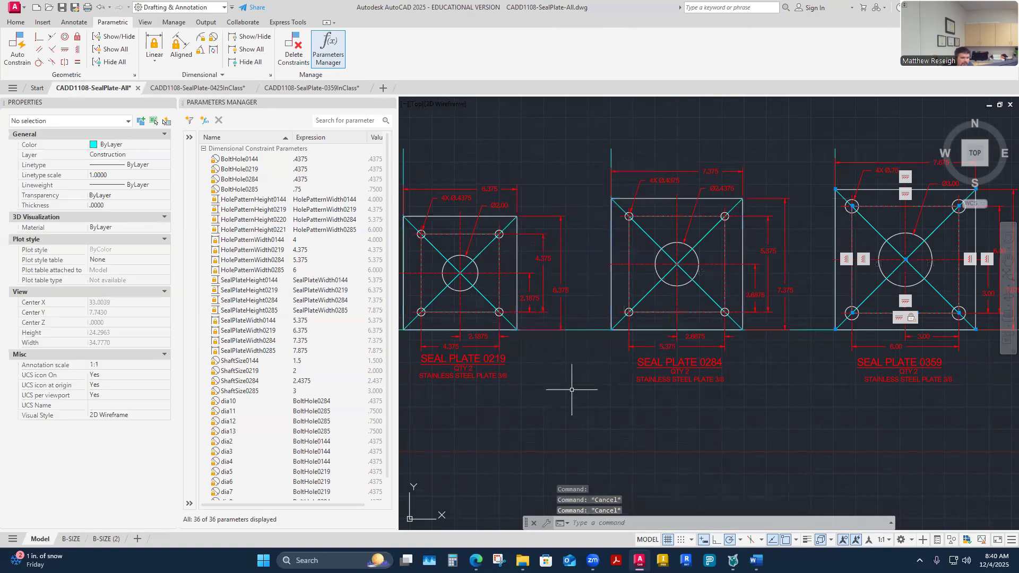
- Test whether Seal Plate 0284 is locked in place by stretching its outline from the lower-left corner up and to the right
left_click(653, 329)
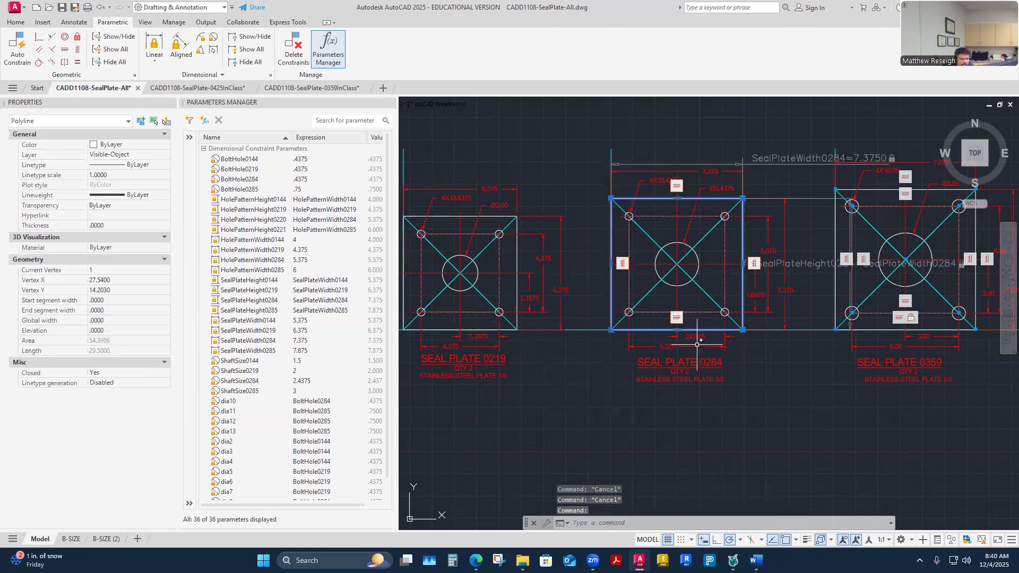
scroll(670, 350, "up", 2)
key("Escape")
left_click(627, 321)
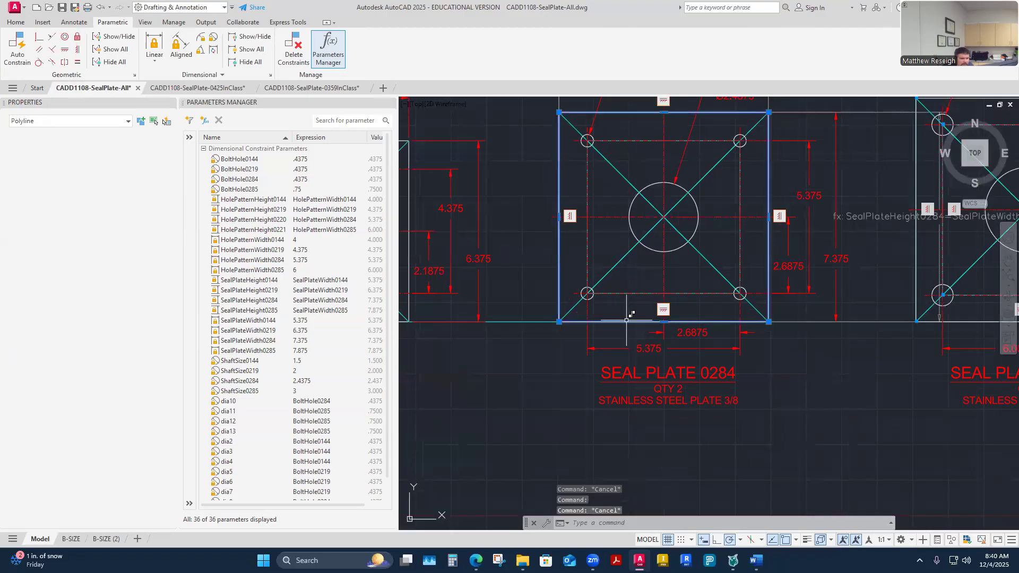
left_click(559, 322)
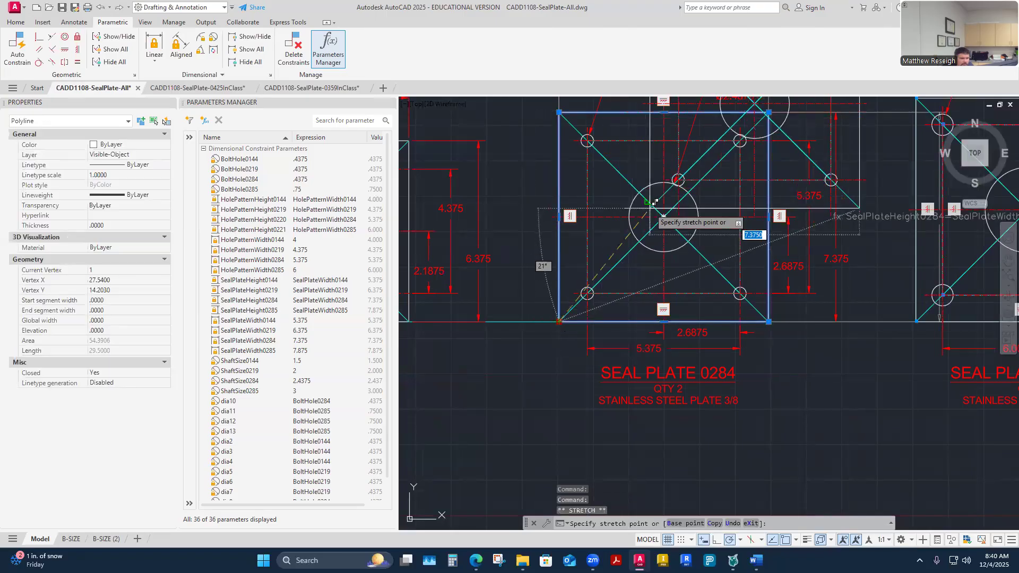
key("Escape")
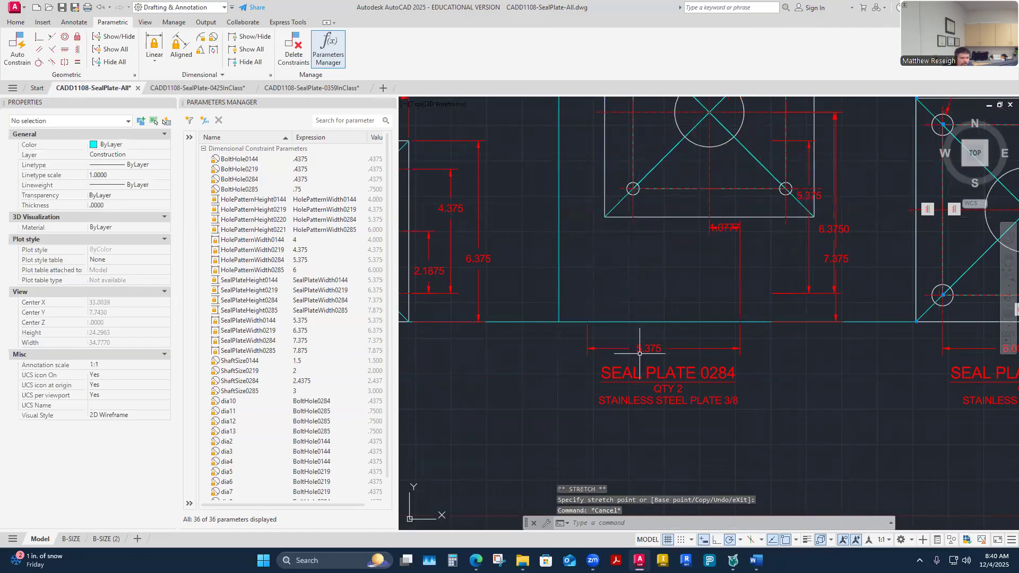
- Undo the test stretch of Seal Plate 0284 and apply a Fix geometric constraint to its bottom edge
left_click(101, 7)
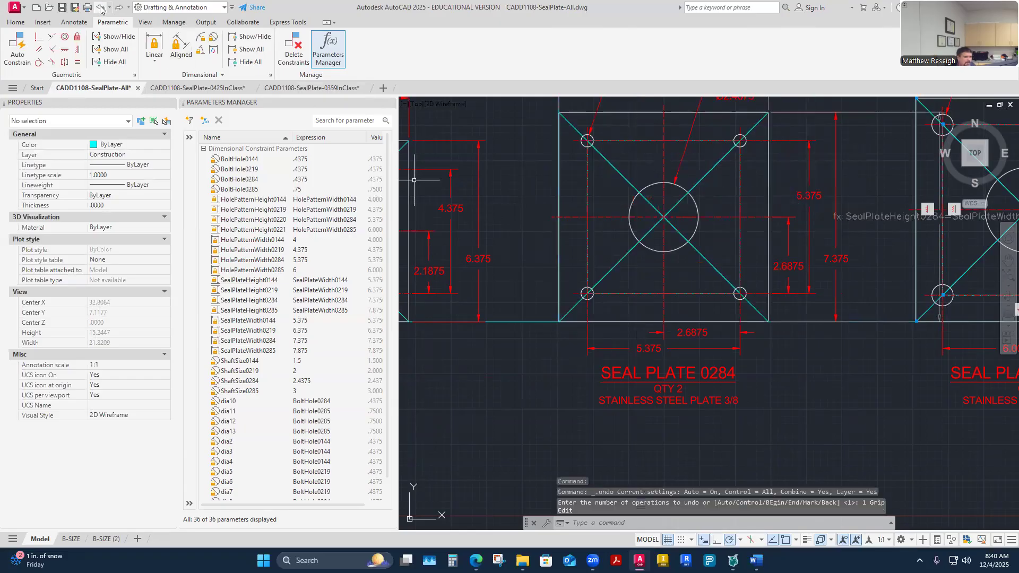
left_click(77, 36)
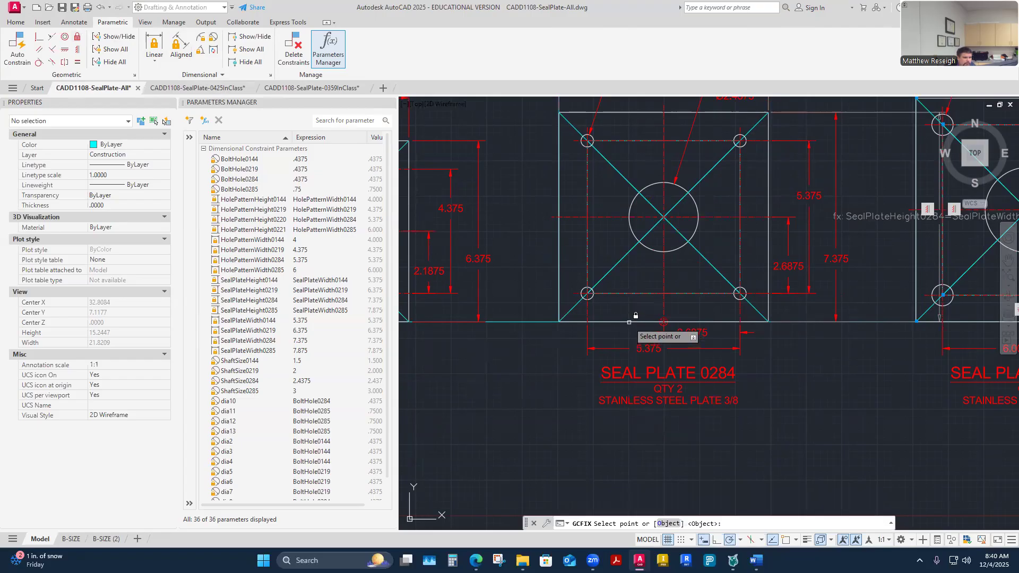
left_click(630, 322)
key("Escape")
- Check the outlines of Seal Plates 0219 and 0144 for Fix constraints on their bottom edges
scroll(637, 366, "down", 4)
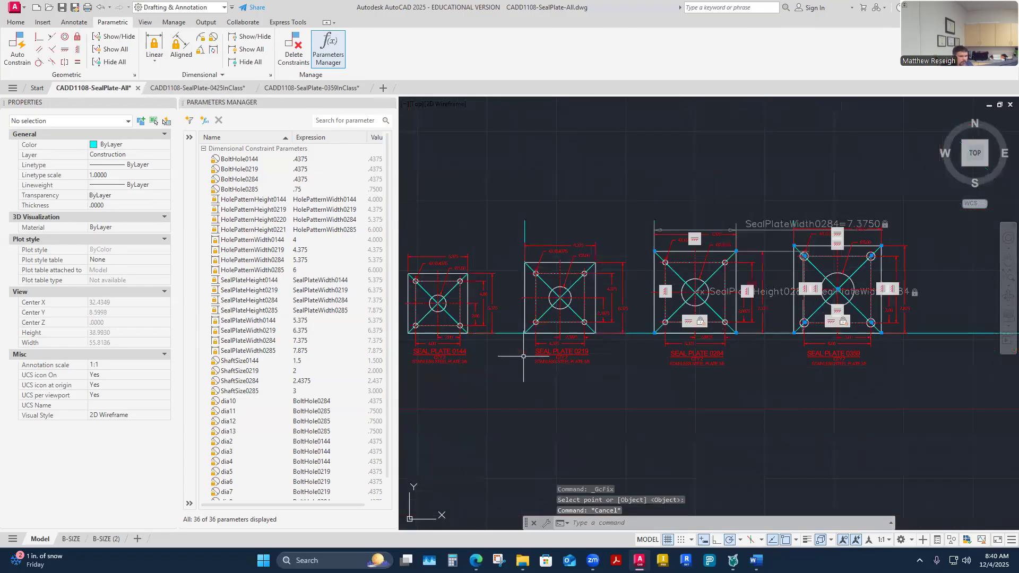
scroll(504, 351, "up", 2)
left_click(591, 326)
scroll(627, 375, "down", 2)
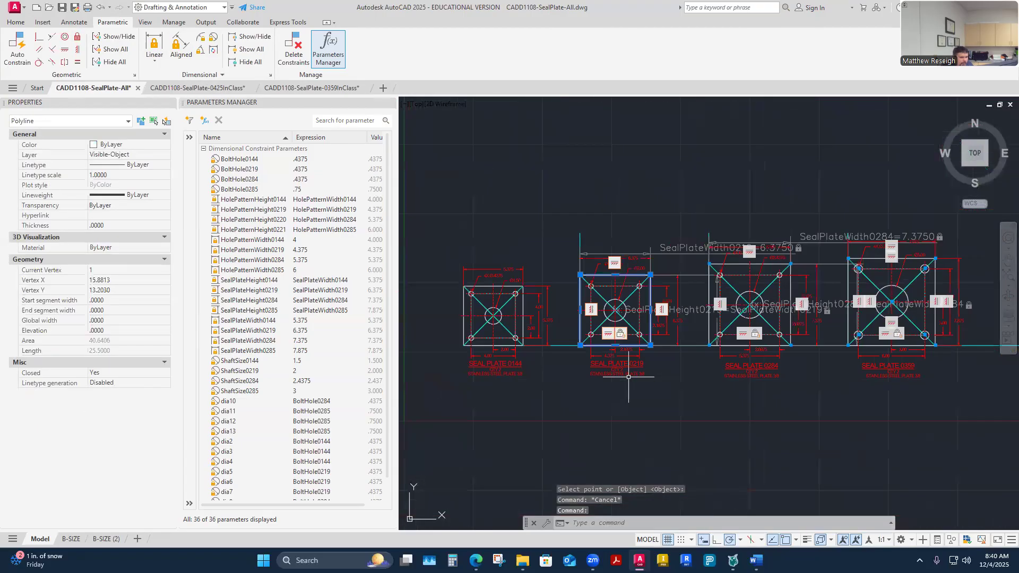
key("Escape")
scroll(471, 353, "up", 2)
left_click(475, 341)
scroll(484, 349, "up", 2)
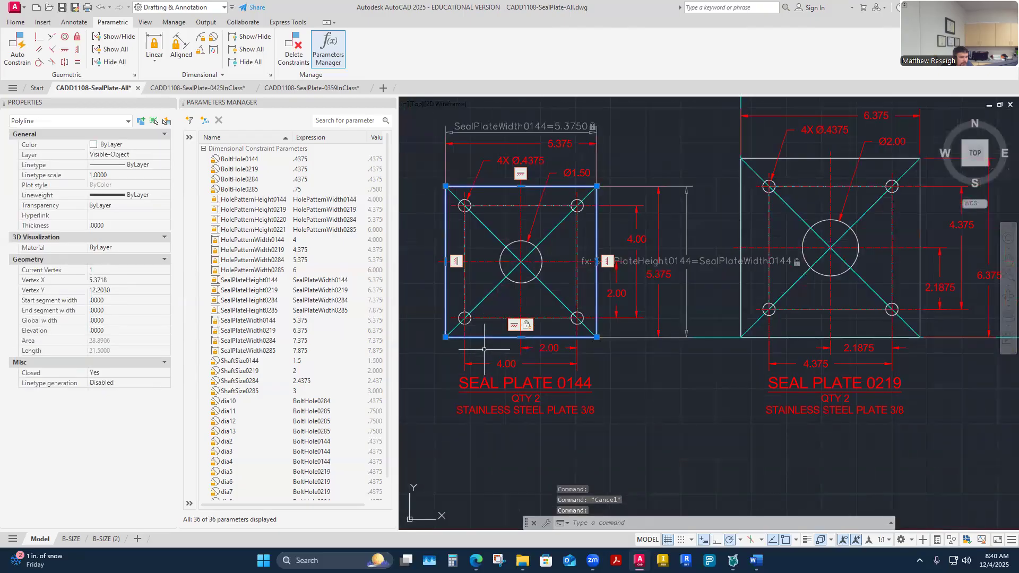
scroll(484, 349, "down", 4)
scroll(531, 361, "up", 2)
scroll(598, 374, "down", 2)
key("Escape")
scroll(598, 375, "down", 3)
key("Escape")
- Inspect the constraints at the bottom edge of Seal Plate 0359 and review the whole row of plates
scroll(715, 379, "up", 5)
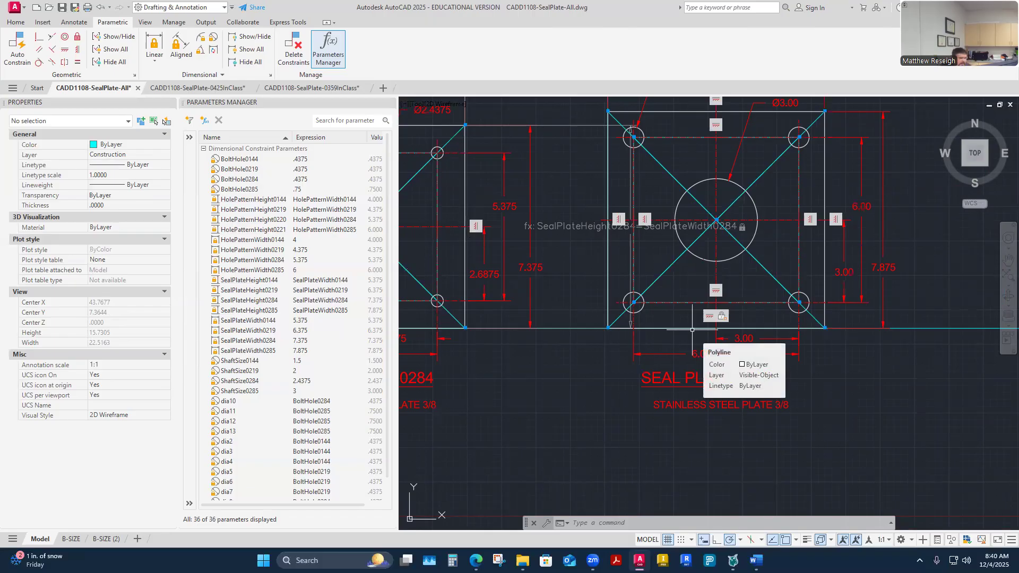
key("Escape")
key("Escape")
key("Escape")
scroll(603, 391, "down", 4)
scroll(620, 391, "up", 4)
scroll(567, 355, "up", 2)
scroll(573, 356, "down", 8)
middle_click_drag(494, 350, 755, 355)
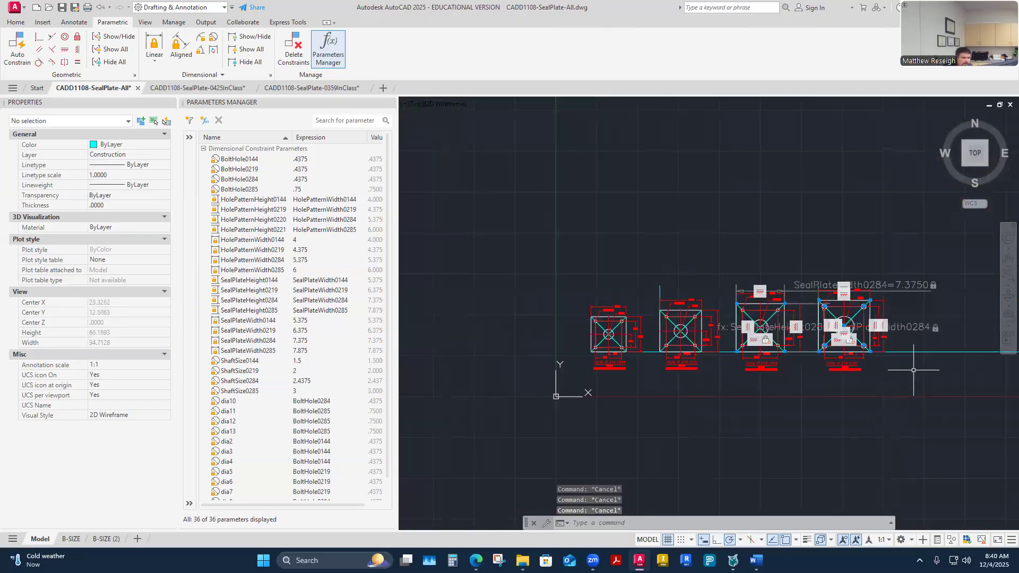
- Hide all geometric and dimensional constraints in the seal plate drawing
scroll(723, 373, "down", 4)
scroll(872, 373, "up", 6)
scroll(560, 367, "down", 4)
scroll(480, 341, "up", 4)
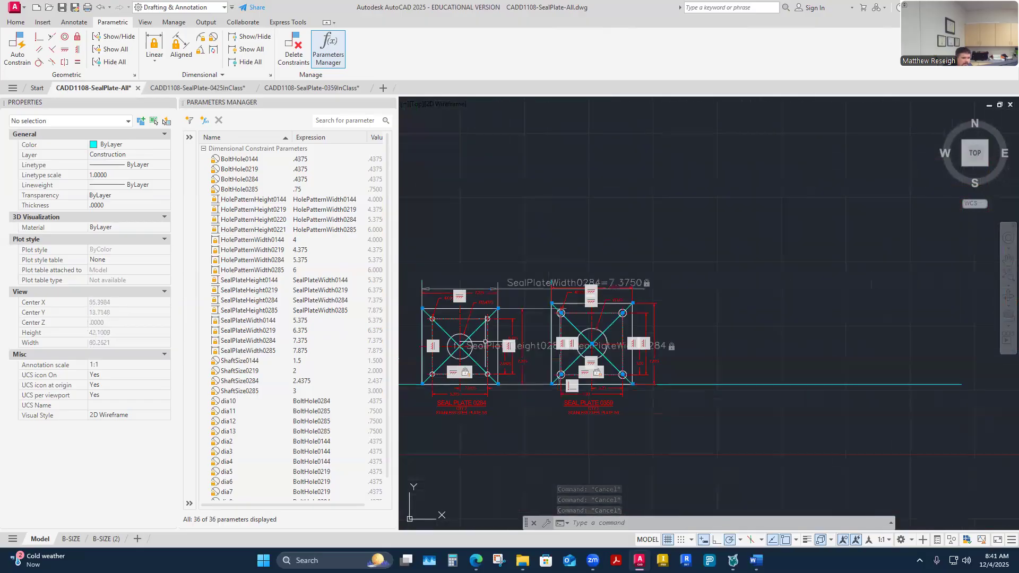
left_click(115, 62)
left_click(251, 63)
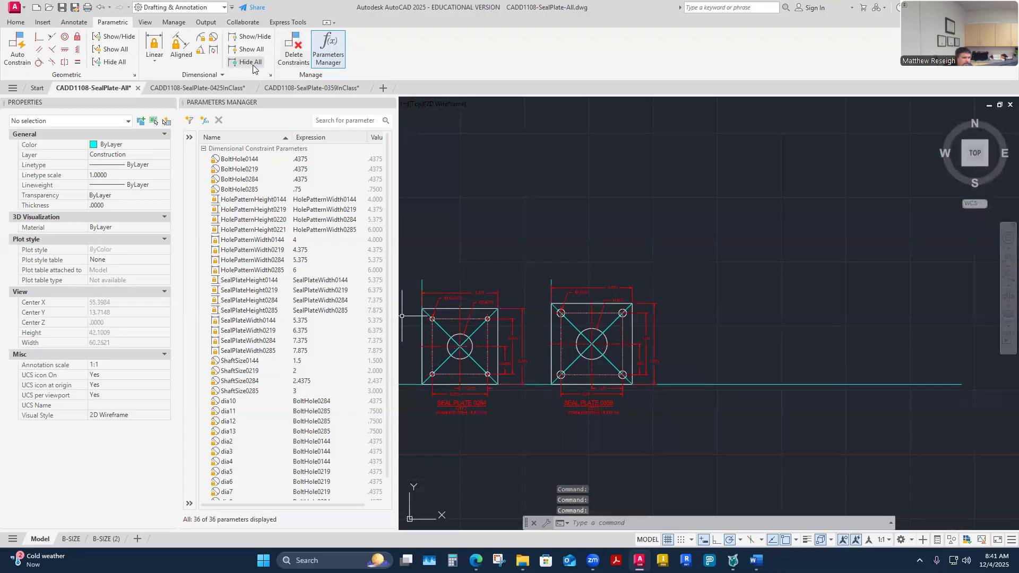
- Copy the vertical construction line at Seal Plate 0359 from the plate's lower-left corner to a point farther right on the horizontal construction line
left_click(21, 24)
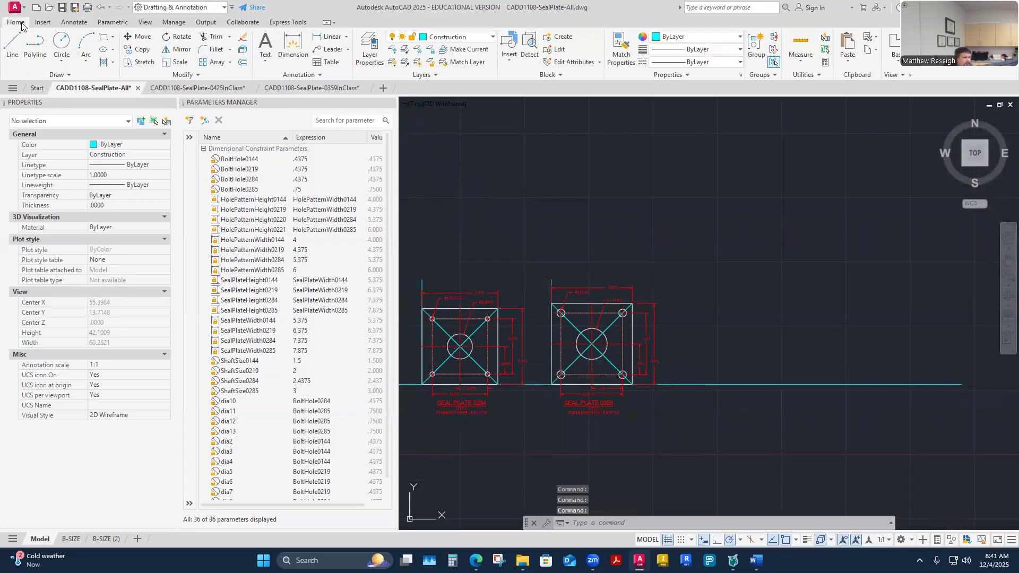
left_click(139, 49)
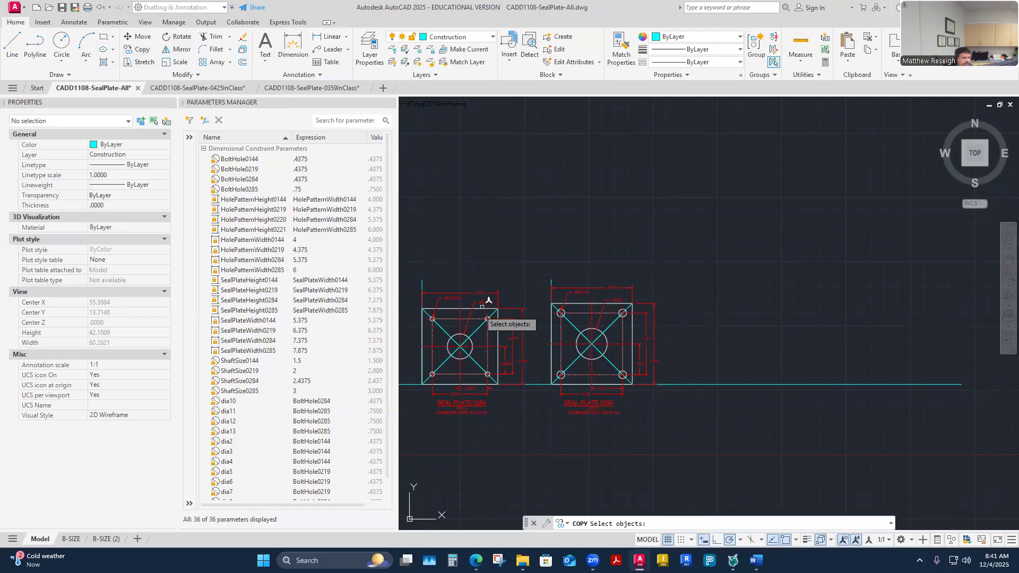
scroll(522, 275, "up", 6)
left_click(643, 305)
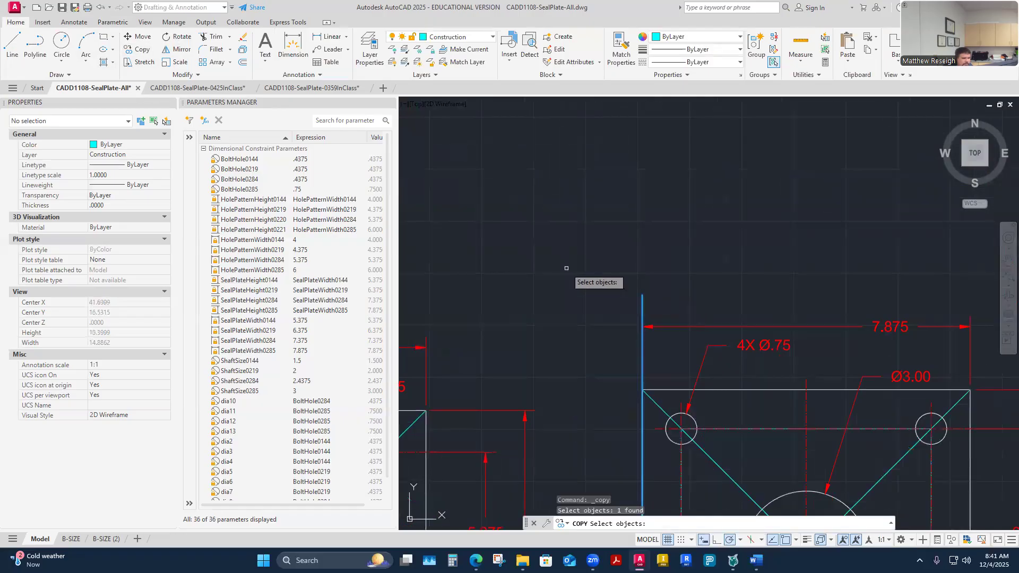
scroll(573, 268, "down", 5)
scroll(589, 398, "up", 3)
key("Return")
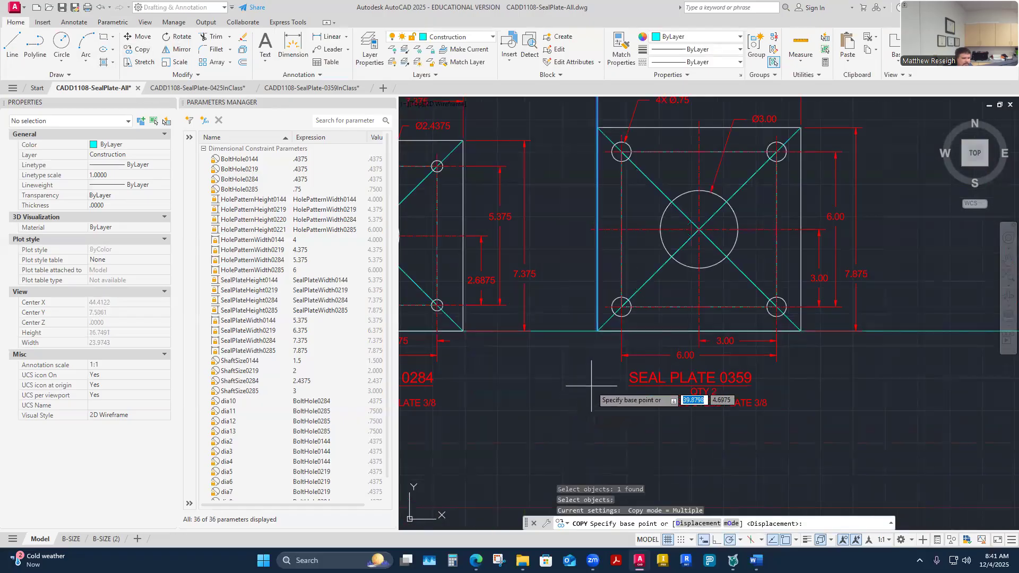
scroll(589, 351, "up", 2)
left_click(583, 304)
scroll(584, 307, "down", 4)
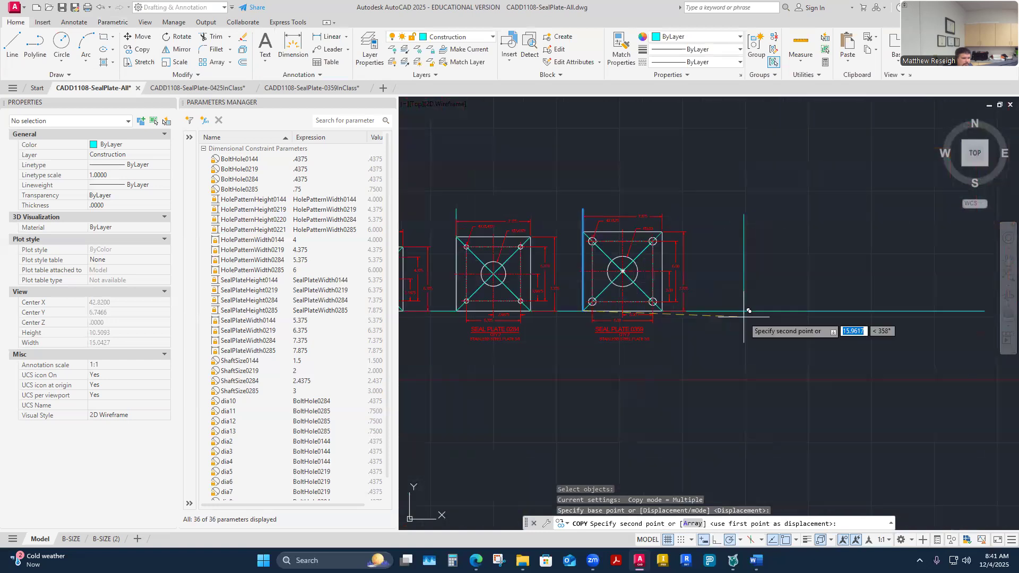
scroll(743, 308, "up", 2)
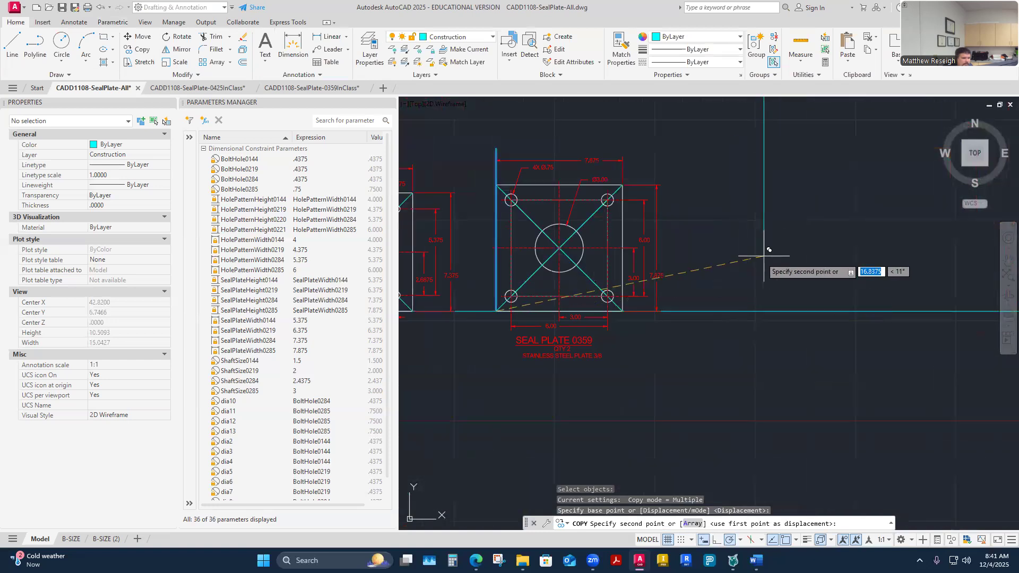
left_click(724, 312)
key("Escape")
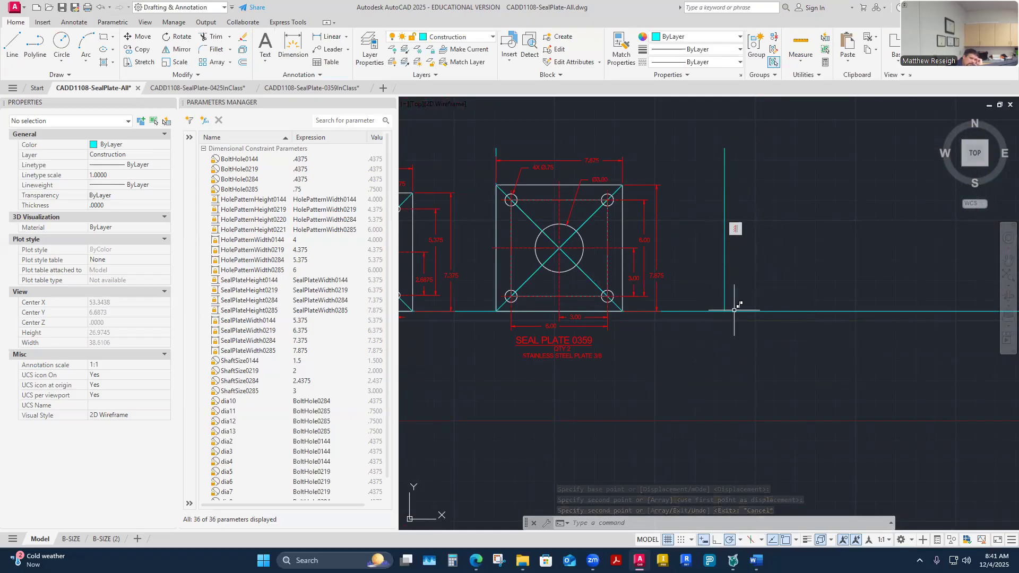
- Switch to the CADD1108-SealPlate-0425InClass drawing and show Seal Plate 0425 in model space
scroll(671, 318, "down", 5)
scroll(670, 325, "up", 3)
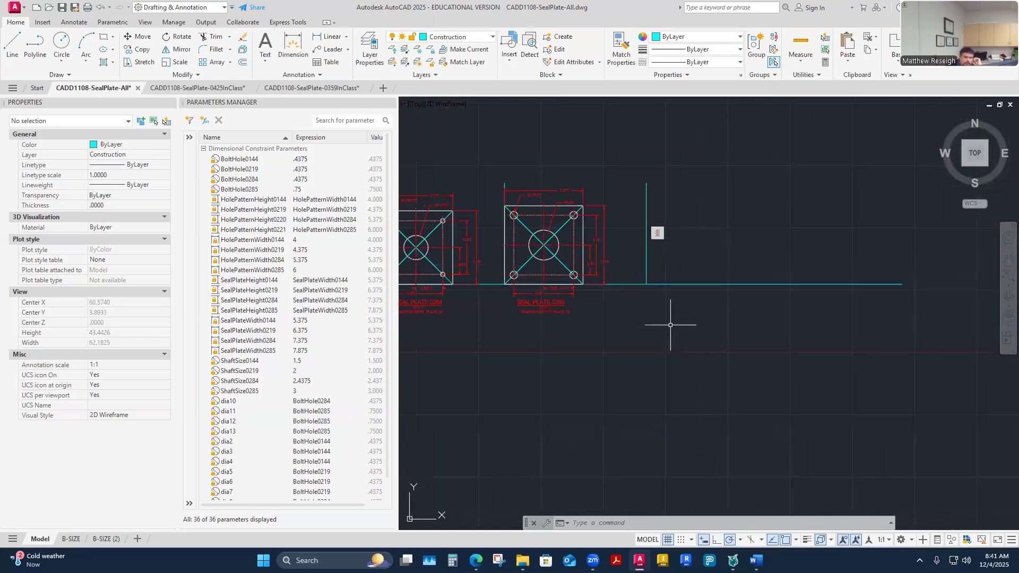
mouse_move(215, 91)
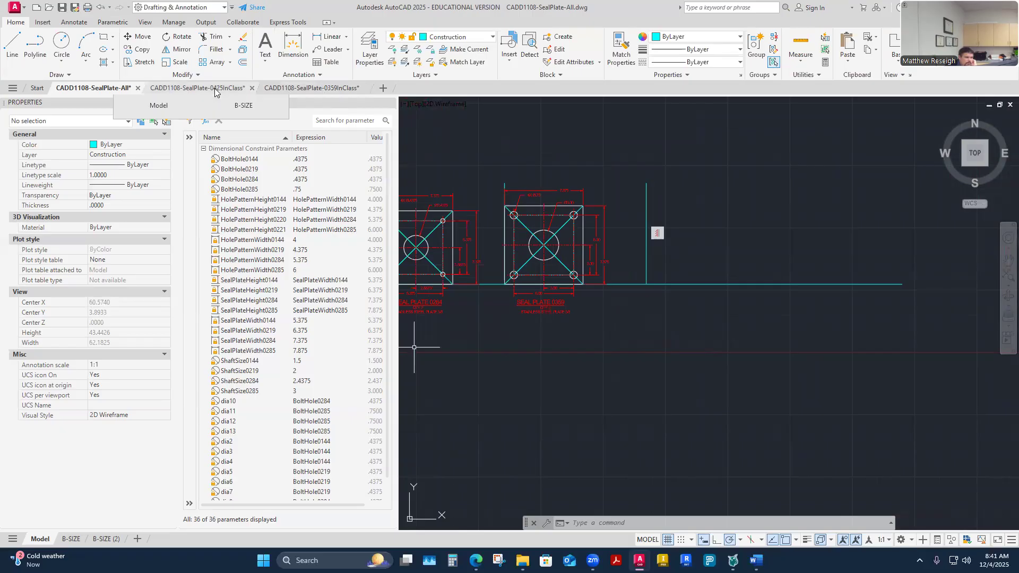
left_click(249, 172)
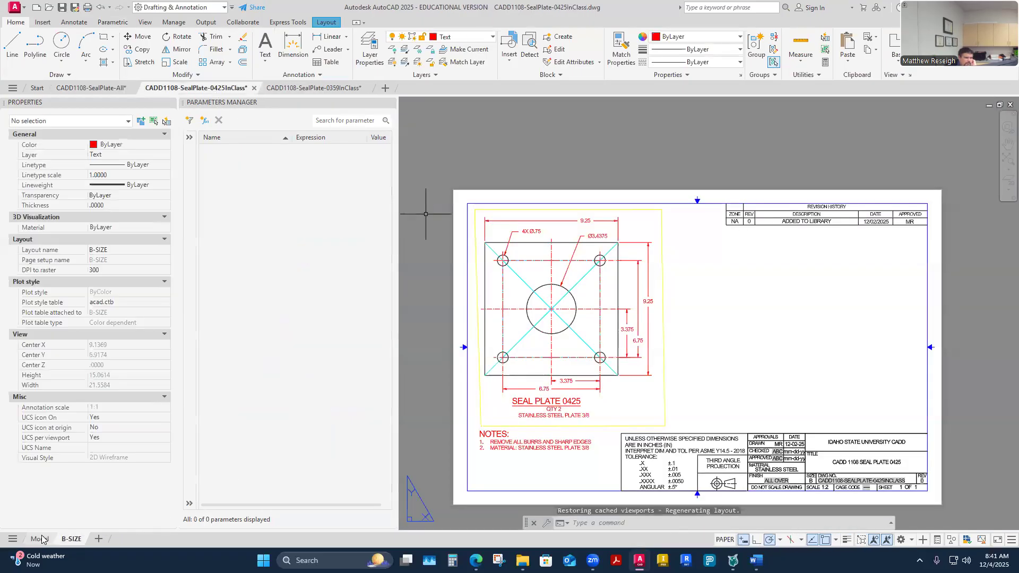
left_click(41, 539)
scroll(478, 310, "down", 5)
scroll(556, 307, "up", 3)
scroll(556, 306, "down", 4)
scroll(584, 287, "up", 4)
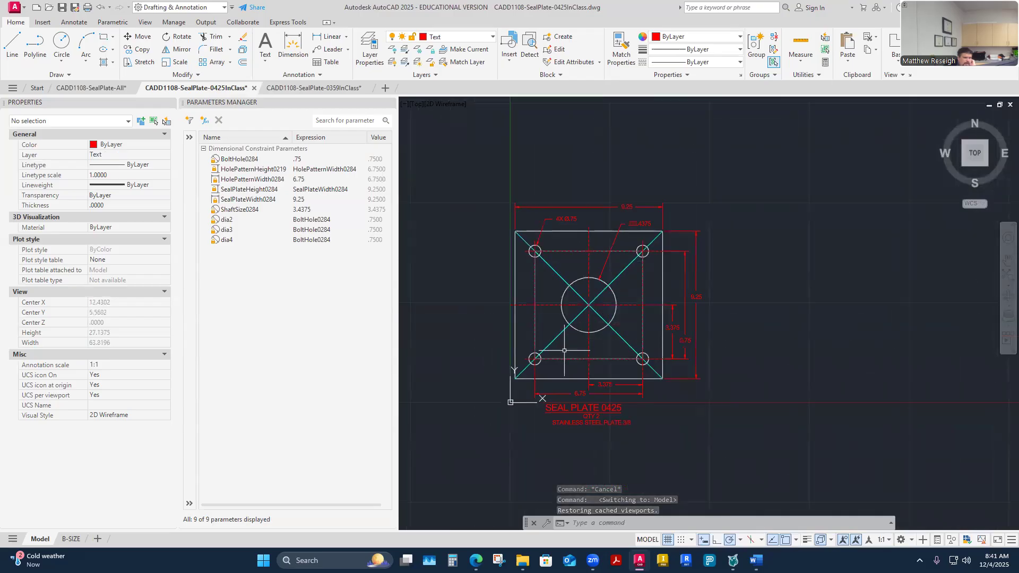
- Copy Seal Plate 0425 with all its annotations and paste it into CADD1108-SealPlate-All, above and right of the new vertical construction line
left_click(479, 177)
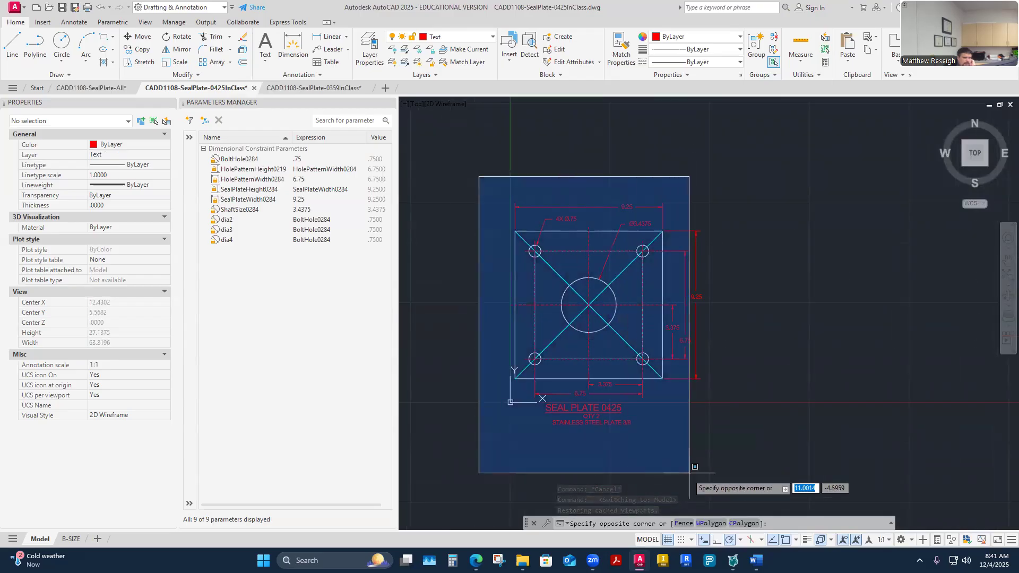
left_click(742, 444)
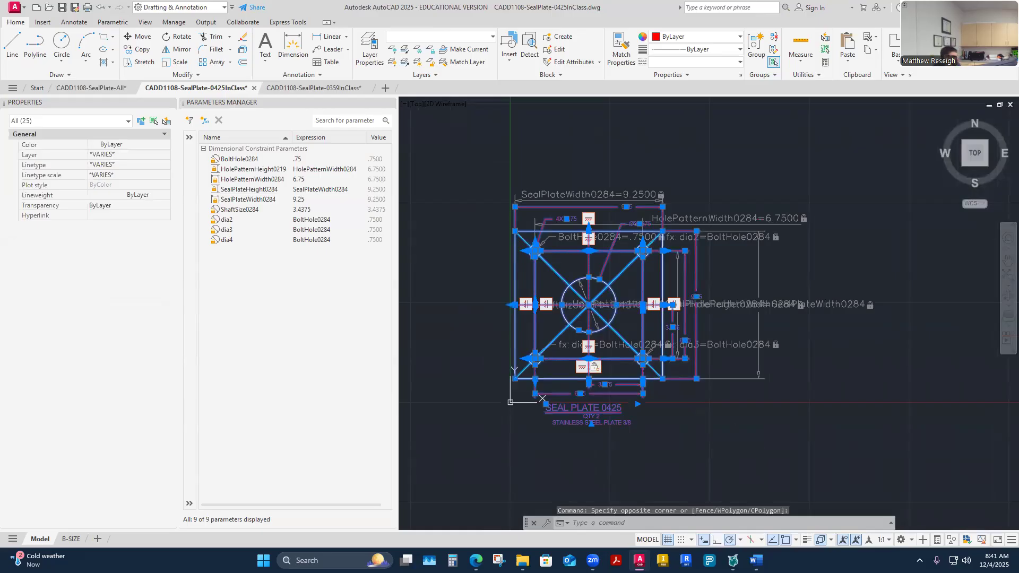
key("ctrl+c")
left_click(91, 87)
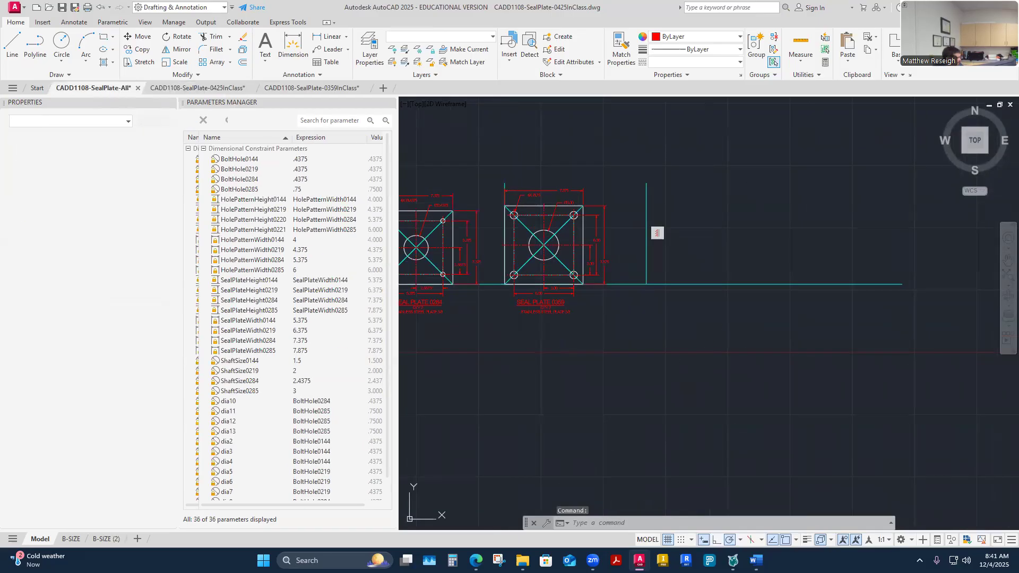
key("ctrl+v")
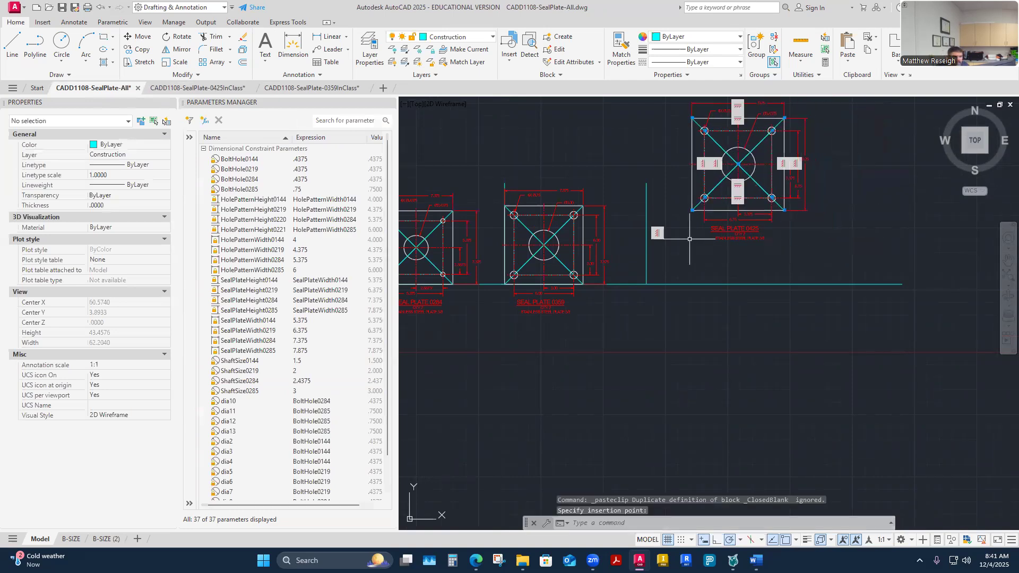
left_click(690, 239)
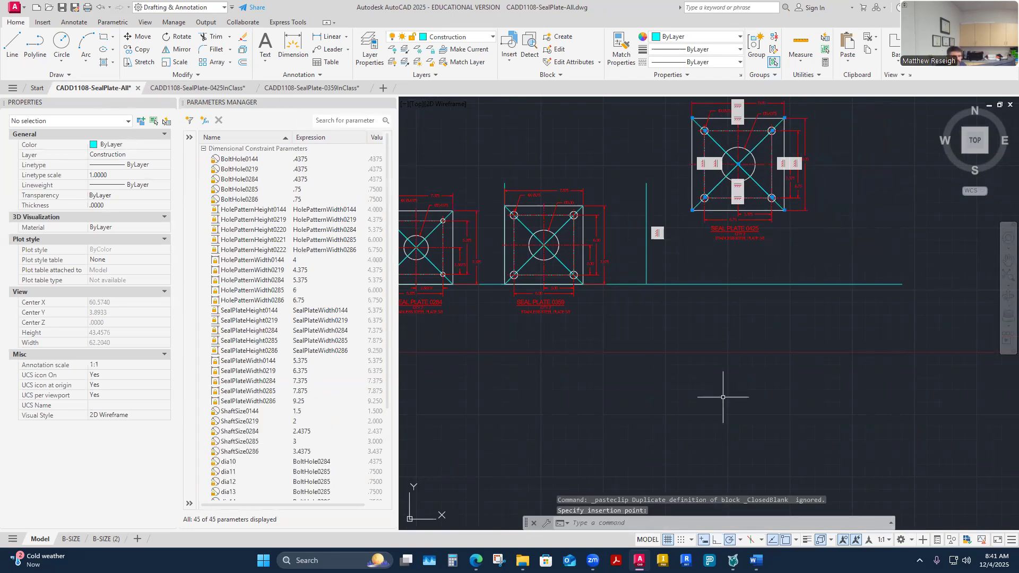
key("Escape")
- Move the pasted Seal Plate 0425 with its annotations by its lower-left corner onto the intersection of the new vertical and horizontal construction lines
scroll(689, 341, "down", 3)
scroll(656, 317, "up", 3)
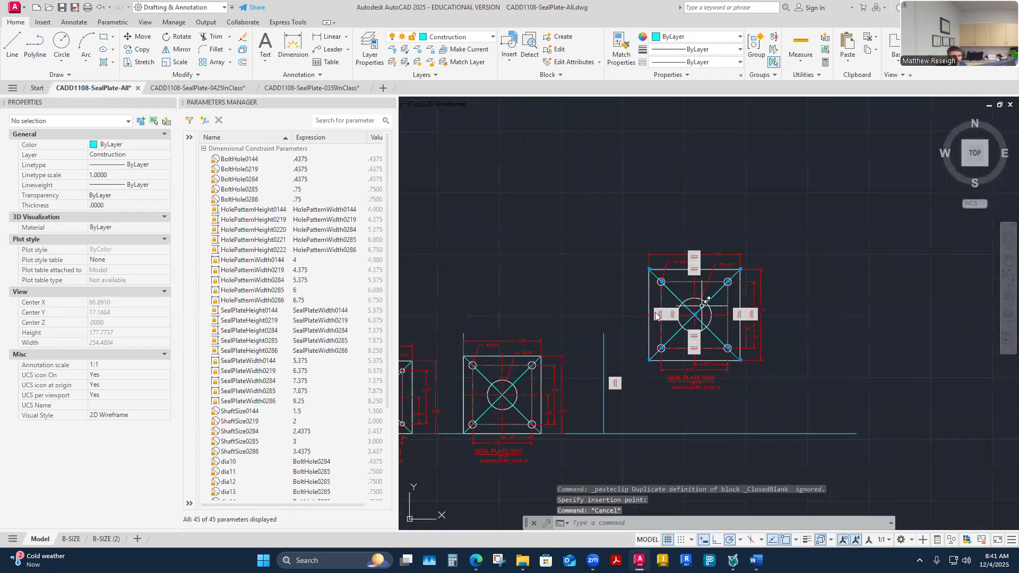
left_click(138, 37)
left_click(622, 227)
left_click(773, 408)
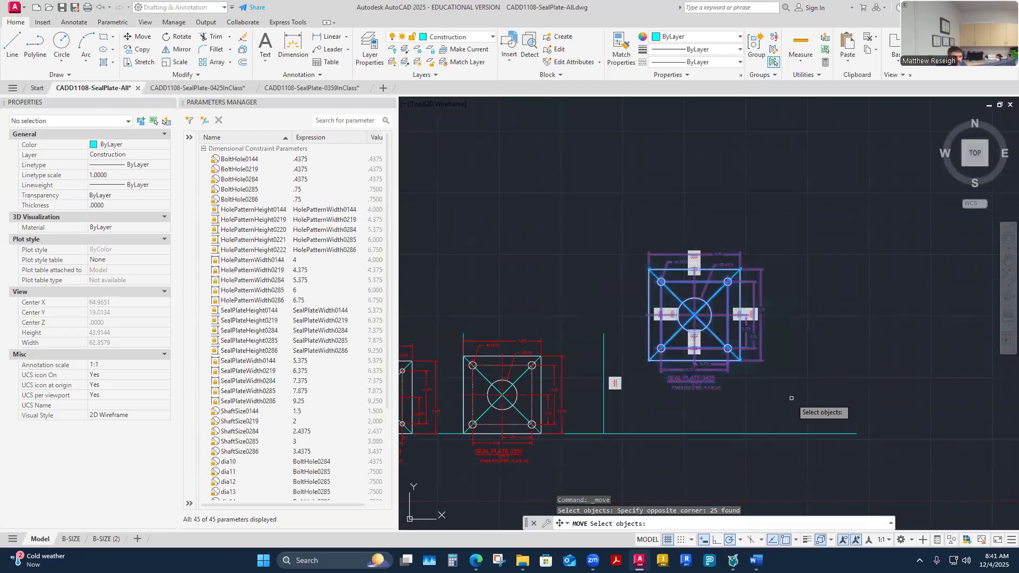
scroll(725, 391, "up", 4)
key("Return")
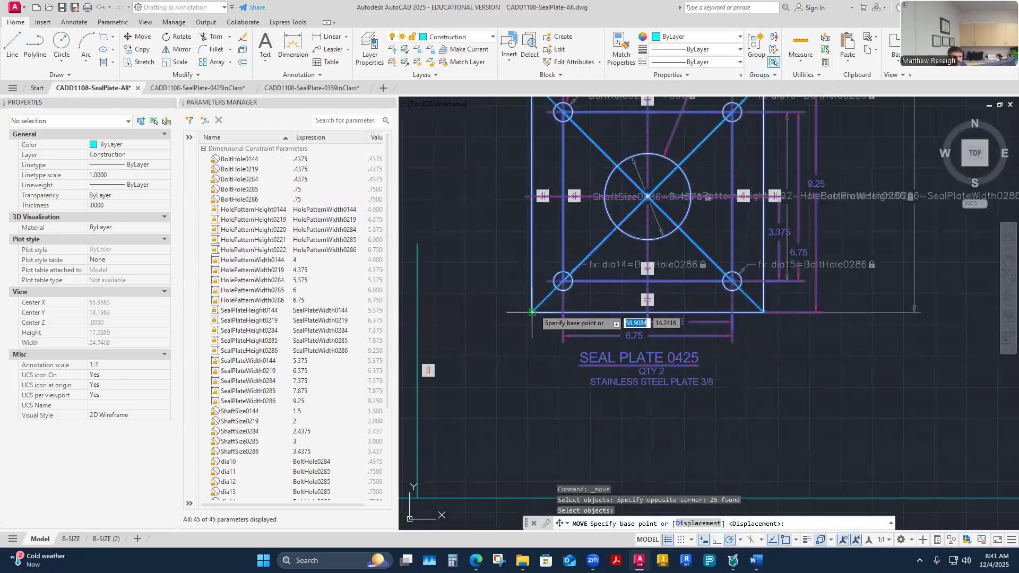
left_click(533, 313)
scroll(552, 305, "down", 4)
scroll(558, 302, "up", 6)
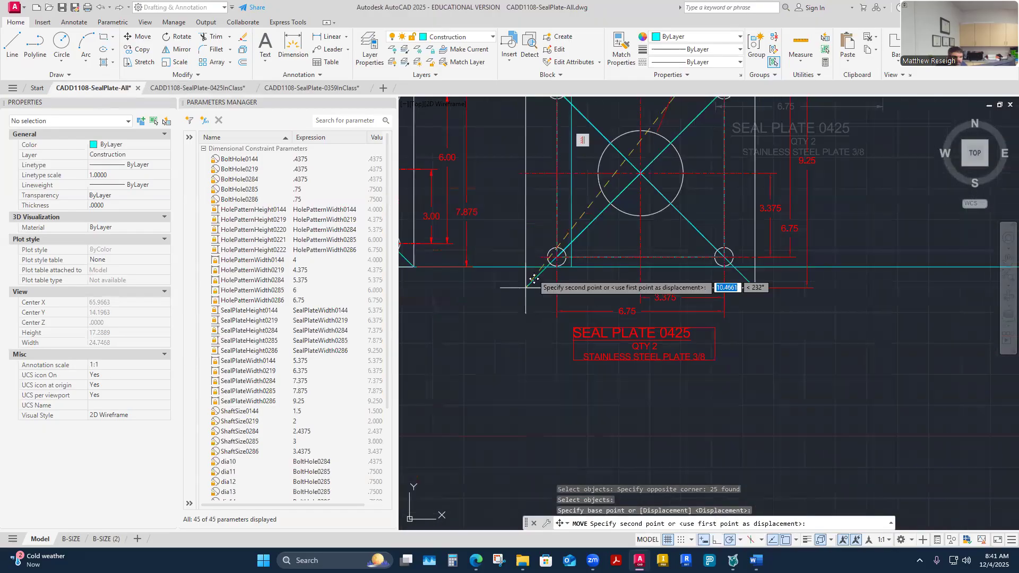
key("Escape")
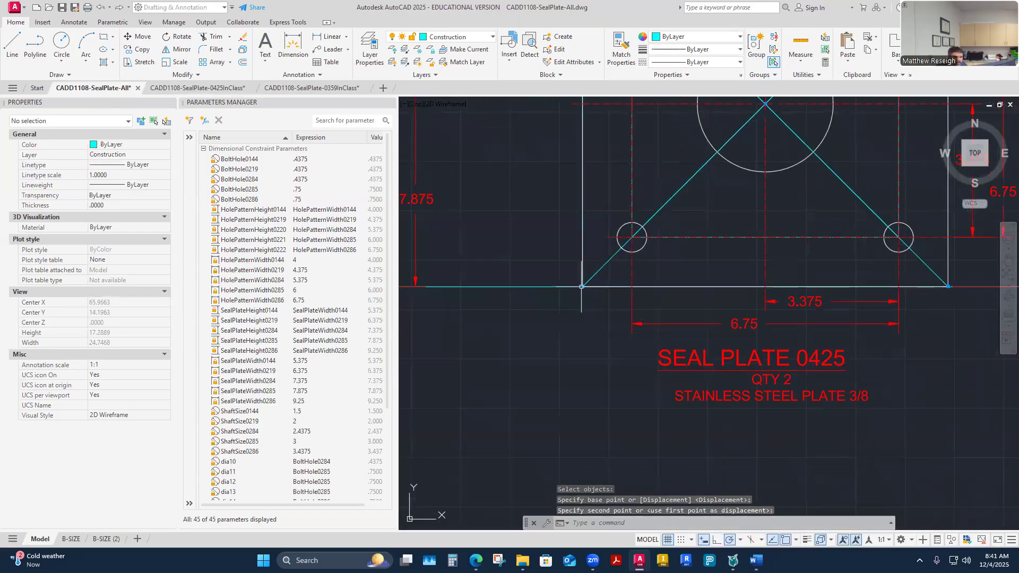
- Apply a Fix geometric constraint to the bottom edge of the Seal Plate 0425 outline
left_click(112, 22)
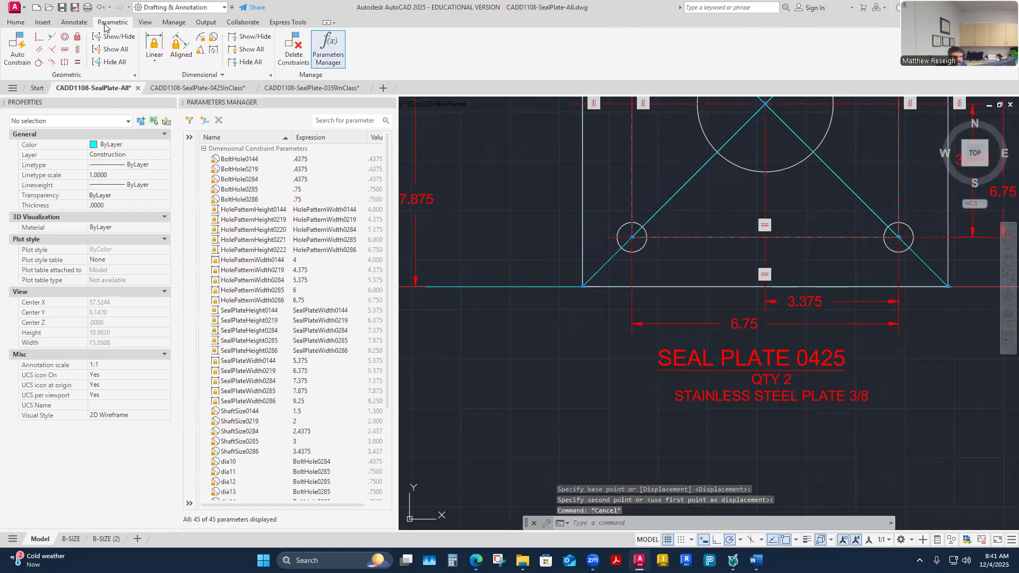
left_click(77, 36)
key("Escape")
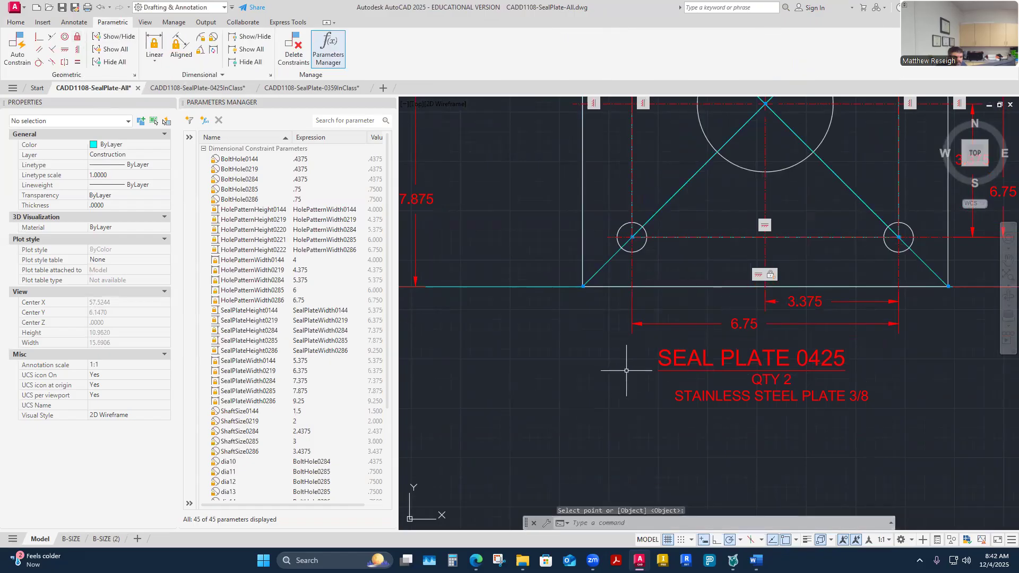
- Review the row of five seal plates and hide all dimensional constraints in the drawing
scroll(568, 340, "down", 2)
scroll(658, 351, "down", 6)
scroll(610, 360, "up", 4)
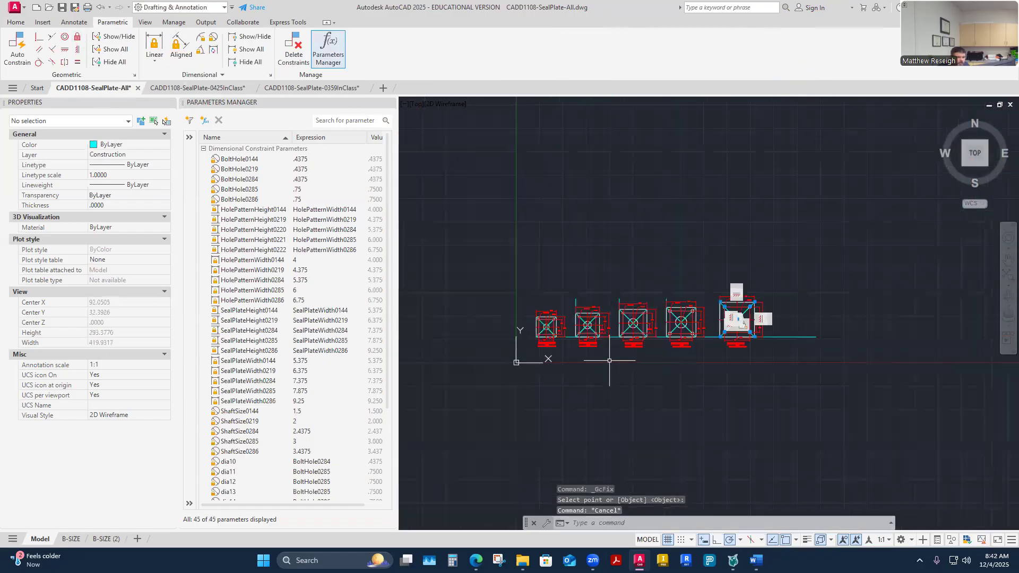
scroll(633, 351, "down", 1)
scroll(633, 350, "down", 2)
scroll(598, 346, "up", 2)
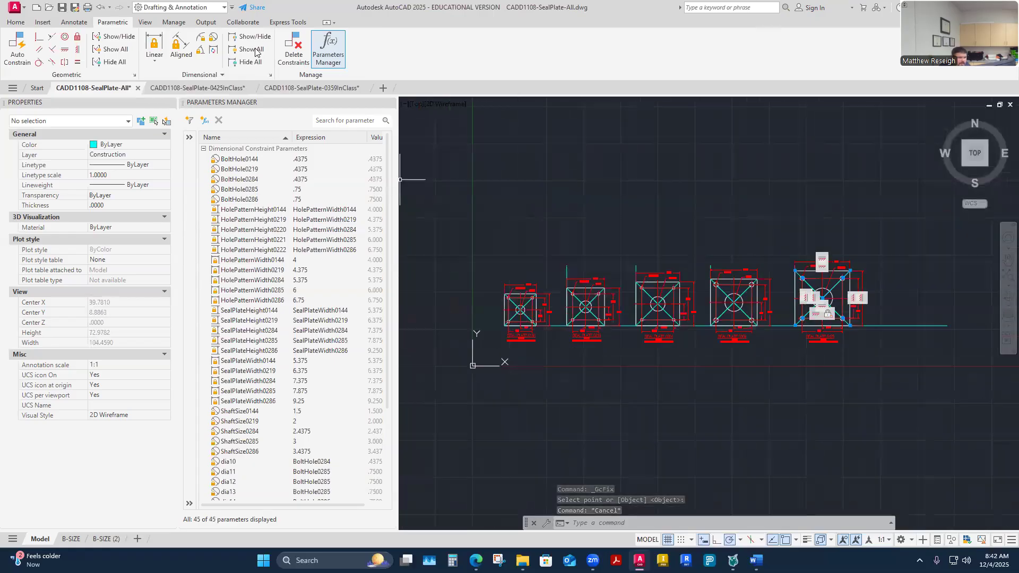
left_click(247, 62)
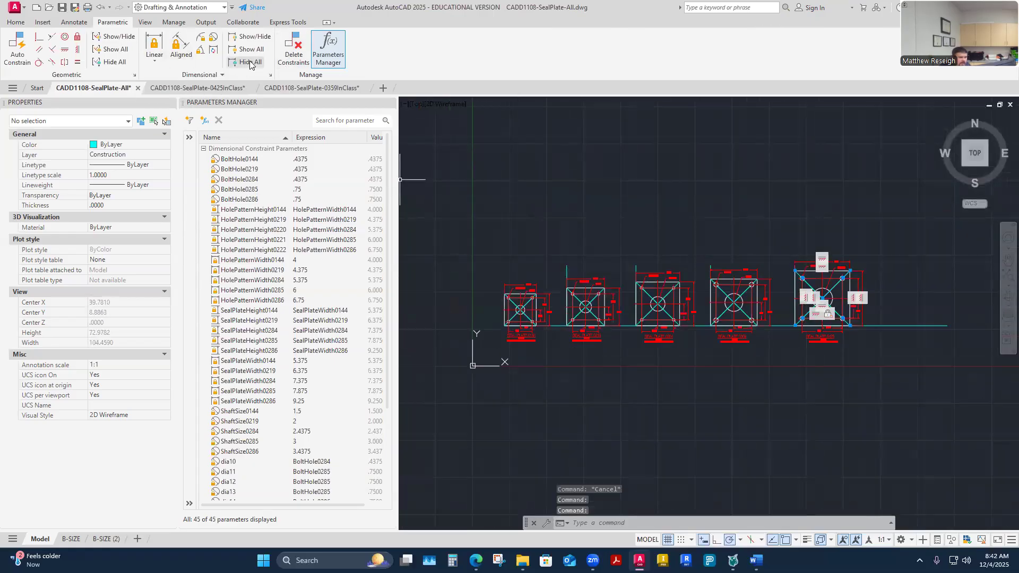
- Hide all geometric constraints in the drawing
left_click(114, 63)
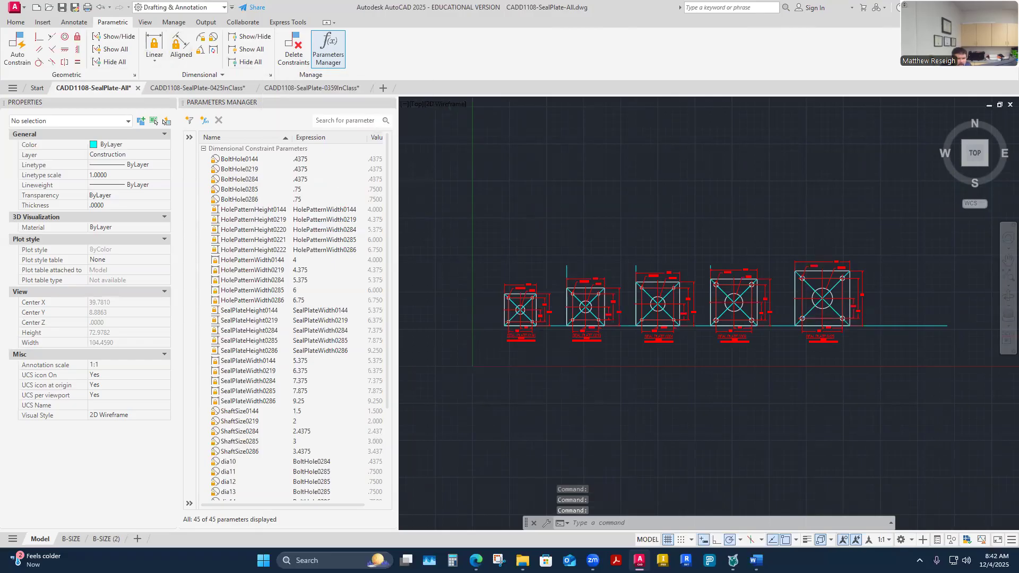
scroll(838, 333, "up", 3)
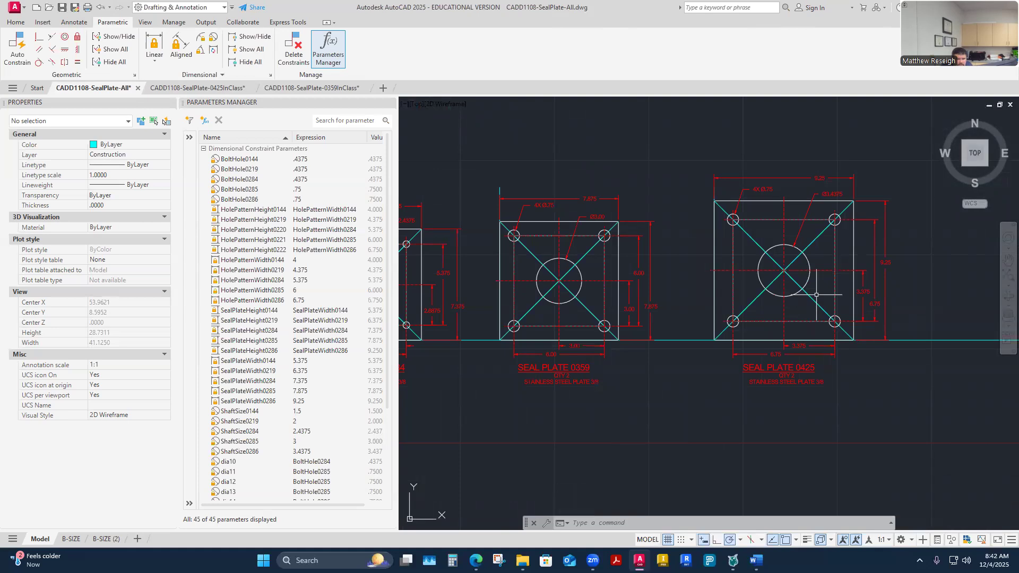
scroll(816, 295, "down", 4)
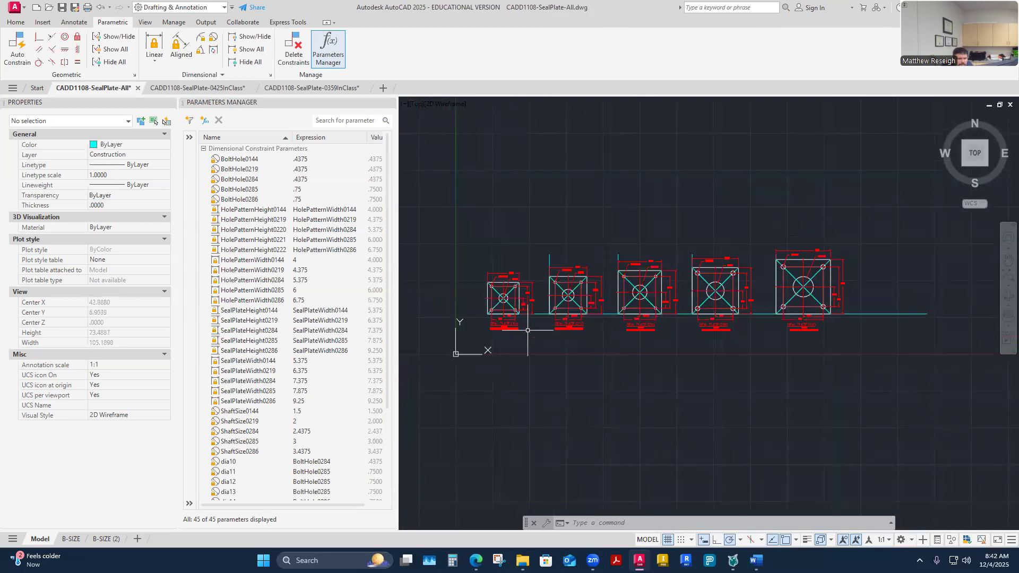
- Make Visible-Object the current layer
left_click(15, 22)
left_click(493, 37)
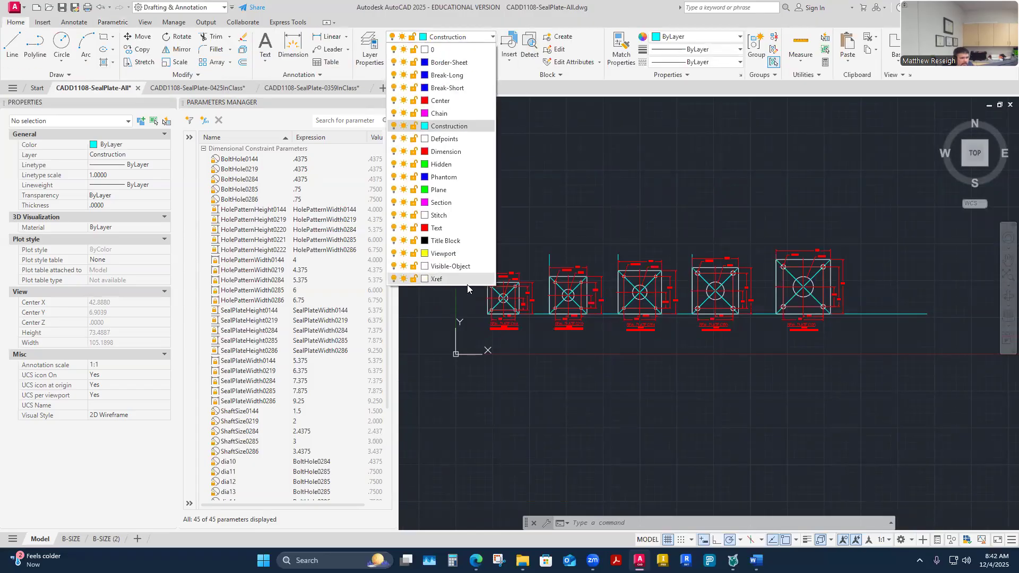
left_click(456, 274)
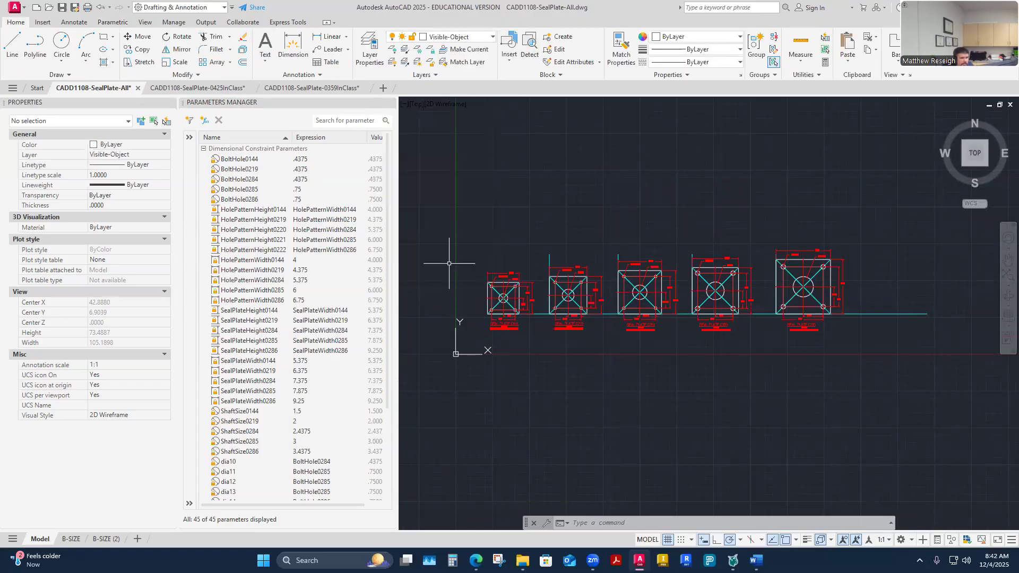
left_click(494, 38)
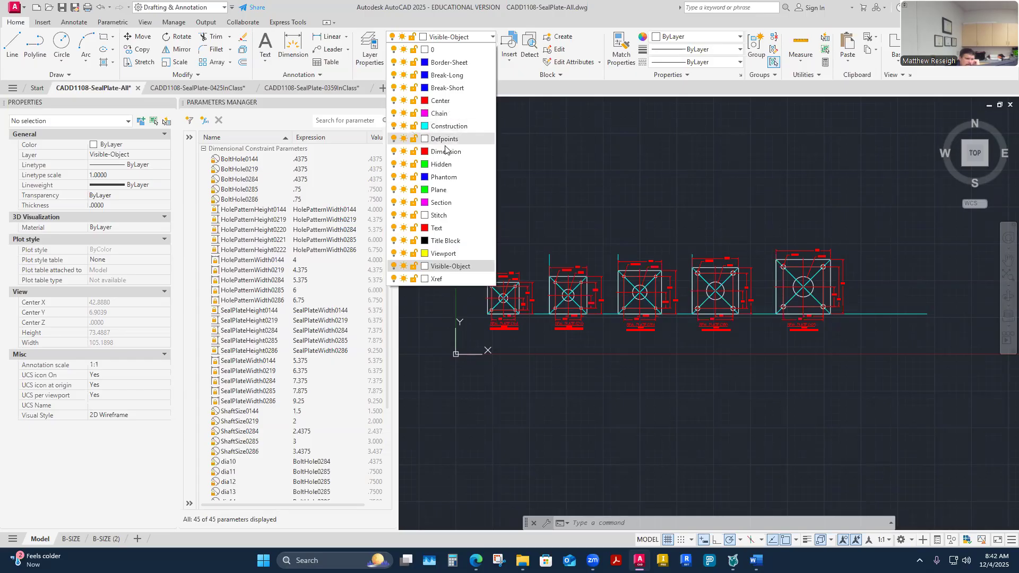
scroll(542, 362, "up", 1)
scroll(614, 332, "down", 2)
scroll(612, 333, "up", 3)
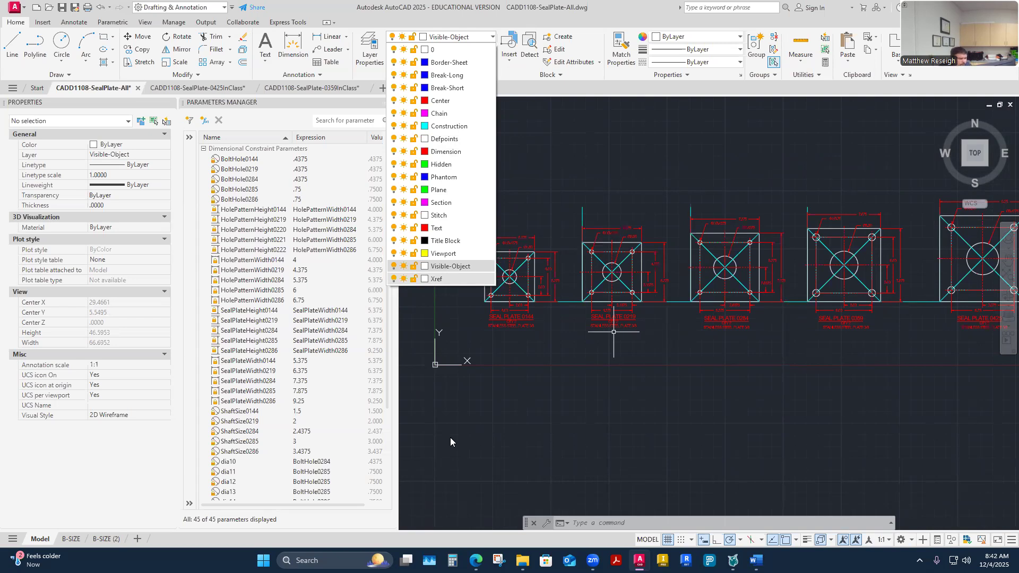
- Open the B-SIZE layout and delete its existing viewport
left_click(72, 539)
scroll(606, 284, "up", 3)
scroll(637, 254, "down", 3)
scroll(662, 215, "up", 2)
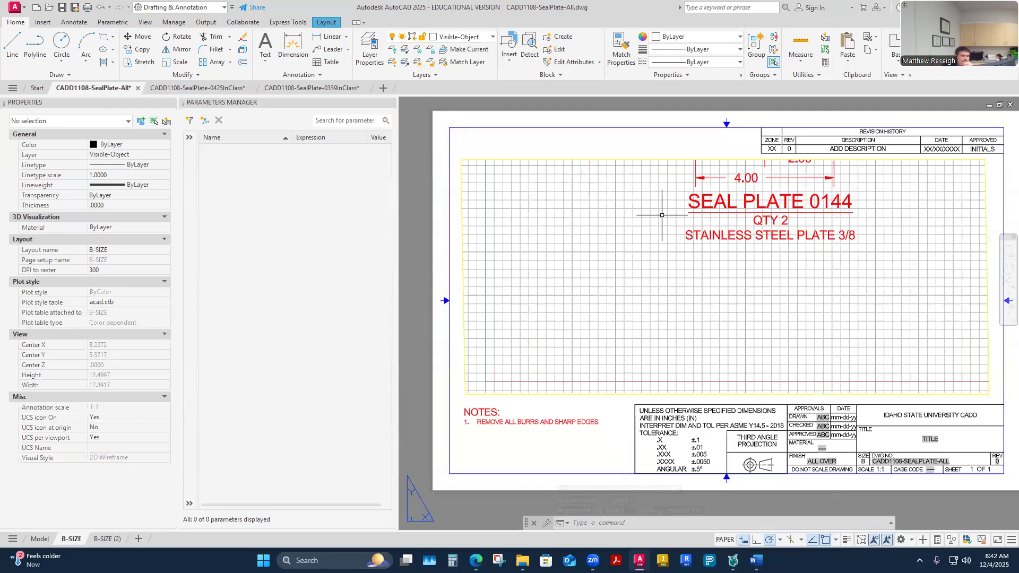
left_click(852, 393)
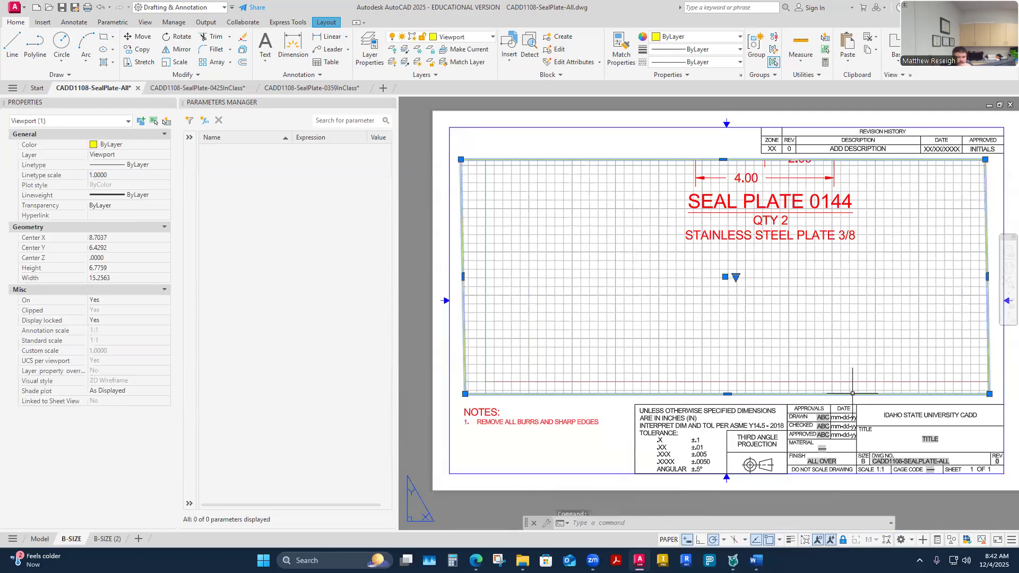
key("Delete")
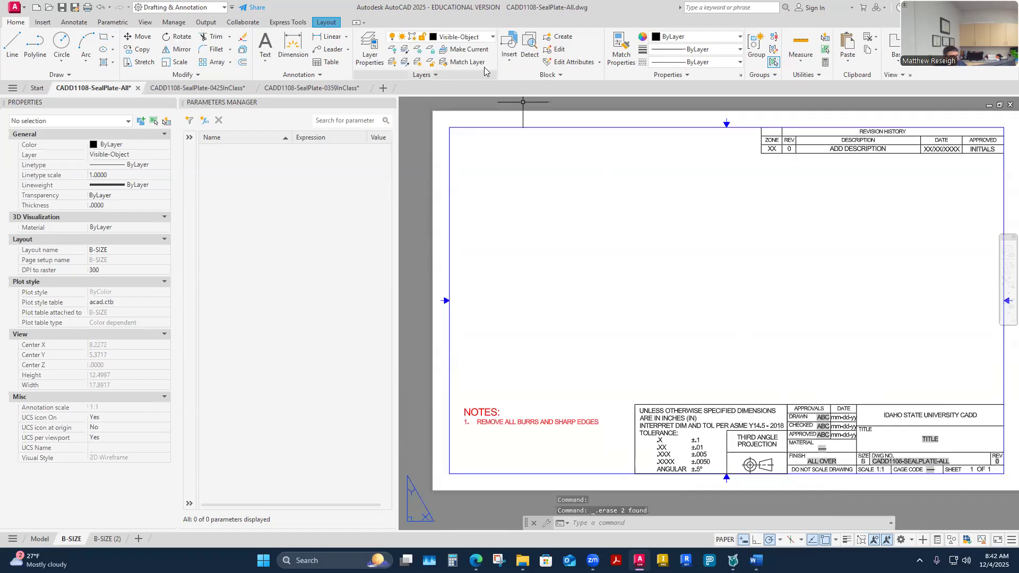
- Make Viewport the current layer on the B-SIZE layout
left_click(489, 36)
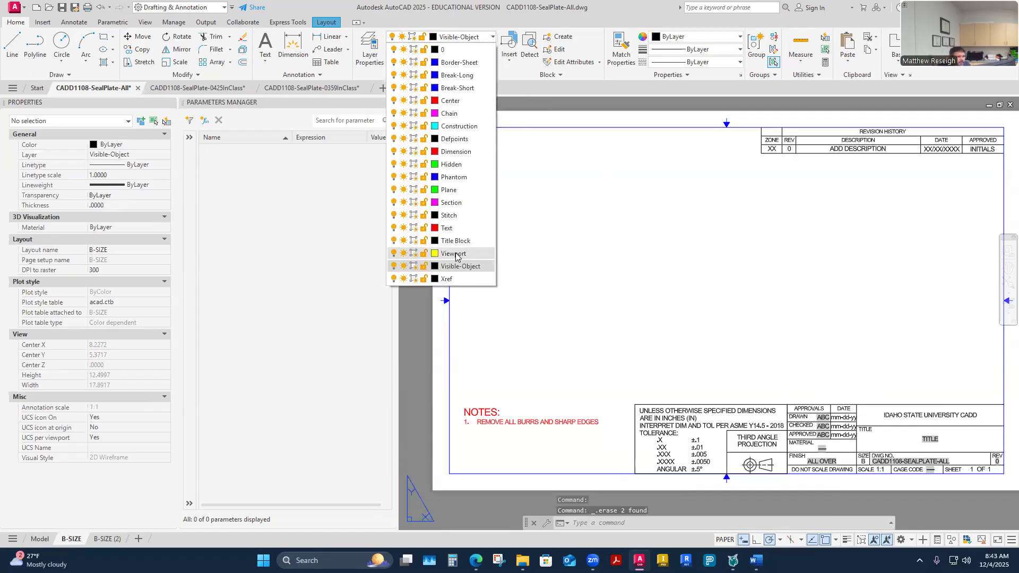
left_click(454, 254)
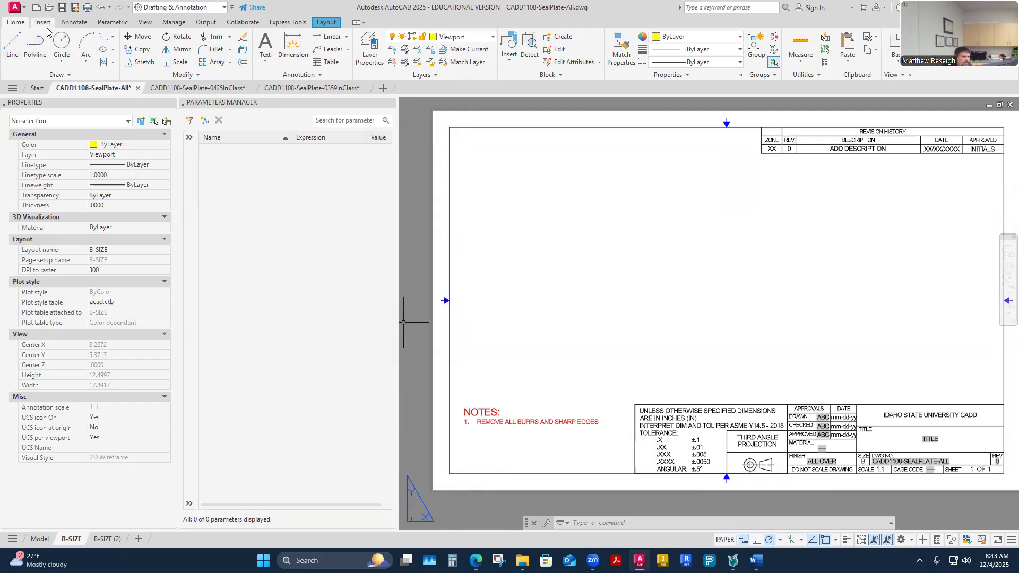
left_click(325, 22)
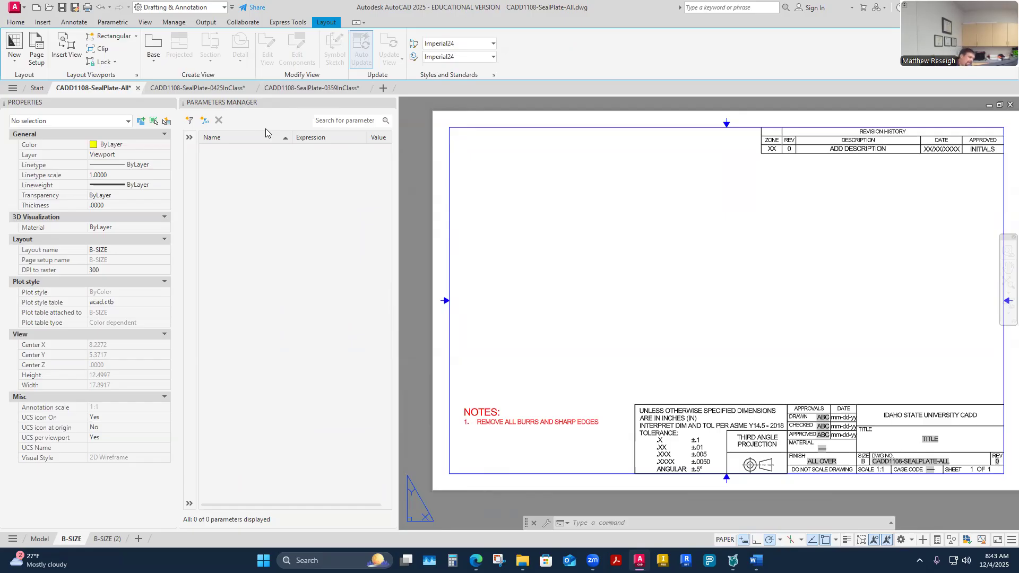
- Examine the viewport on the B-SIZE layout of CADD1108-SealPlate-0359InClass, leave its model space, and return to CADD1108-SealPlate-All
left_click(318, 88)
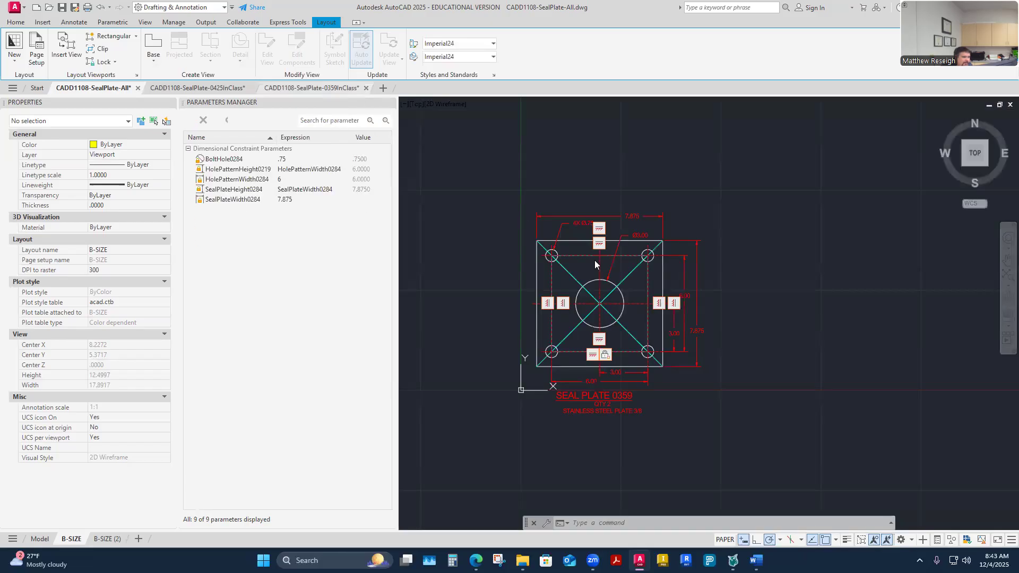
left_click(71, 538)
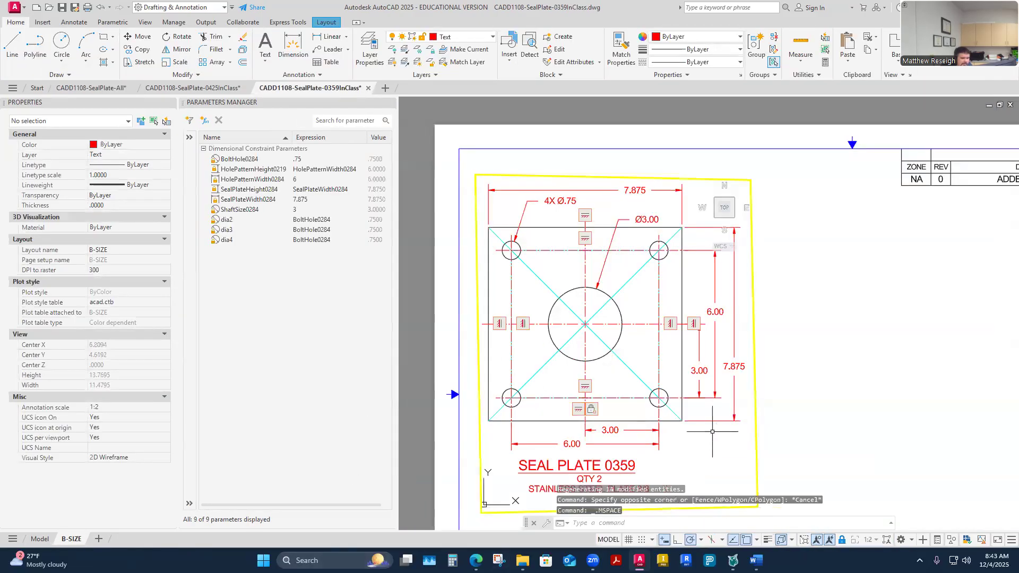
key("Escape")
key("Escape")
key("Escape")
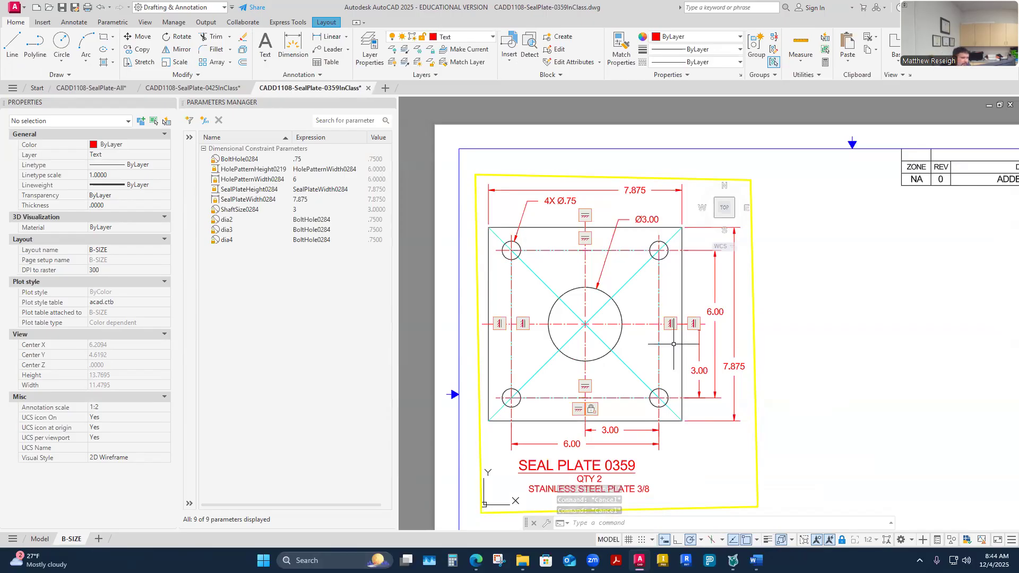
double_click(831, 329)
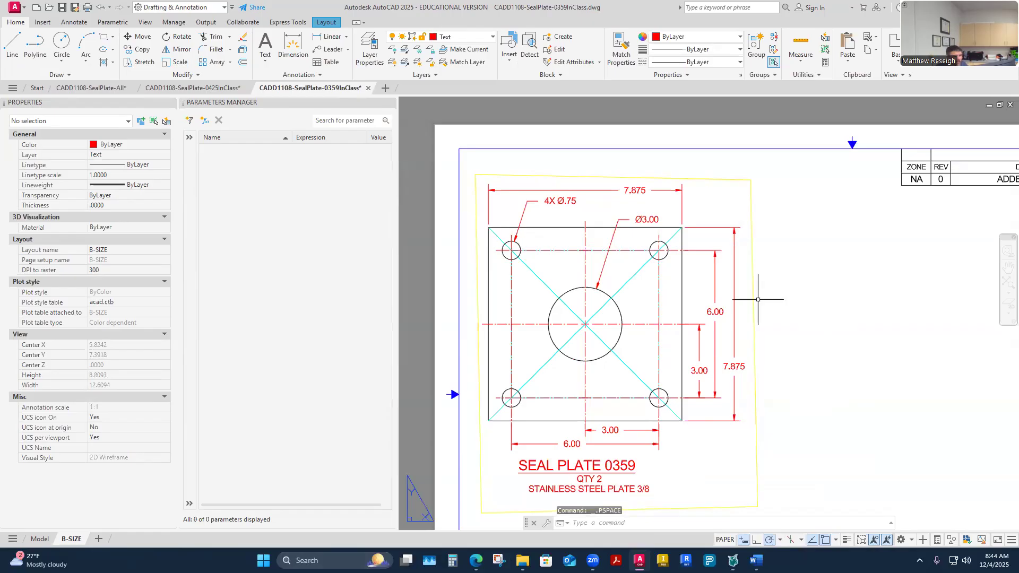
left_click(85, 90)
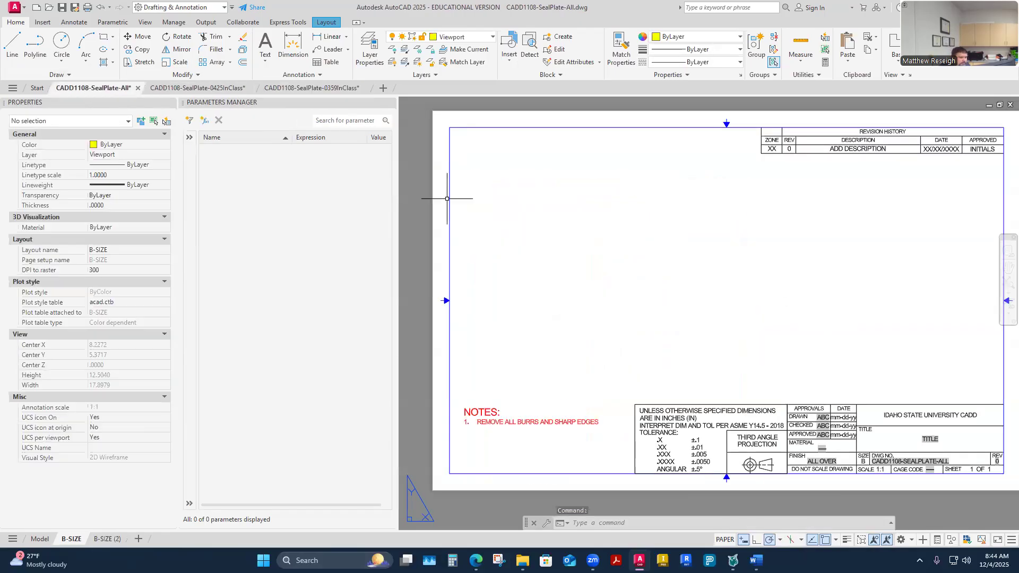
scroll(462, 212, "down", 4)
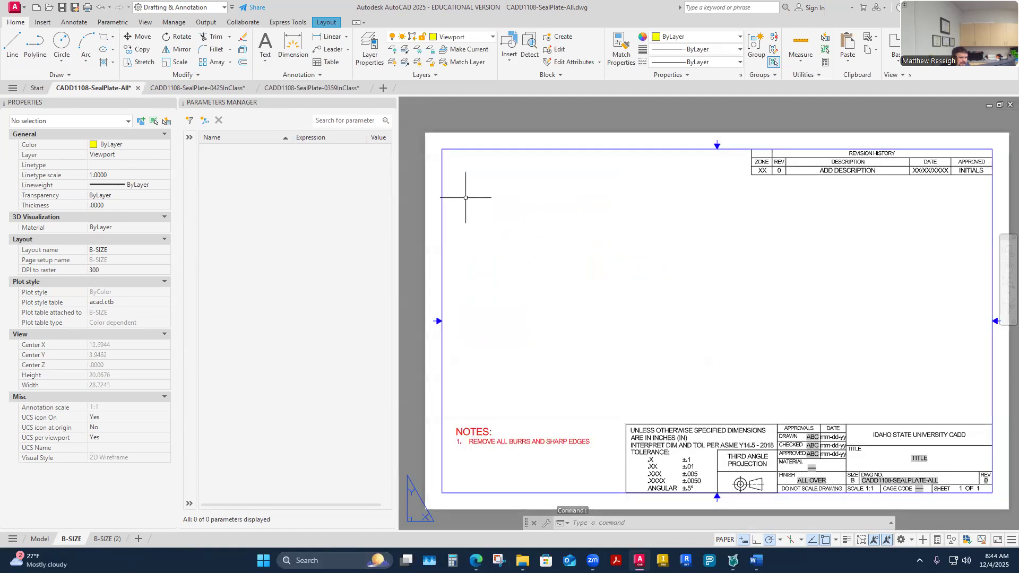
scroll(451, 209, "up", 3)
scroll(451, 209, "down", 3)
scroll(449, 202, "up", 4)
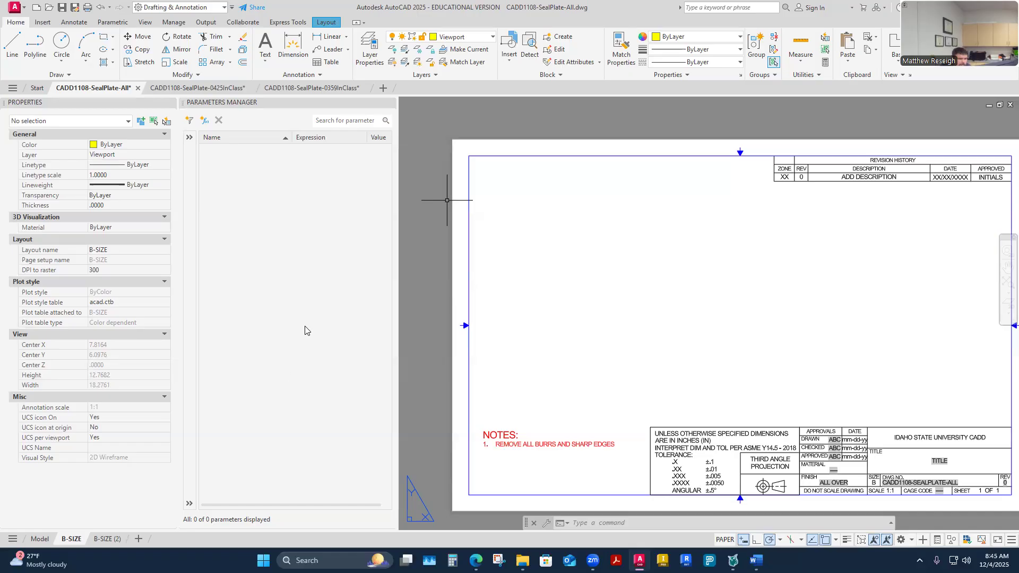
scroll(548, 327, "down", 2)
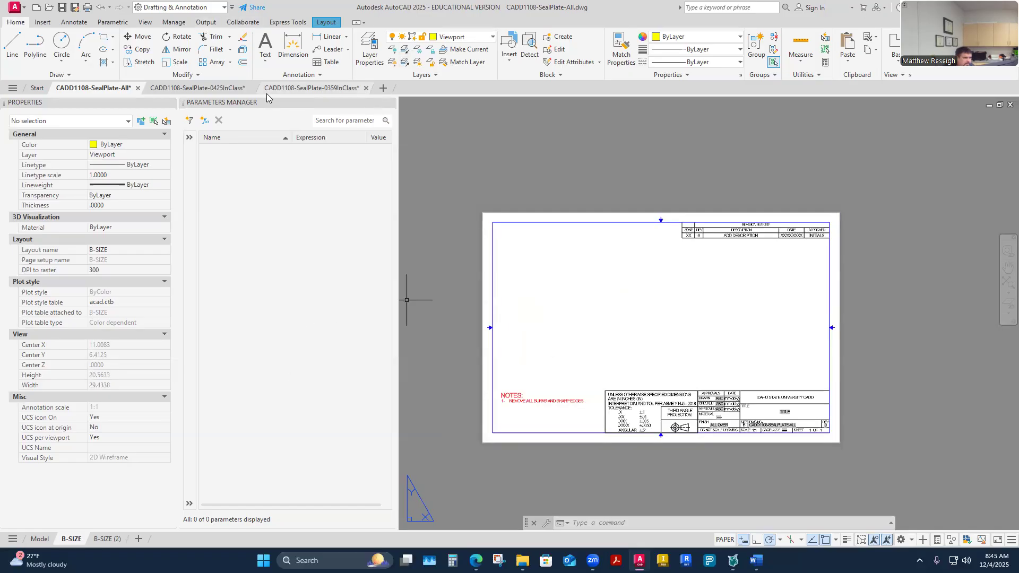
- Create a rectangular viewport about 15 inches wide between the revision history table and the notes on the B-SIZE sheet
left_click(326, 23)
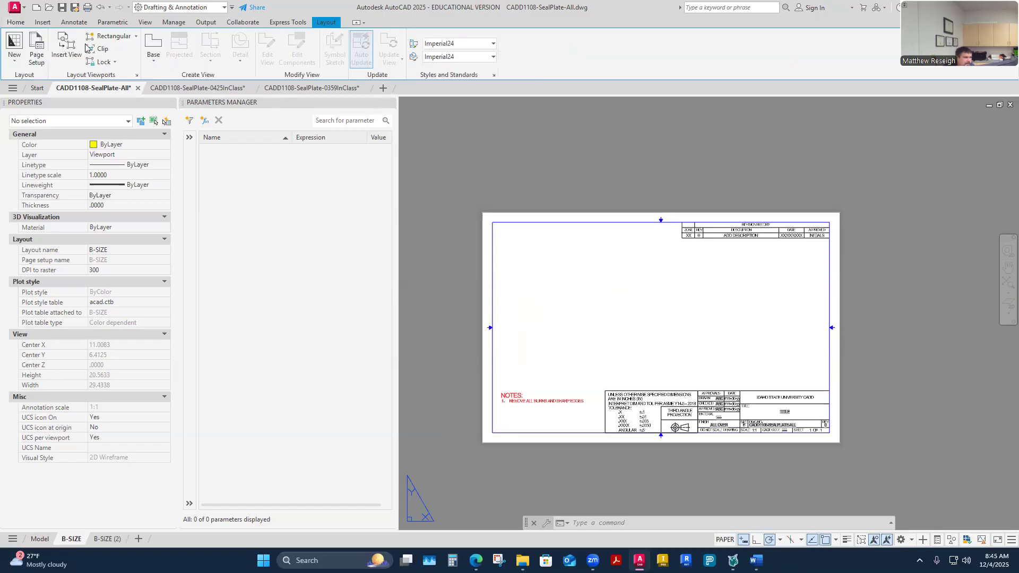
left_click(108, 36)
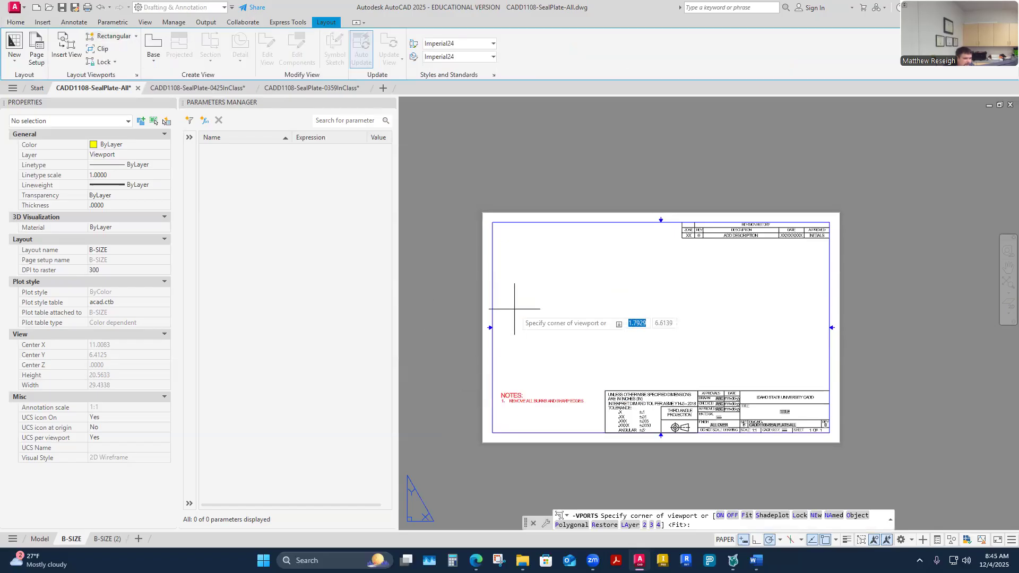
left_click(501, 259)
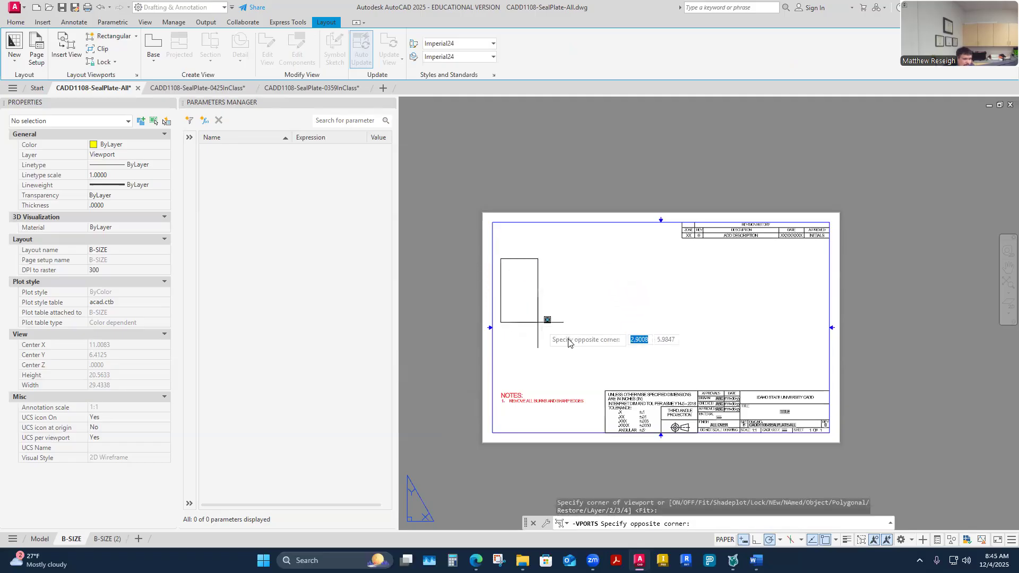
left_click(817, 382)
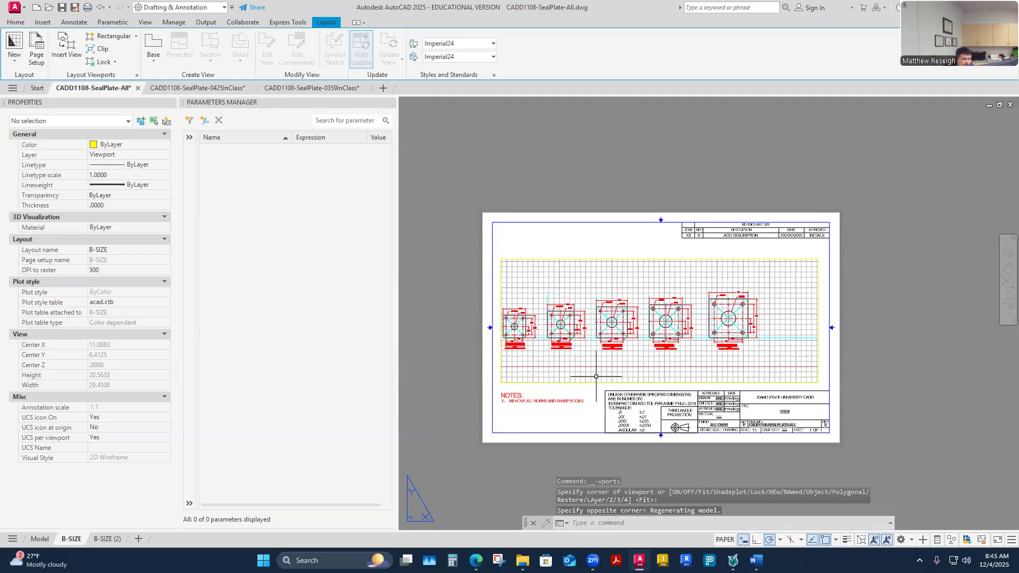
- Activate the new viewport and set its scale to 1:2
double_click(521, 350)
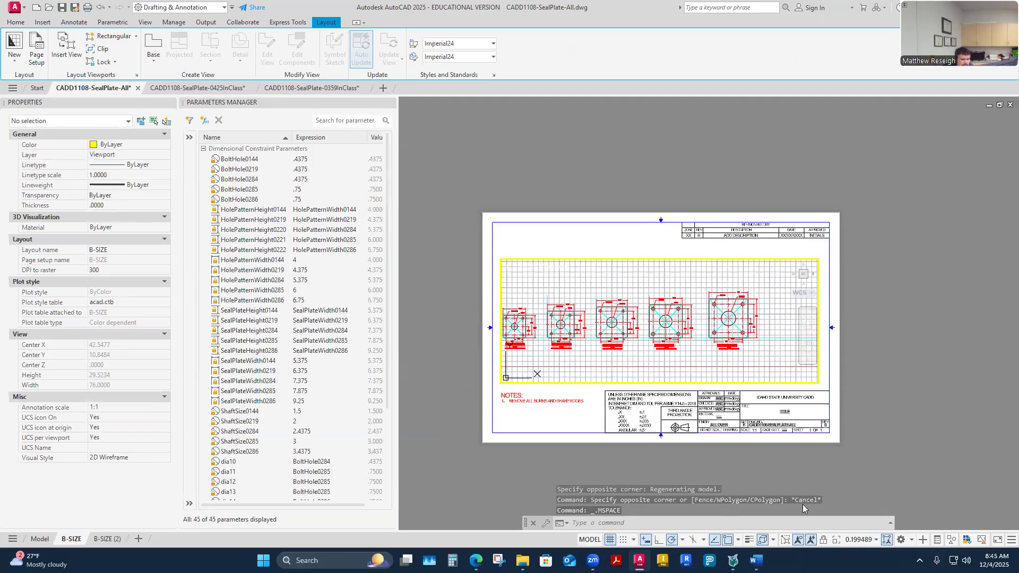
left_click(876, 539)
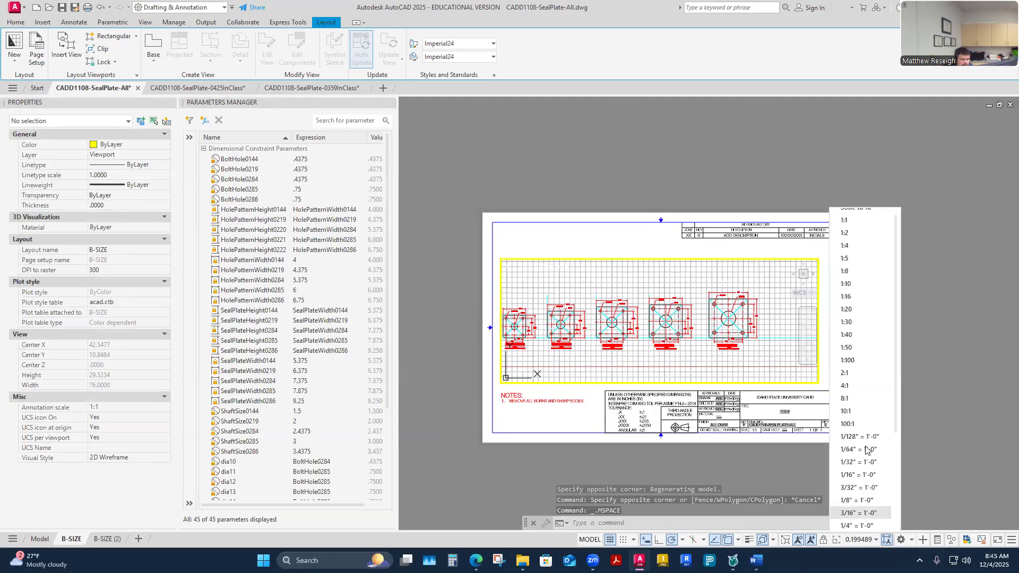
left_click(848, 234)
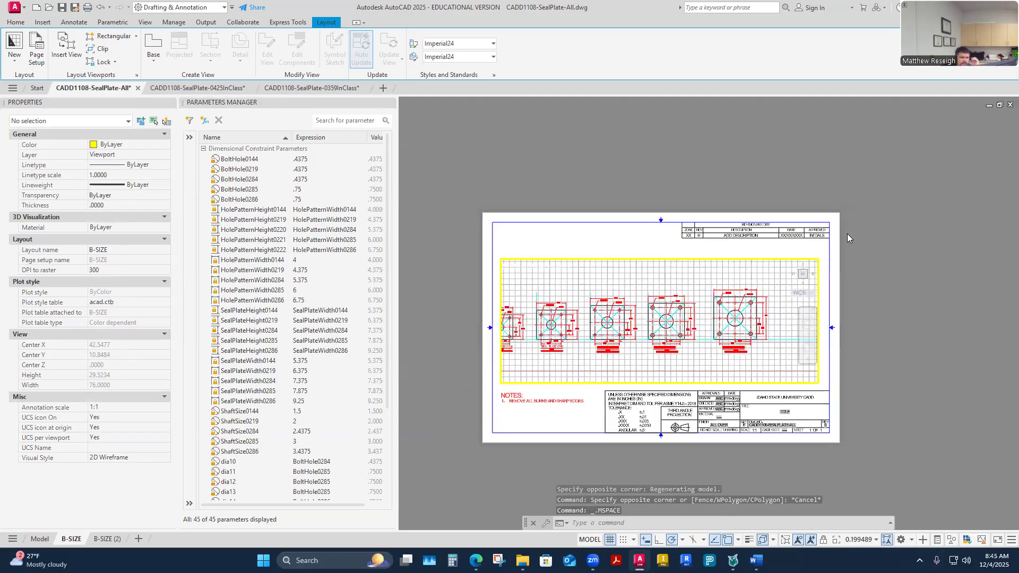
middle_click_drag(750, 329, 890, 325)
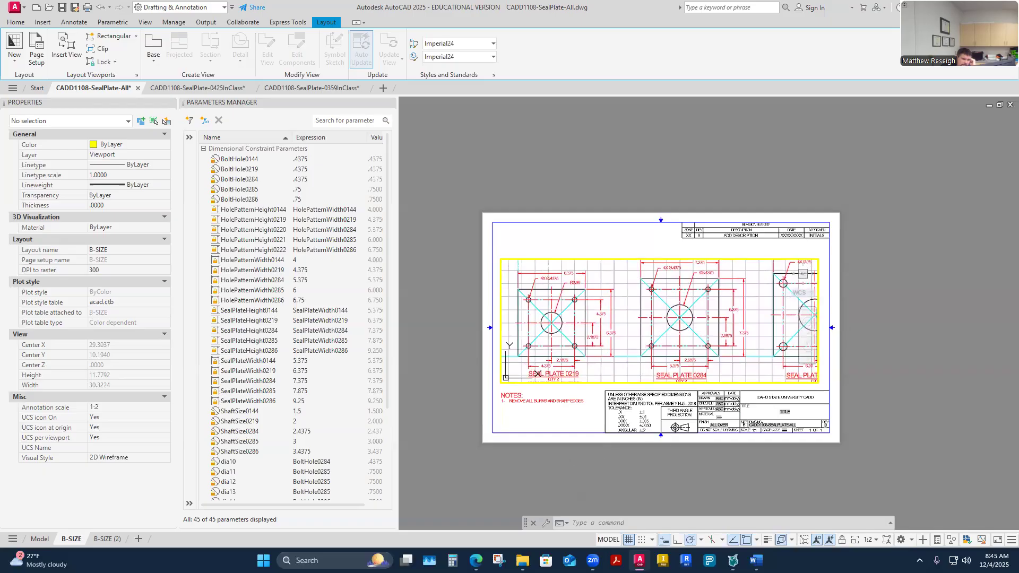
- Resize the viewport by its left corners to about 14.7 by 6.1 inches and shift it left about 0.58 inch on the sheet
double_click(525, 428)
scroll(526, 428, "up", 2)
left_click(492, 357)
left_click(488, 356)
left_click(486, 364)
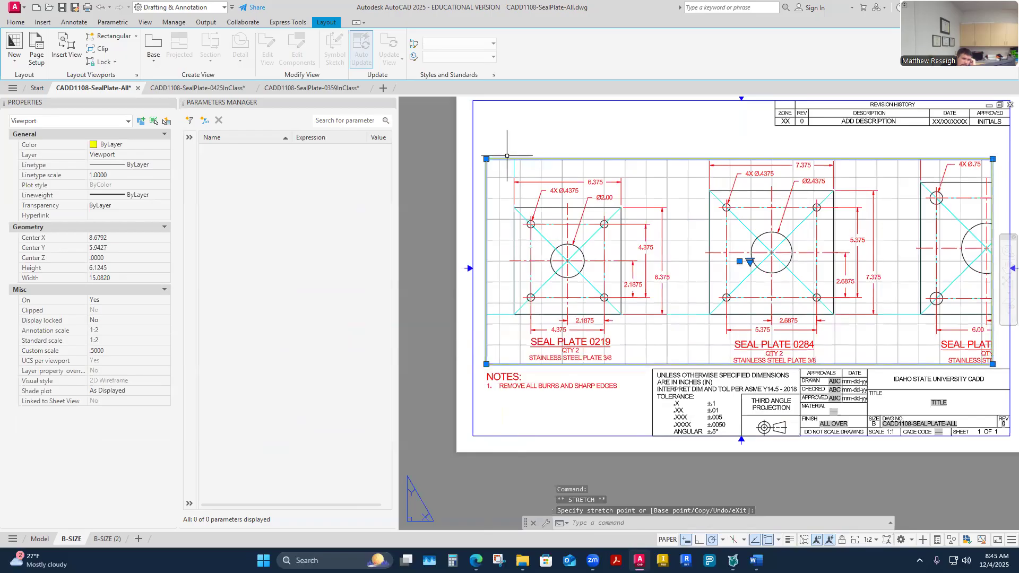
left_click(486, 159)
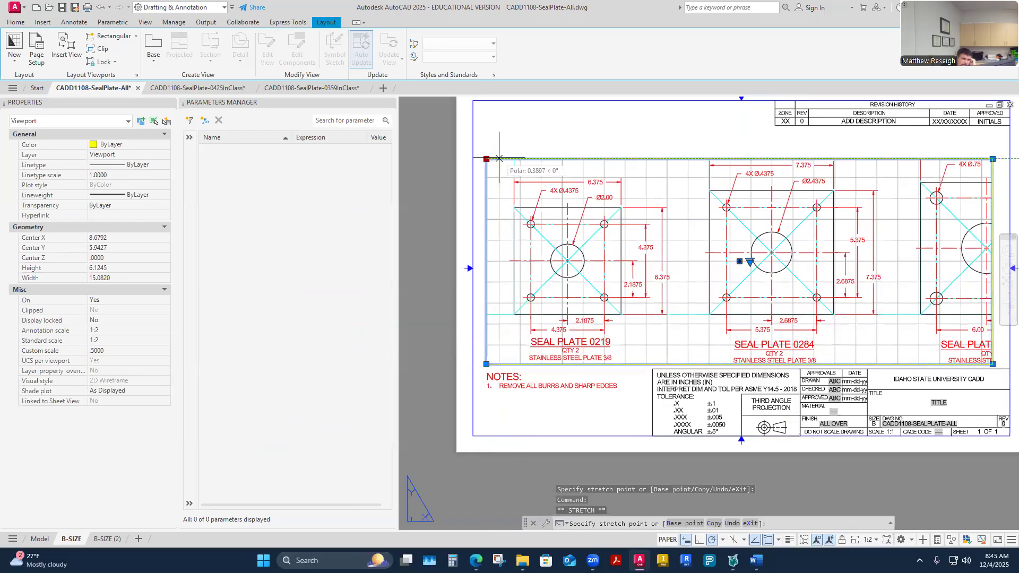
left_click(499, 159)
left_click(745, 261)
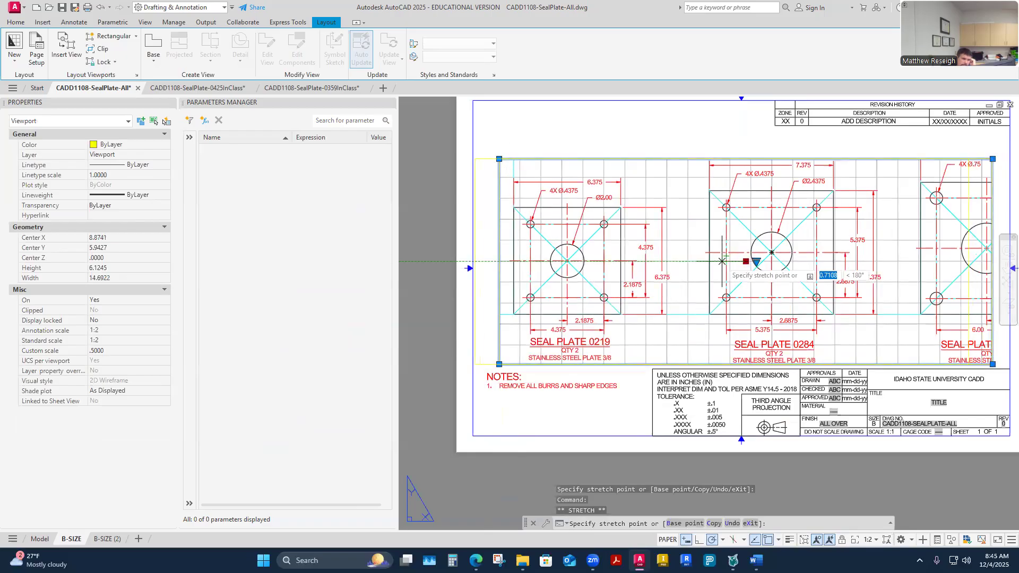
left_click(727, 261)
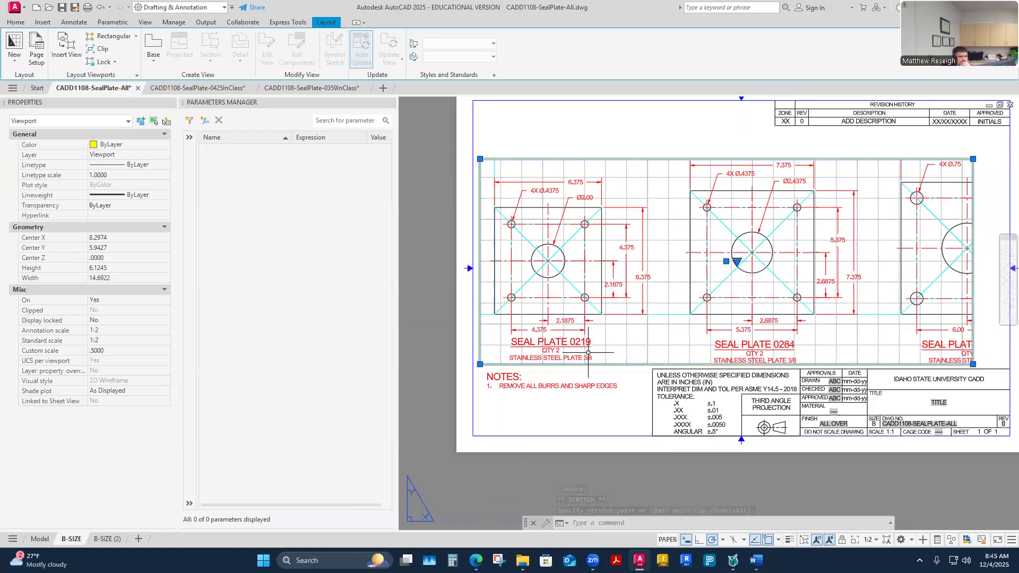
- Reposition the model inside the viewport so that Seal Plate 0144 starts the row at the viewport's left edge
middle_click_drag(657, 330, 682, 329)
left_click(678, 329)
key("Escape")
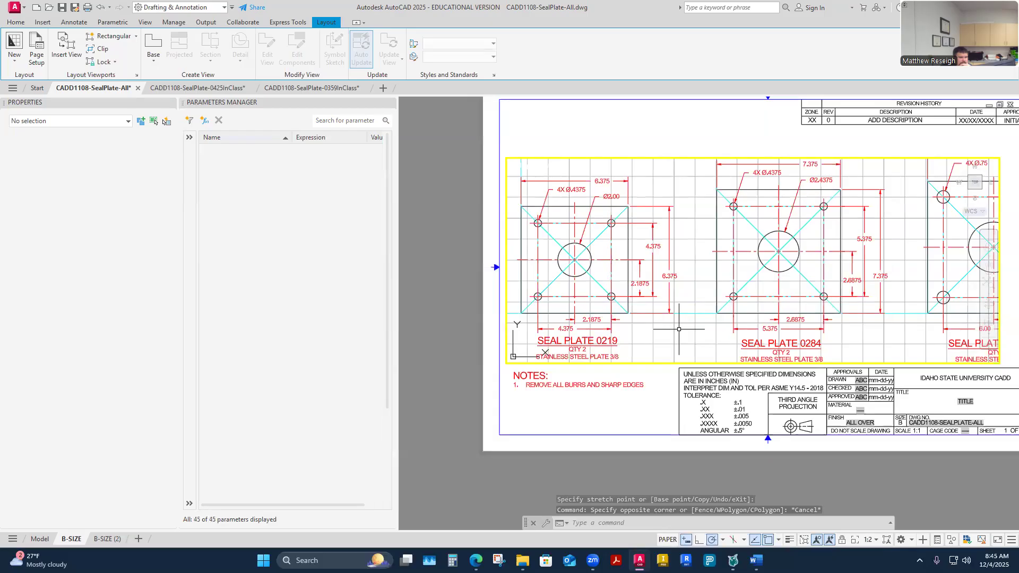
double_click(678, 329)
middle_click_drag(636, 341, 807, 331)
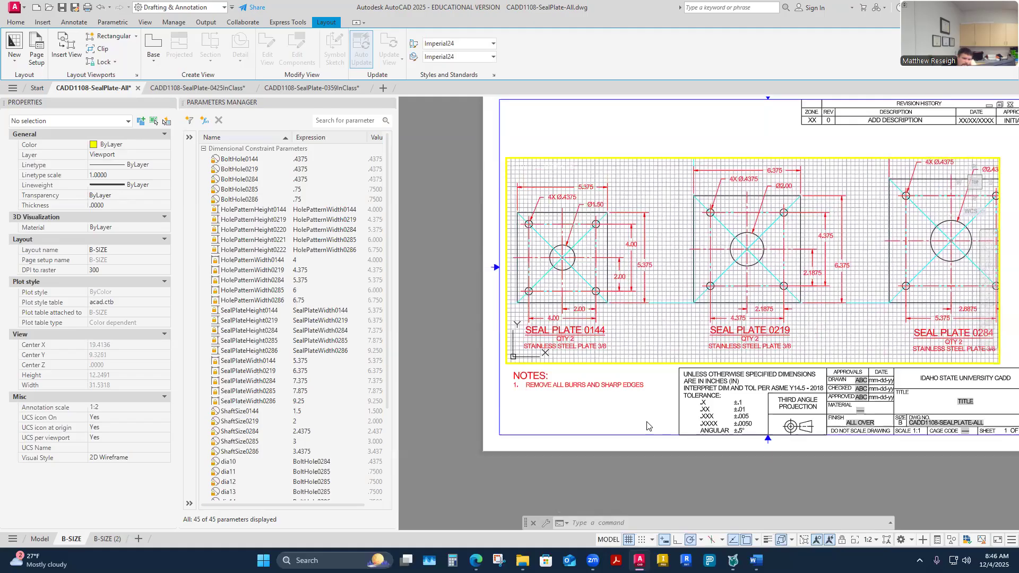
- Set the viewport scale back to 1:2 and reposition the model so that Seal Plate 0144 starts the row at the viewport's left edge
scroll(574, 385, "down", 4)
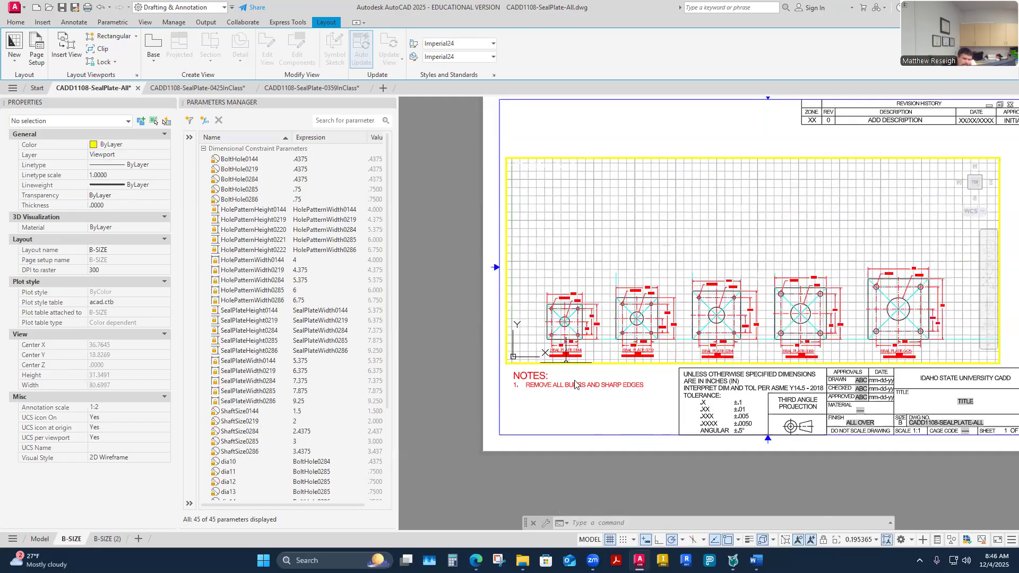
scroll(578, 316, "up", 2)
left_click(875, 541)
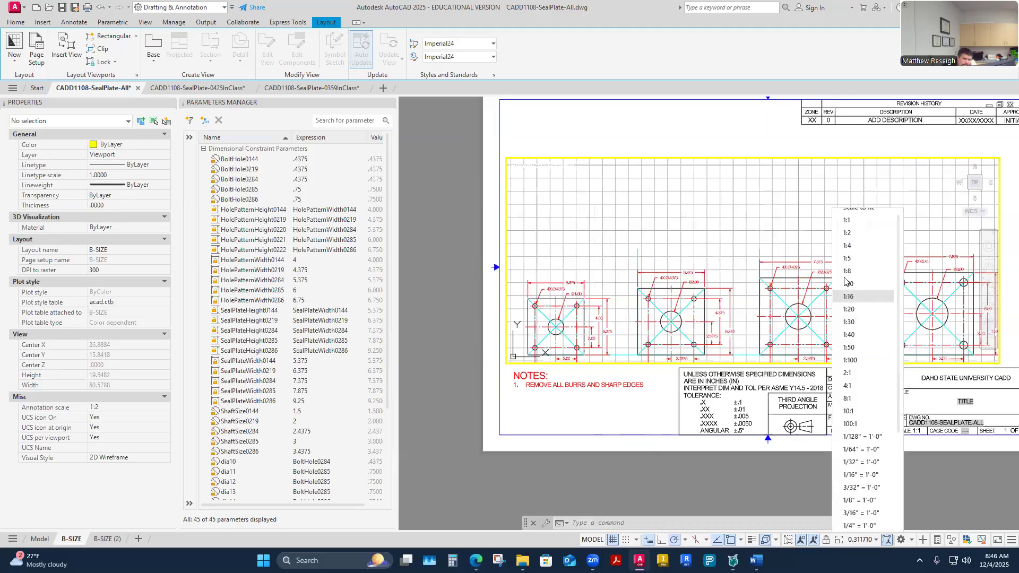
left_click(848, 232)
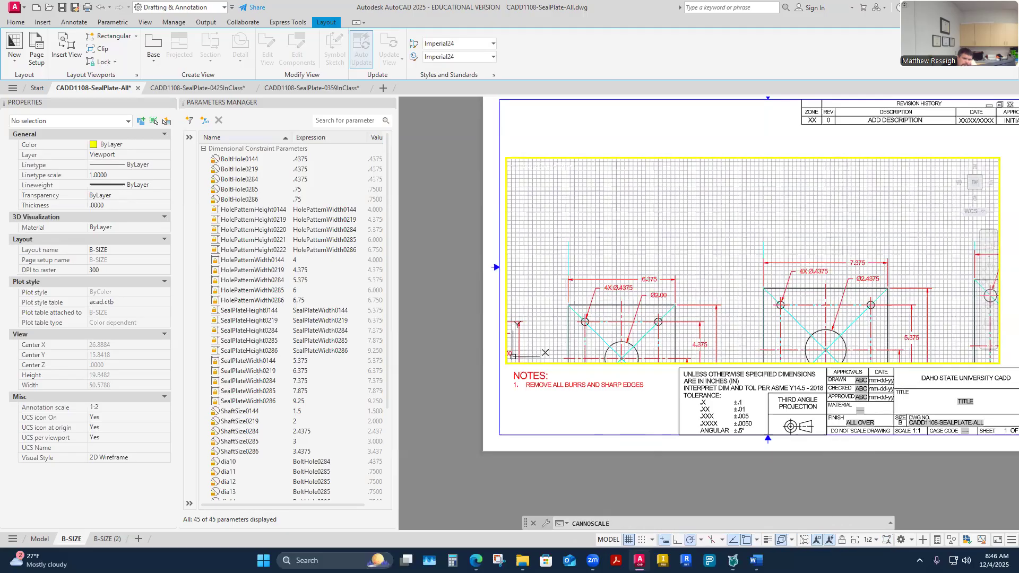
middle_click_drag(728, 298, 825, 198)
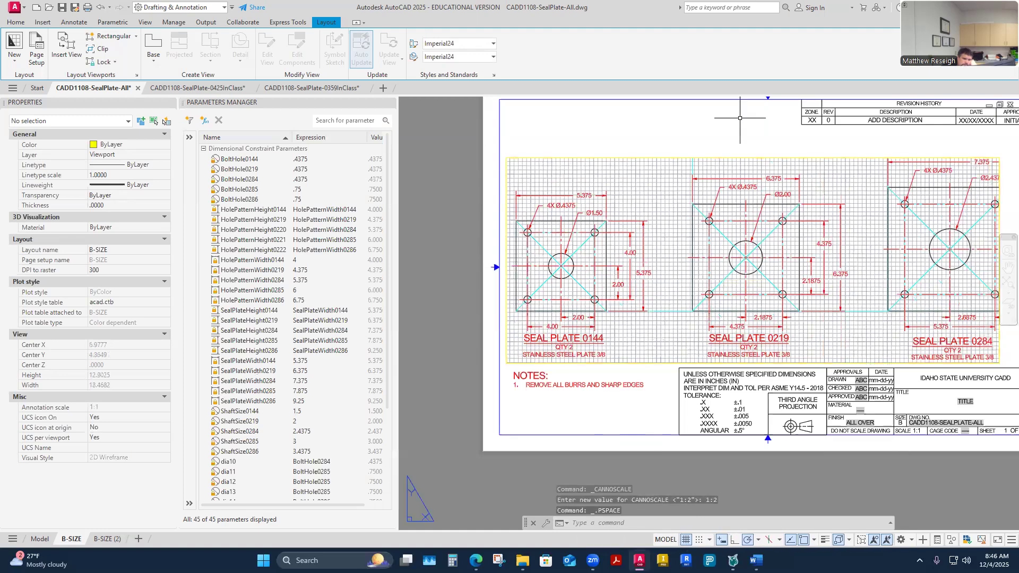
double_click(679, 144)
- Stretch the viewport's lower-right corner to the sheet's right border, making the viewport about 15.8 inches wide
scroll(680, 143, "down", 2)
scroll(889, 227, "up", 2)
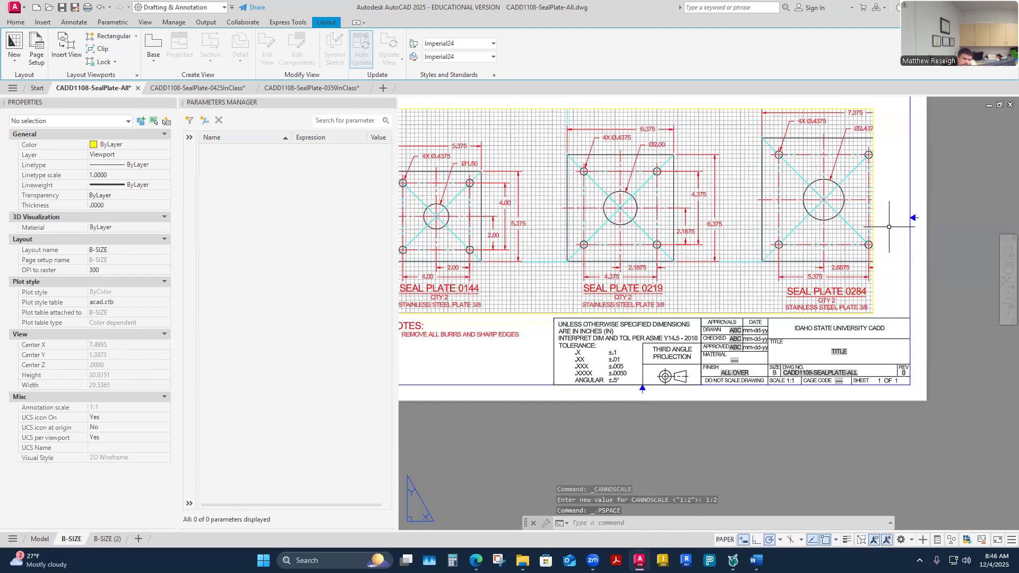
scroll(889, 226, "up", 2)
left_click(879, 313)
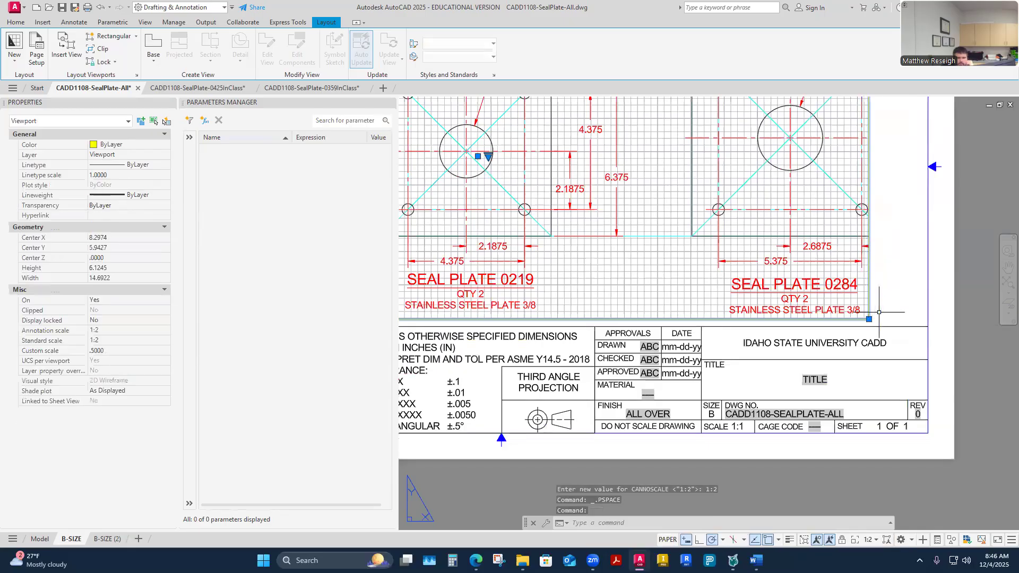
left_click(868, 319)
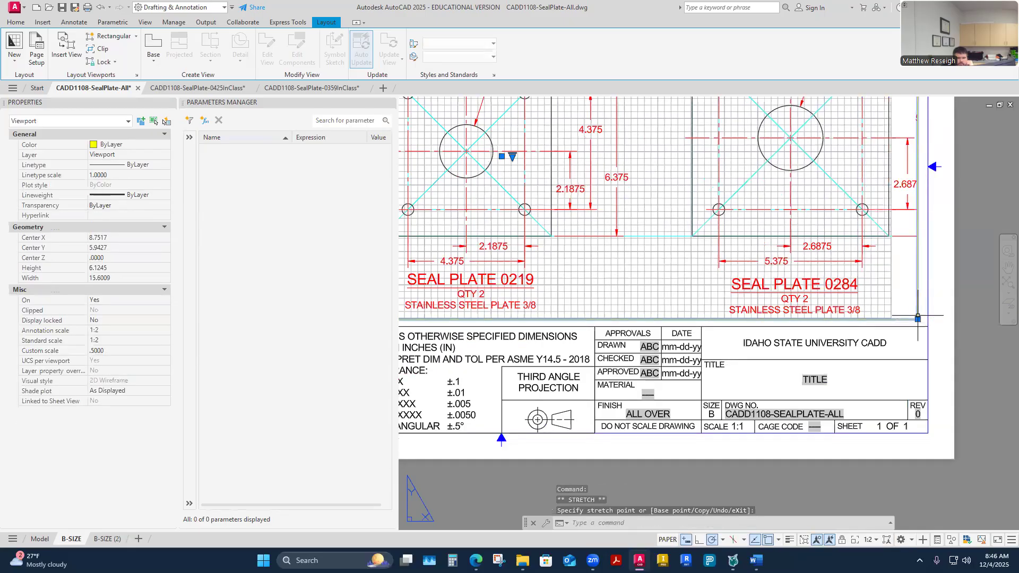
scroll(913, 303, "down", 2)
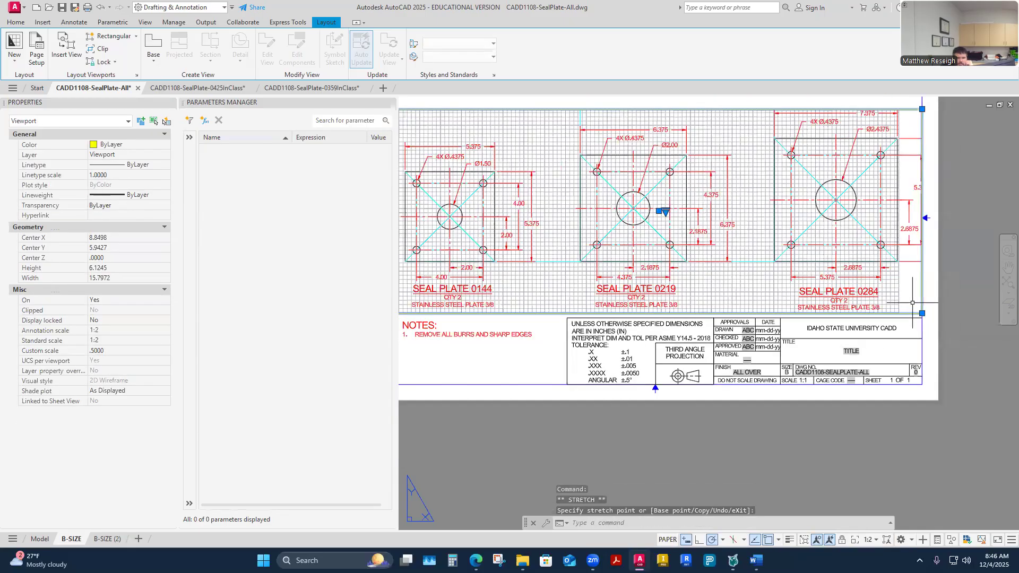
scroll(912, 302, "down", 2)
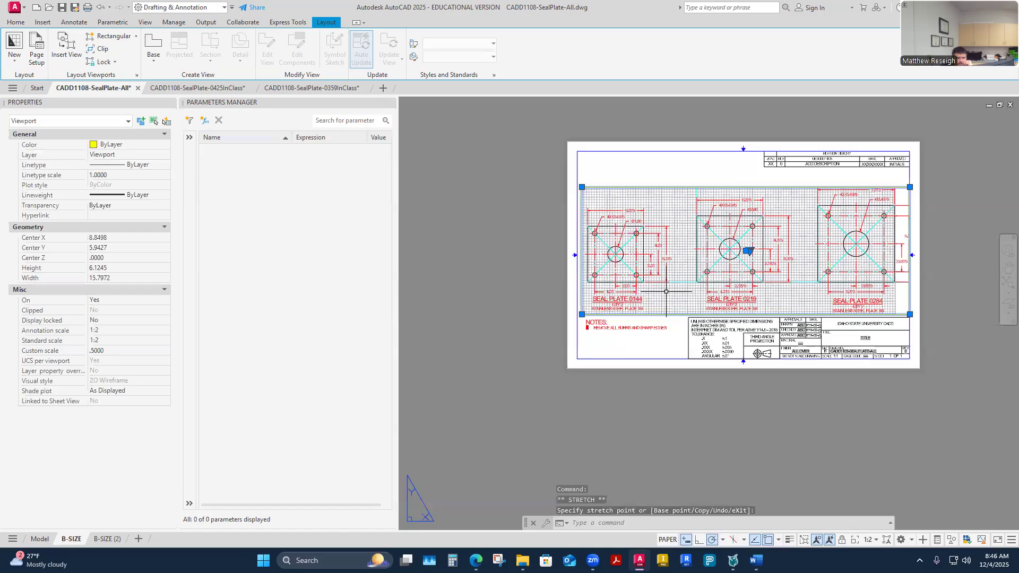
- Shift the model slightly left inside the viewport so that Seal Plate 0144 sits against its left edge, and return to paper space
scroll(666, 291, "up", 4)
key("Escape")
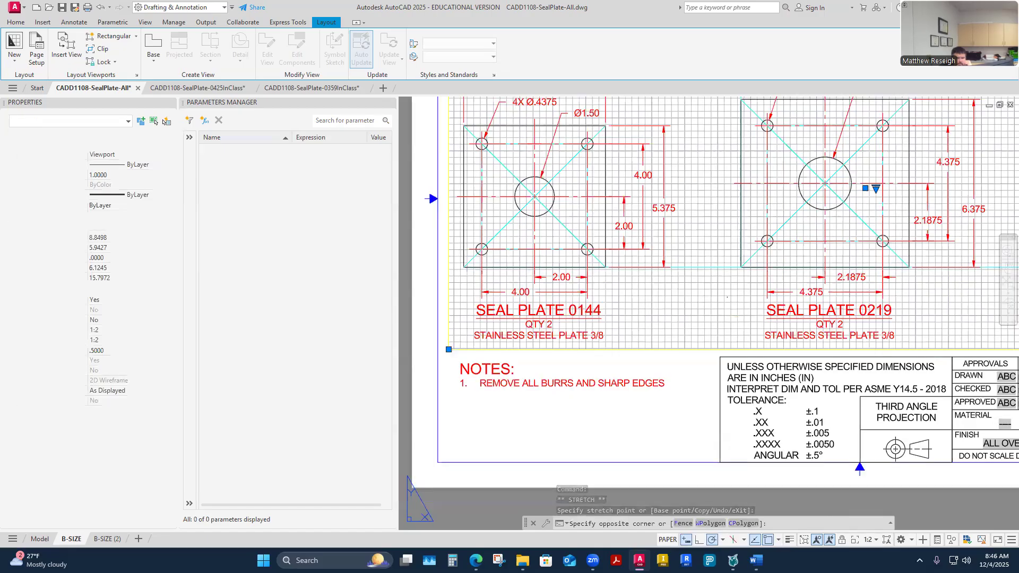
double_click(728, 297)
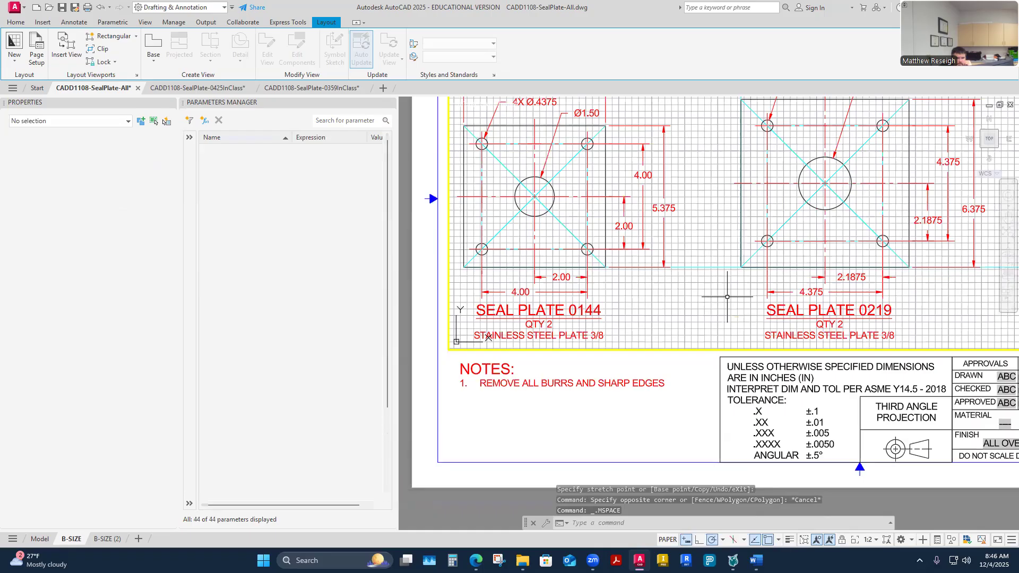
mouse_move(727, 297)
middle_mouse_down()
mouse_move(692, 297)
mouse_move(709, 300)
mouse_move(700, 303)
middle_mouse_up()
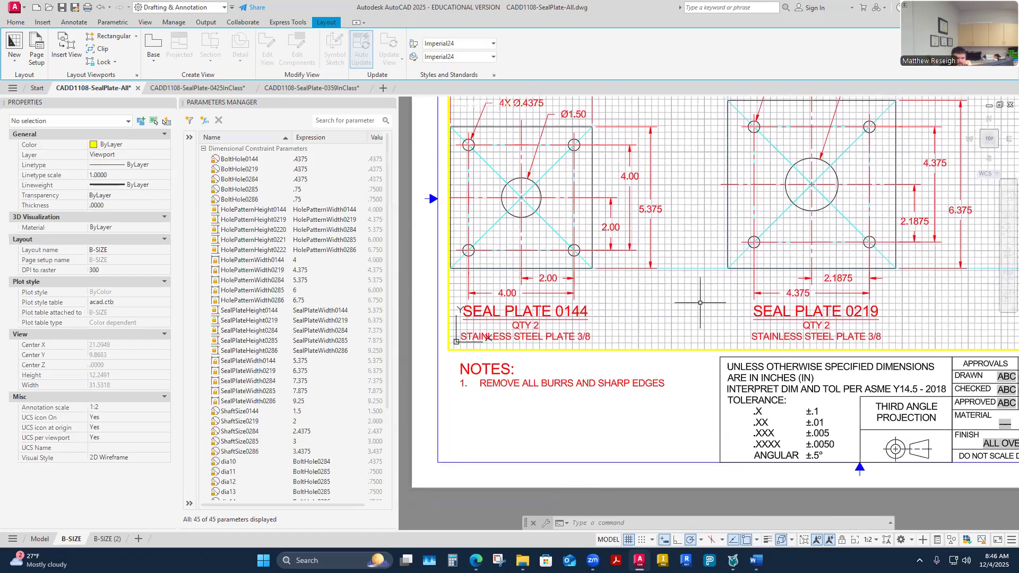
double_click(684, 391)
- Stretch the viewport's lower-left corner to the sheet's left border, making the viewport 16 inches wide
left_click(481, 350)
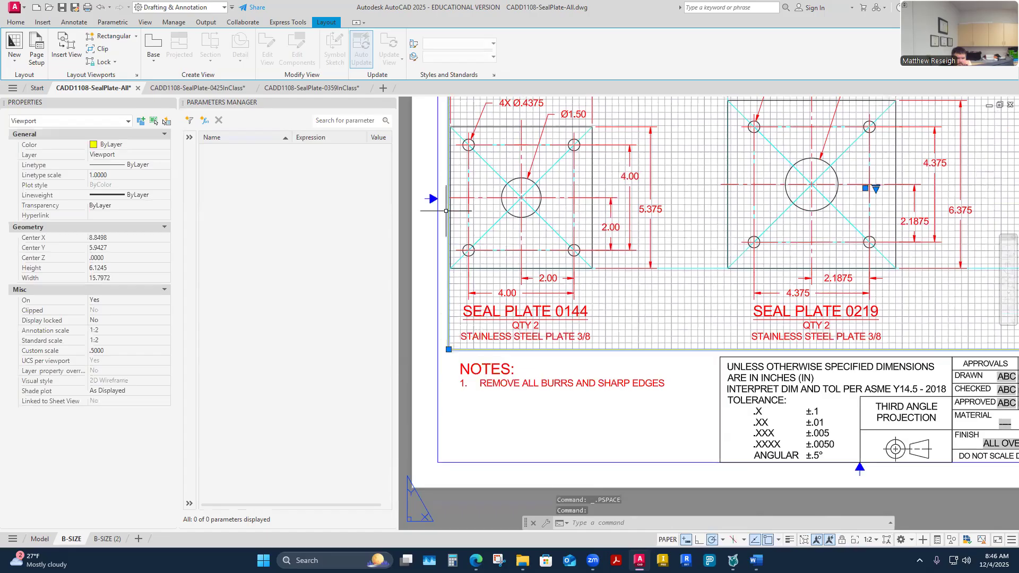
left_click(448, 350)
left_click(438, 349)
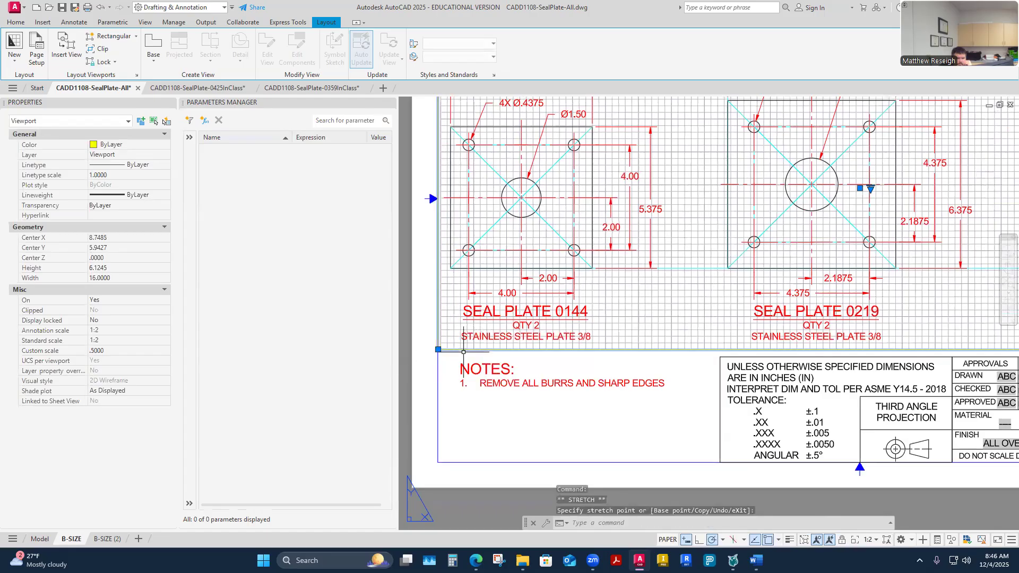
- Pull the viewport's right side in to a width of about 10.4 inches so that it frames only Seal Plates 0144 and 0219
scroll(464, 352, "down", 2)
scroll(461, 181, "up", 2)
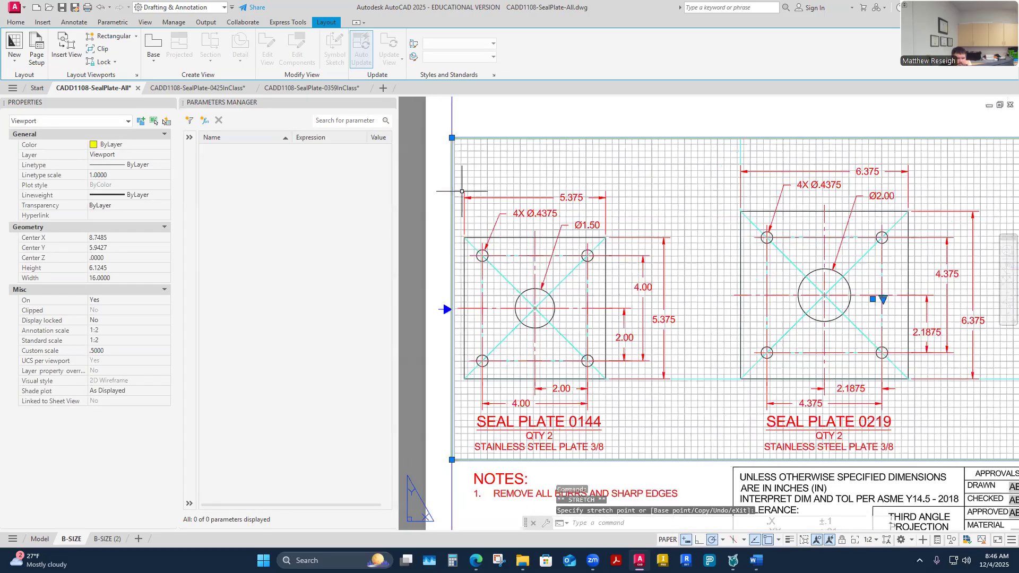
scroll(684, 220, "down", 3)
scroll(928, 232, "up", 1)
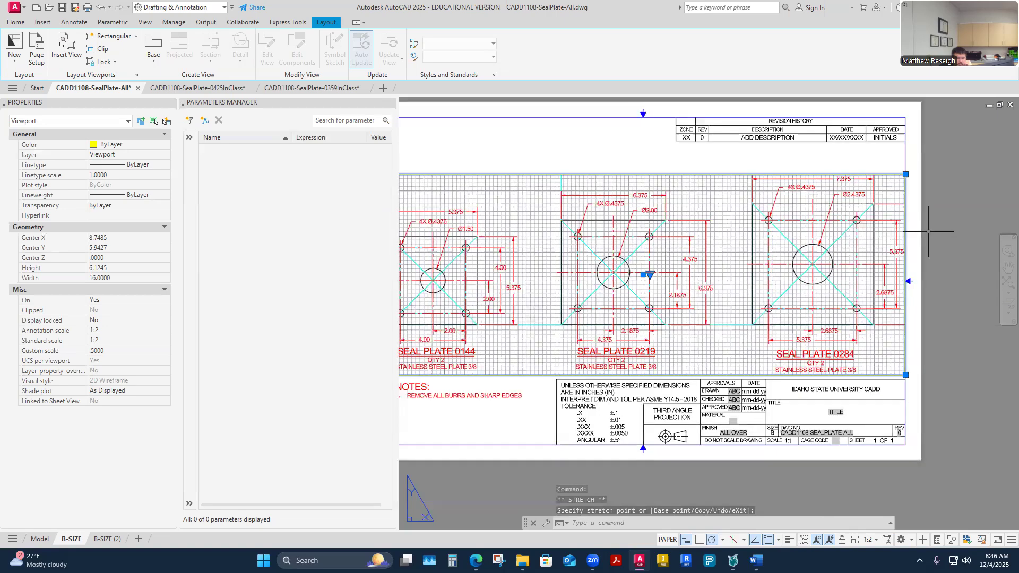
scroll(928, 231, "up", 2)
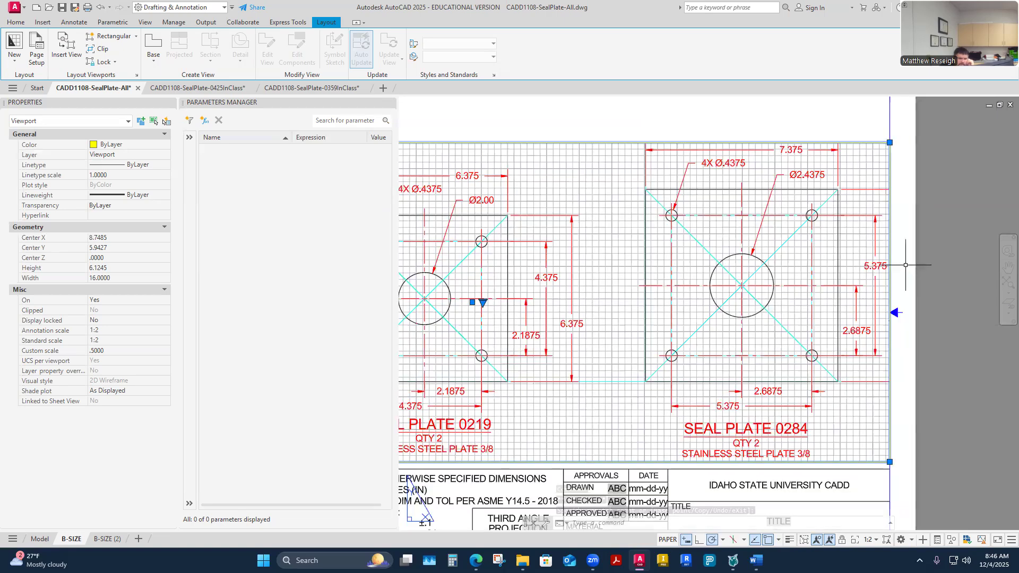
scroll(906, 265, "down", 2)
middle_click(865, 332)
middle_click(865, 331)
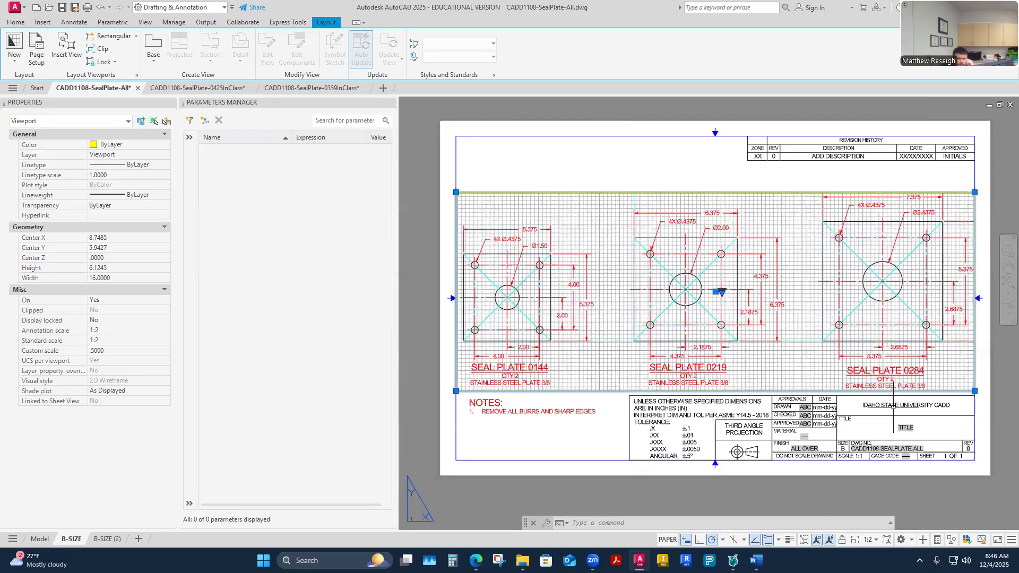
left_click(974, 390)
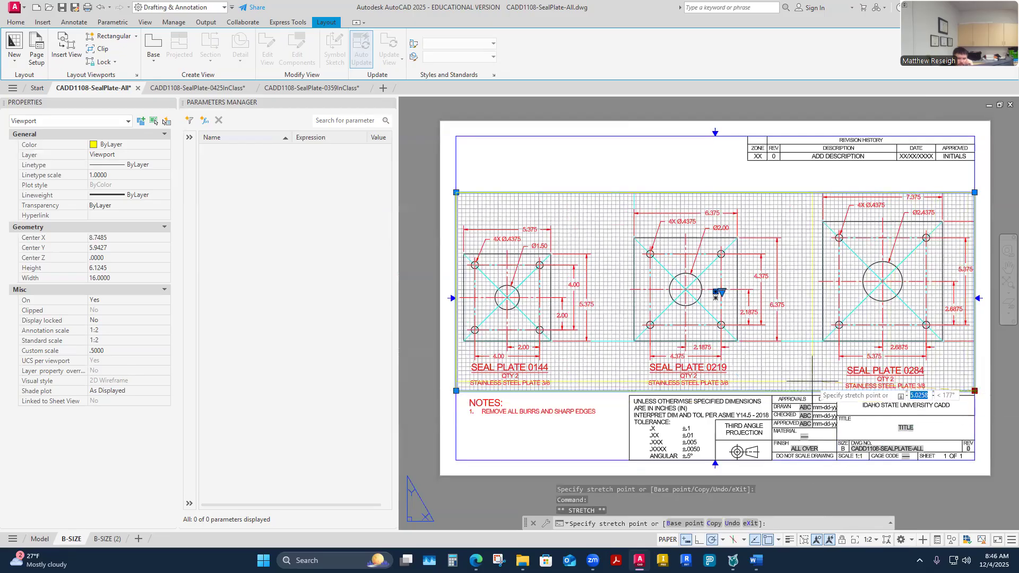
left_click(806, 390)
left_click(806, 192)
left_click(795, 192)
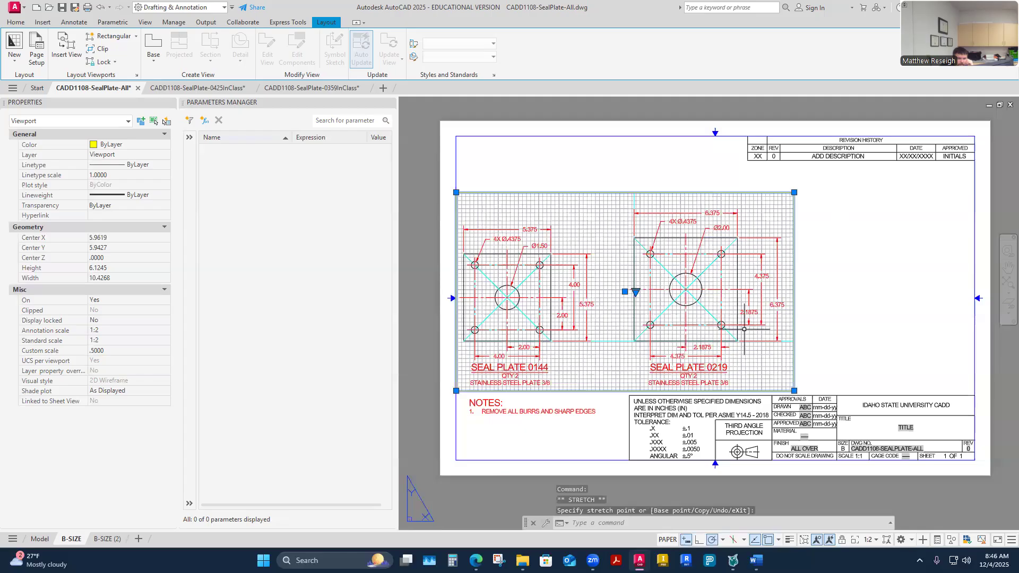
- Move the viewport up about 0.07 inch on the sheet and clear the selection
left_click(625, 291)
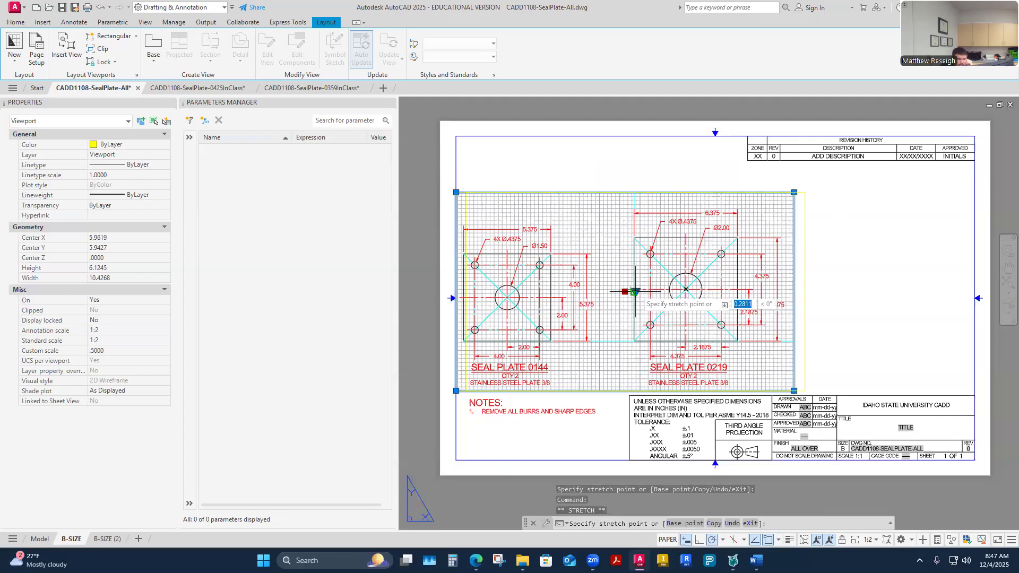
left_click(625, 290)
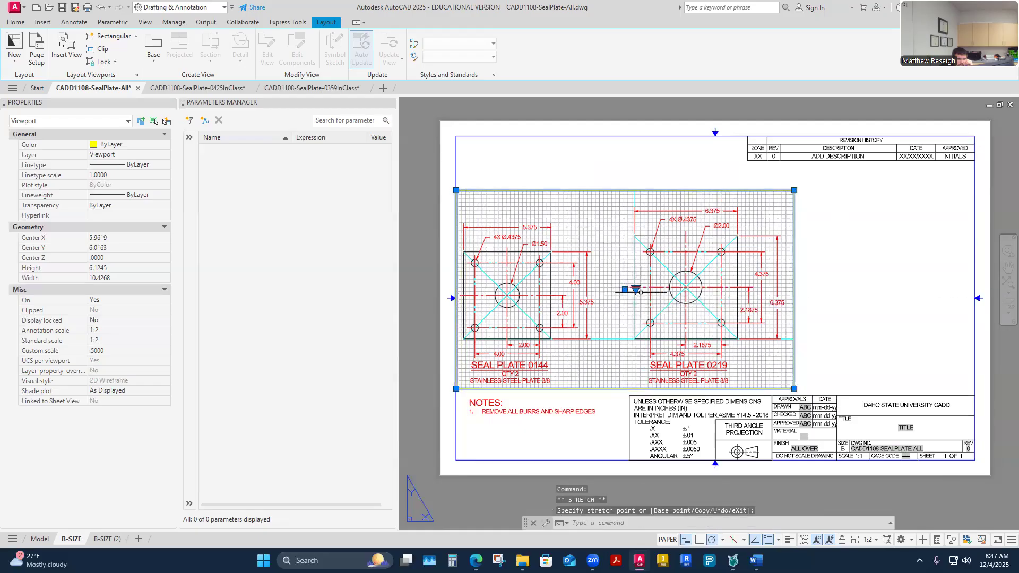
left_click(856, 336)
key("Escape")
key("Escape")
key("Escape")
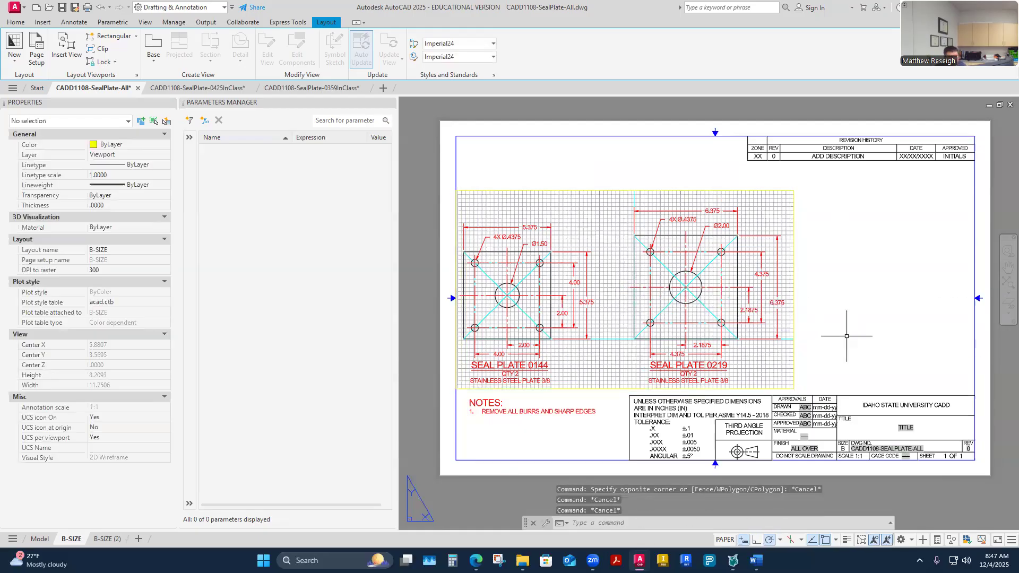
- Move the viewport about 0.3 inch to the right, away from the sheet's left border
left_click(793, 357)
key("Escape")
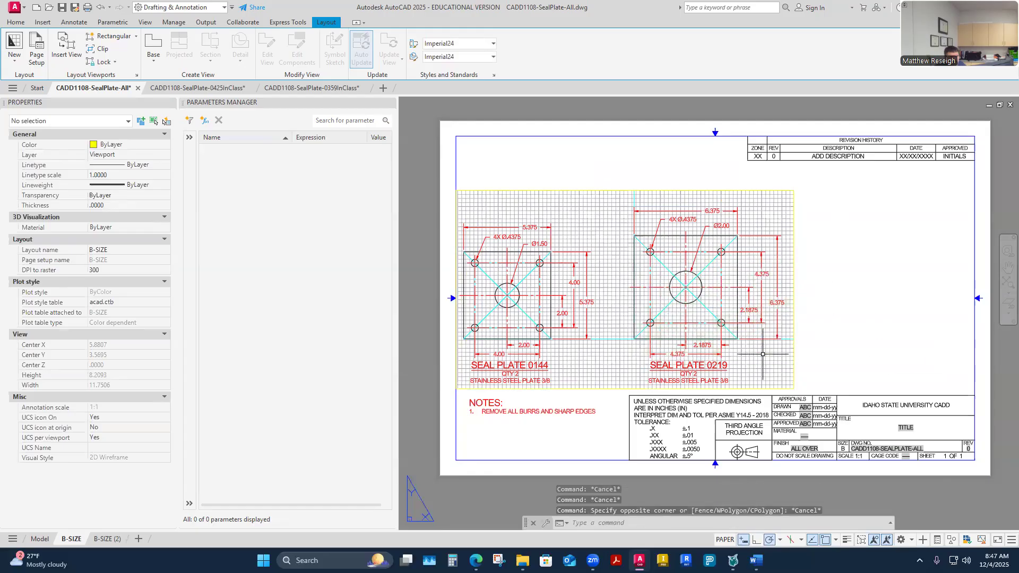
left_click(794, 361)
left_click(624, 290)
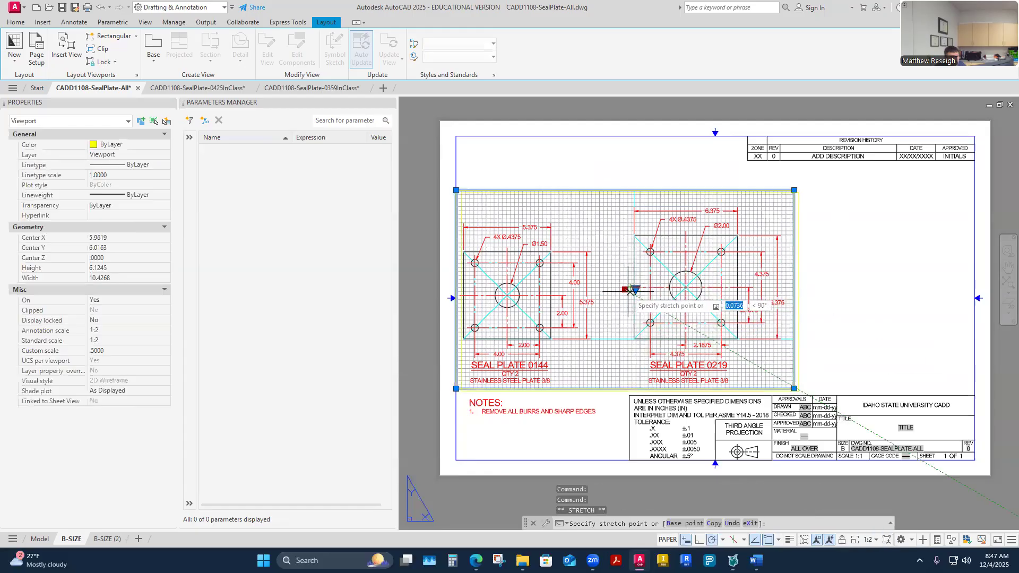
left_click(634, 290)
left_click(635, 290)
key("Escape")
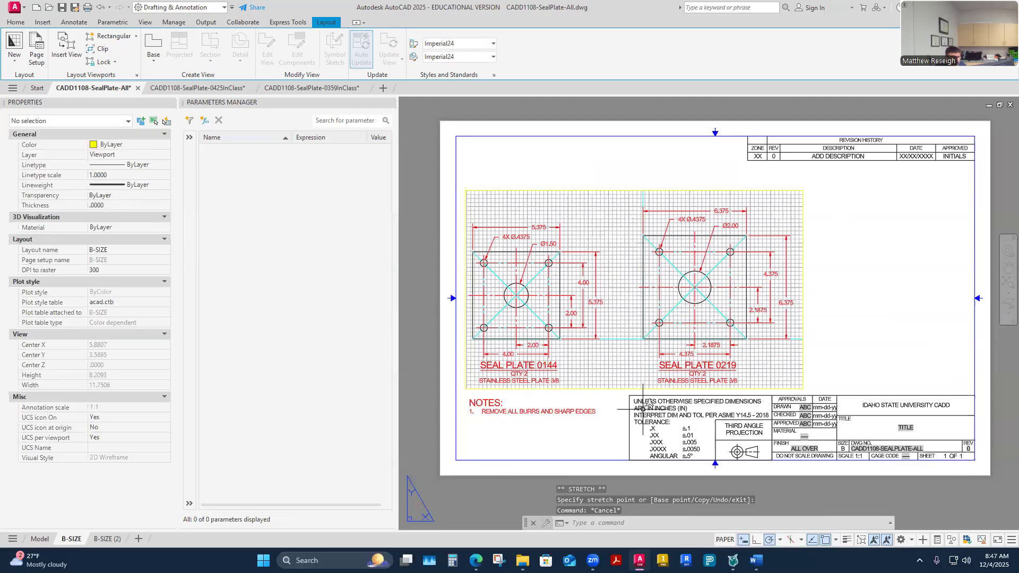
- Activate the viewport that shows Seal Plates 0144 and 0219 for model space editing
scroll(832, 256, "up", 2)
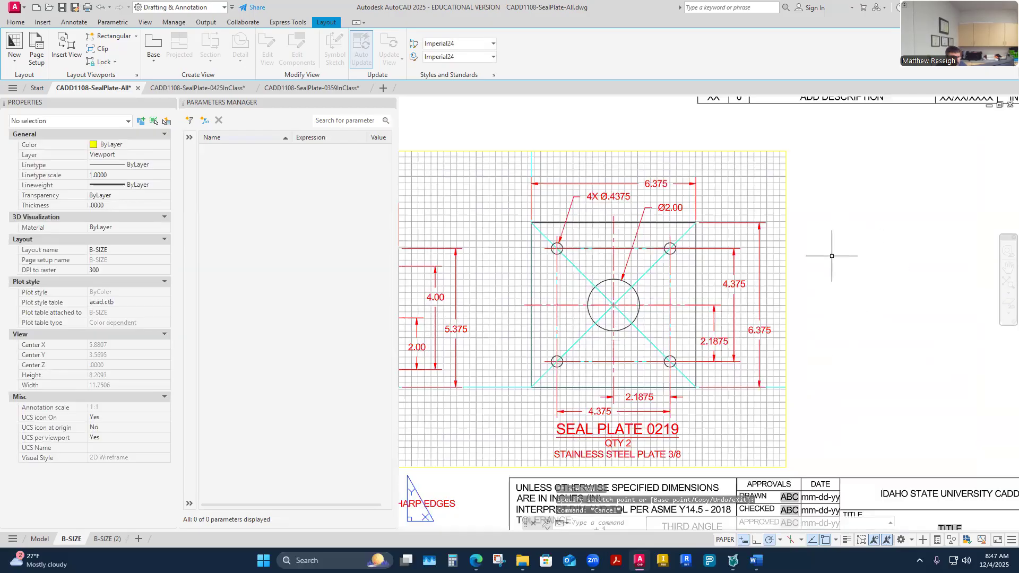
left_click(785, 169)
key("Escape")
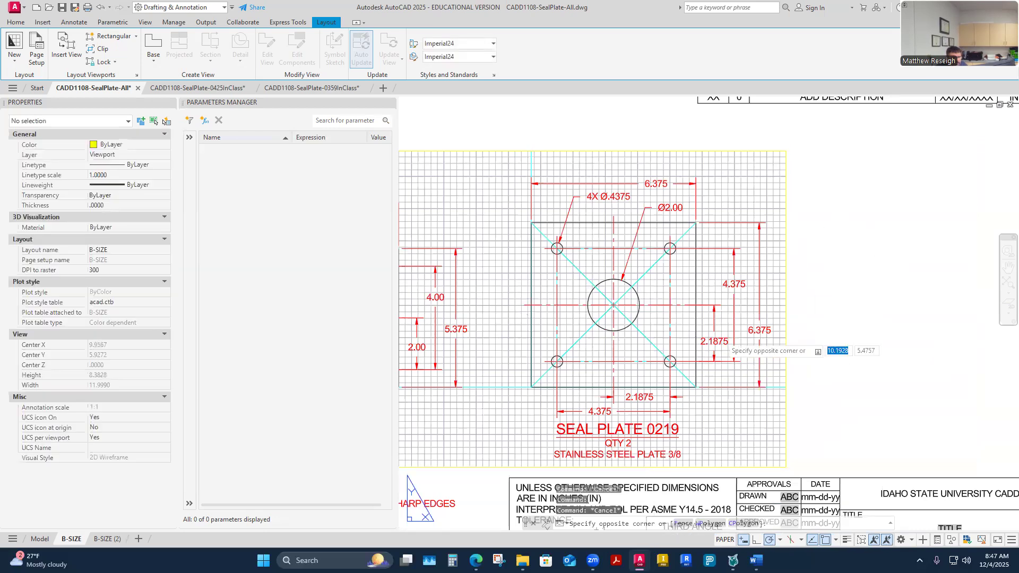
double_click(721, 338)
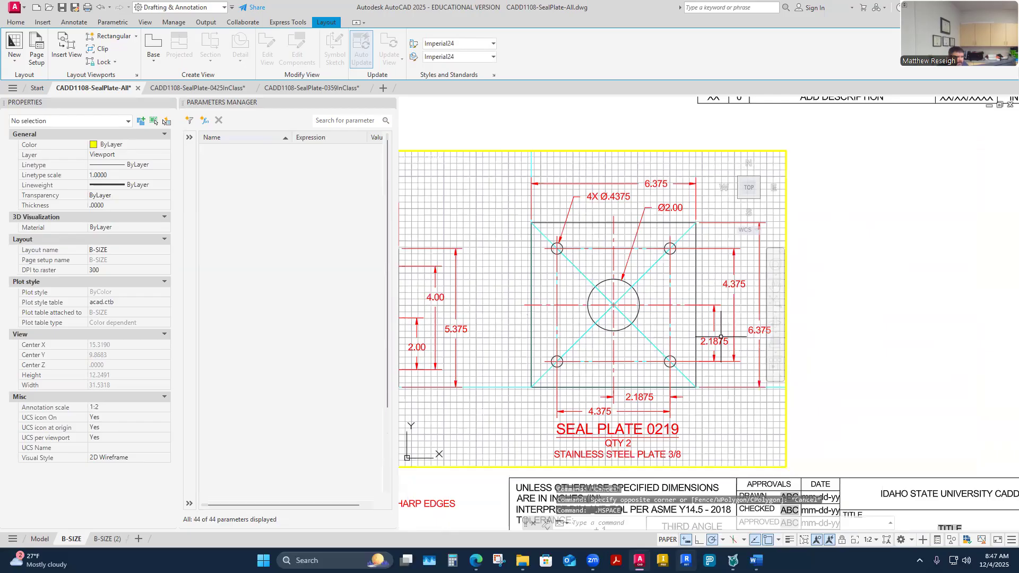
key("Escape")
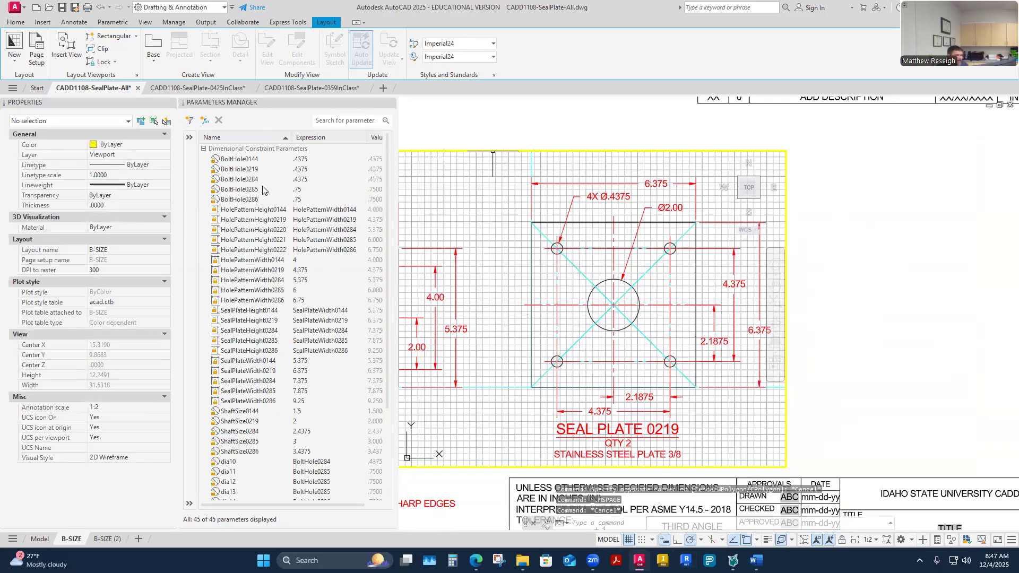
- Review the list of dimensional constraint parameters and close the Parameters Manager
scroll(293, 250, "down", 4)
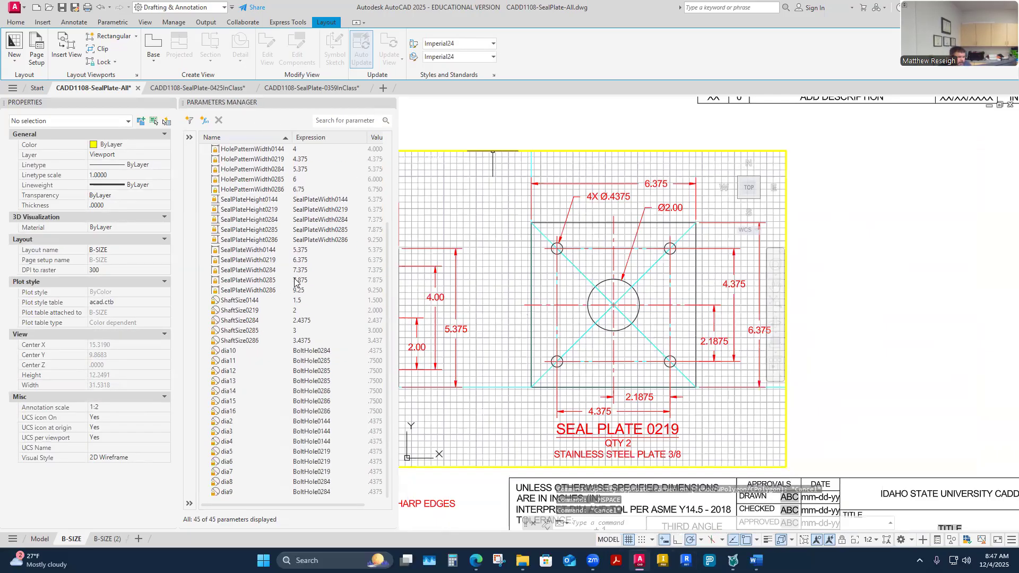
scroll(295, 283, "up", 4)
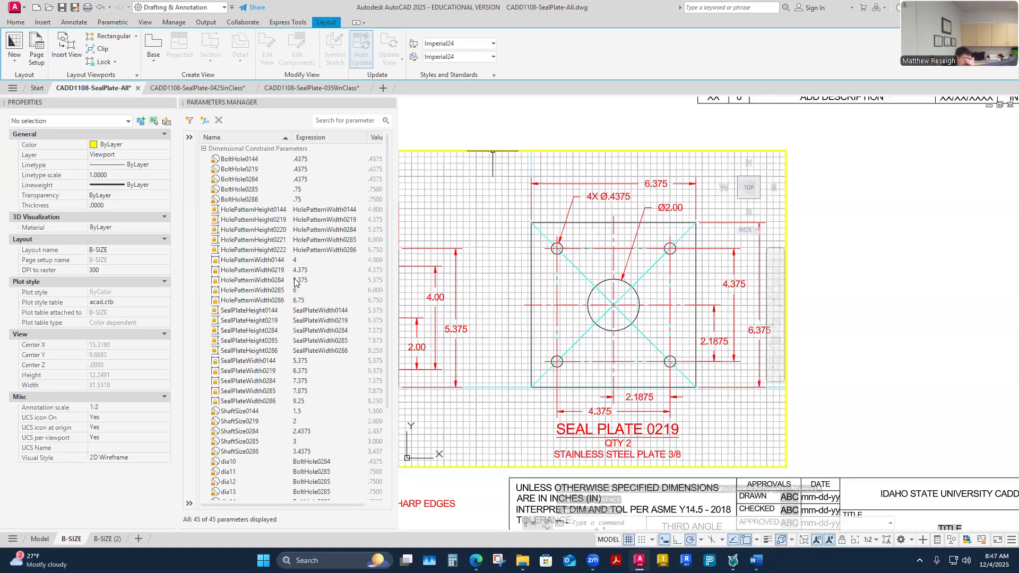
scroll(300, 284, "down", 4)
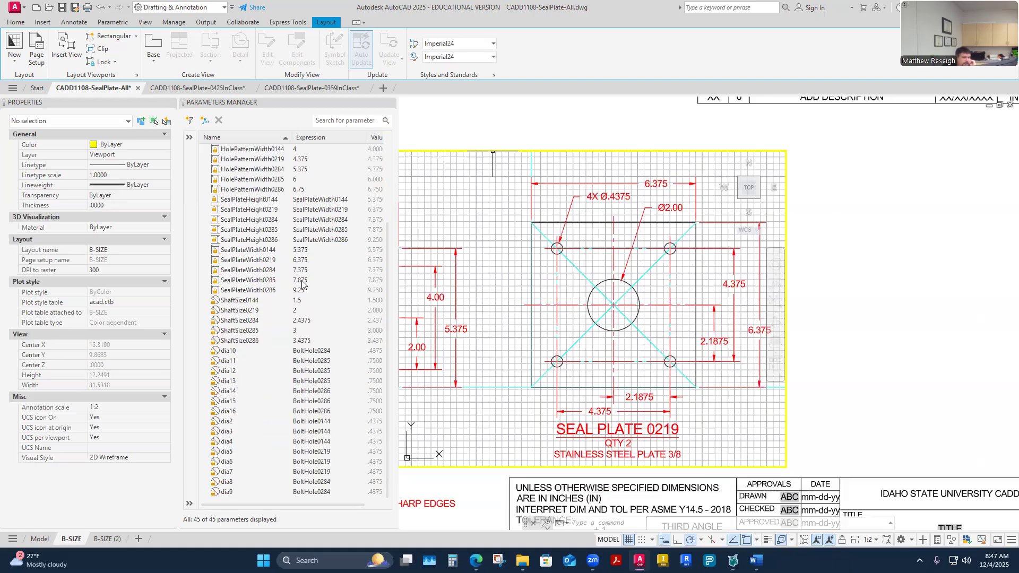
scroll(300, 290, "up", 4)
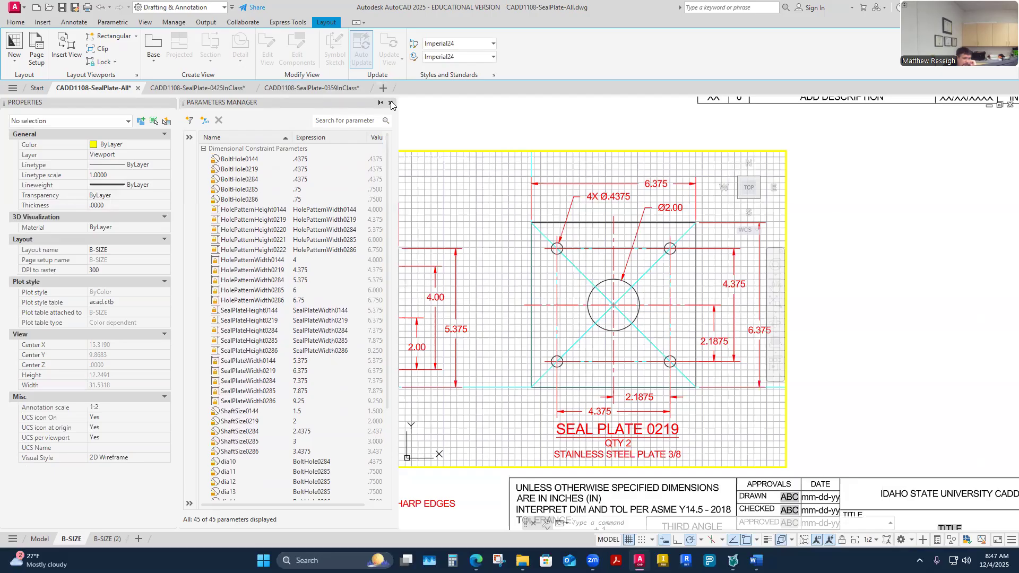
left_click(391, 103)
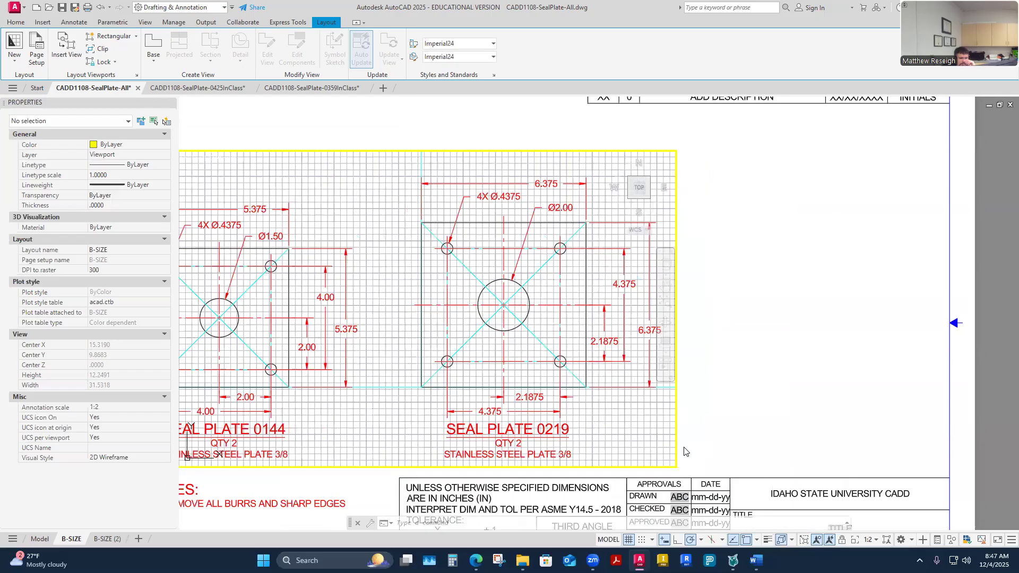
- Return to paper space and shrink the viewport of plates 0144 and 0219 to about 5.9 inches high, trimming its top and right edges
double_click(706, 168)
left_click(677, 159)
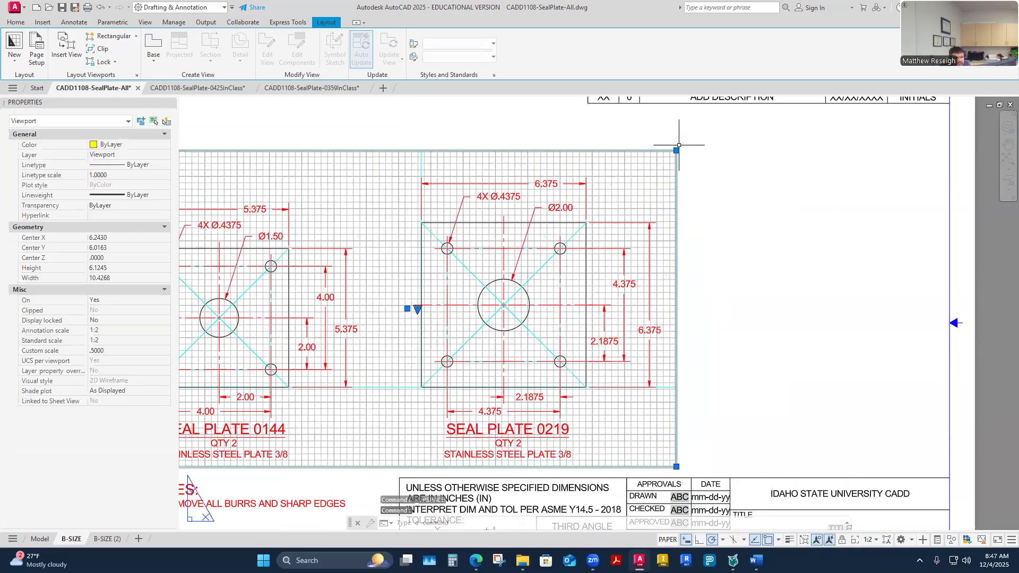
left_click(676, 151)
left_click(669, 163)
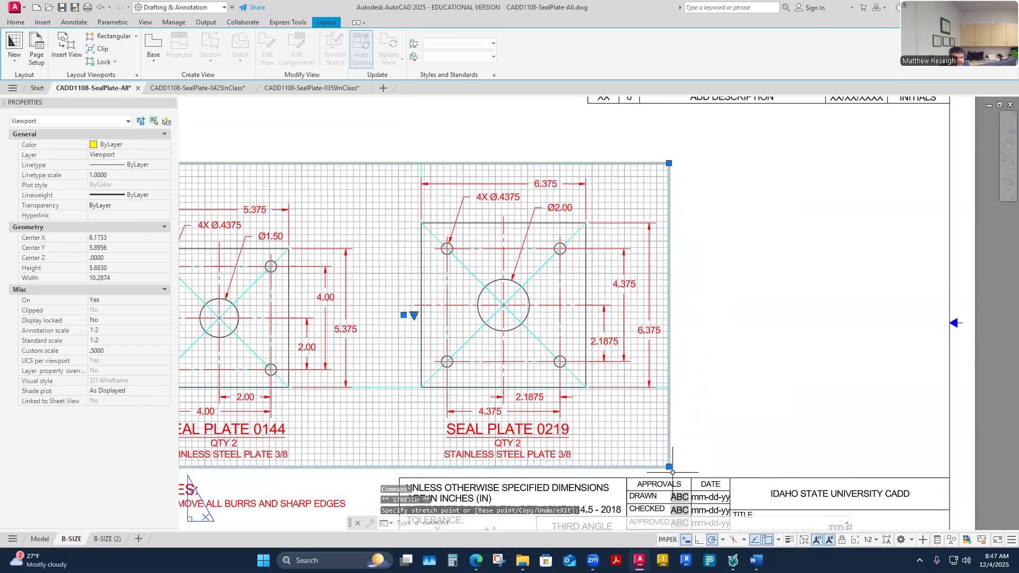
left_click(669, 467)
left_click(662, 467)
left_click(752, 324)
key("Escape")
key("Escape")
scroll(657, 342, "up", 2)
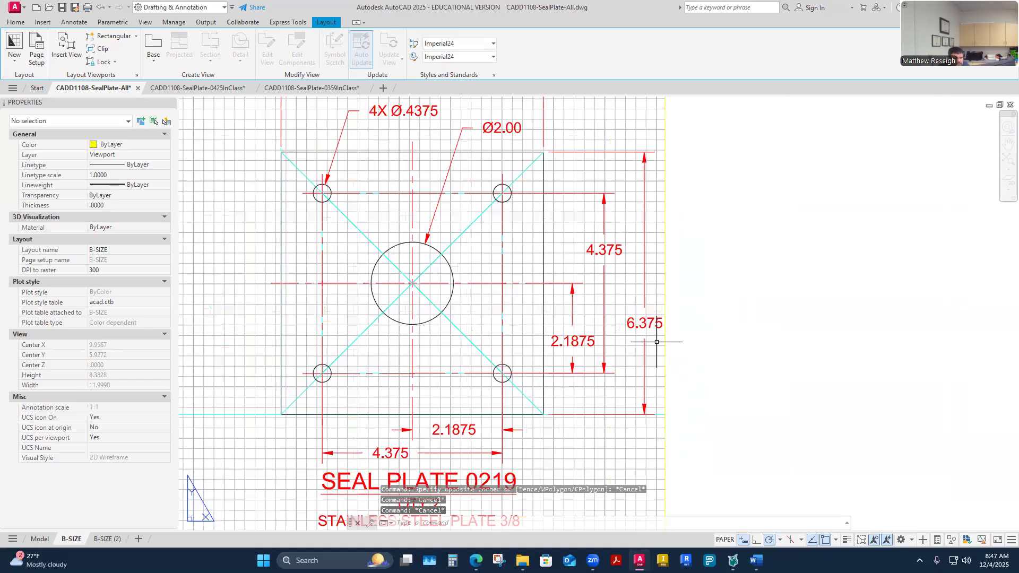
scroll(658, 342, "down", 2)
scroll(660, 338, "down", 2)
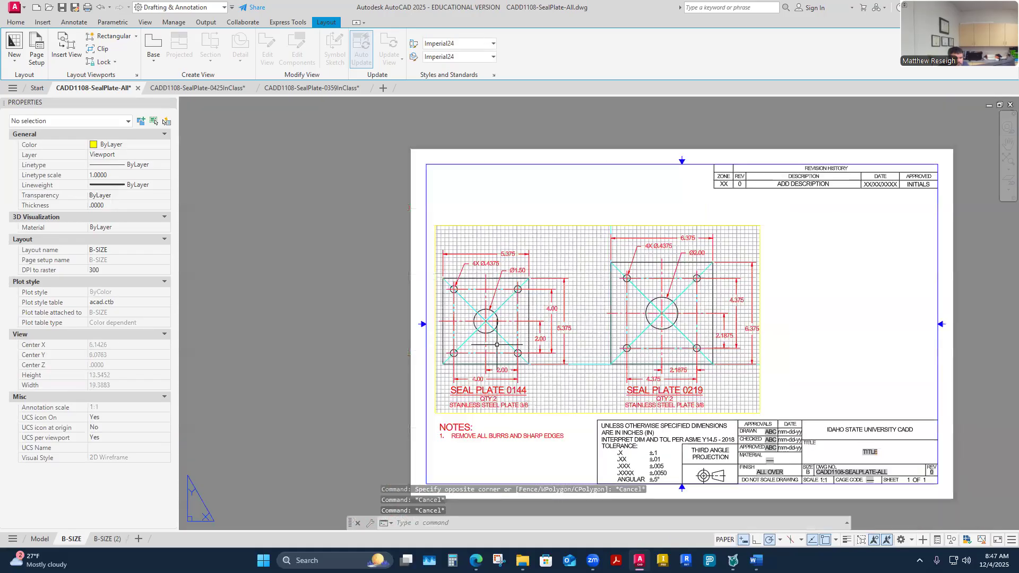
- Turn off the grid in the viewport of plates 0144 and 0219, lock that viewport, and return to paper space
double_click(497, 345)
key("F7")
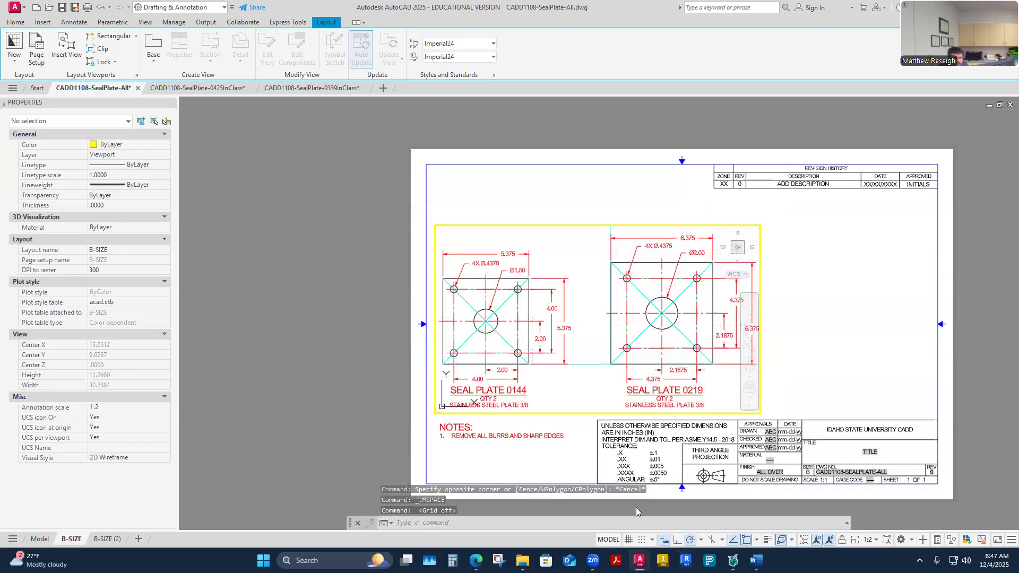
left_click(842, 540)
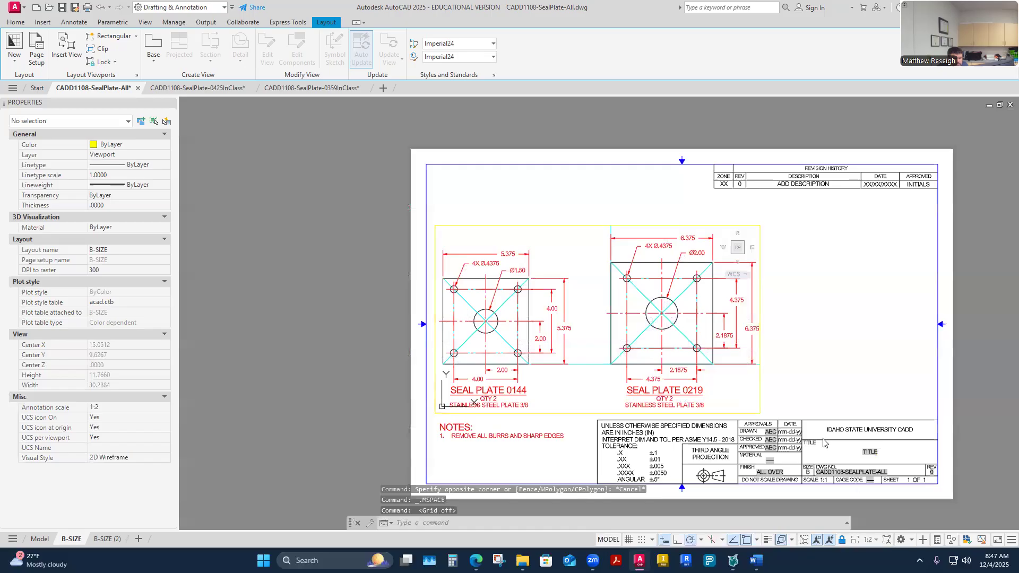
double_click(810, 356)
key("Escape")
key("Escape")
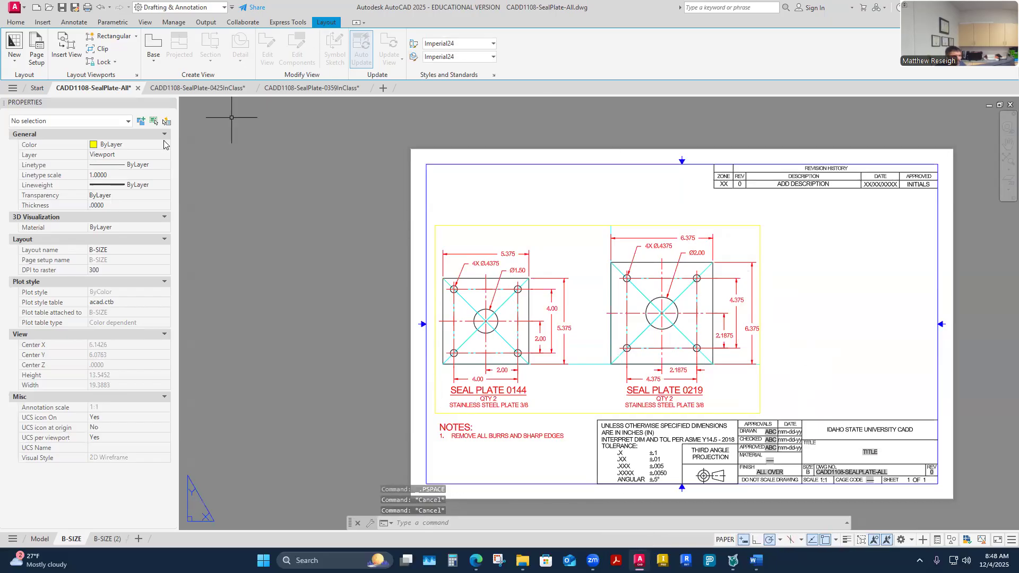
- Create a rectangular viewport about 5.25 inches wide and 6.09 inches high between the existing viewport and the sheet's right border
left_click(109, 36)
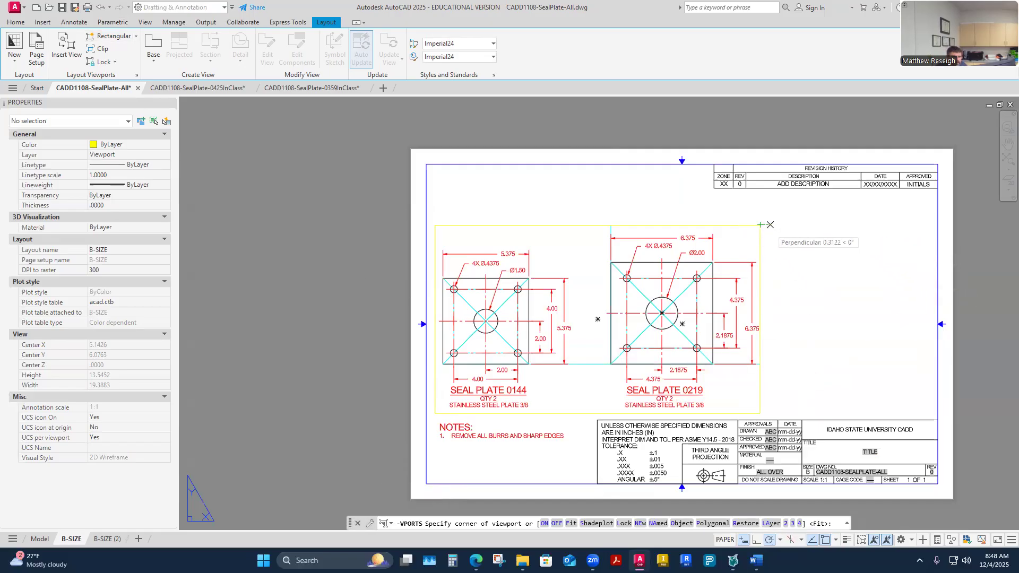
left_click(760, 225)
left_click(938, 420)
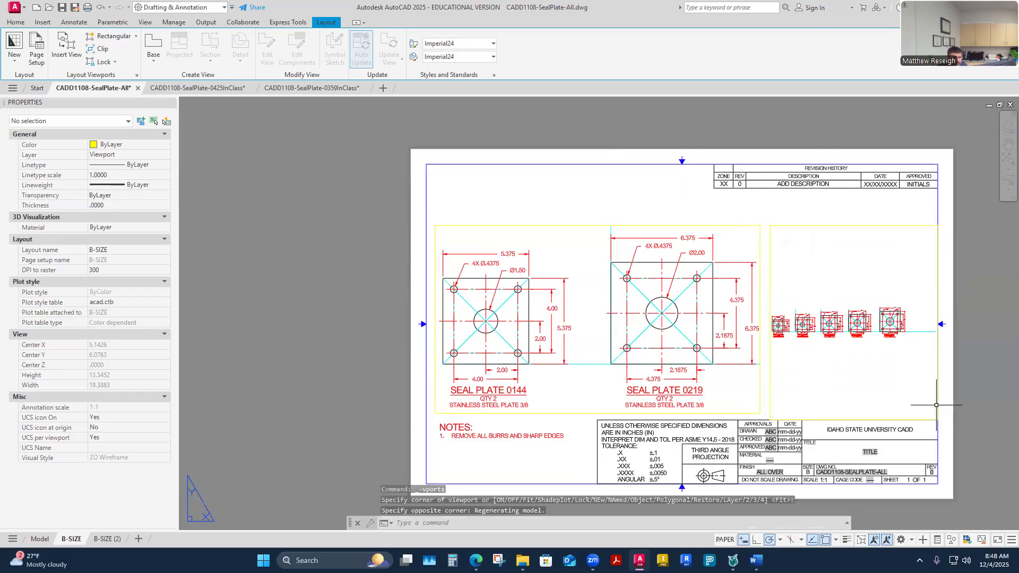
- Activate the new viewport, centre Seal Plate 0284 in it, and set its scale to 1:2
scroll(906, 372, "up", 4)
scroll(906, 409, "down", 6)
double_click(892, 370)
scroll(892, 371, "up", 6)
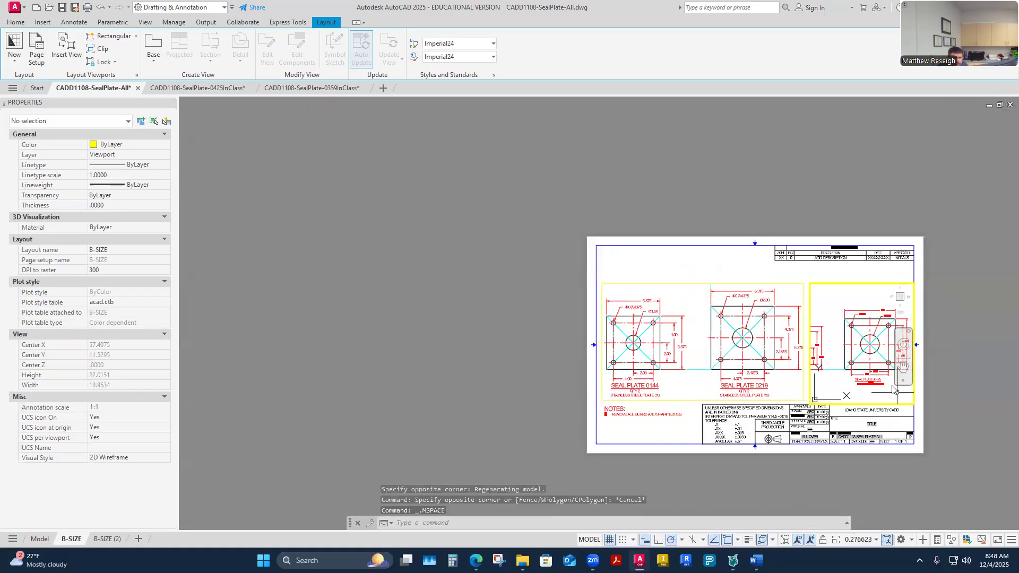
scroll(871, 372, "down", 8)
scroll(865, 372, "up", 8)
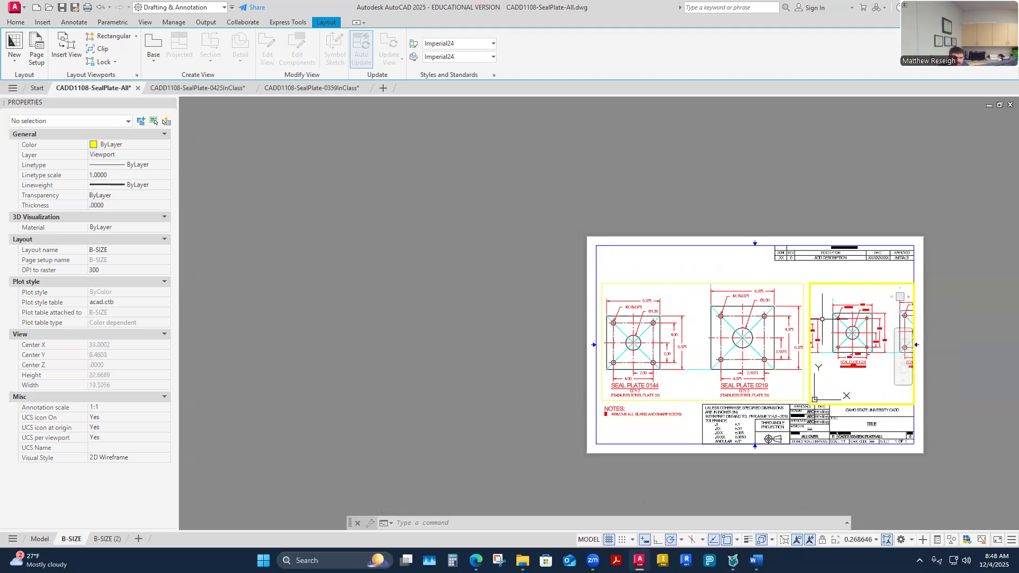
scroll(823, 319, "up", 2)
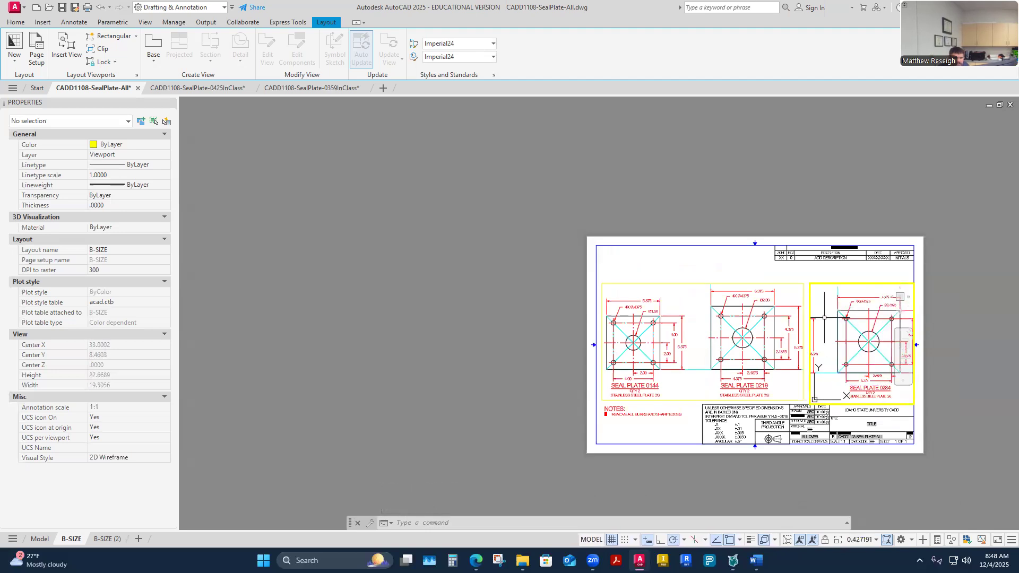
left_click(877, 541)
left_click(840, 234)
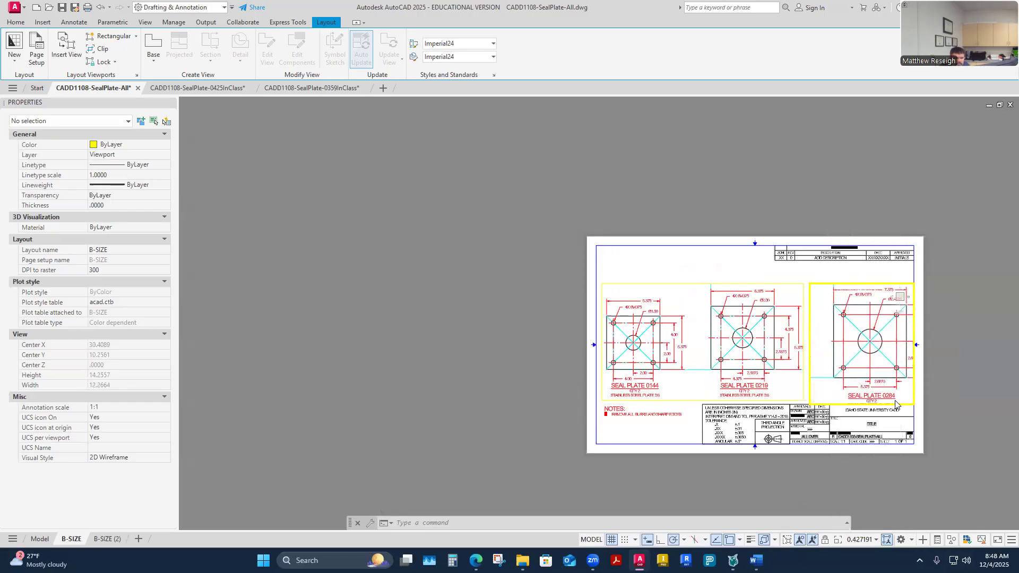
- Return to paper space and move the Seal Plate 0284 viewport about 0.4 inch left and 0.24 inch up
double_click(947, 407)
middle_click_drag(954, 408, 716, 360)
scroll(639, 319, "up", 4)
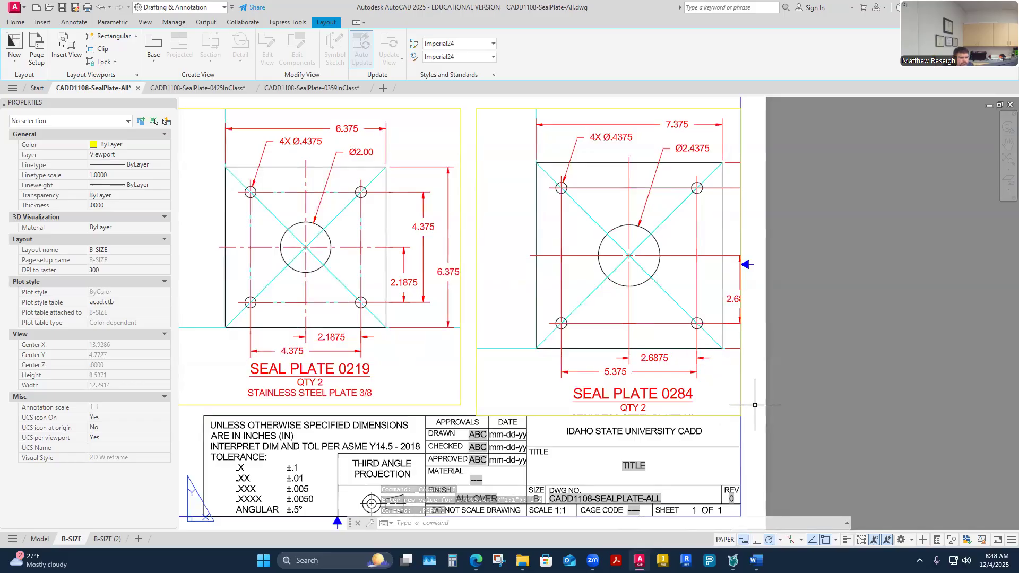
scroll(755, 405, "down", 3)
scroll(778, 361, "up", 3)
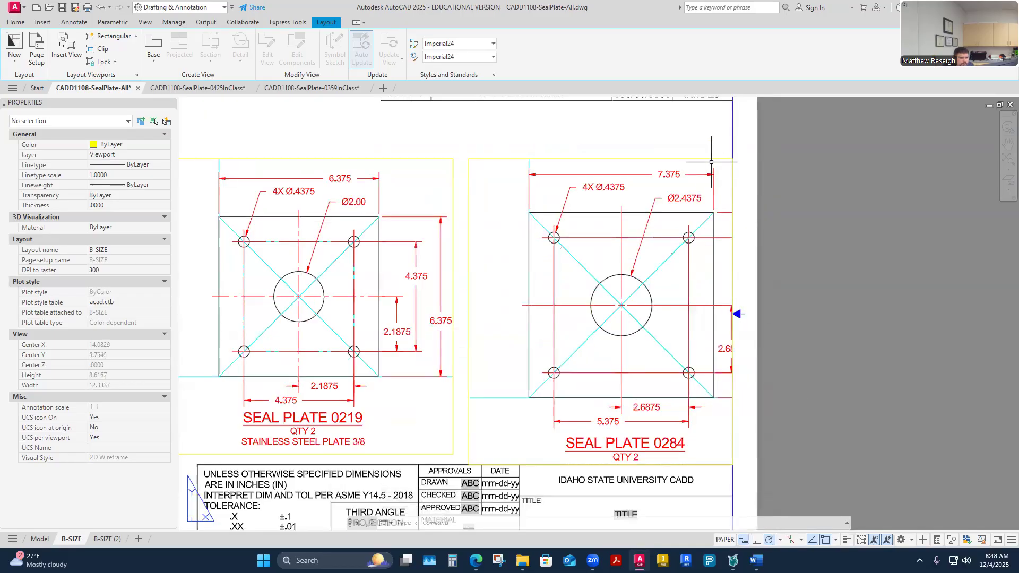
left_click(723, 466)
left_click(601, 311)
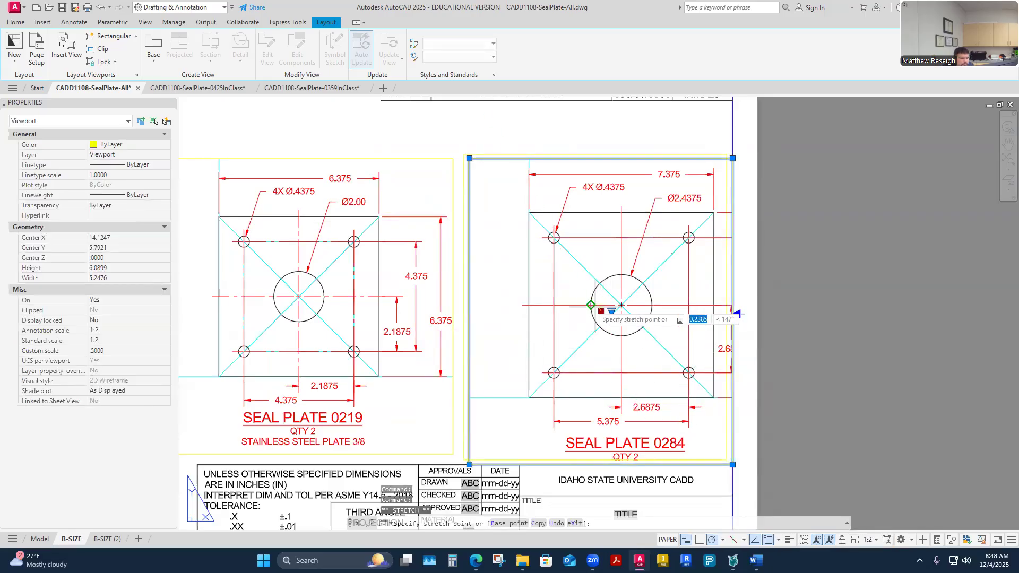
left_click(582, 298)
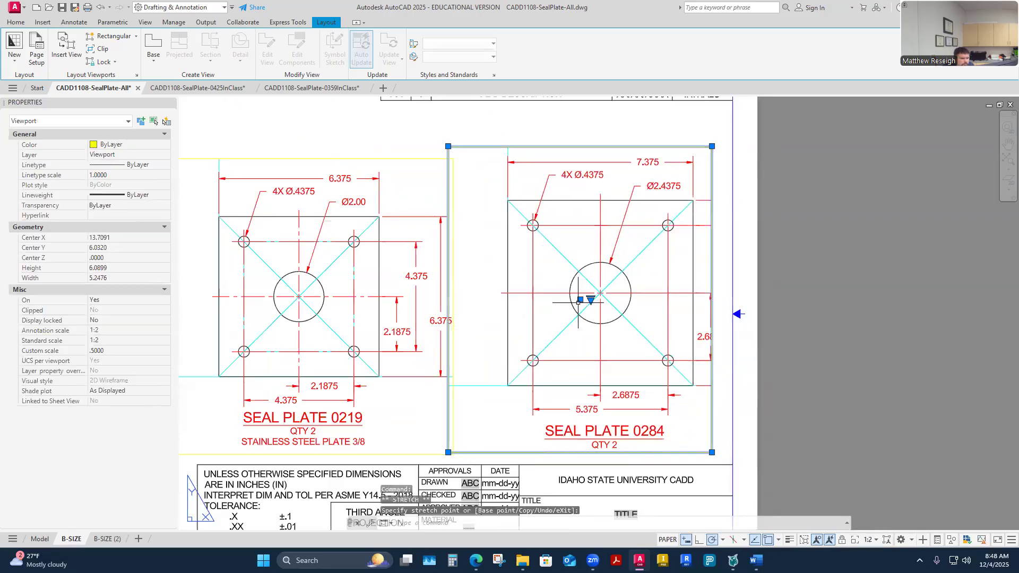
- Resize the Seal Plate 0284 viewport to about 5.62 inches wide and 6.55 inches high to show all dimensions and the material note
left_click(448, 146)
left_click(482, 146)
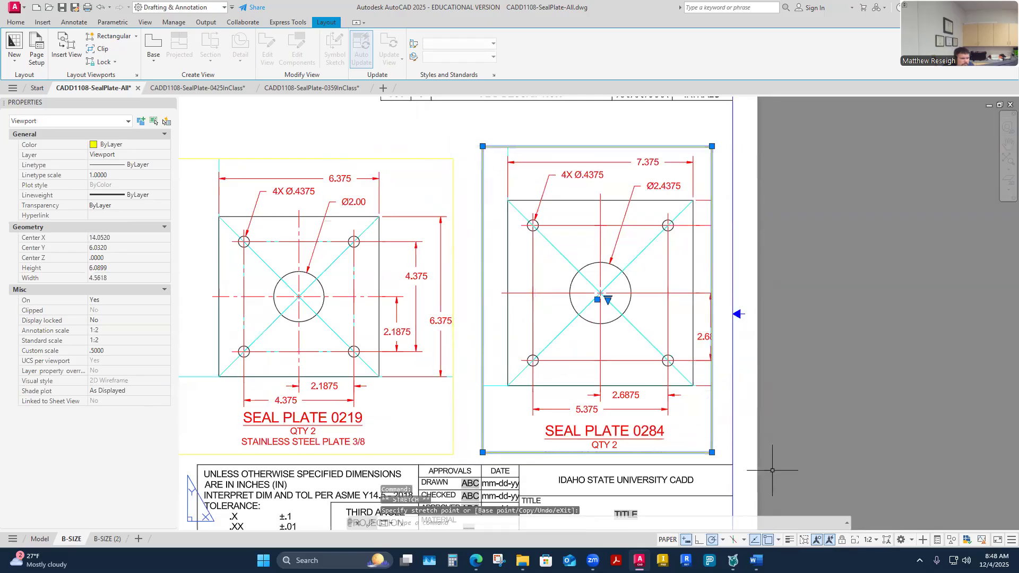
left_click(712, 452)
left_click(718, 477)
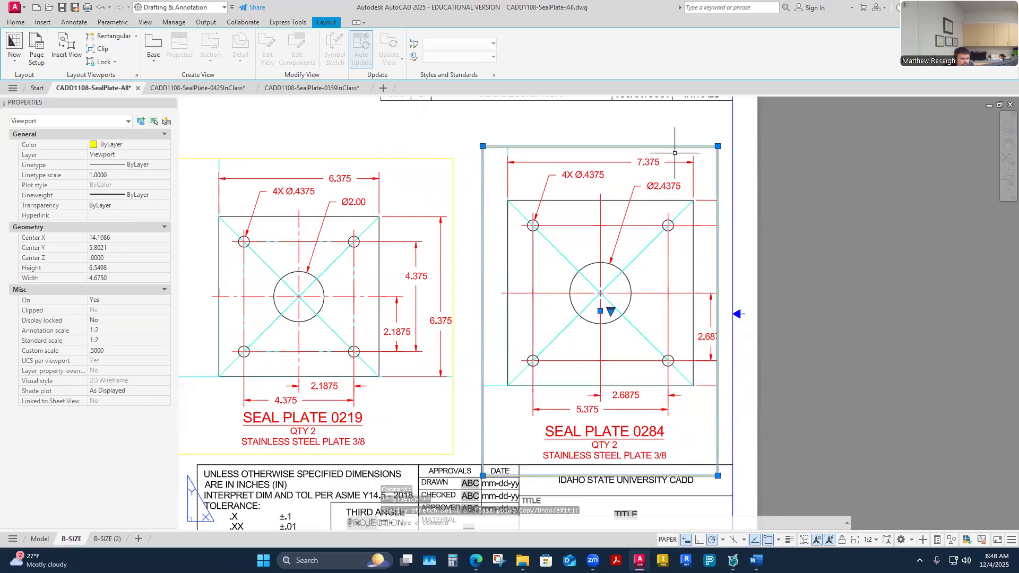
left_click(718, 146)
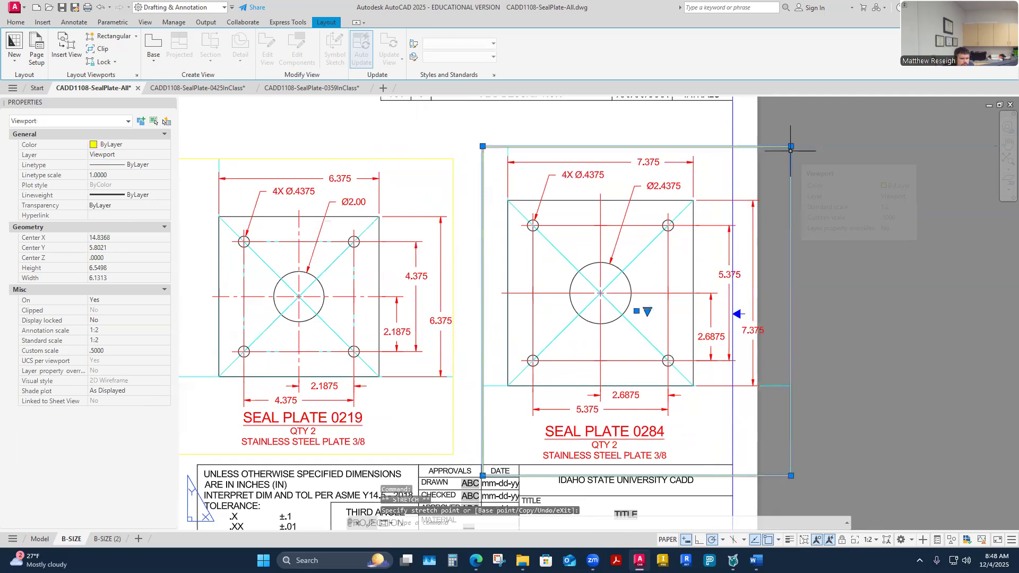
left_click(766, 146)
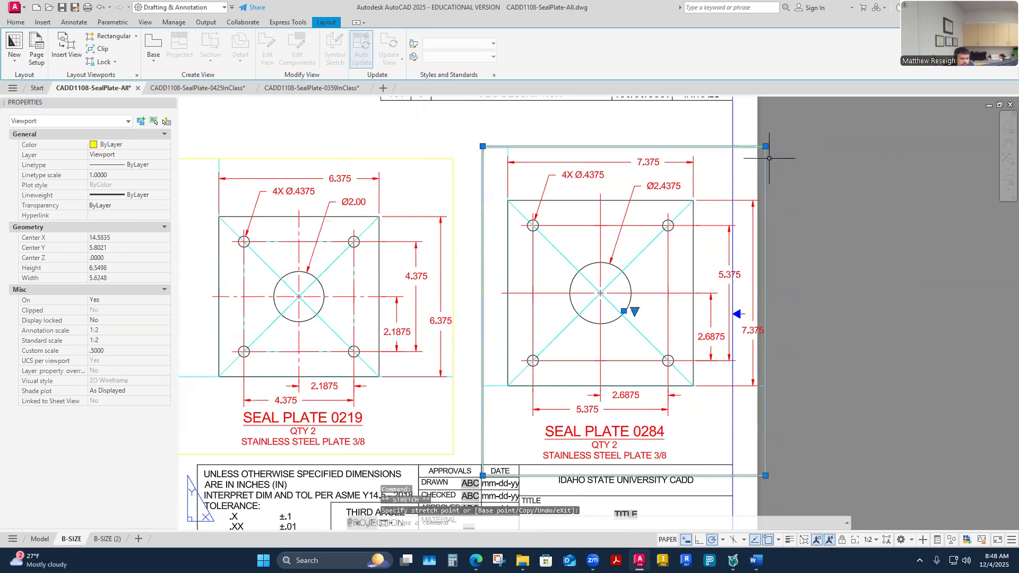
- Move the resized viewport about 0.9 inch left and 0.35 inch up so Seal Plate 0284 sits inside the sheet border
left_click(624, 311)
left_click(628, 313)
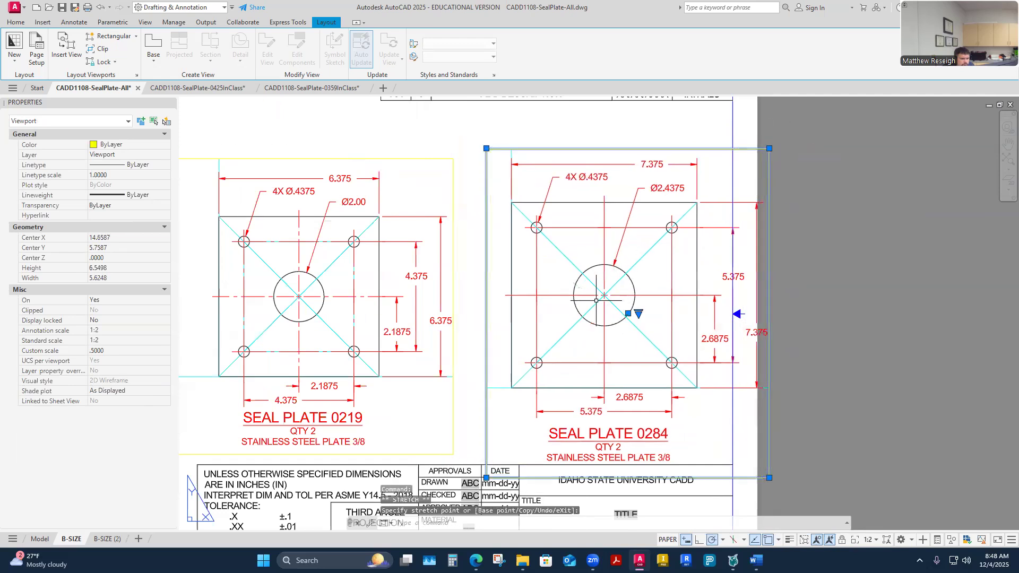
left_click(628, 314)
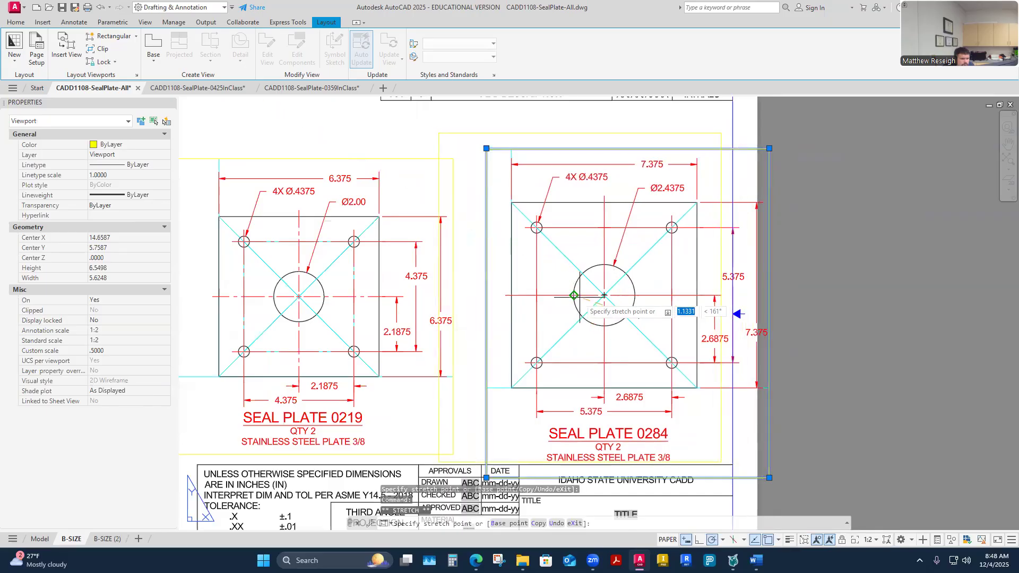
left_click(625, 311)
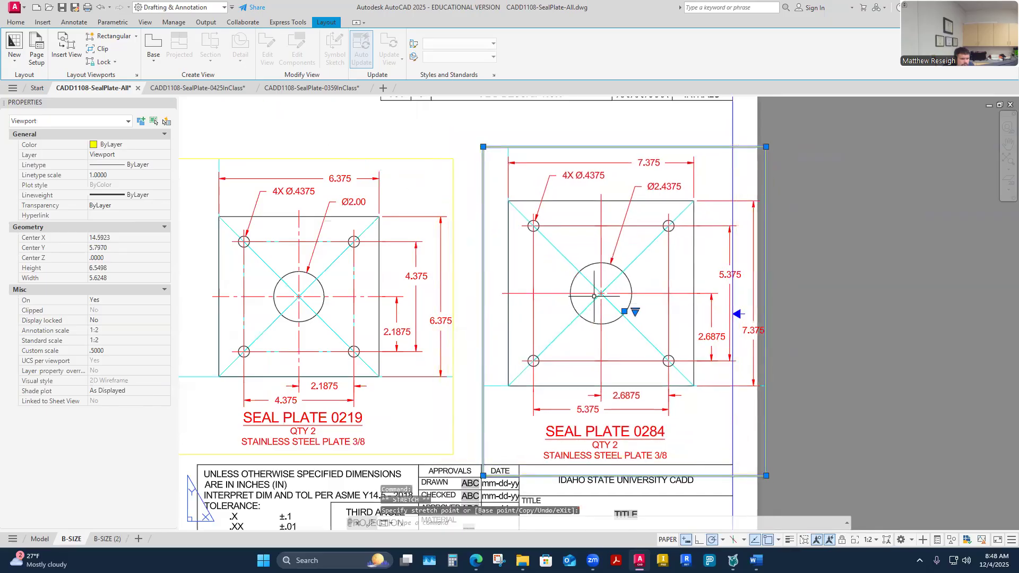
left_click(624, 311)
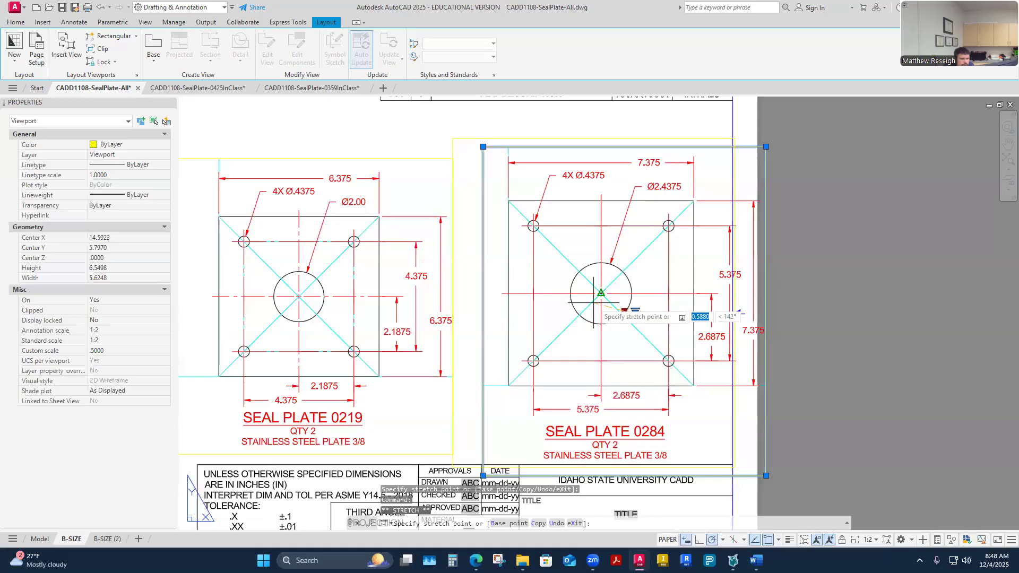
left_click(594, 303)
left_click(600, 294)
left_click(577, 293)
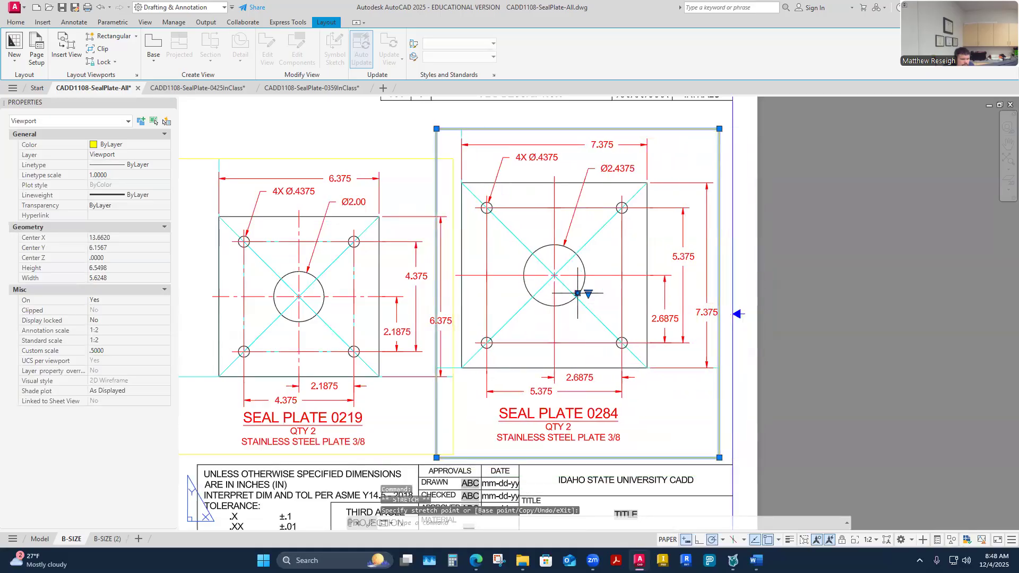
- Widen the Seal Plate 0284 viewport to about 5.77 inches and shift it about 0.2 inch to the right
left_click(719, 129)
left_click(727, 128)
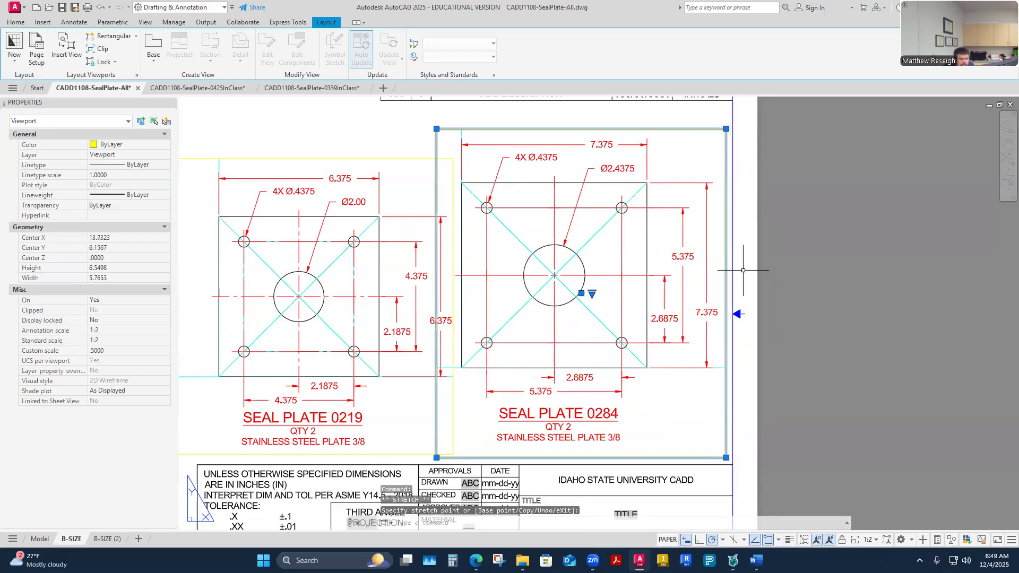
left_click(581, 294)
left_click(592, 293)
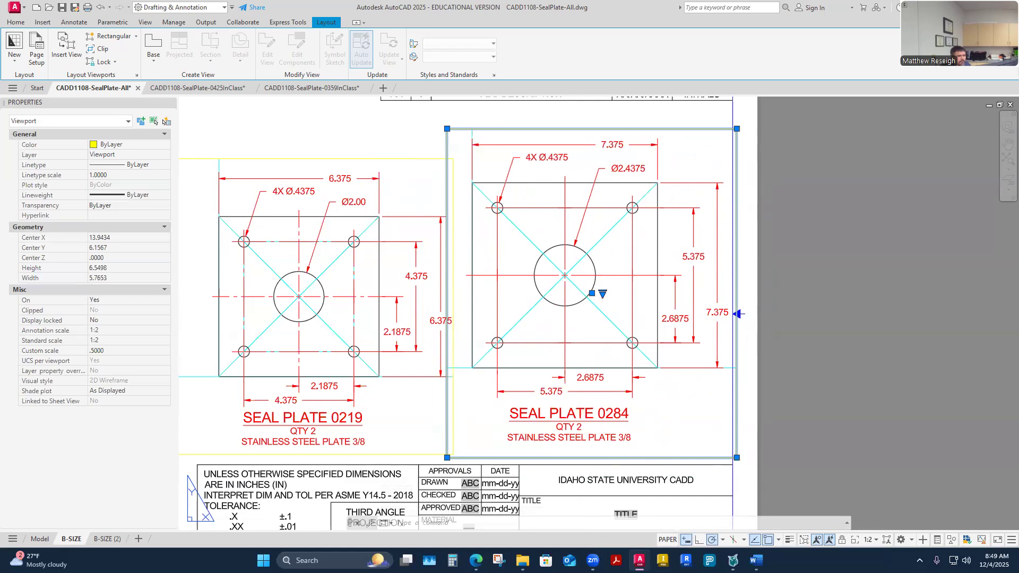
key("Escape")
- Move the Seal Plate 0284 viewport about 0.18 inch straight down so the plate's bottom edge aligns with Seal Plate 0219's bottom edge
left_click(16, 21)
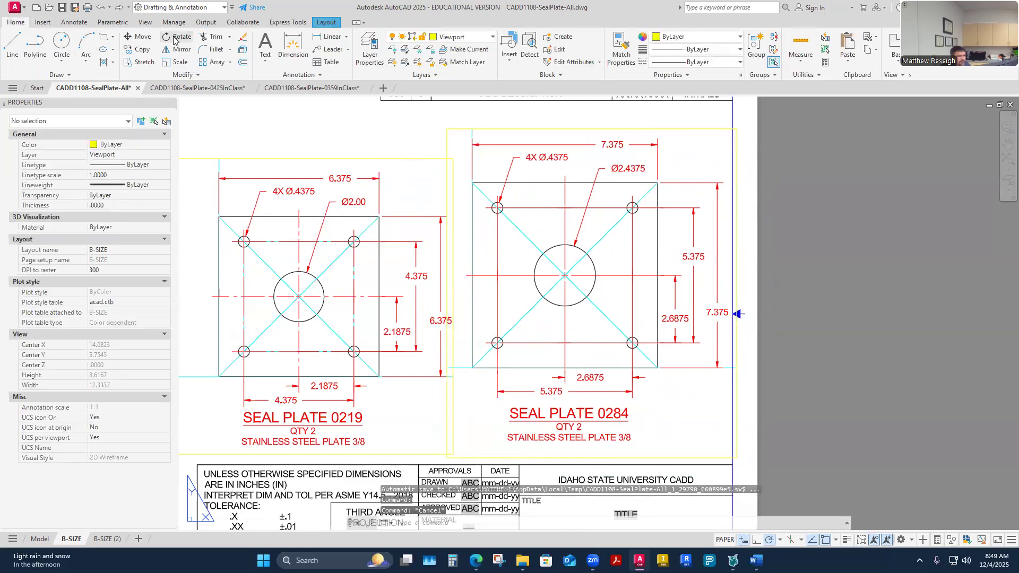
left_click(140, 36)
left_click(517, 460)
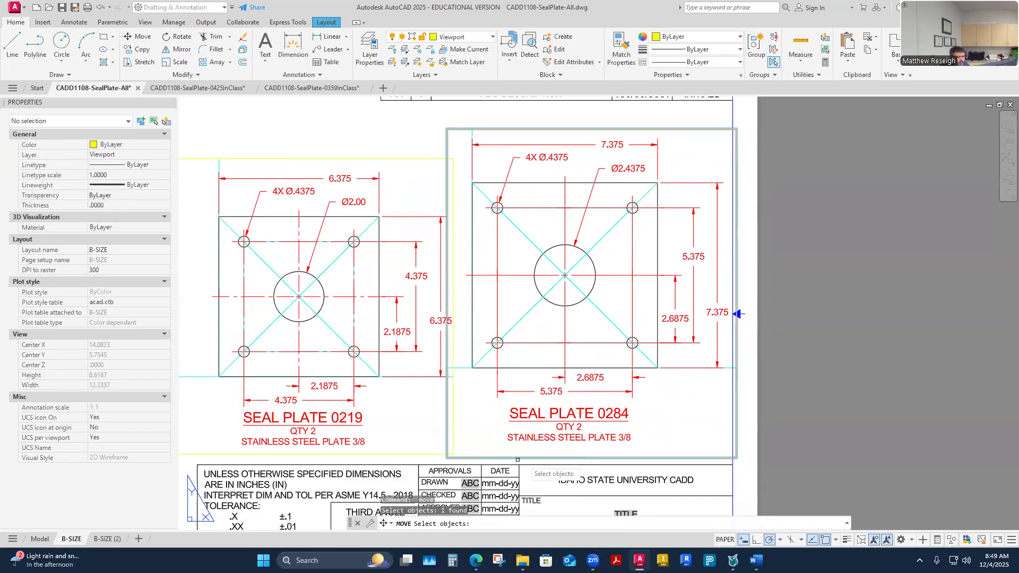
key("Return")
scroll(546, 437, "up", 6)
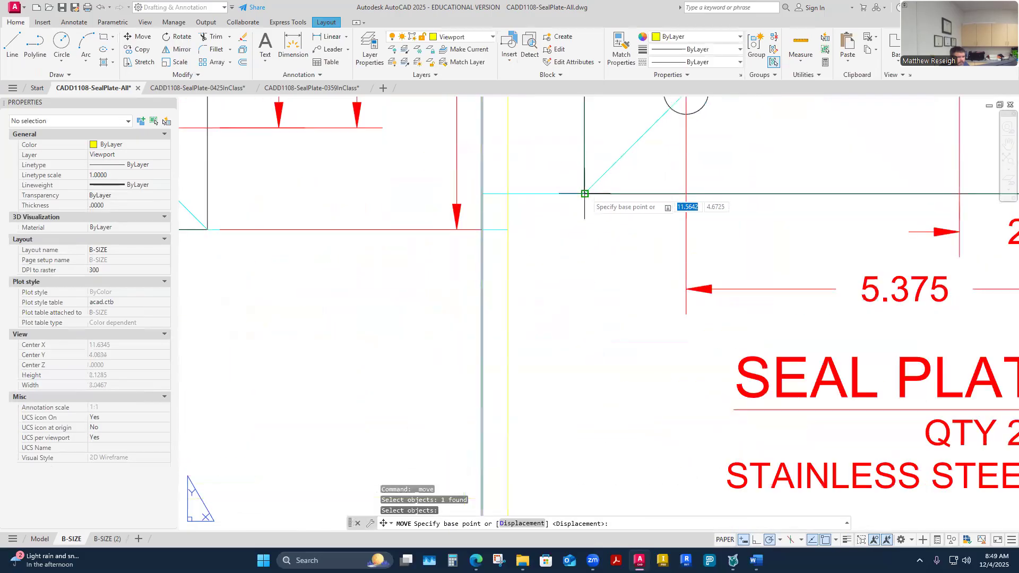
left_click(508, 194)
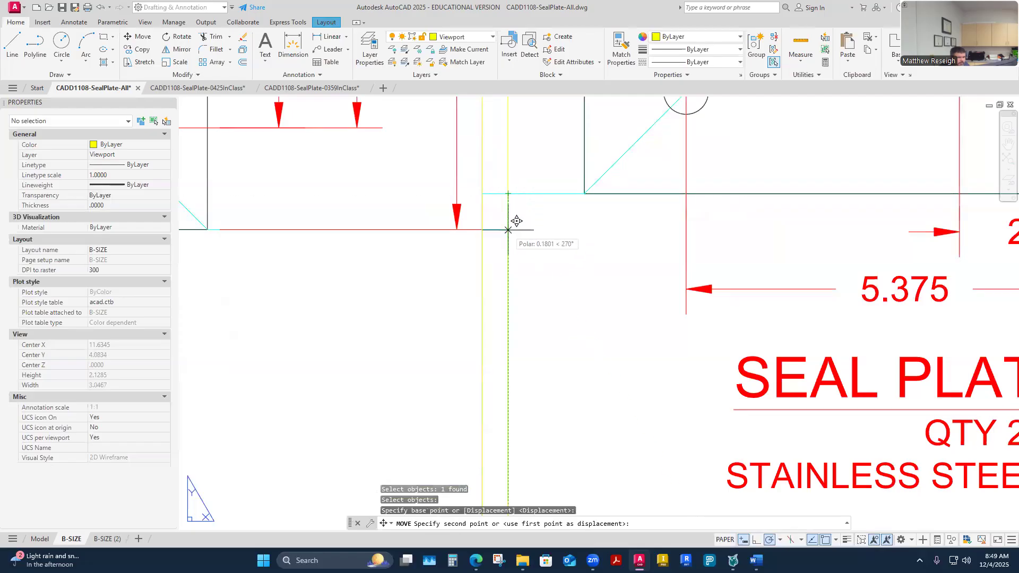
key("Escape")
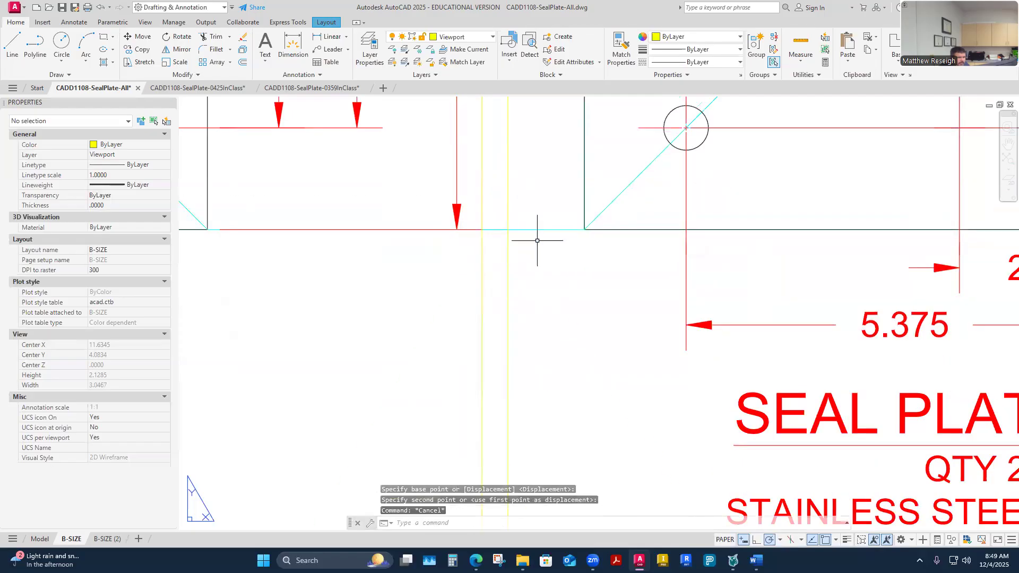
scroll(538, 243, "down", 10)
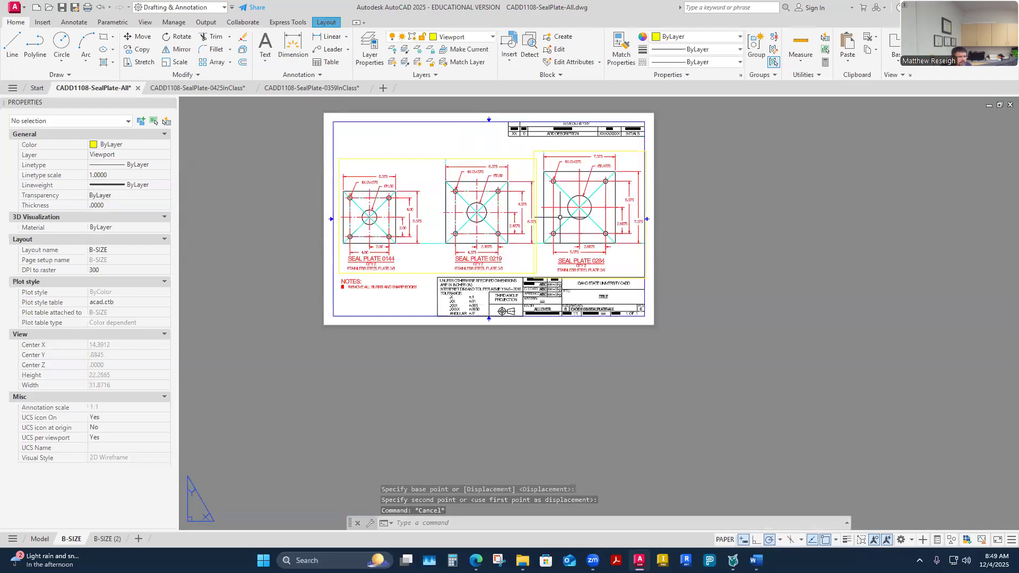
scroll(560, 218, "up", 2)
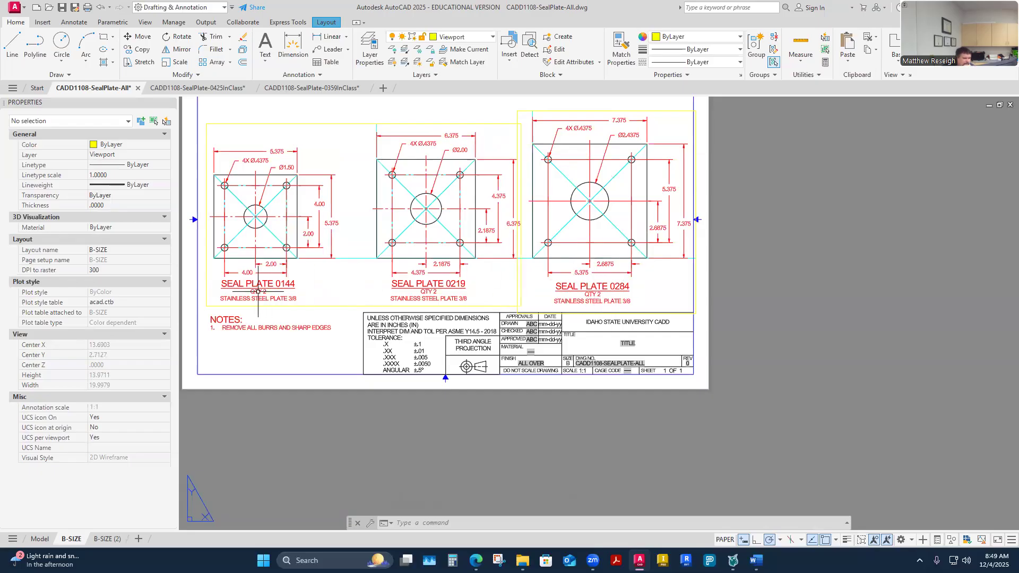
- Narrow the Seal Plate 0284 viewport to about 5.69 inches wide so its right edge meets the sheet border
scroll(609, 262, "up", 2)
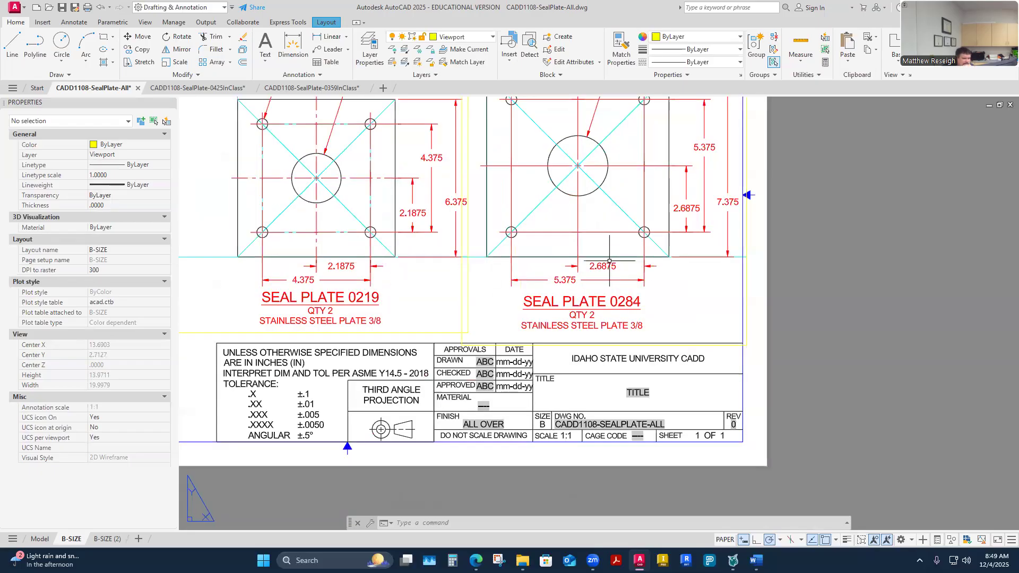
scroll(609, 261, "down", 4)
scroll(612, 229, "up", 4)
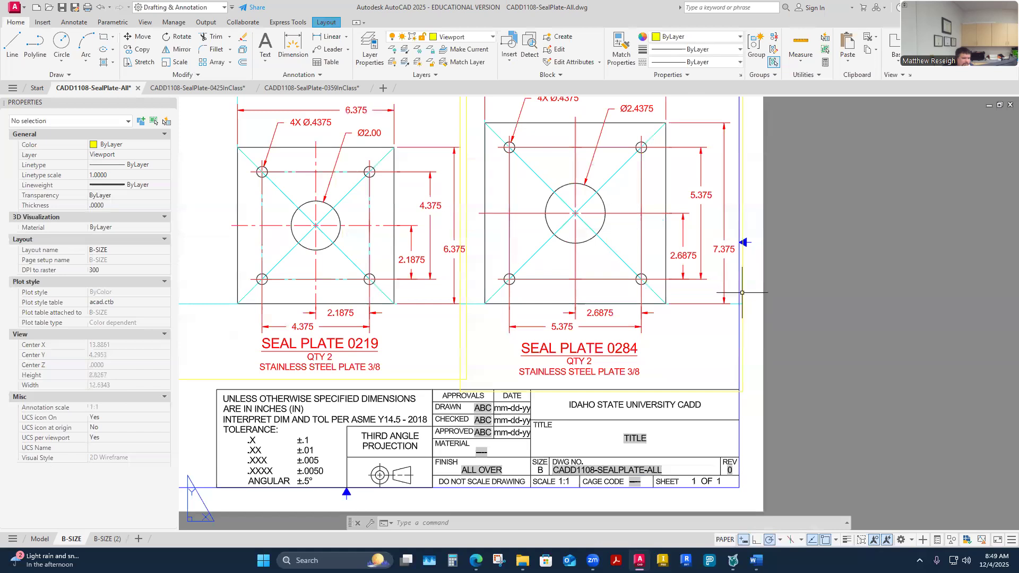
scroll(588, 333, "down", 2)
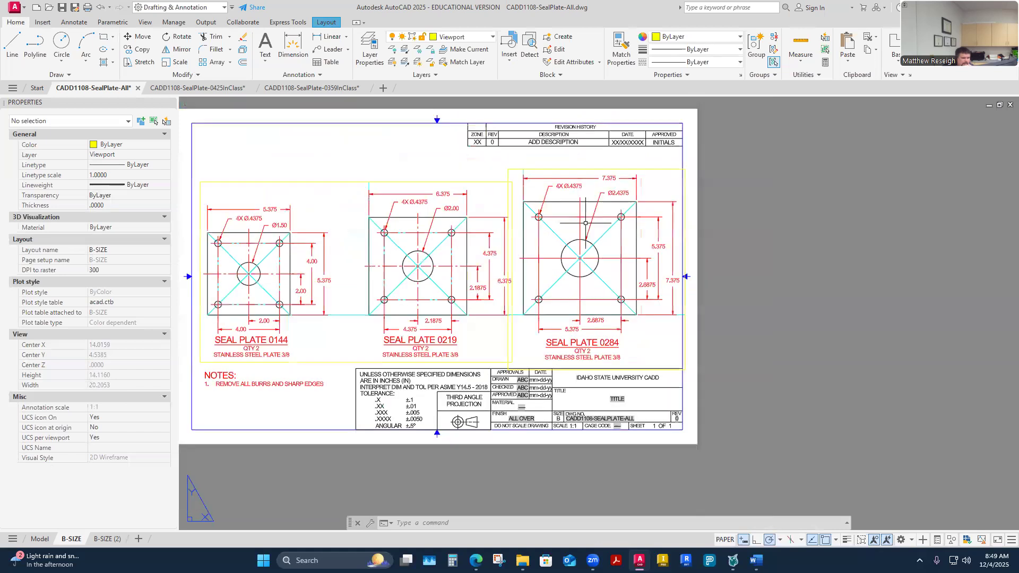
scroll(585, 224, "up", 4)
scroll(670, 296, "down", 4)
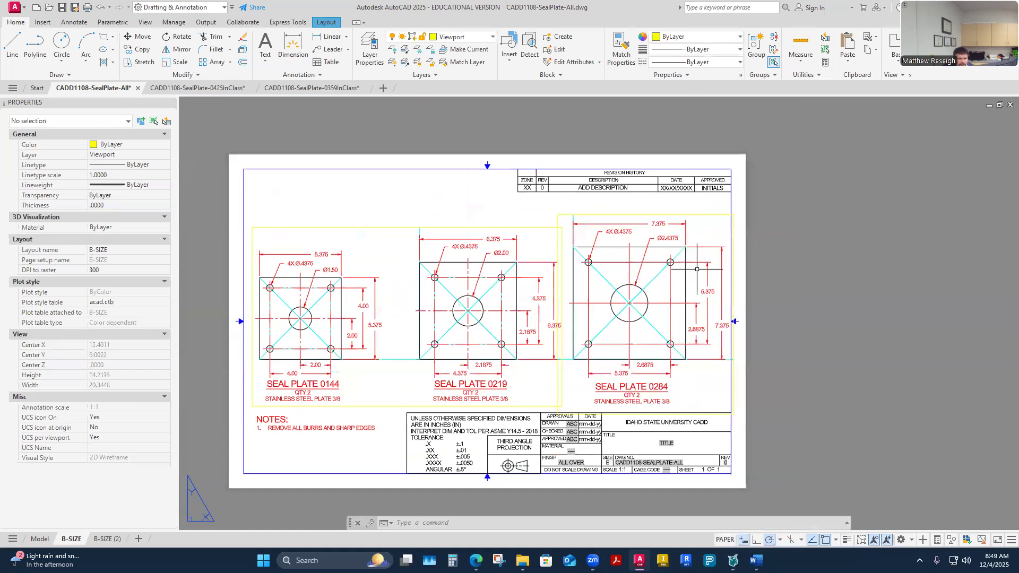
scroll(814, 273, "up", 4)
left_click(732, 233)
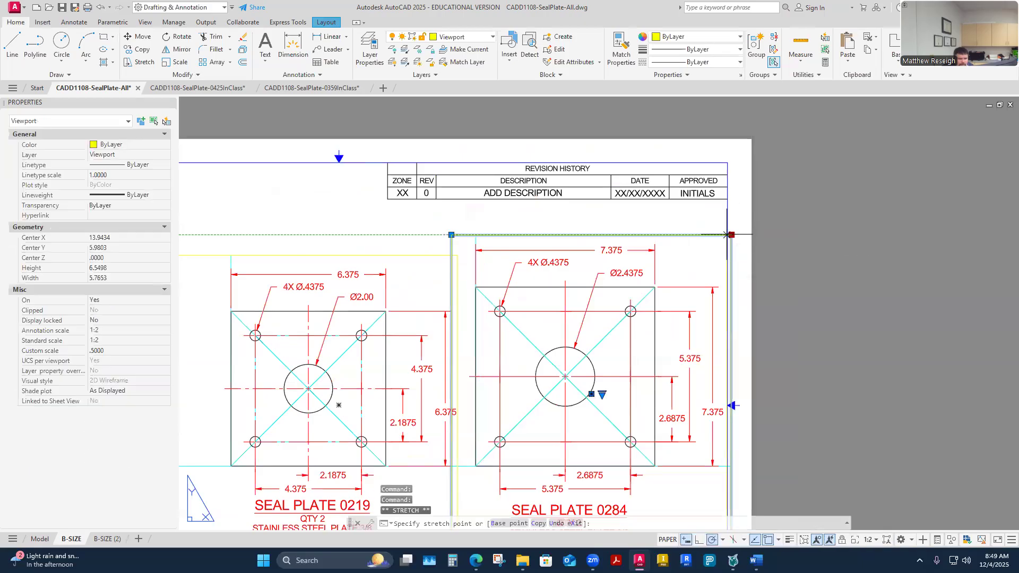
left_click(731, 235)
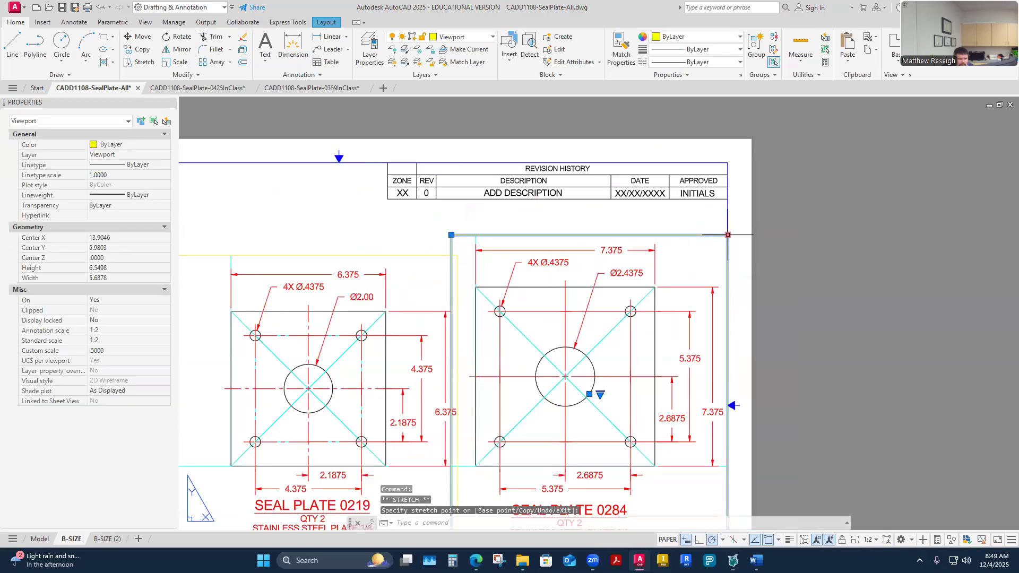
left_click(496, 219)
key("Escape")
key("Escape")
- Examine the alignment of the three seal plates and their clearance from the title block on the B-SIZE sheet
scroll(497, 218, "down", 2)
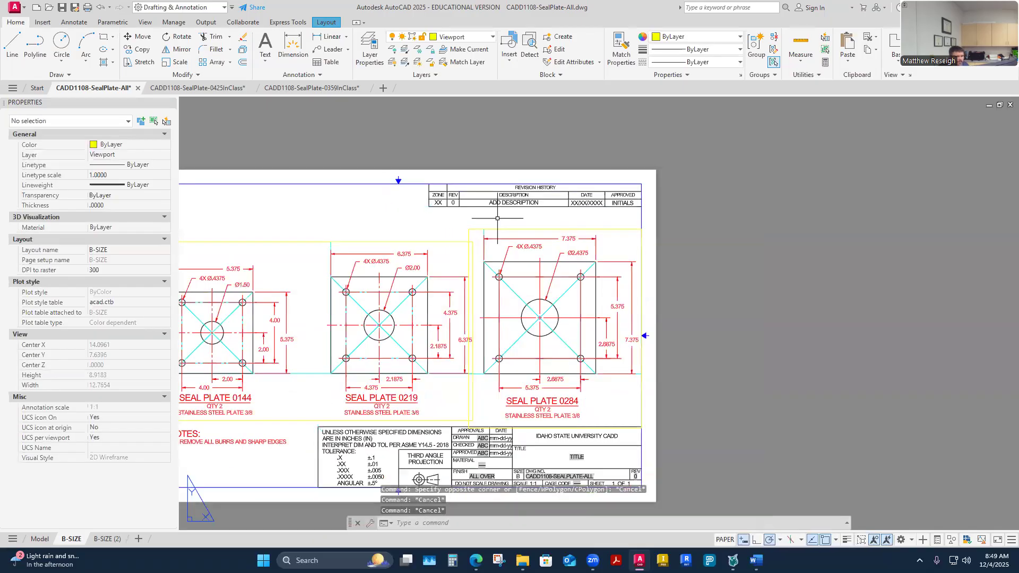
scroll(497, 218, "down", 2)
scroll(513, 252, "up", 2)
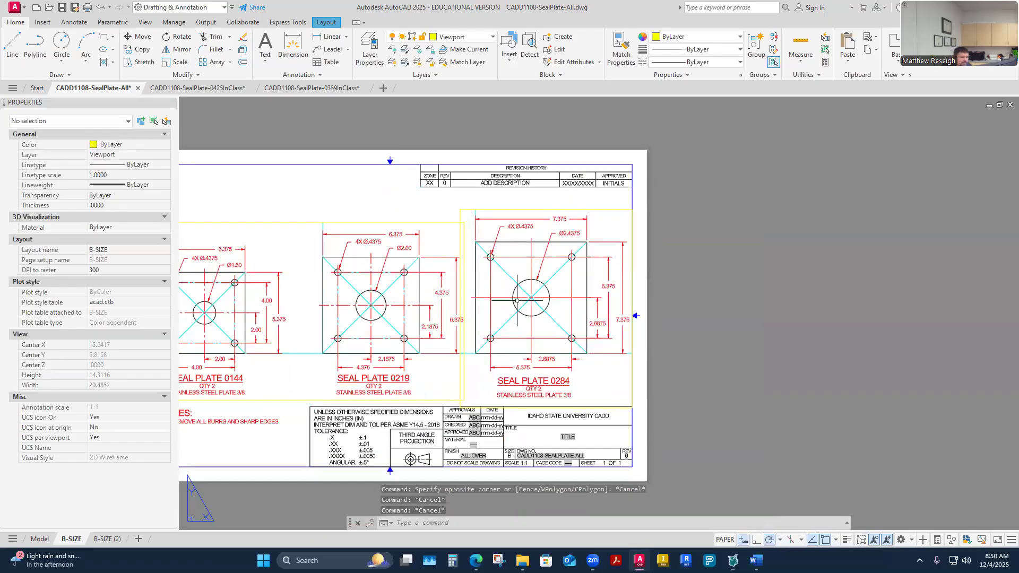
scroll(580, 285, "down", 1)
scroll(505, 319, "up", 3)
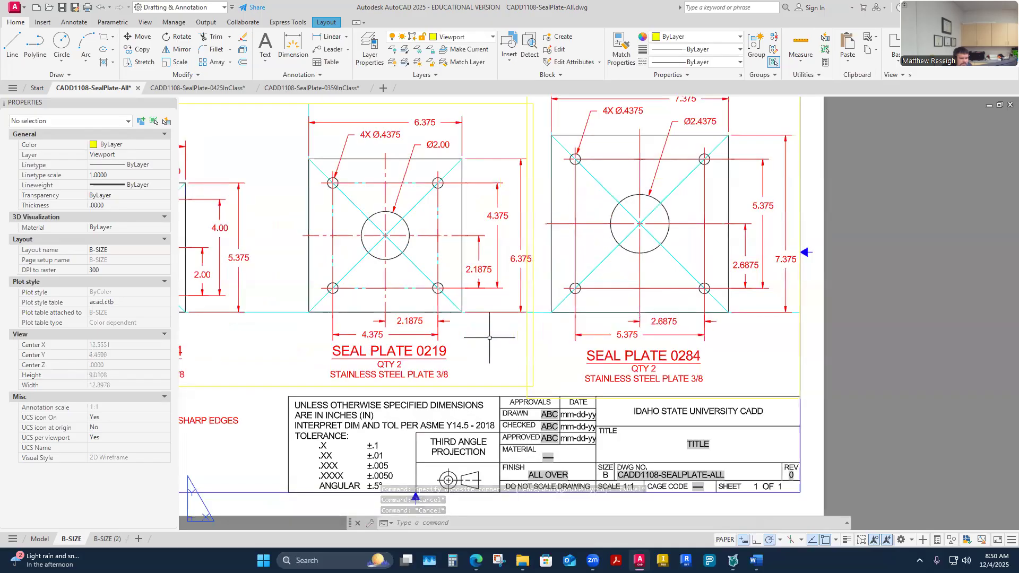
scroll(489, 337, "down", 2)
scroll(564, 424, "up", 2)
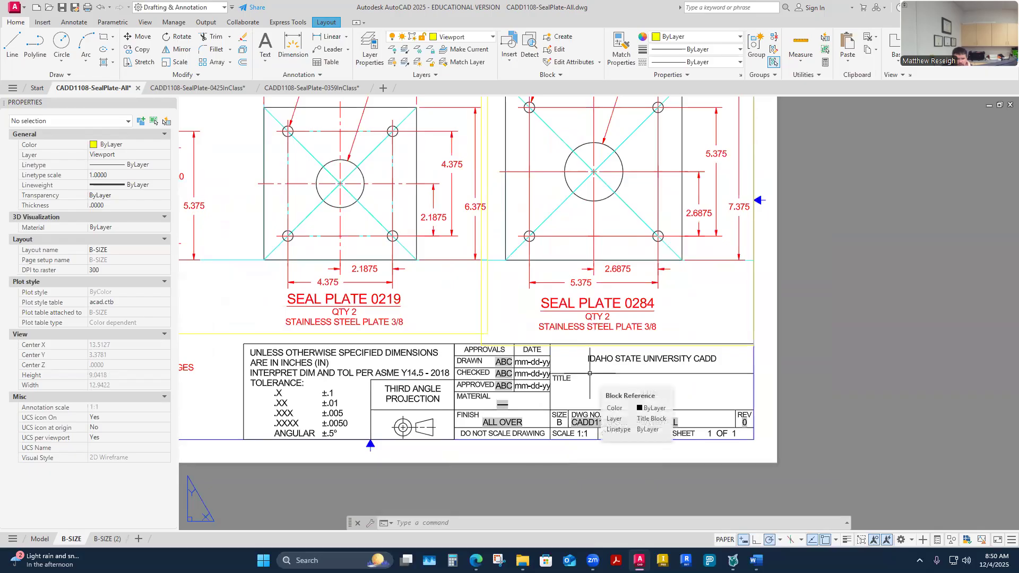
scroll(589, 373, "down", 2)
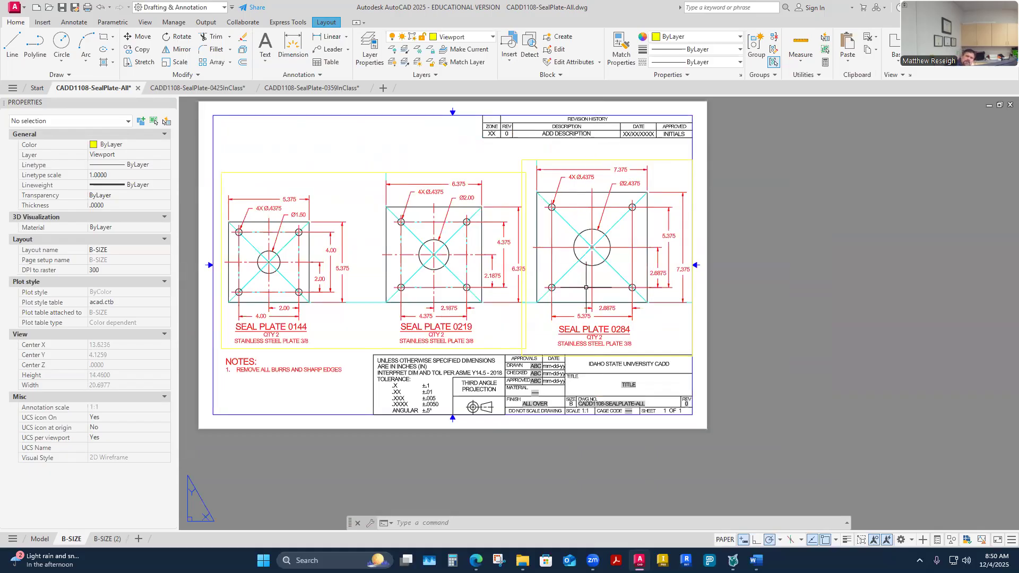
- Delete the existing viewport from the B-SIZE (2) layout, leaving the border, title block and notes
left_click(107, 538)
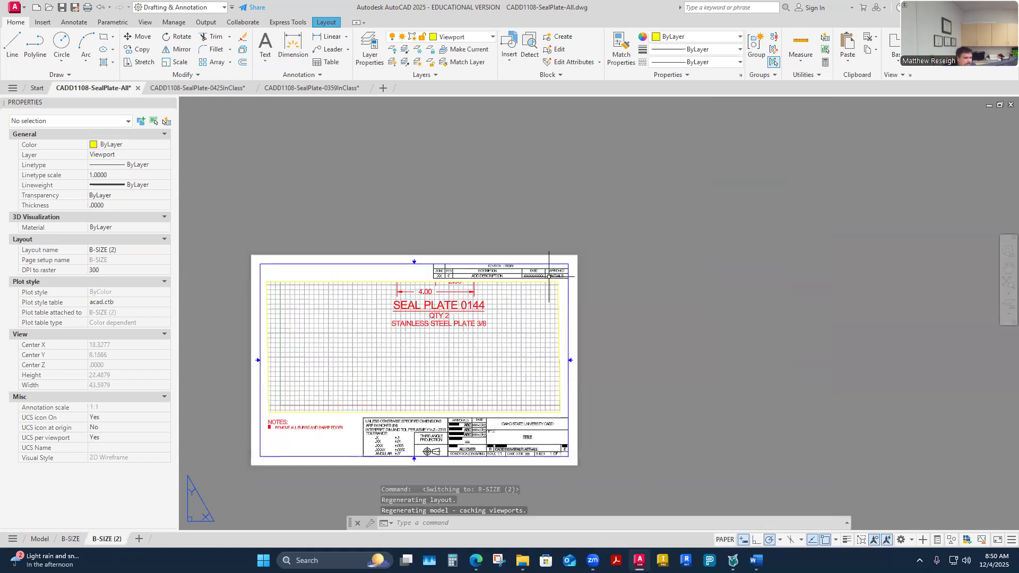
left_click(71, 540)
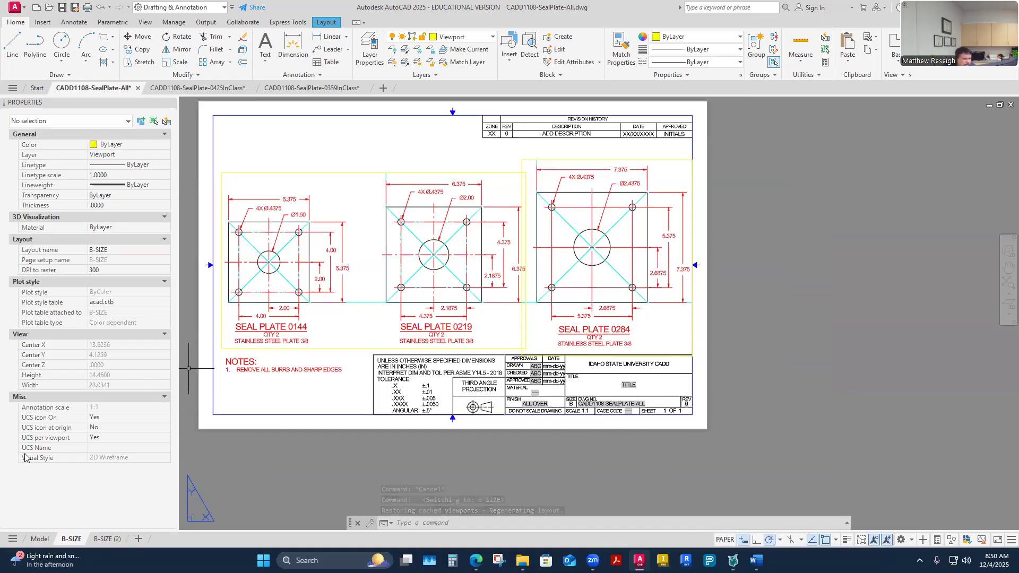
left_click(106, 542)
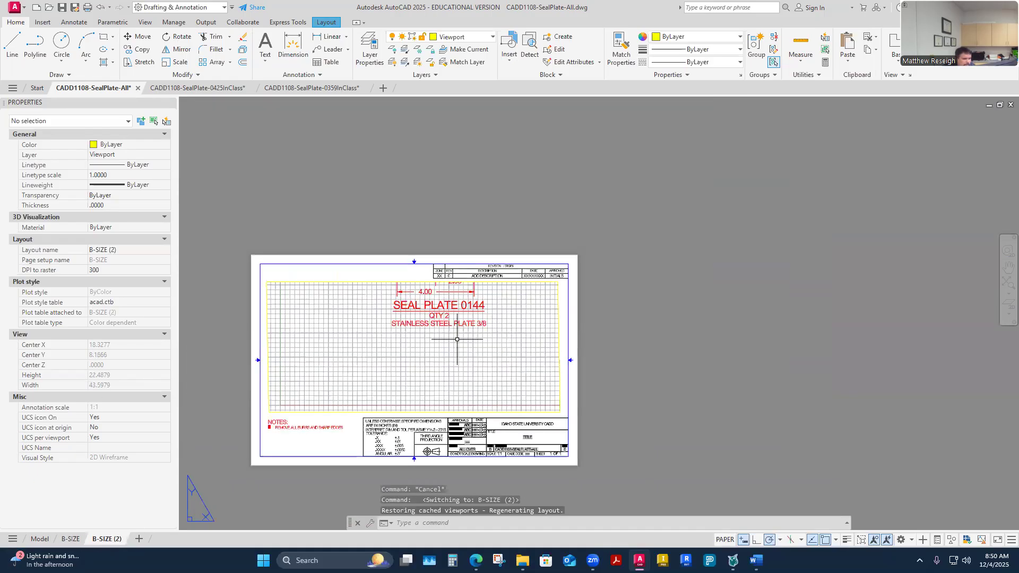
left_click(441, 412)
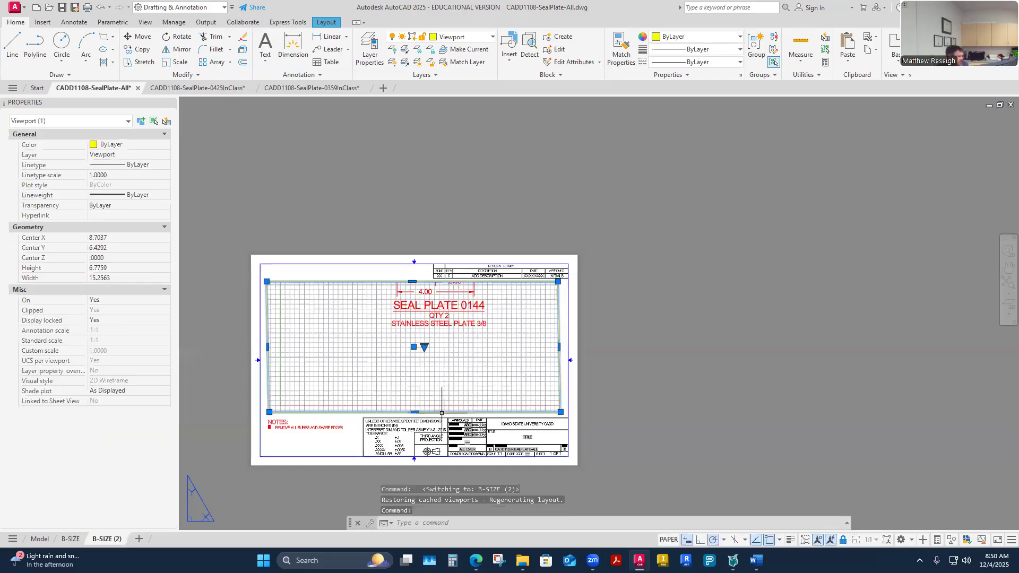
key("Delete")
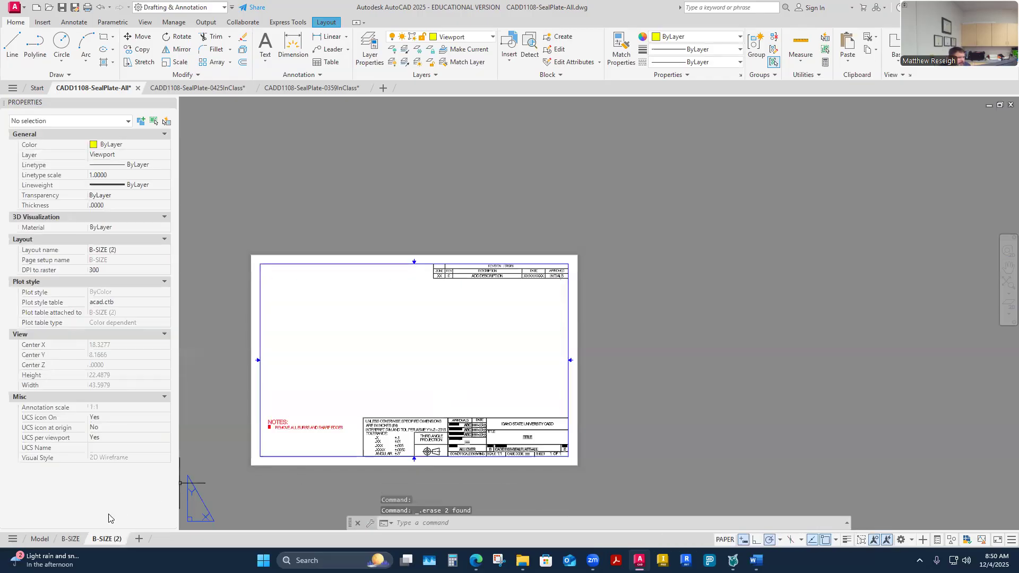
- Create a copy of the B-SIZE layout and place it at the end of the layouts
left_click(69, 540)
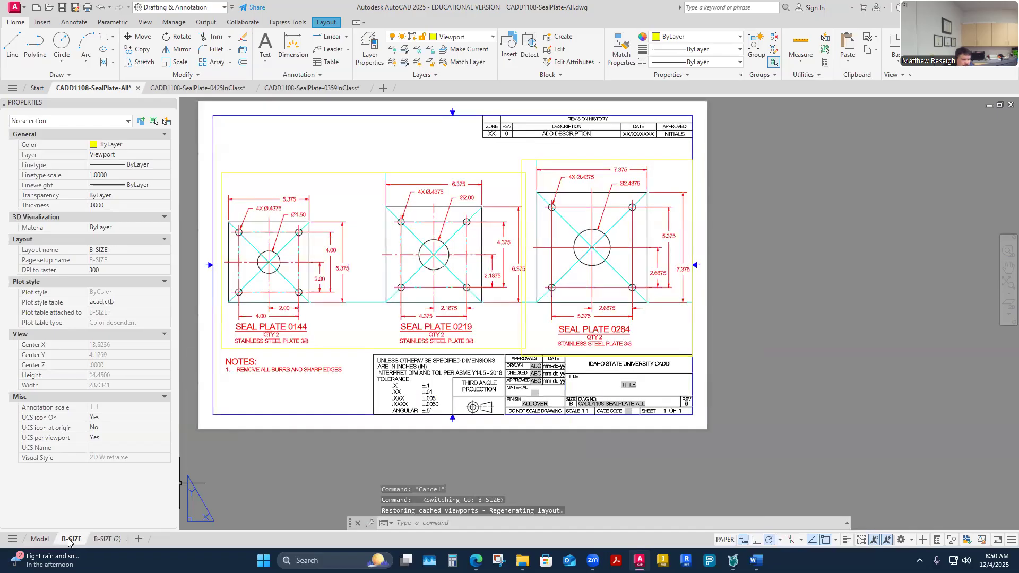
right_click(69, 539)
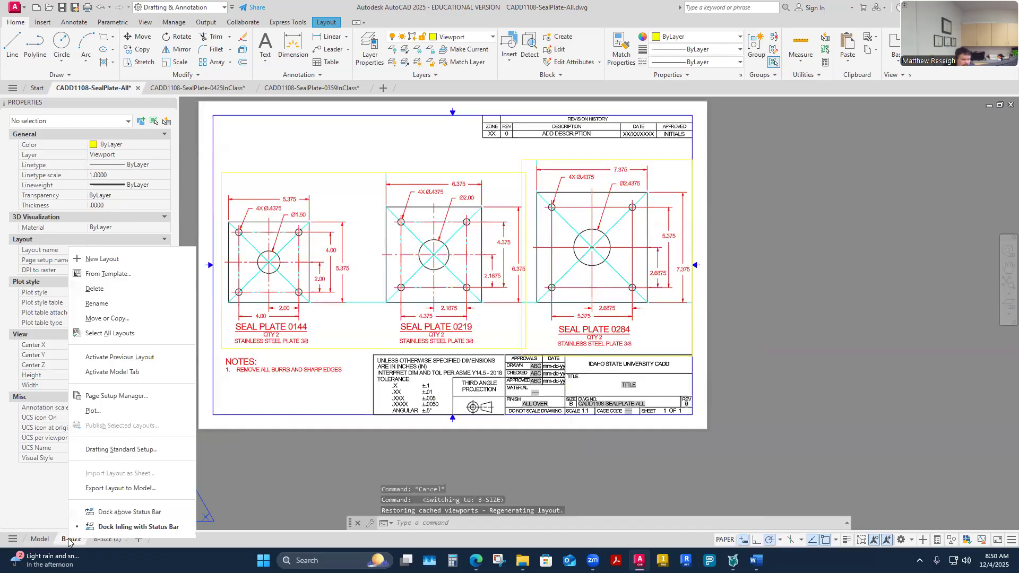
left_click(109, 319)
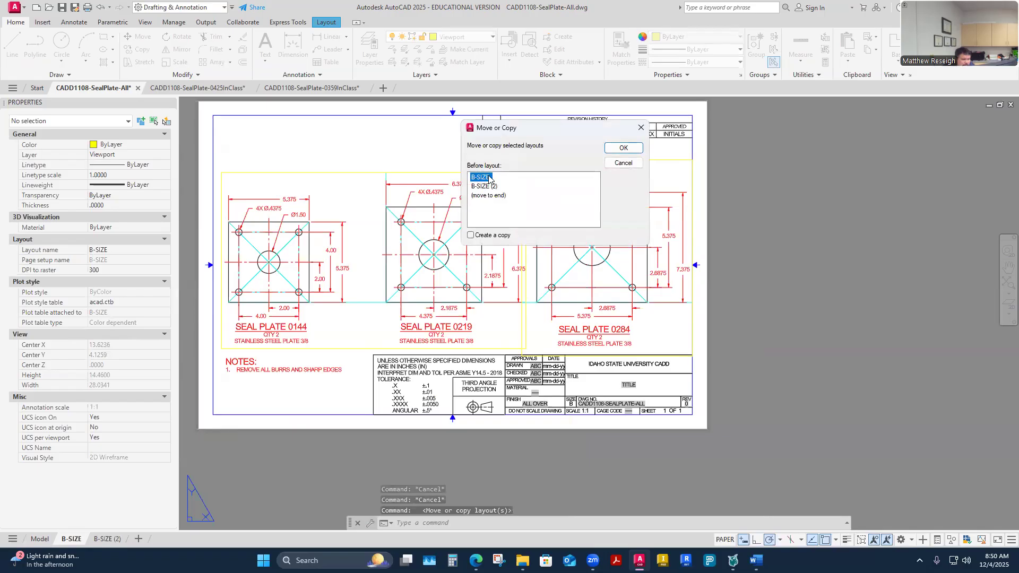
left_click(470, 236)
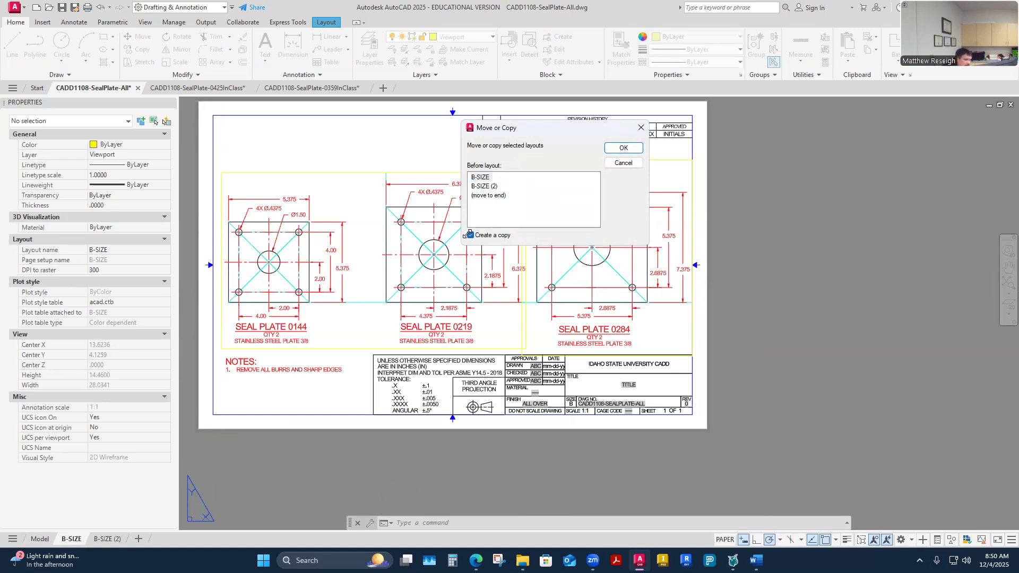
left_click(488, 196)
left_click(624, 148)
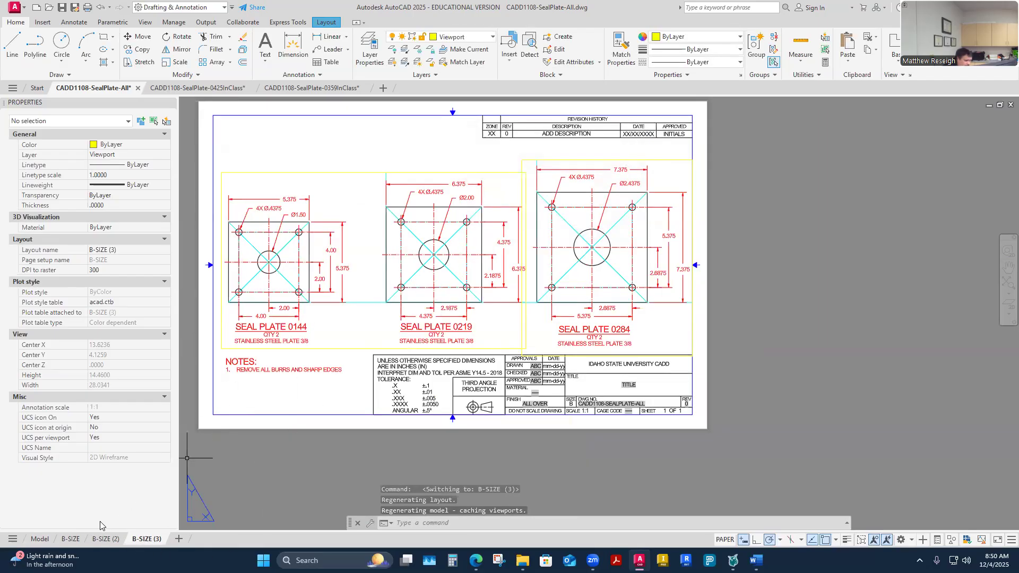
- Delete the copied layout at the end of the layouts, keeping B-SIZE and B-SIZE (2)
left_click(105, 538)
left_click(71, 538)
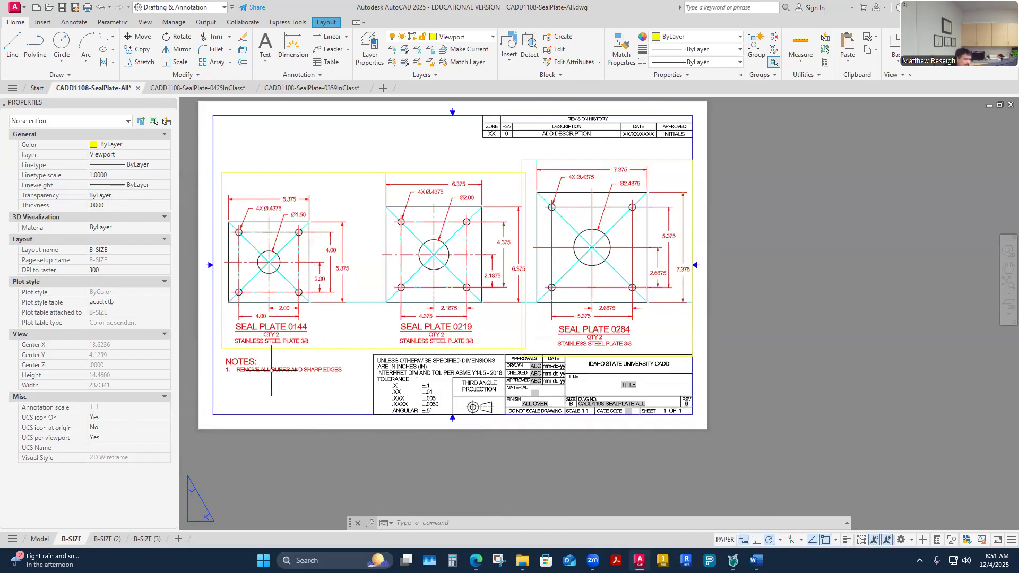
left_click(145, 540)
right_click(145, 541)
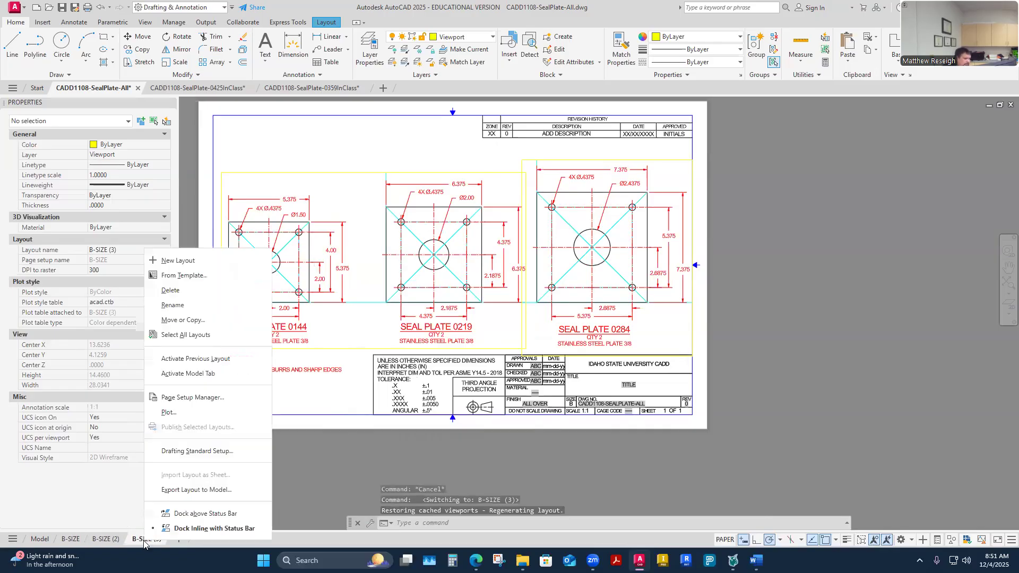
left_click(170, 289)
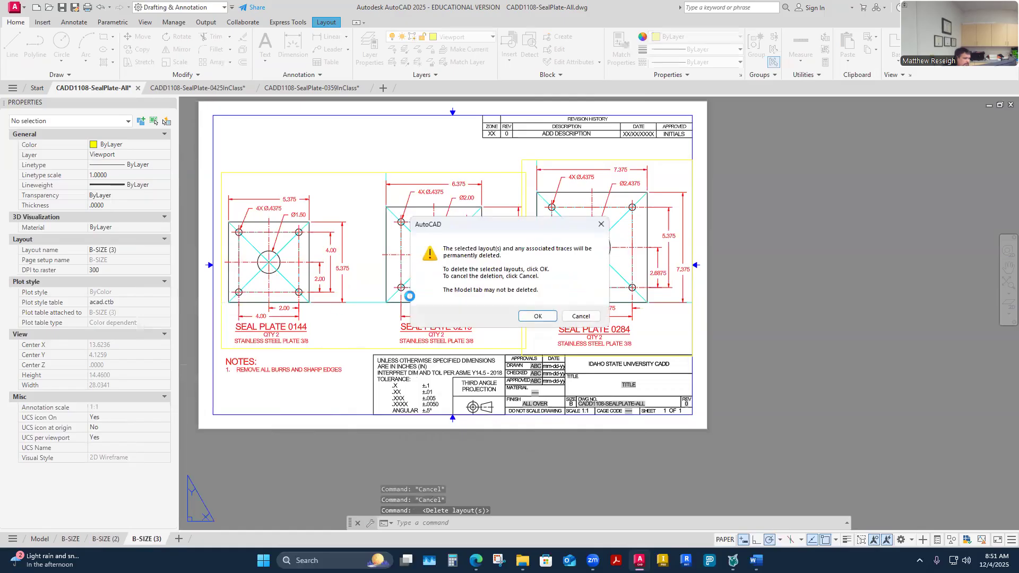
left_click(536, 317)
- Create a rectangular viewport on B-SIZE (2) from below the revision block to the title block's upper right corner
scroll(486, 350, "down", 2)
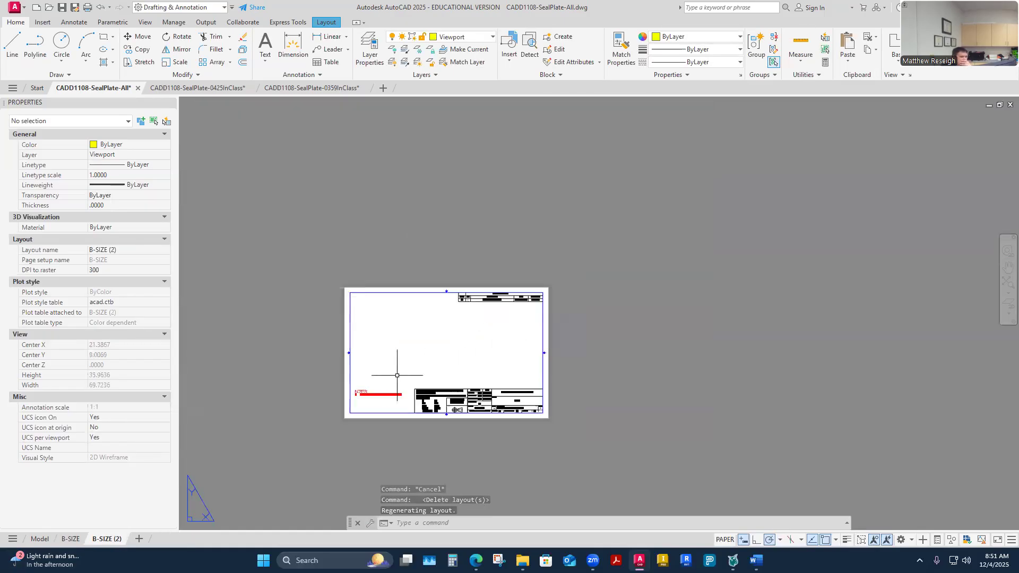
scroll(398, 366, "up", 2)
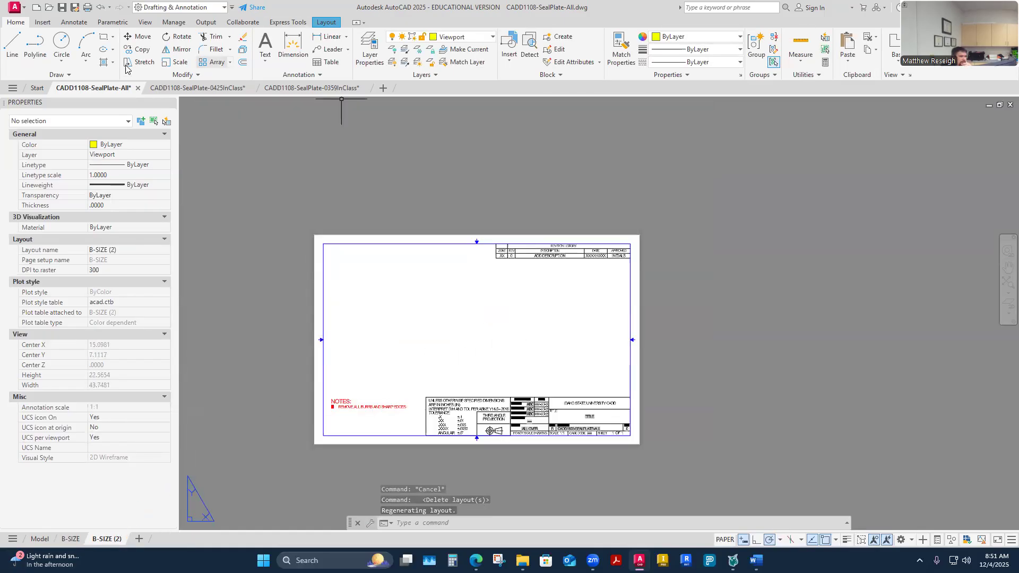
left_click(334, 24)
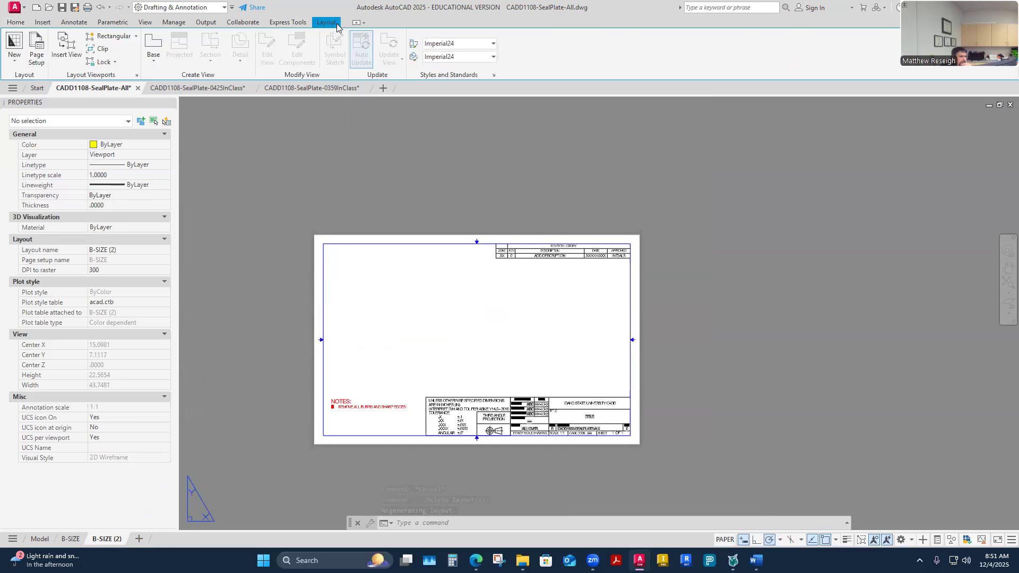
left_click(111, 36)
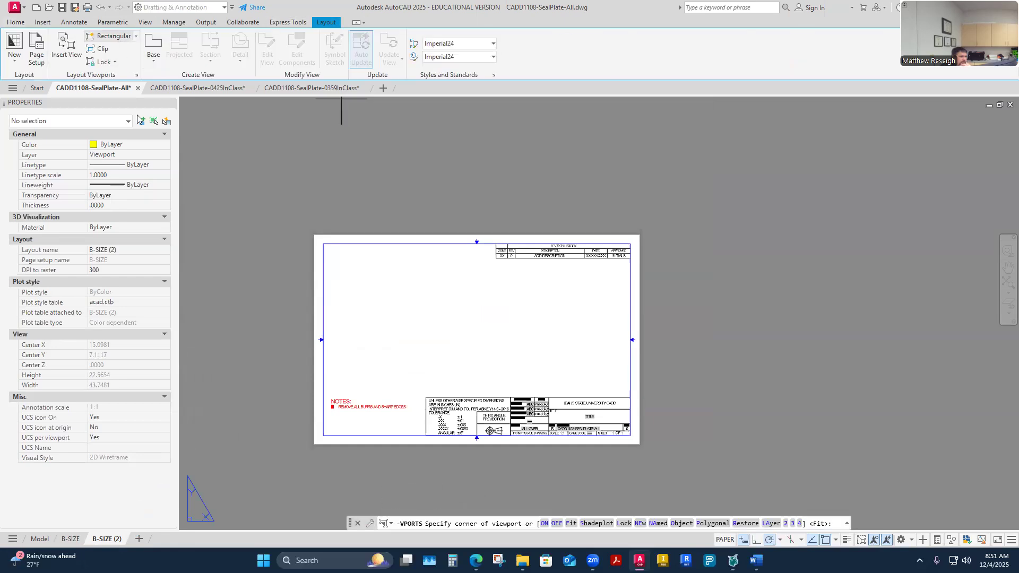
left_click(331, 268)
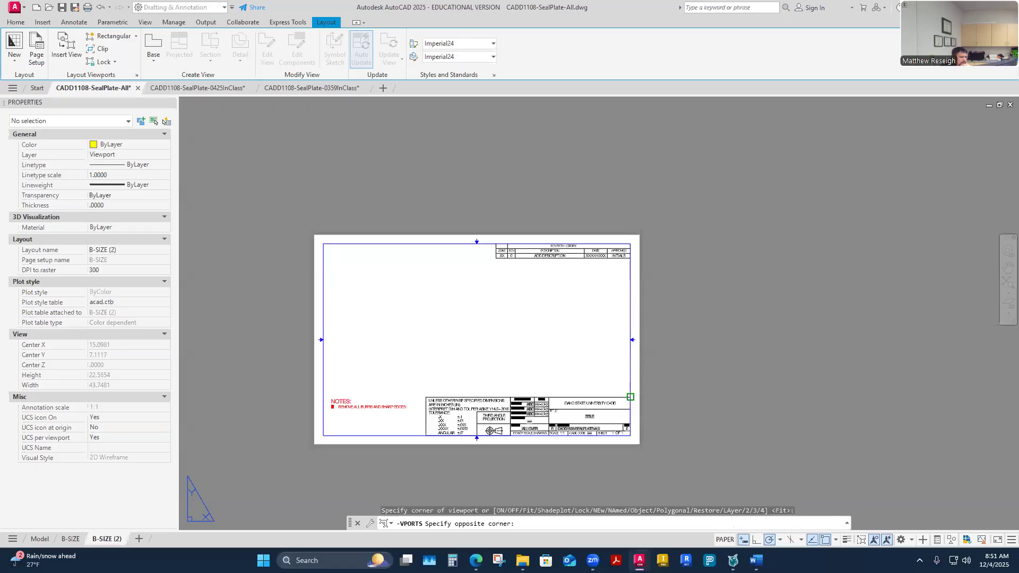
left_click(630, 398)
- Set the new viewport's scale to 1:2 and shift its view so Seal Plates 0359 and 0425 lie within it
scroll(551, 338, "up", 2)
scroll(551, 337, "up", 2)
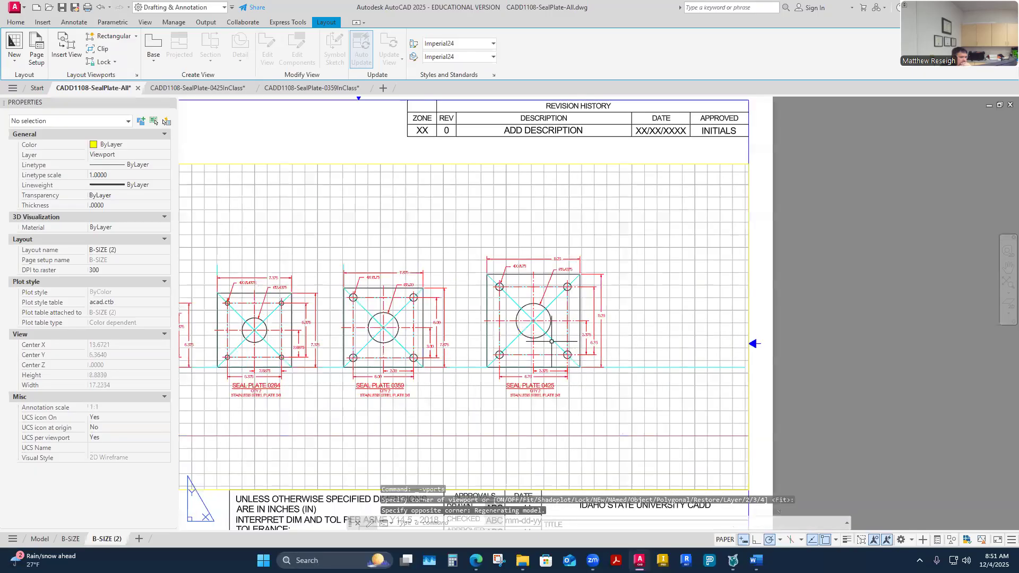
scroll(552, 341, "down", 2)
left_click(554, 351)
scroll(541, 342, "up", 4)
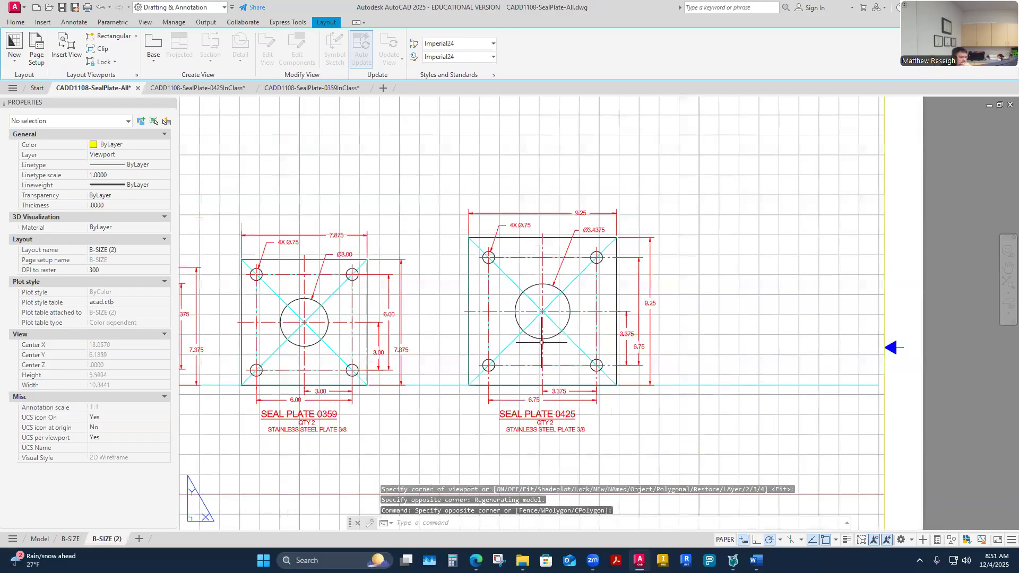
scroll(541, 342, "down", 2)
double_click(536, 349)
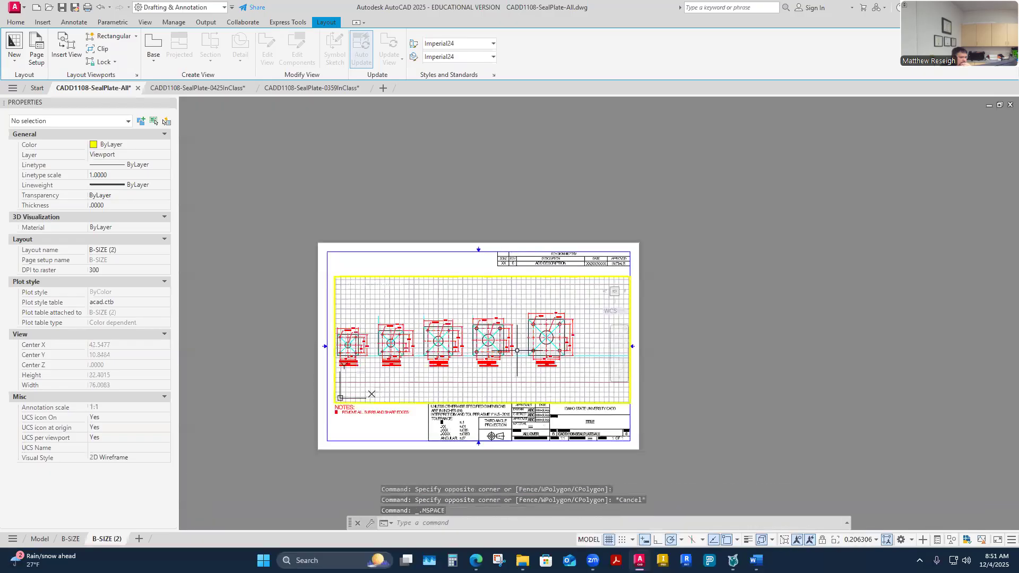
left_click(877, 540)
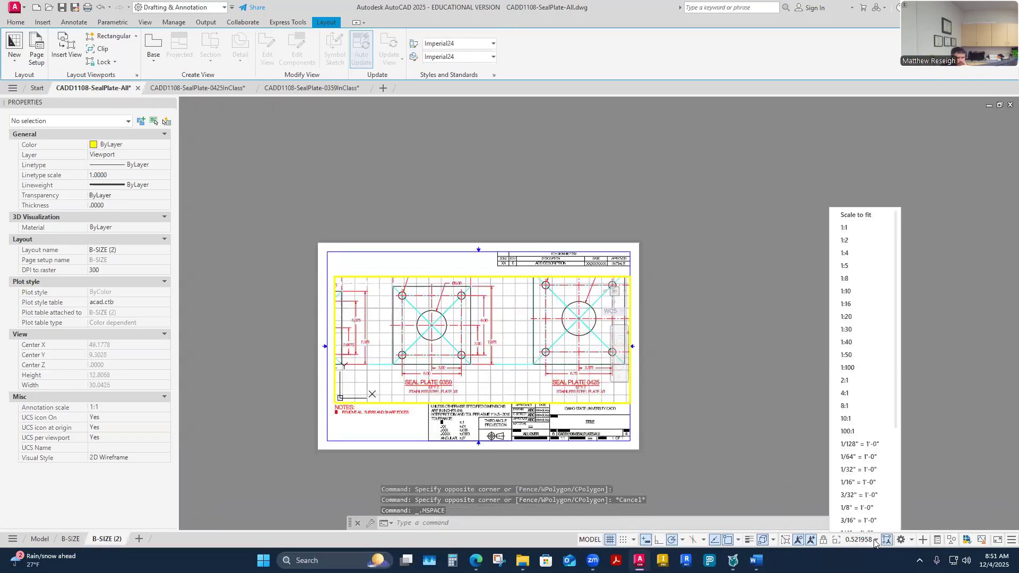
left_click(844, 240)
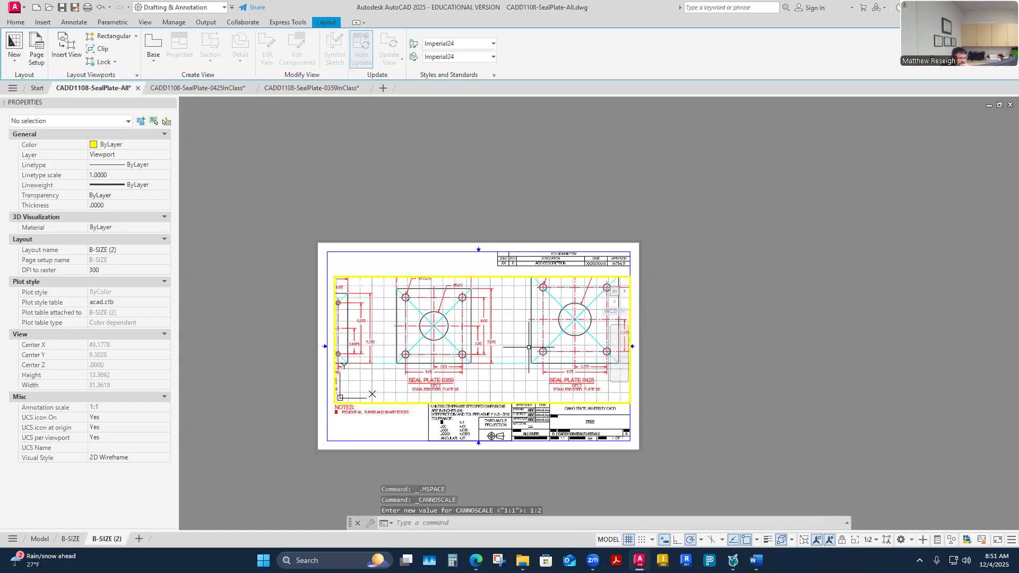
mouse_move(524, 346)
middle_mouse_down()
mouse_move(480, 362)
mouse_move(462, 354)
middle_mouse_up()
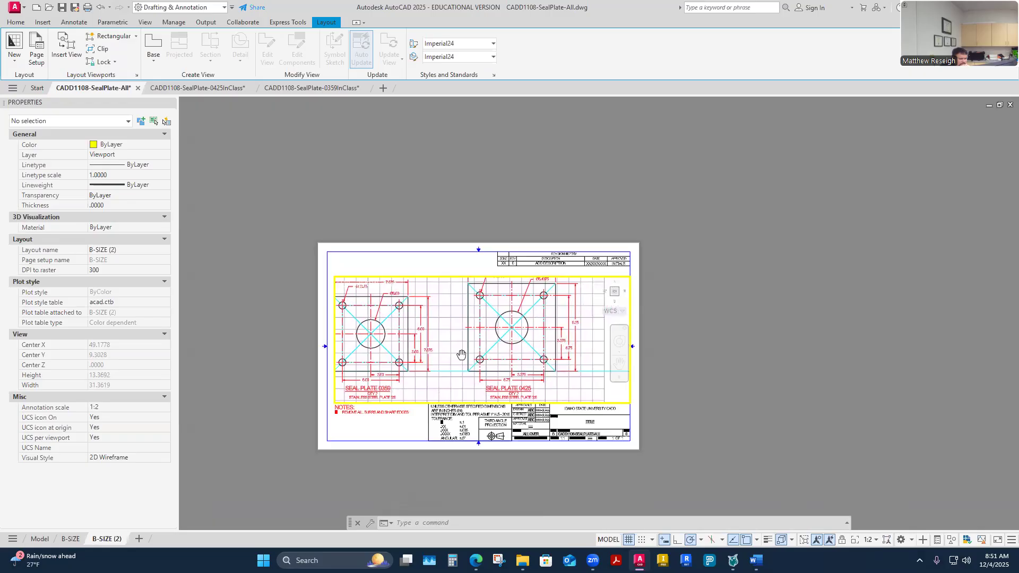
- Turn off the grid inside the viewport on B-SIZE (2) and return to paper space
double_click(421, 266)
scroll(291, 284, "up", 2)
scroll(291, 293, "up", 4)
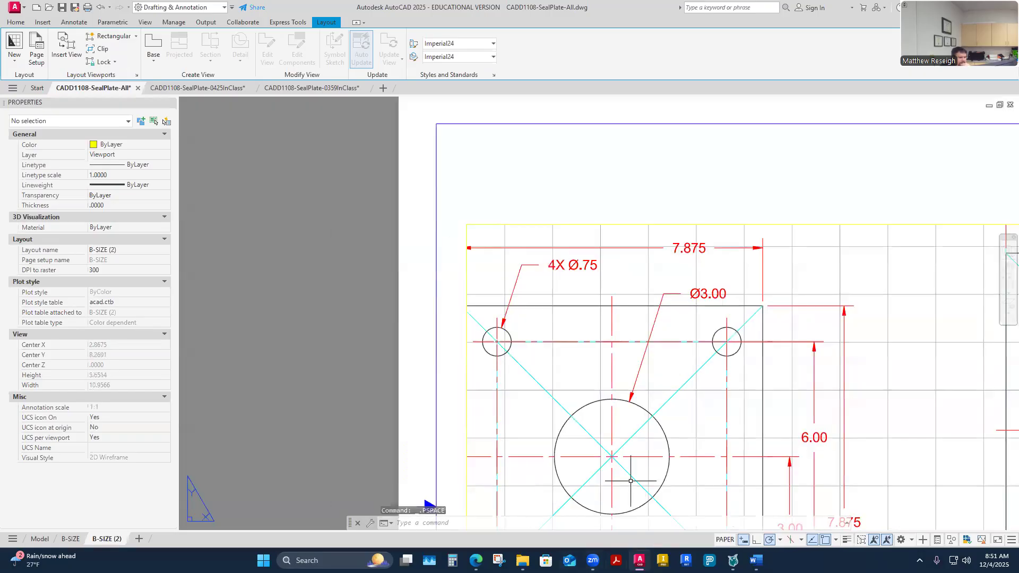
double_click(540, 350)
left_click(726, 540)
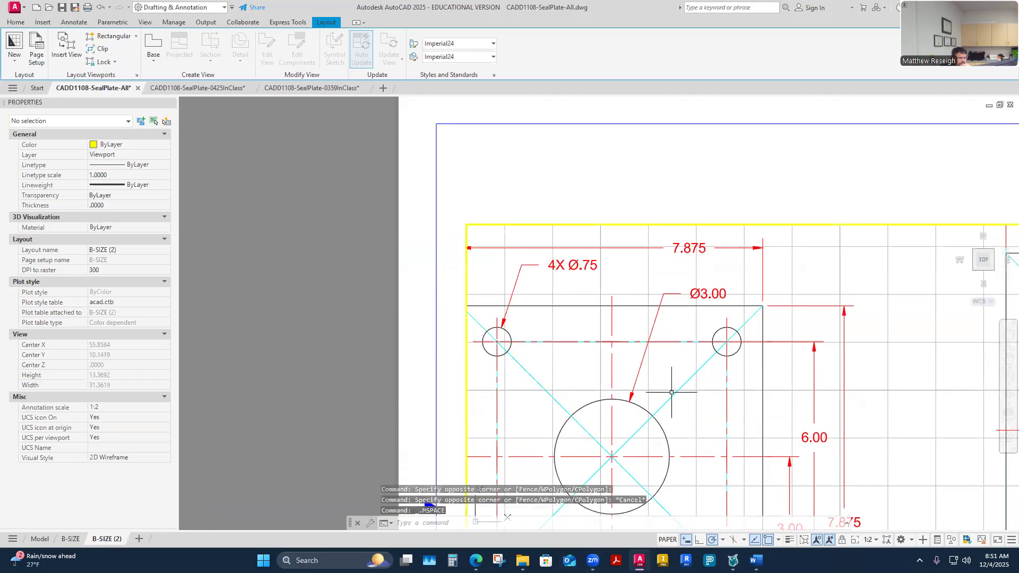
left_click(628, 540)
double_click(588, 155)
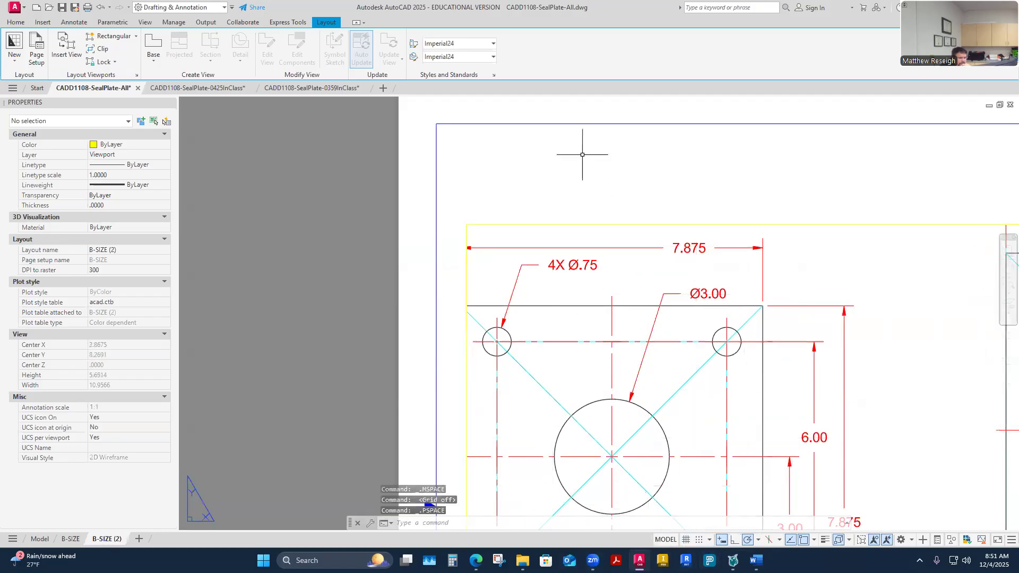
- Stretch the viewport's left edge to the sheet border and its upper-right corner past Seal Plate 0425's dimensions, about 13.55 wide by 7.25 high
left_click(491, 223)
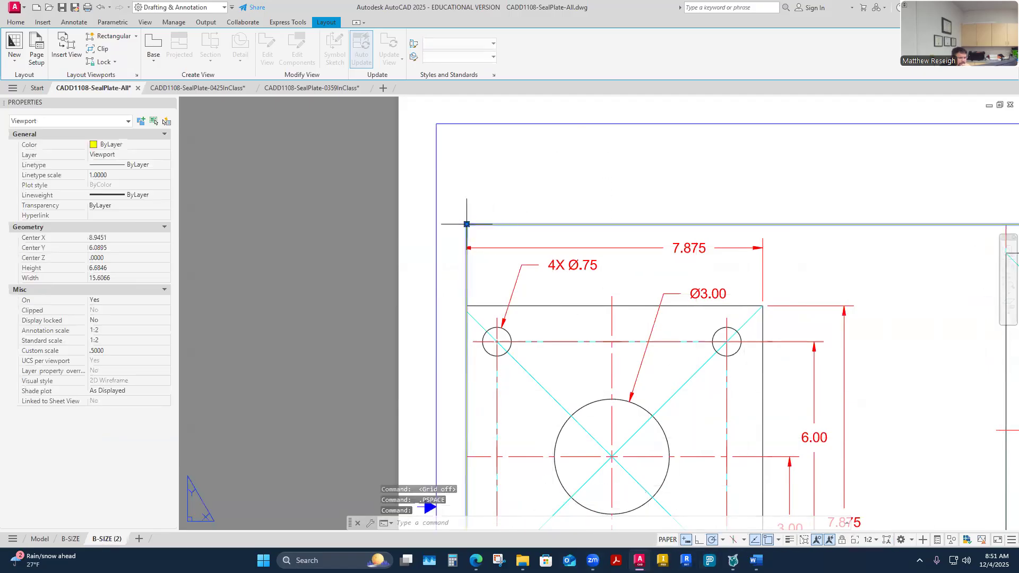
left_click(466, 223)
scroll(563, 216, "down", 5)
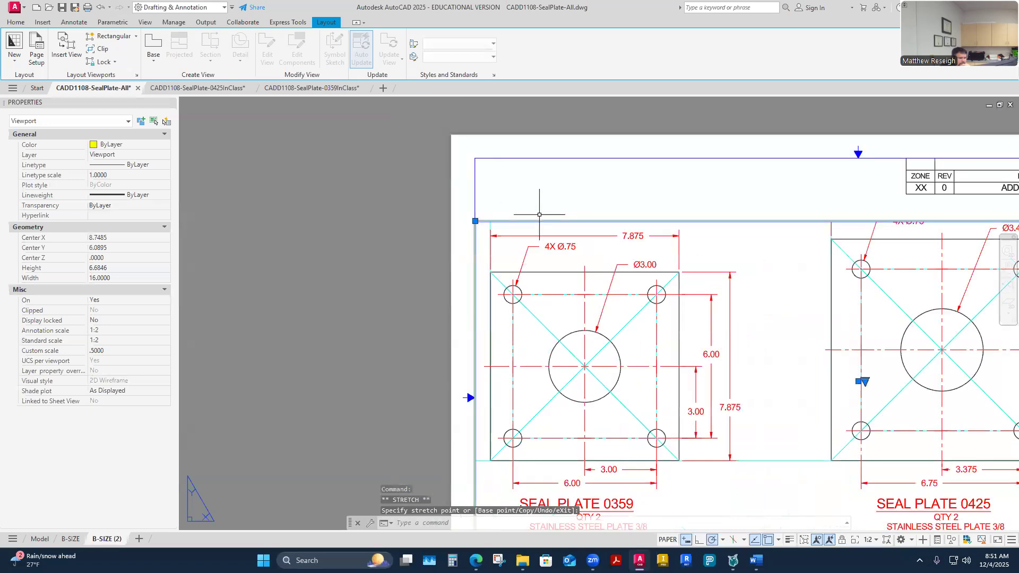
scroll(781, 319, "up", 3)
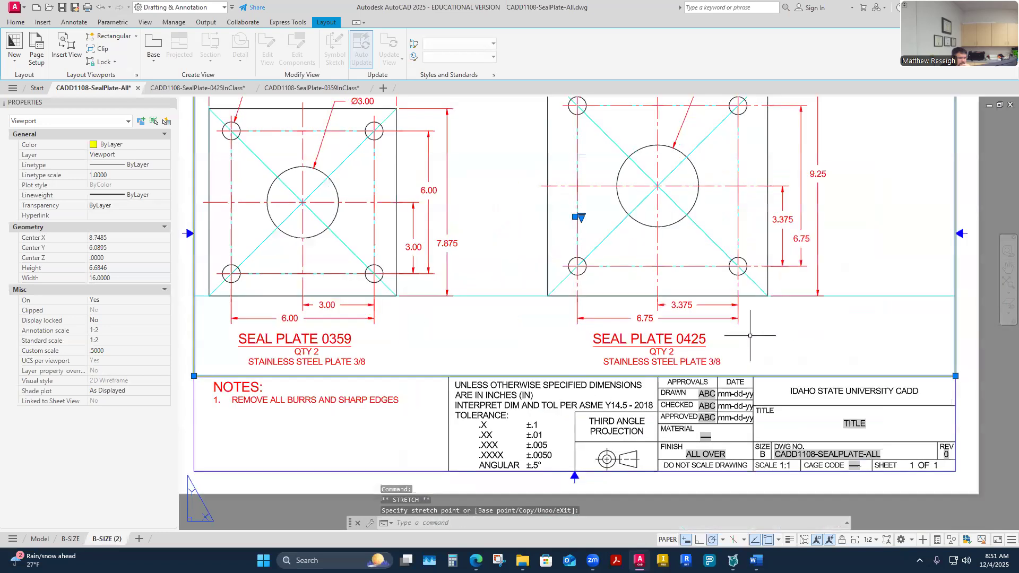
scroll(695, 372, "down", 1)
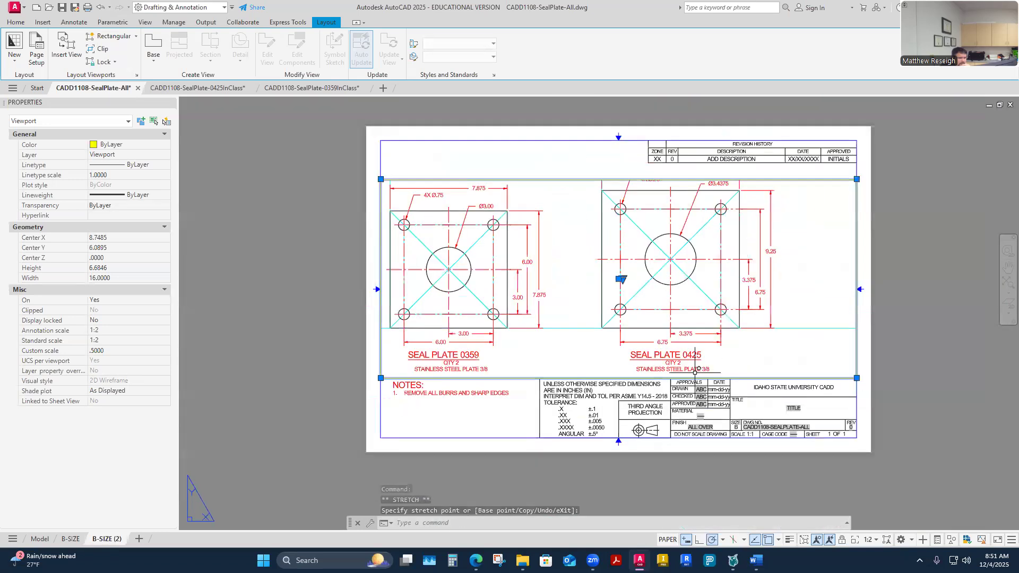
left_click(856, 179)
left_click(784, 163)
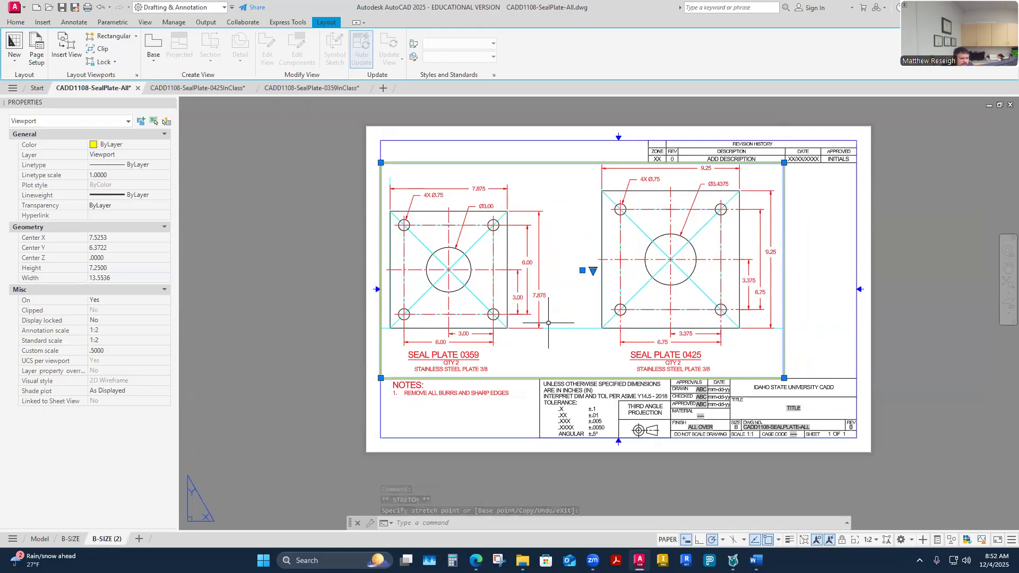
- Move the viewport slightly down on the sheet and raise its lower edge to the title block's top line, about 7.07 high
left_click(582, 272)
left_click(582, 276)
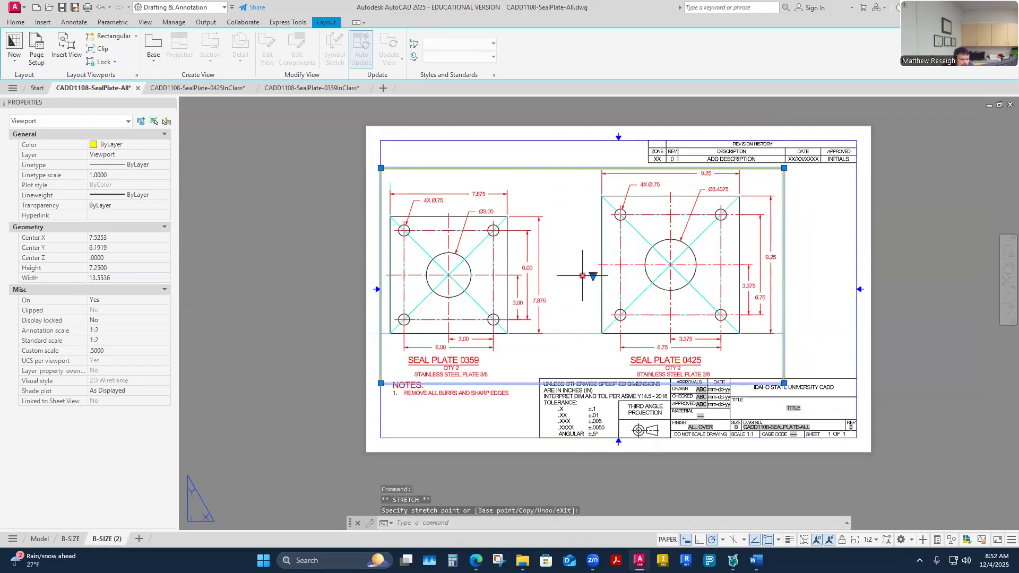
left_click(784, 383)
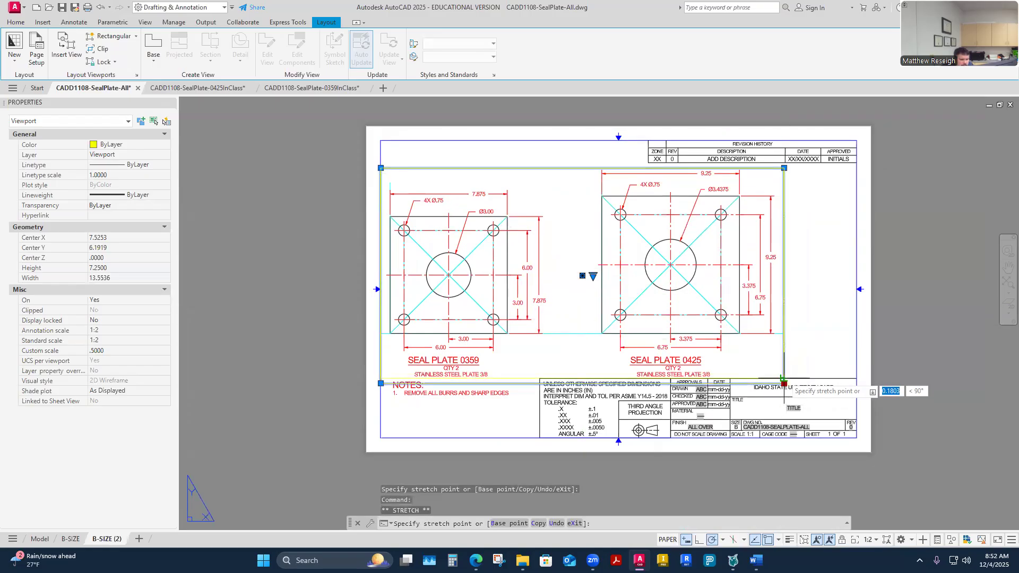
left_click(789, 378)
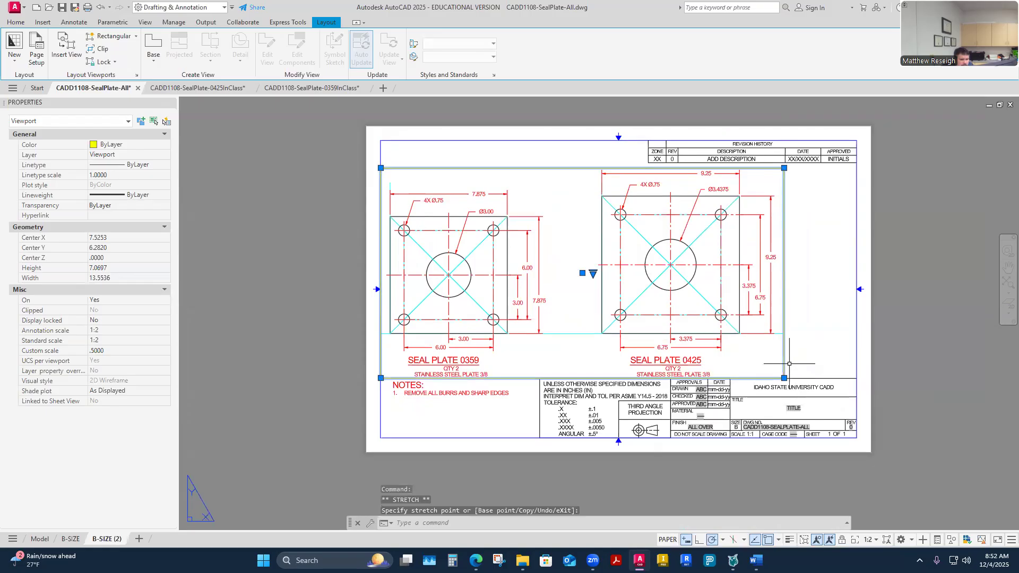
- Fine-tune the viewport's upper-right corner just below the revision block, about 13.51 wide by 7.15 high, and deselect the viewport
scroll(762, 155, "up", 4)
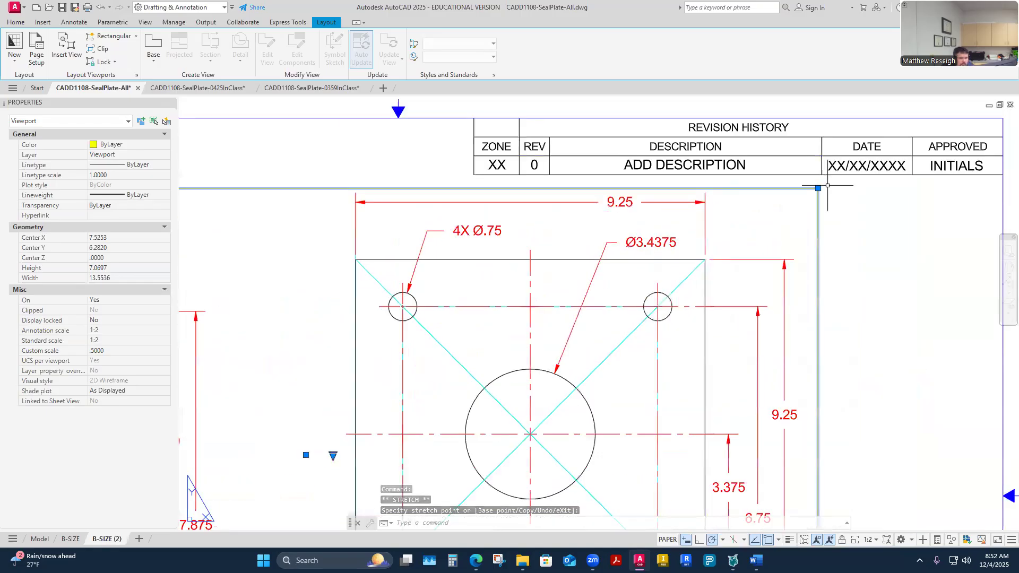
scroll(795, 216, "down", 5)
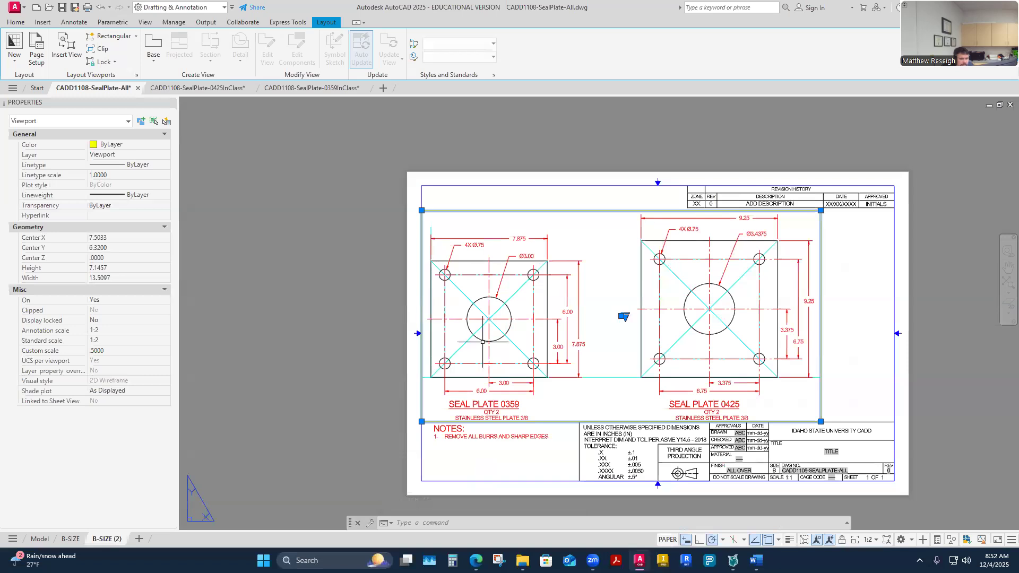
left_click(852, 350)
key("Escape")
key("Escape")
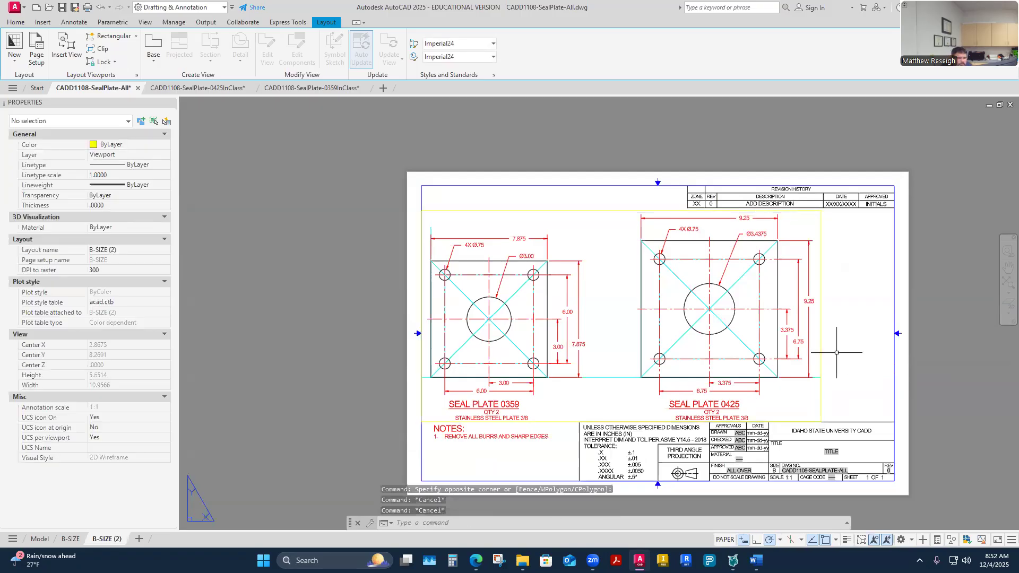
- Delete the revision history block from the B-SIZE (2) sheet, keeping the one on B-SIZE
scroll(754, 213, "up", 4)
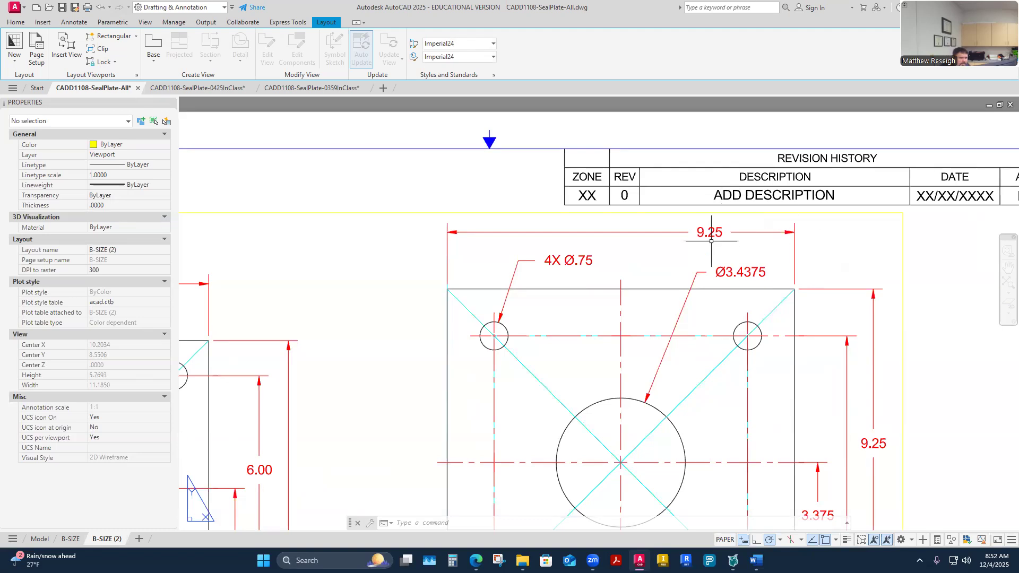
scroll(655, 204, "down", 4)
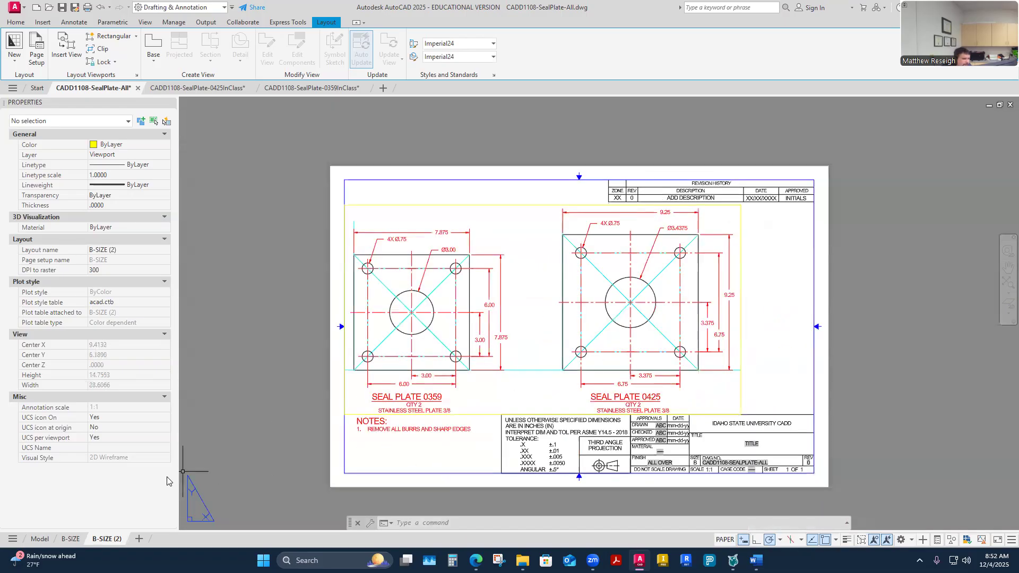
left_click(71, 539)
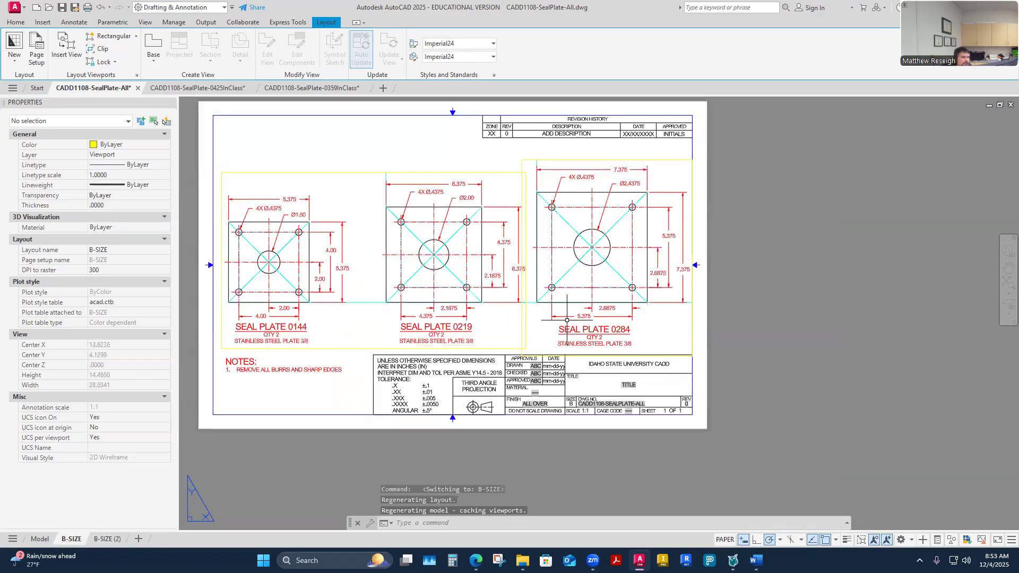
left_click(113, 539)
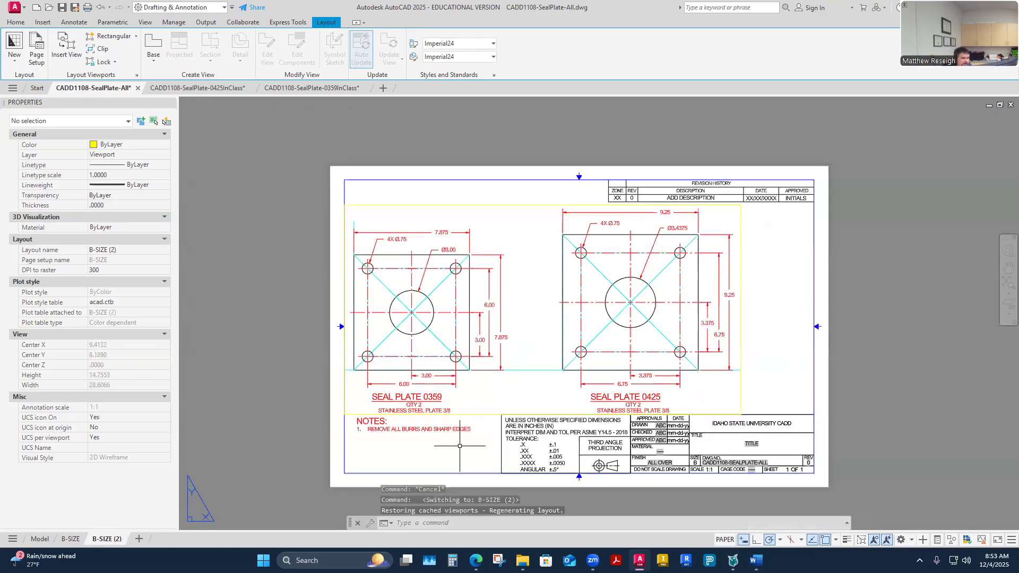
left_click(754, 197)
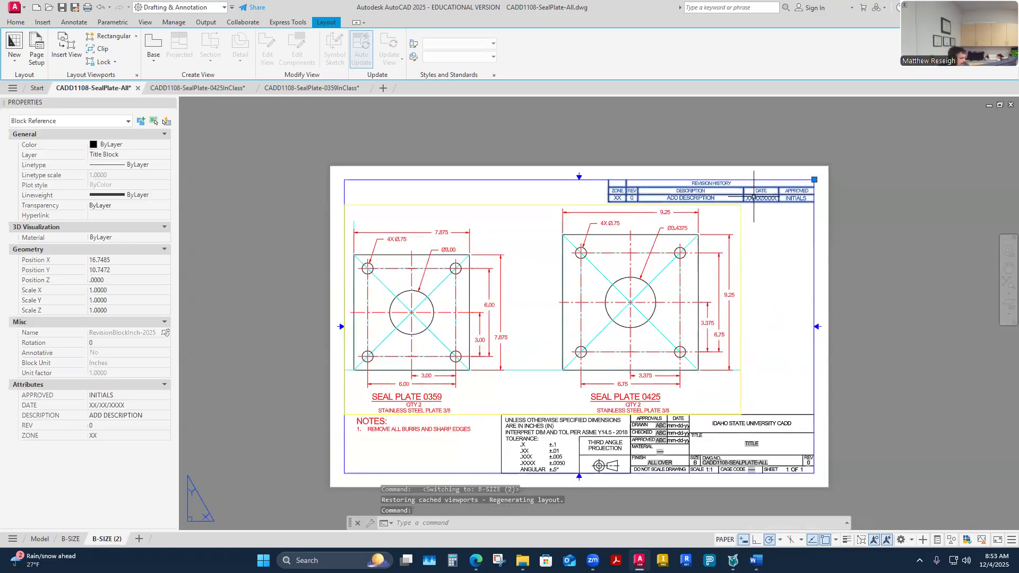
key("Delete")
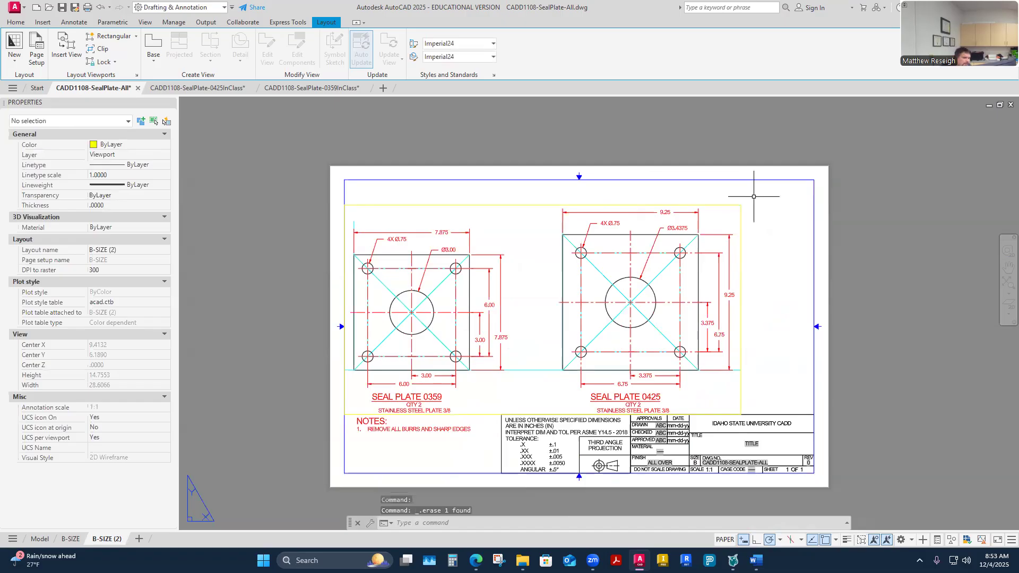
- Compare the B-SIZE and B-SIZE (2) sheets, examining their plate views, revision area and title blocks
left_click(68, 540)
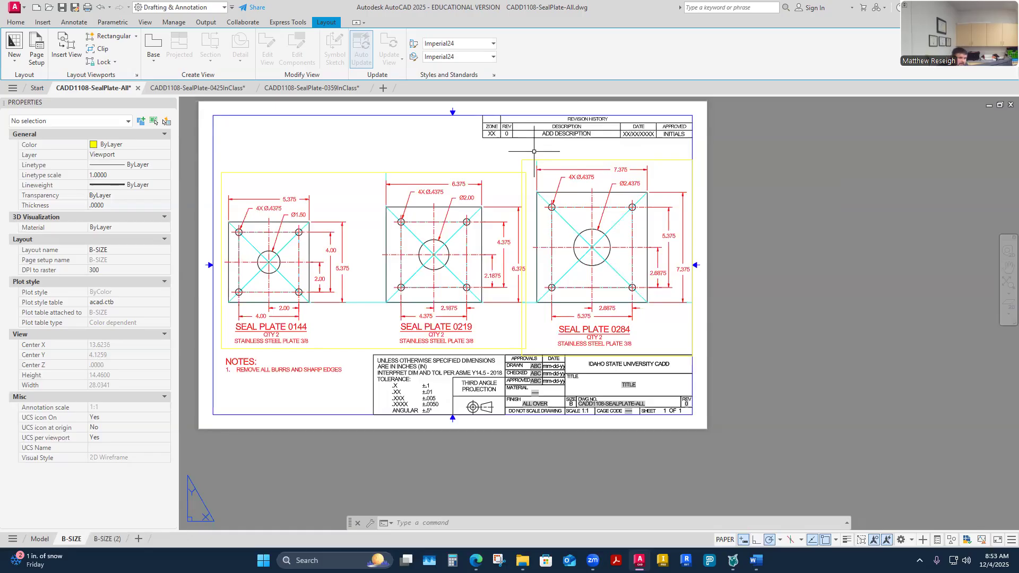
left_click(108, 539)
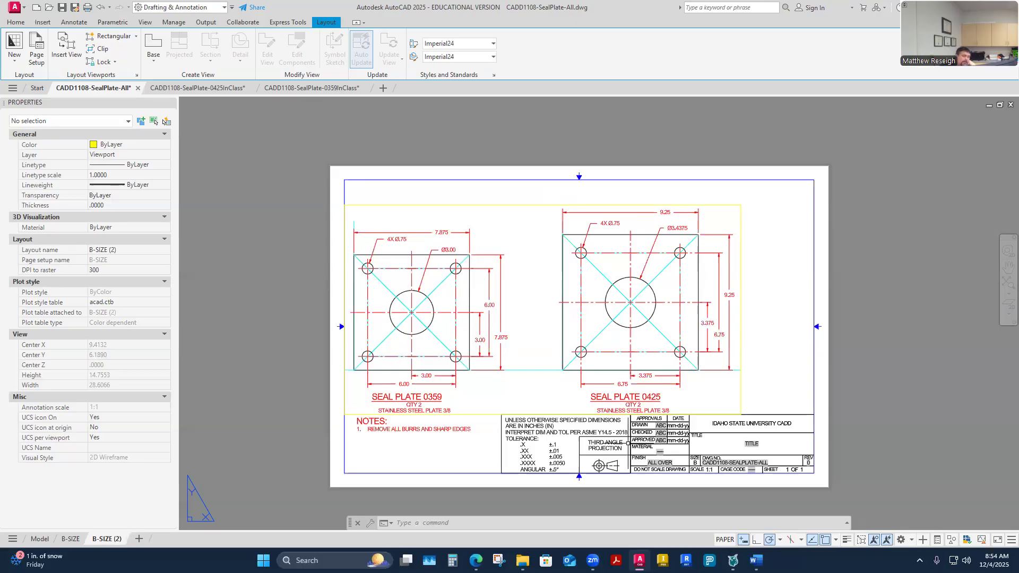
left_click(70, 539)
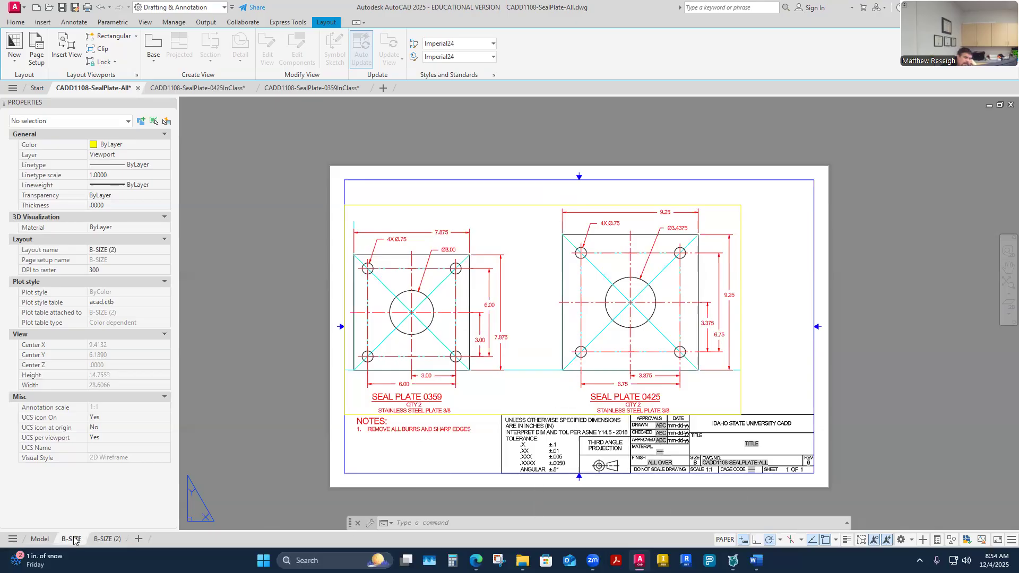
left_click(108, 540)
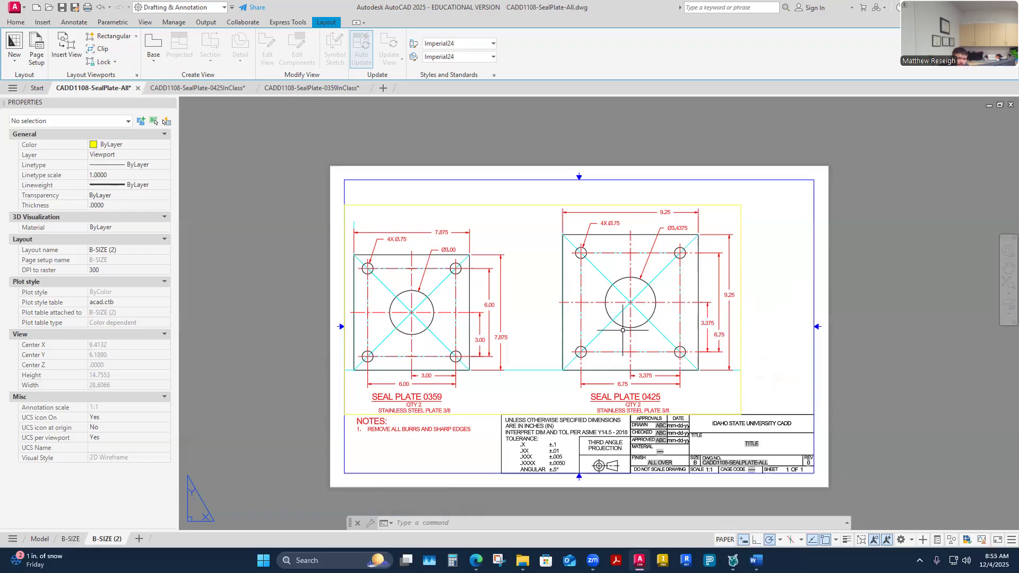
scroll(685, 263, "up", 5)
scroll(685, 263, "down", 5)
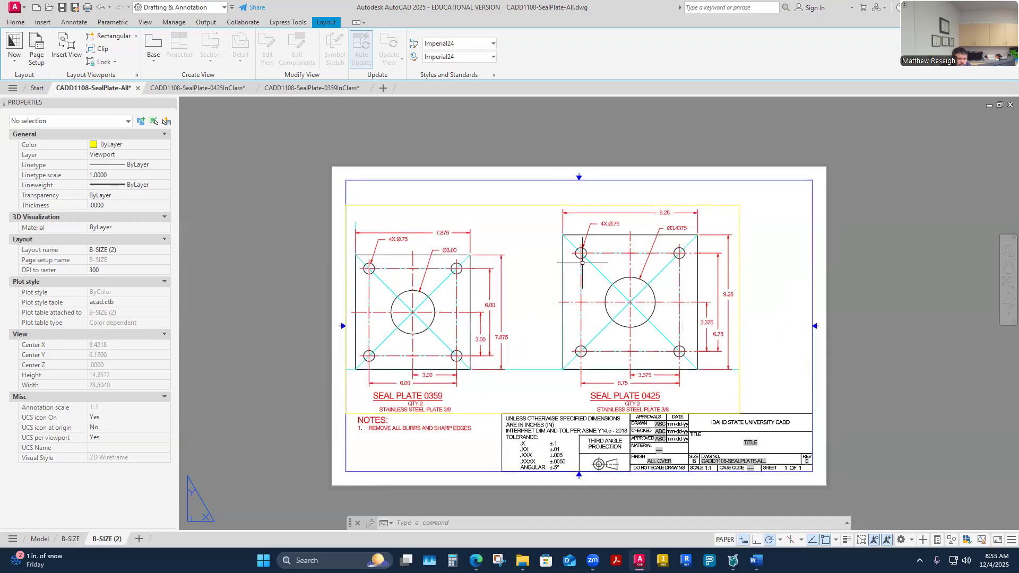
scroll(582, 262, "up", 2)
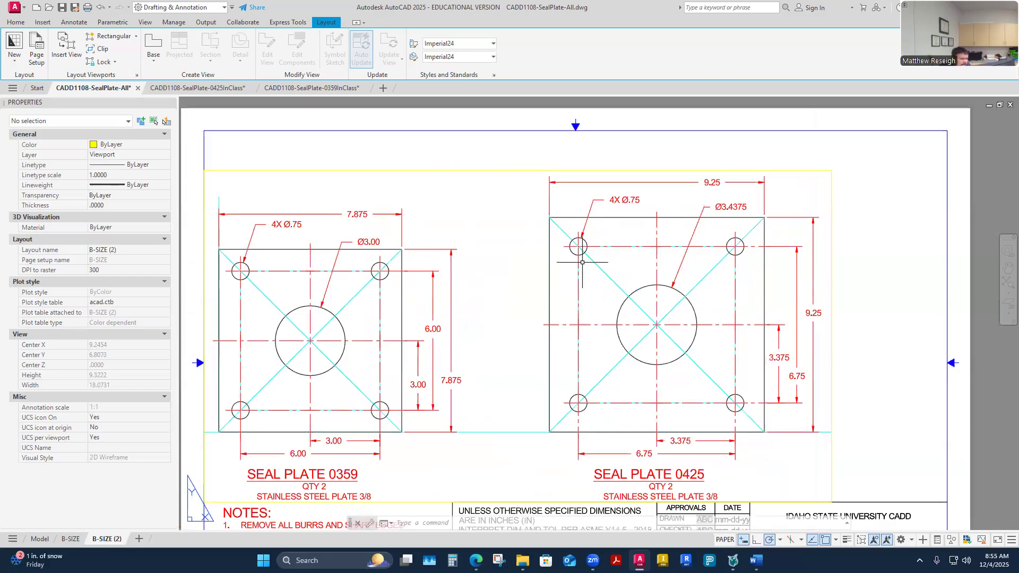
scroll(583, 263, "down", 2)
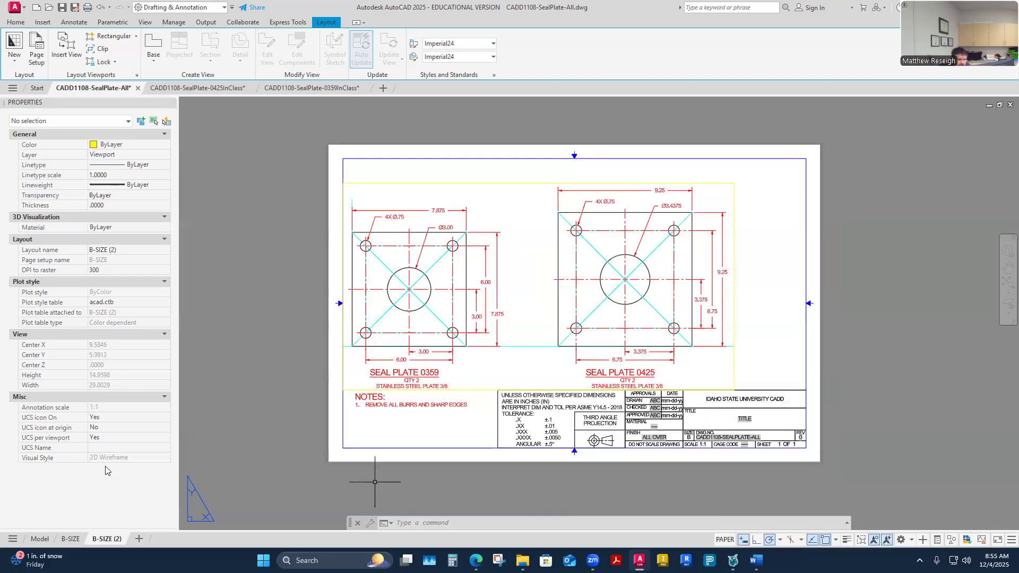
- In the revision block on B-SIZE, fill in the approver's initials and set the DATE attribute to 12/04/2025
left_click(72, 539)
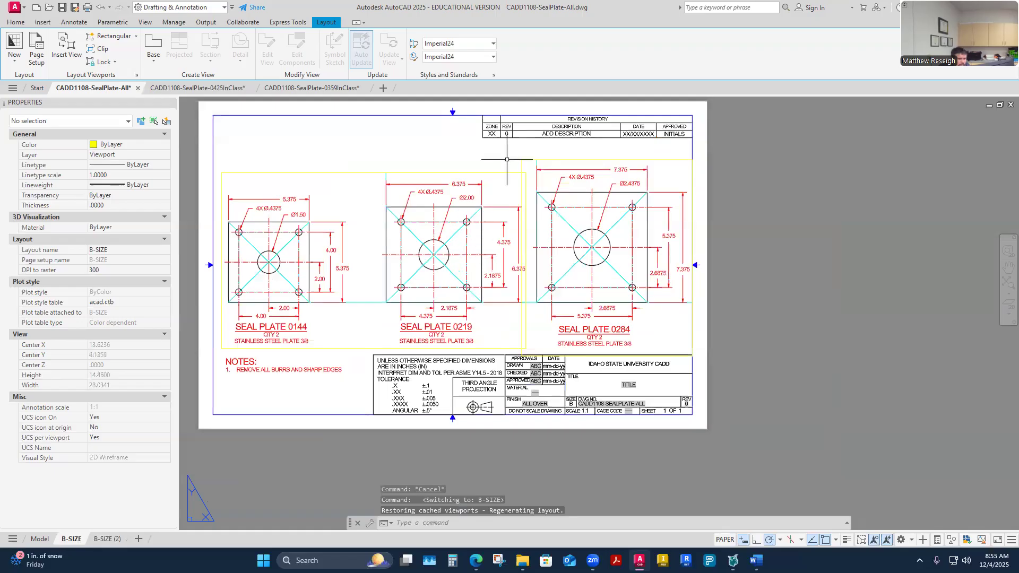
double_click(582, 120)
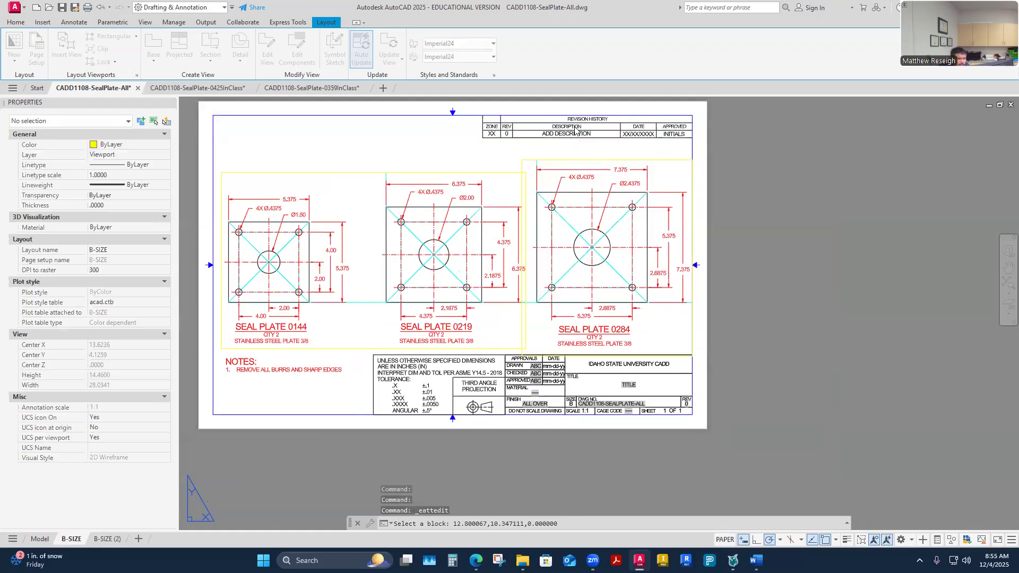
type("MNR")
key("BackSpace")
key("BackSpace")
type("R")
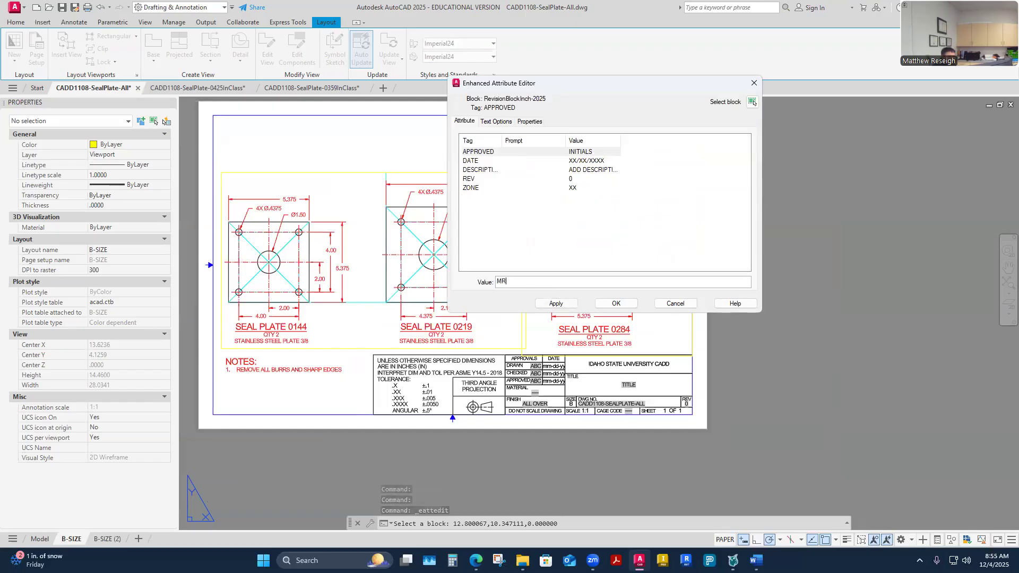
key("Return")
type("12")
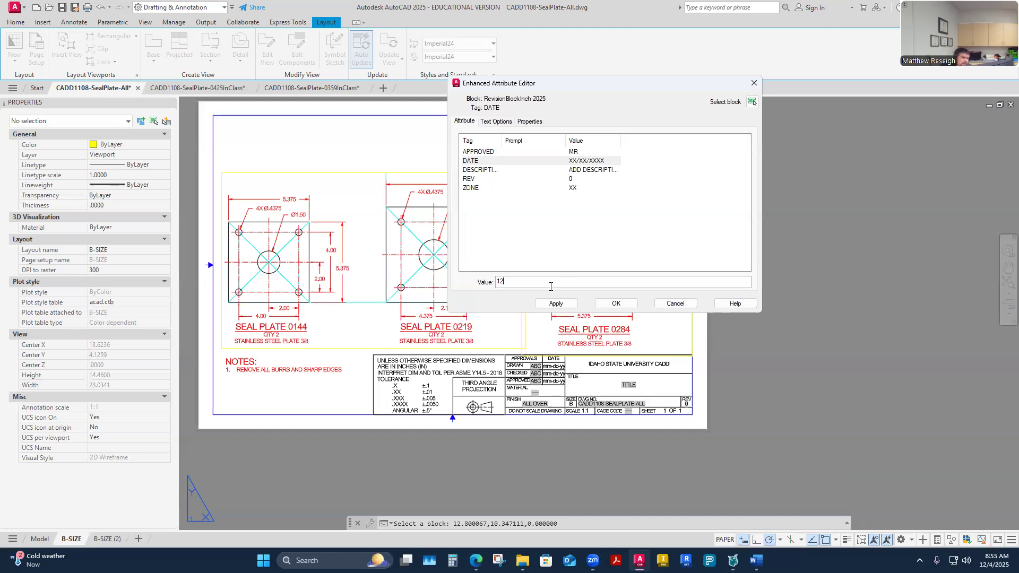
type("/04/2025")
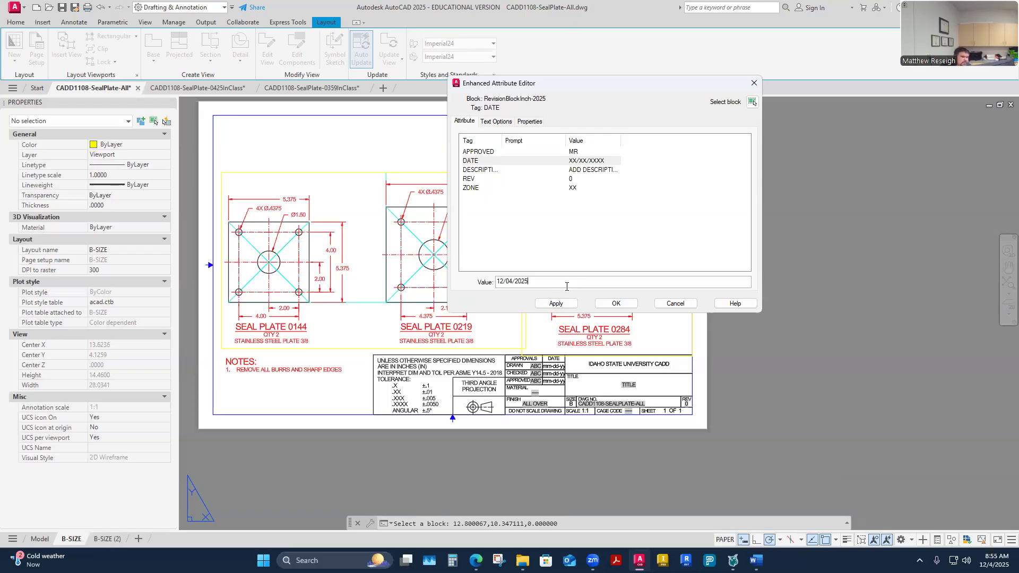
key("Return")
- Set the revision block's description to SENT TO PRODUCTION, keep REV 0 and ZONE XX, and apply the attribute changes
type("SENT TO PRODUCTION")
key("Return")
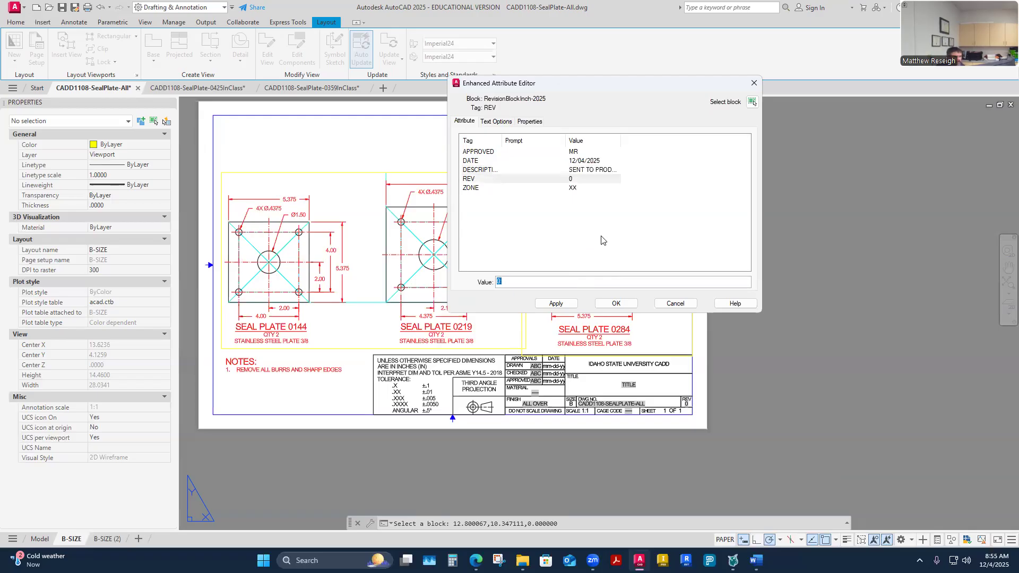
left_click(575, 190)
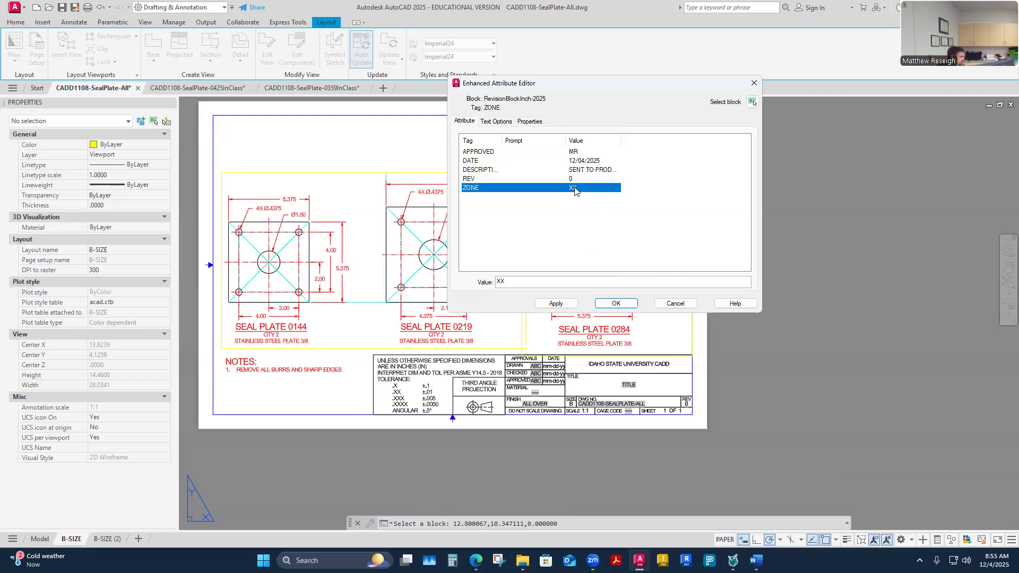
key("Return")
left_click(555, 304)
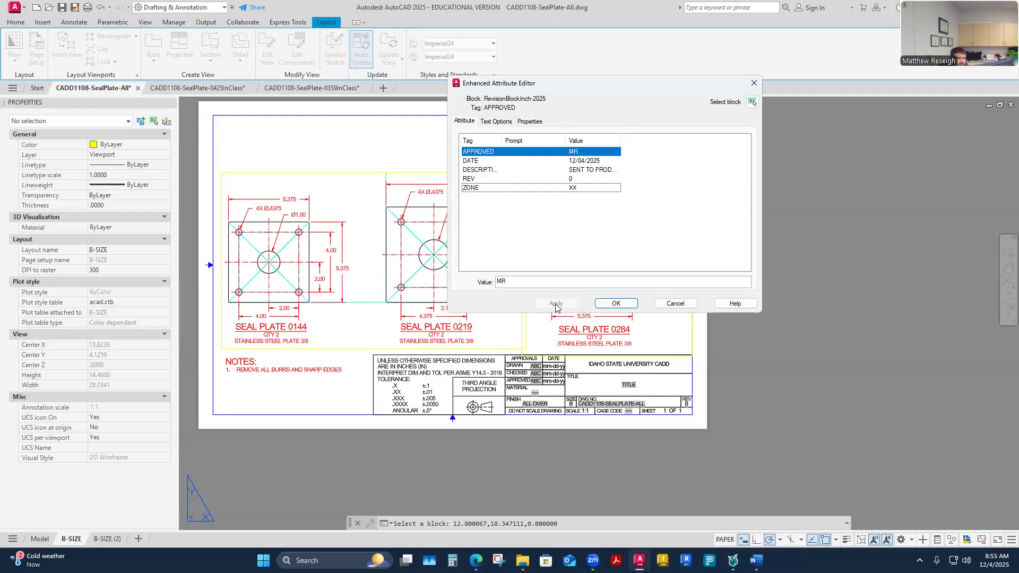
- Change the revision block's ZONE attribute to NA and apply the change
left_click(616, 304)
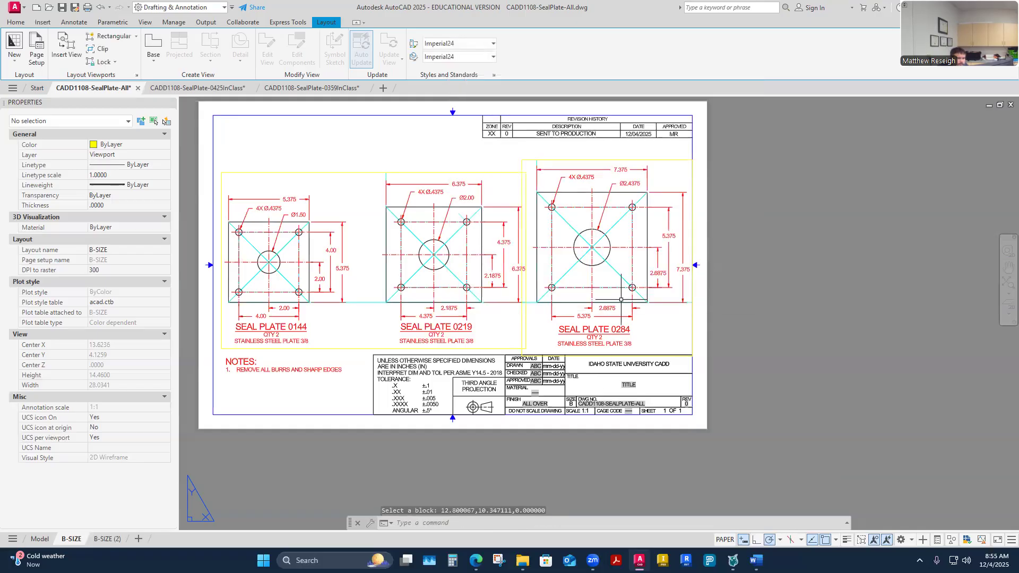
left_click(564, 134)
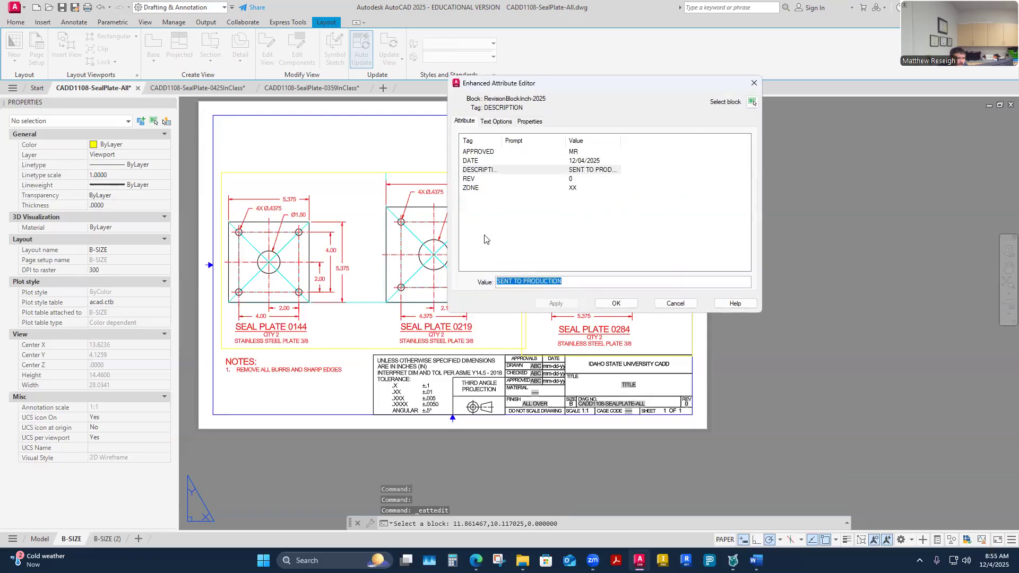
left_click(568, 189)
left_click_drag(516, 281, 481, 284)
type("NA")
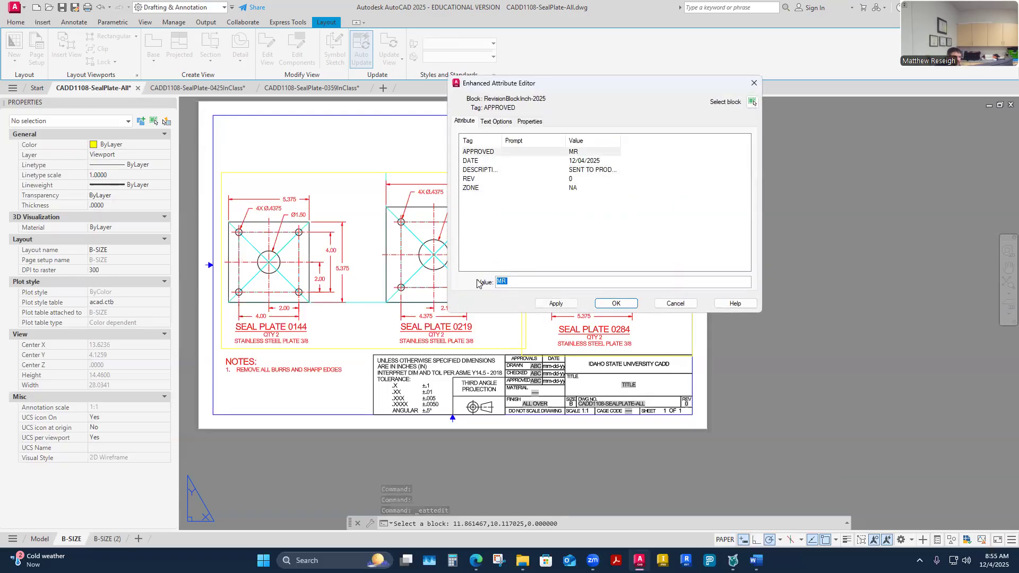
left_click(556, 304)
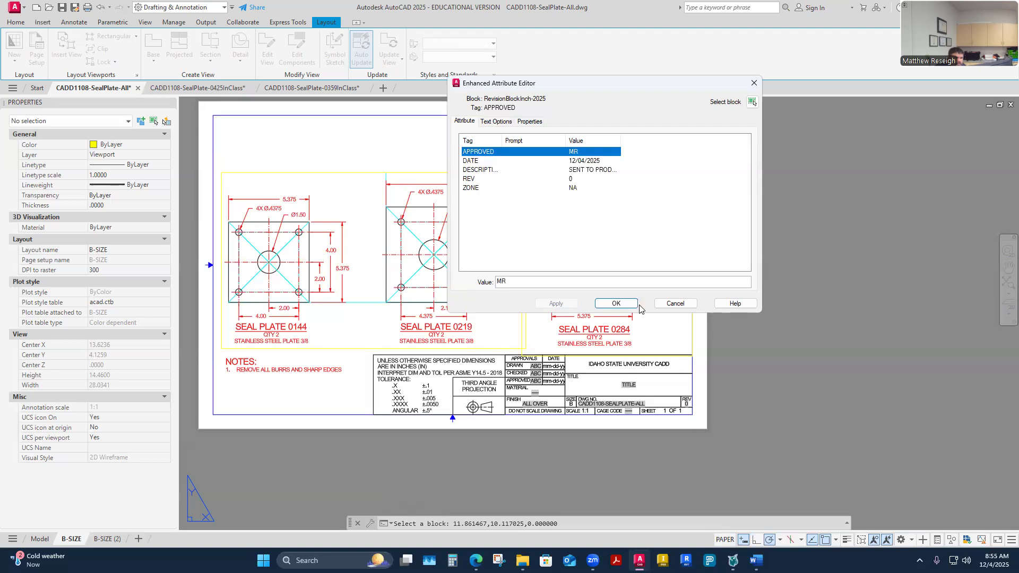
left_click(598, 303)
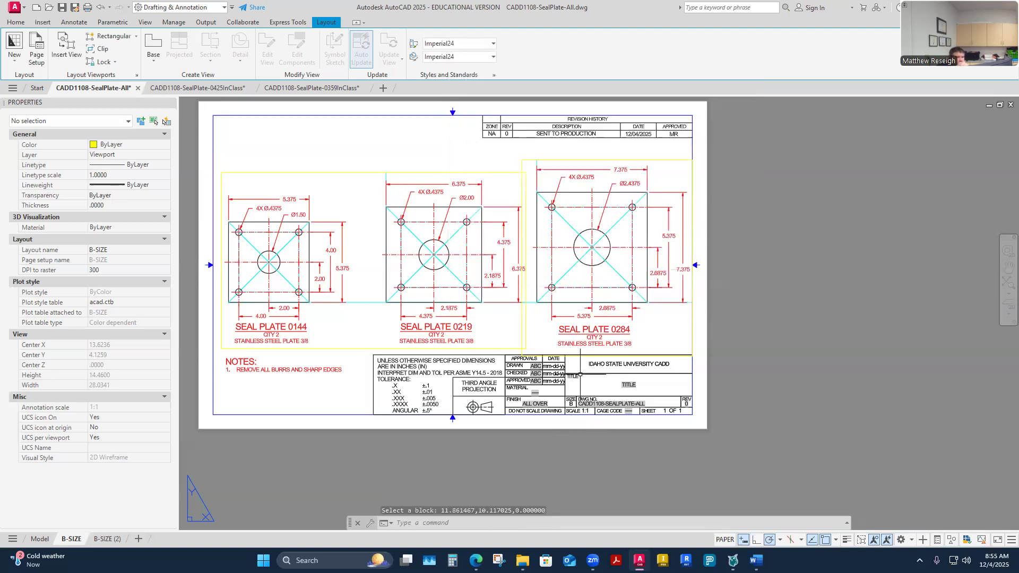
- Set the SCALE attribute of the B-SIZE title block to 1:2 and apply it
double_click(580, 377)
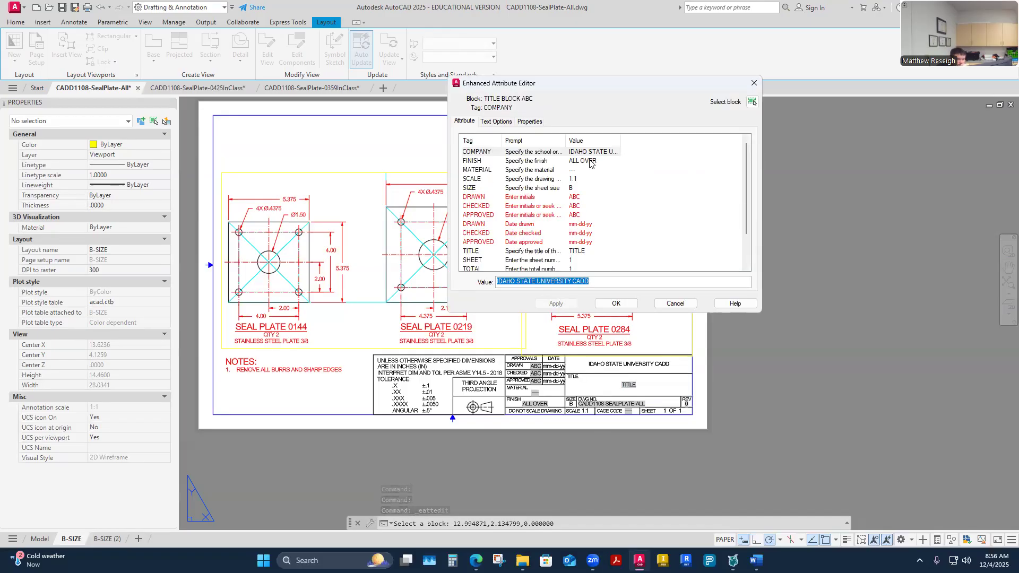
left_click(580, 180)
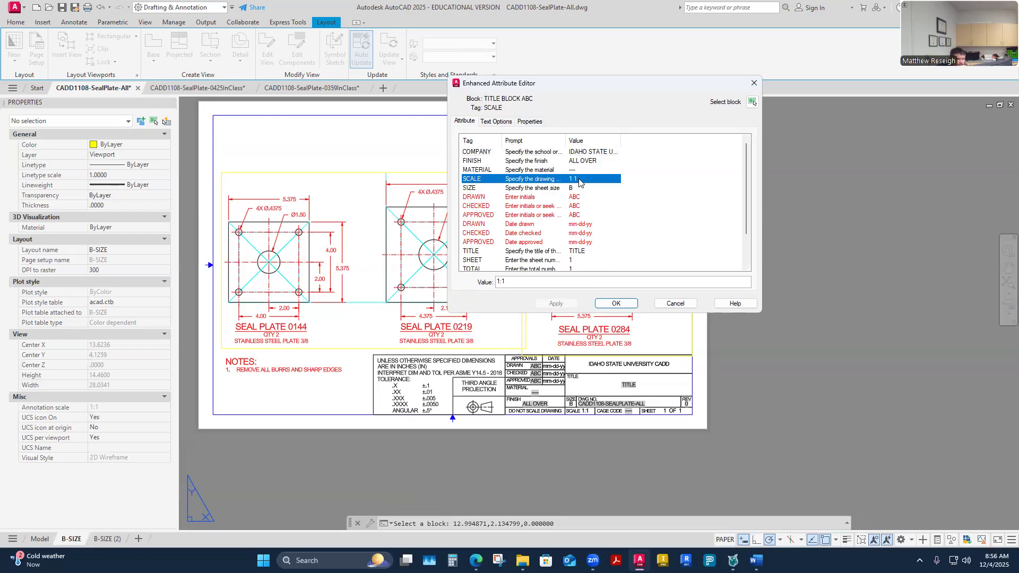
left_click(507, 282)
key("BackSpace")
type("2")
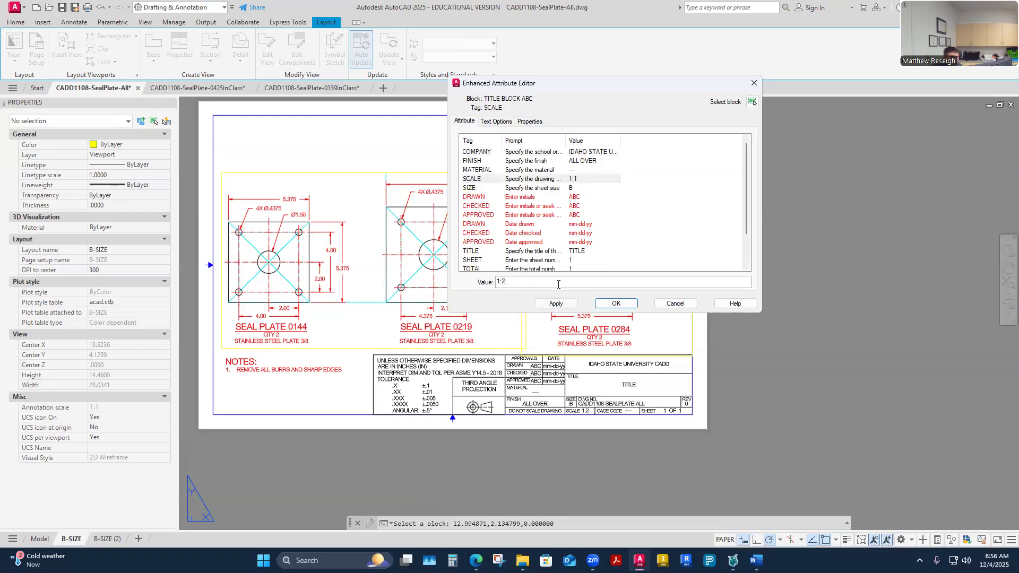
left_click(557, 304)
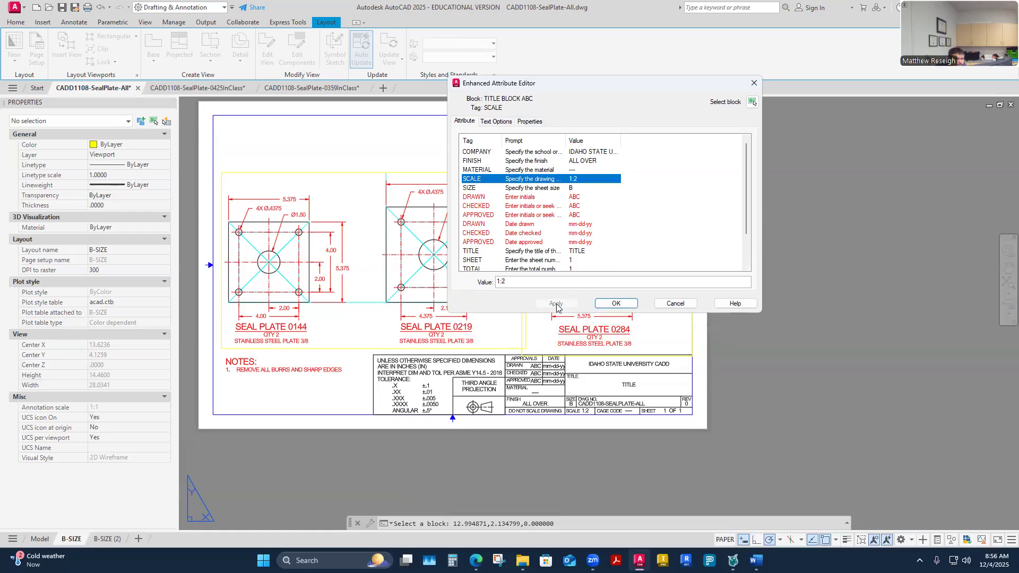
- Try to enter the drafter's initials in the title block's DRAWN attribute
left_click(578, 200)
type("mR")
key("Return")
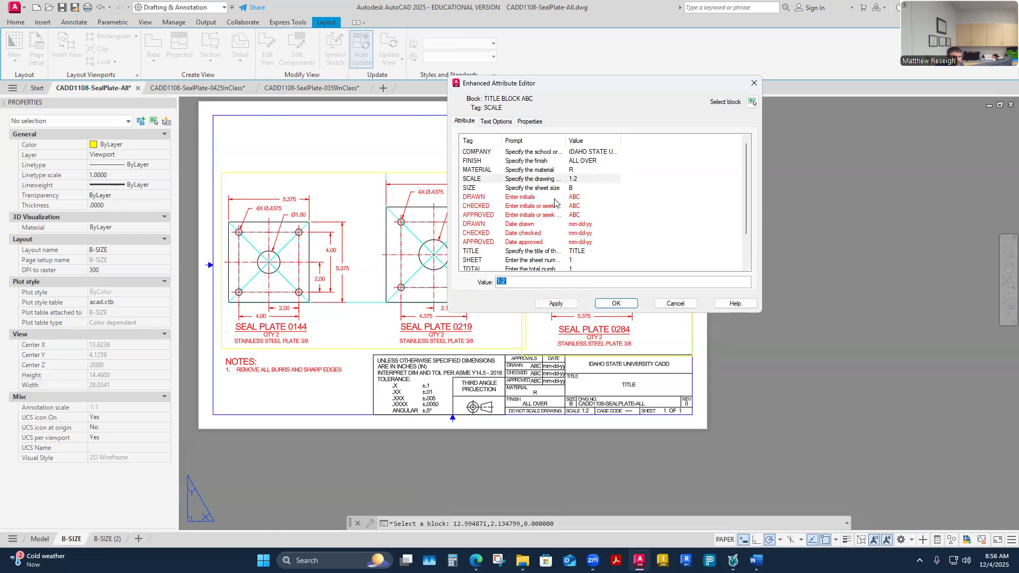
- Set the title block's MATERIAL attribute to STAINLESS STEEL
left_click(576, 171)
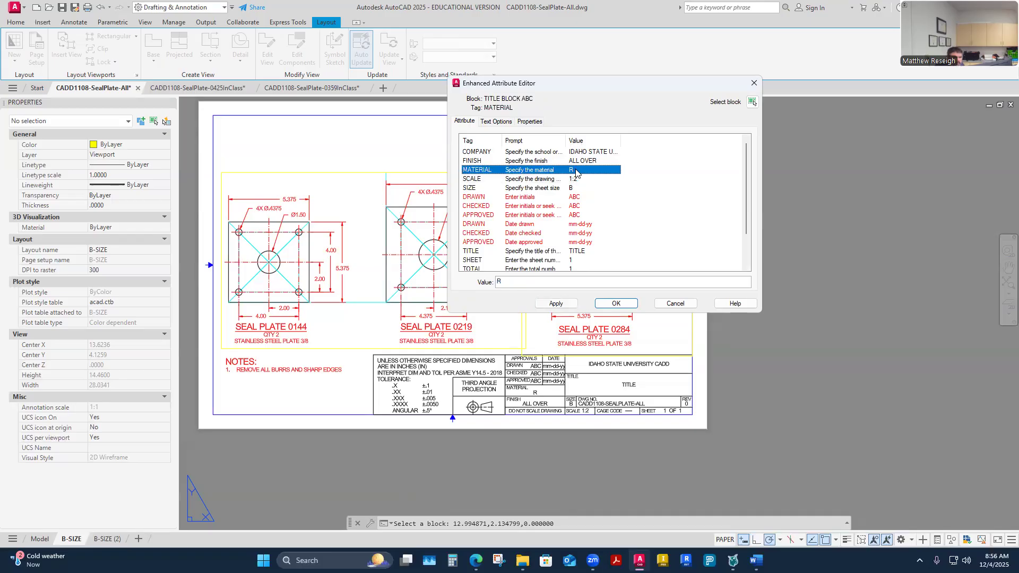
double_click(499, 281)
type("STAI")
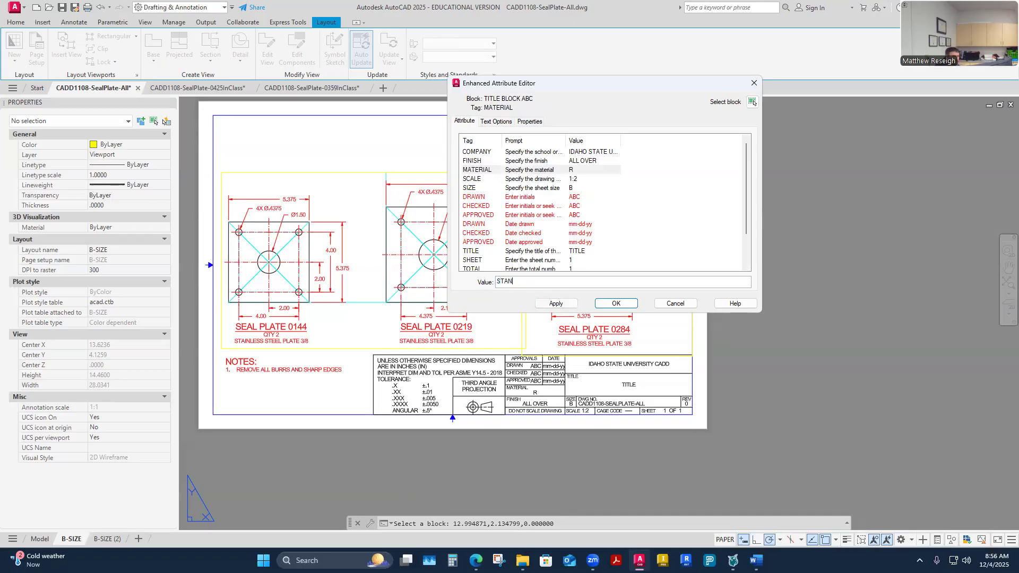
type("NLESS STEEL")
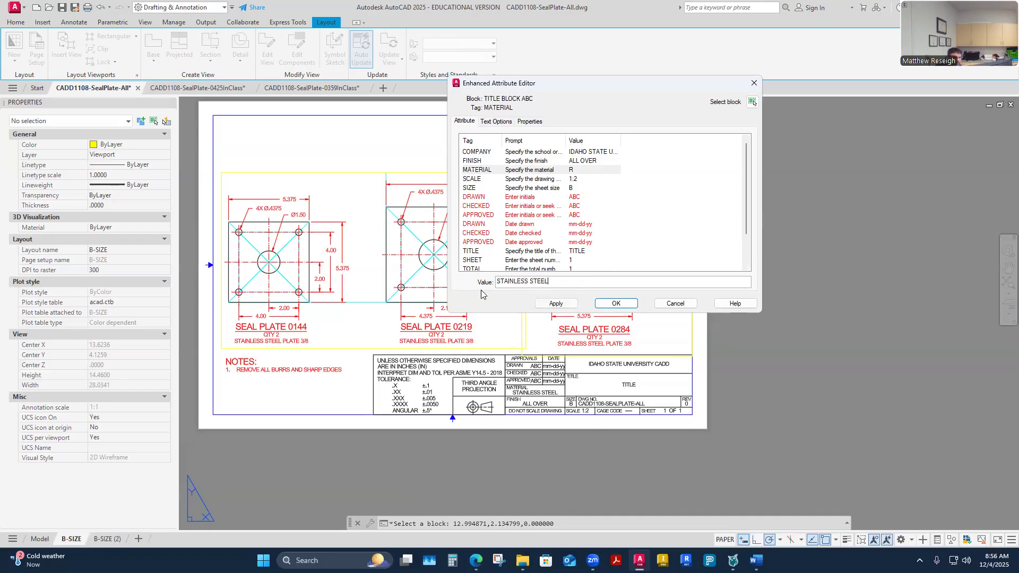
- Try again to replace the ABC placeholder in the DRAWN attribute with the drafter's initials
left_click(581, 198)
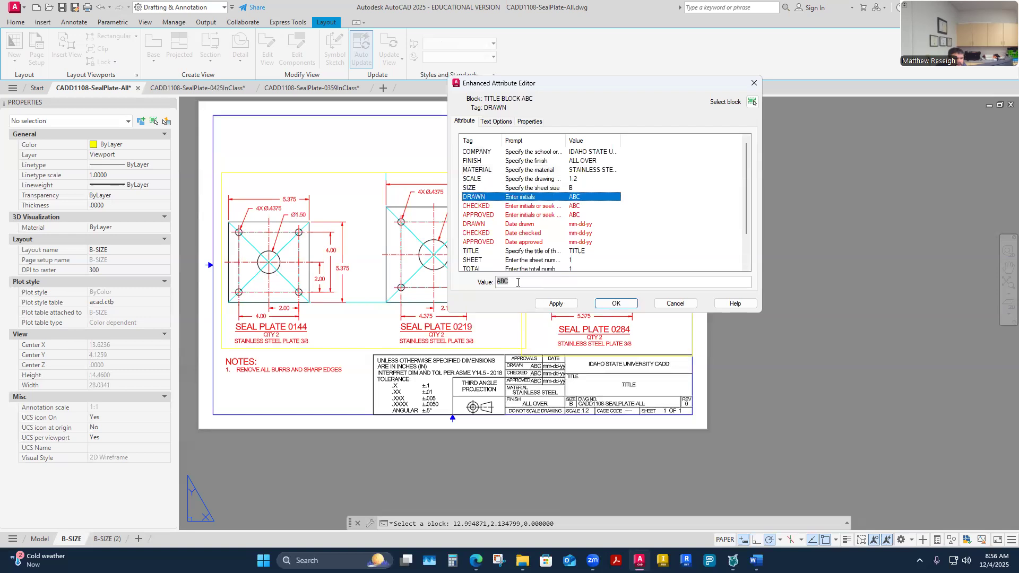
type("mR")
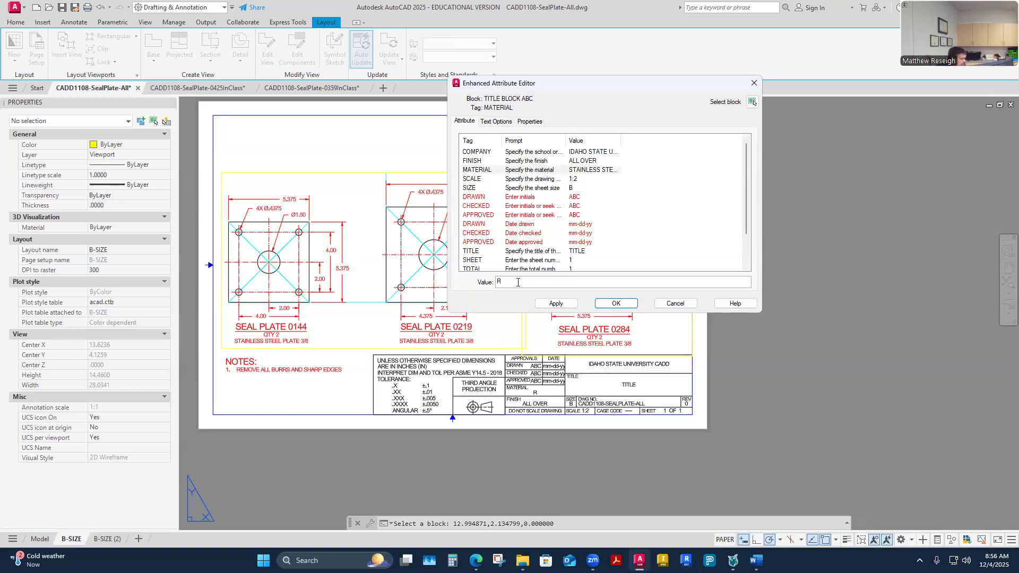
type("MR")
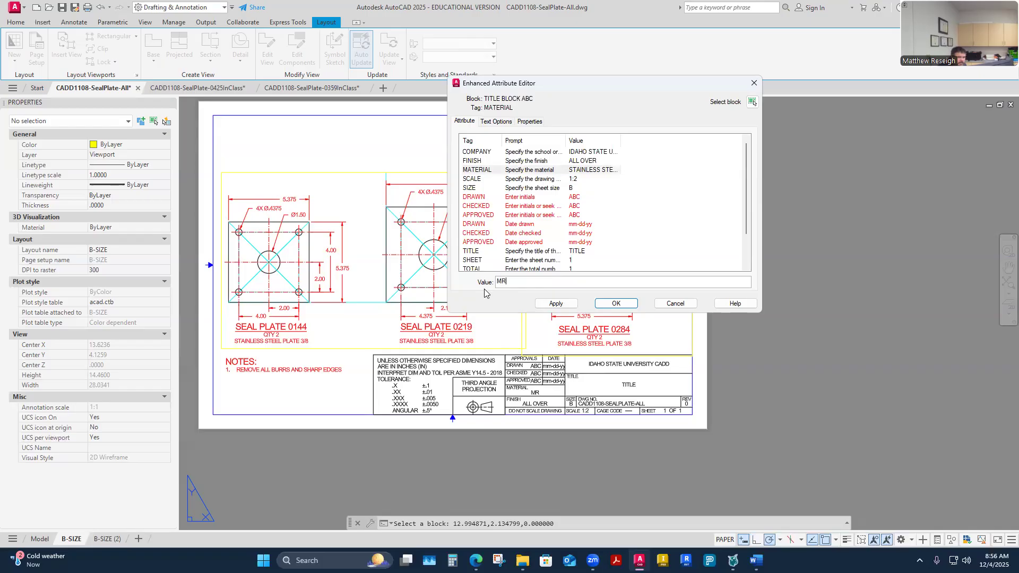
- Set the title block's date drawn to 12-04-25
left_click(580, 225)
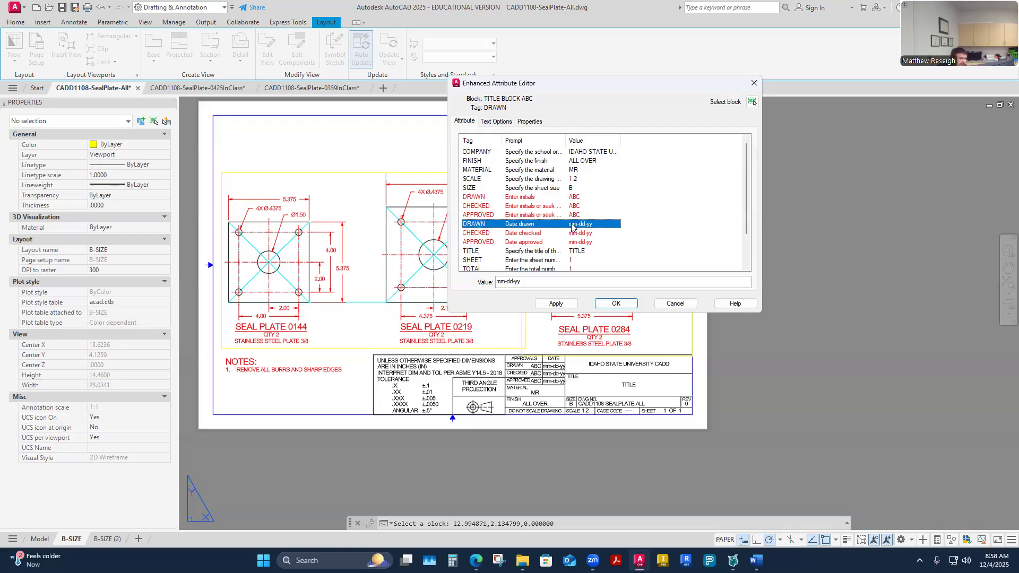
scroll(578, 234, "down", 2)
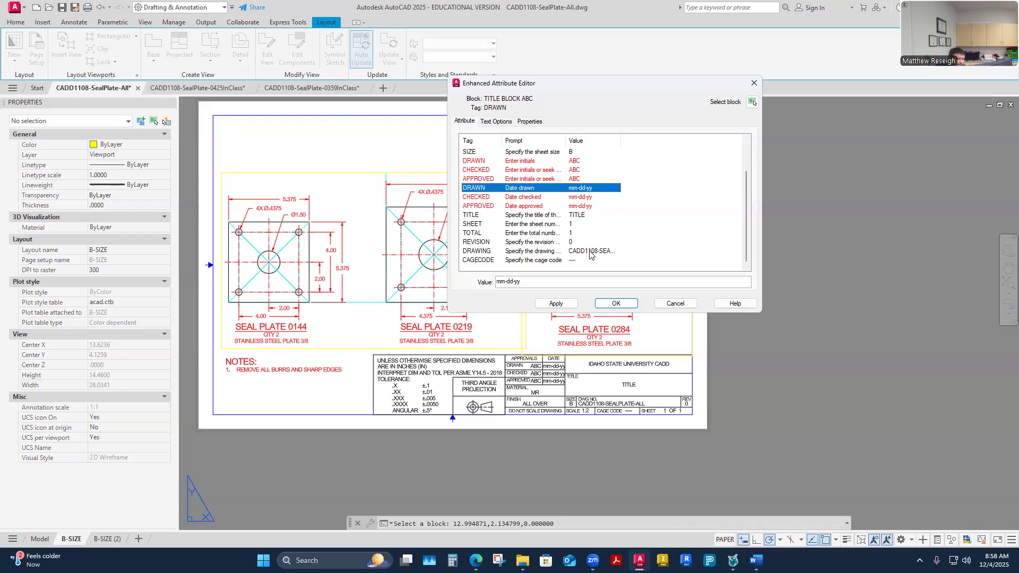
left_click(532, 282)
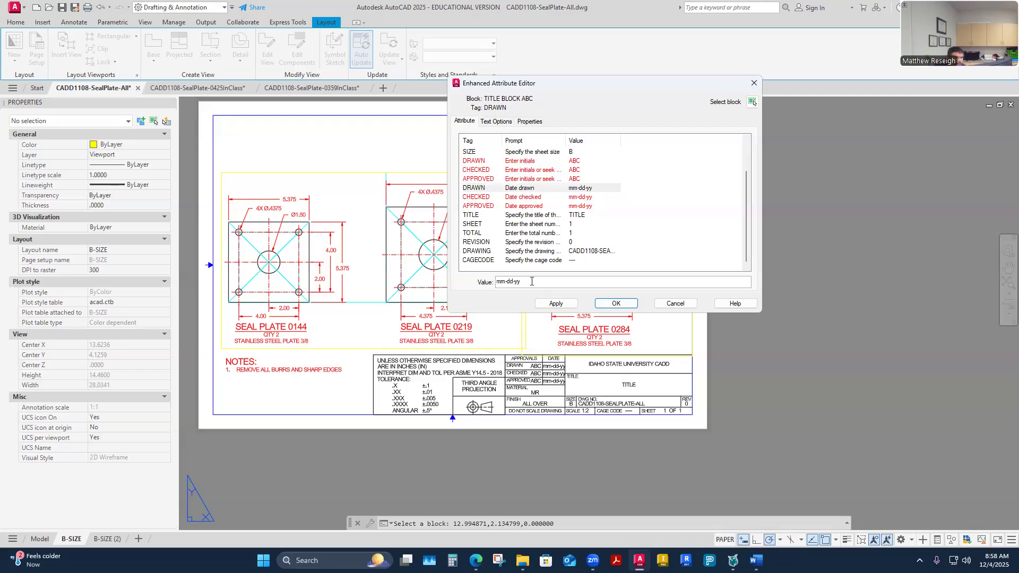
key("BackSpace")
key("BackSpace")
key("BackSpace")
key("BackSpace")
key("BackSpace")
key("BackSpace")
key("BackSpace")
key("BackSpace")
type("12-04-25")
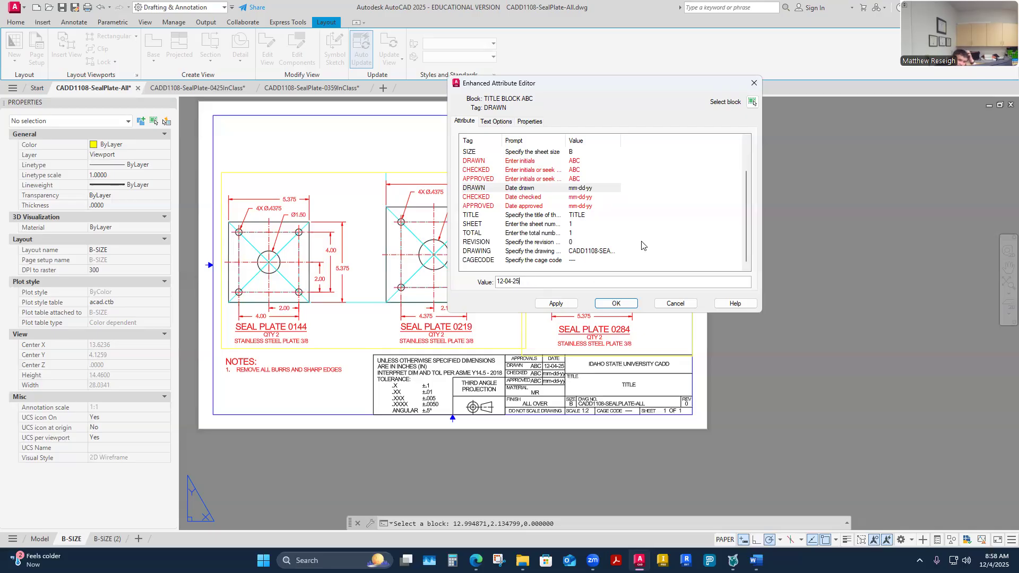
- Set the title block's TITLE attribute to CADD 1108 SEAL PLATES ALL, apply it and close the attribute editor
left_click(579, 215)
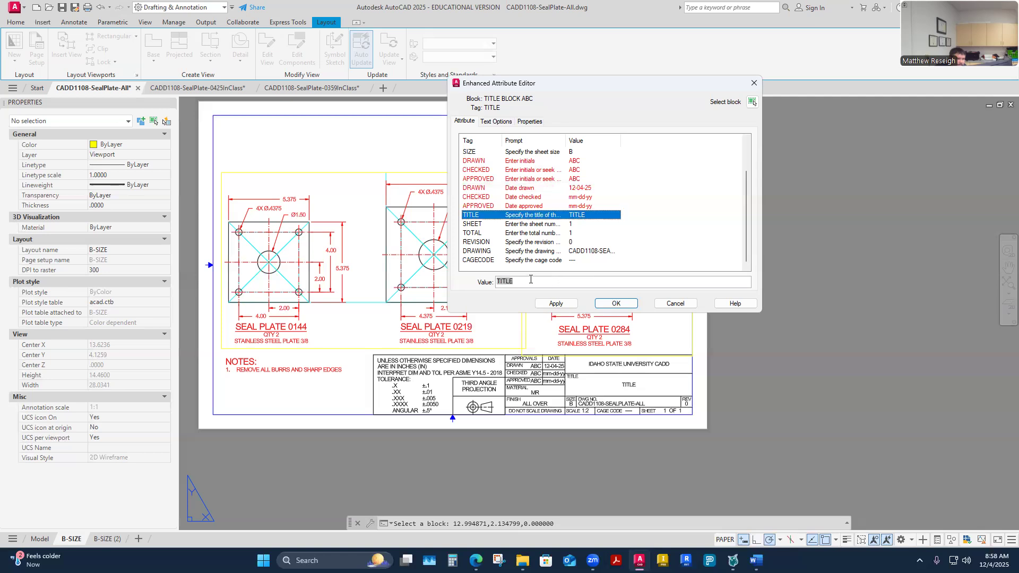
key("Tab")
type("Cadd")
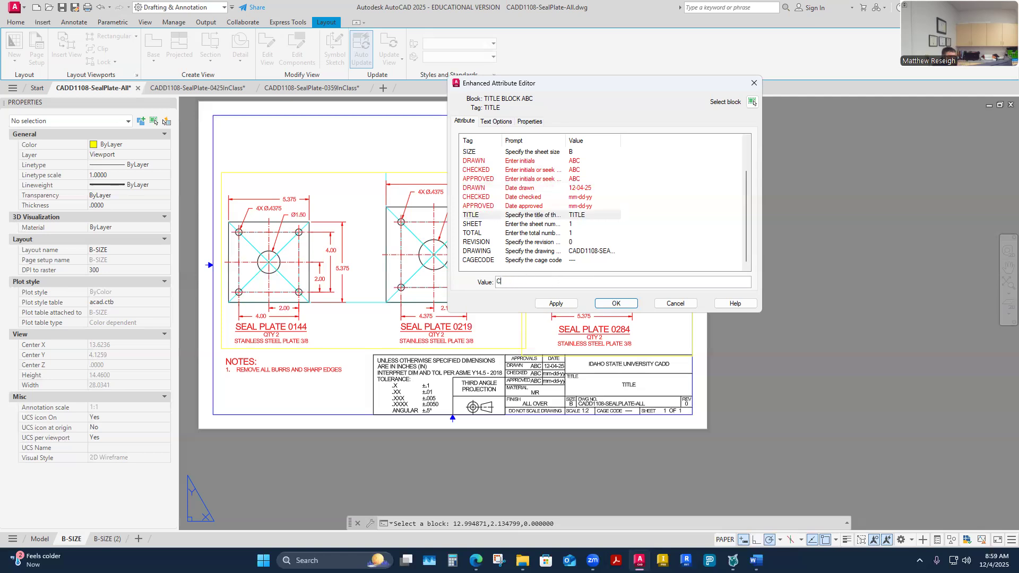
key("BackSpace")
key("BackSpace")
type("ADD 1108")
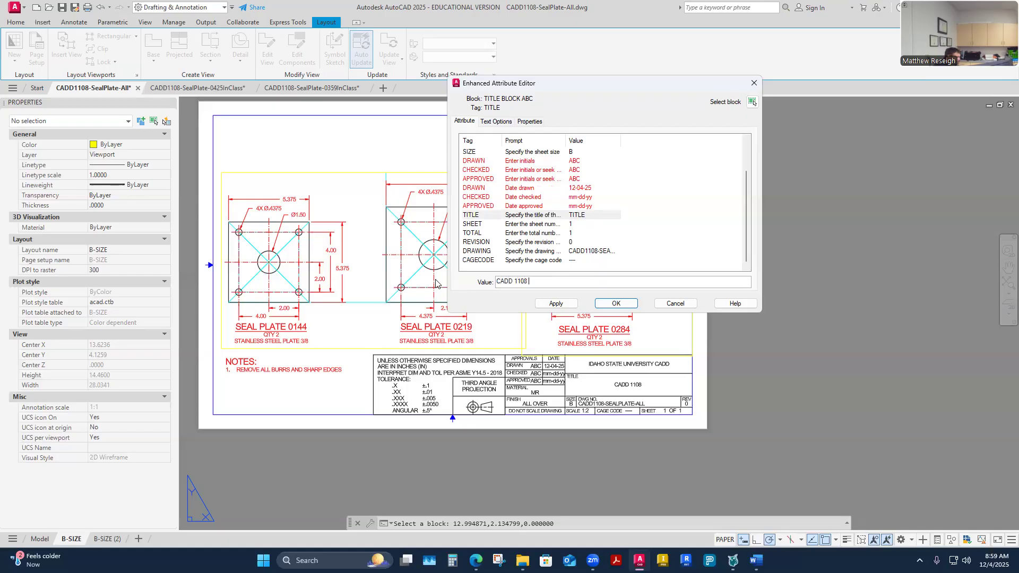
type(" SEAL PLATES ")
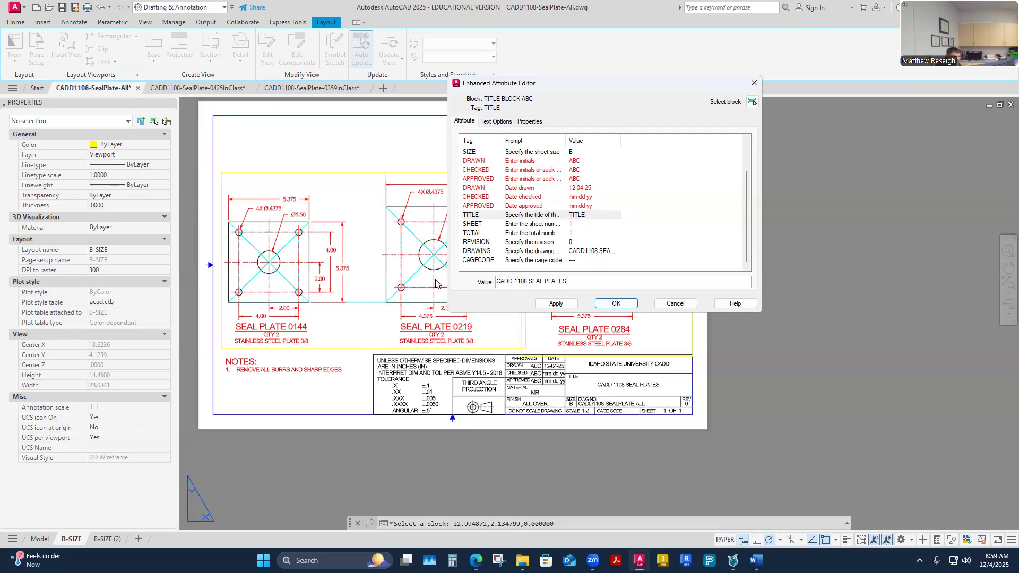
type("ALL")
left_click(563, 309)
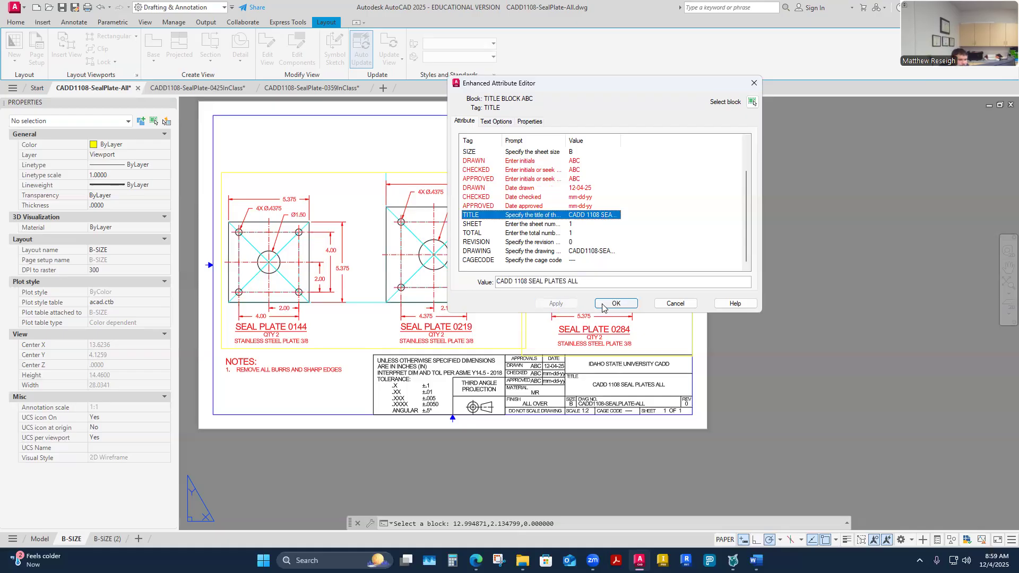
left_click(604, 304)
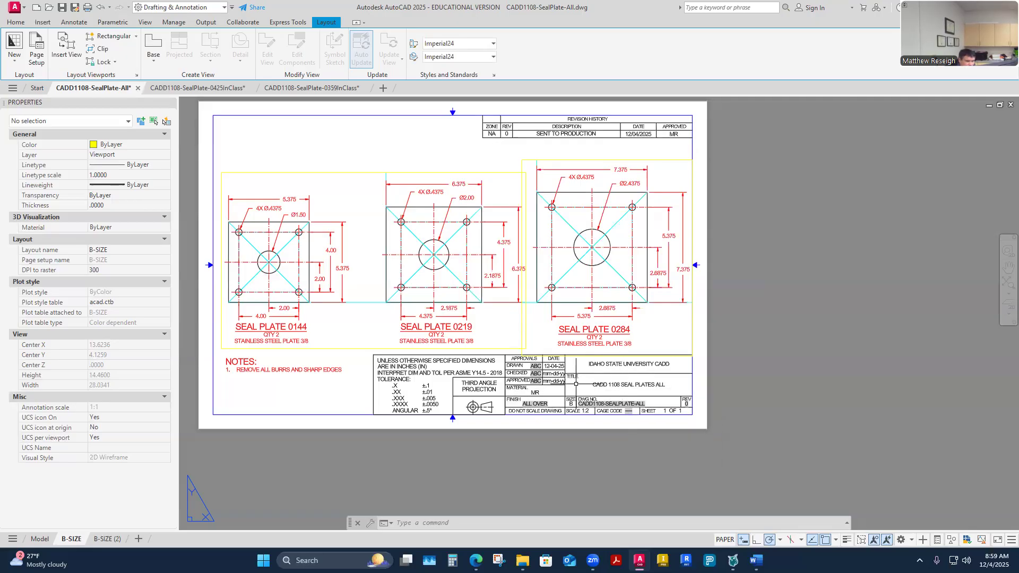
- Correct the title block's MATERIAL attribute to STAINLESS STEEL and apply the change
left_click(583, 375)
double_click(583, 375)
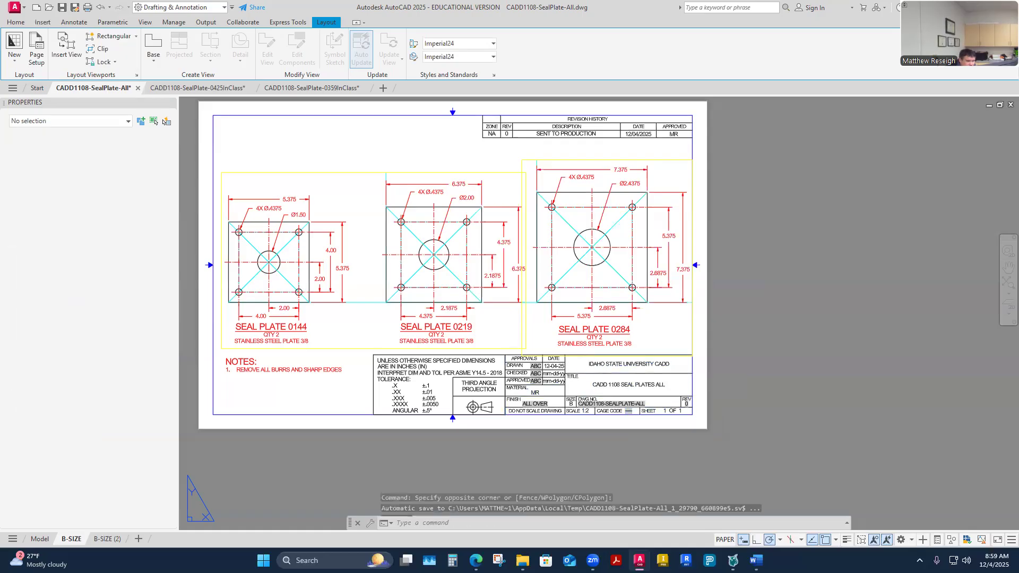
left_click(580, 170)
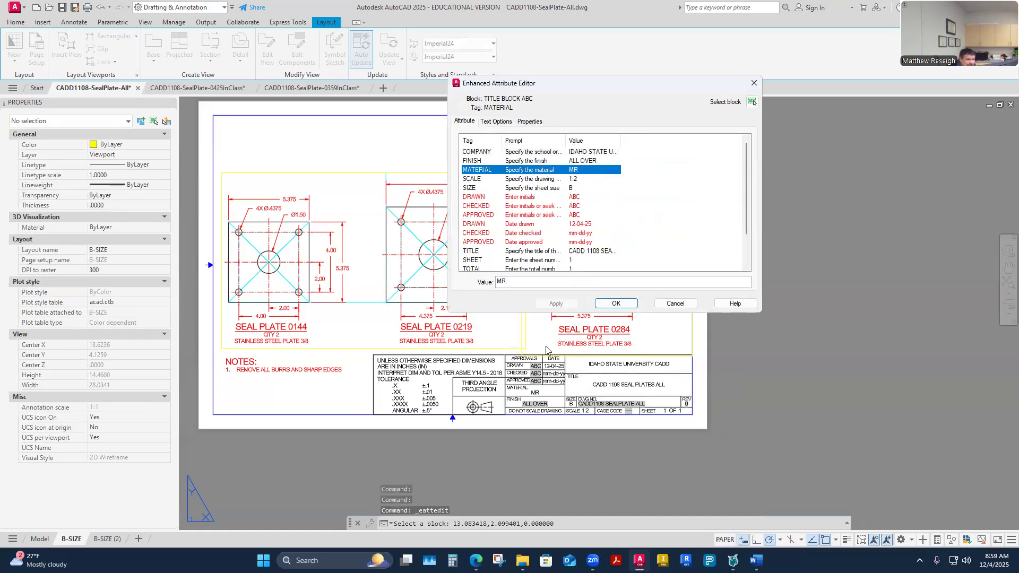
type("STAINLESS L")
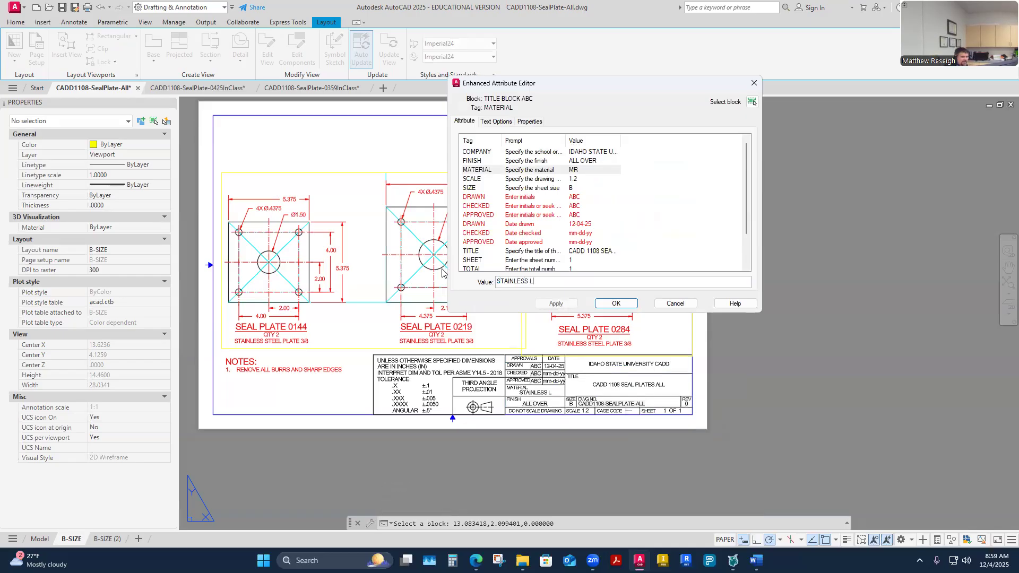
key("BackSpace")
type("STEEL")
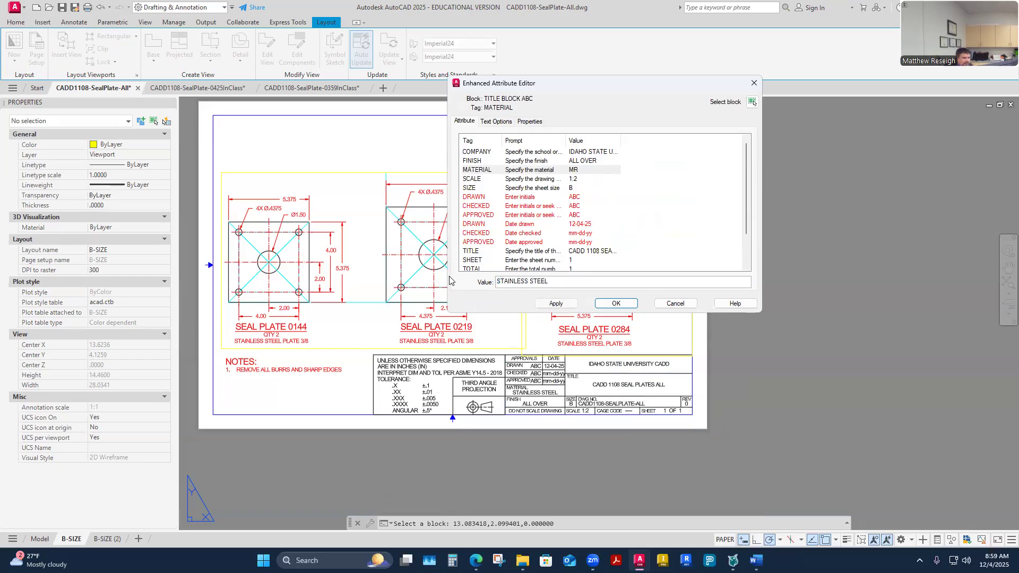
left_click(556, 304)
left_click(616, 303)
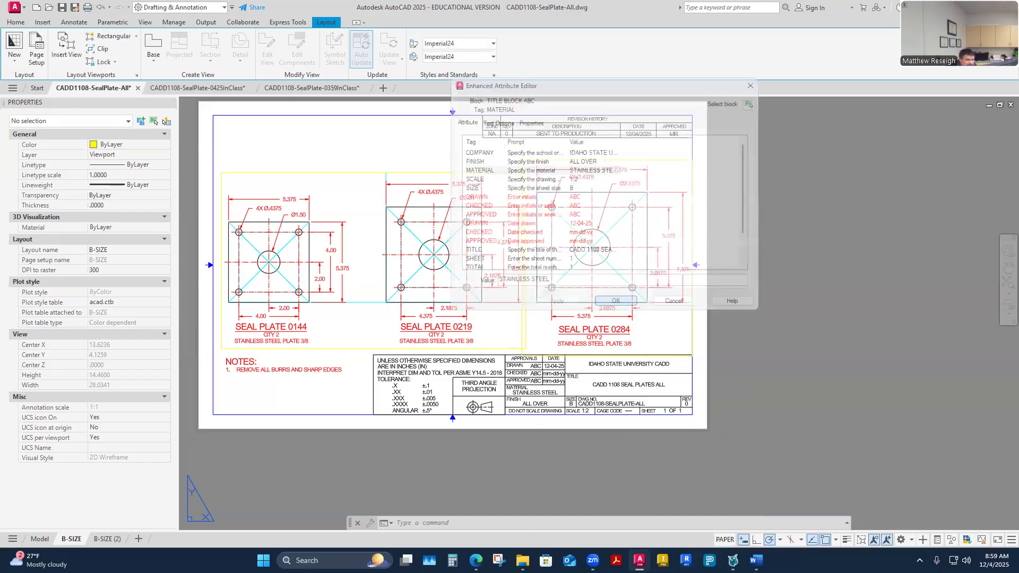
- Open the title block's attributes for editing on the B-SIZE sheet
scroll(529, 397, "up", 4)
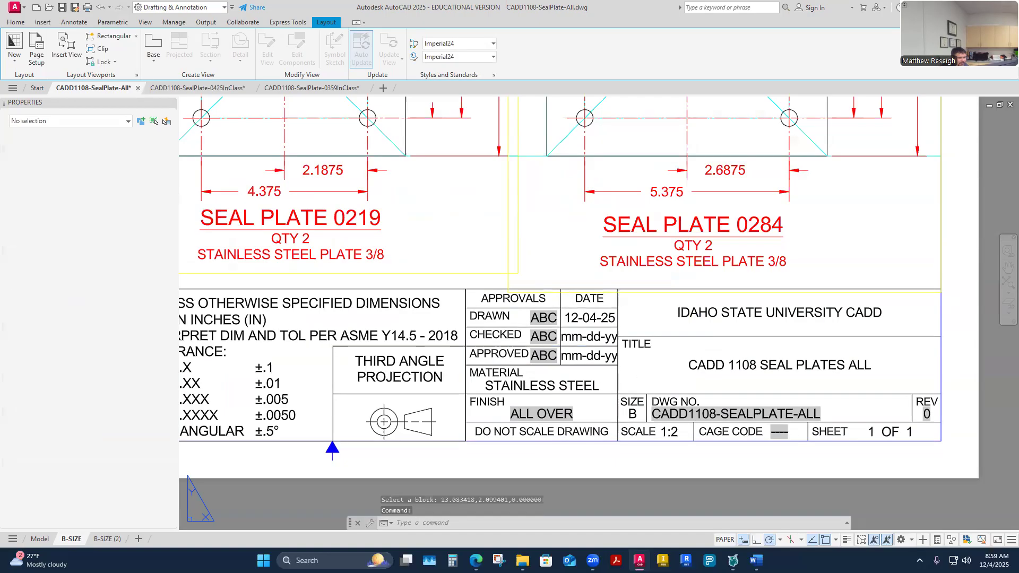
double_click(683, 336)
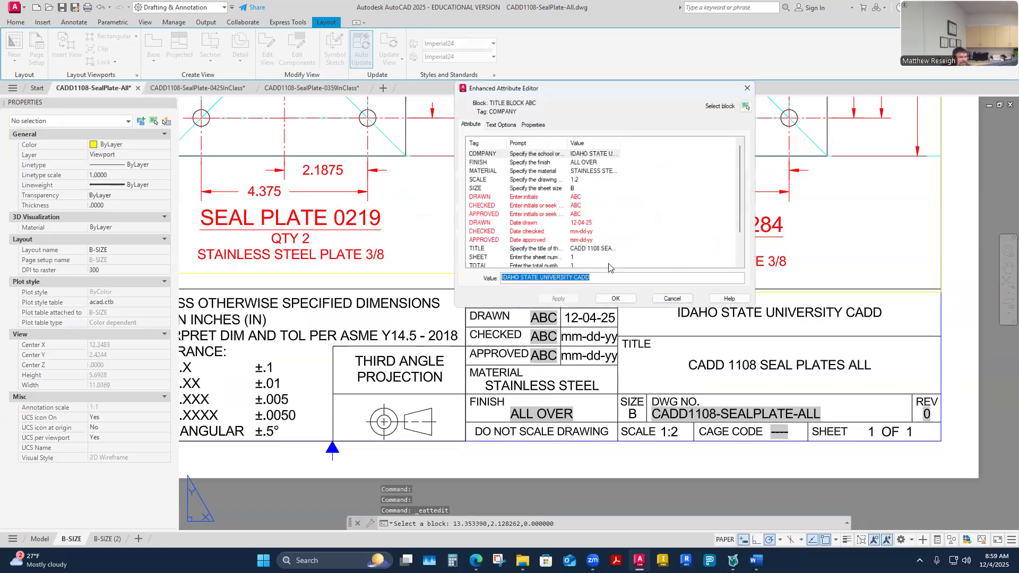
- Try to replace the ABC placeholder in the first sheet's DRAWN attribute, clearing the text mistakenly entered in MATERIAL
left_click(575, 197)
type("mR")
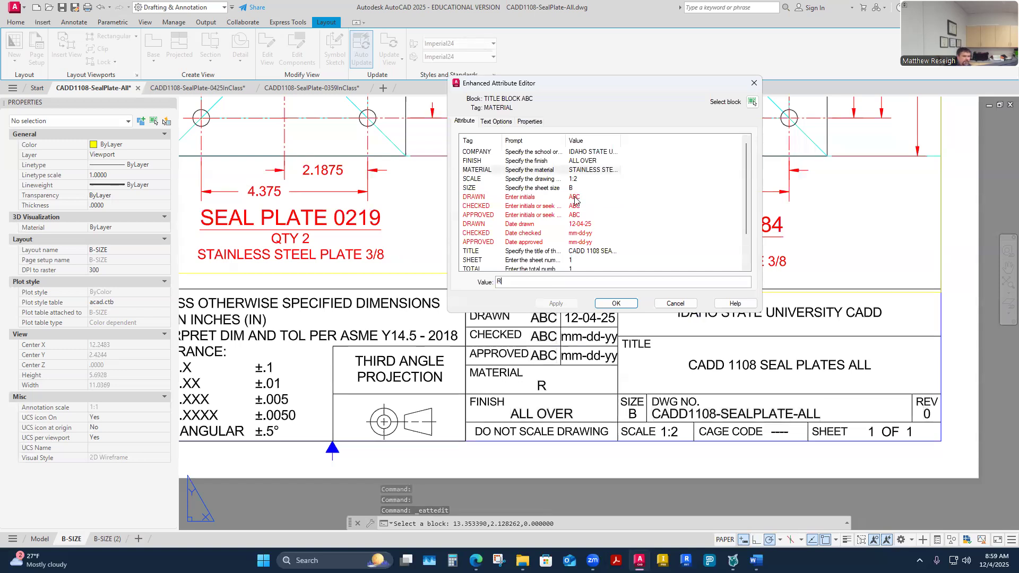
key("BackSpace")
type("M")
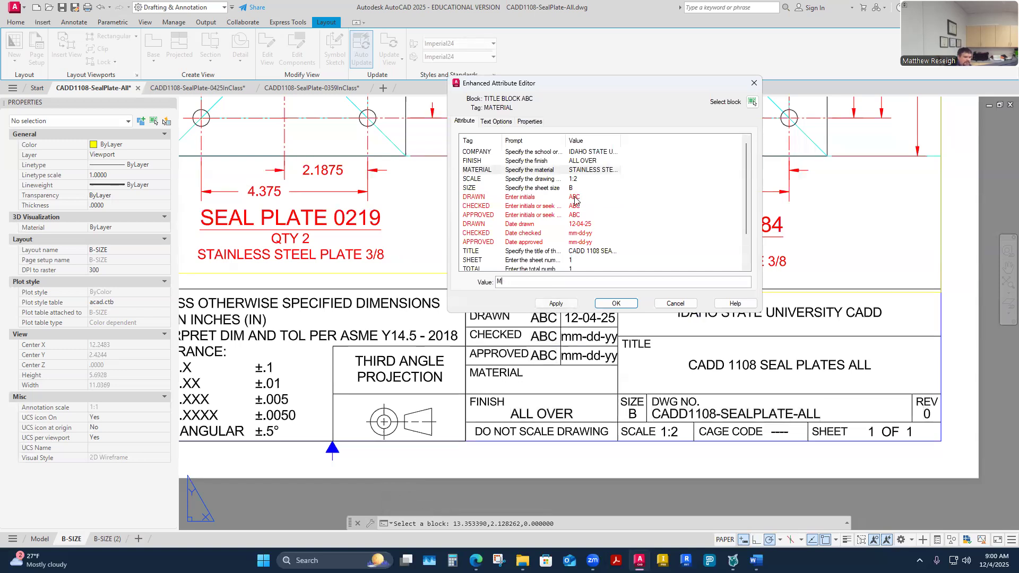
key("BackSpace")
left_click(578, 199)
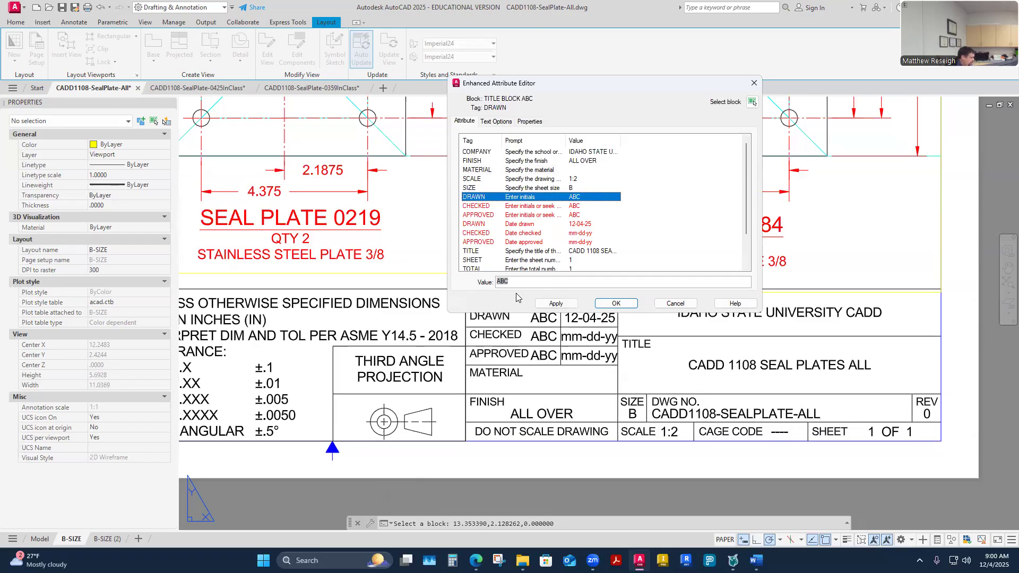
key("Up")
key("Up")
key("Up")
key("Tab")
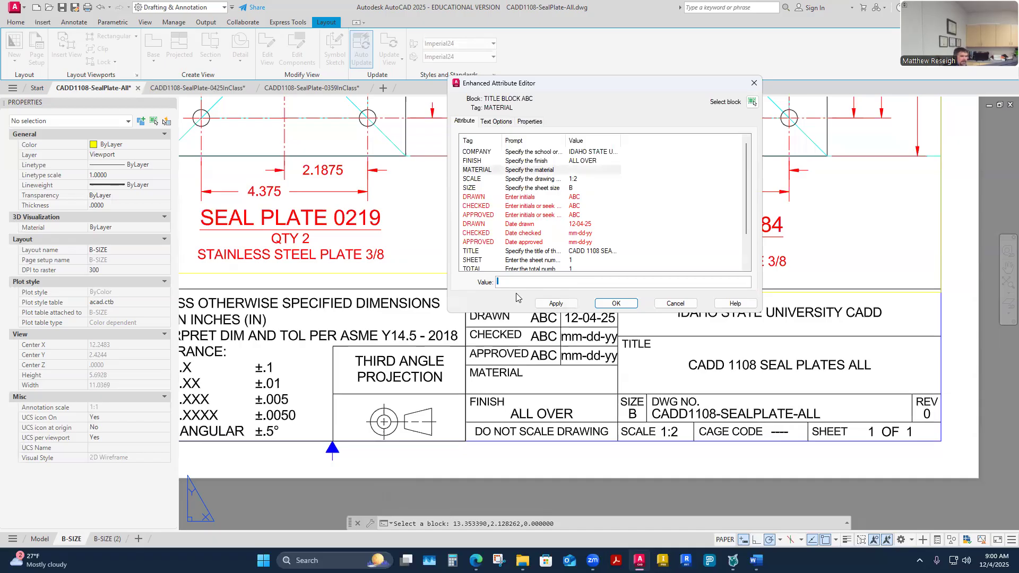
- Replace the ABC placeholder in the first sheet's DRAWN attribute with the drafter's initials
left_click(579, 200)
key("Tab")
type("MR")
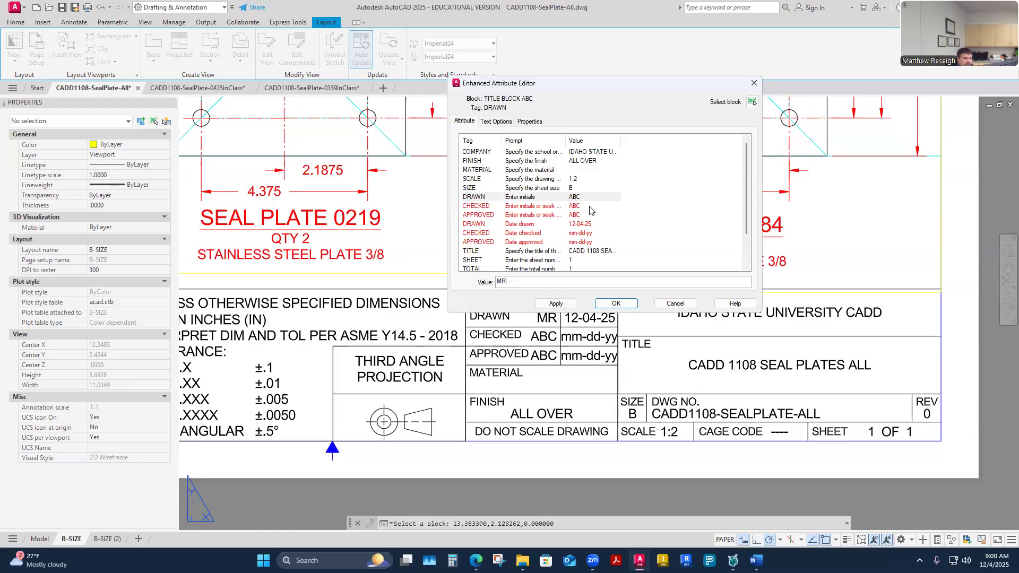
- Re-enter STAINLESS STEEL in the first sheet's MATERIAL attribute and accept the title block changes
left_click(581, 171)
left_click(517, 283)
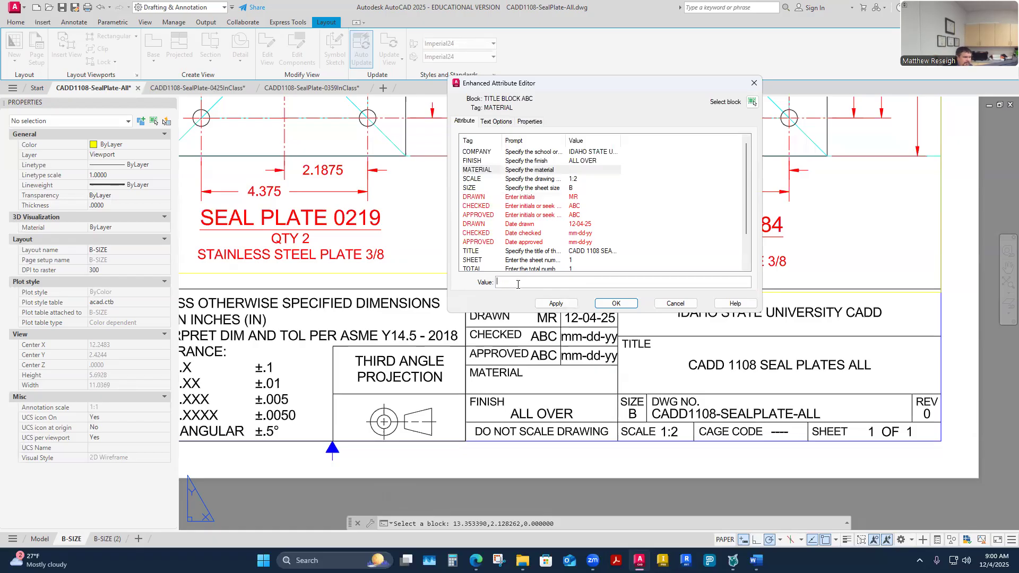
type("STAIN")
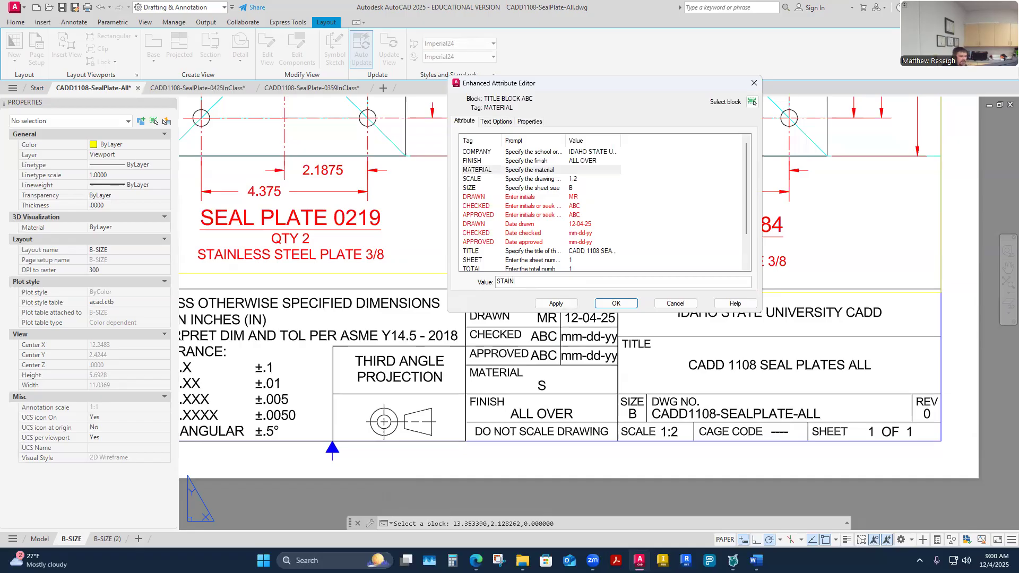
type("LESS STEEL")
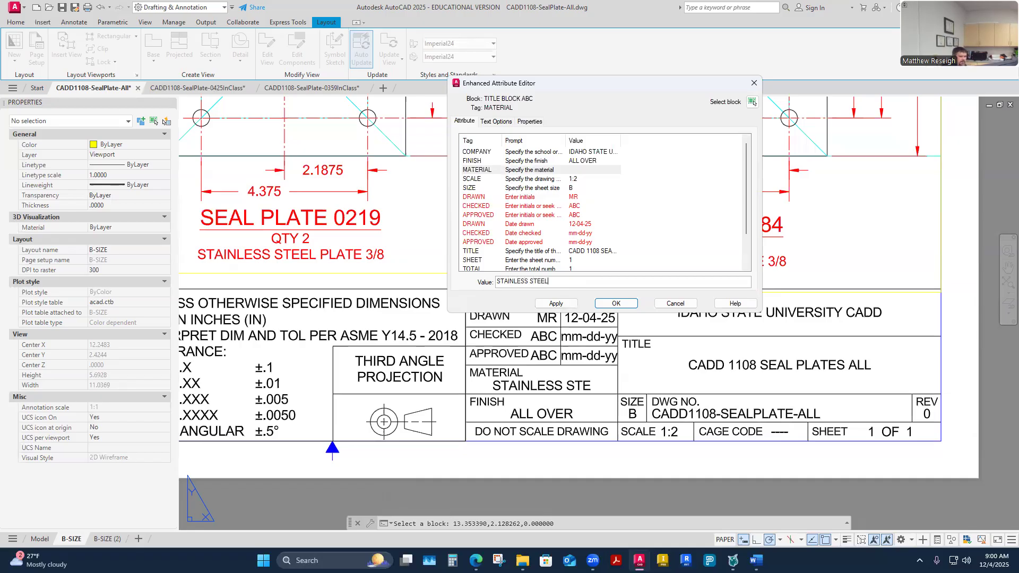
left_click(616, 302)
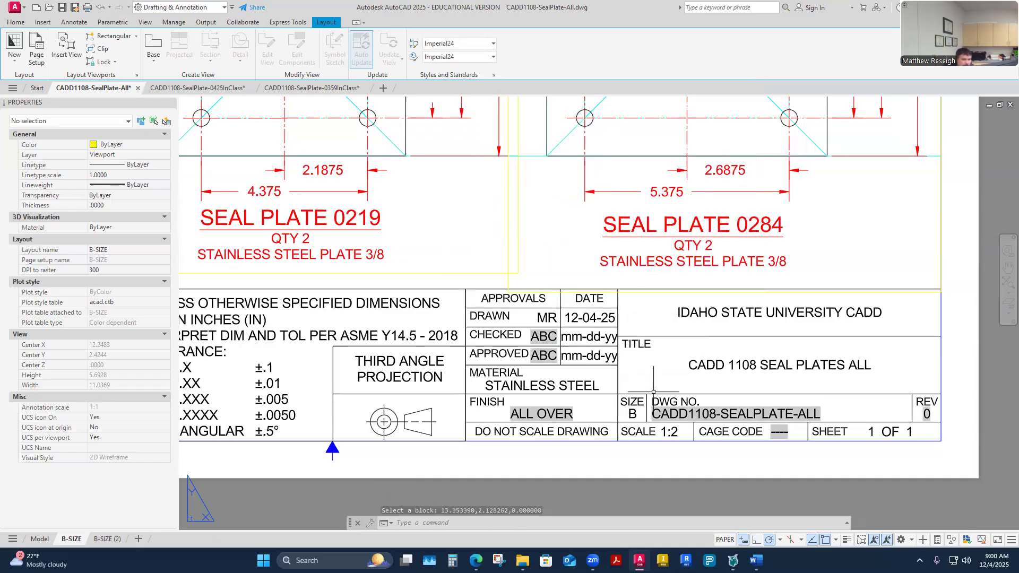
- Open the title block's attributes on the B-SIZE (2) sheet and set SCALE to 1:2
scroll(653, 392, "down", 5)
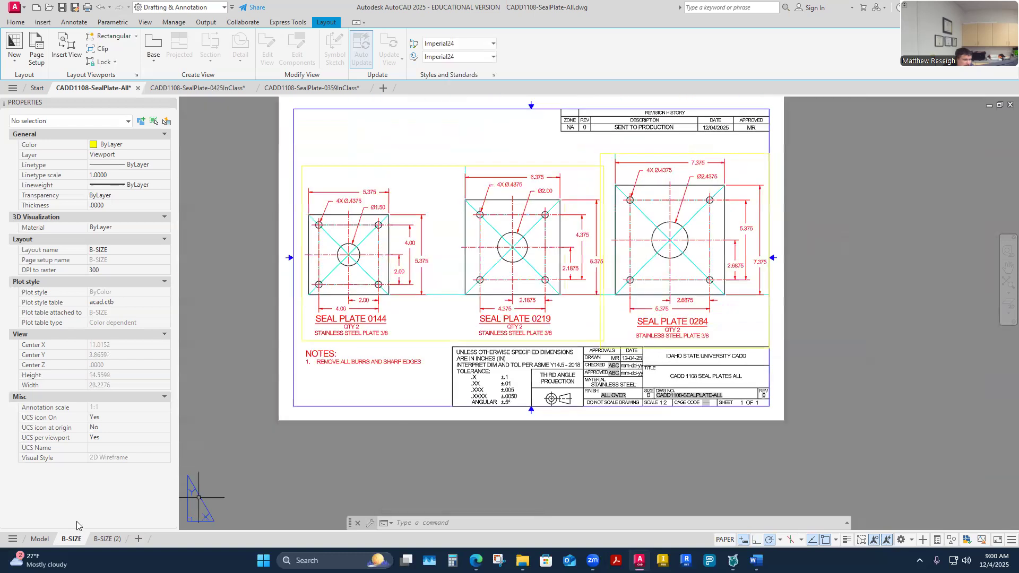
left_click(109, 539)
scroll(716, 403, "up", 3)
double_click(716, 403)
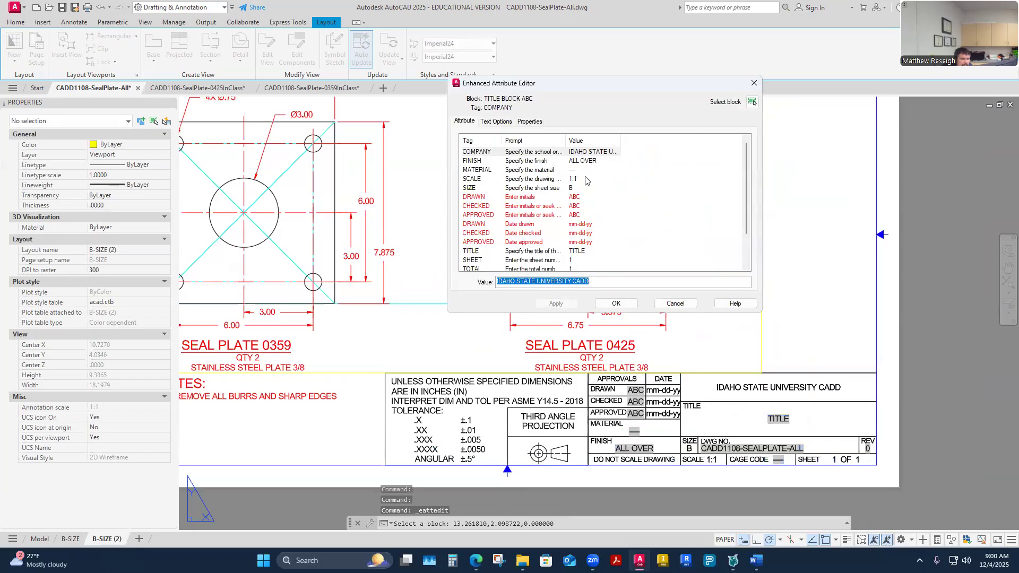
left_click(582, 180)
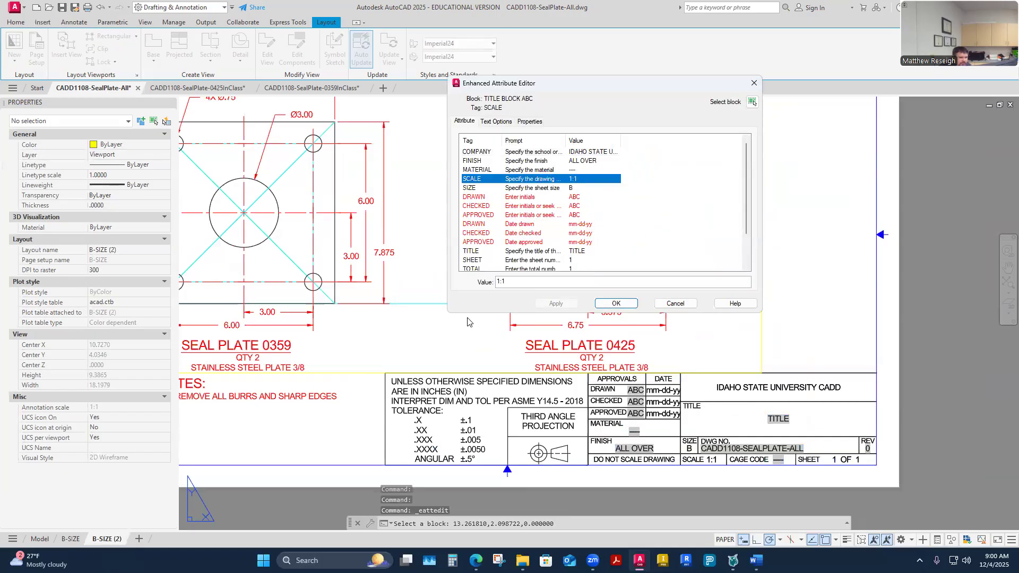
left_click(511, 282)
key("BackSpace")
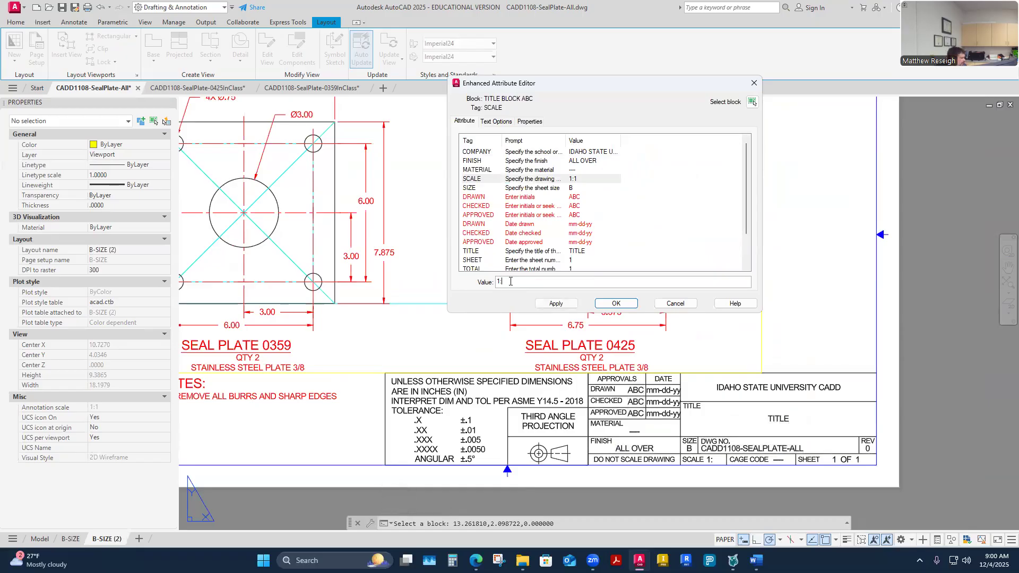
type("2")
- Set the second sheet's MATERIAL attribute to STAINLESS STEEL
left_click(568, 170)
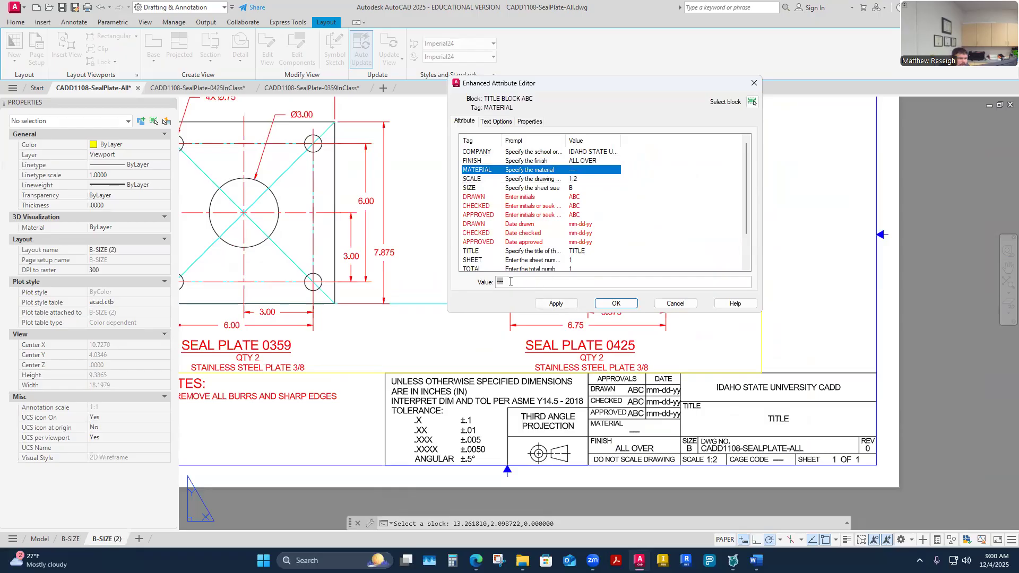
type("STAINLESS S")
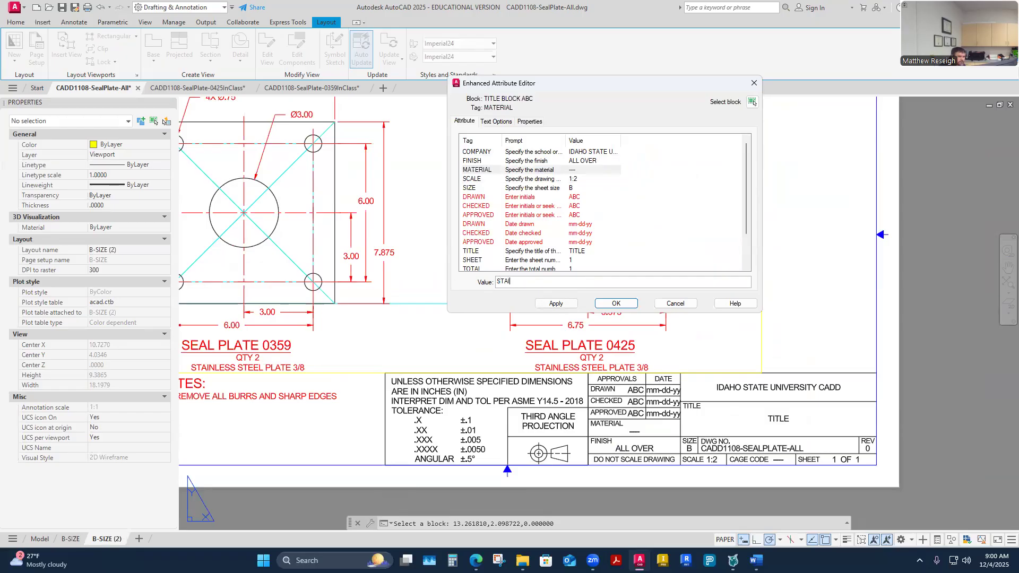
type("EL")
- Enter the drafter's initials in the second sheet's DRAWN attribute and set its date drawn to 12-04-25
left_click(572, 197)
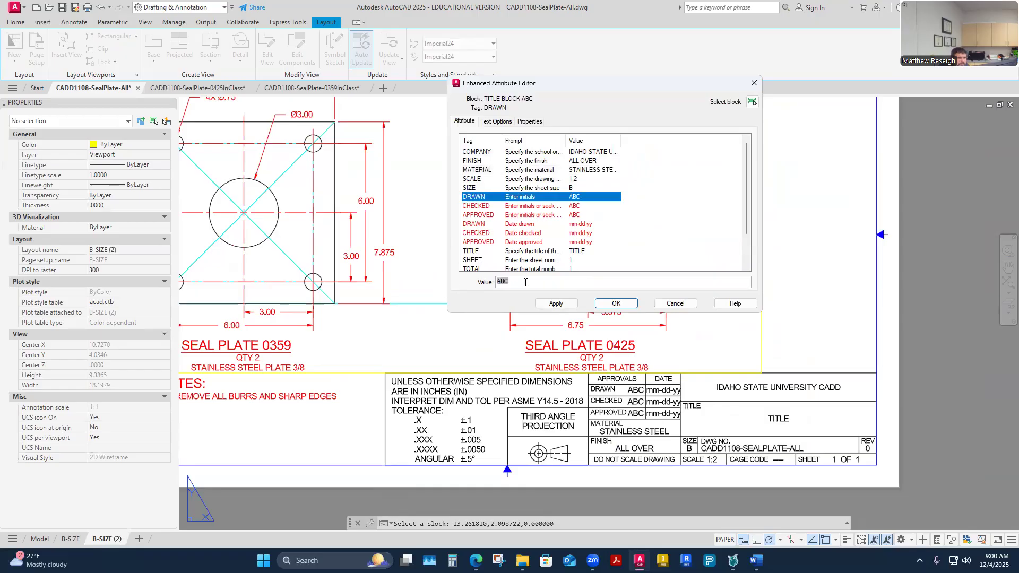
type("MR")
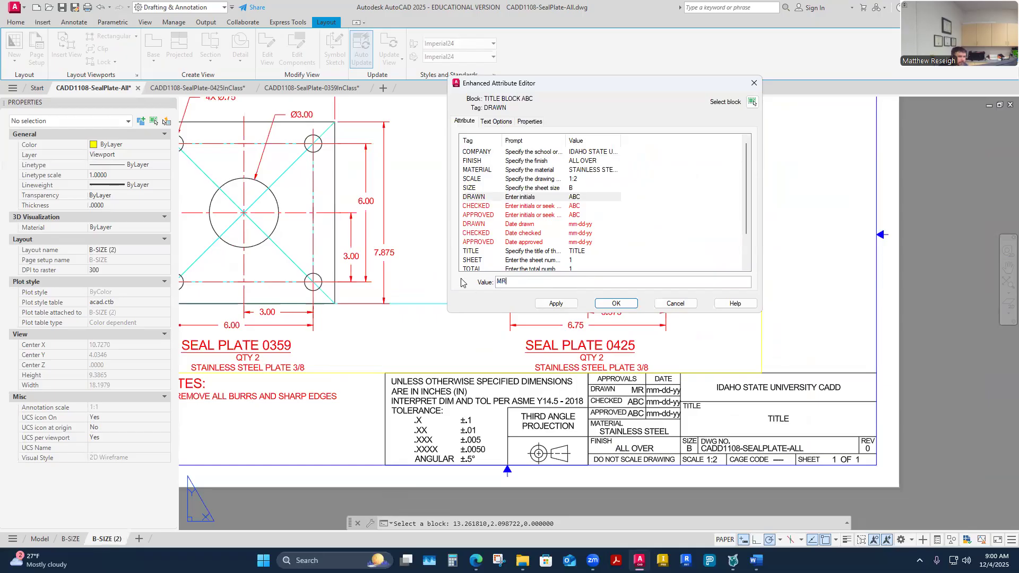
left_click(587, 224)
type("12-0")
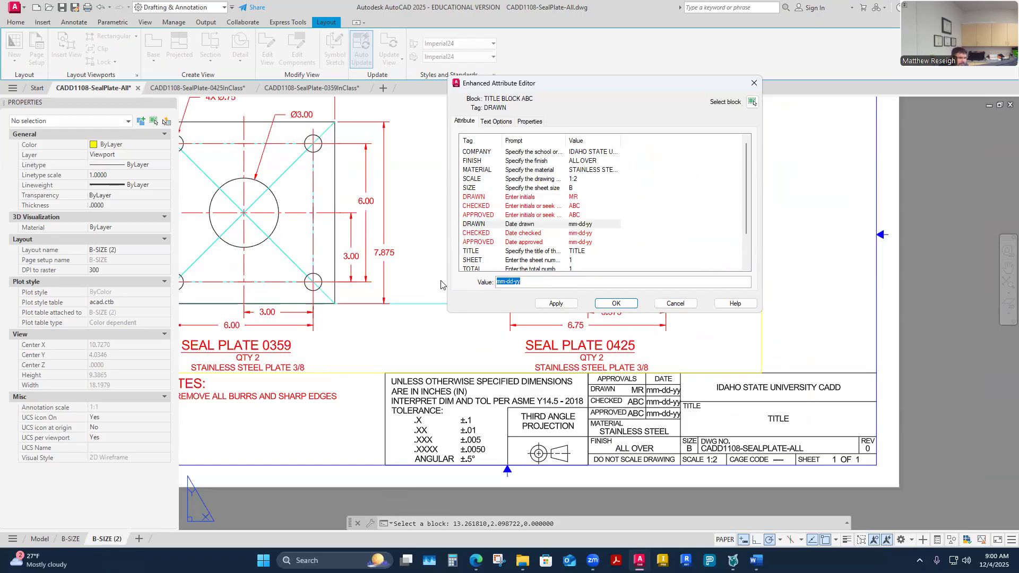
type("4-25")
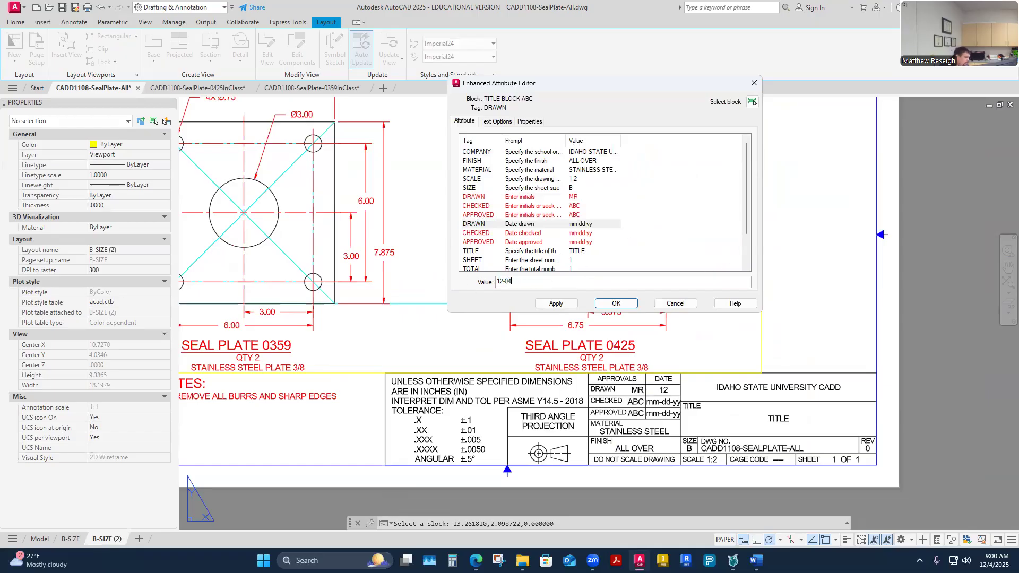
- Set the second sheet's TITLE attribute to CADD 1108 SEAL PLATES ALL and apply it
left_click(581, 251)
double_click(506, 283)
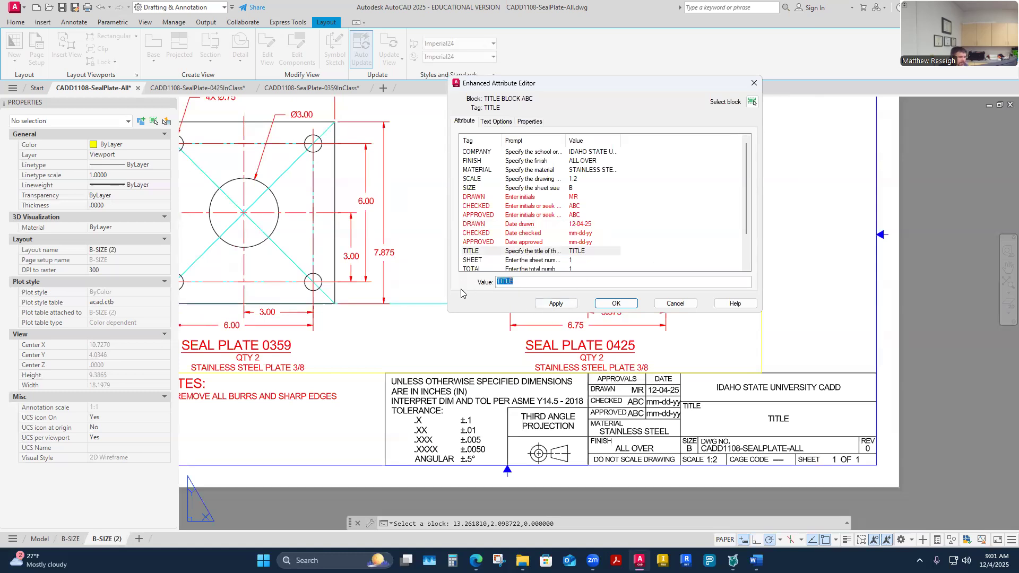
type("CADD 1108 SEAL PLATES AL")
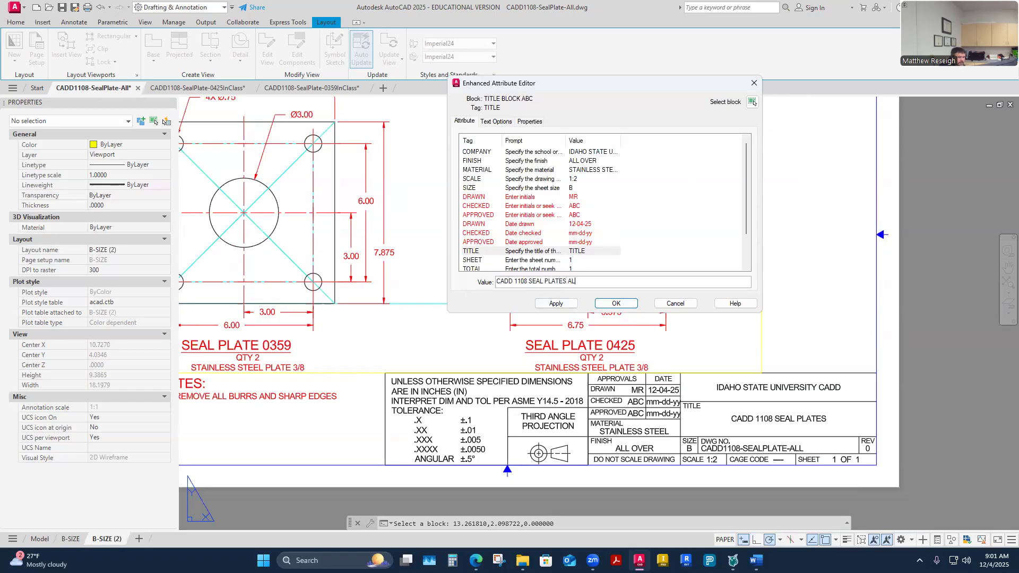
type("L")
left_click(554, 306)
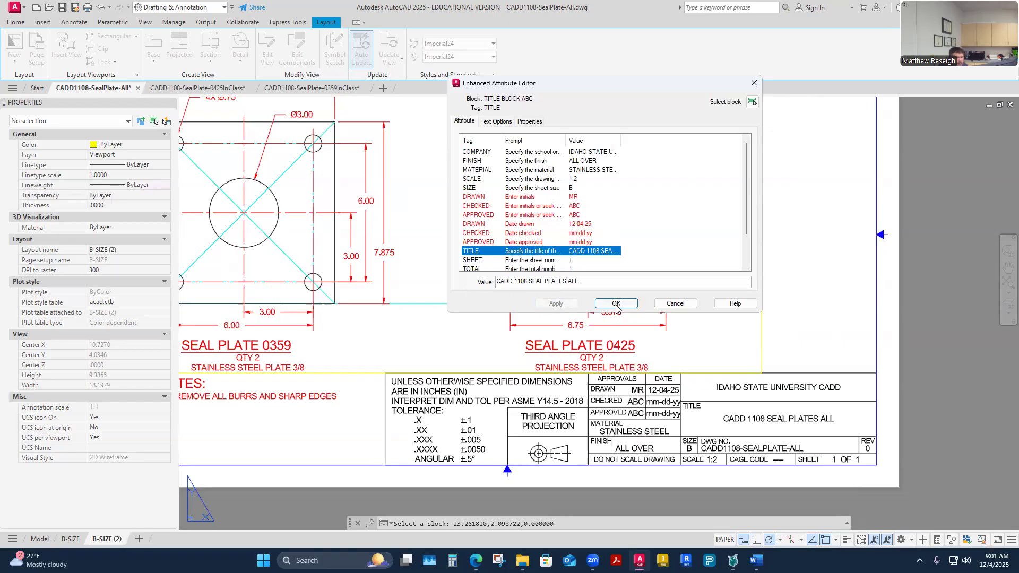
- Set the second sheet's TOTAL and SHEET attributes to 2, apply them and close the attribute editor
scroll(577, 238, "down", 2)
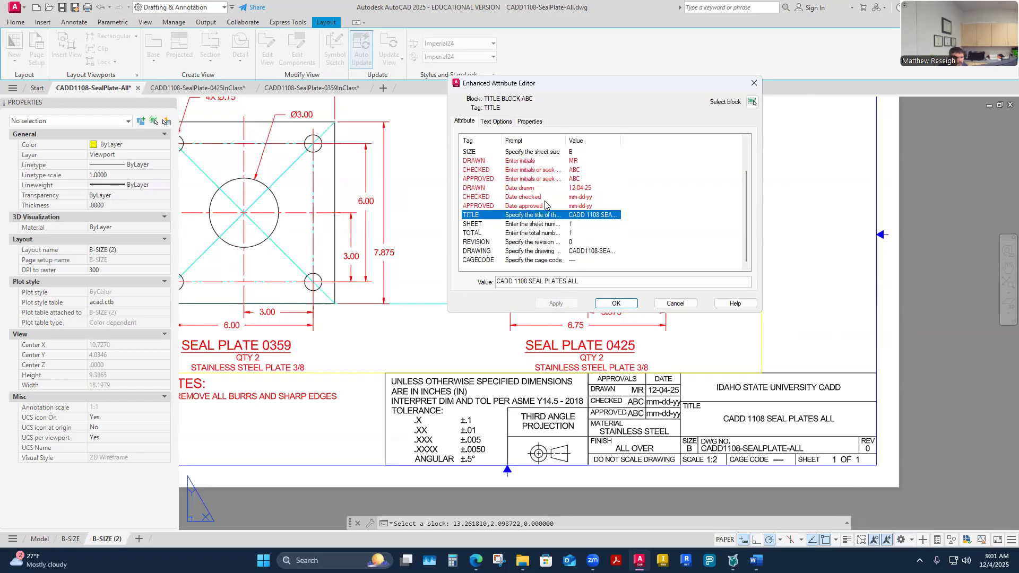
left_click(576, 234)
left_click(572, 225)
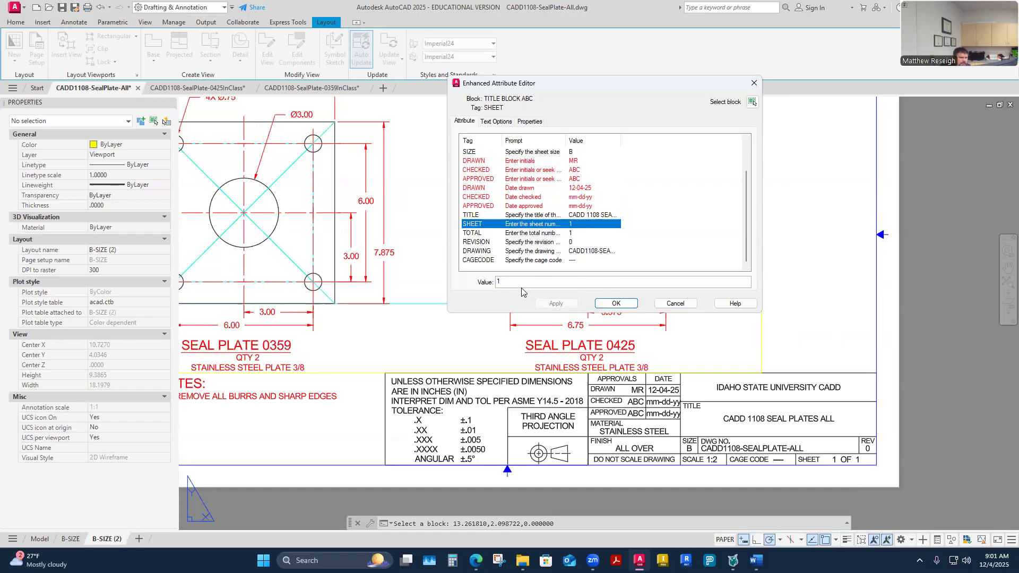
left_click(574, 234)
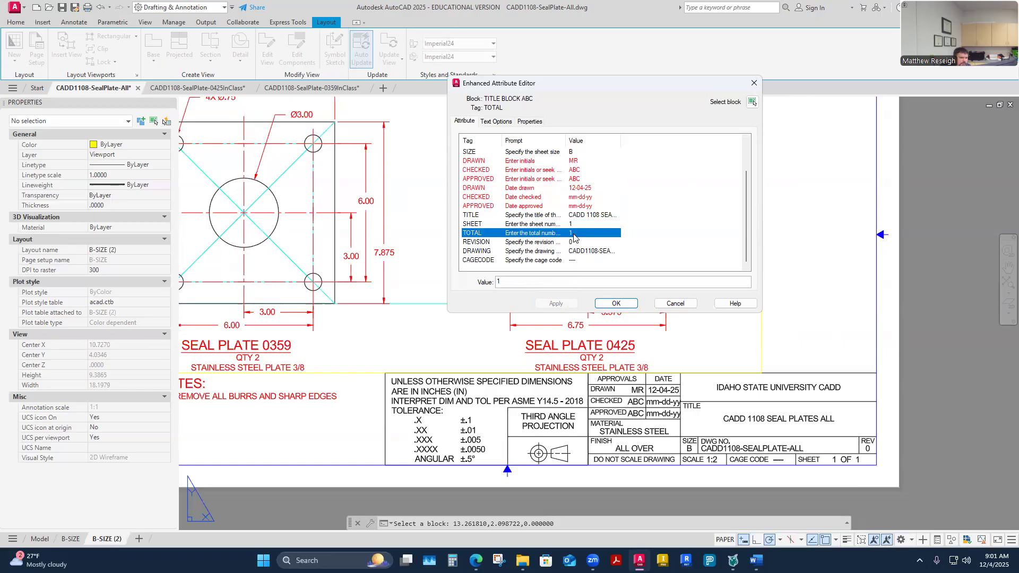
type("2")
left_click_drag(516, 282, 484, 282)
left_click(575, 225)
type("2")
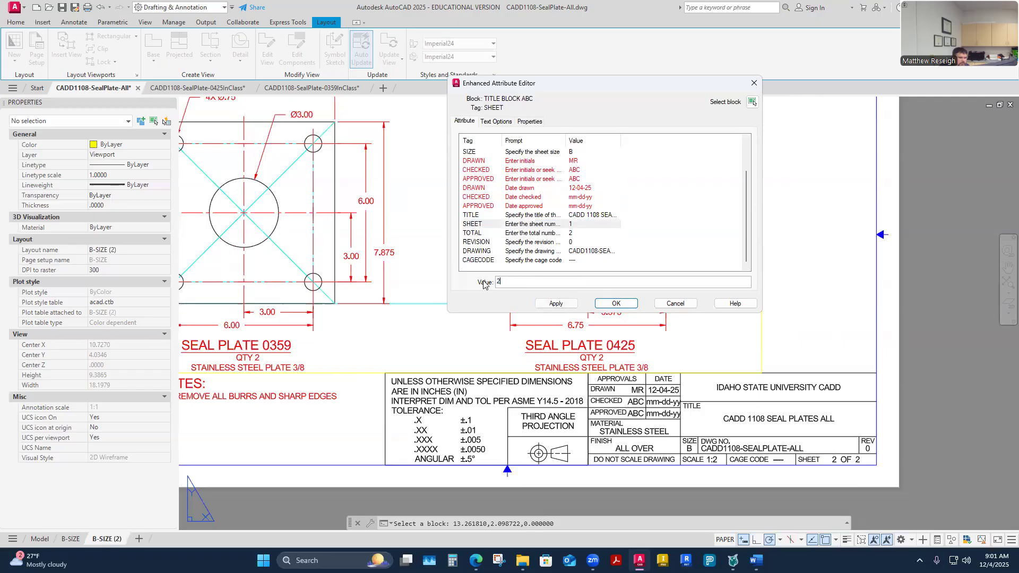
left_click(568, 304)
left_click(617, 304)
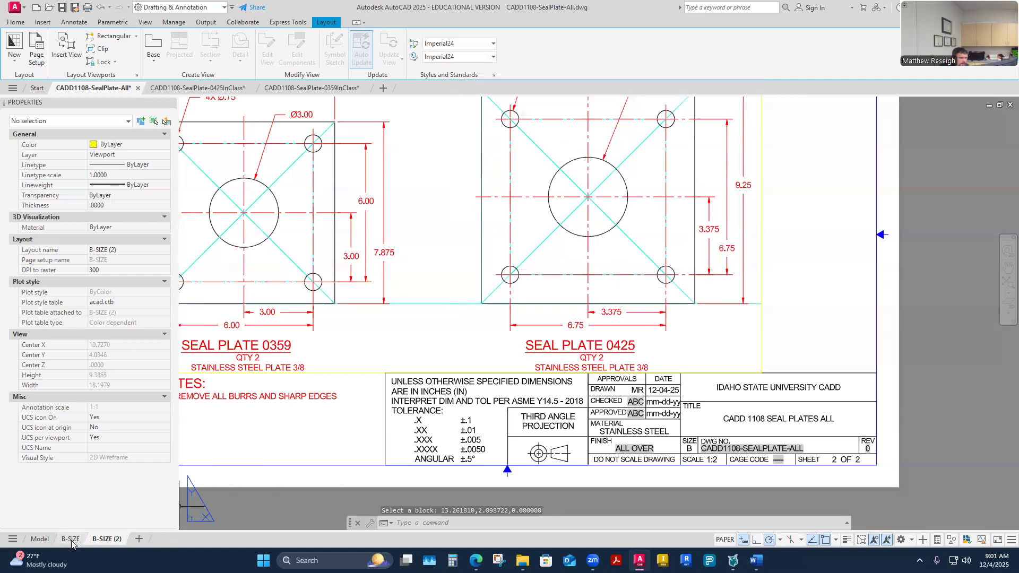
- Open the title block's attributes on the B-SIZE sheet and select the TOTAL attribute for editing
left_click(70, 539)
scroll(760, 382, "up", 3)
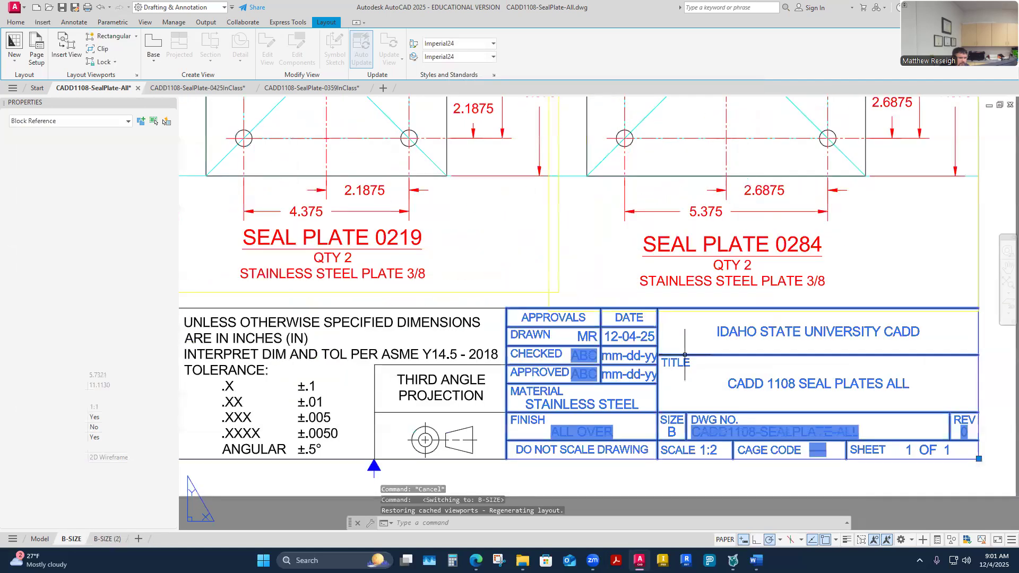
double_click(749, 347)
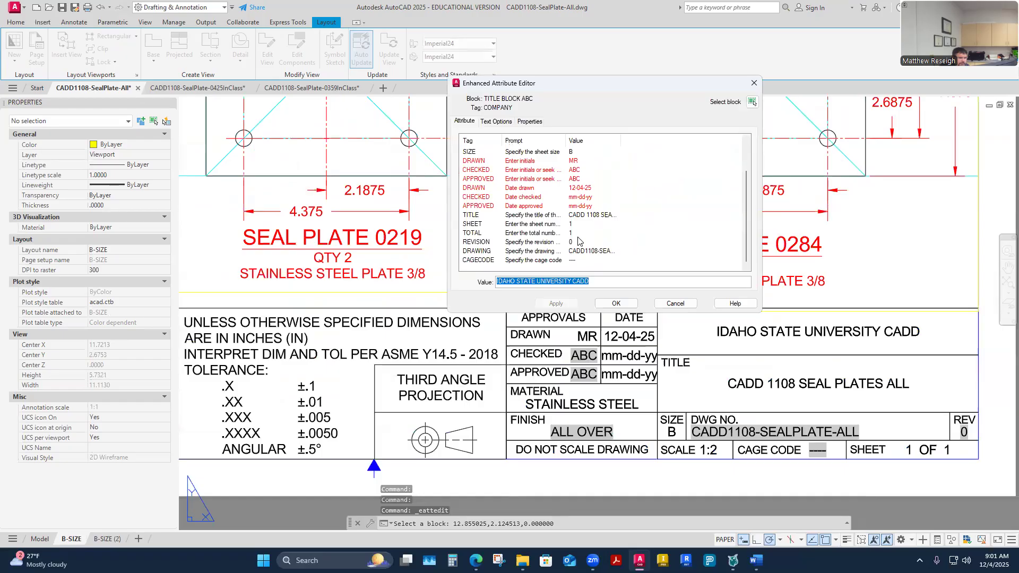
left_click(577, 237)
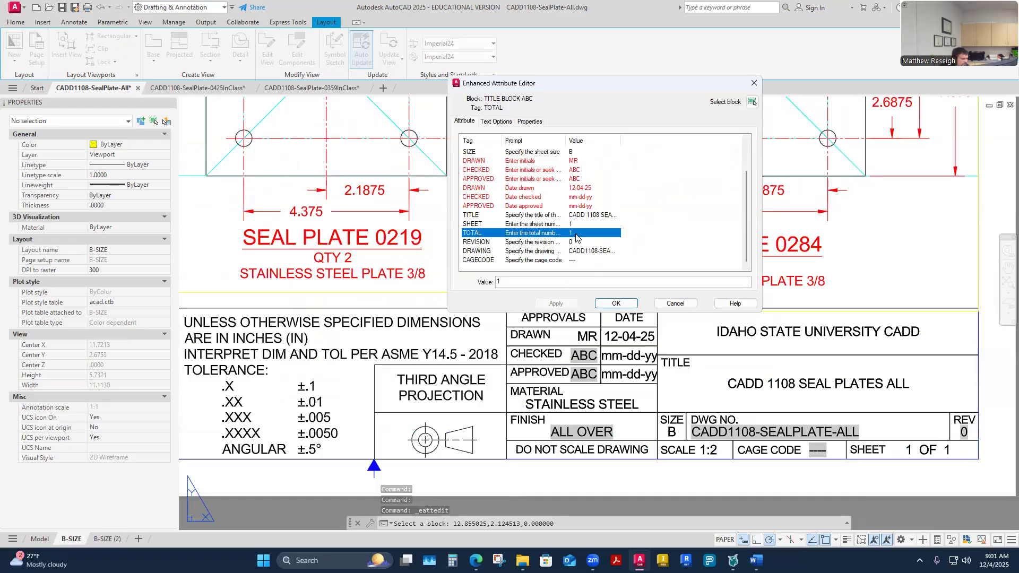
- Set the total number of sheets to 2 in the B-SIZE title block and check the sheet numbering on both layouts
left_click(492, 283)
type("2")
key("Return")
key("Escape")
key("ctrl+Page_Down")
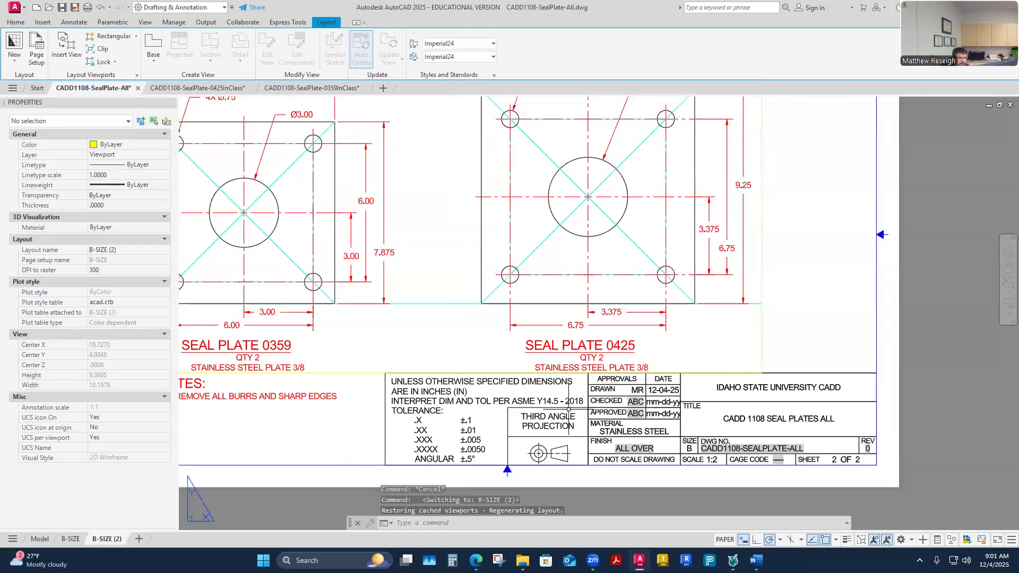
left_click(71, 538)
scroll(691, 256, "up", 2)
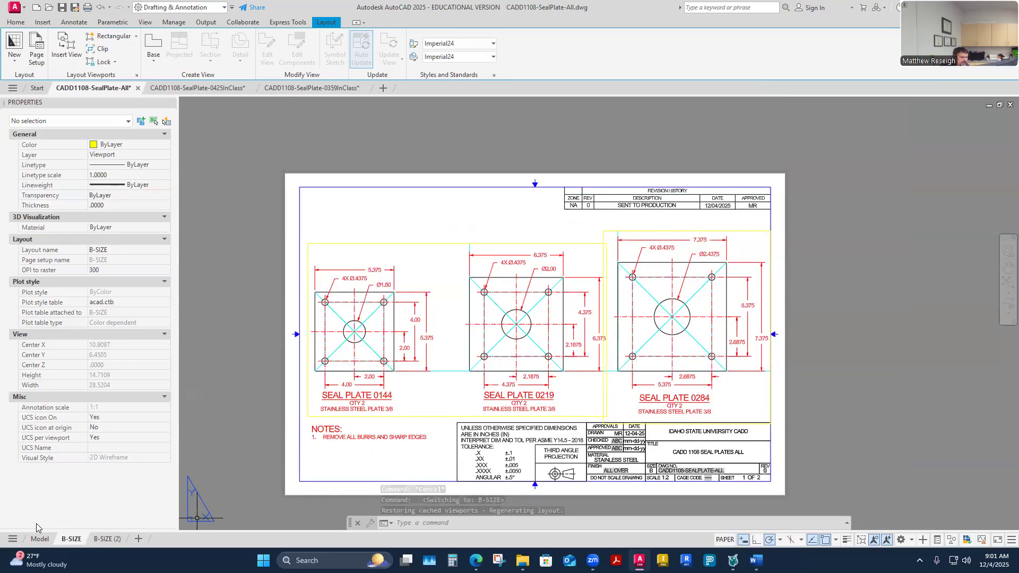
left_click(110, 540)
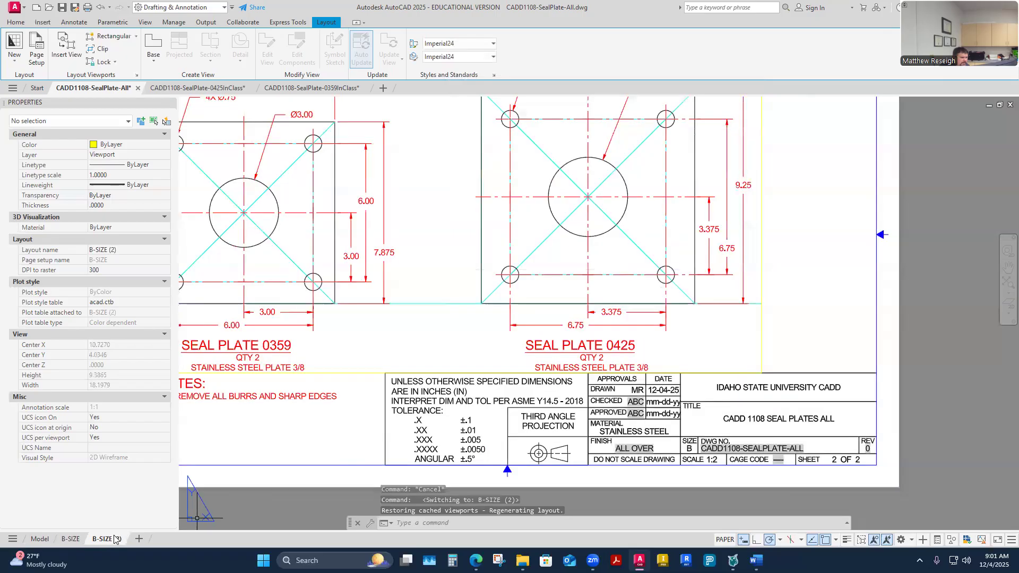
- Add a second note reading "MATERIAL: STAINLESS STEEL PLATE 3/8" to the general notes on the B-SIZE layout
left_click(71, 539)
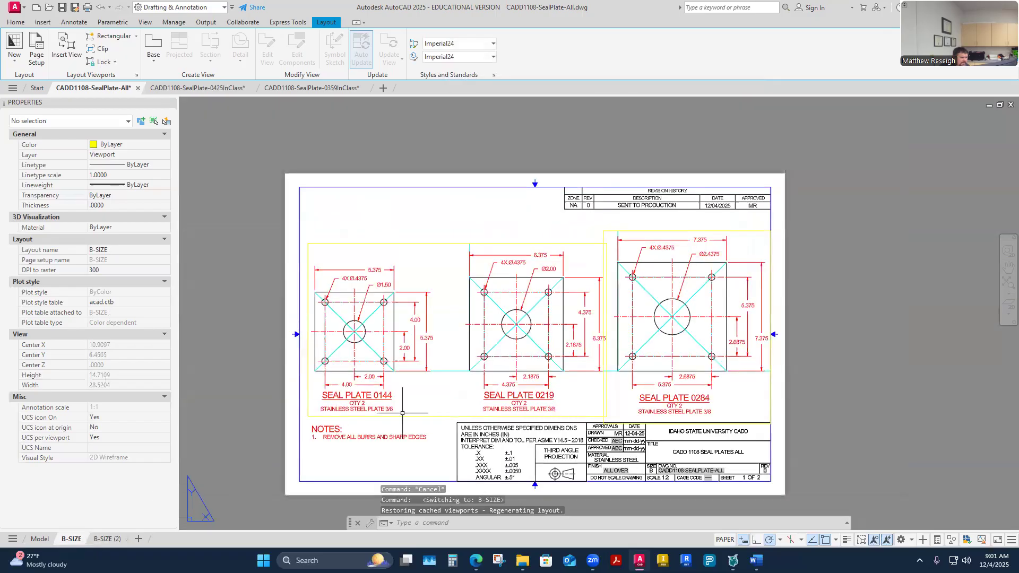
left_click(353, 437)
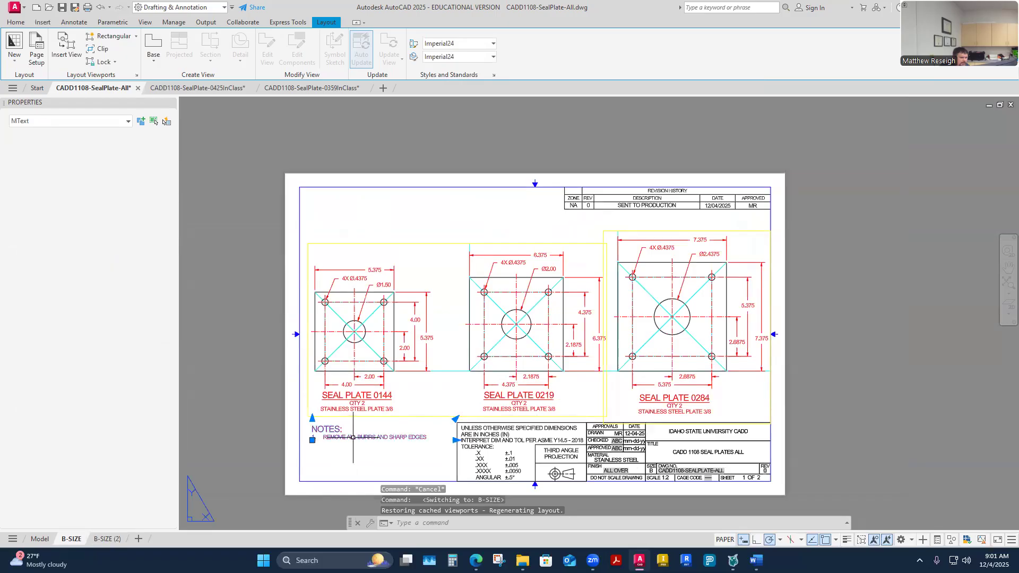
double_click(437, 438)
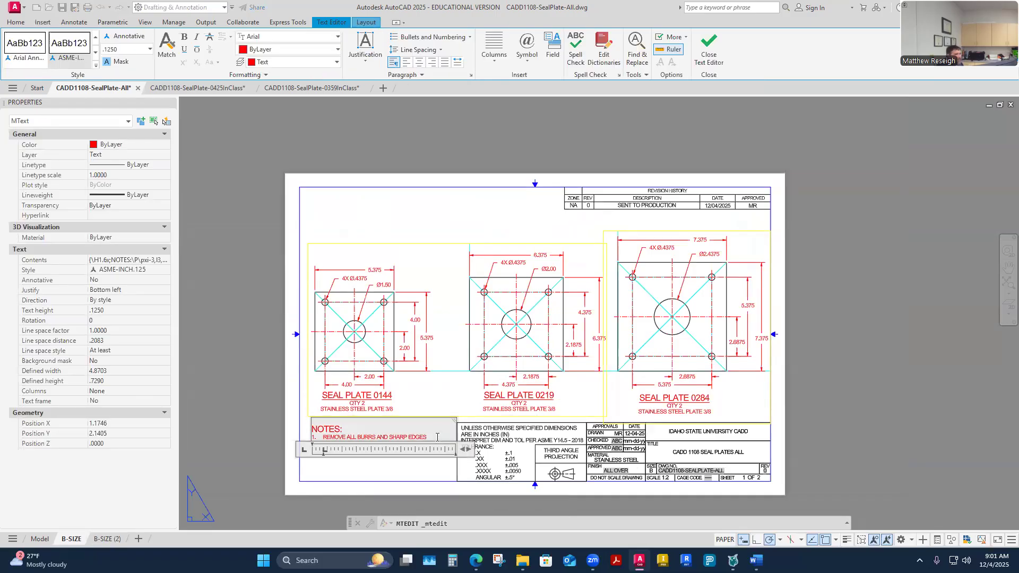
key("Return")
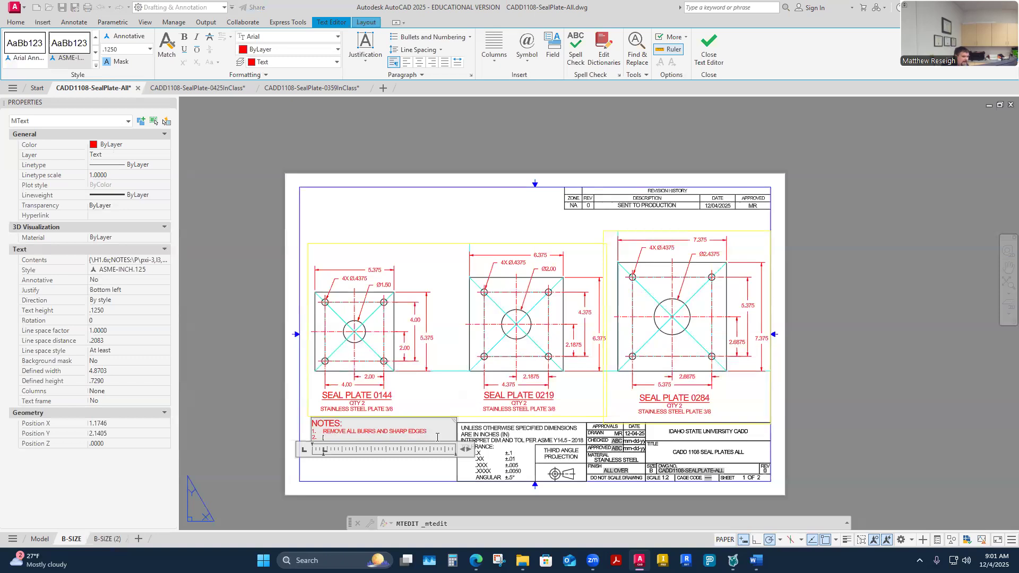
type("MATERIAL")
type(": STAINLESS S")
type("TEEL")
type(" 3/8")
key("BackSpace")
key("BackSpace")
key("BackSpace")
key("BackSpace")
type("PLATE")
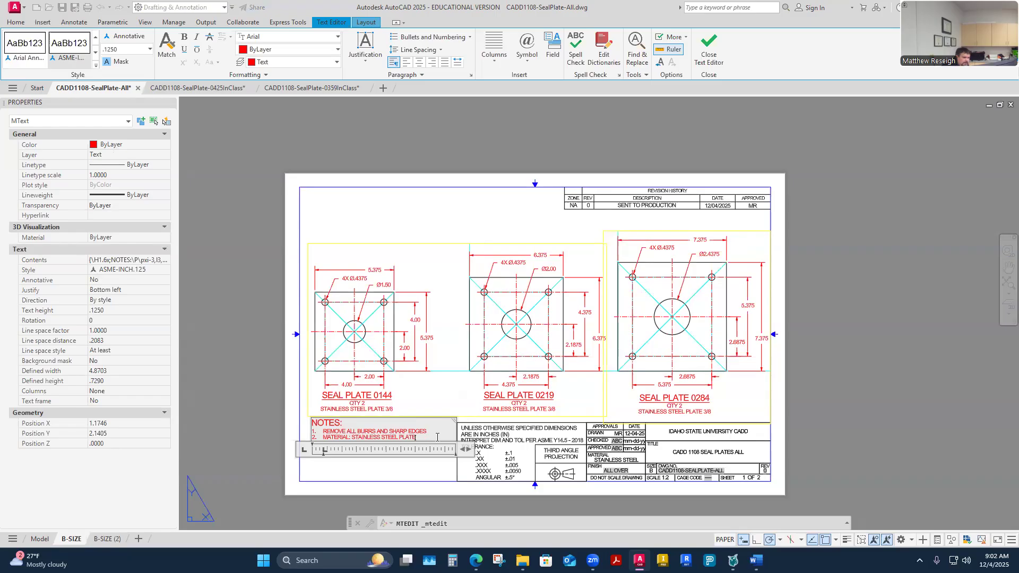
type(" 3/8")
left_click(446, 396)
- Move the general notes text down and slightly left, clear of the lower edge of the Seal Plate 0144 viewport
scroll(318, 462, "up", 2)
left_click(312, 424)
left_click(308, 427)
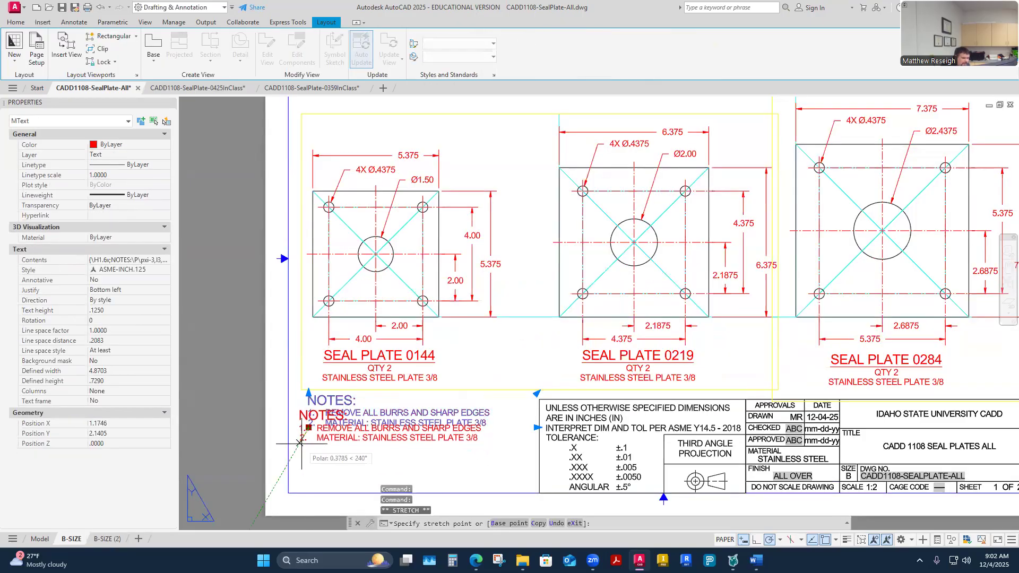
left_click(300, 442)
left_click(452, 398)
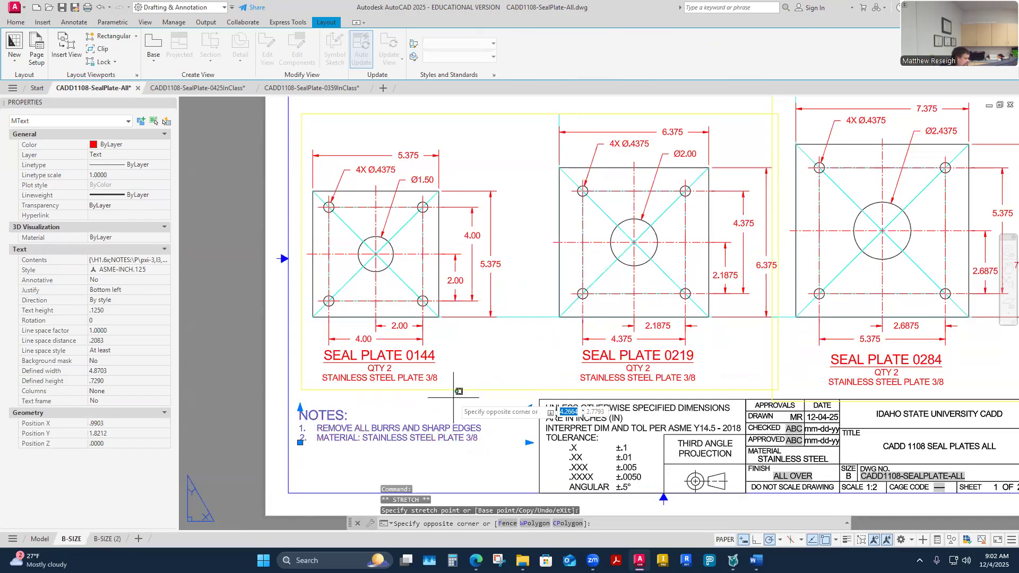
key("Escape")
key("Escape")
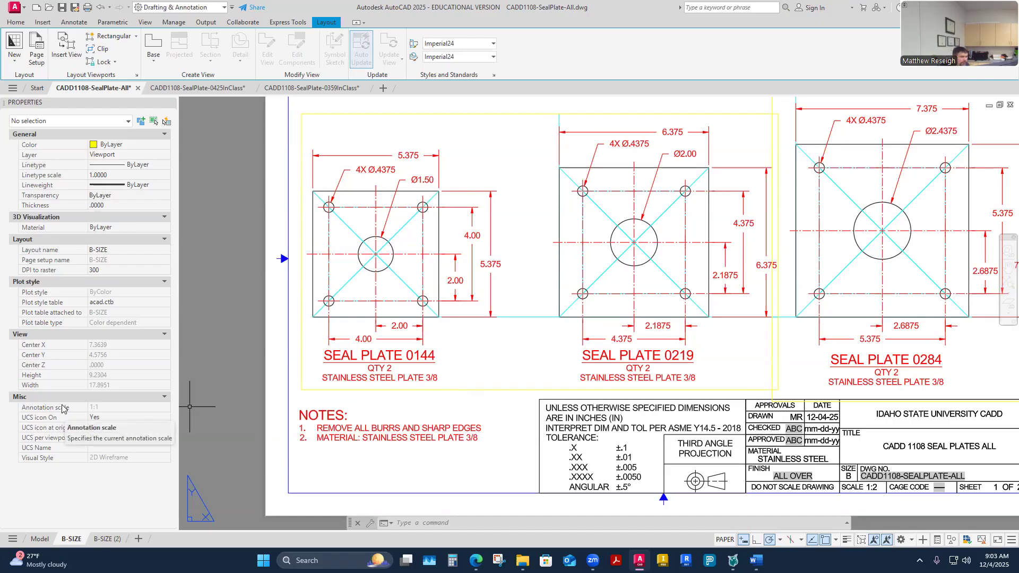
- Review the whole B-SIZE sheet and save the drawing
scroll(439, 366, "down", 2)
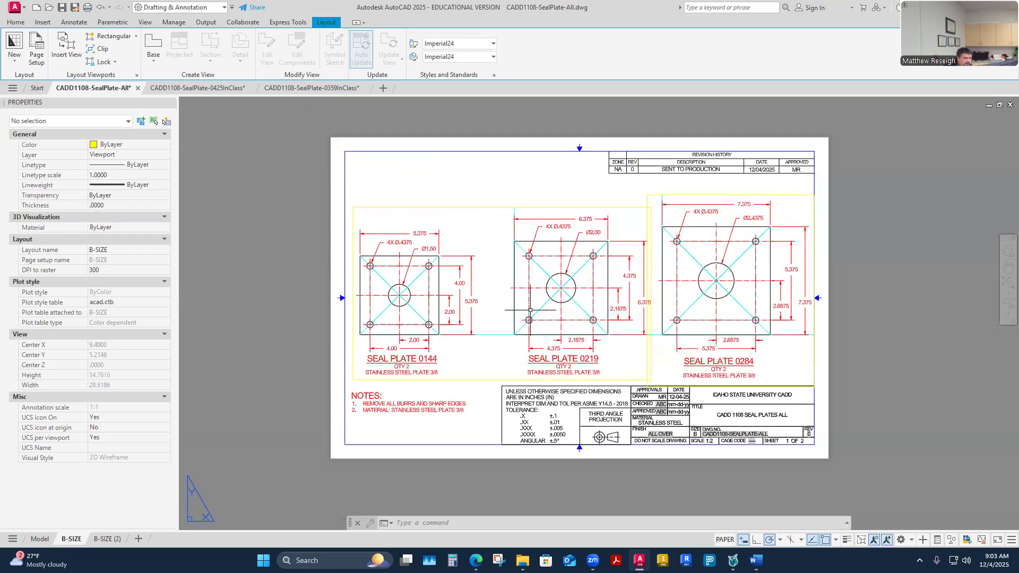
scroll(671, 314, "up", 3)
scroll(642, 311, "down", 5)
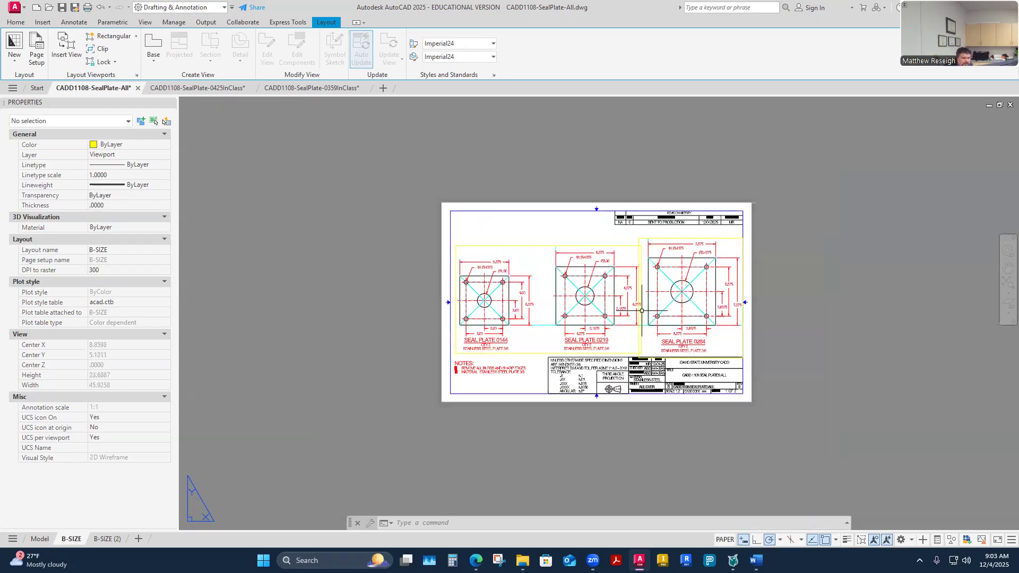
scroll(604, 253, "up", 2)
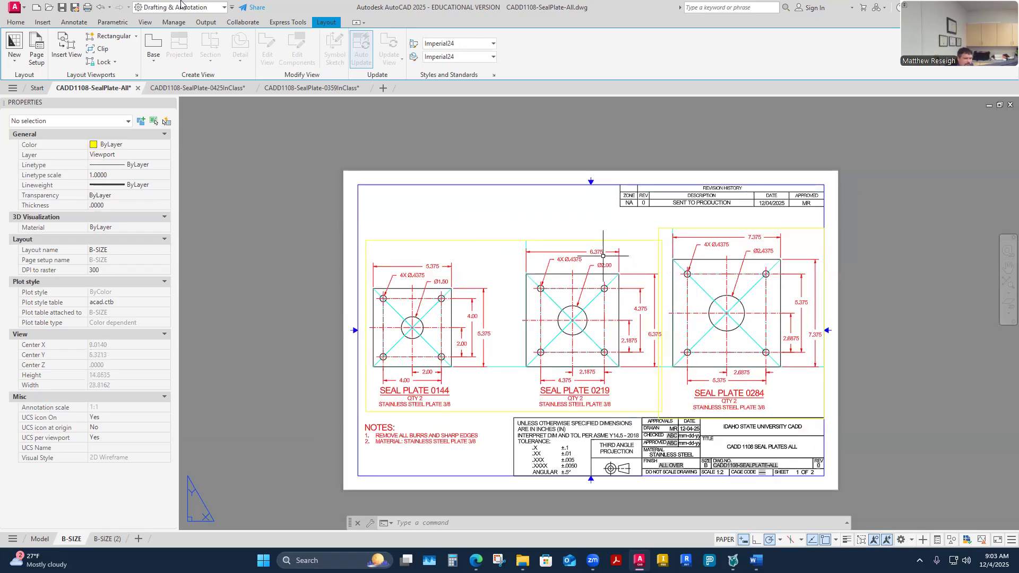
left_click(16, 22)
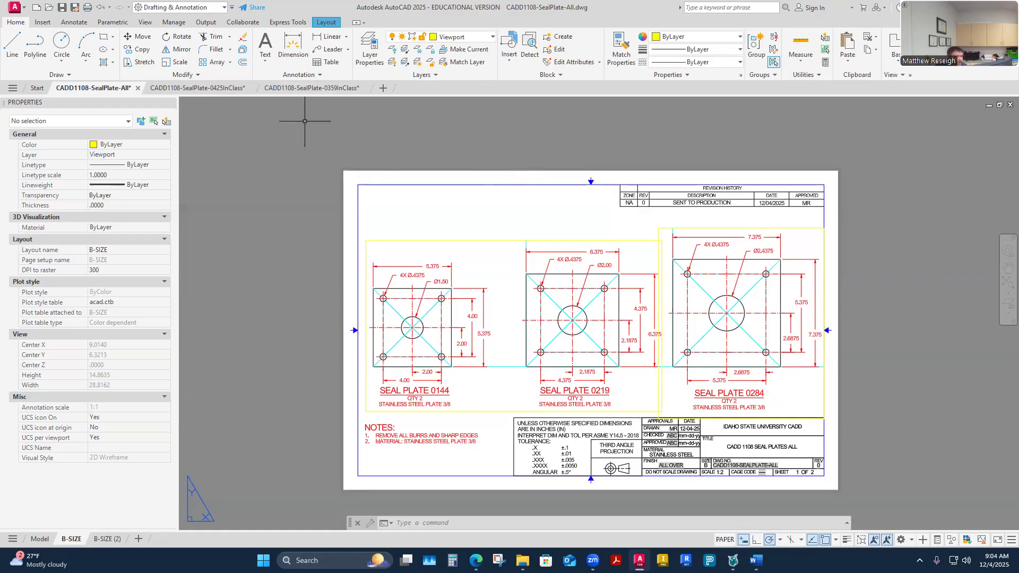
left_click(62, 7)
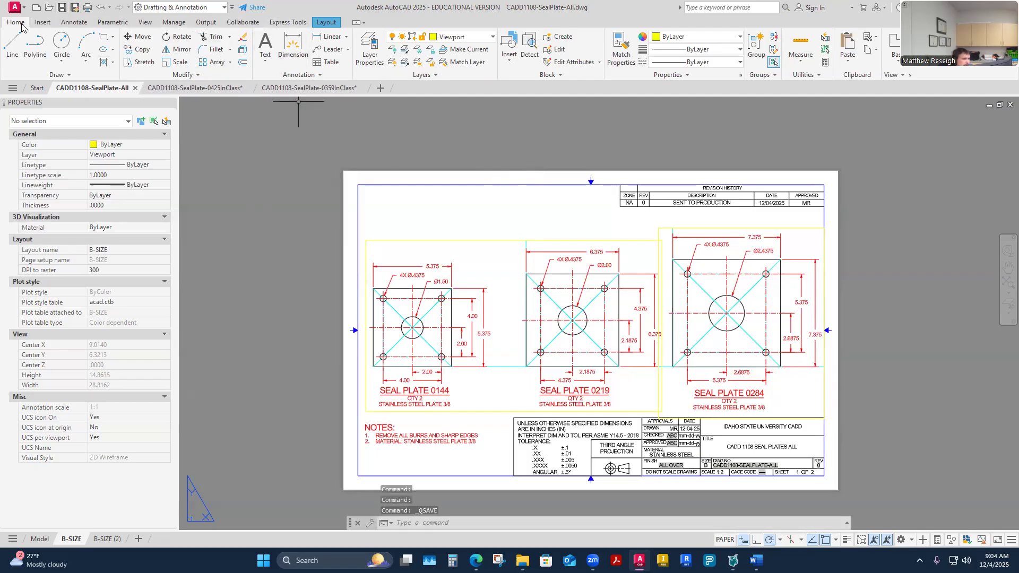
- Turn off the Construction layer and check its state inside the Seal Plate 0284 viewport
left_click(492, 37)
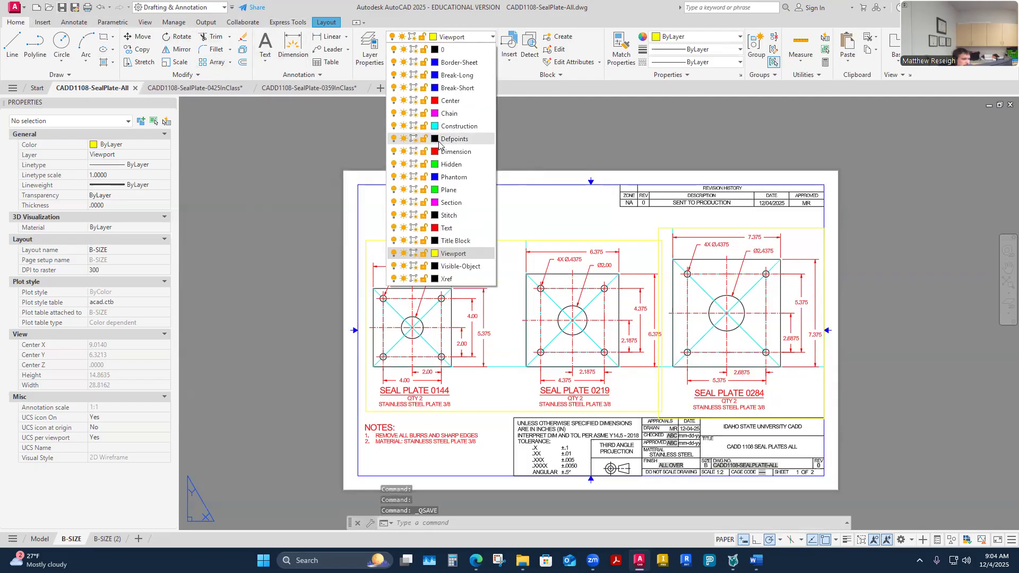
left_click(395, 130)
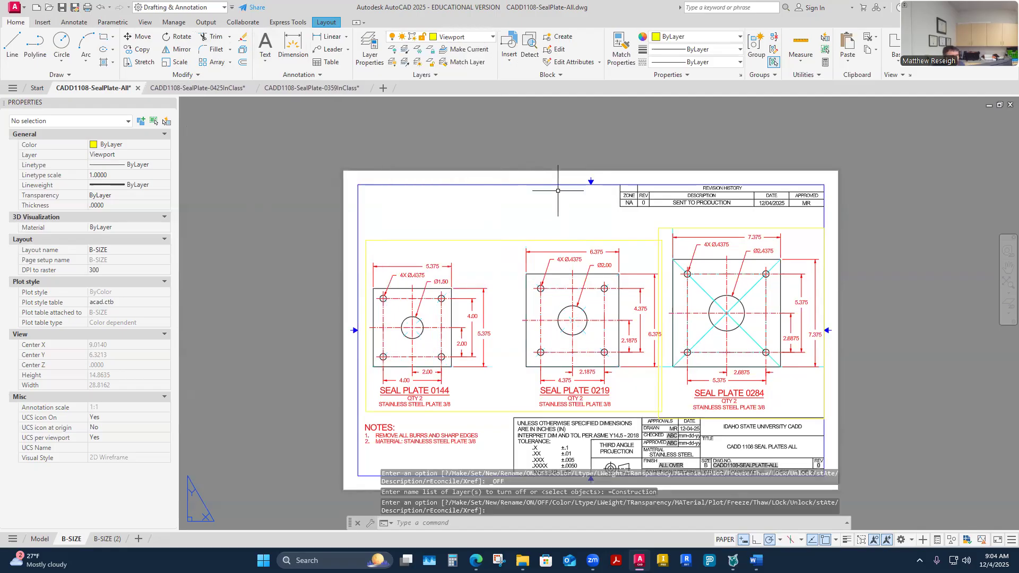
double_click(794, 237)
left_click(492, 37)
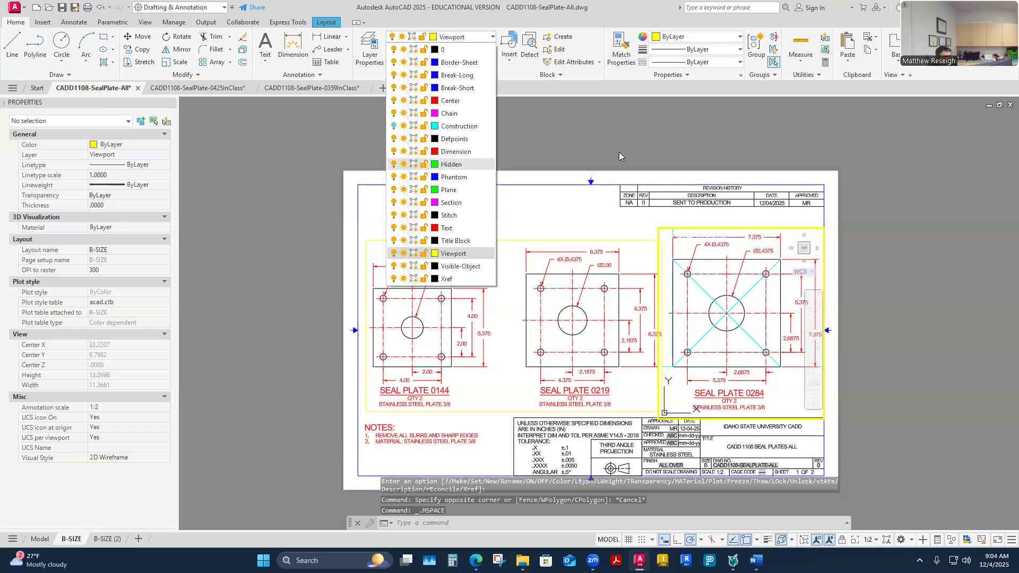
key("Escape")
key("Escape")
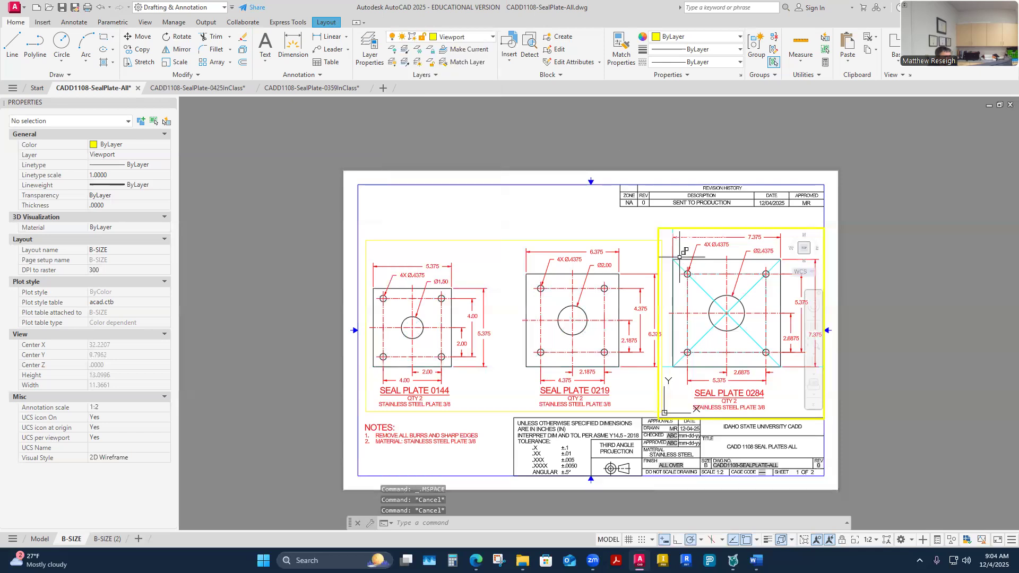
- Refresh the display by switching from the Seal Plate 0284 viewport to model space and back through the B-SIZE and B-SIZE (2) layouts
double_click(605, 225)
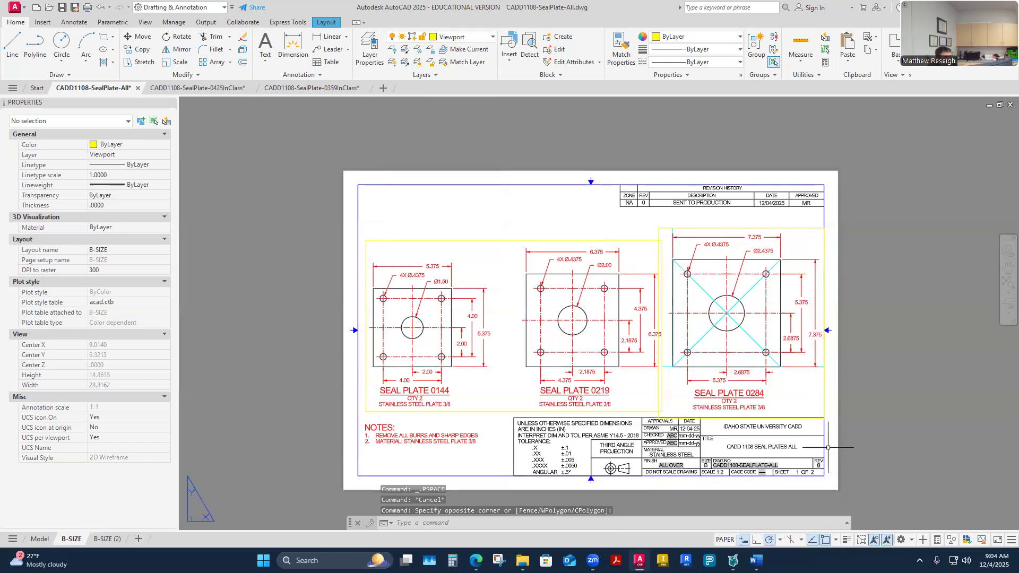
double_click(797, 250)
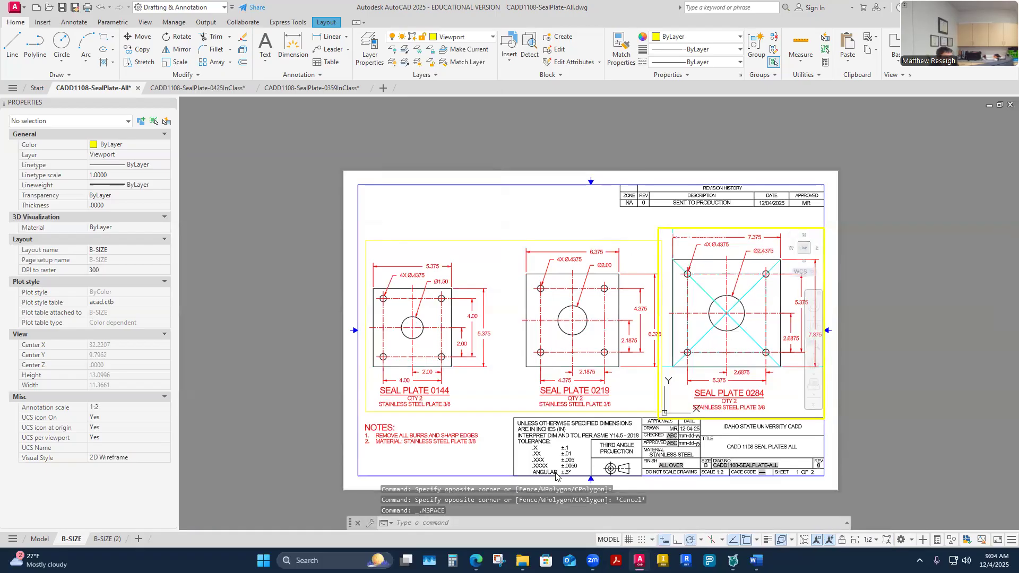
left_click(39, 539)
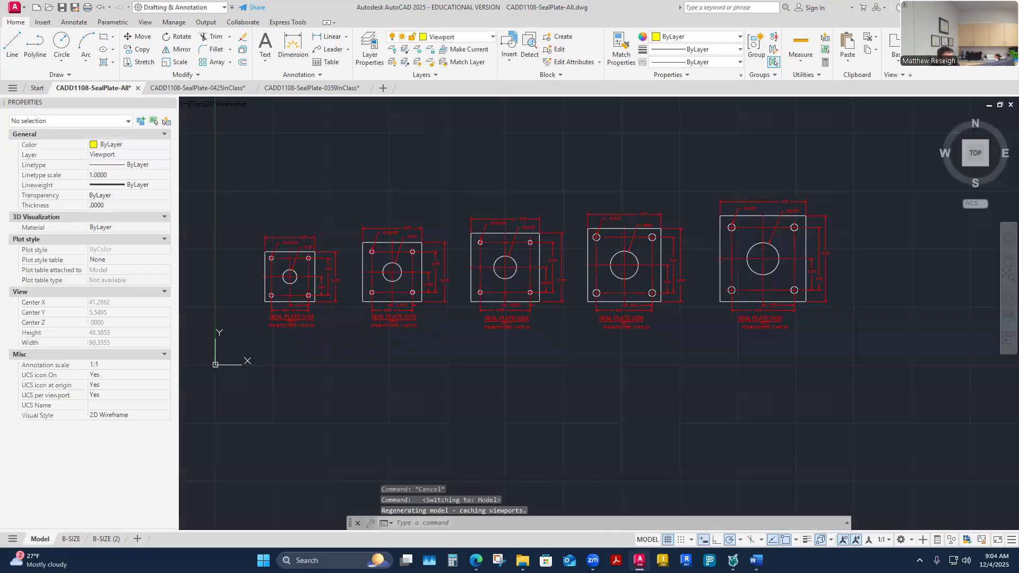
left_click(72, 539)
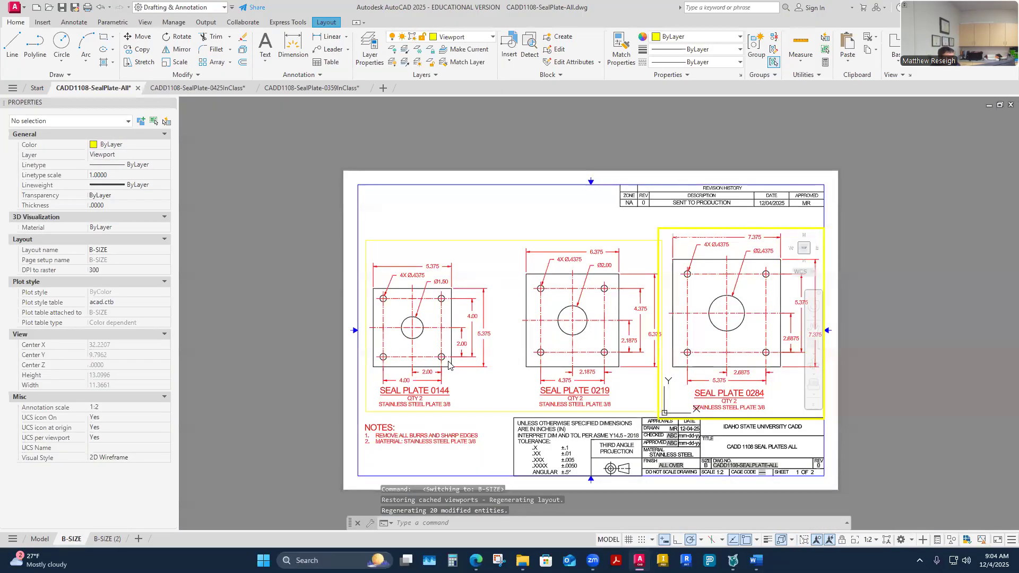
left_click(107, 539)
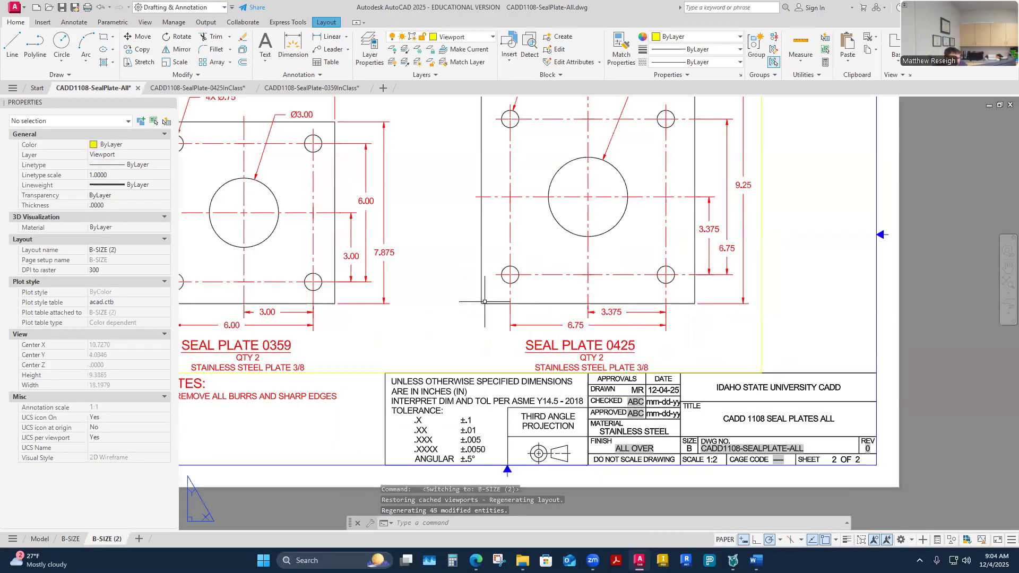
left_click(800, 322)
scroll(801, 322, "down", 3)
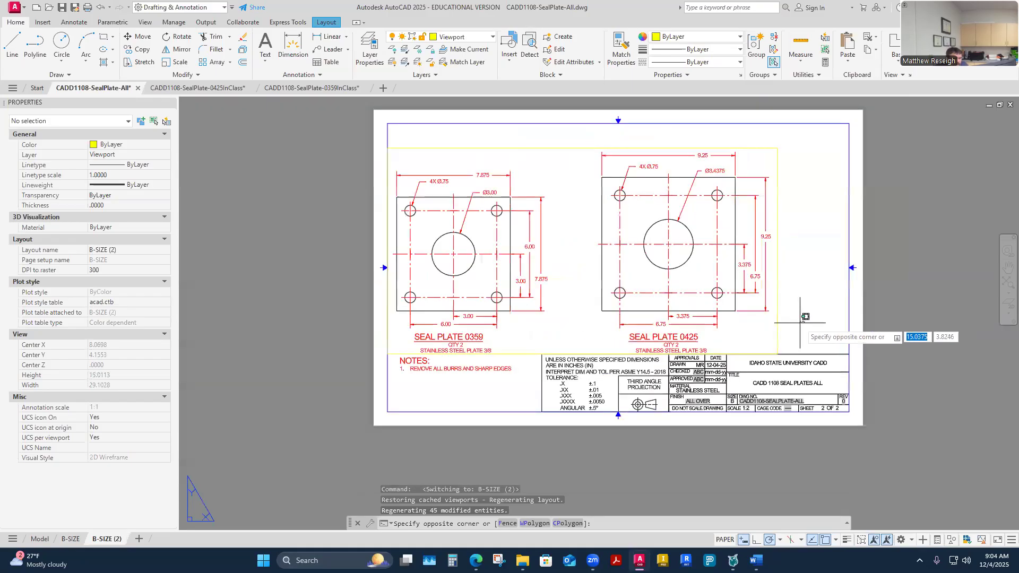
left_click(888, 540)
left_click(878, 541)
left_click(887, 541)
left_click(877, 540)
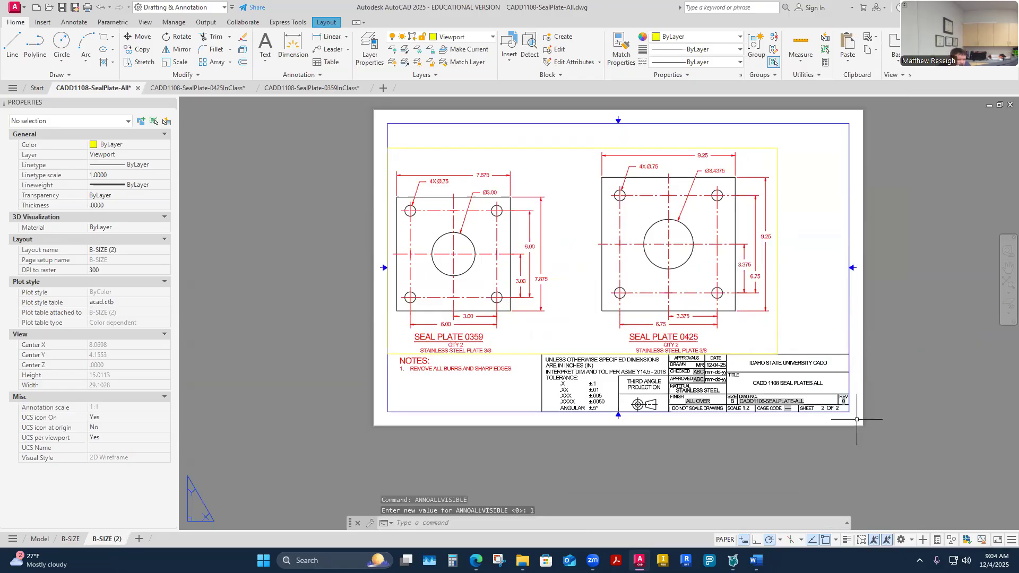
- Lock the viewport showing Seal Plates 0359 and 0425 on the B-SIZE (2) layout and return to paper space
double_click(736, 318)
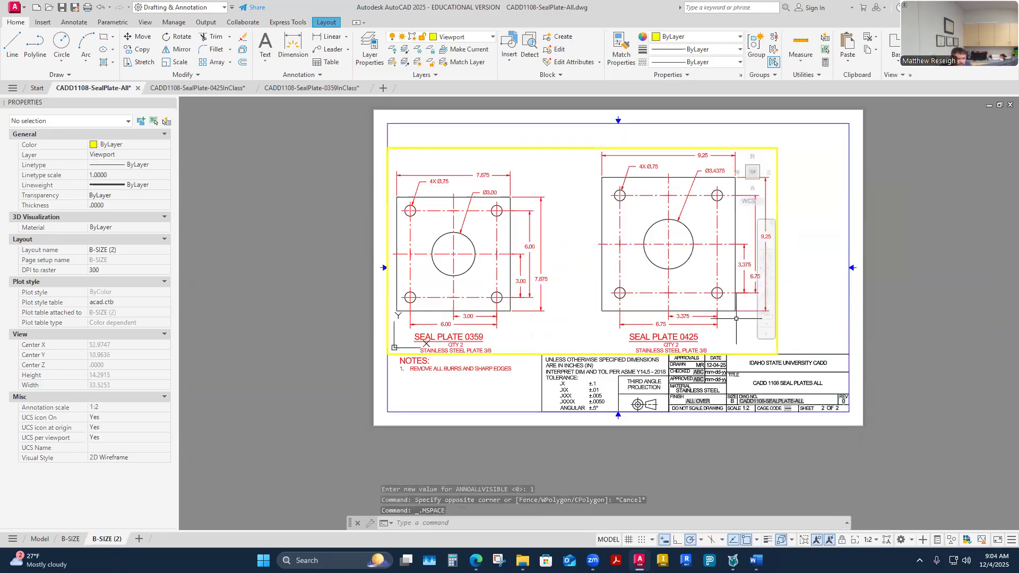
left_click(843, 539)
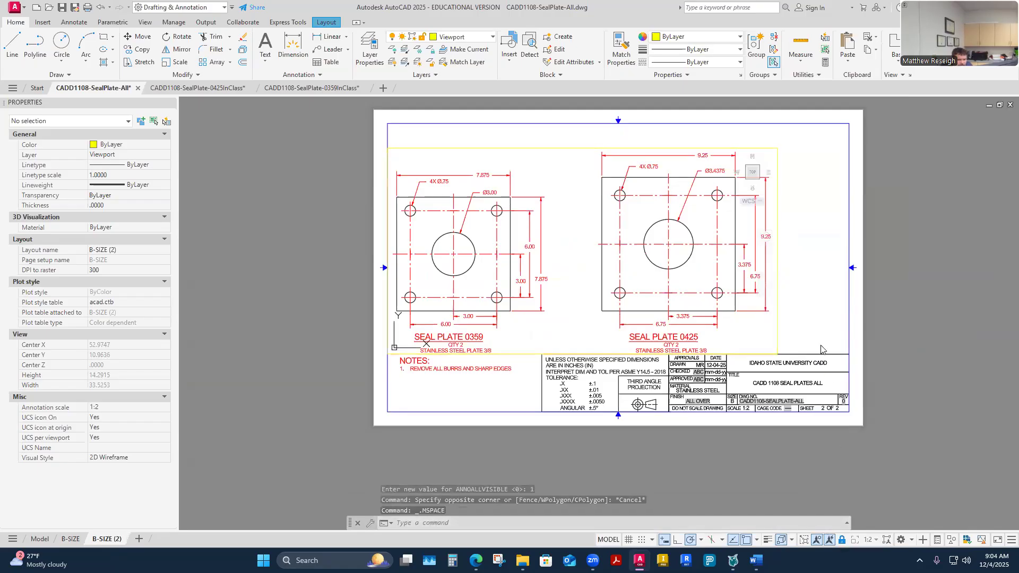
double_click(806, 335)
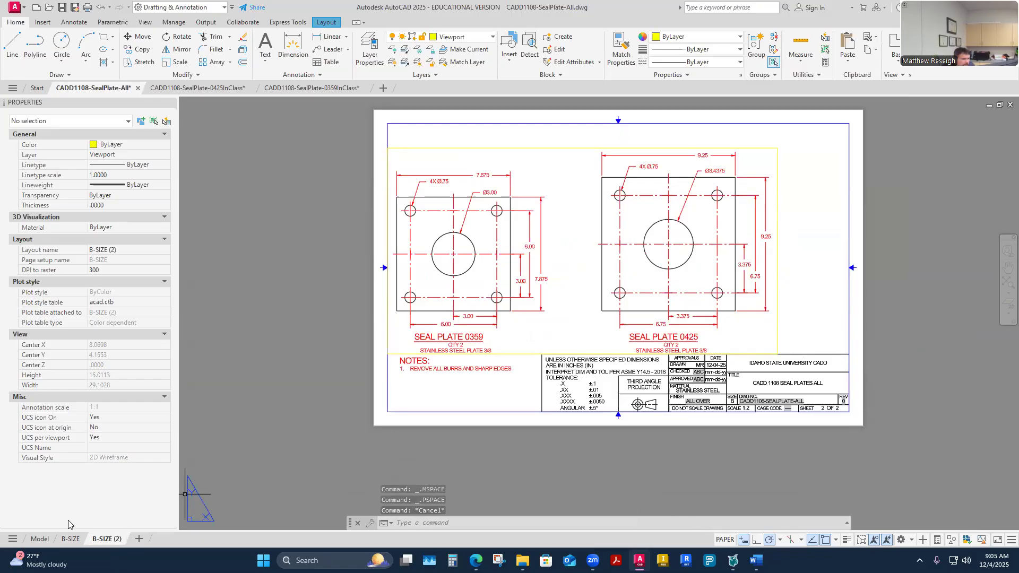
- Preview the plot of the B-SIZE layout using DWG To PDF.pc3 and exit without plotting
left_click(66, 539)
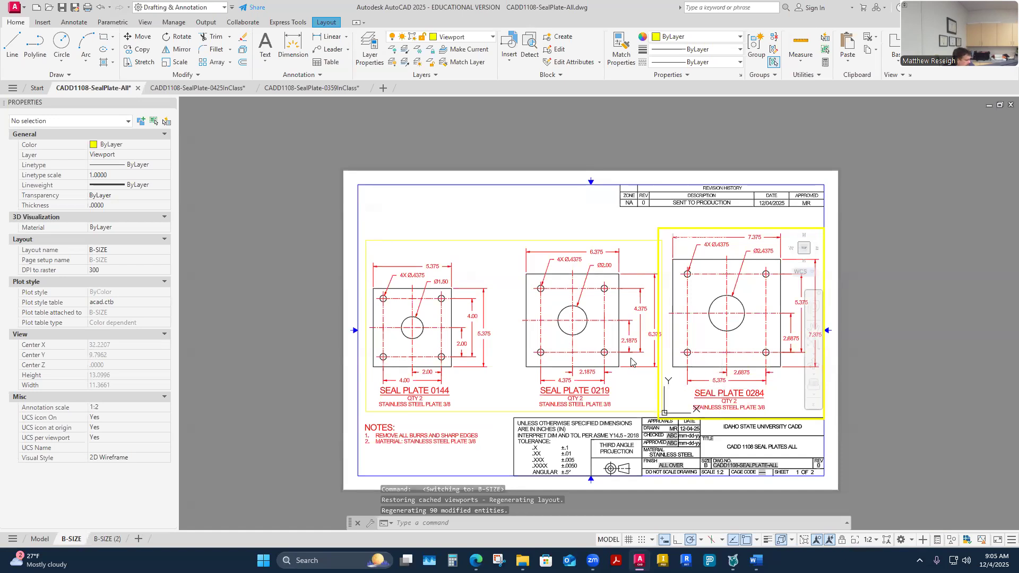
key("ctrl+p")
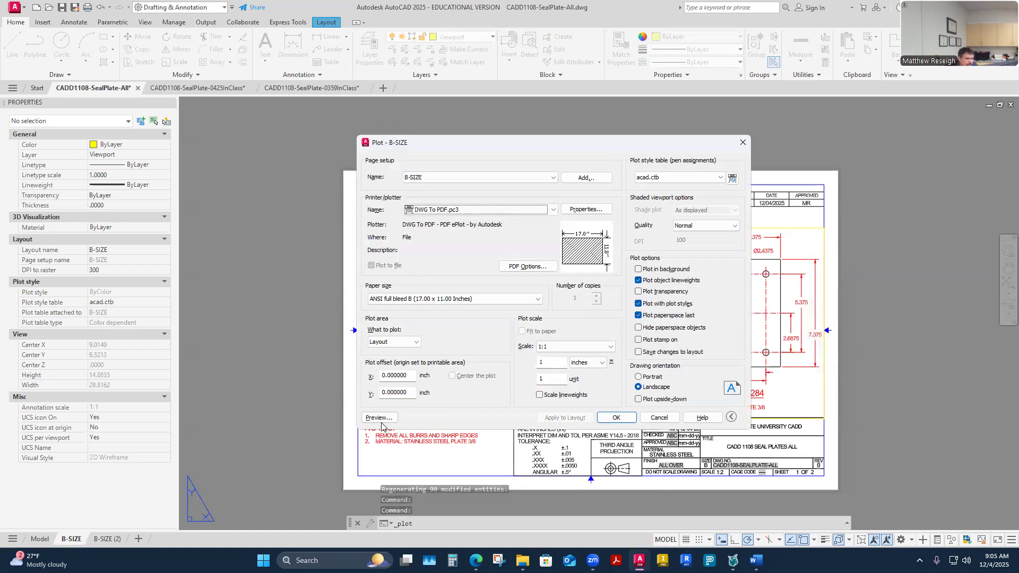
left_click(380, 422)
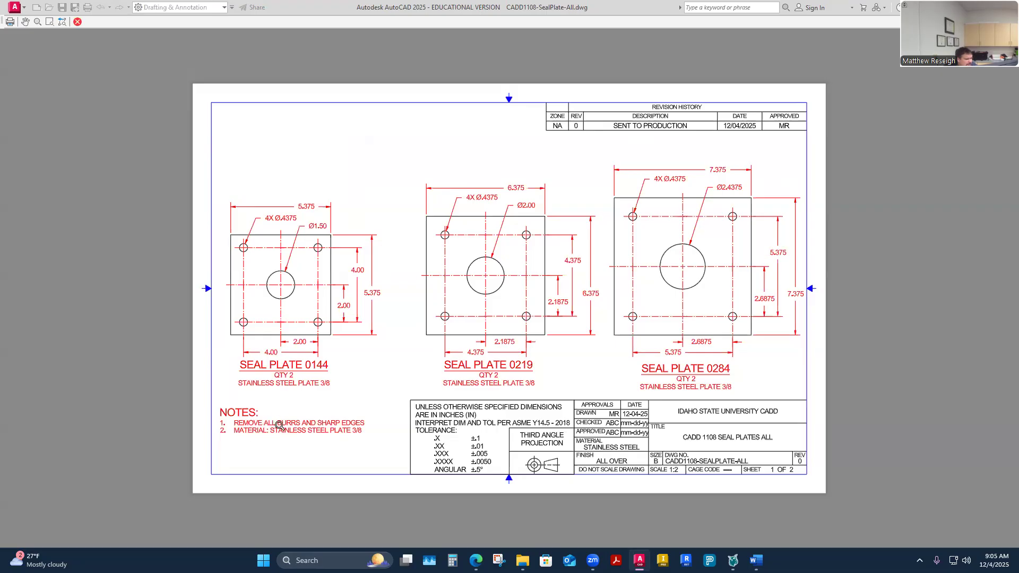
left_click(77, 22)
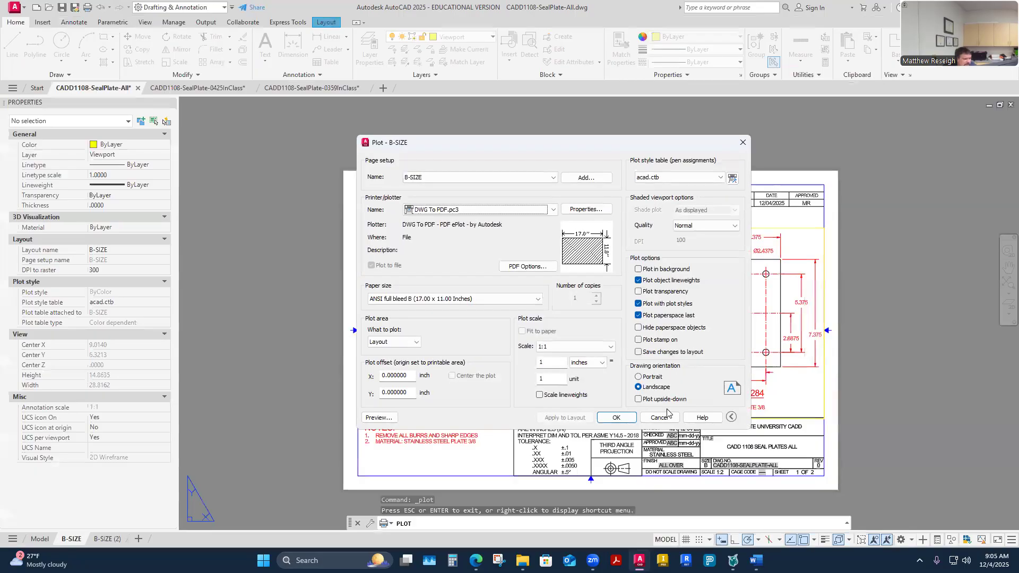
left_click(658, 417)
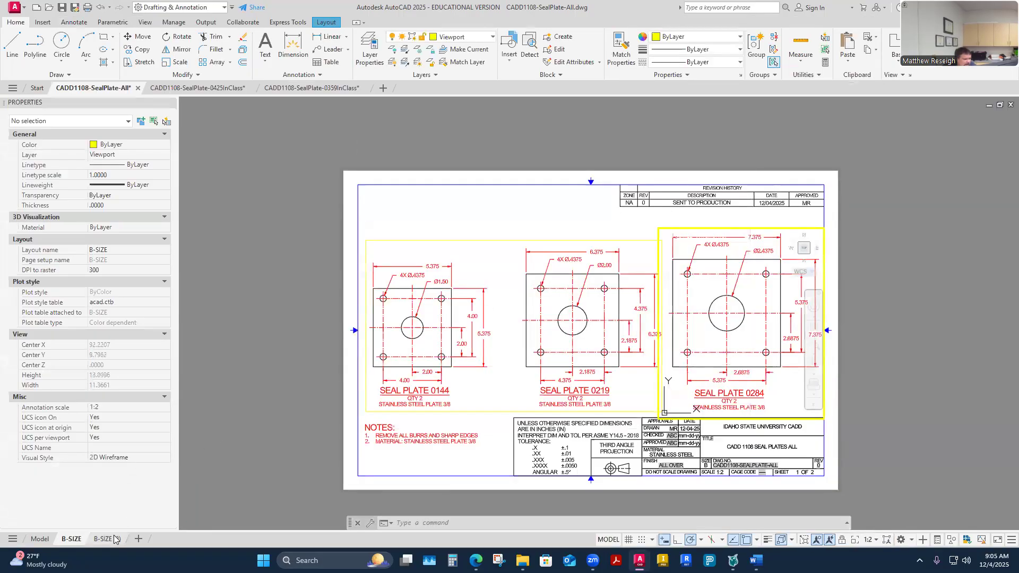
- Delete the NOTES text from the B-SIZE (2) layout, then save the drawing with the B-SIZE layout active
left_click(114, 539)
left_click(439, 370)
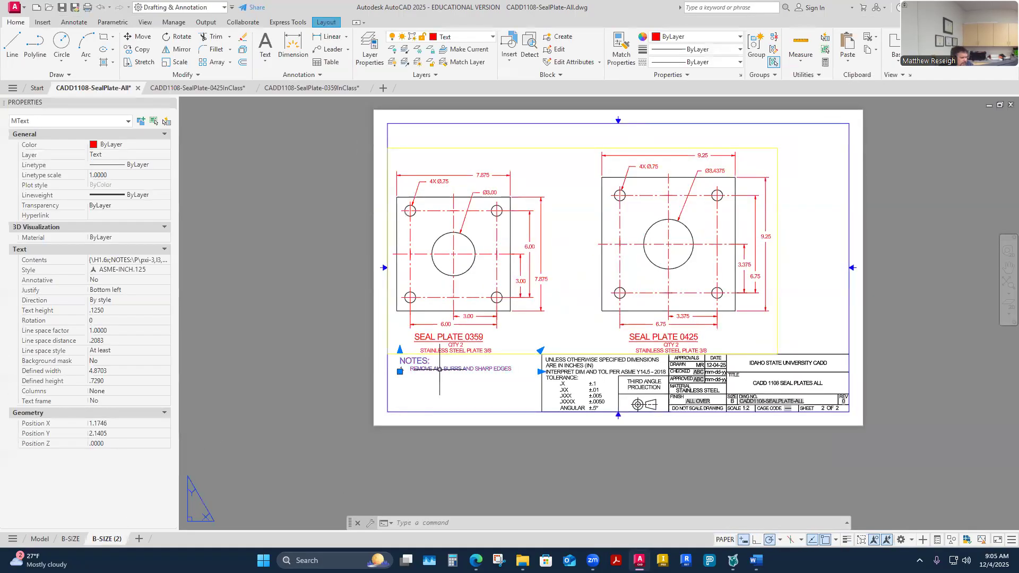
key("Delete")
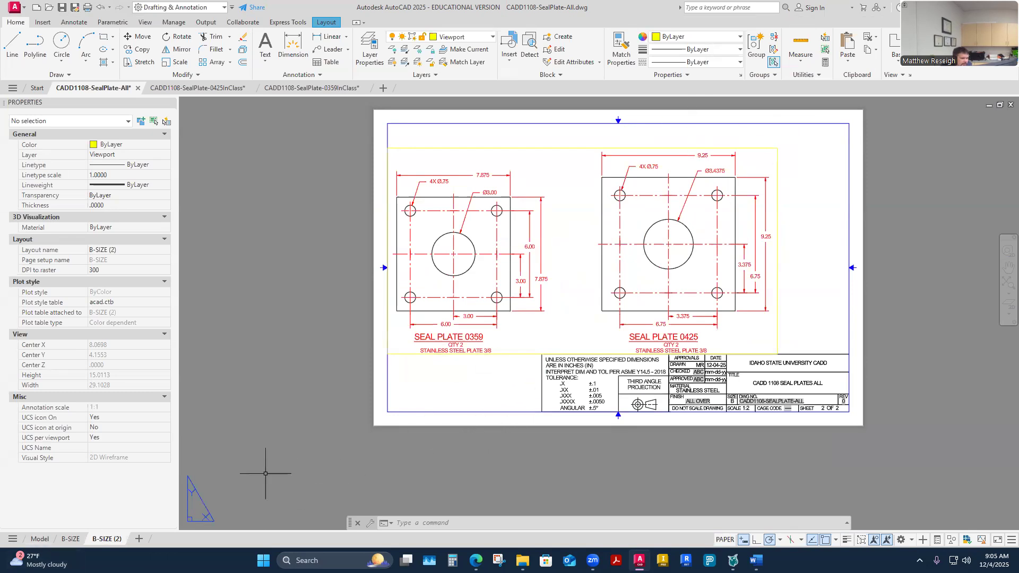
left_click(80, 540)
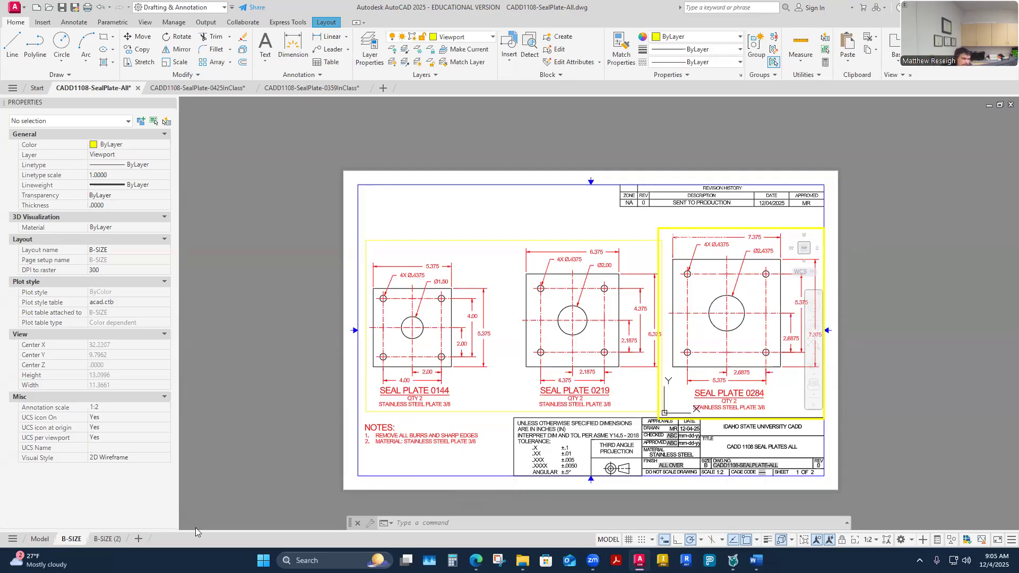
left_click(61, 7)
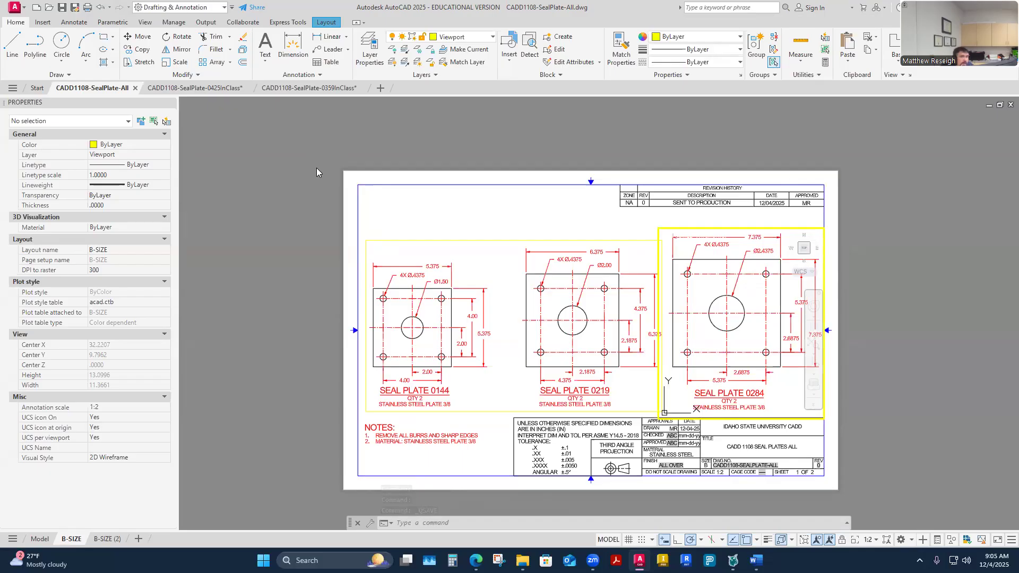
- Review the B-SIZE layout of the CADD1108-SealPlate-0425InClass drawing and return to CADD1108-SealPlate-All
left_click(192, 88)
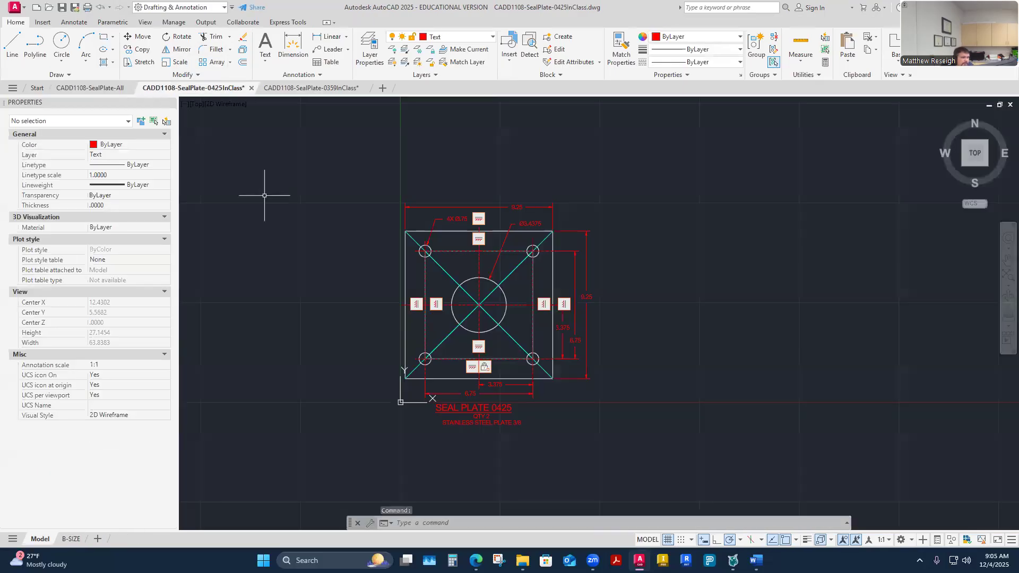
left_click(70, 539)
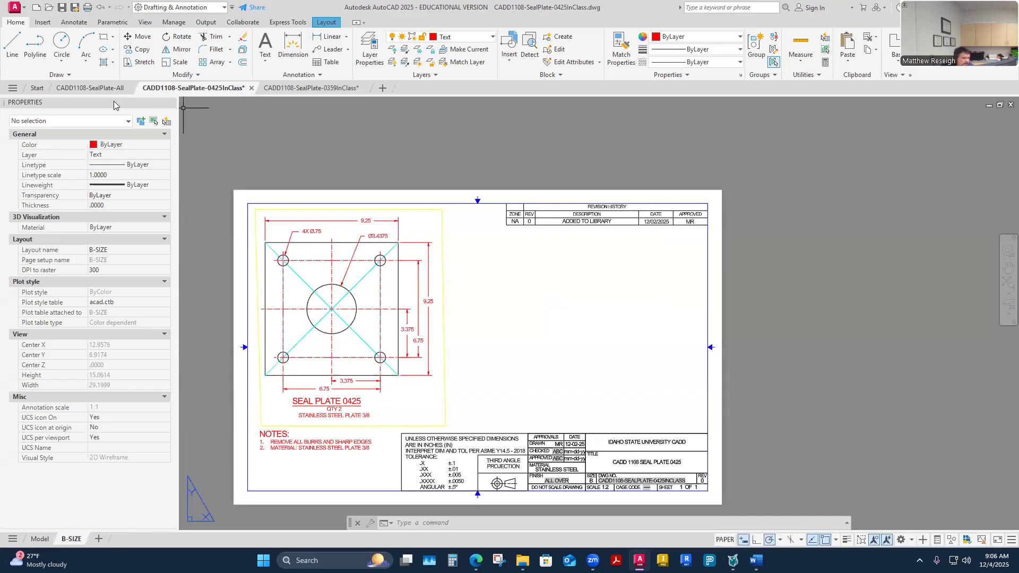
left_click(93, 88)
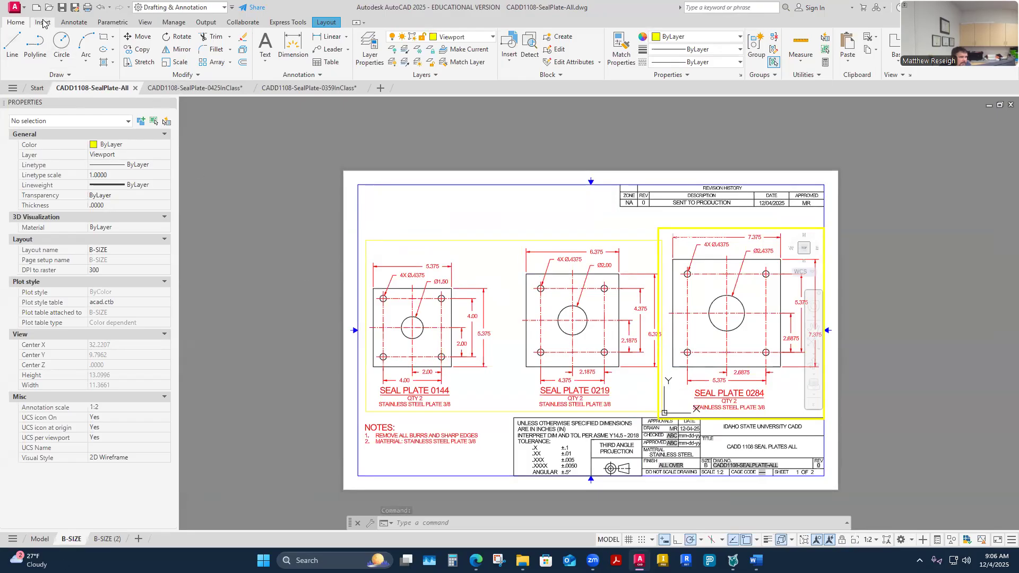
- Start a Batch Plot from the CADD1108-SealPlate-All drawing
left_click(24, 9)
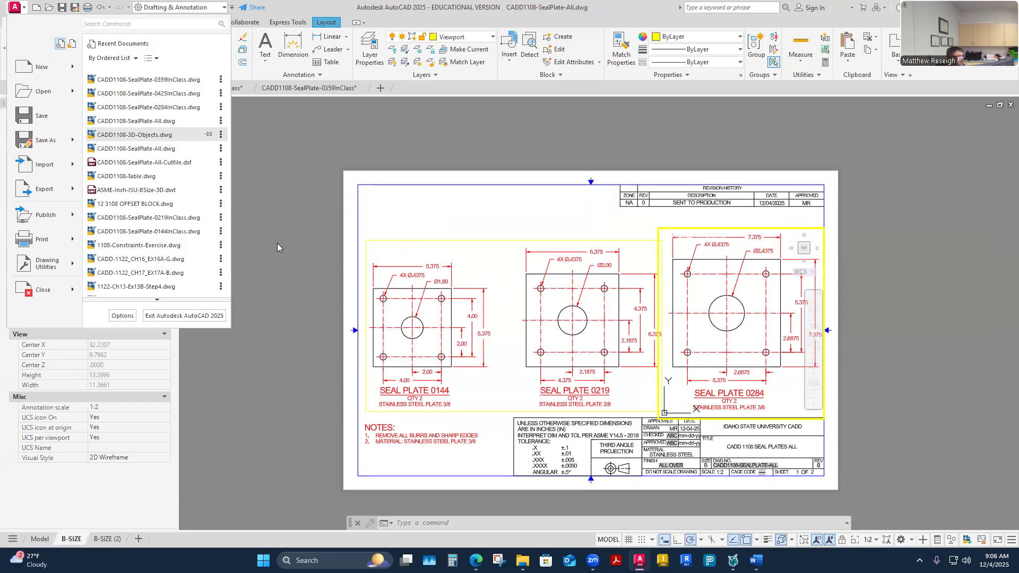
left_click(22, 9)
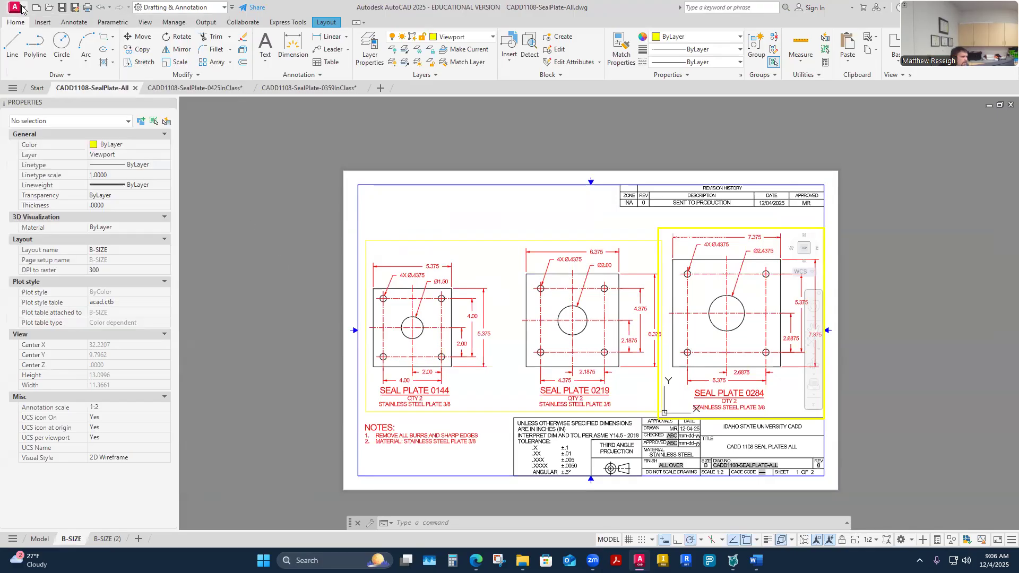
left_click(24, 9)
mouse_move(58, 245)
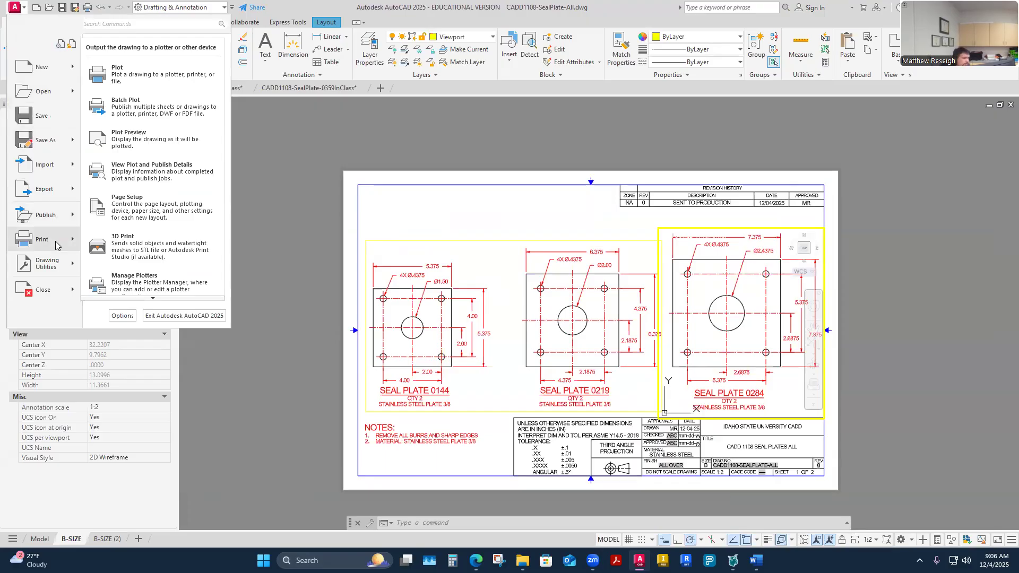
left_click(126, 106)
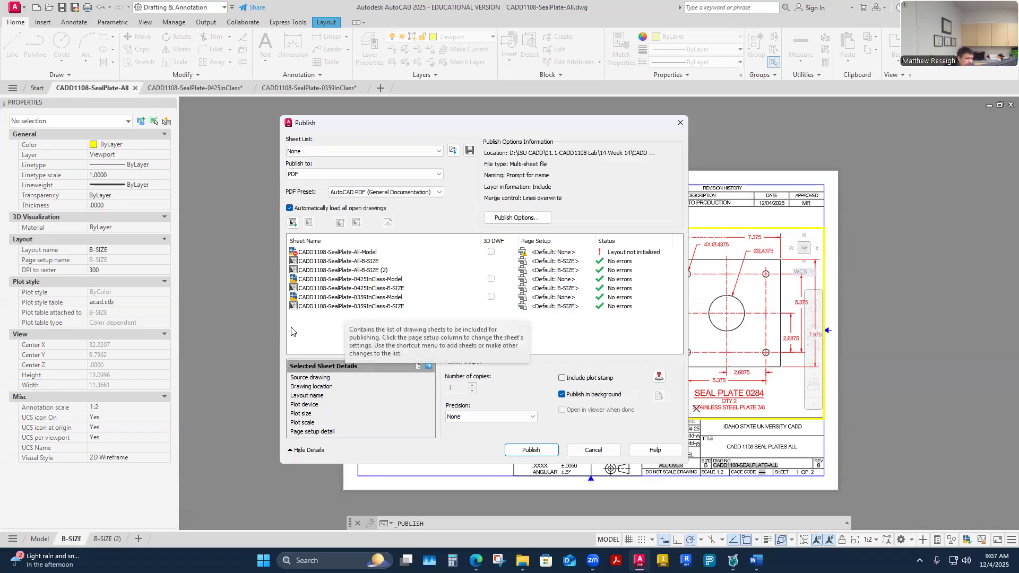
- Add the CADD1108-Table drawing from the CADD 1108 Table folder in 14-Week 14 to the publish sheet list
left_click(293, 224)
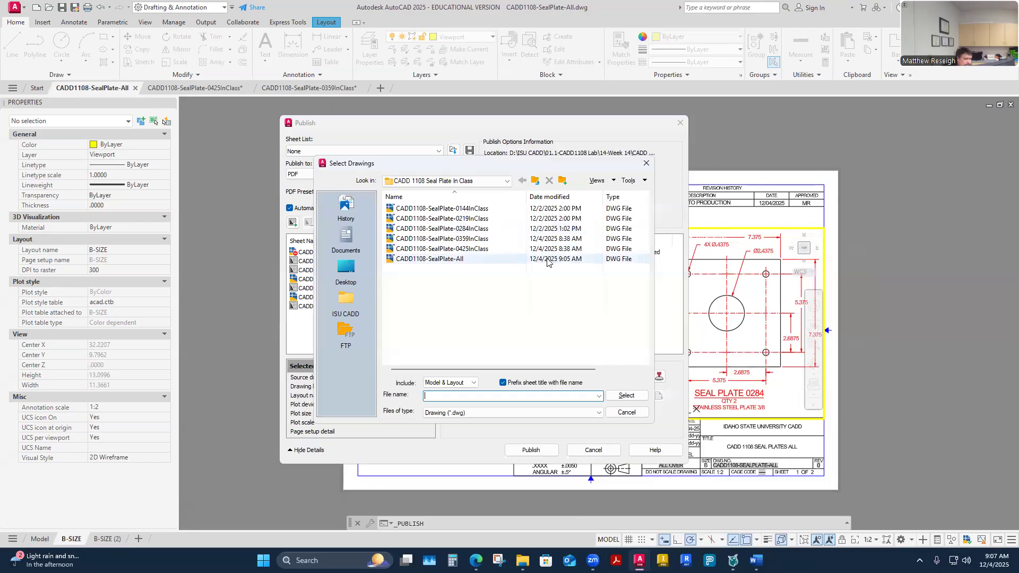
left_click(506, 182)
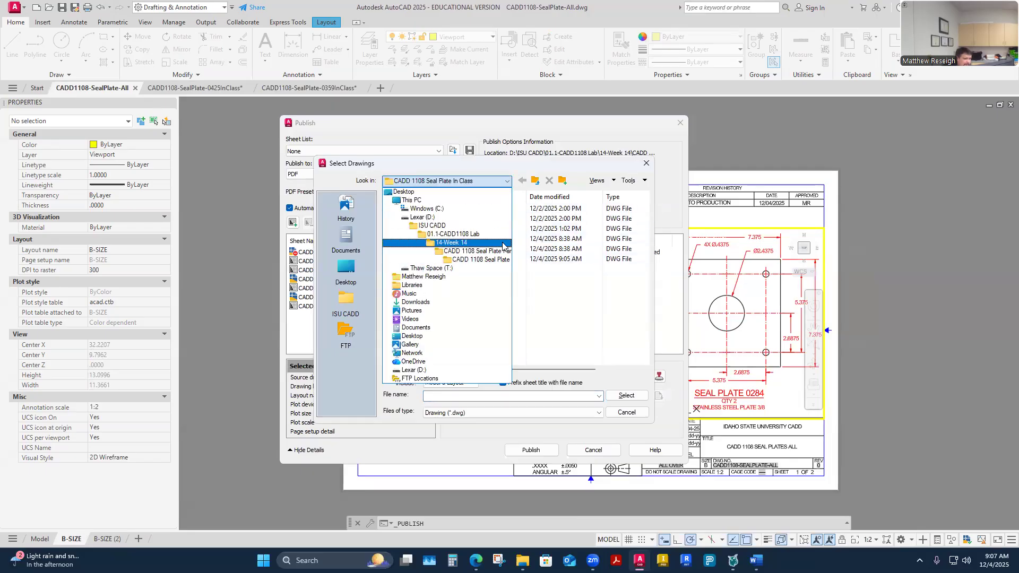
left_click(458, 243)
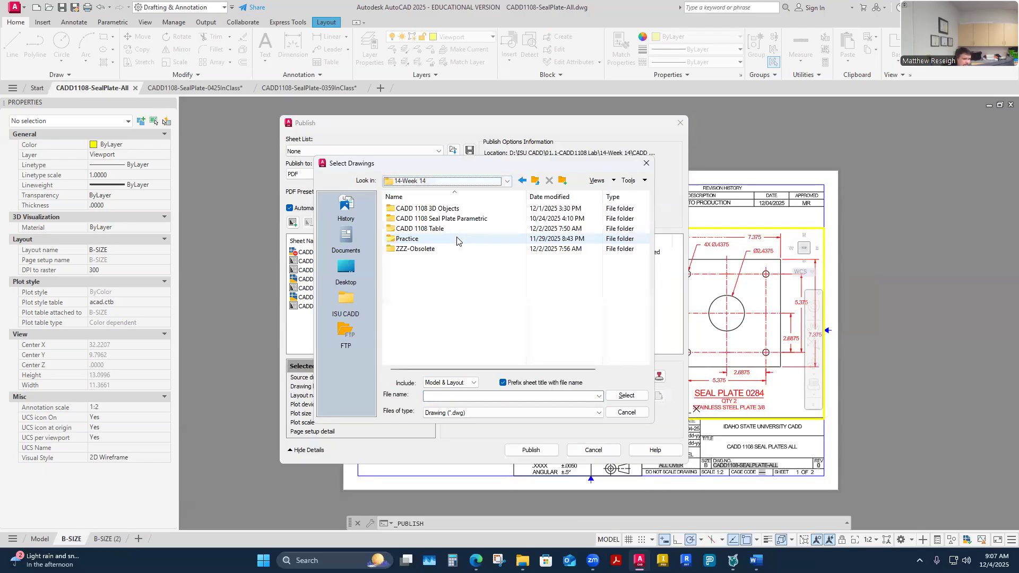
double_click(425, 231)
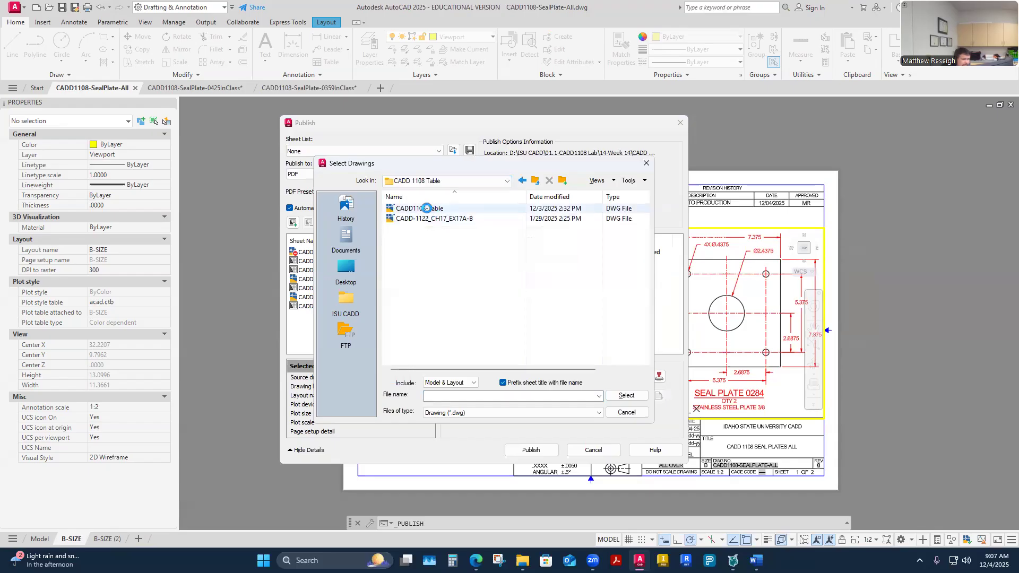
left_click(433, 208)
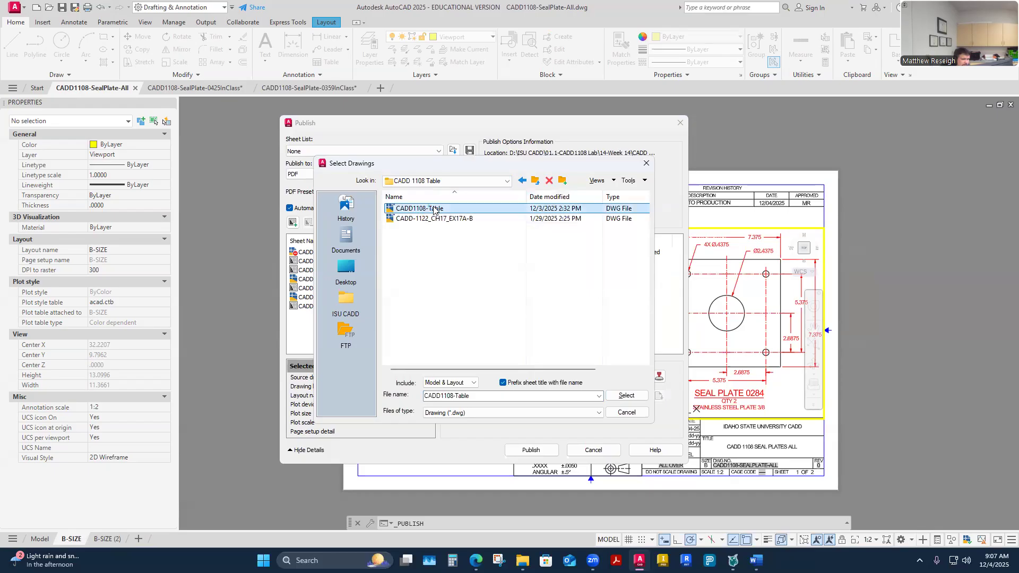
left_click(619, 398)
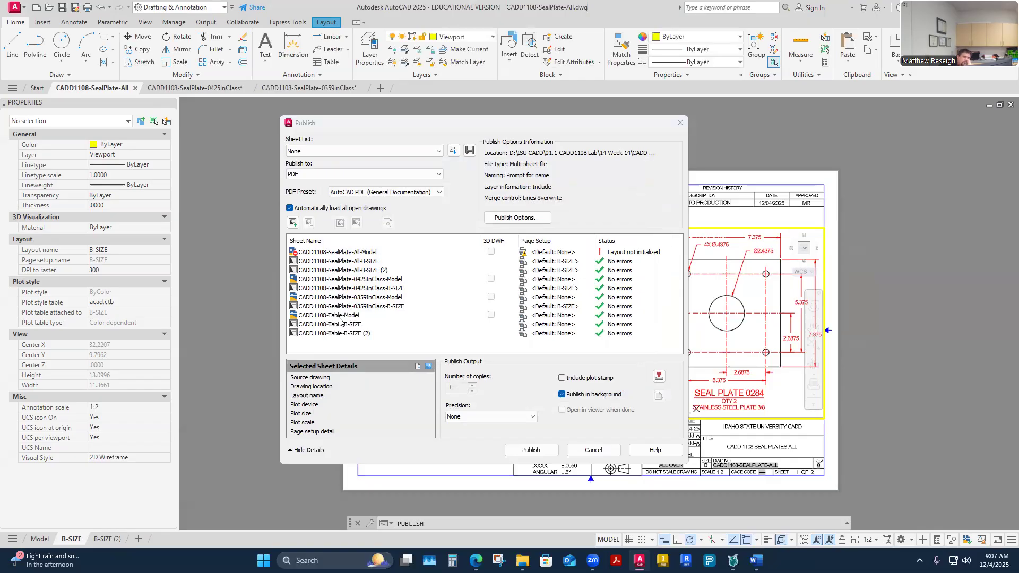
left_click(292, 222)
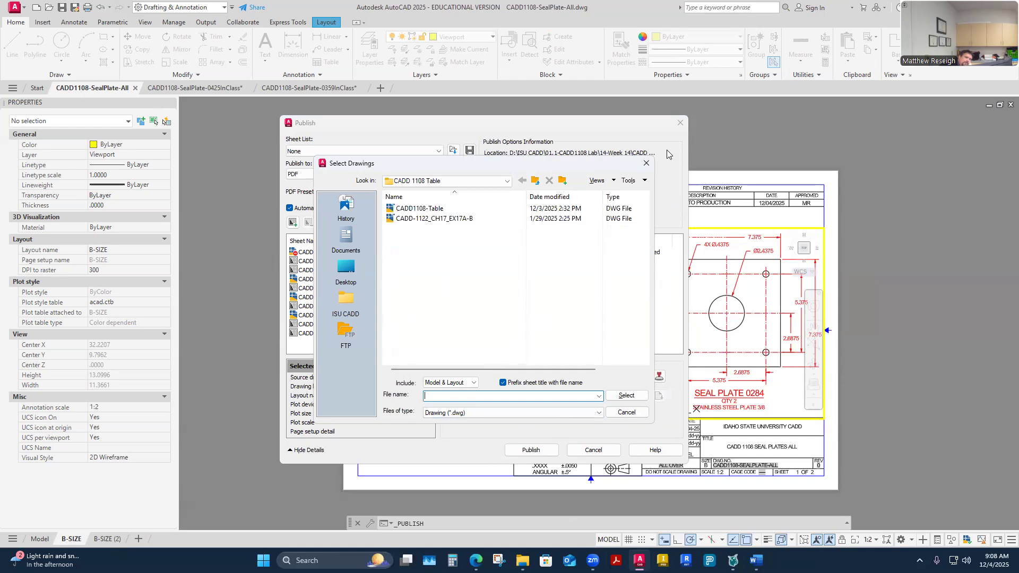
left_click(646, 166)
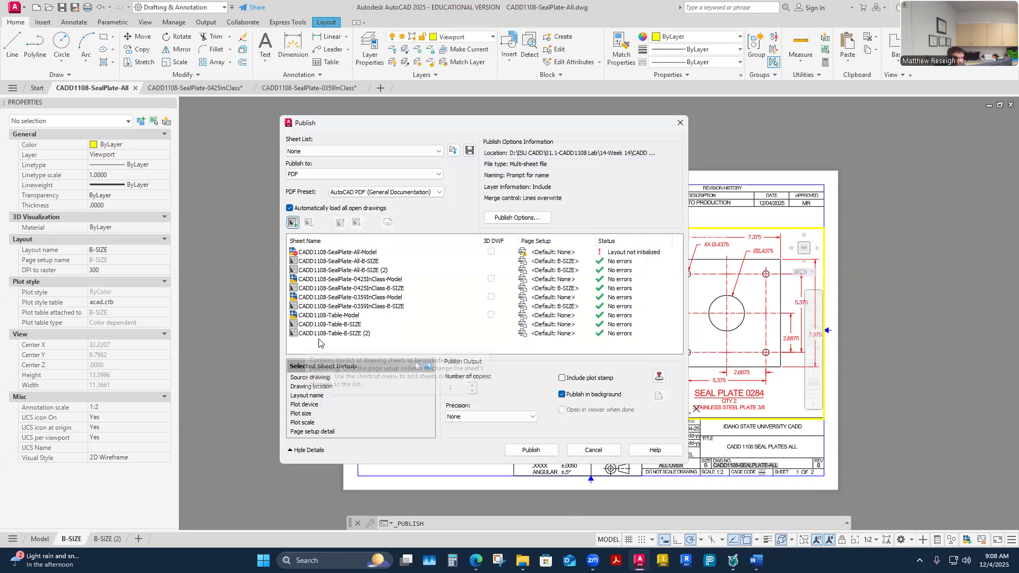
- Remove the CADD1108-Table Model, B-SIZE and B-SIZE (2) sheets from the publish list
left_click(314, 317)
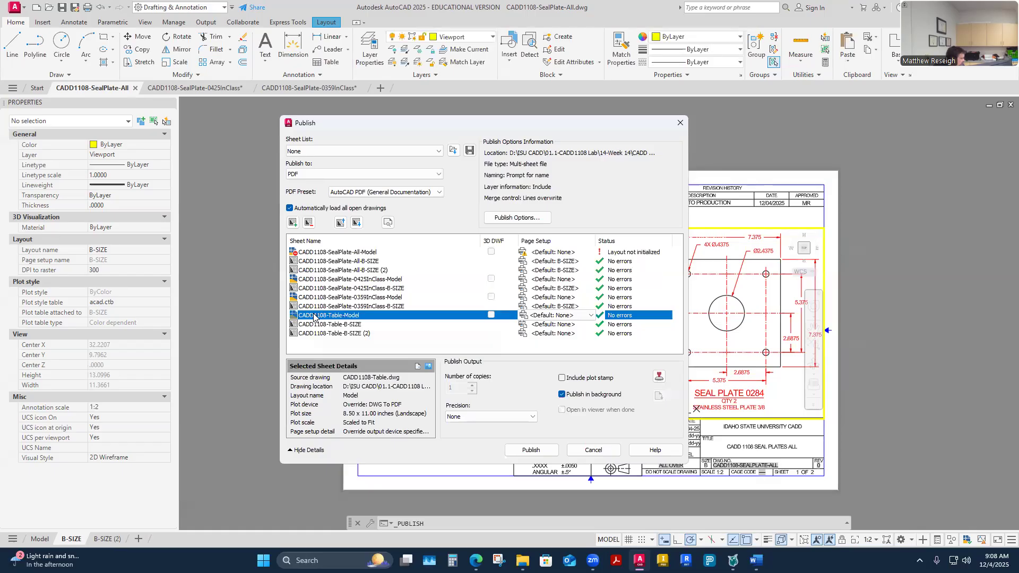
key("Delete")
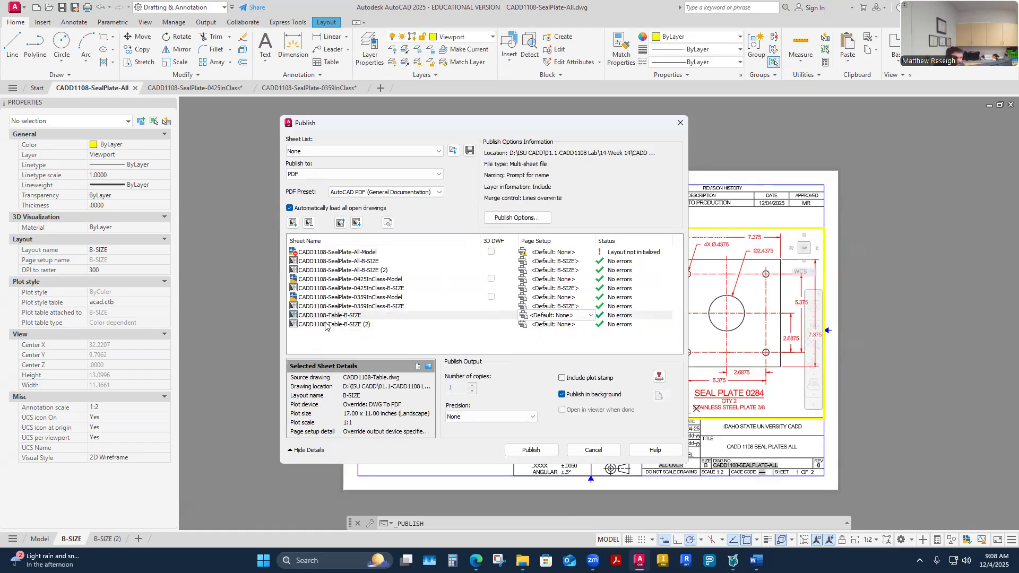
left_click(322, 317)
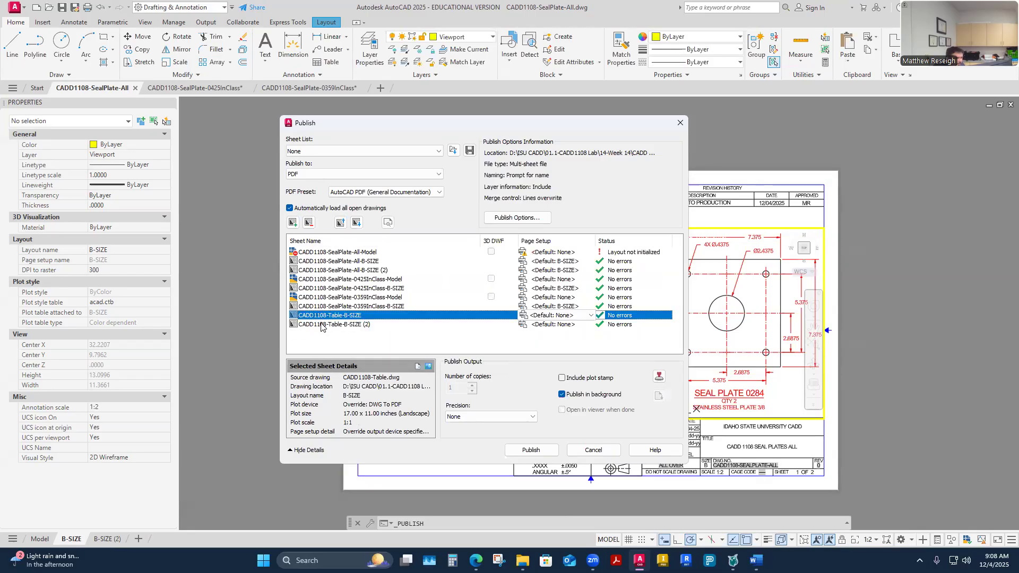
left_click(321, 325, "shift")
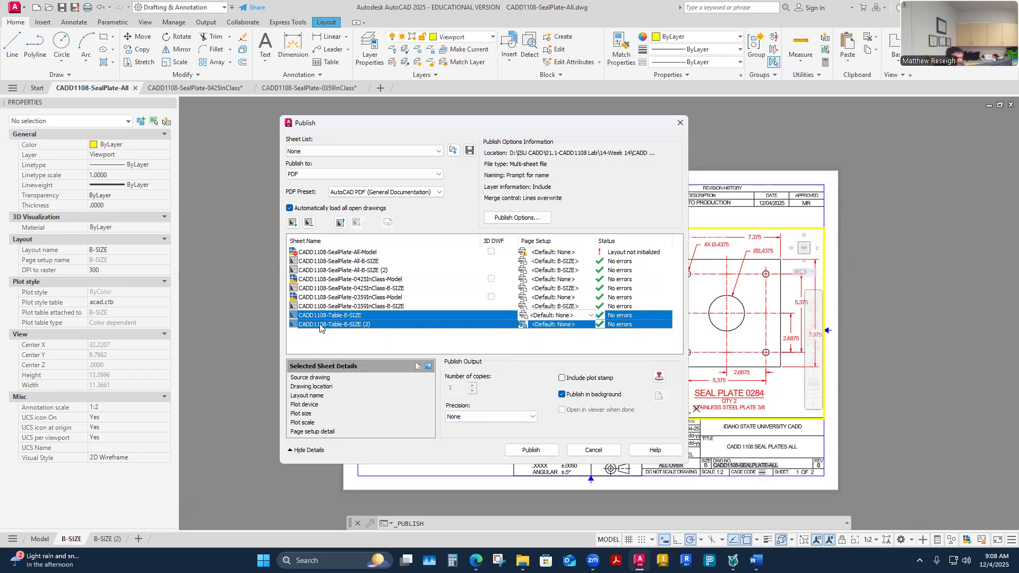
left_click(309, 222)
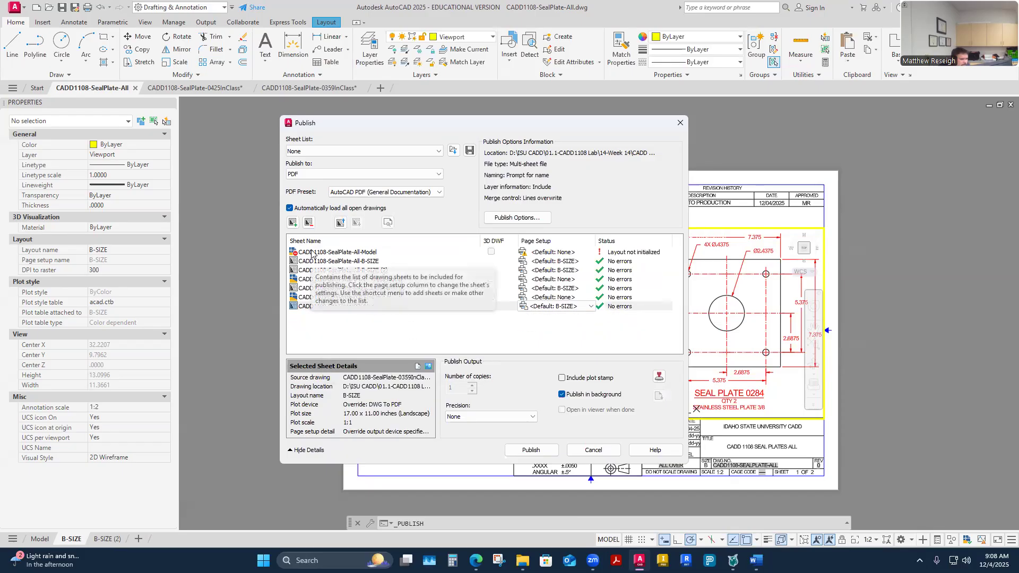
- Remove the SealPlate-All Model sheet and all 0425InClass and 0359InClass sheets from the publish list
left_click(314, 253)
left_click(308, 222)
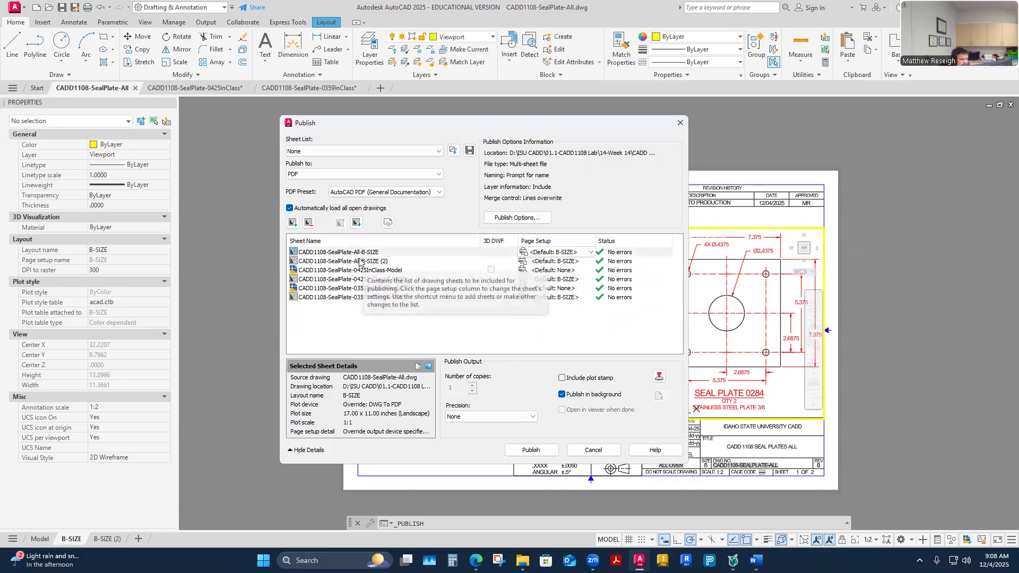
left_click(323, 272)
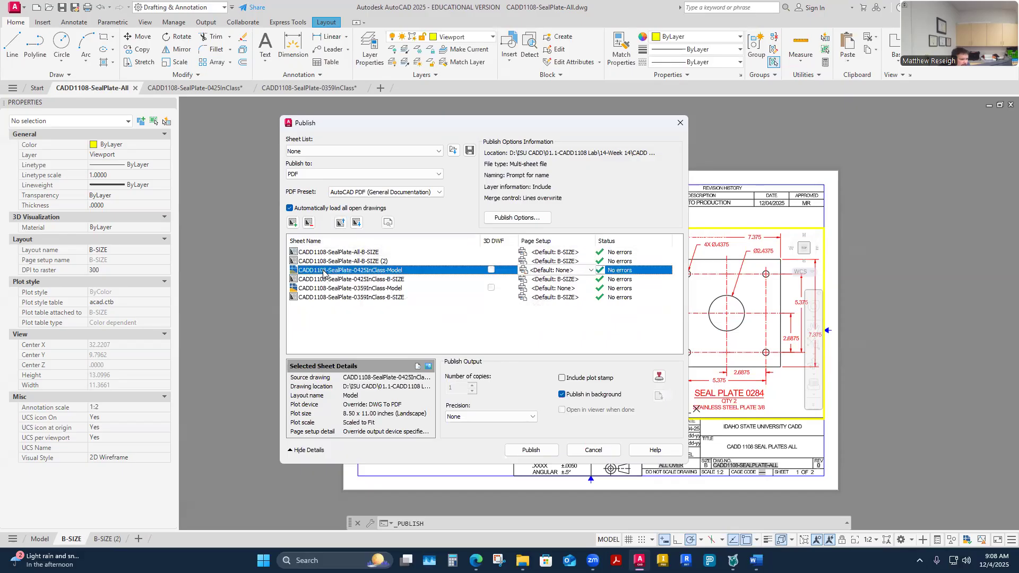
left_click(319, 300, "shift")
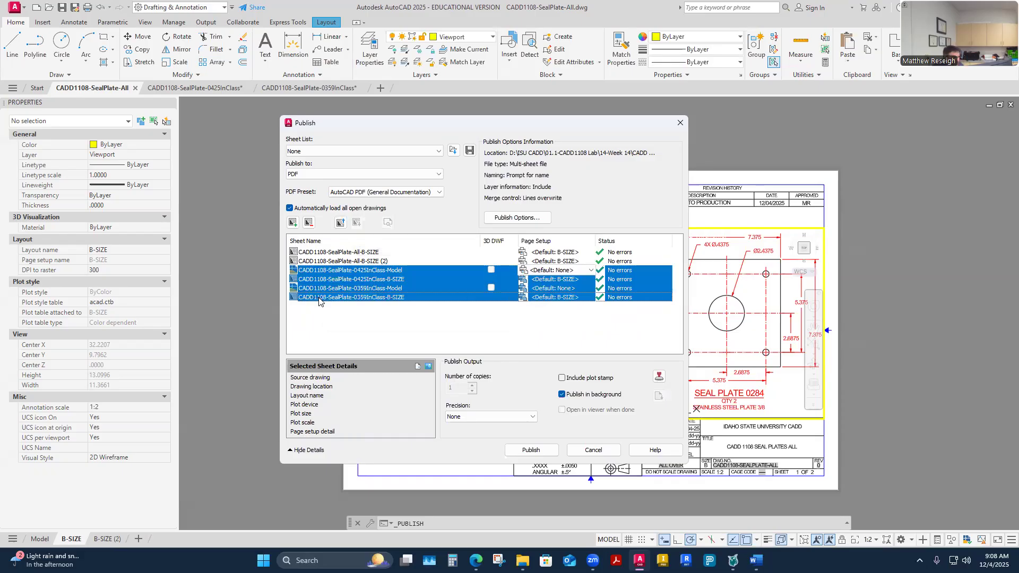
left_click(309, 225)
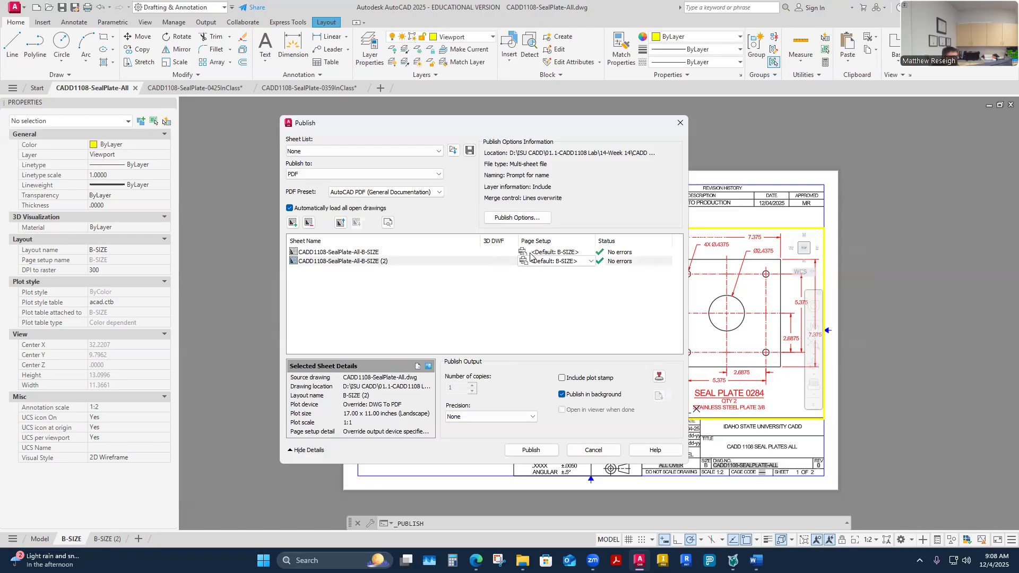
- Set the PDF publish location to the CADD 1108 Seal Plate In Class folder under CADD 1108 Seal Plate Parametric
left_click(512, 219)
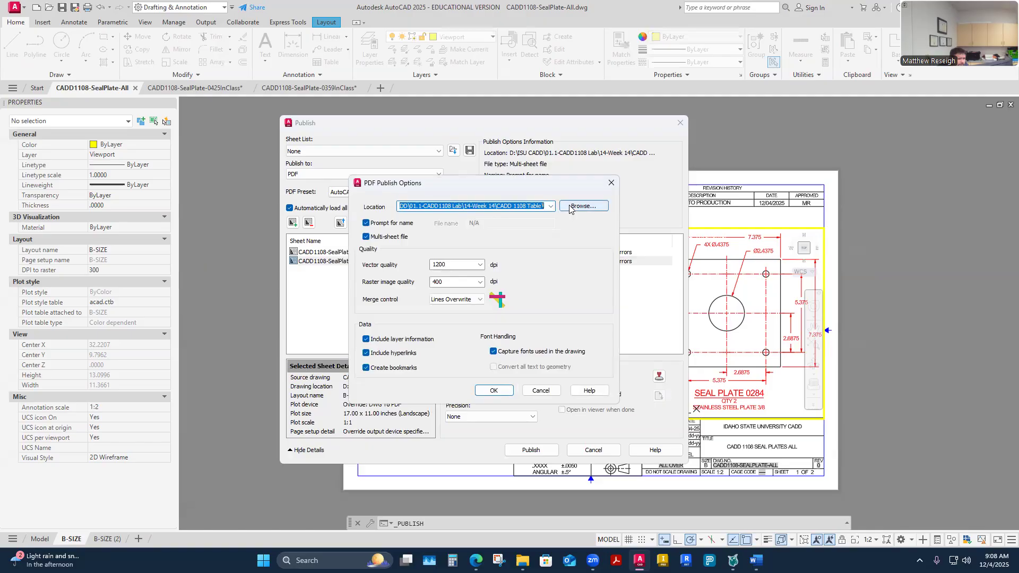
left_click(577, 209)
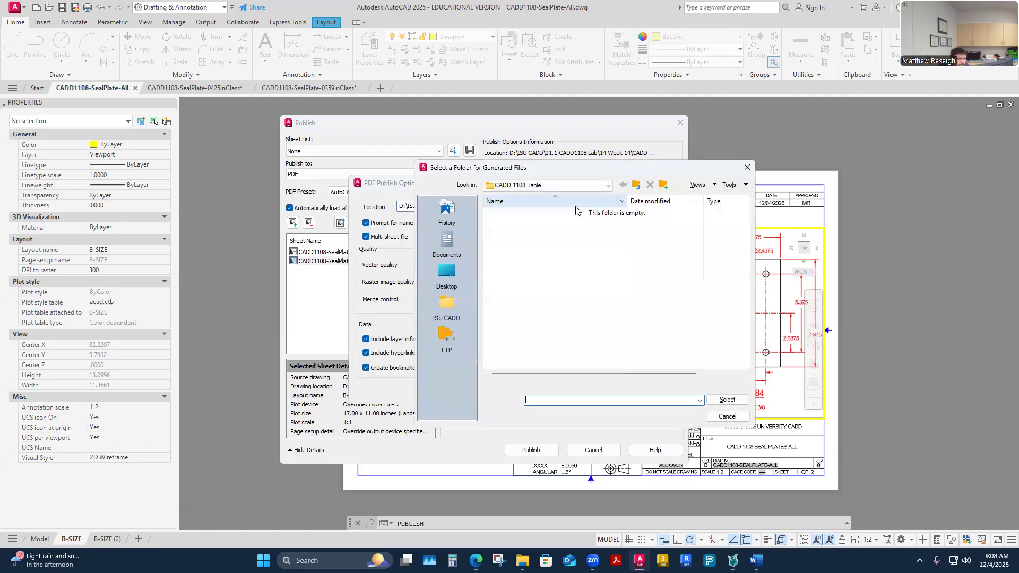
left_click(636, 185)
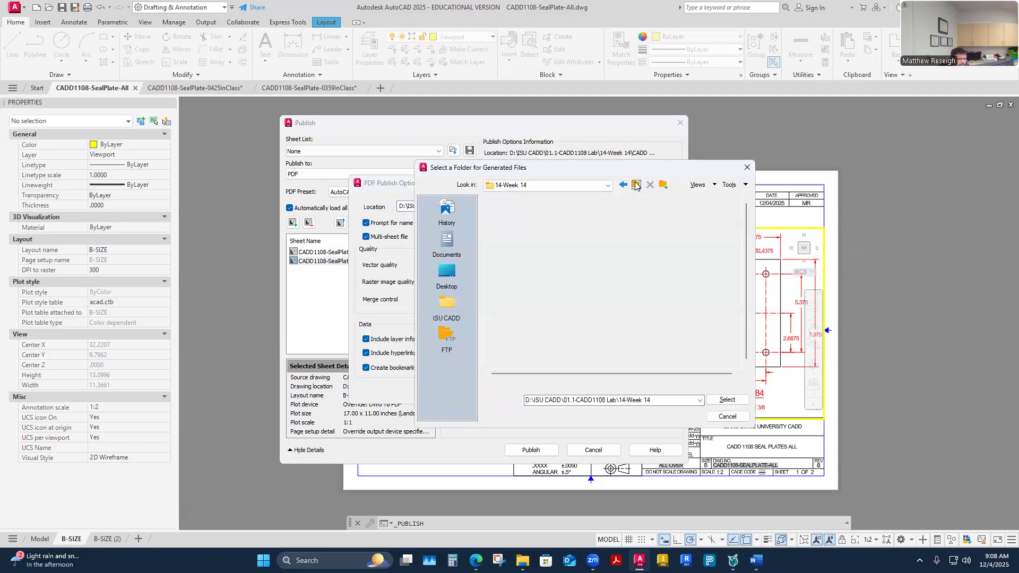
double_click(545, 224)
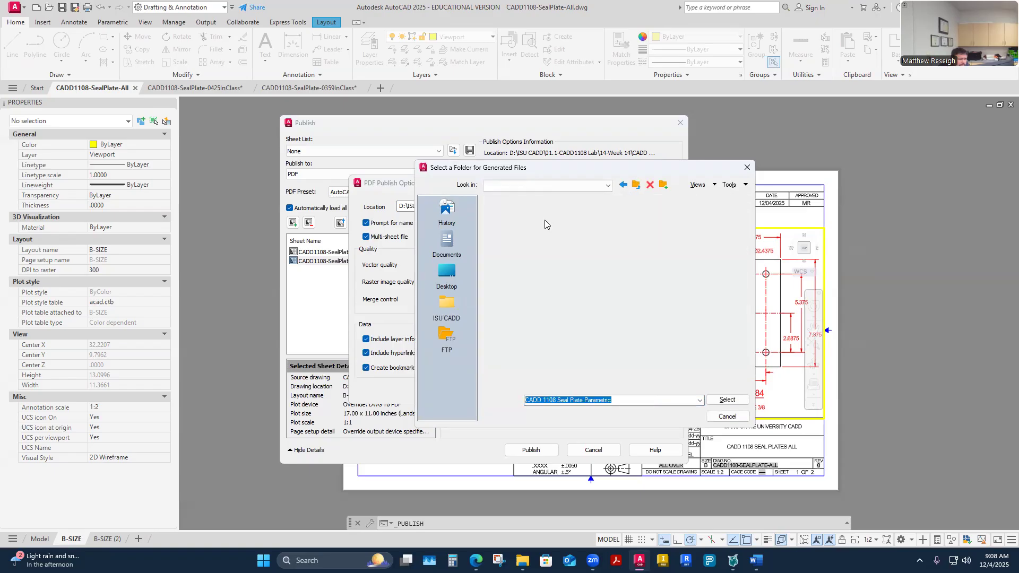
double_click(555, 213)
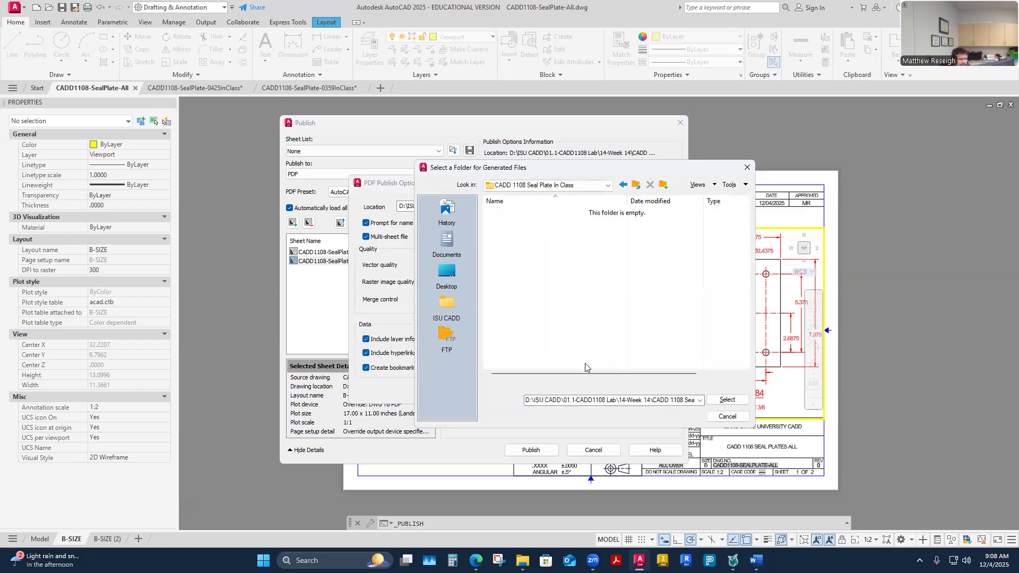
left_click(721, 400)
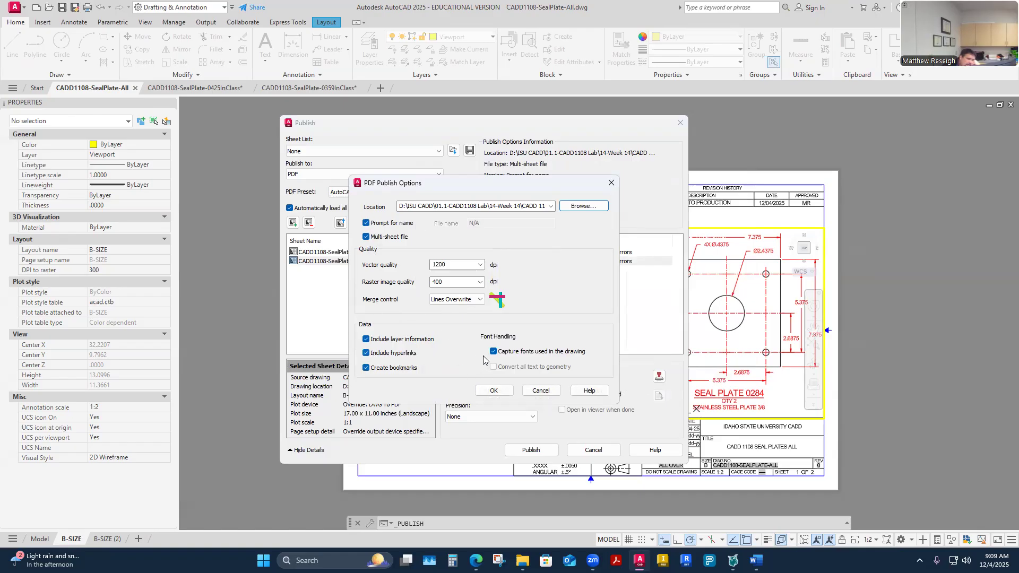
left_click(491, 391)
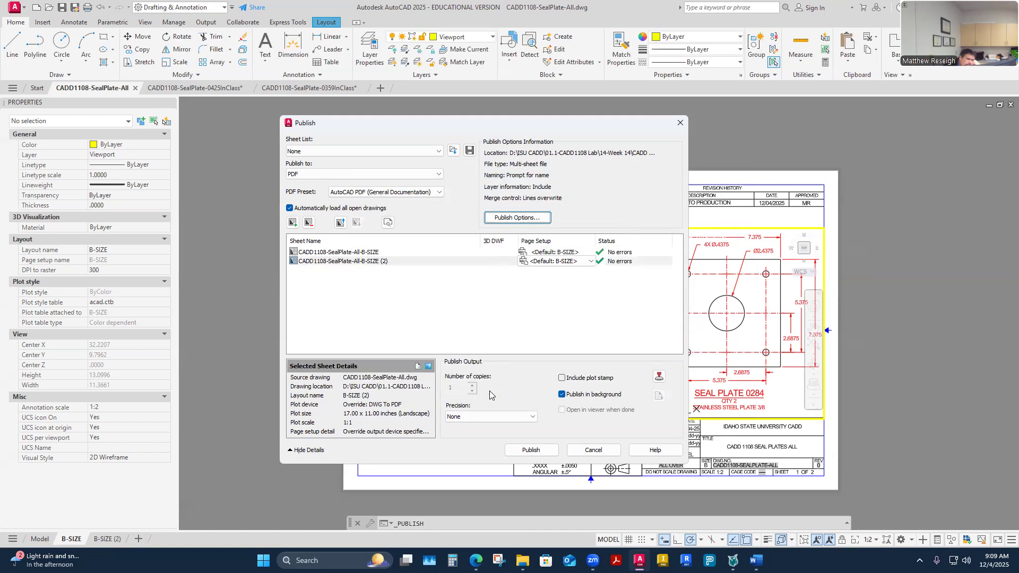
- Publish the two B-size layouts as the PDF CADD1108-SealPlate-All-InClass without saving the sheet list, and dismiss the background job notice
left_click(530, 450)
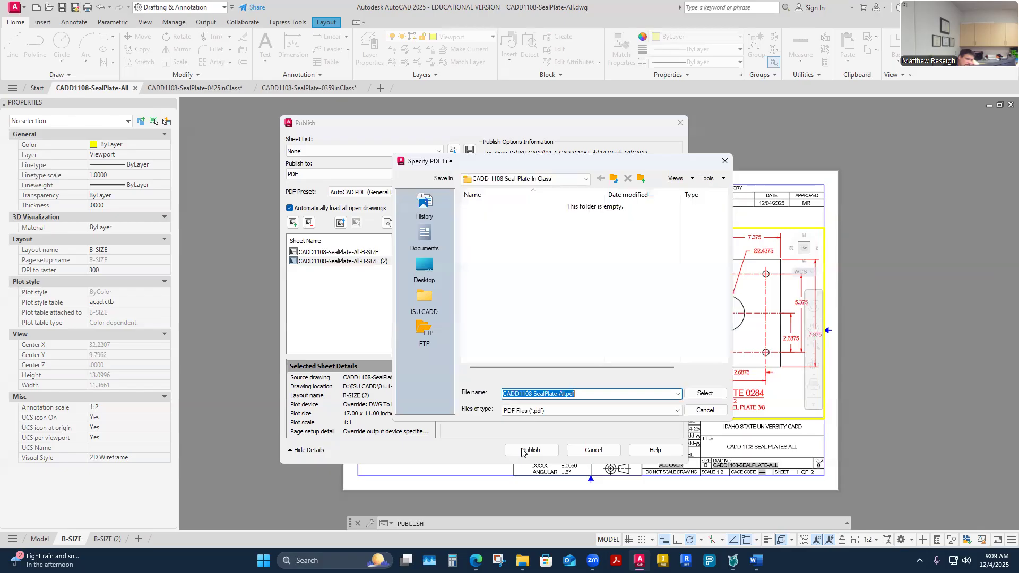
left_click(583, 395)
key("BackSpace")
type("L")
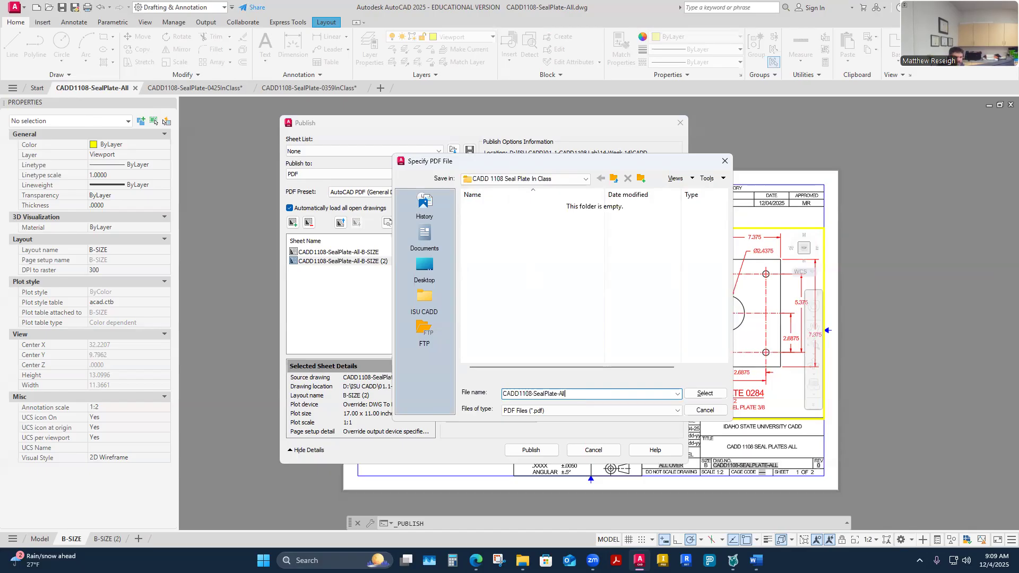
type("-InClass")
left_click(691, 394)
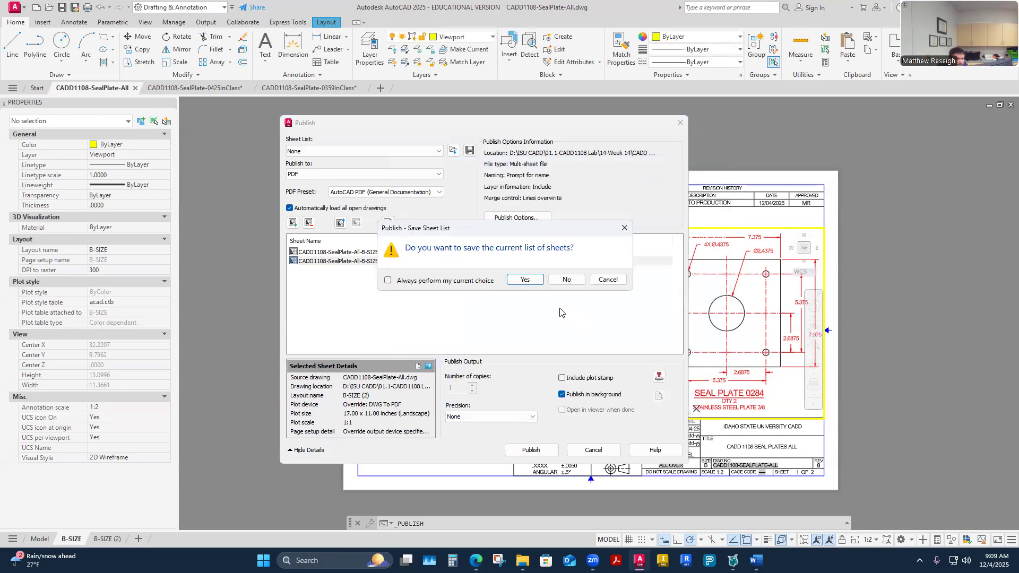
left_click(561, 282)
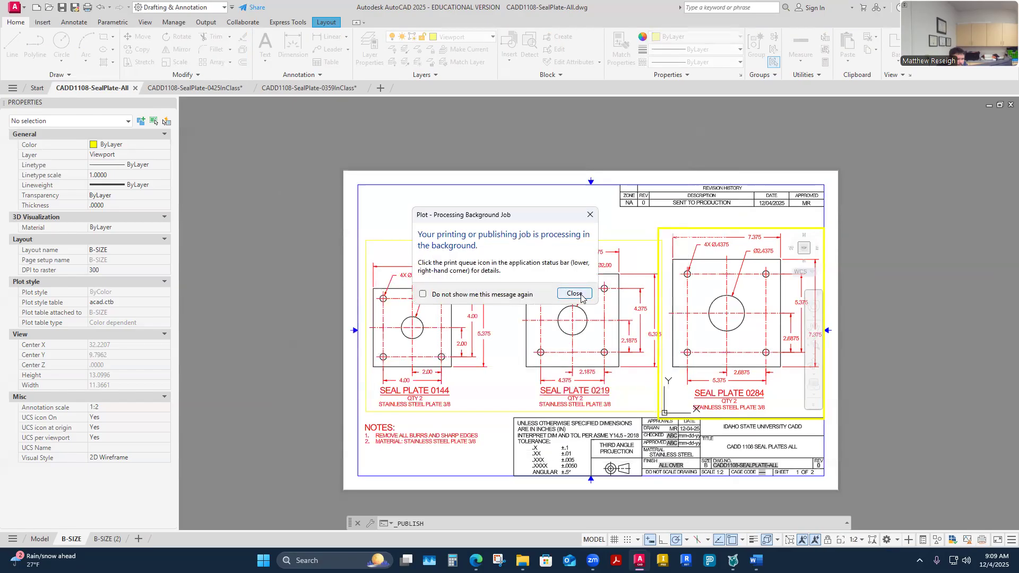
left_click(573, 293)
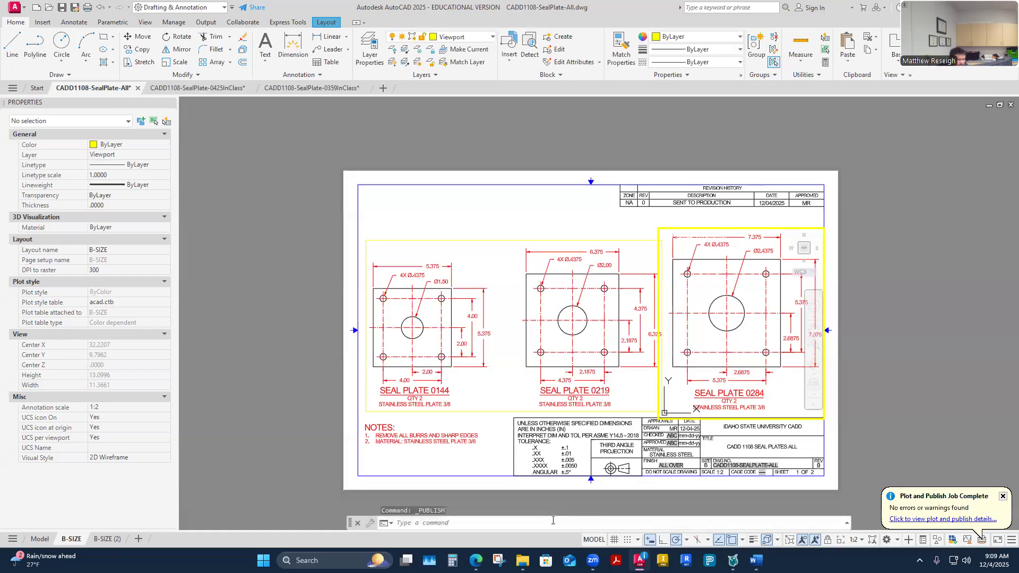
- Open the CADD1108-SealPlate-All-InClass PDF from the CADD 1108 Seal Plate In Class folder, review both pages and close it
left_click(522, 560)
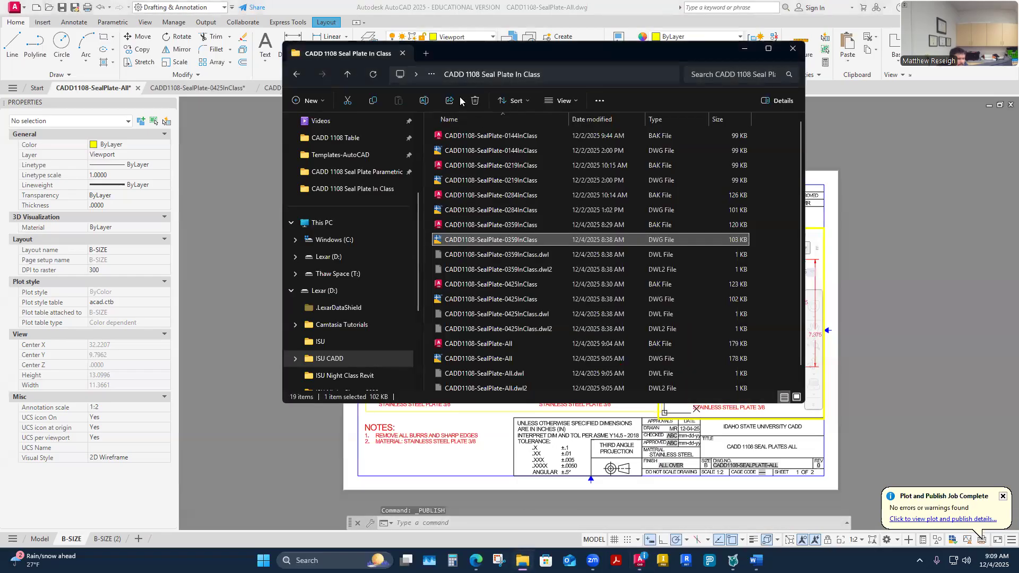
scroll(499, 255, "down", 1)
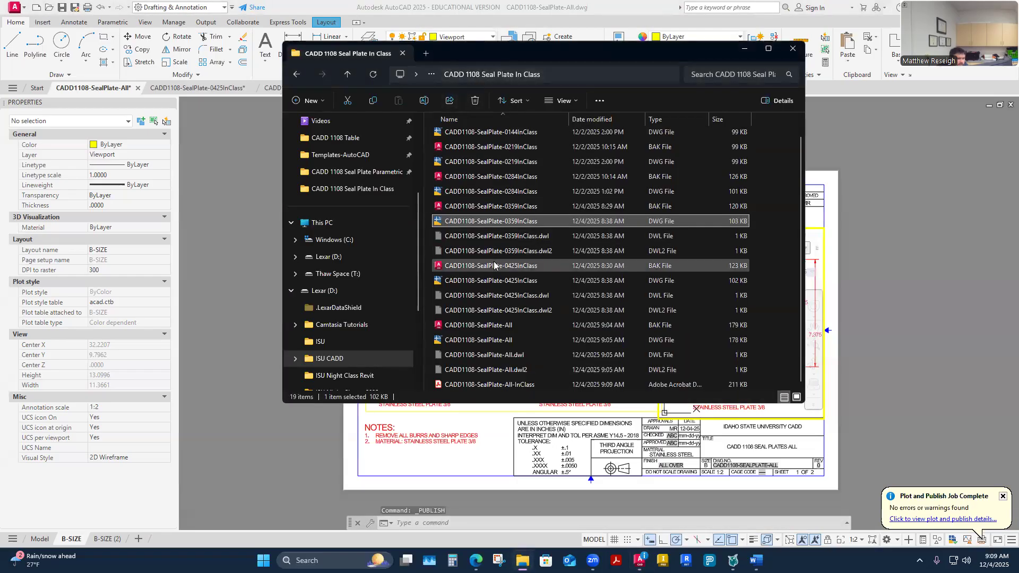
left_click(514, 386)
double_click(514, 385)
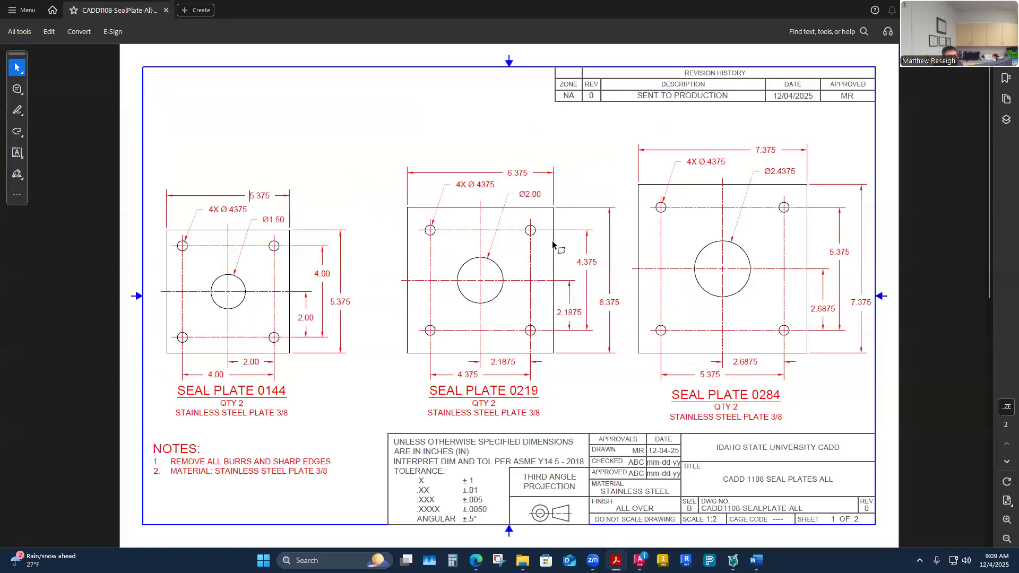
scroll(537, 265, "down", 2)
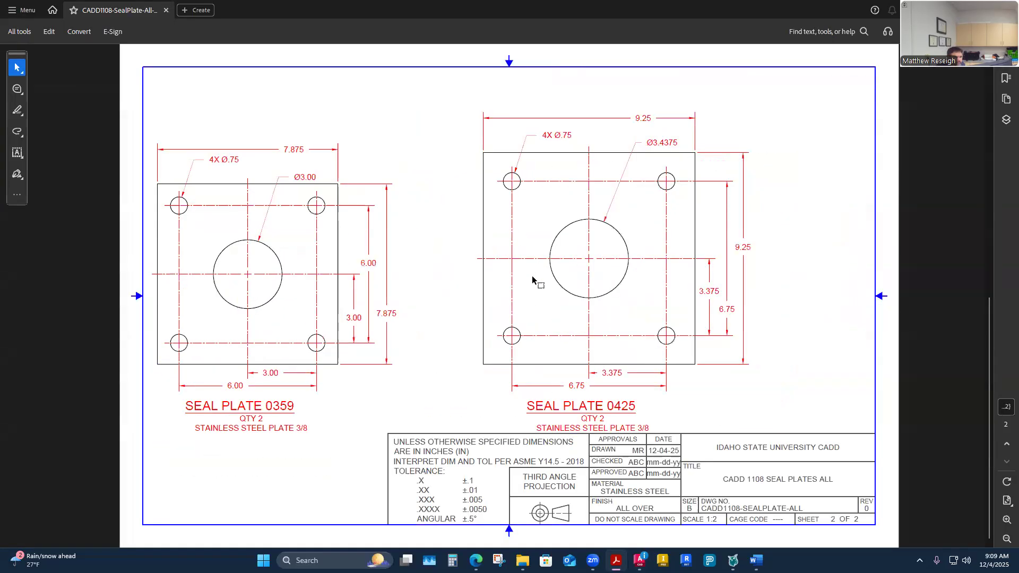
scroll(584, 349, "up", 2)
scroll(583, 350, "down", 2)
scroll(454, 297, "up", 2)
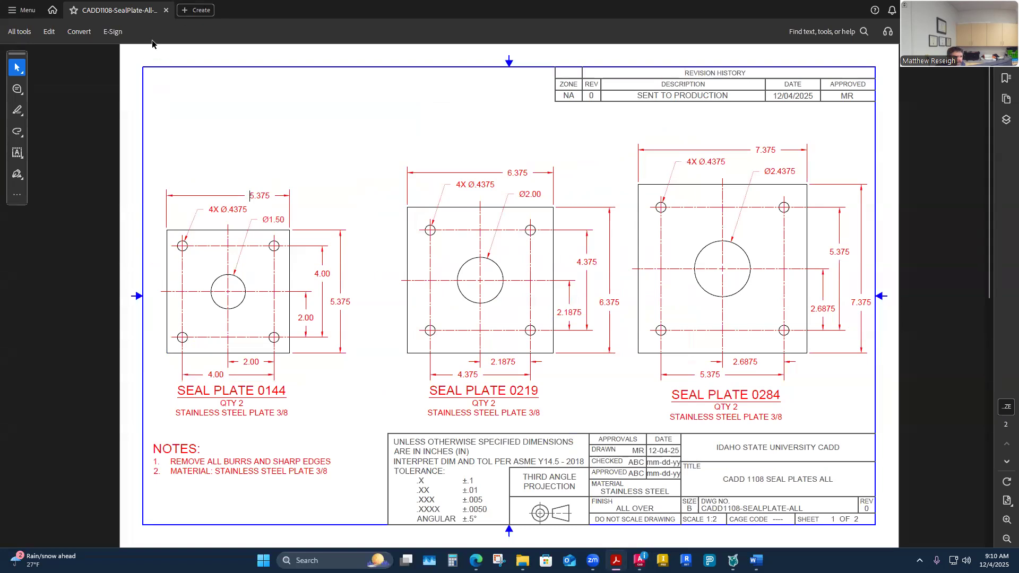
left_click(165, 12)
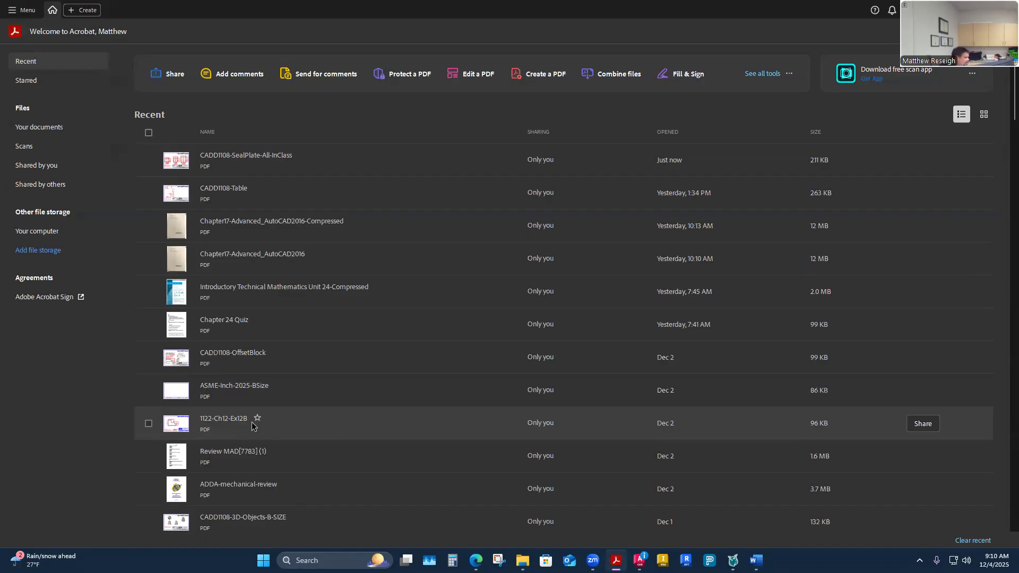
- Return to AutoCAD and close the CADD1108-SealPlate-0359InClass and CADD1108-SealPlate-0425InClass drawings, saving their changes
left_click(476, 560)
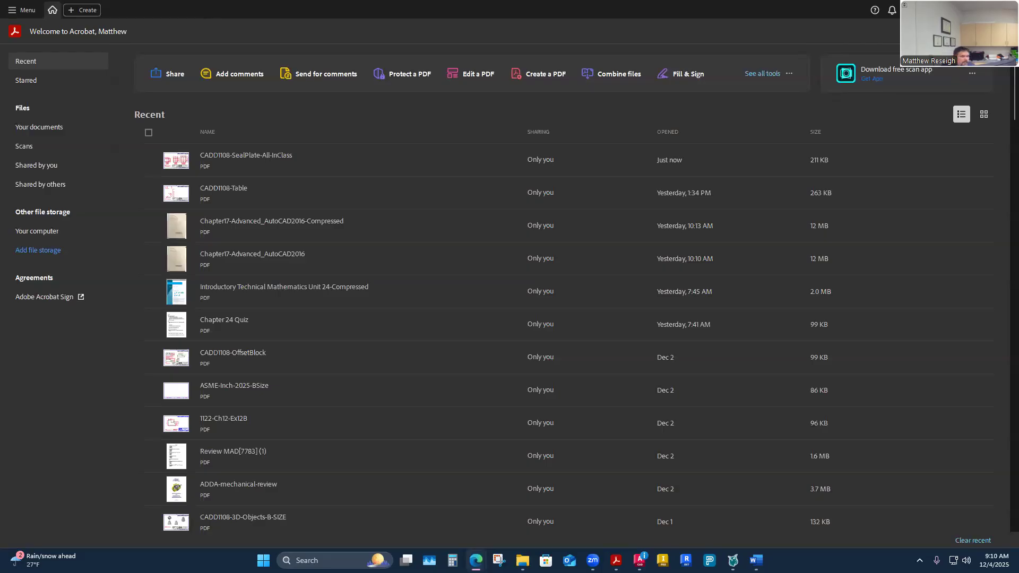
mouse_move(640, 560)
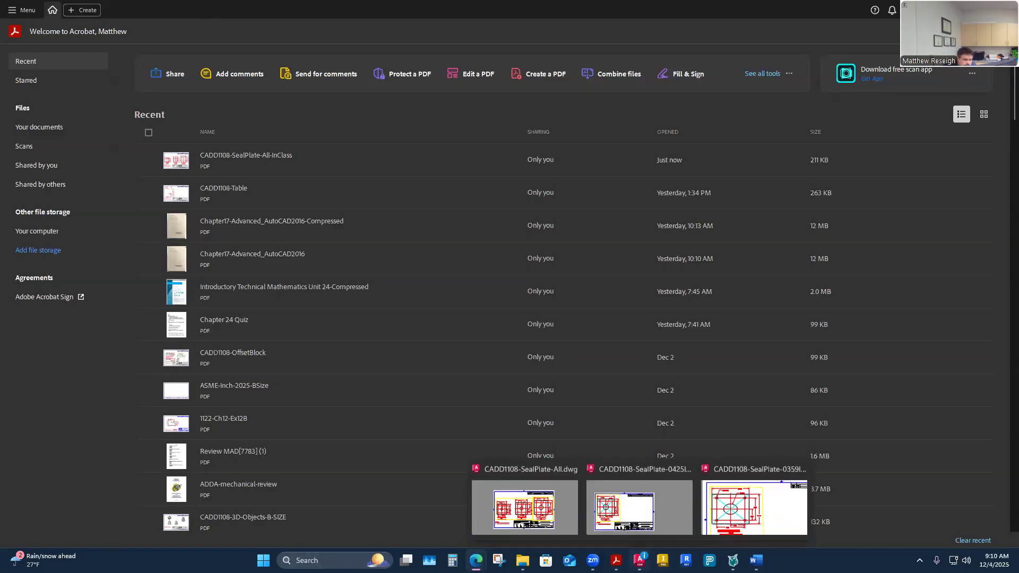
left_click(524, 507)
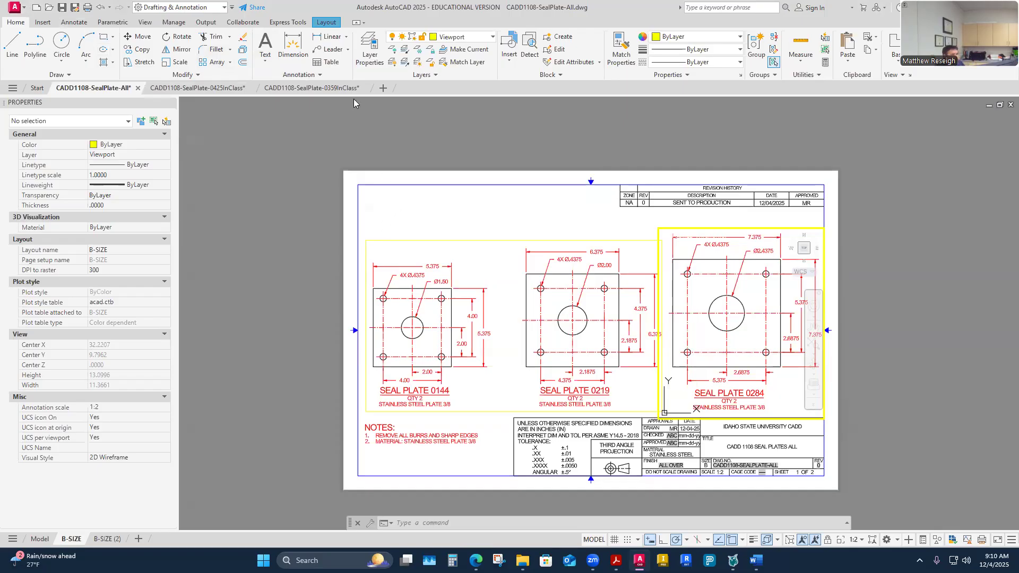
left_click(313, 87)
left_click(368, 88)
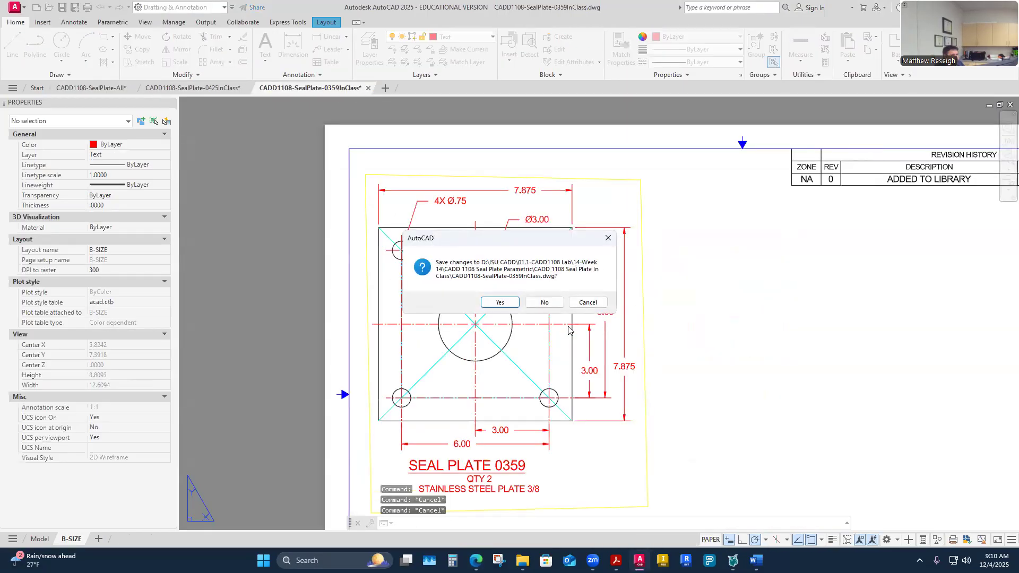
left_click(500, 303)
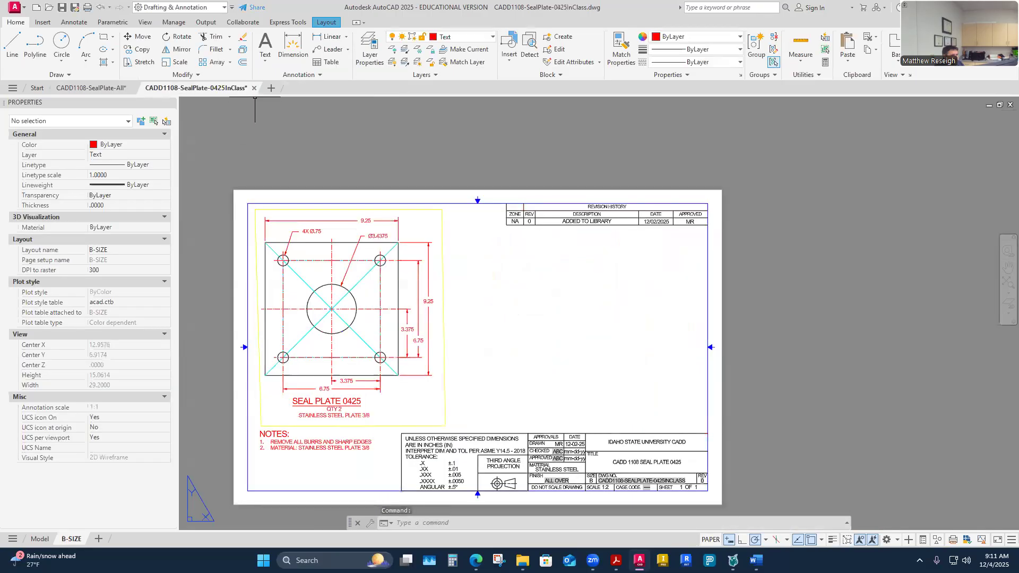
left_click(254, 89)
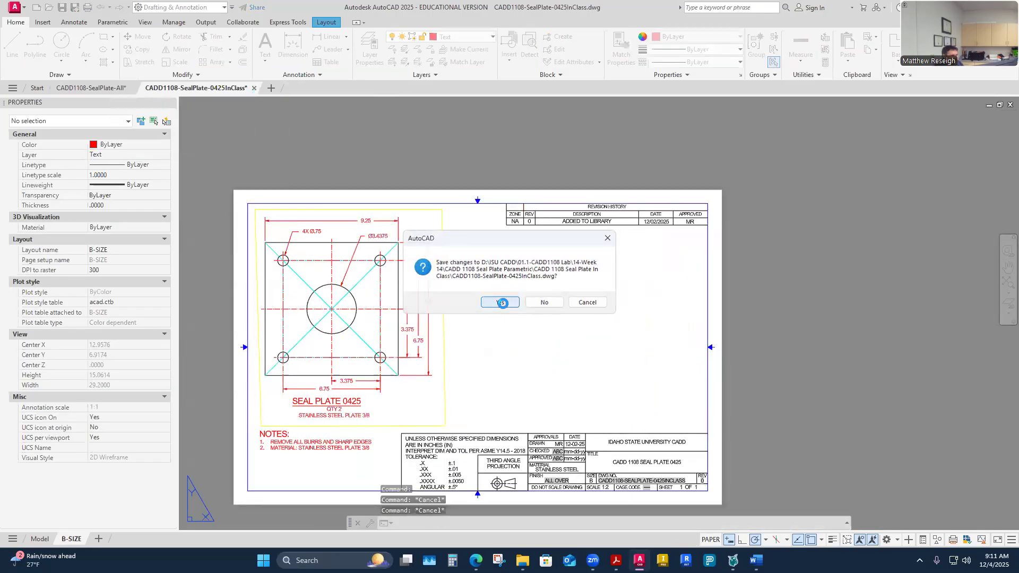
left_click(500, 303)
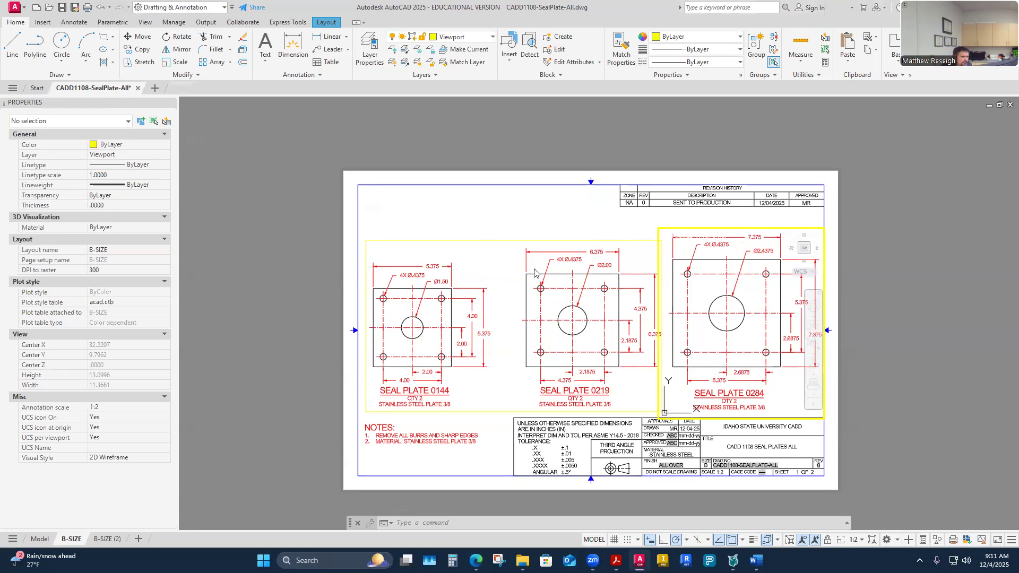
- Undo the zoom made inside the Seal Plate 0284 viewport on the B-SIZE layout and lock that viewport
scroll(535, 270, "down", 3)
scroll(614, 283, "up", 3)
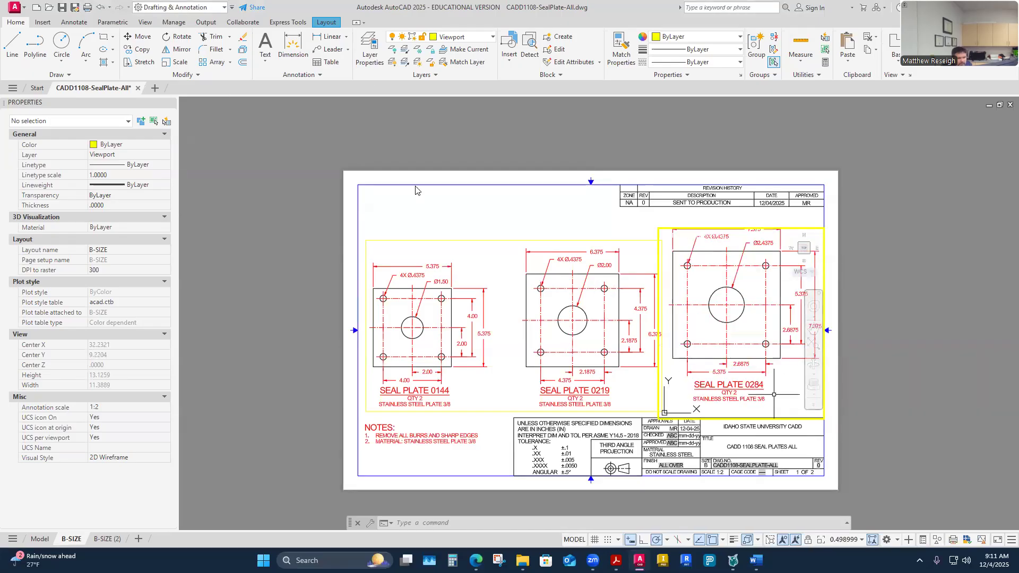
left_click(100, 10)
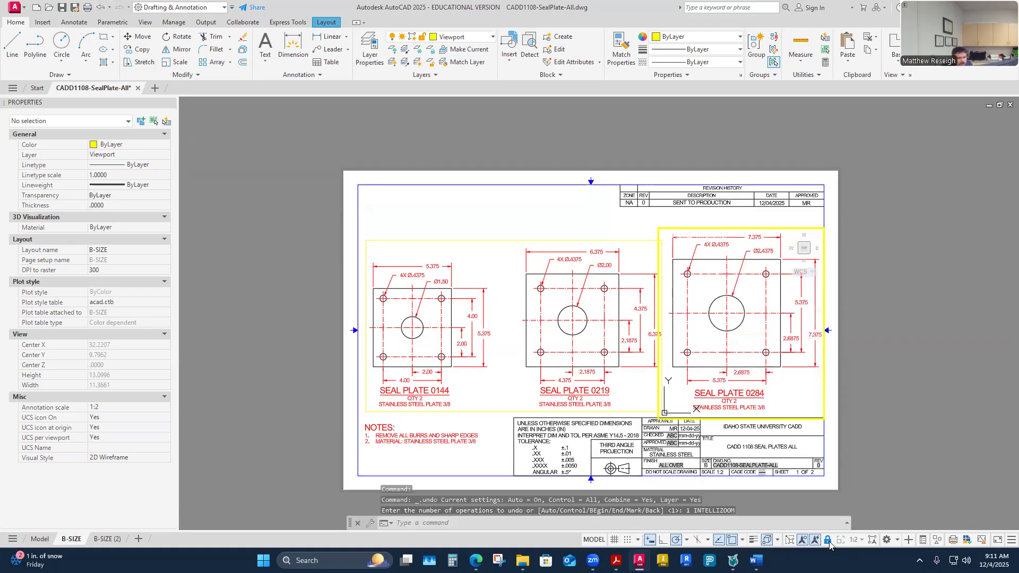
- Check the lock state of the other B-SIZE viewport and the viewport on the B-SIZE (2) layout
left_click(630, 383)
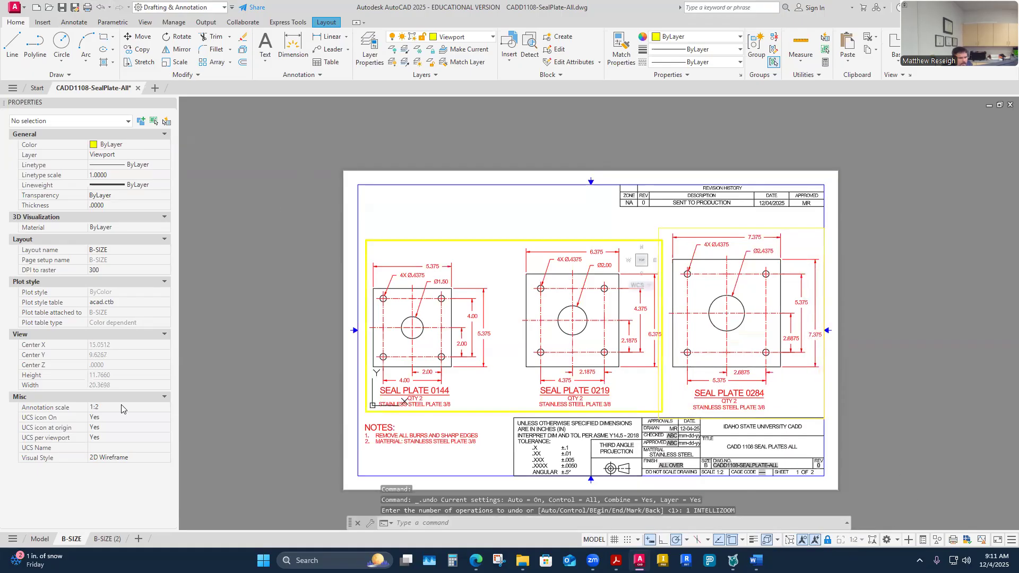
left_click(108, 539)
double_click(536, 313)
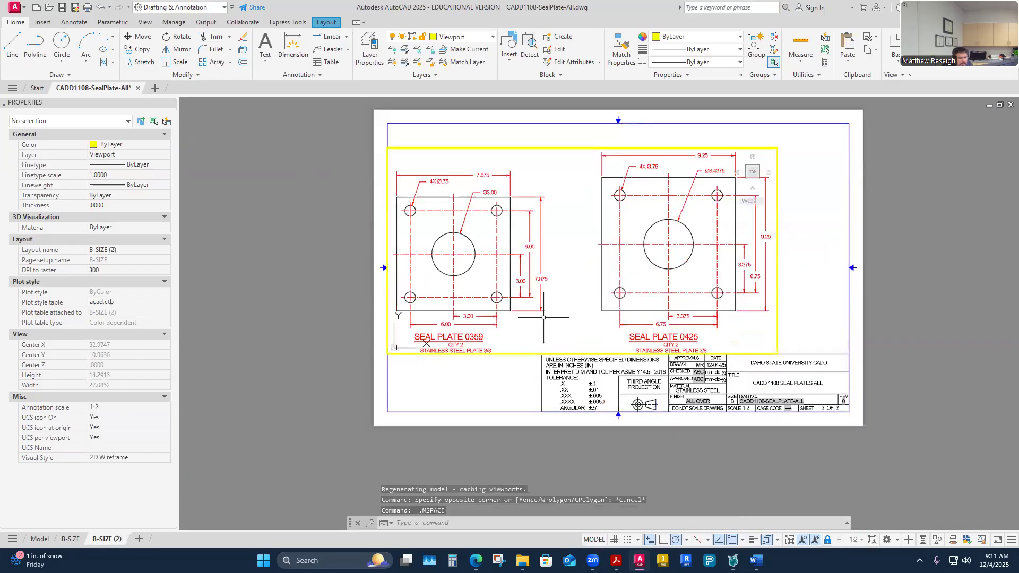
left_click(71, 539)
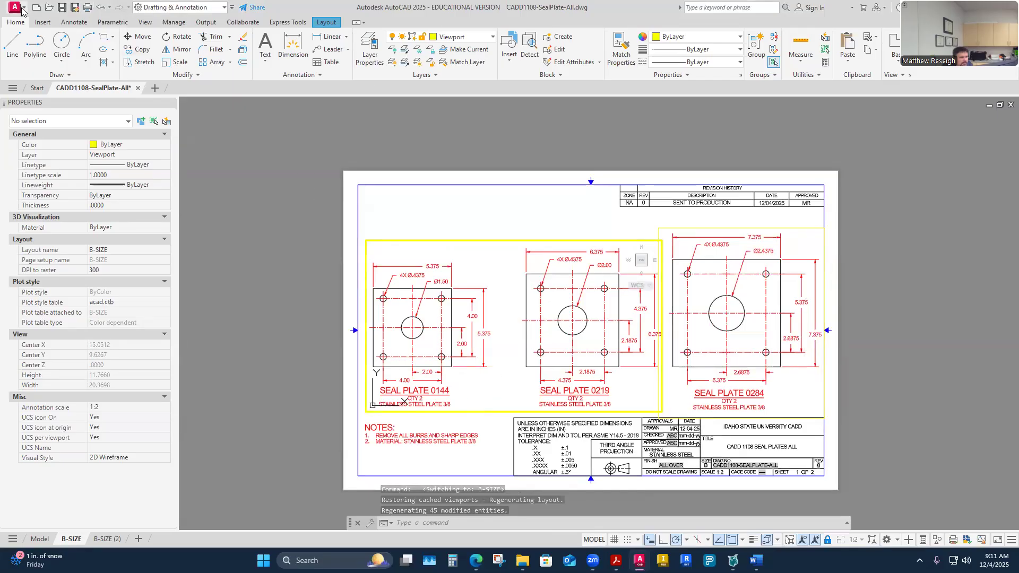
left_click(615, 560)
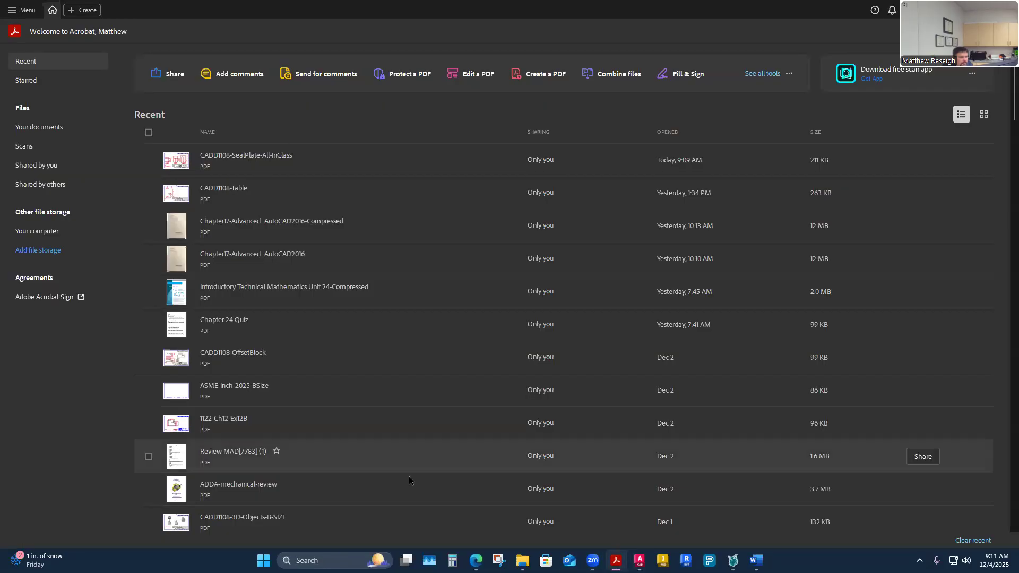
left_click(639, 561)
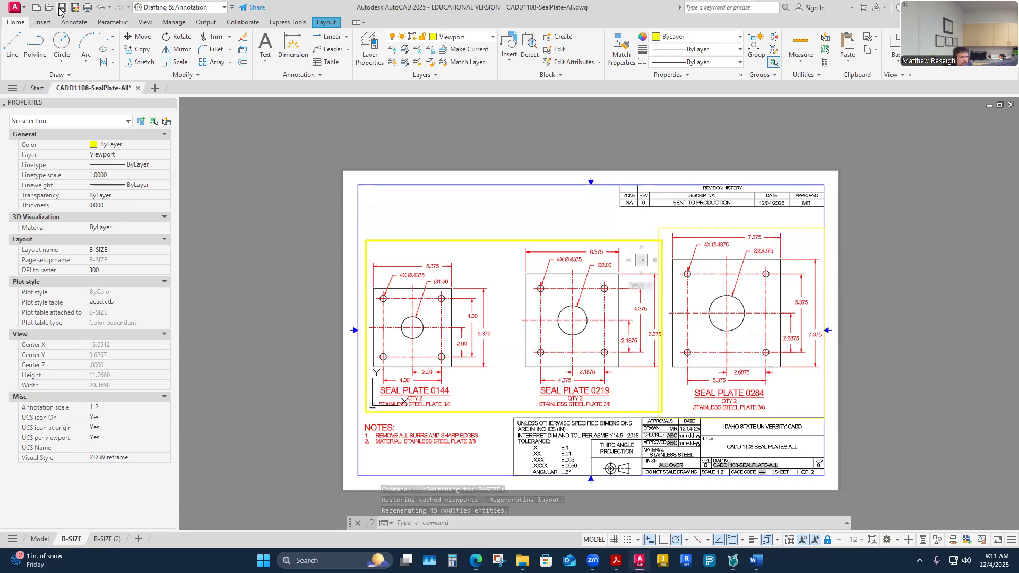
- Start a batch publish of the seal plate drawing and remove its Model sheet from the publish list
left_click(15, 7)
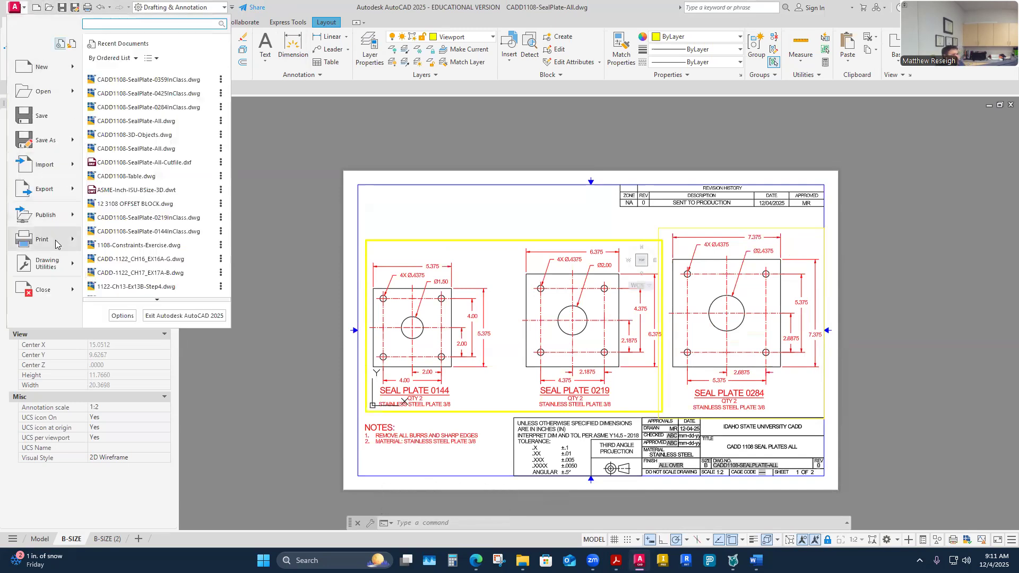
mouse_move(43, 239)
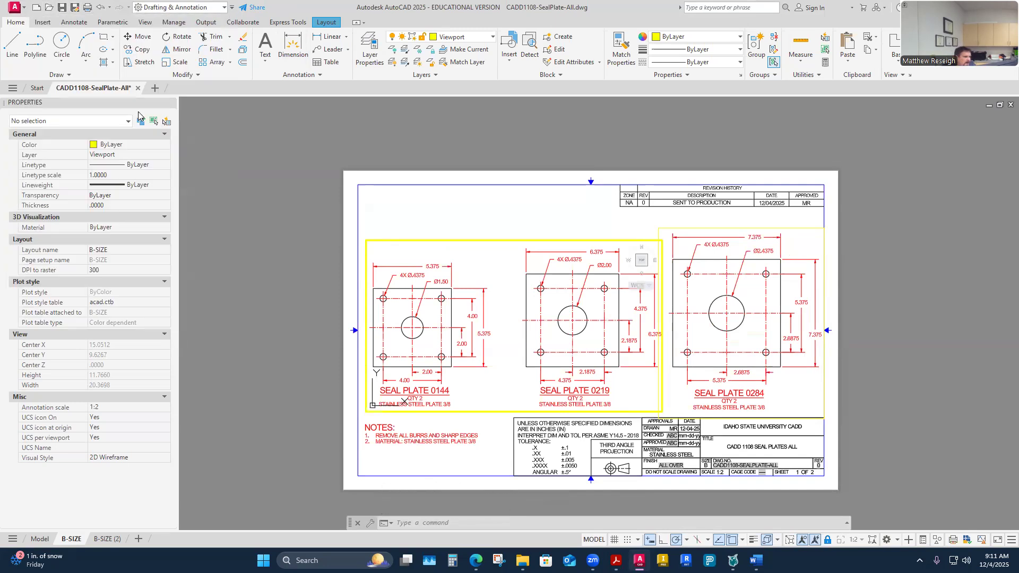
left_click(140, 108)
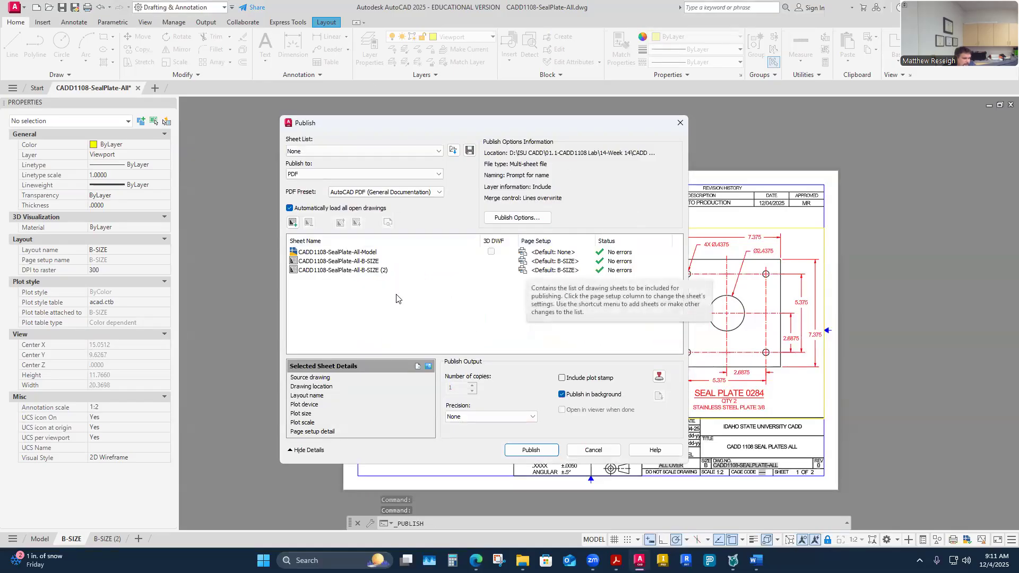
left_click(337, 253)
left_click(309, 224)
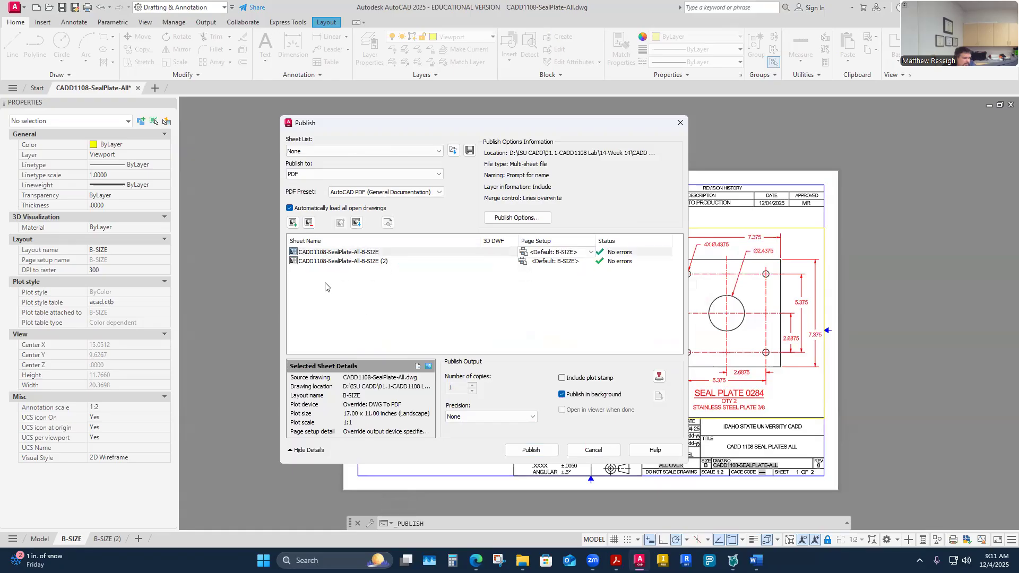
- Review the PDF publish options, including the output location, name prompt and multi-sheet setting, and close them without changes
left_click(512, 219)
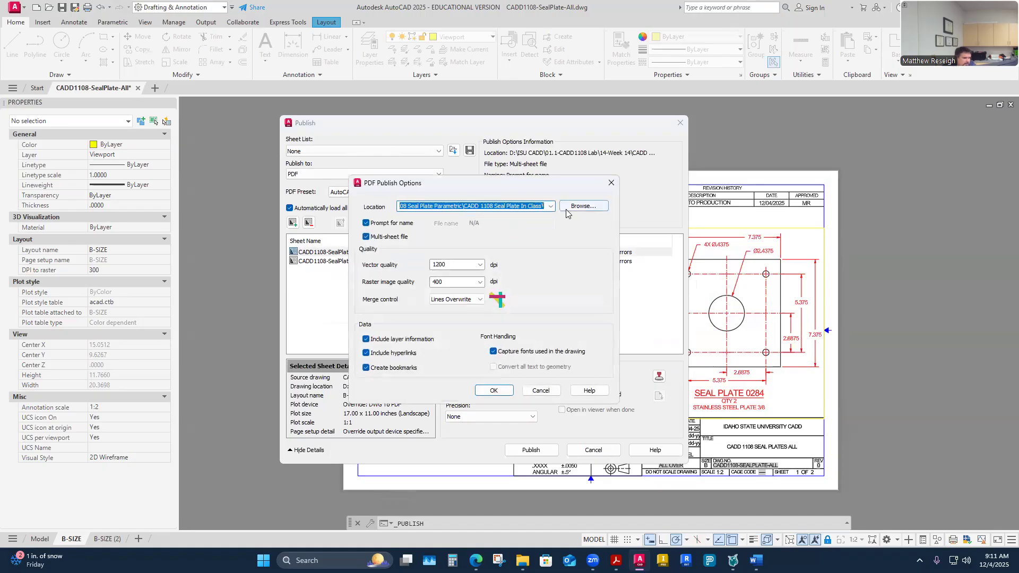
left_click(610, 184)
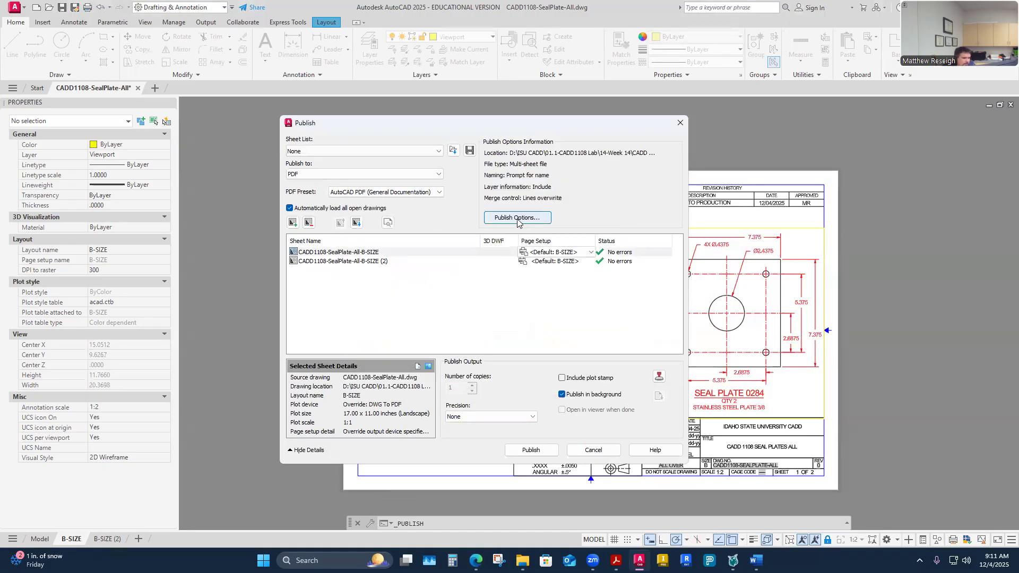
left_click(518, 218)
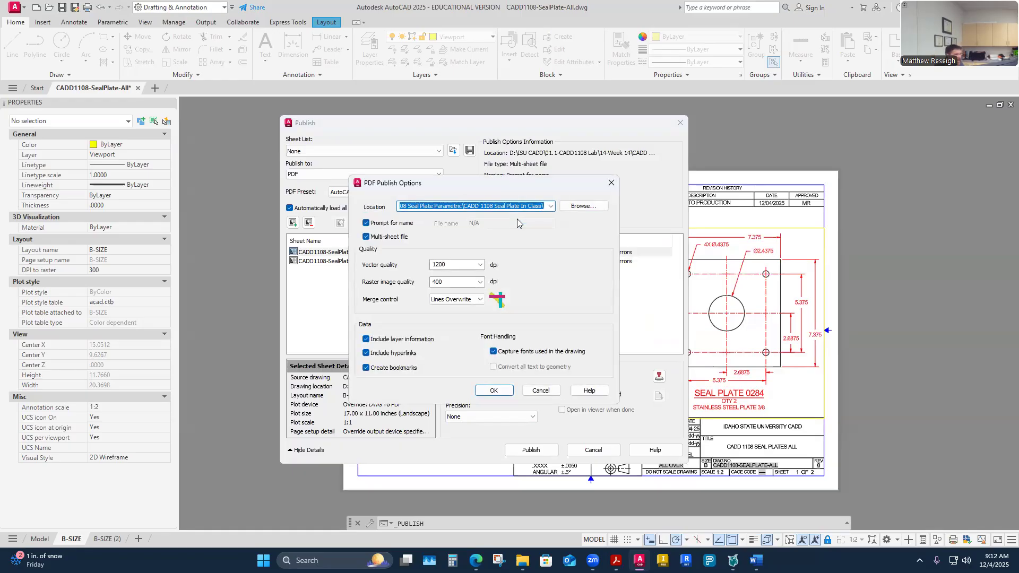
left_click(609, 184)
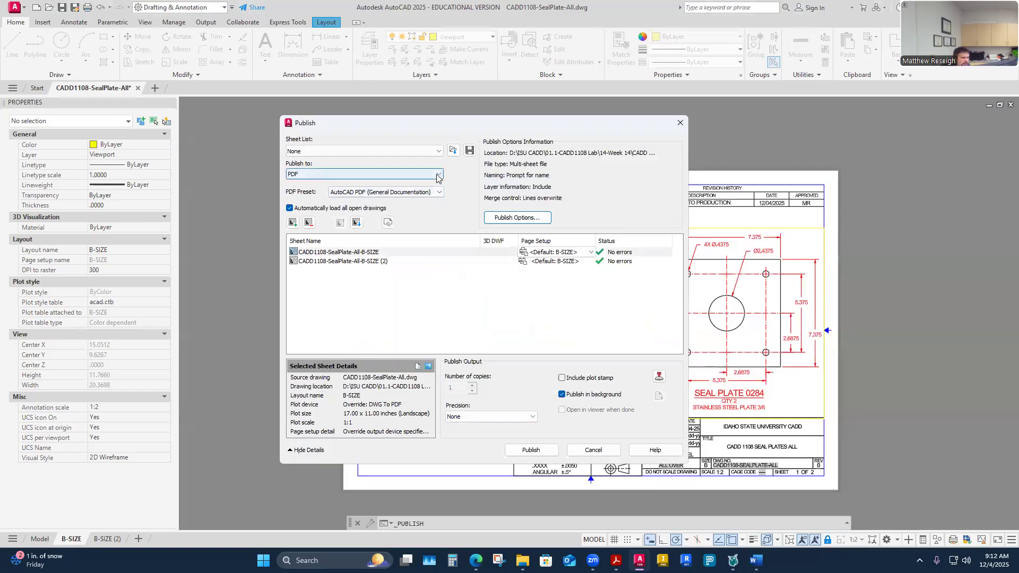
- Check the available publish formats and sheet lists, keeping PDF as the output and None as the sheet list
left_click(293, 174)
left_click(291, 205)
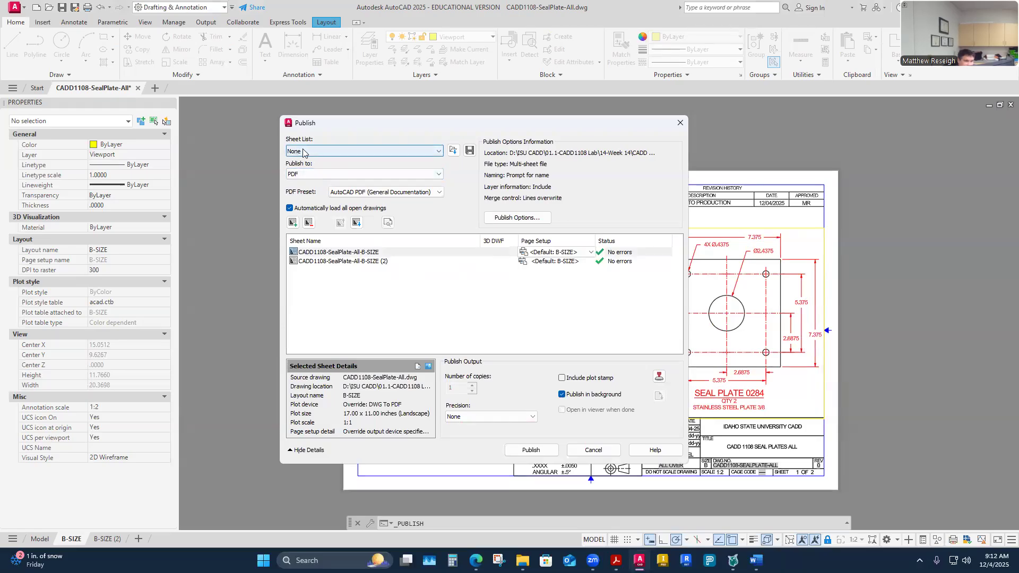
left_click(439, 153)
left_click(440, 153)
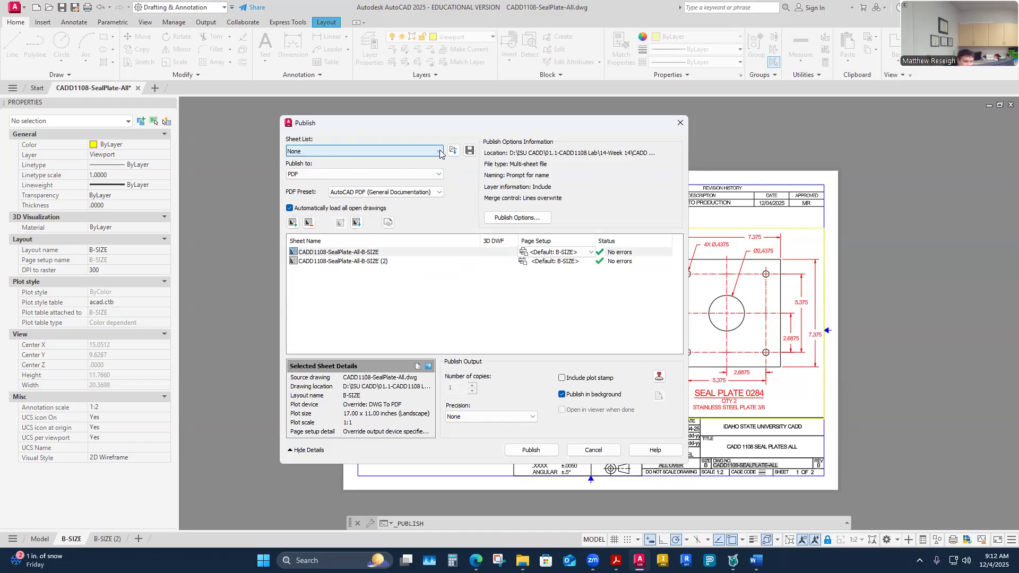
- Confirm CADD 1108 Seal Plate In Class as the output folder in the PDF publish options
left_click(512, 218)
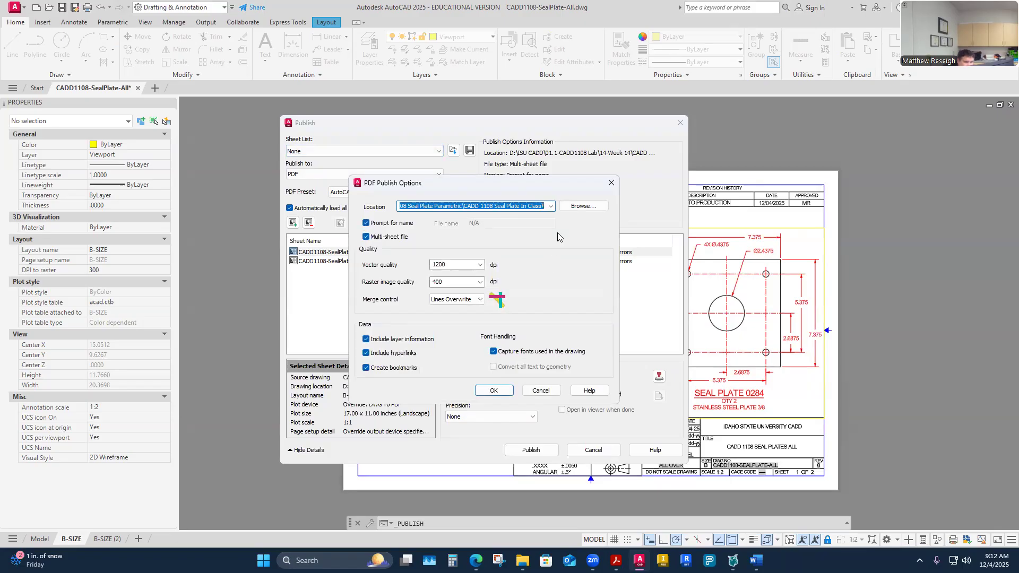
left_click(582, 206)
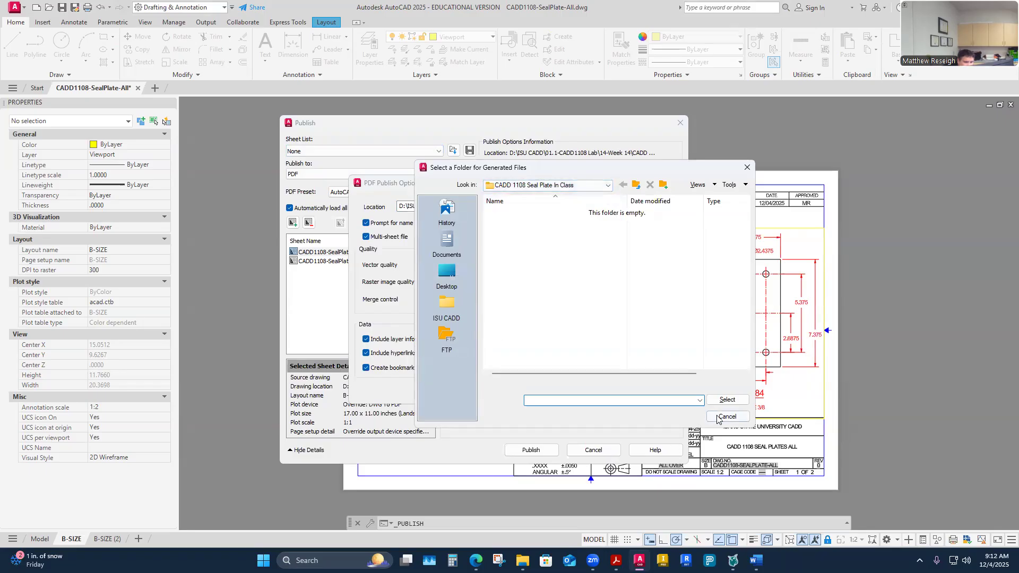
left_click(726, 400)
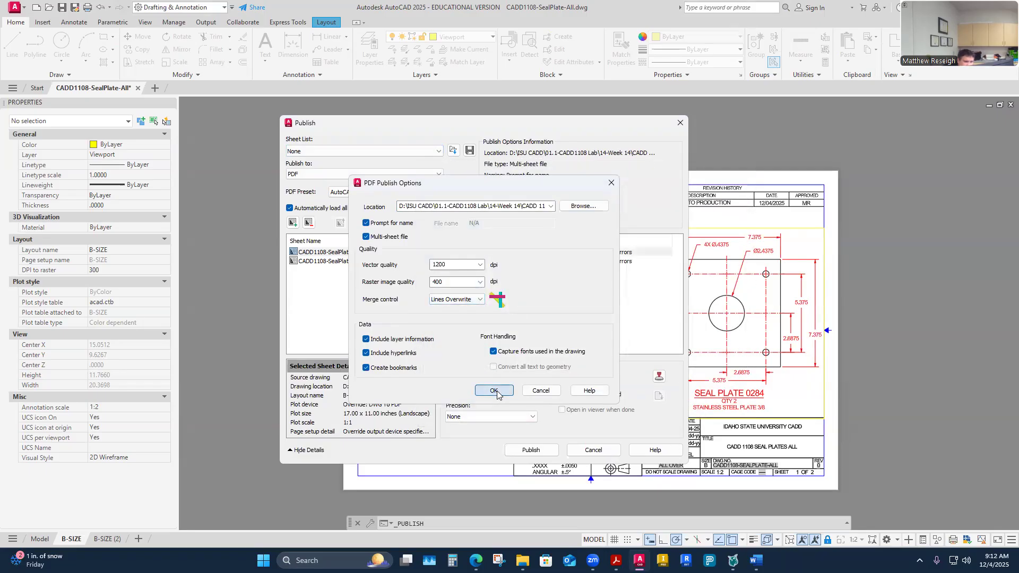
left_click(496, 392)
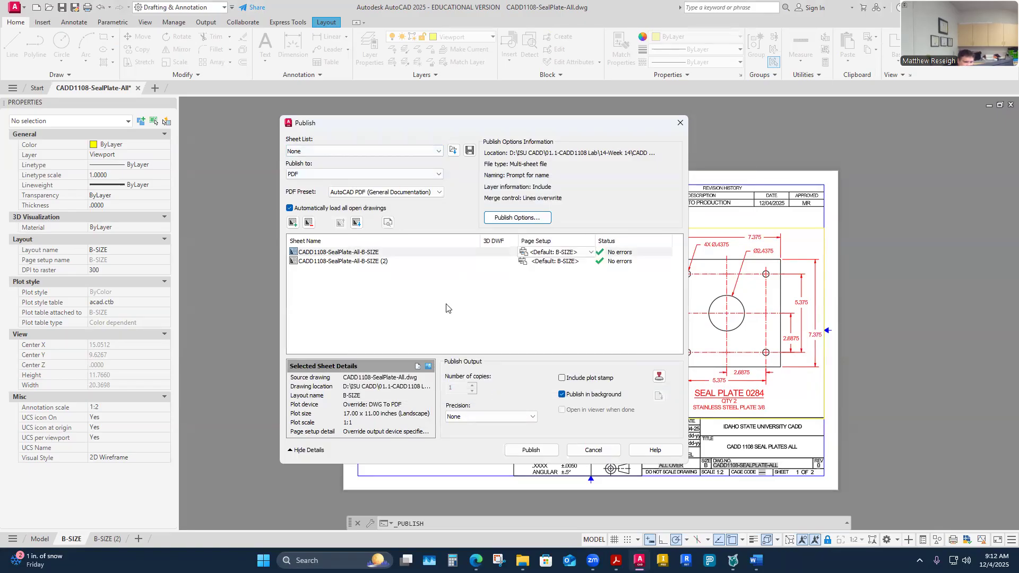
- Publish both sheets to CADD1108-SealPlate-All-InClass.pdf, replacing the existing file, without saving the sheet list
left_click(531, 450)
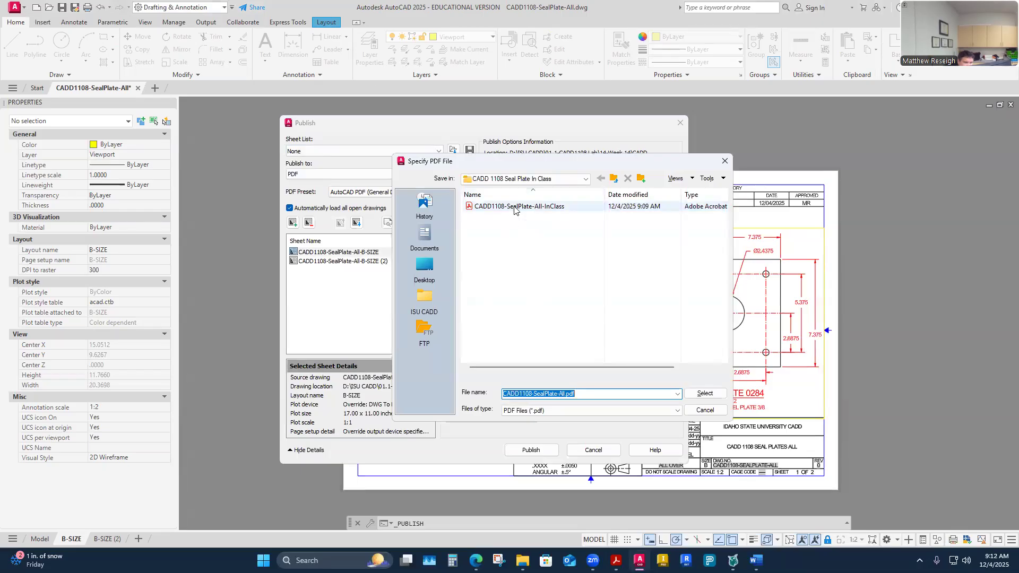
left_click(515, 208)
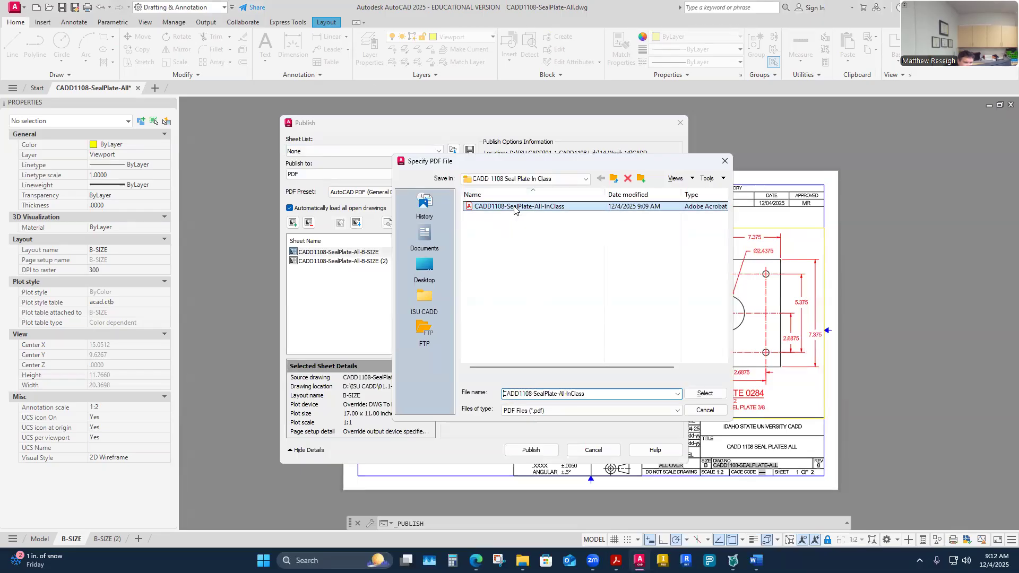
left_click(696, 396)
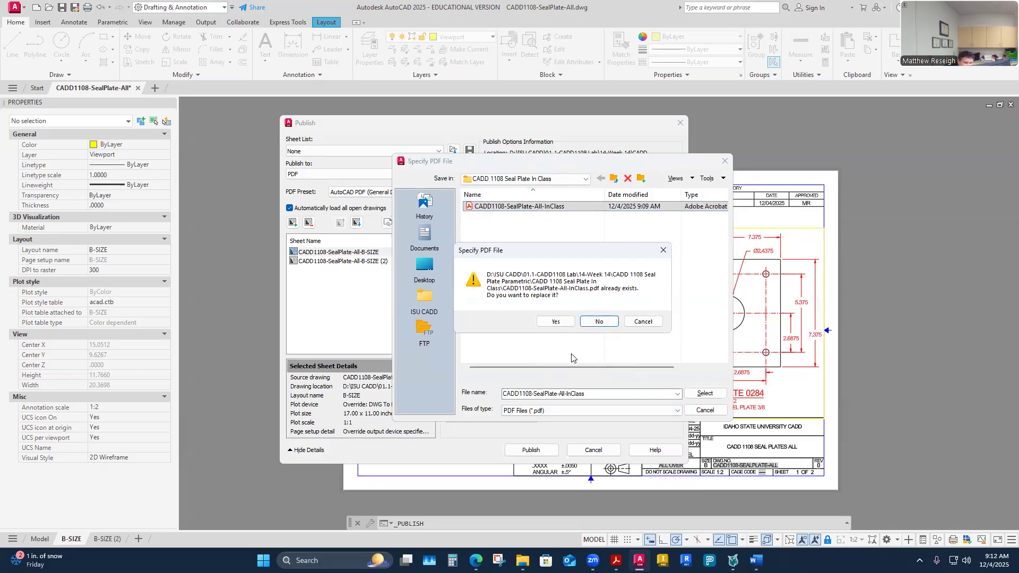
left_click(556, 323)
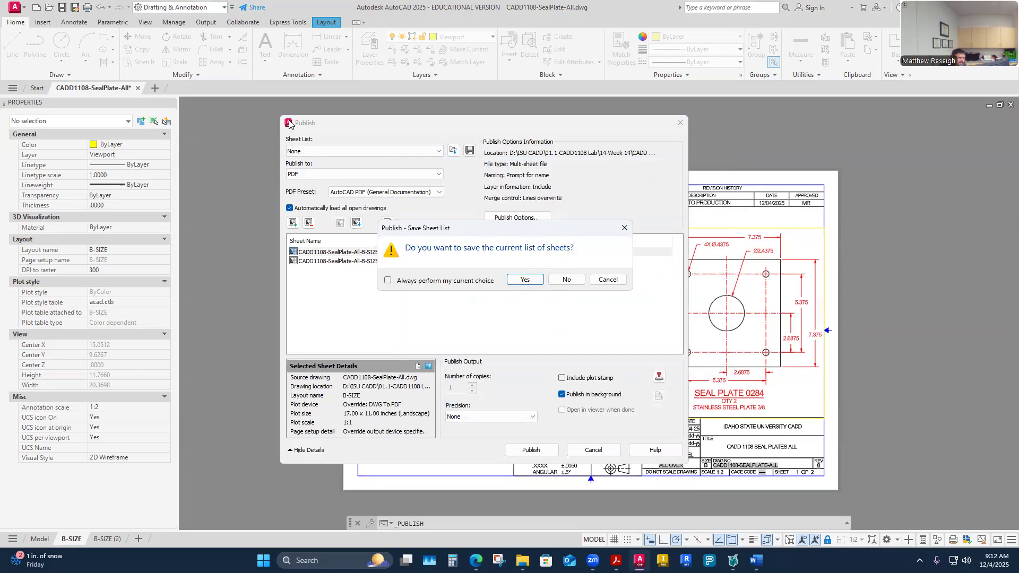
left_click(563, 281)
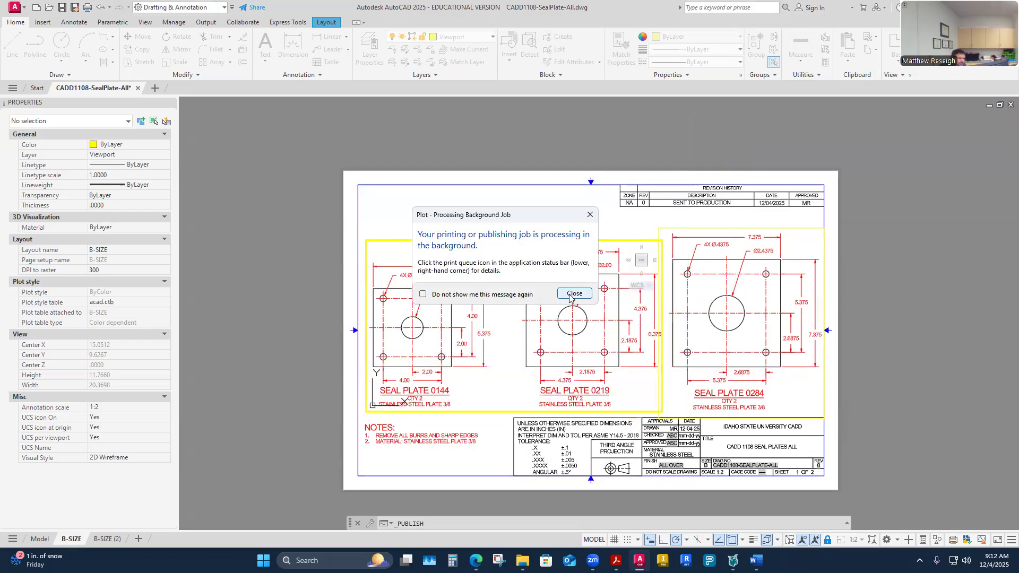
left_click(574, 294)
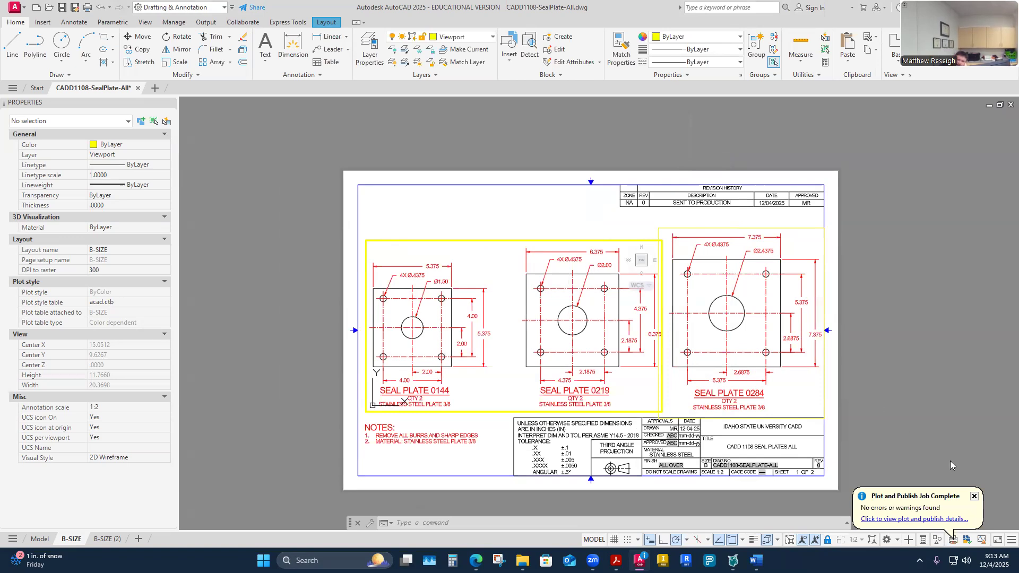
left_click(974, 497)
- Open the published CADD1108-SealPlate-All-InClass PDF from its folder, check both sheets and return to AutoCAD
left_click(522, 561)
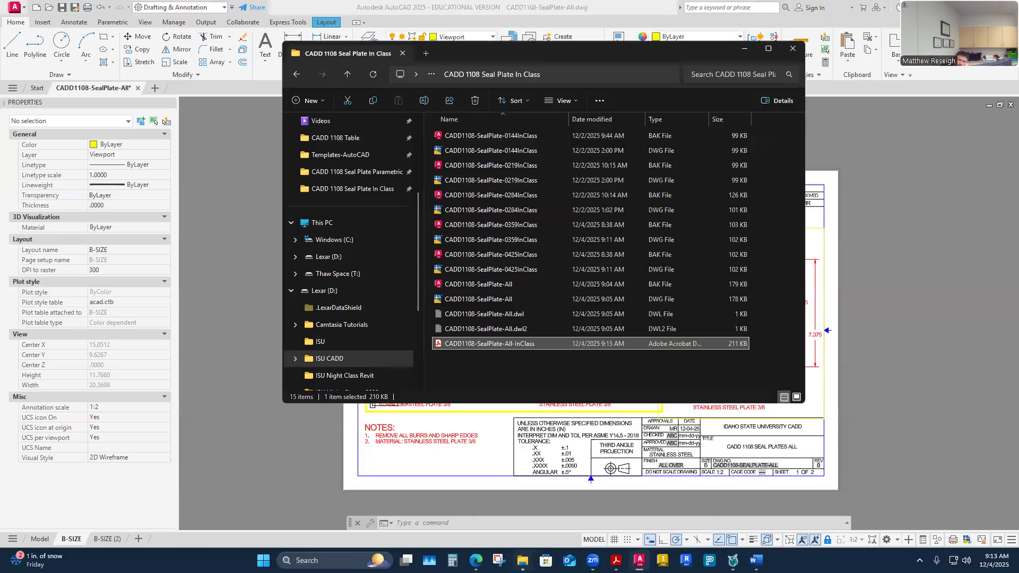
double_click(497, 342)
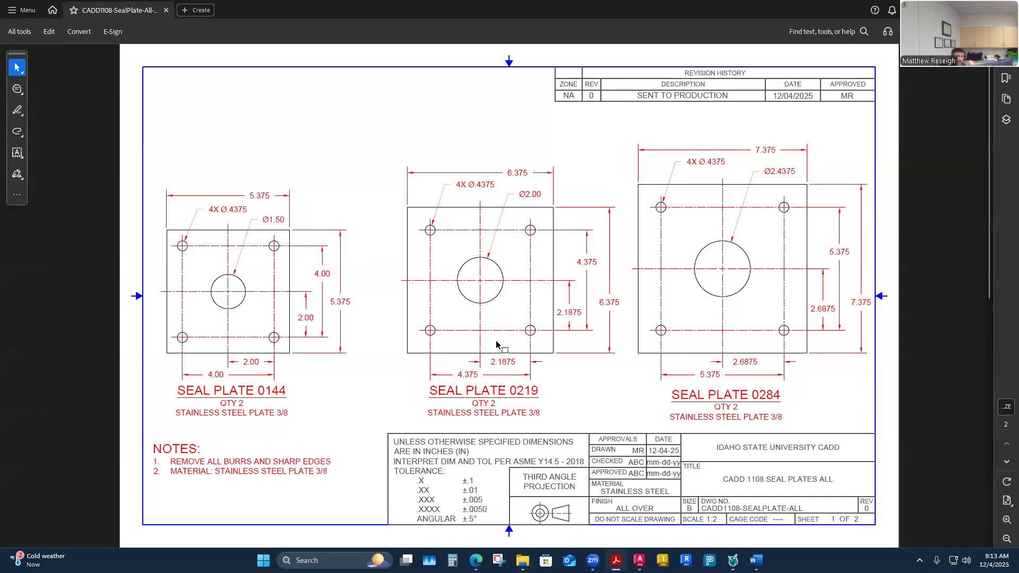
scroll(499, 352, "down", 3)
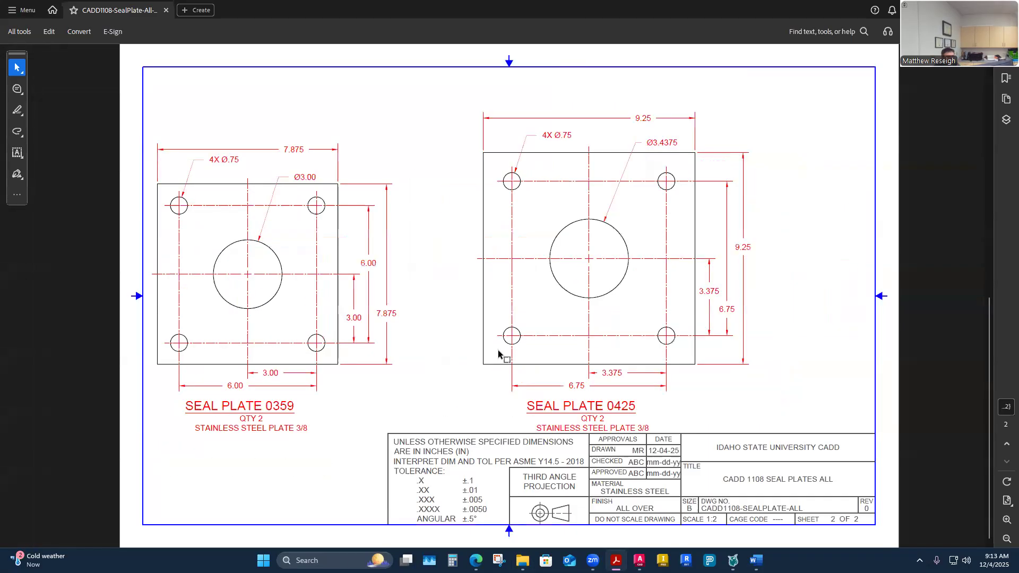
scroll(499, 359, "up", 3)
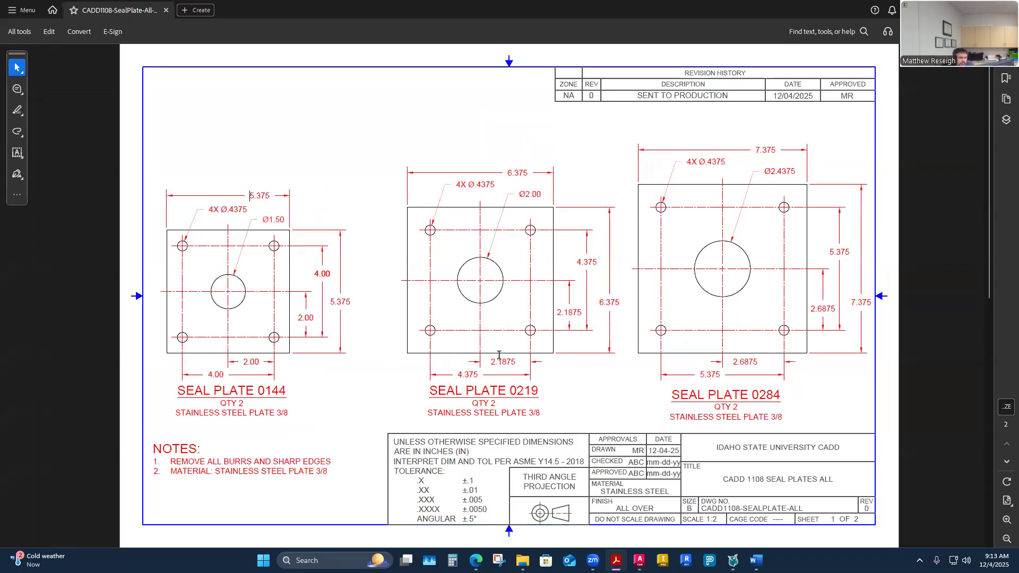
mouse_move(640, 561)
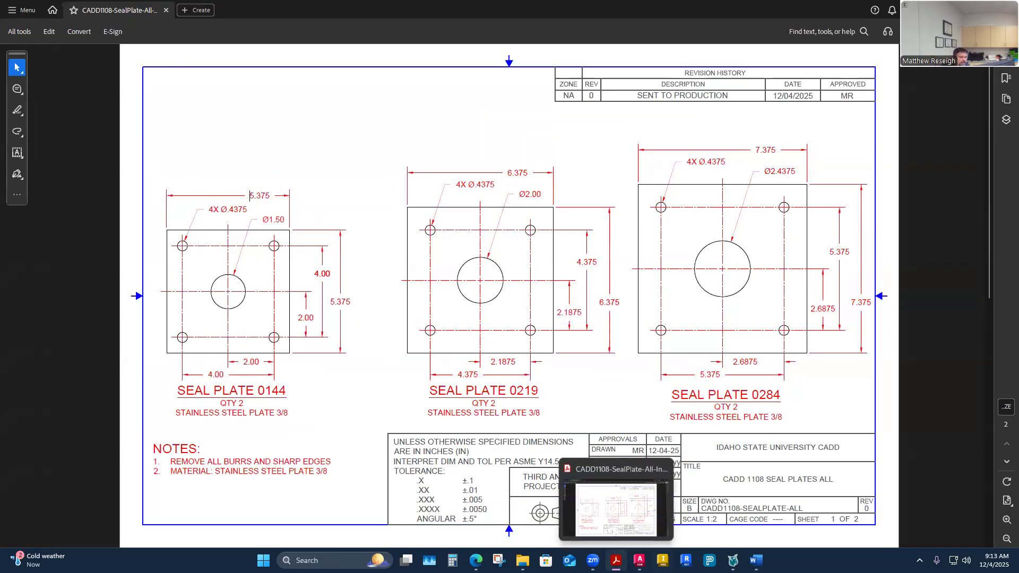
left_click(663, 505)
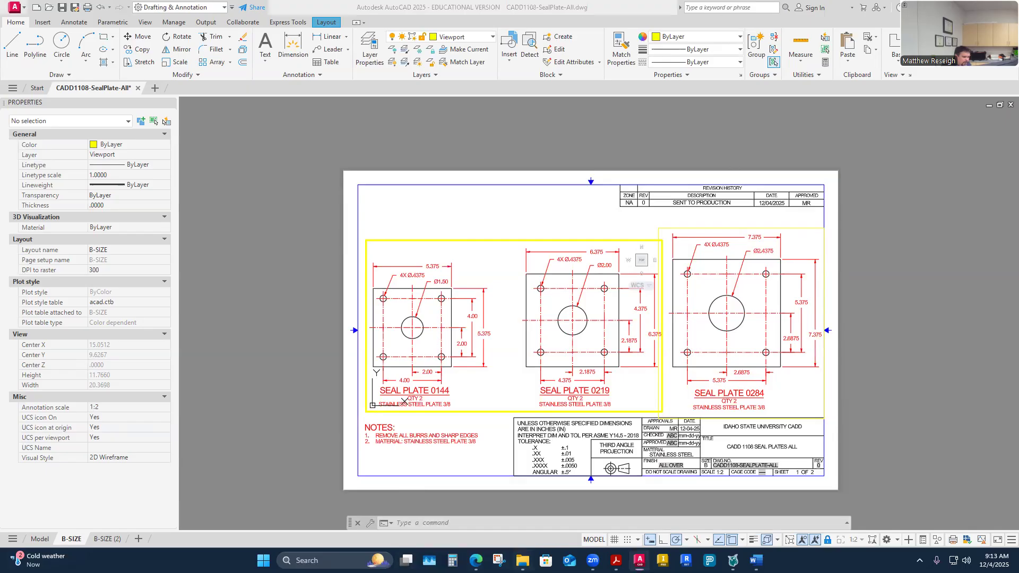
- Open the CADD1108-SealPlate-0144InClass drawing from the Seal Plate In Class folder
left_click(522, 560)
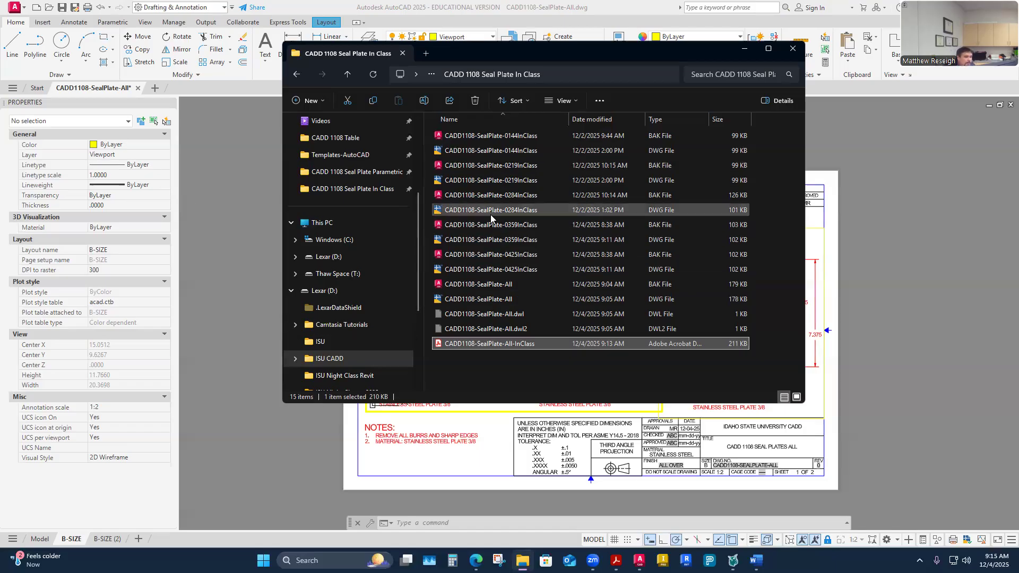
left_click(474, 152)
double_click(473, 152)
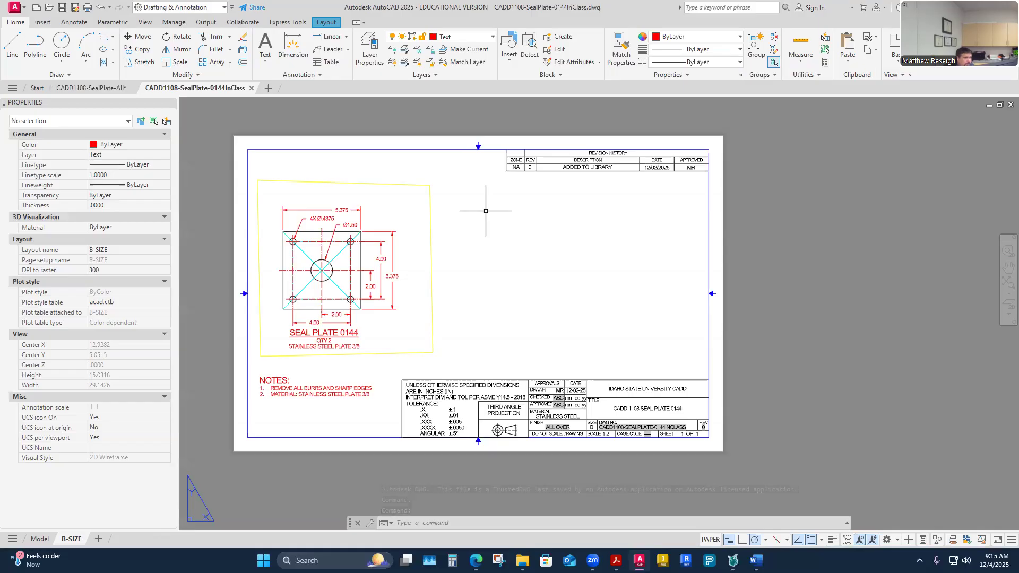
- Turn off the Construction layer in the seal plate 0144 drawing, then save and close the file
left_click(488, 38)
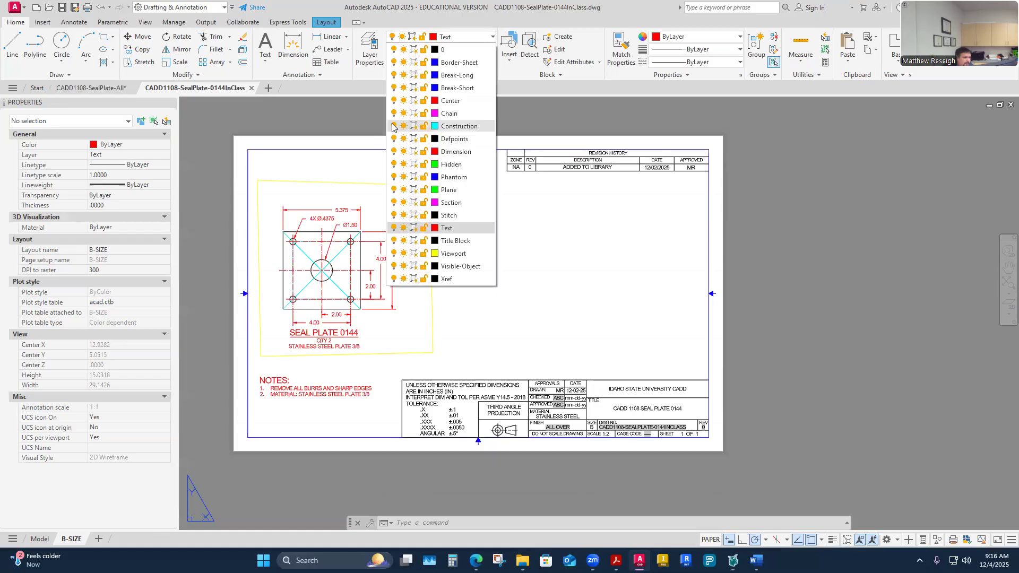
left_click(393, 126)
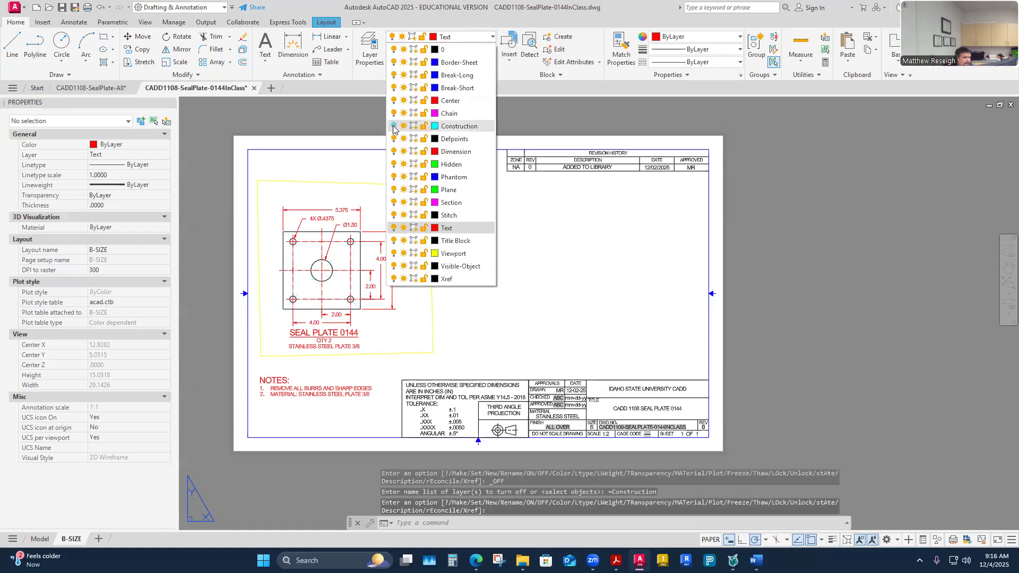
left_click(574, 287)
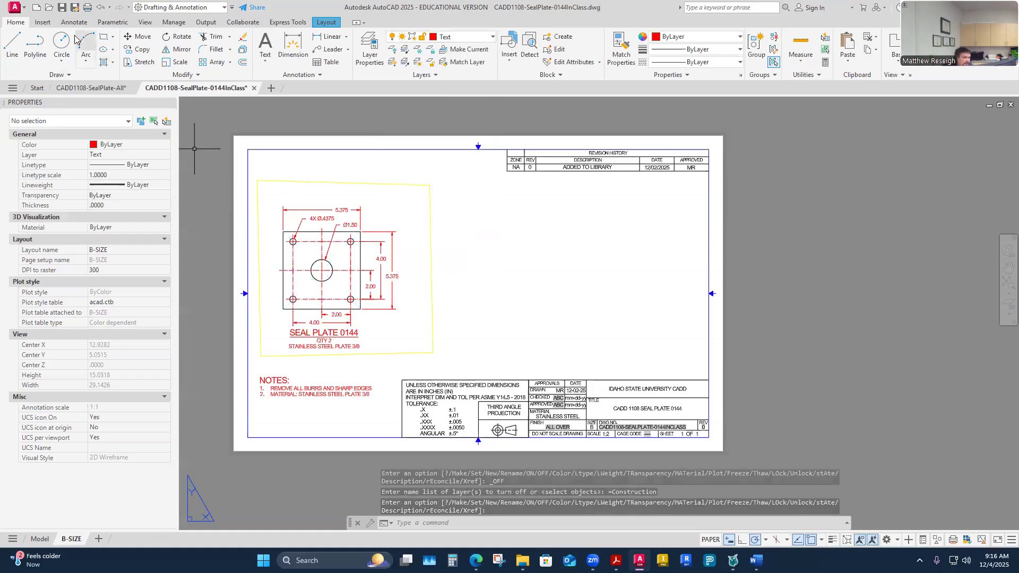
key("ctrl+s")
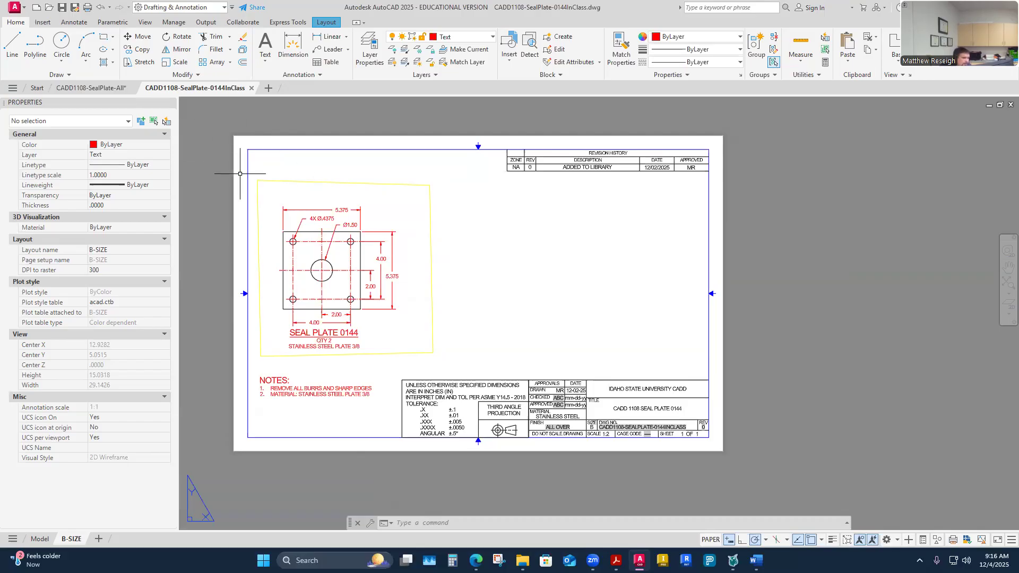
left_click(251, 88)
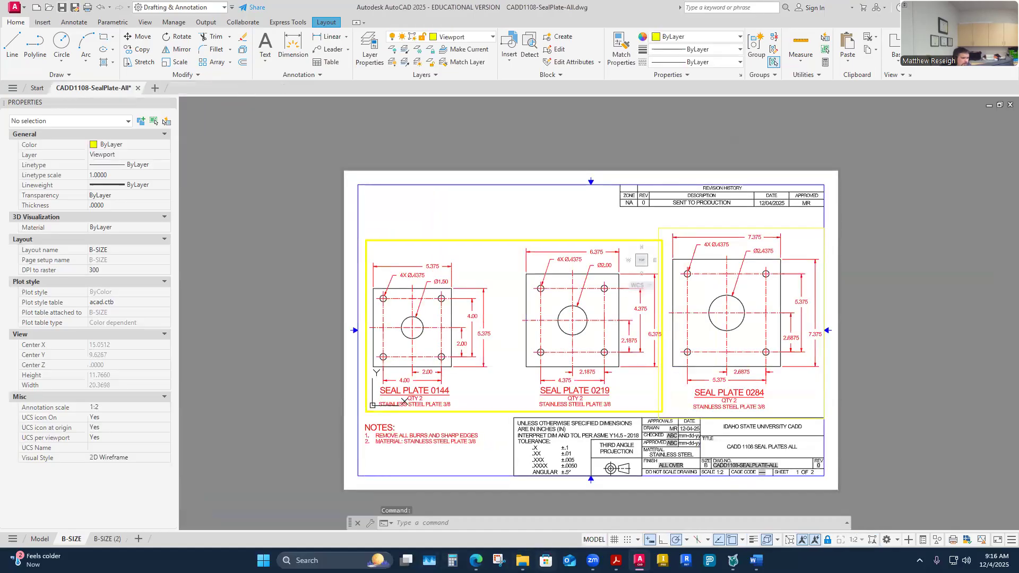
- Open the CADD1108-SealPlate-0219InClass drawing from the Seal Plate In Class folder and display its B-SIZE layout
left_click(524, 558)
left_click(479, 181)
double_click(479, 180)
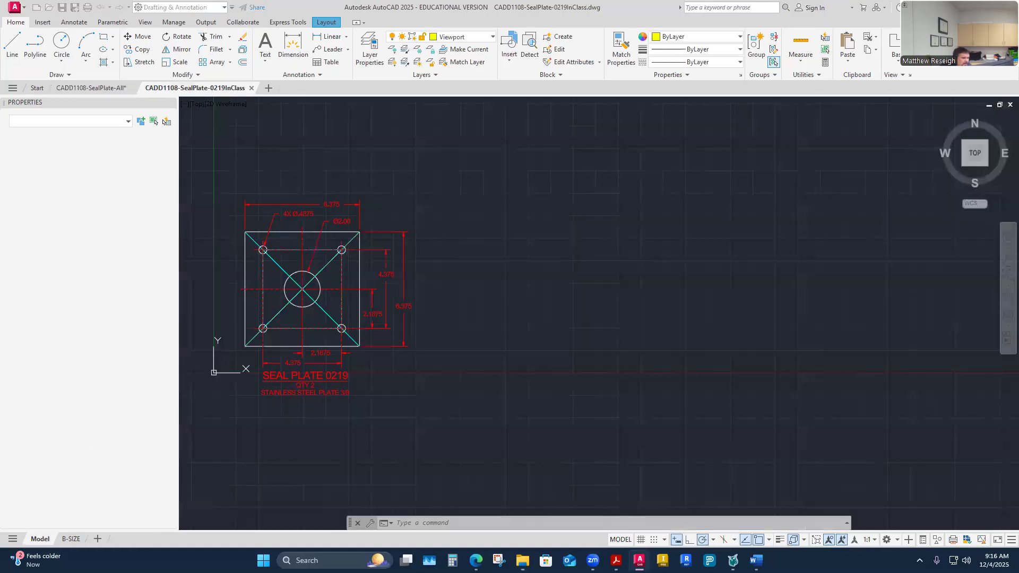
left_click(68, 540)
- Turn off the Construction layer in the seal plate 0219 drawing
left_click(479, 37)
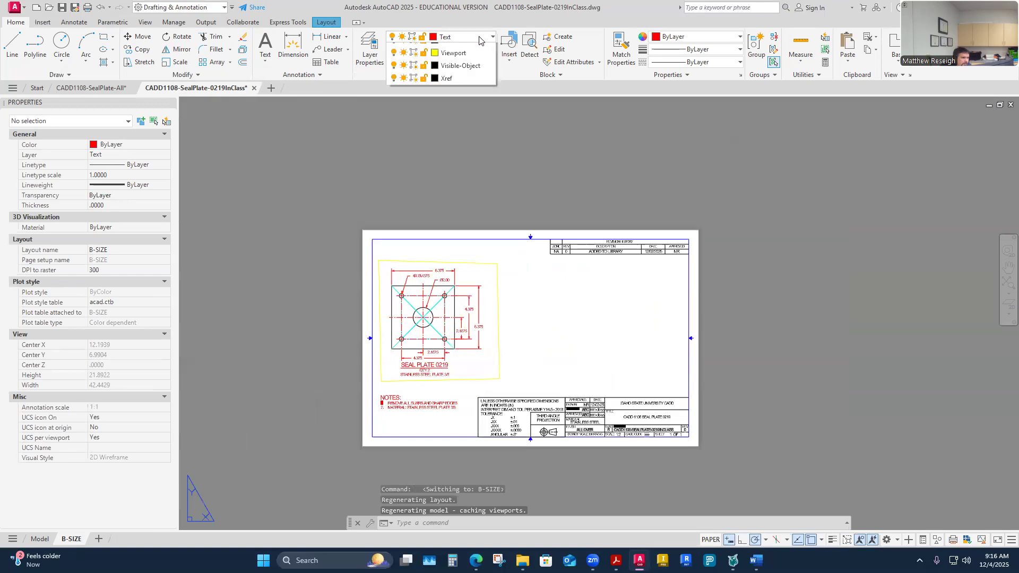
left_click(393, 126)
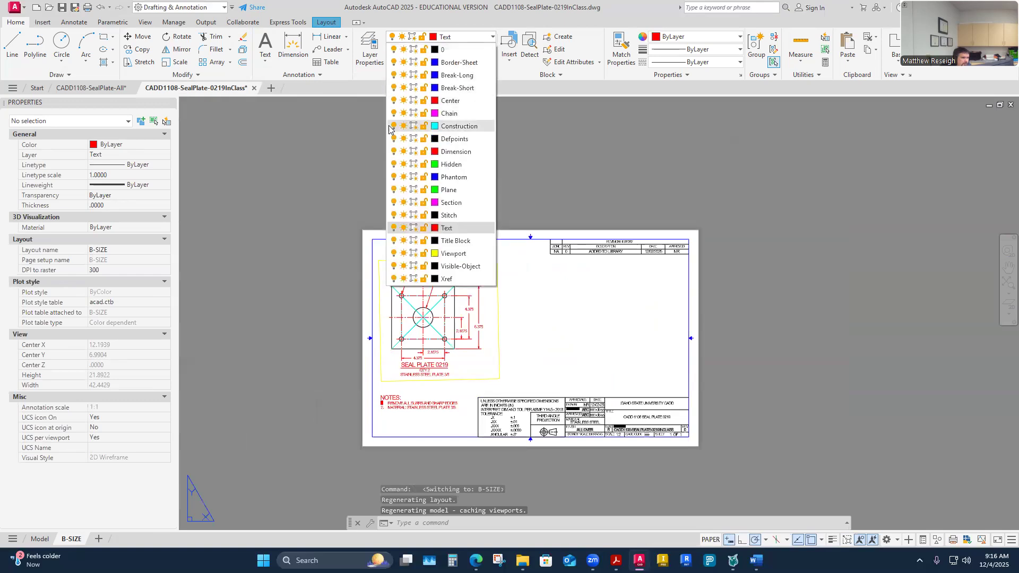
left_click(505, 294)
key("Escape")
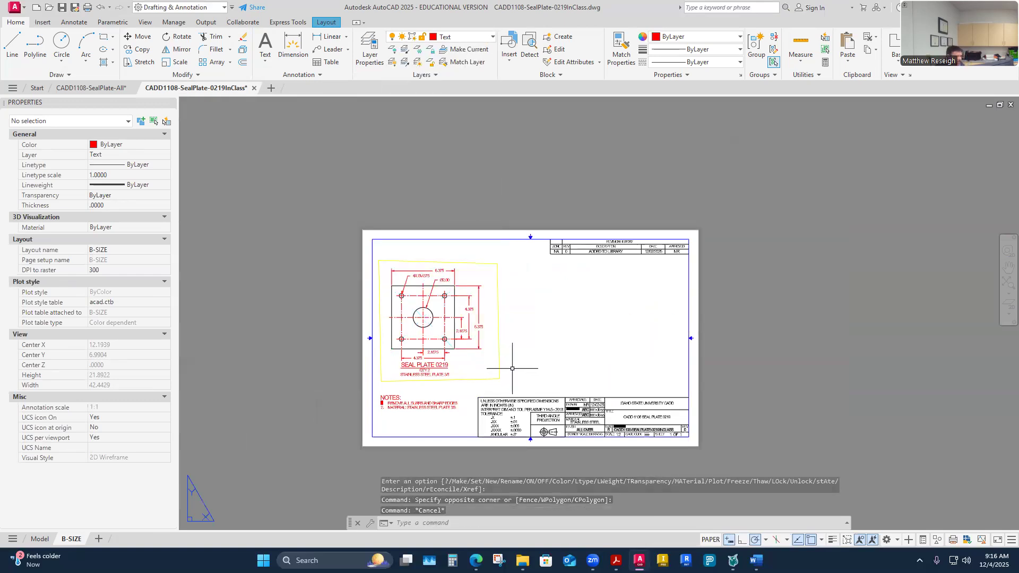
- Activate the seal plate 0219 viewport to check its lock state, and return to paper space
double_click(484, 365)
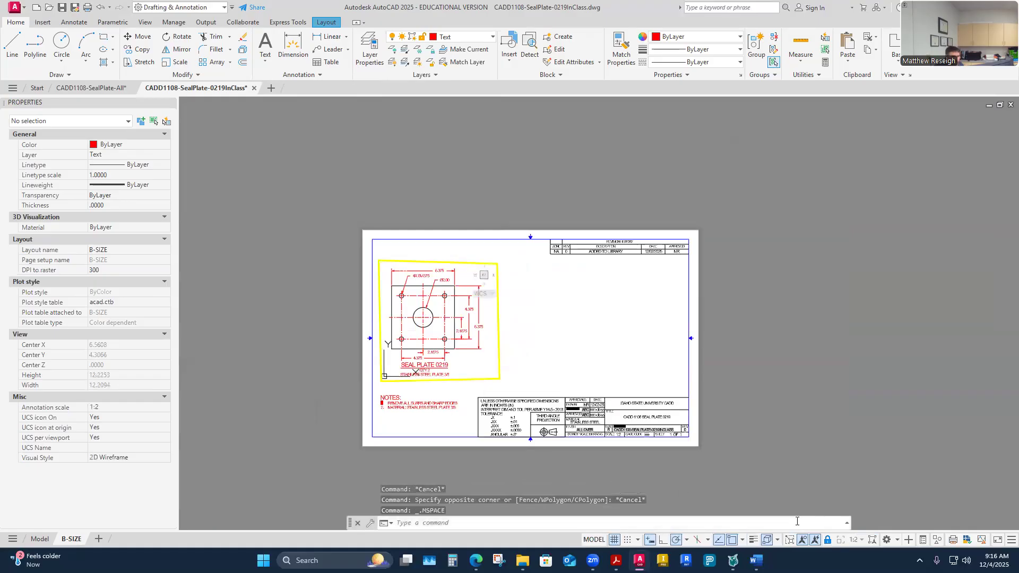
double_click(593, 362)
key("Escape")
key("Escape")
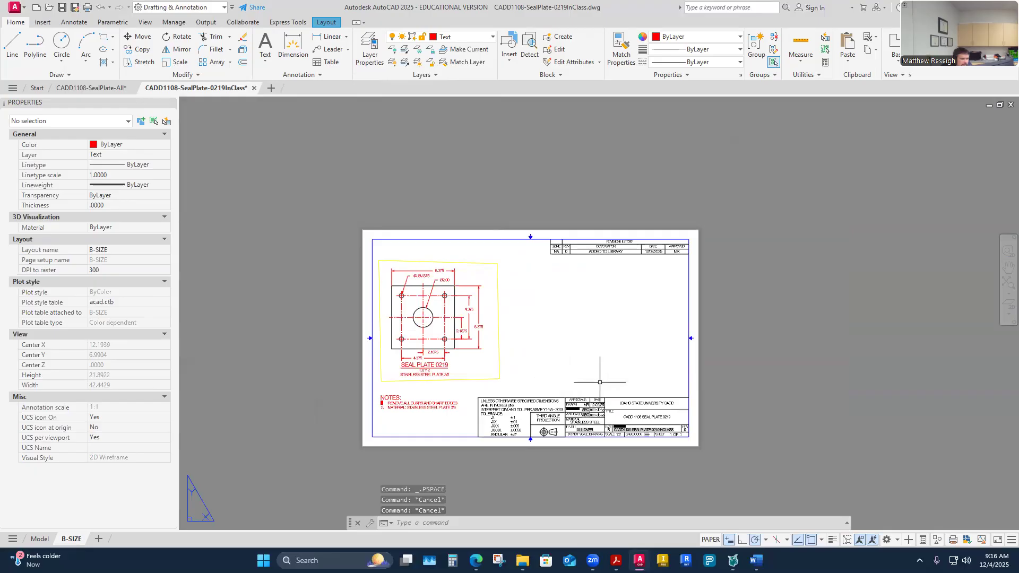
- Save and close the seal plate 0219 drawing
scroll(559, 378, "up", 5)
scroll(509, 317, "down", 3)
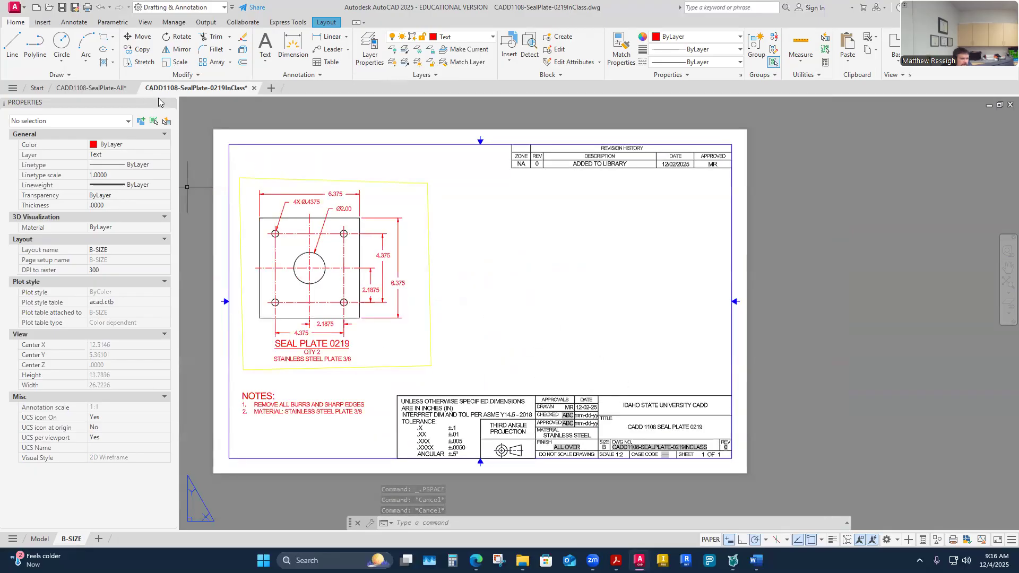
left_click(63, 8)
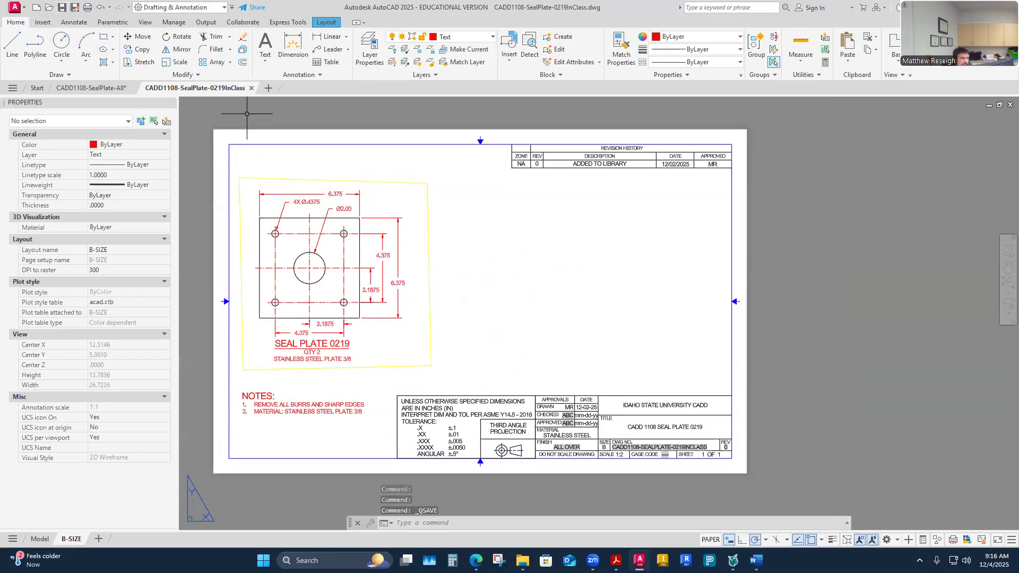
mouse_move(252, 91)
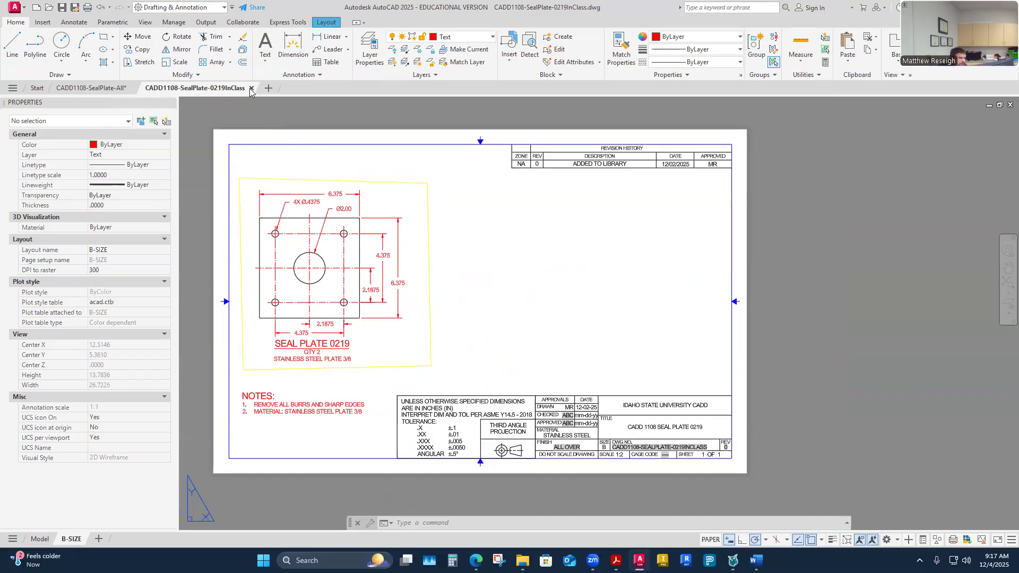
left_click(251, 88)
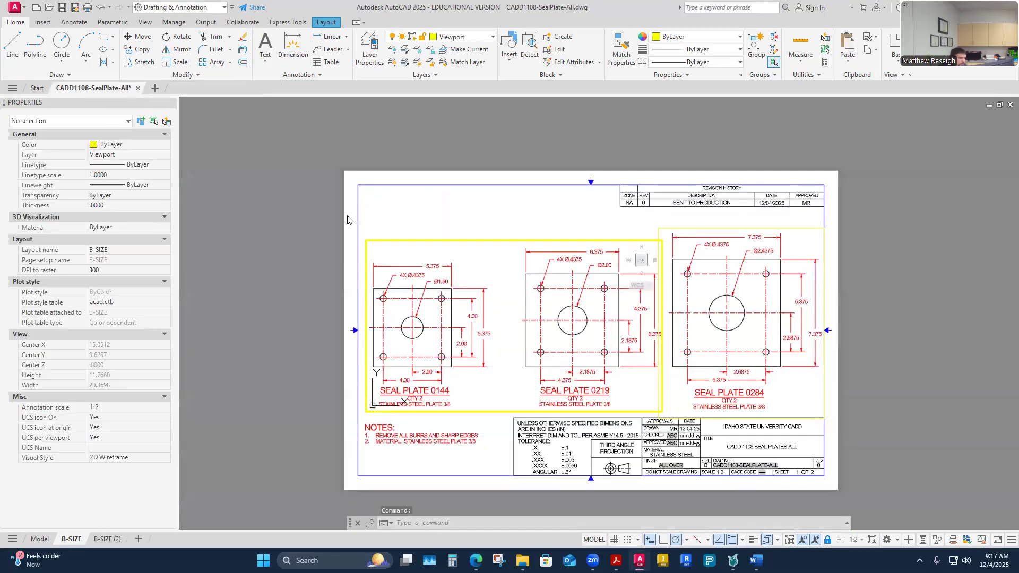
- Open the CADD1108-SealPlate-0284InClass drawing from the Seal Plate In Class folder and display its B-SIZE layout
left_click(523, 561)
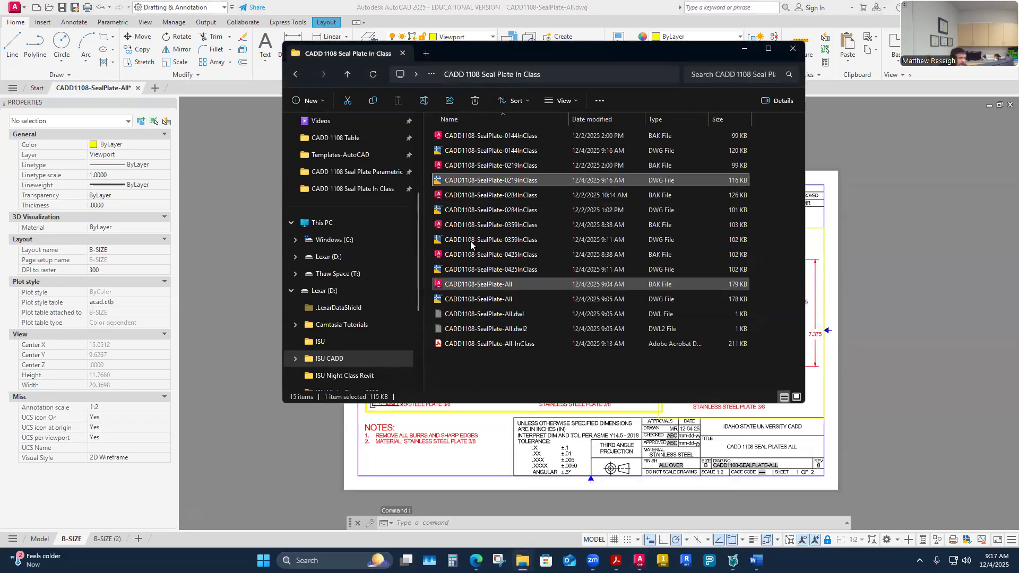
double_click(486, 210)
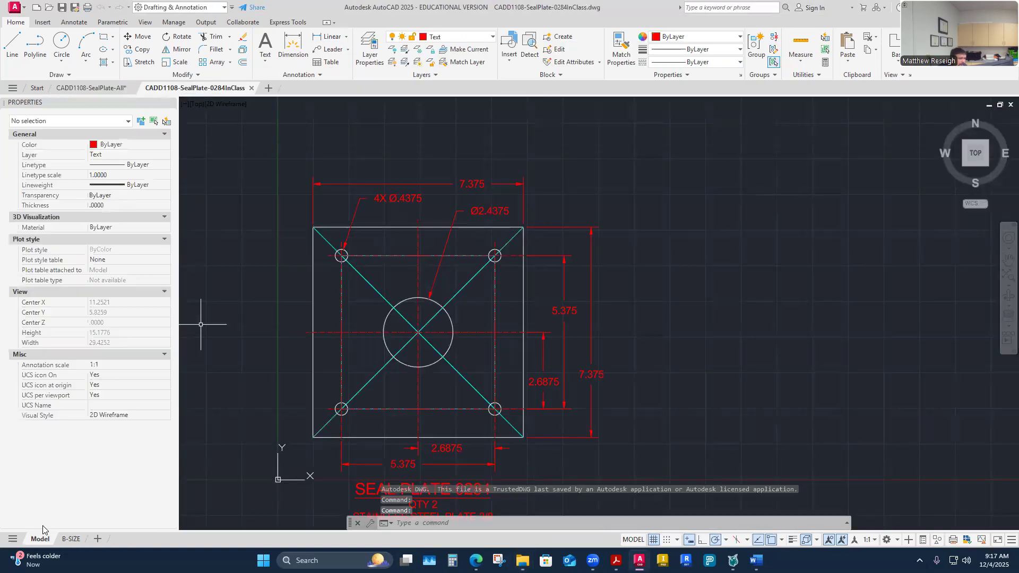
left_click(70, 539)
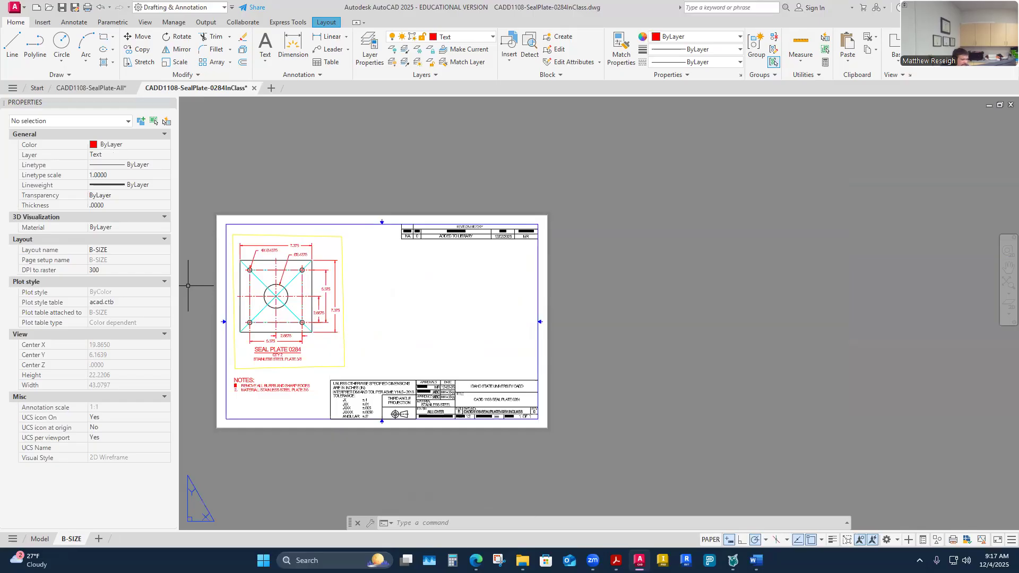
scroll(196, 286, "up", 2)
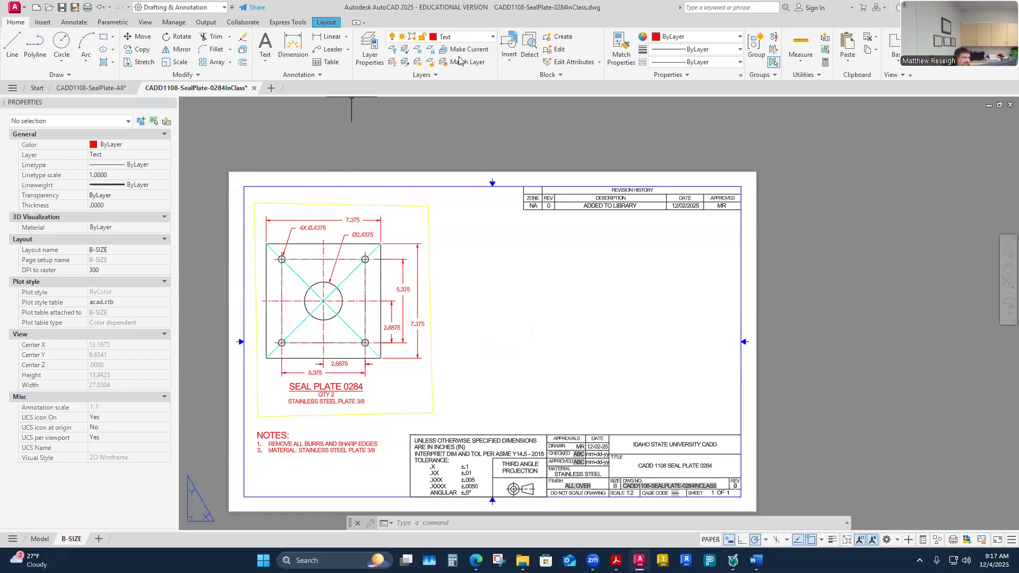
- Turn off the Construction layer in the seal plate 0284 drawing, and save and close it
left_click(477, 38)
left_click(393, 126)
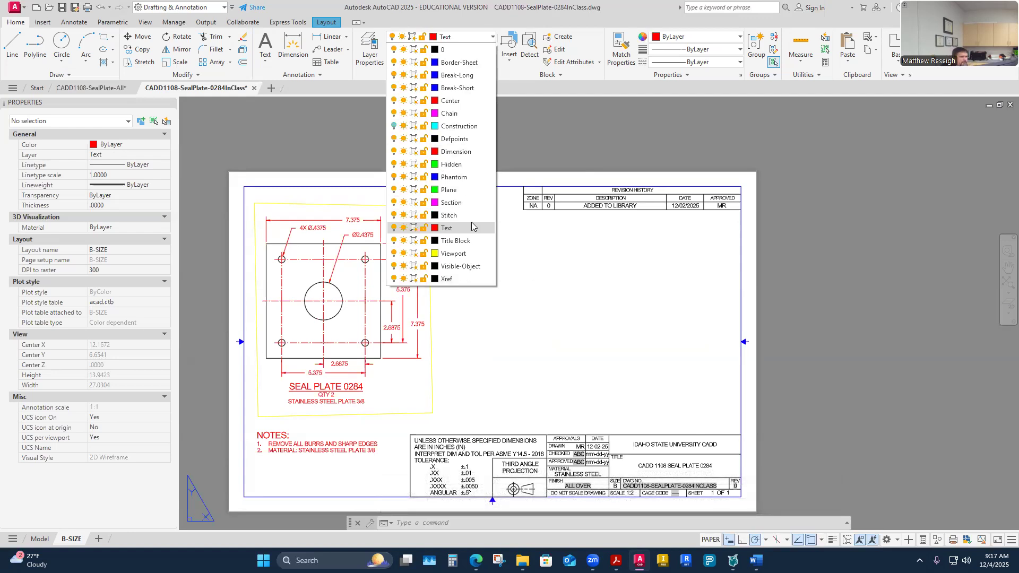
left_click(634, 417)
key("ctrl+s")
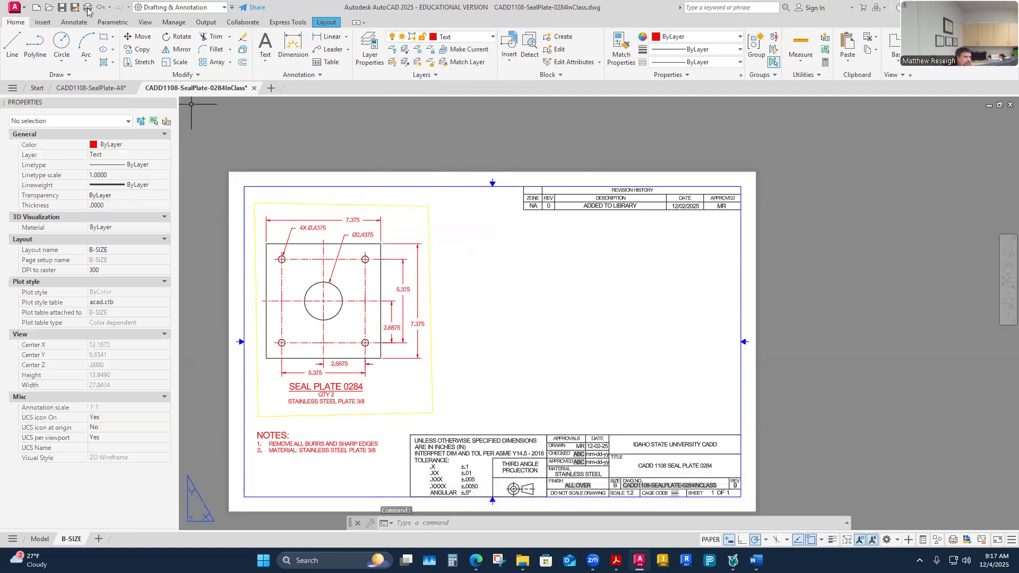
left_click(253, 88)
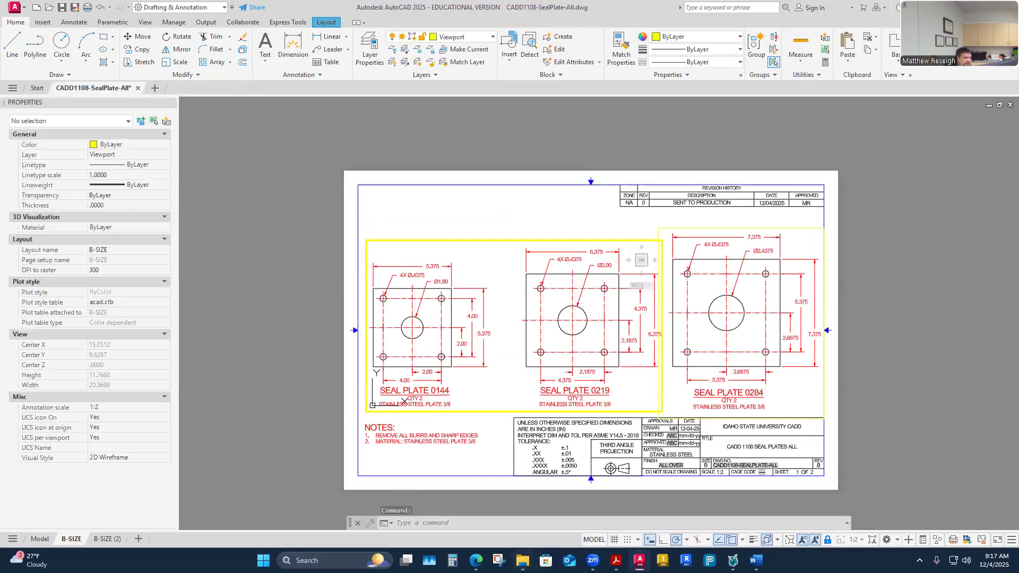
- Open the CADD1108-SealPlate-0359InClass drawing and turn off its Construction layer
left_click(522, 560)
double_click(477, 239)
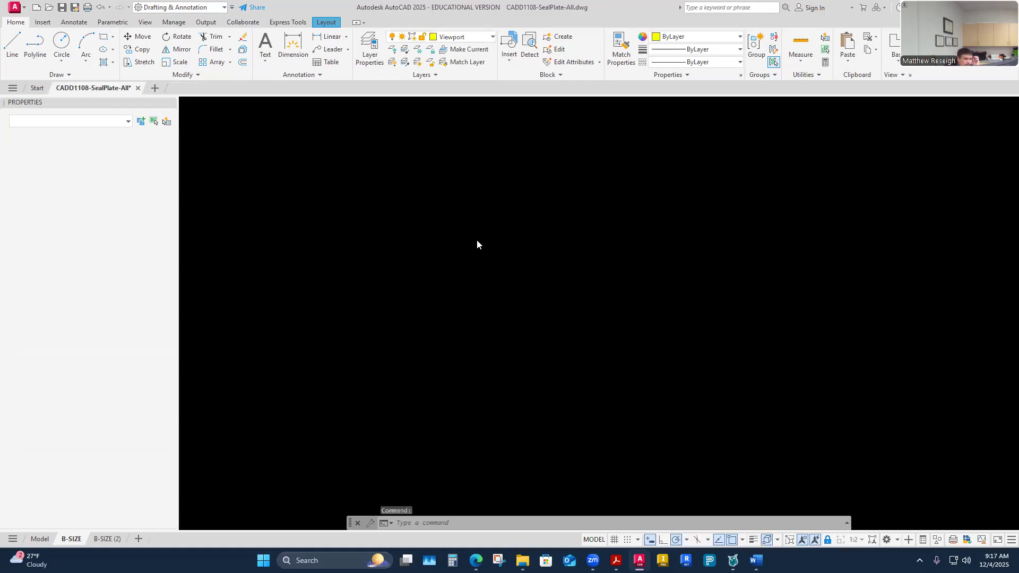
left_click(484, 36)
left_click(394, 125)
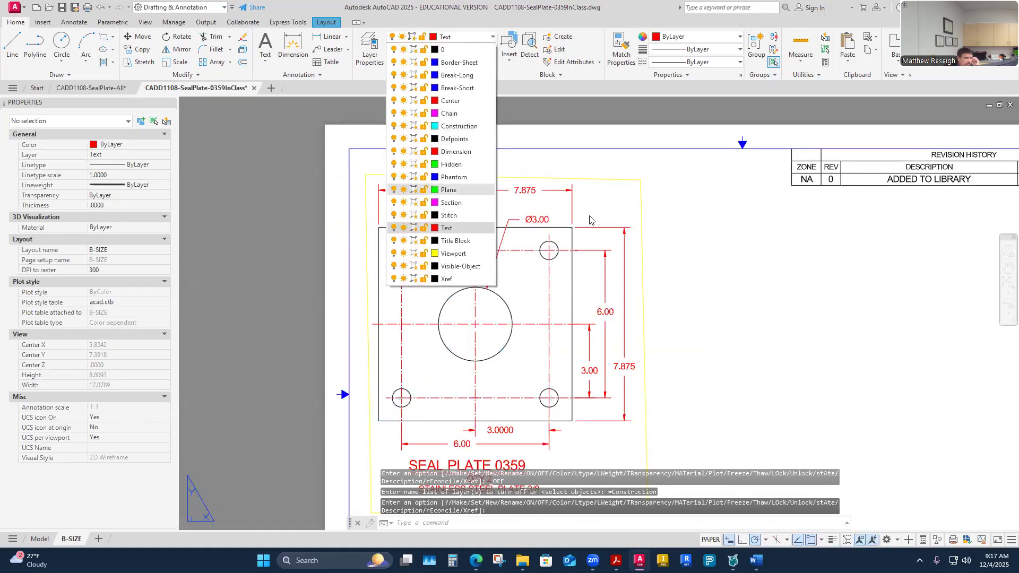
left_click(737, 268)
- Save and close the seal plate 0359 drawing
left_click(61, 8)
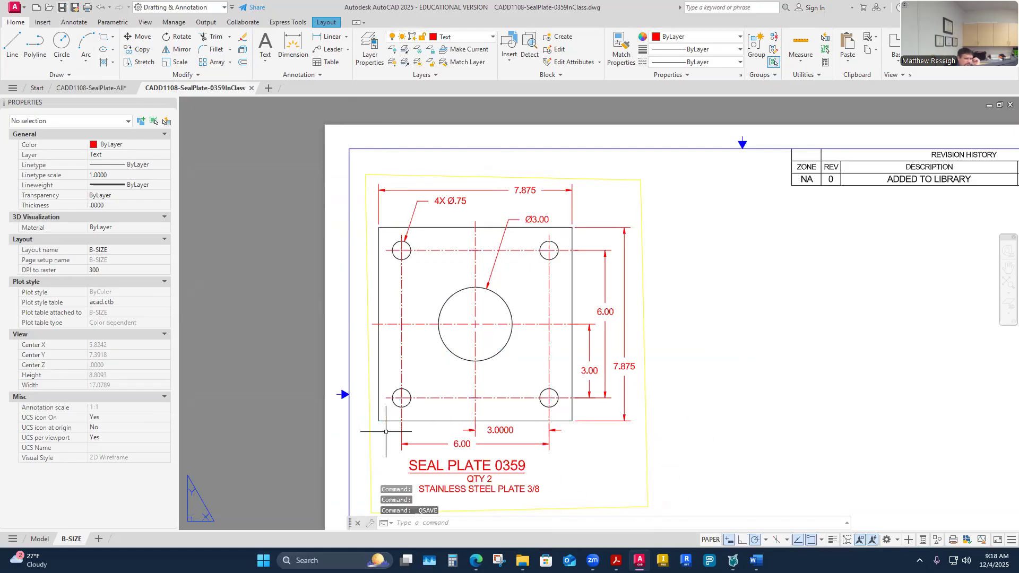
left_click(253, 88)
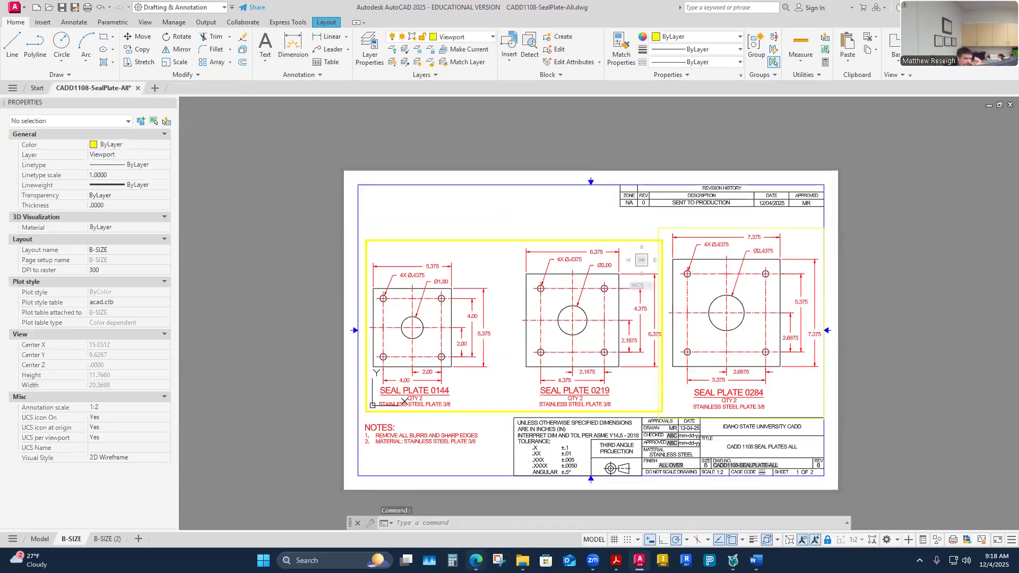
- Open the CADD1108-SealPlate-0425InClass drawing and turn off its Construction layer
left_click(523, 561)
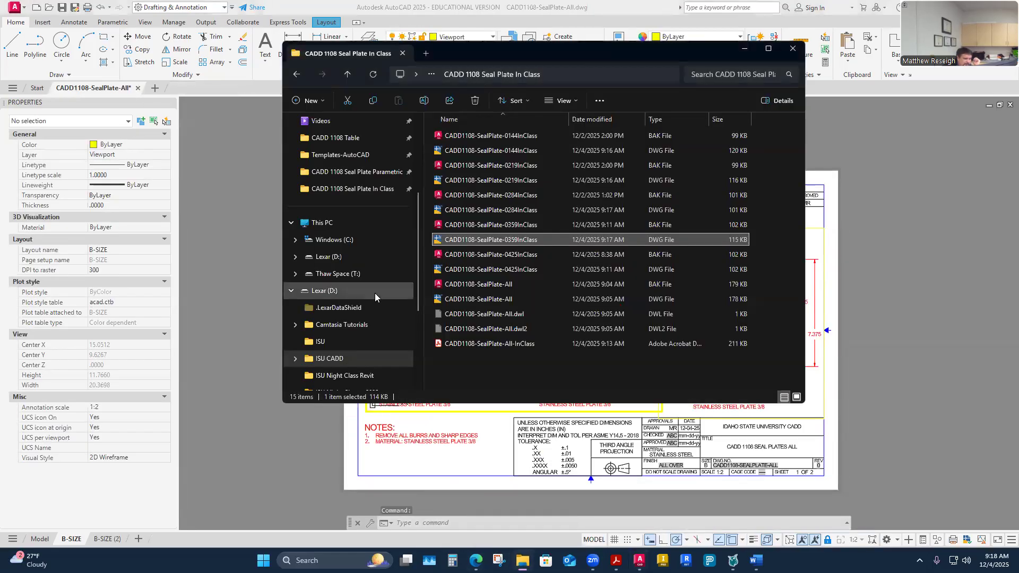
double_click(462, 270)
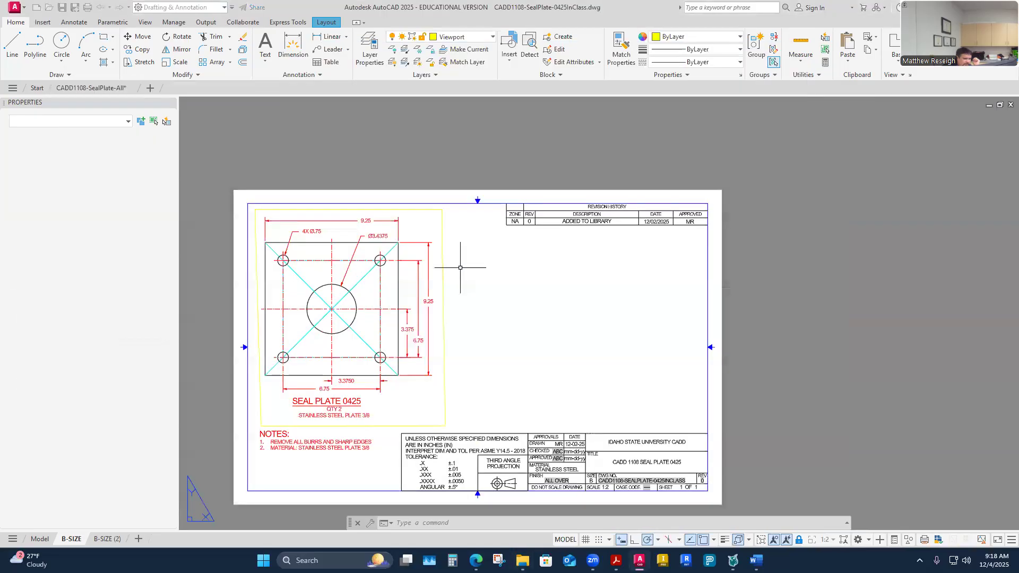
left_click(484, 38)
left_click(393, 126)
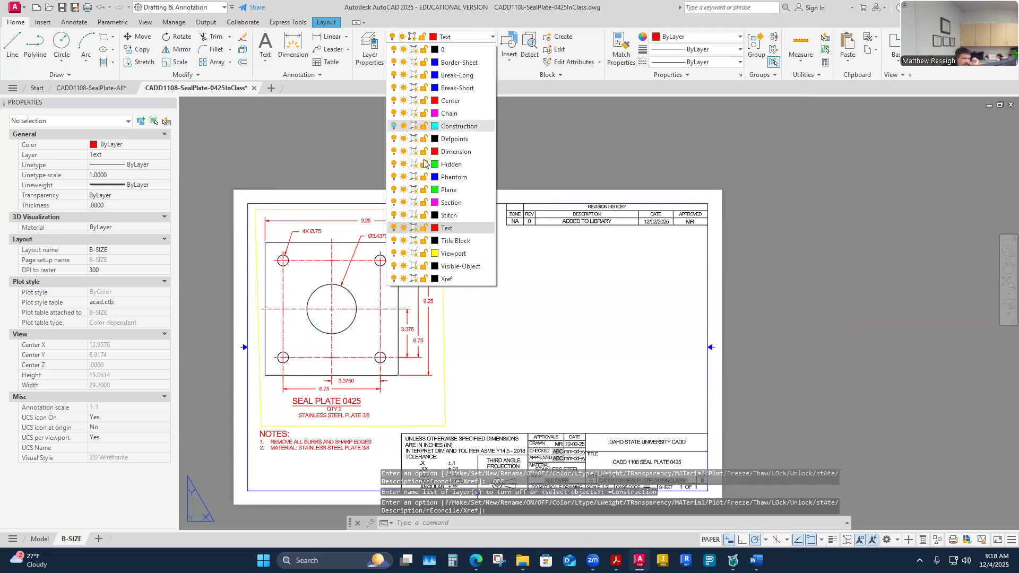
left_click(530, 360)
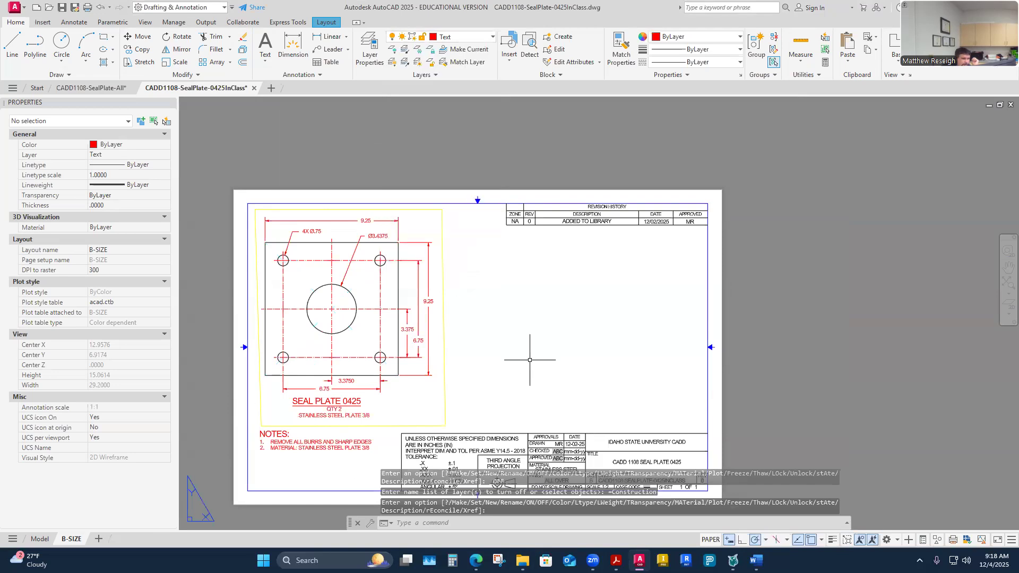
- Save and close the seal plate 0425 drawing
left_click(62, 7)
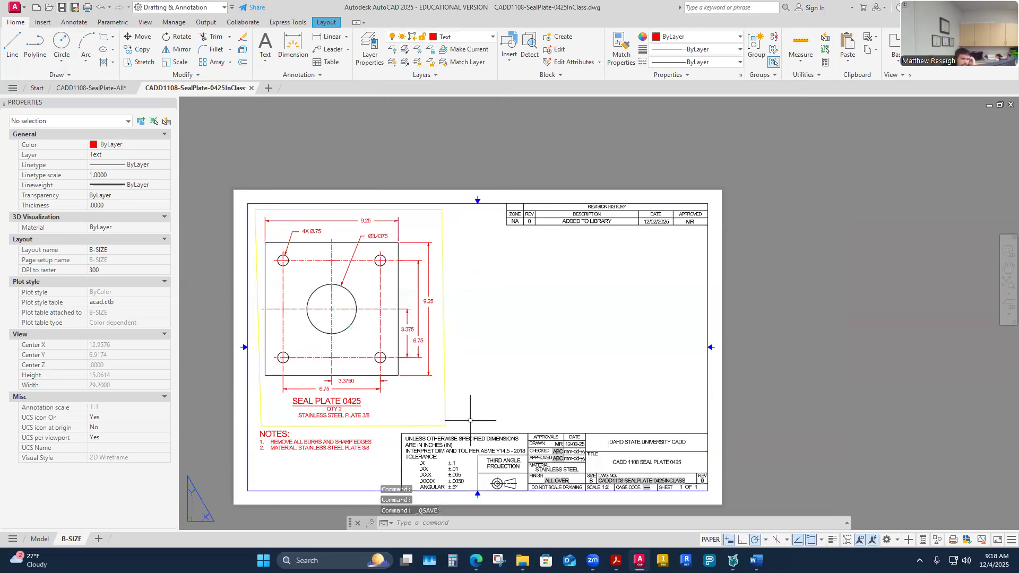
left_click(252, 88)
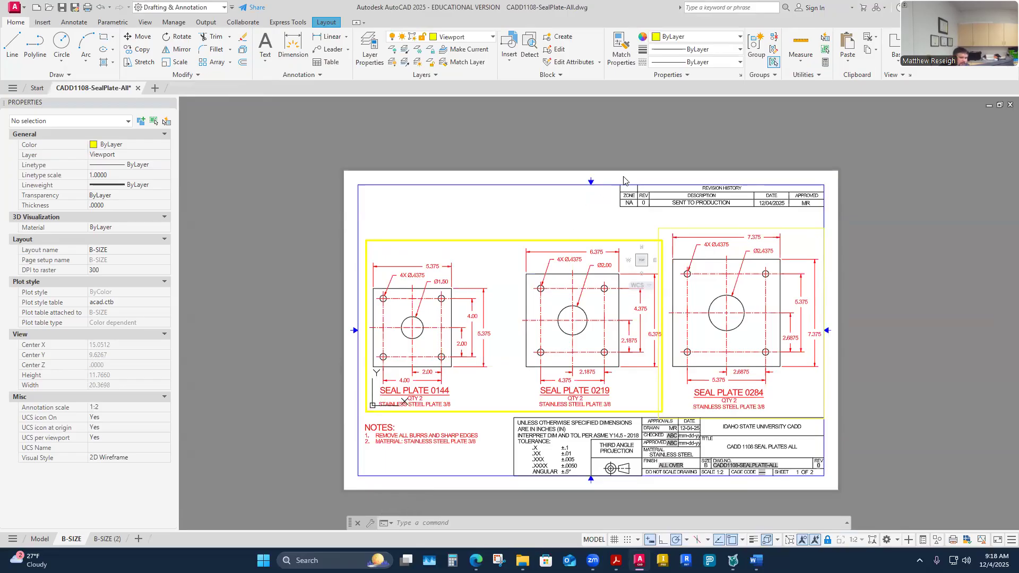
- Try activating the viewports from the area where they overlap, between seal plates 0219 and 0284 on the B-SIZE layout
double_click(537, 221)
scroll(675, 368, "up", 2)
scroll(674, 367, "up", 4)
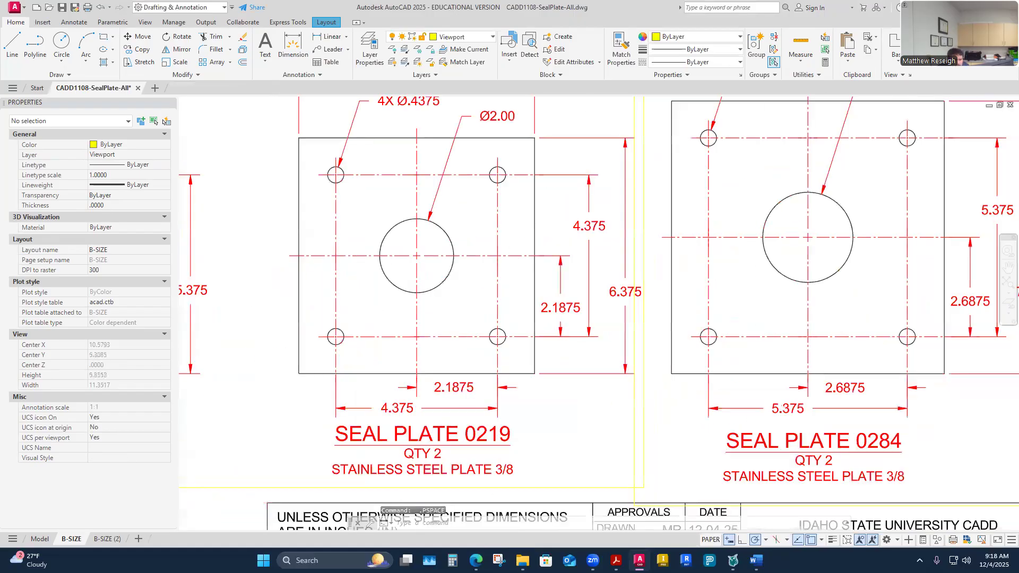
left_click(612, 404)
double_click(611, 404)
left_click(613, 405)
left_click(613, 405)
left_click(613, 405)
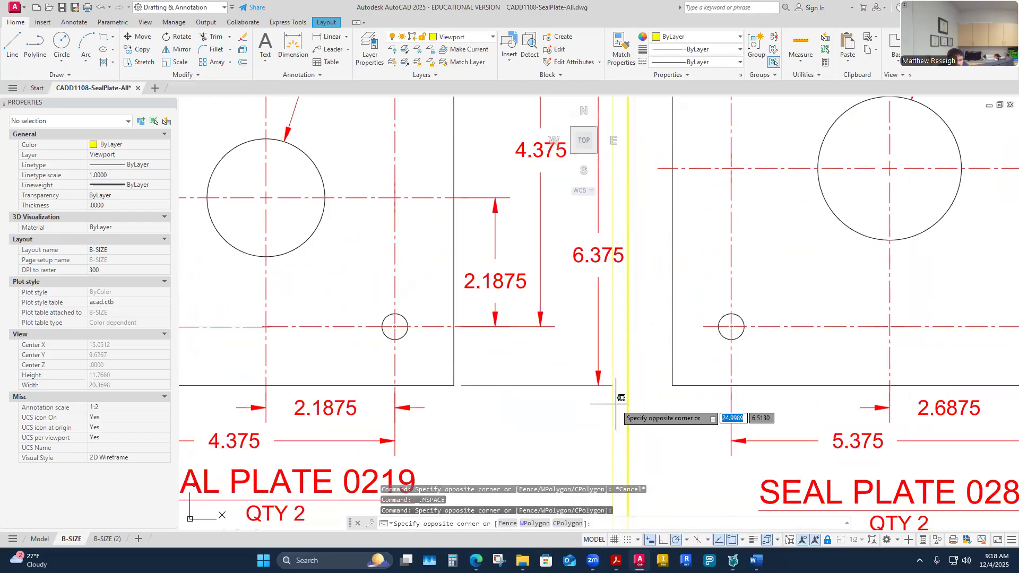
left_click(612, 404)
left_click(613, 403)
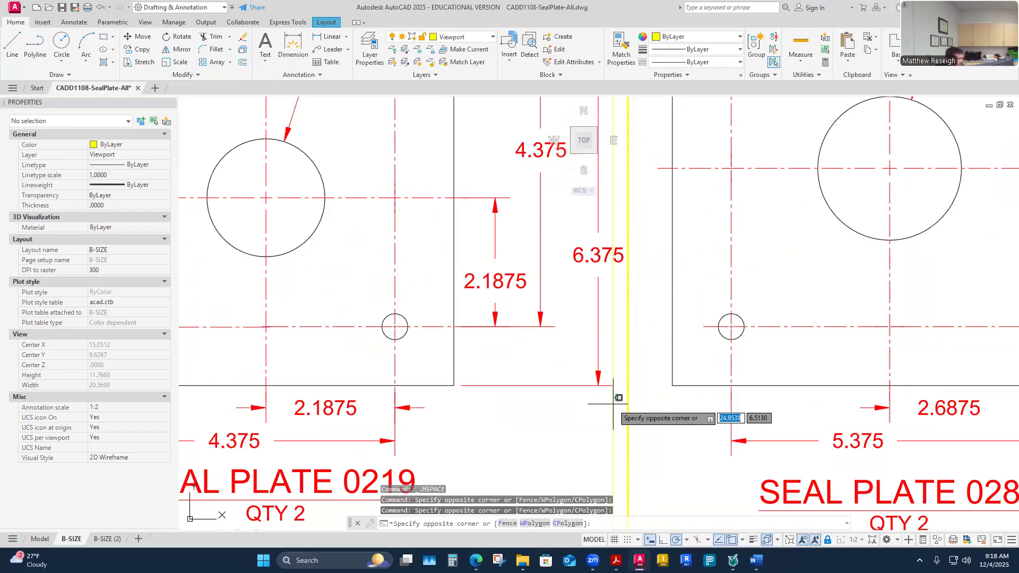
left_click(613, 404)
scroll(615, 315, "down", 2)
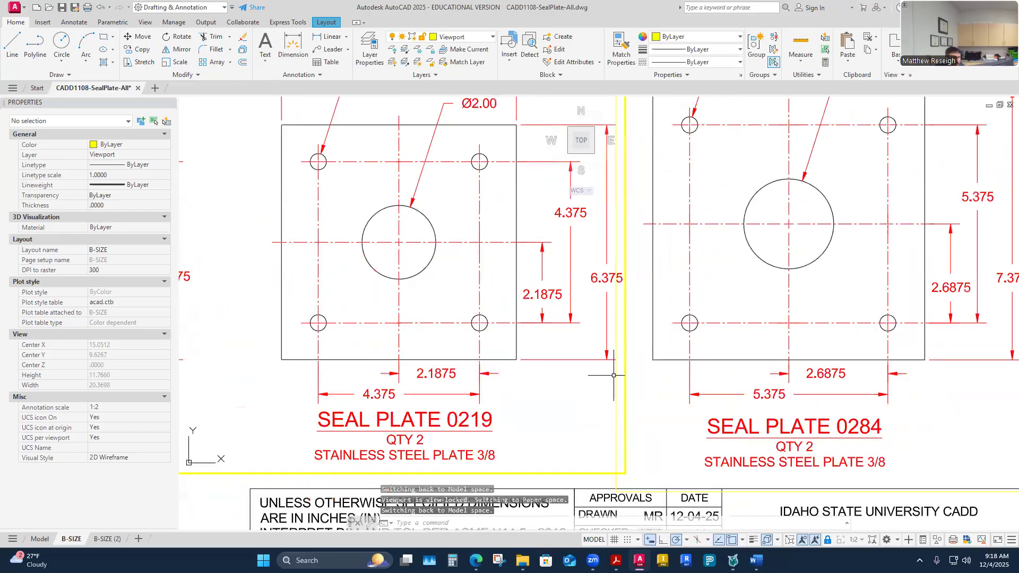
- Activate the seal plate 0284 viewport, and return to paper space with the whole sheet in view
left_click(654, 454)
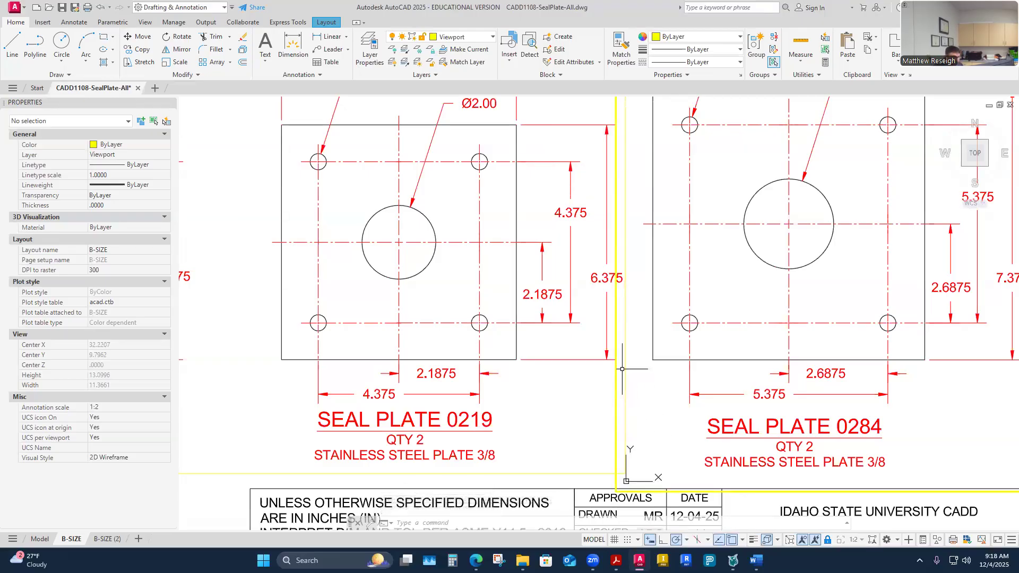
scroll(624, 408, "down", 2)
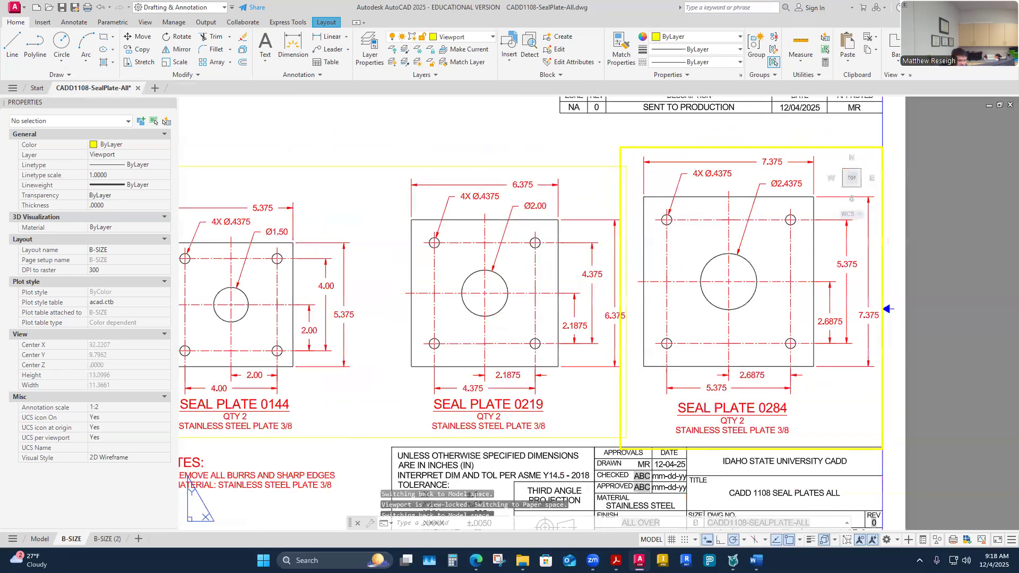
double_click(594, 440)
key("Escape")
scroll(598, 375, "down", 2)
scroll(539, 360, "up", 2)
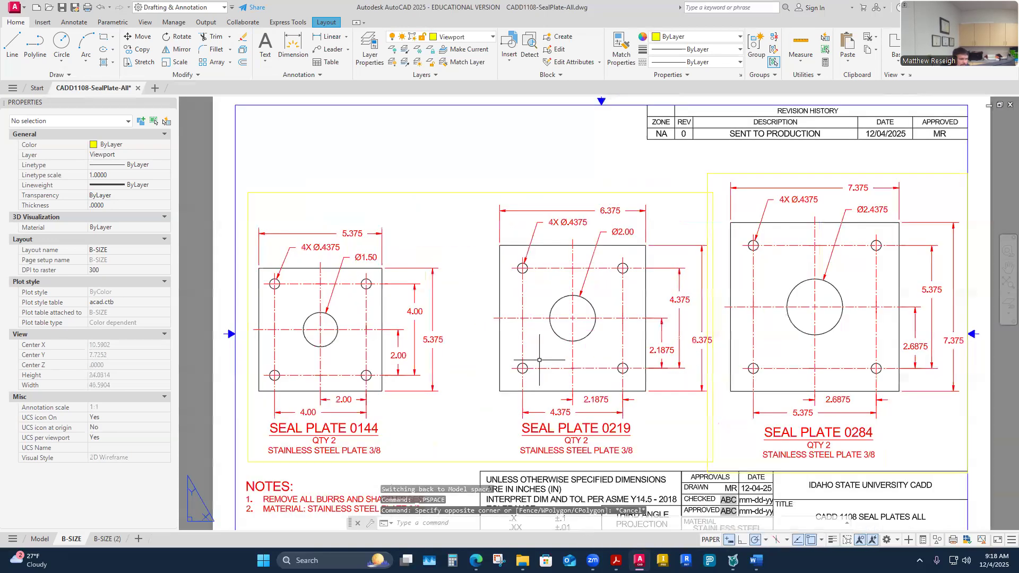
scroll(541, 276, "down", 4)
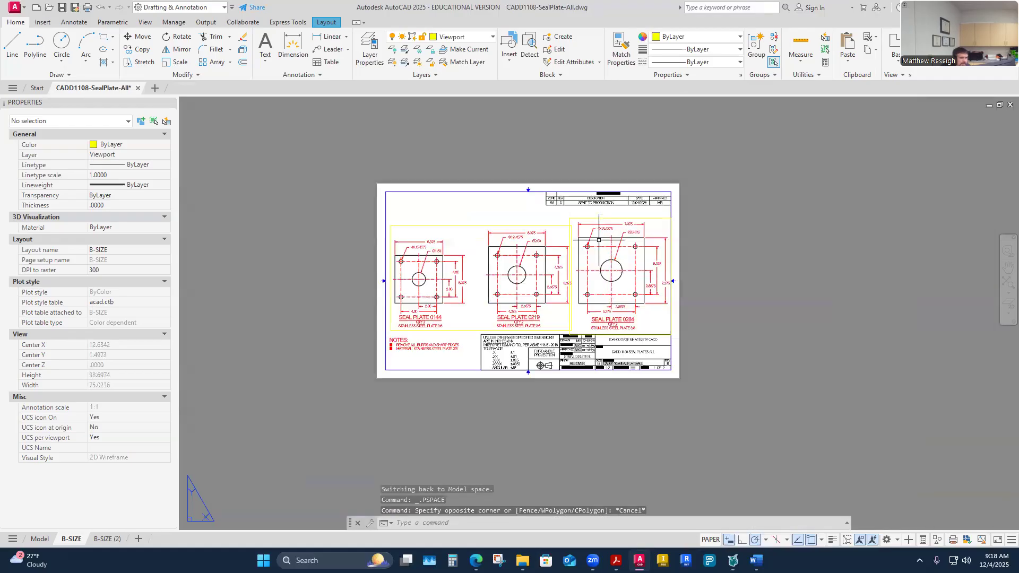
scroll(533, 233, "up", 2)
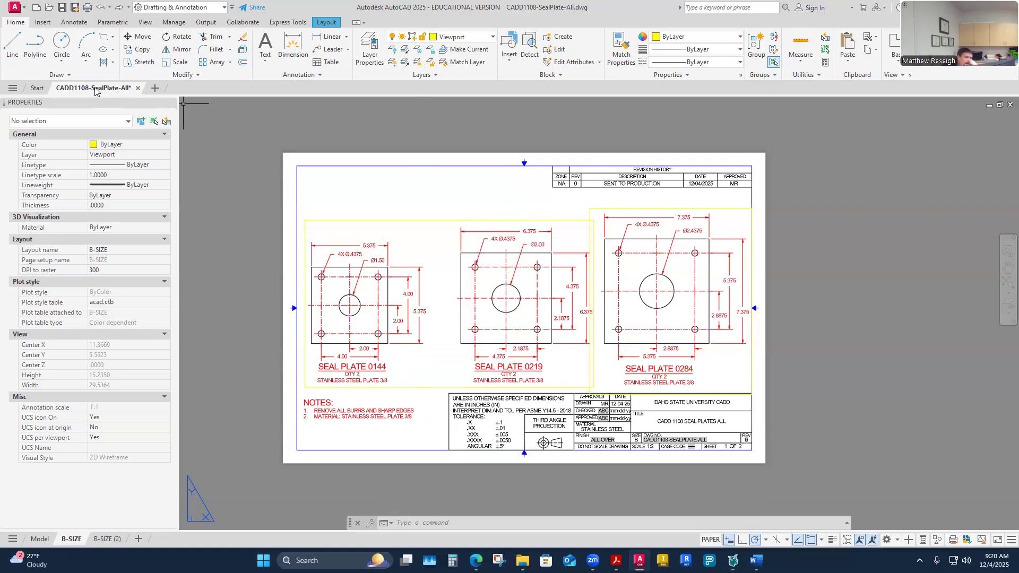
- Look at the model space of the CADD1108-SealPlate-All drawing and return to its B-SIZE layout
mouse_move(118, 92)
left_click(214, 161)
key("ctrl+Page_Up")
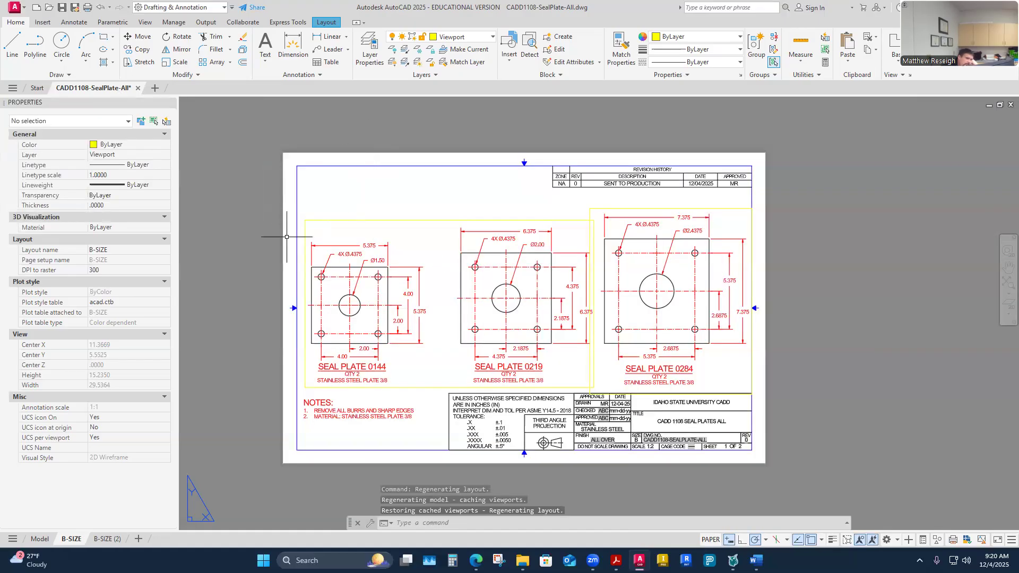
- Examine the file types offered for exporting the seal plate drawing to other formats, and cancel the export
left_click(24, 10)
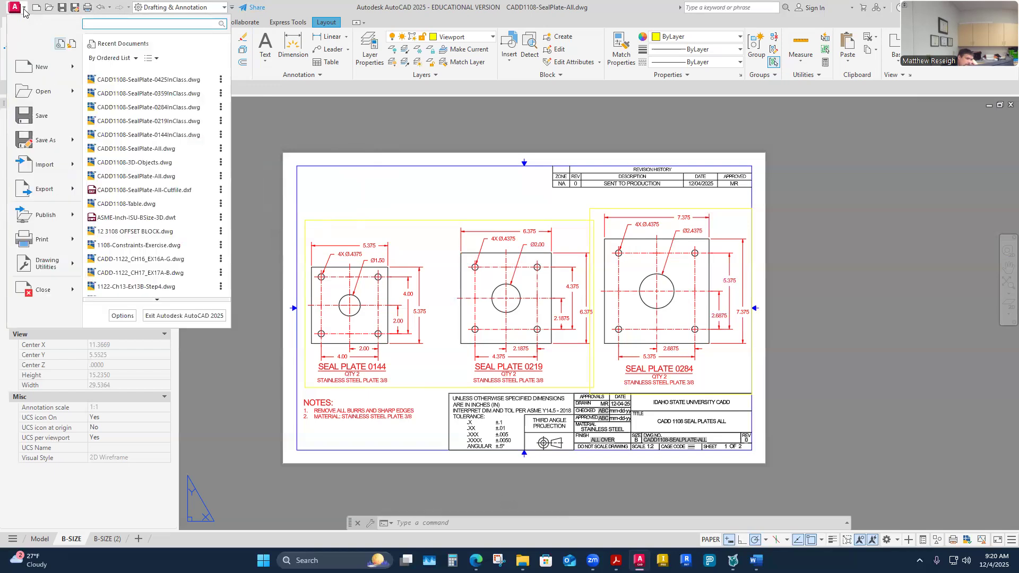
mouse_move(54, 189)
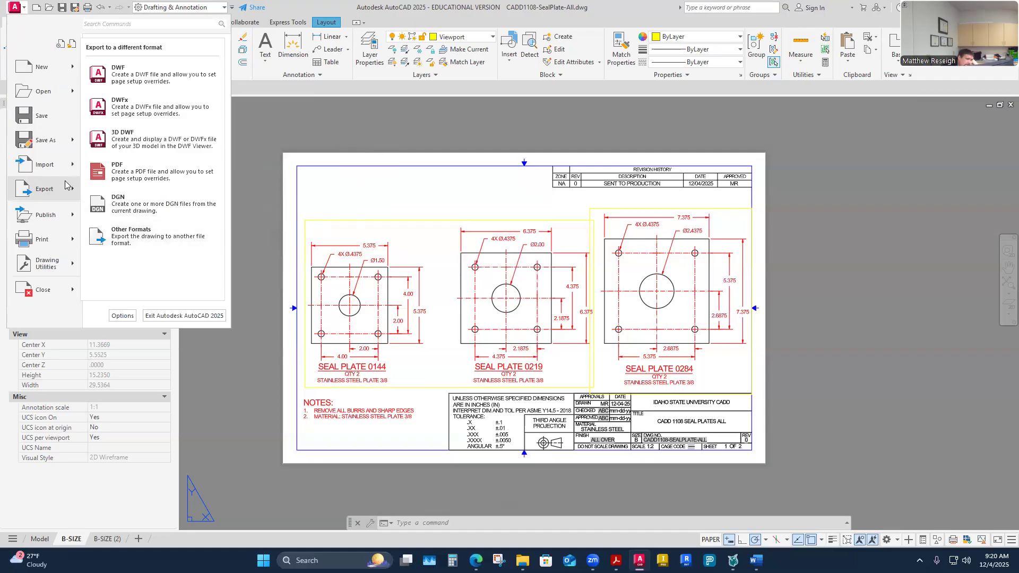
mouse_move(53, 143)
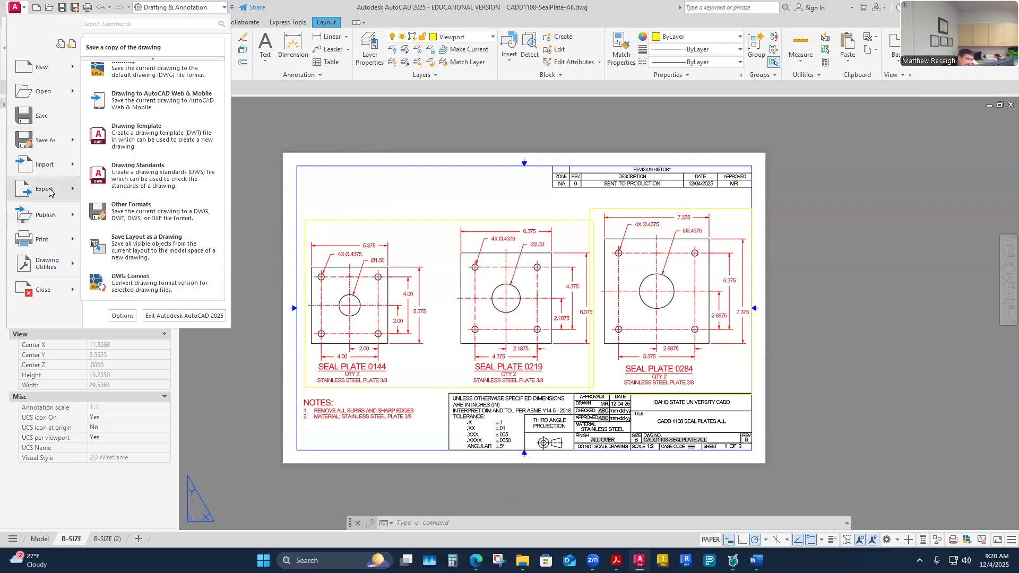
left_click(154, 242)
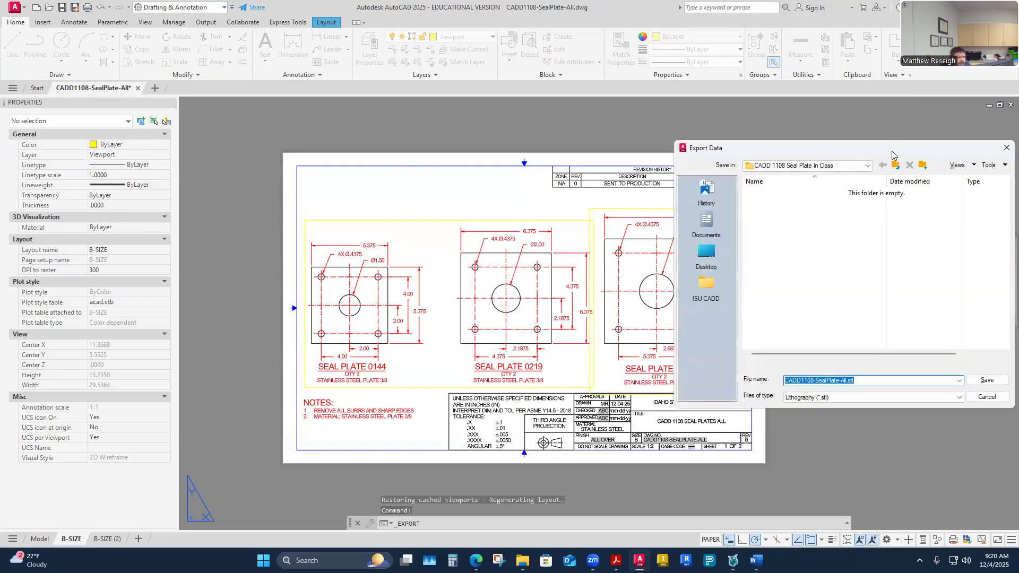
left_click_drag(893, 155, 507, 128)
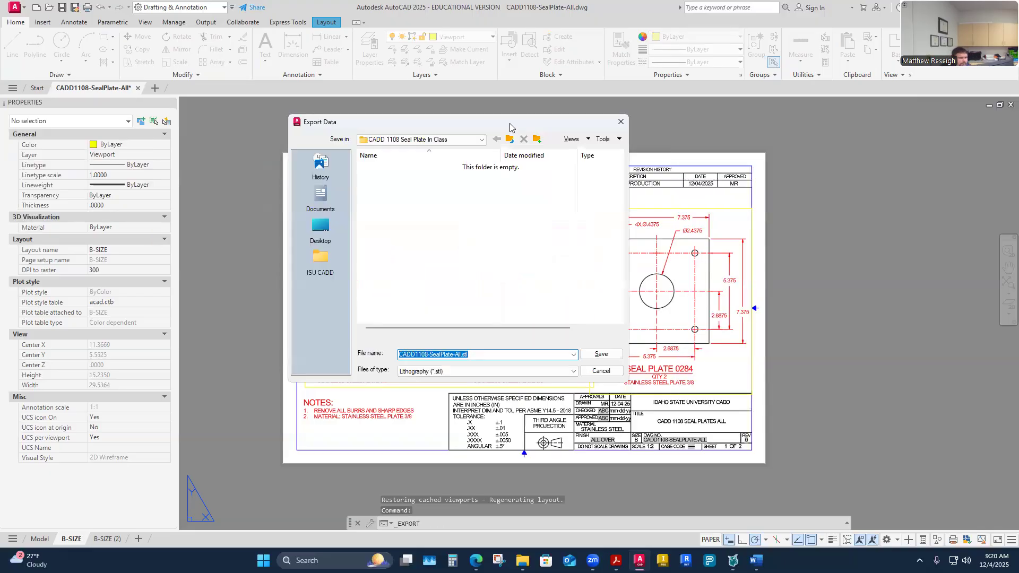
left_click(573, 373)
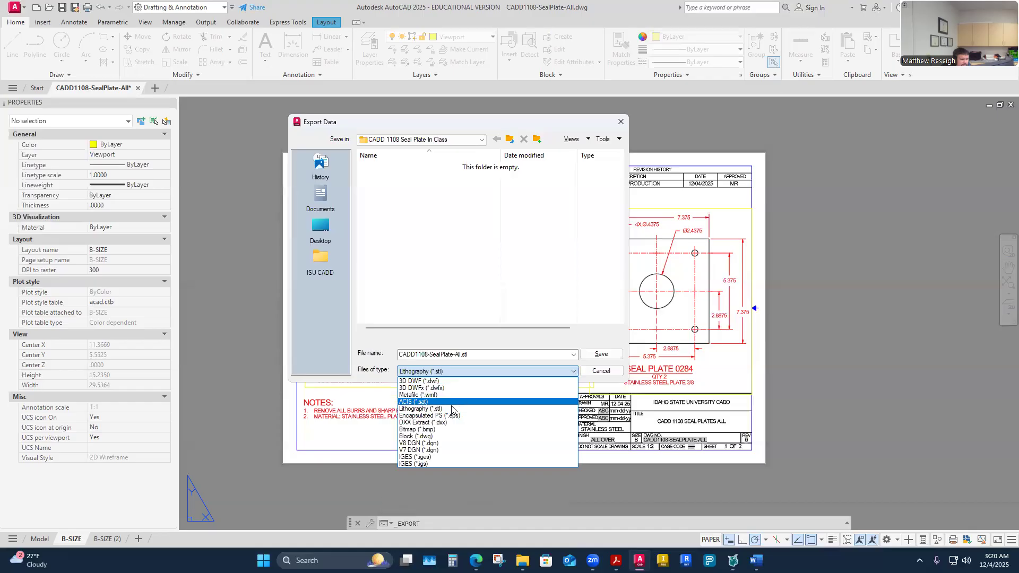
left_click(622, 123)
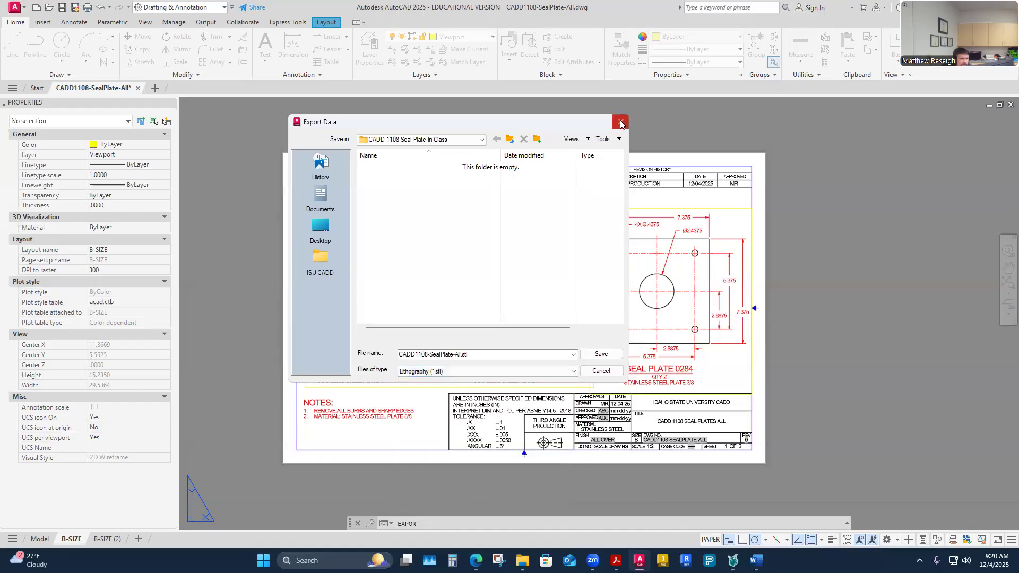
left_click(622, 123)
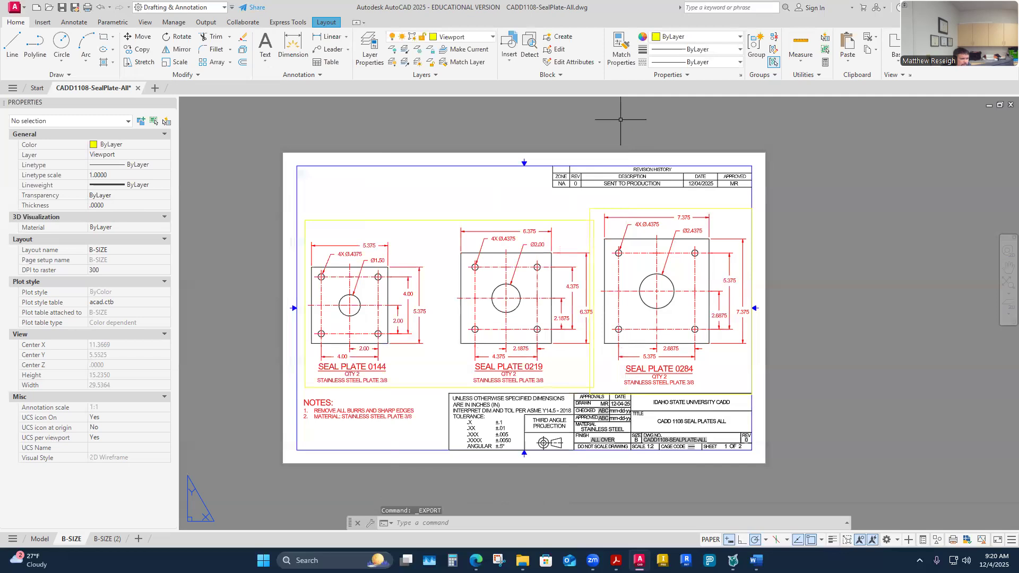
- Save the combined seal plate drawing as CADD1108-SealPlate-All.dxf in AutoCAD 2018 DXF format
left_click(76, 8)
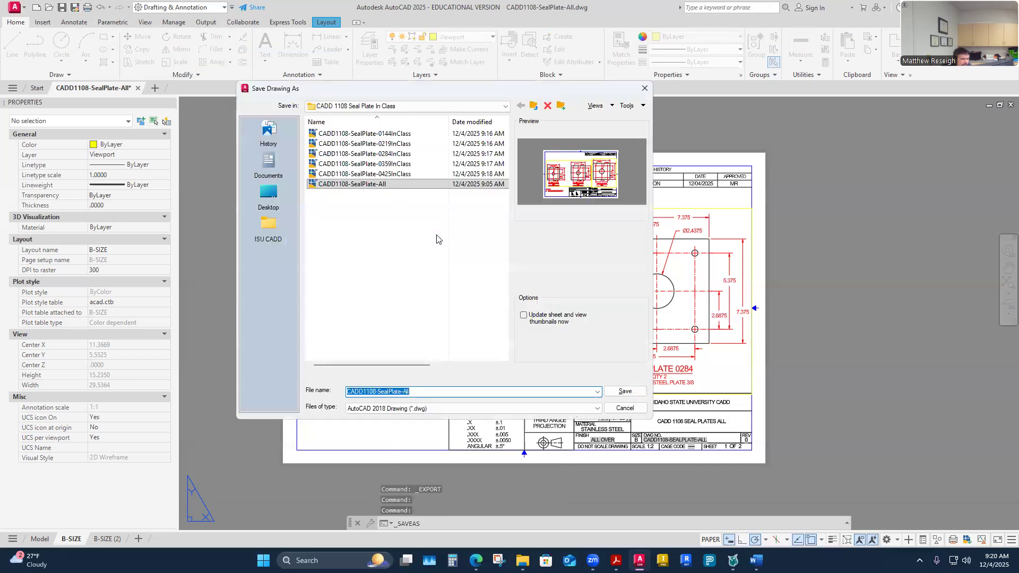
left_click(597, 409)
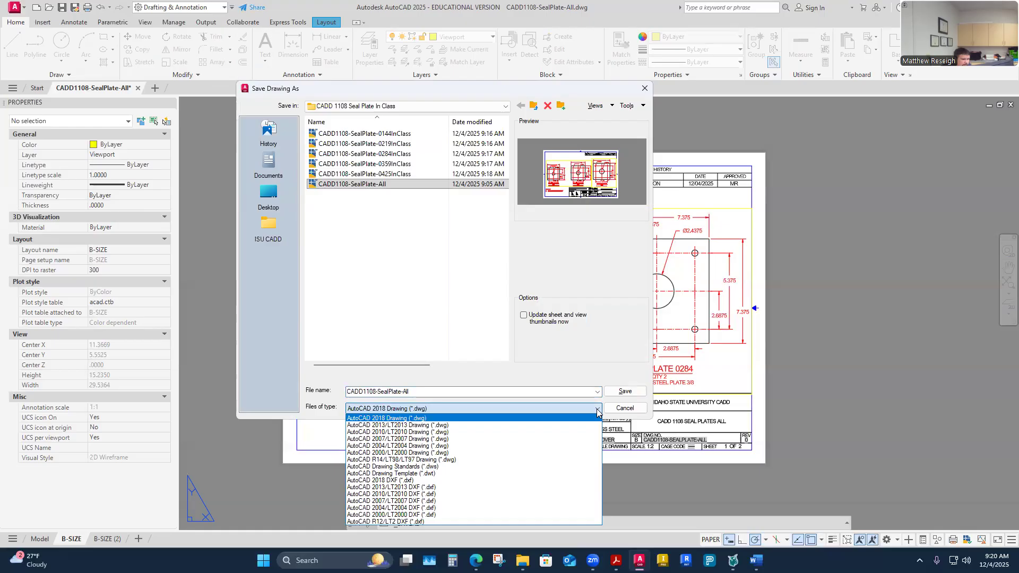
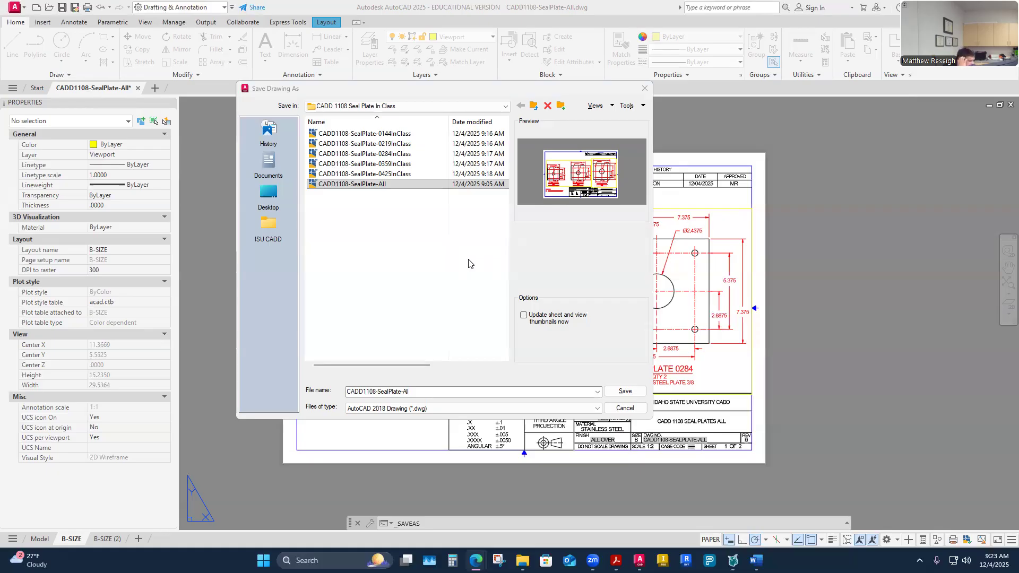
left_click(597, 408)
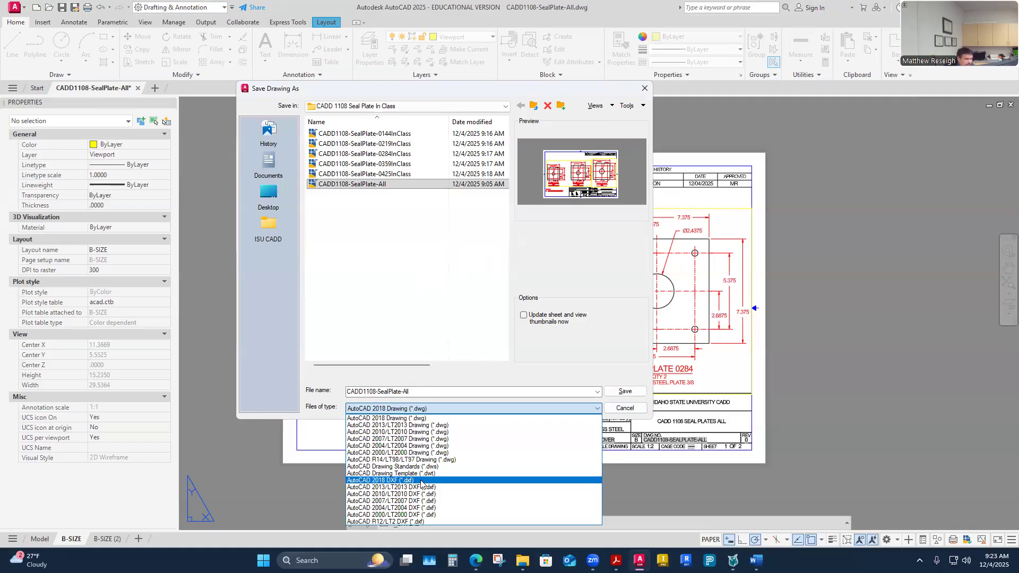
left_click(420, 480)
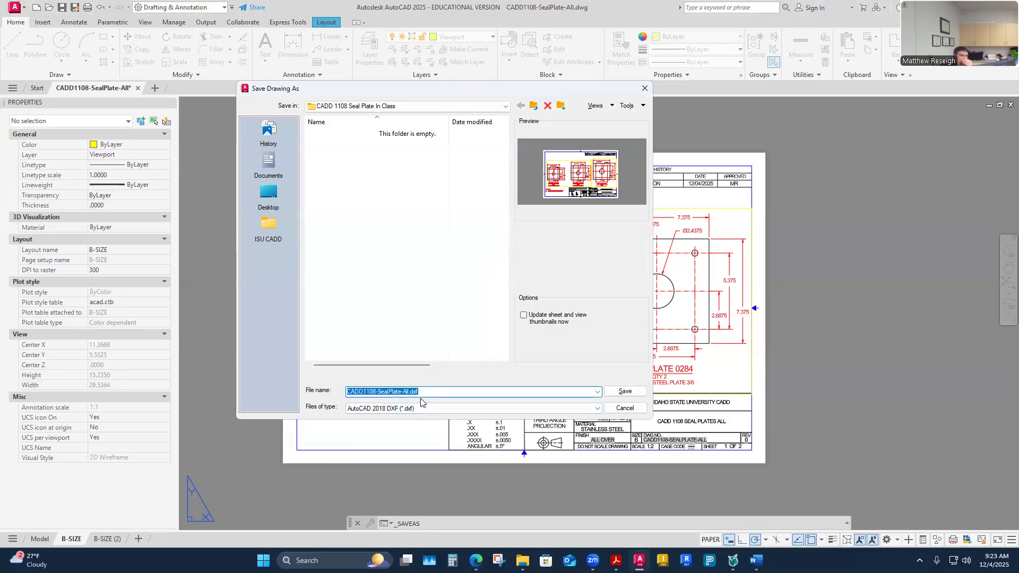
left_click(631, 392)
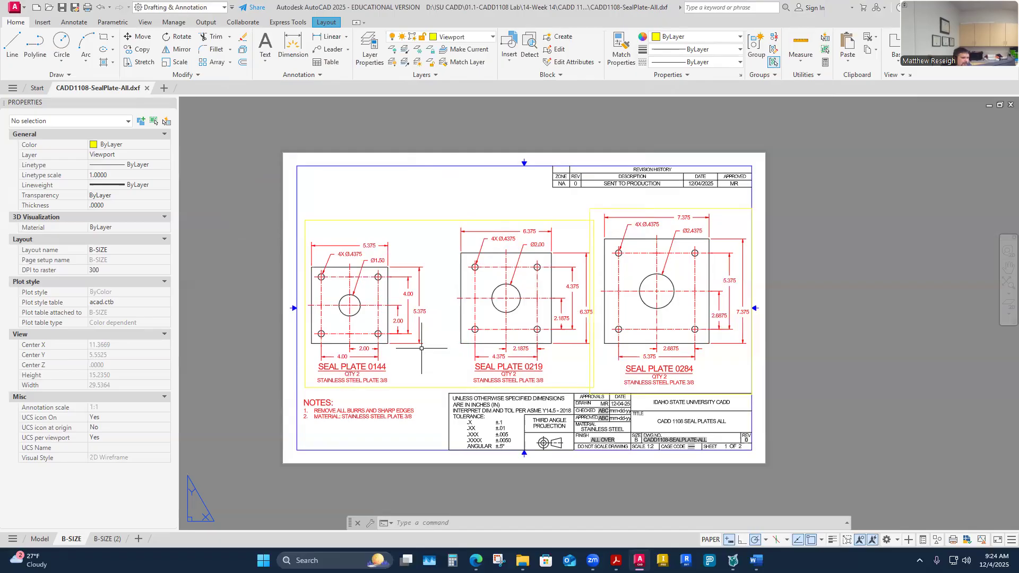
- In model space, delete the three vertical dimensions beside seal plate 0144
left_click(46, 542)
scroll(245, 285, "up", 4)
left_click_drag(466, 204, 500, 298)
left_click(491, 214)
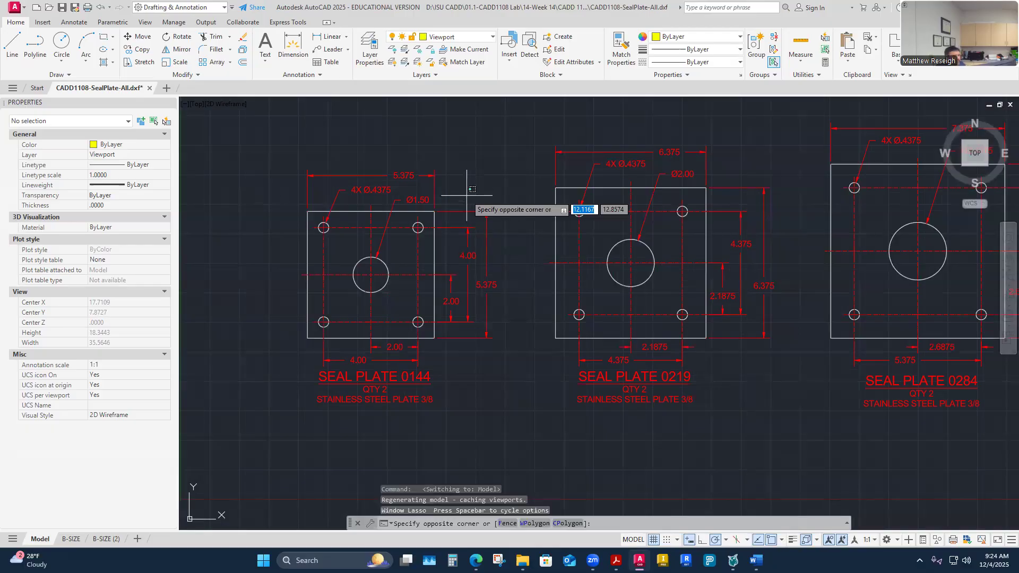
left_click(498, 190)
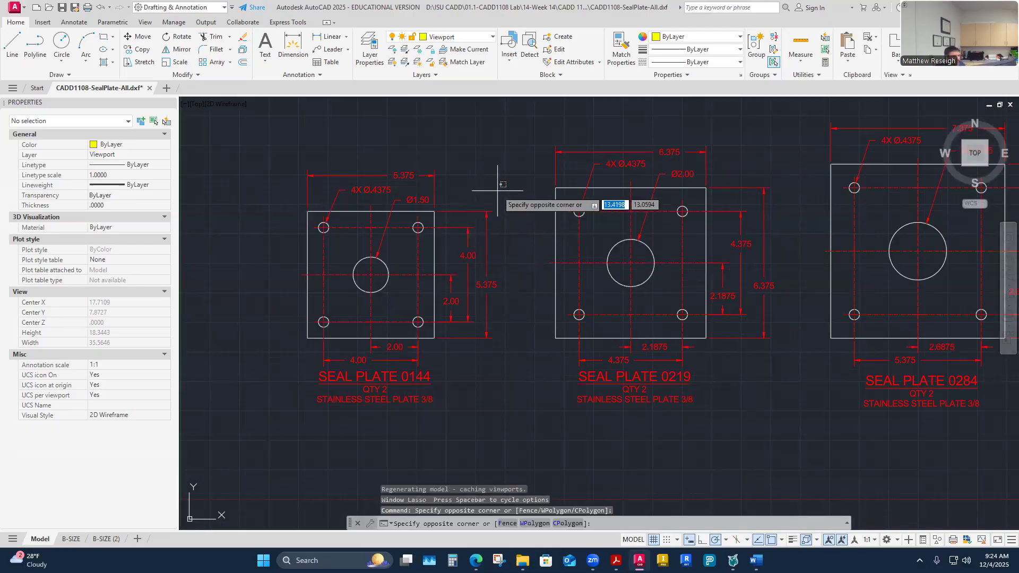
key("Escape")
left_click(460, 214)
key("Escape")
mouse_move(495, 216)
left_mouse_down()
mouse_move(424, 274)
mouse_move(435, 282)
left_mouse_up()
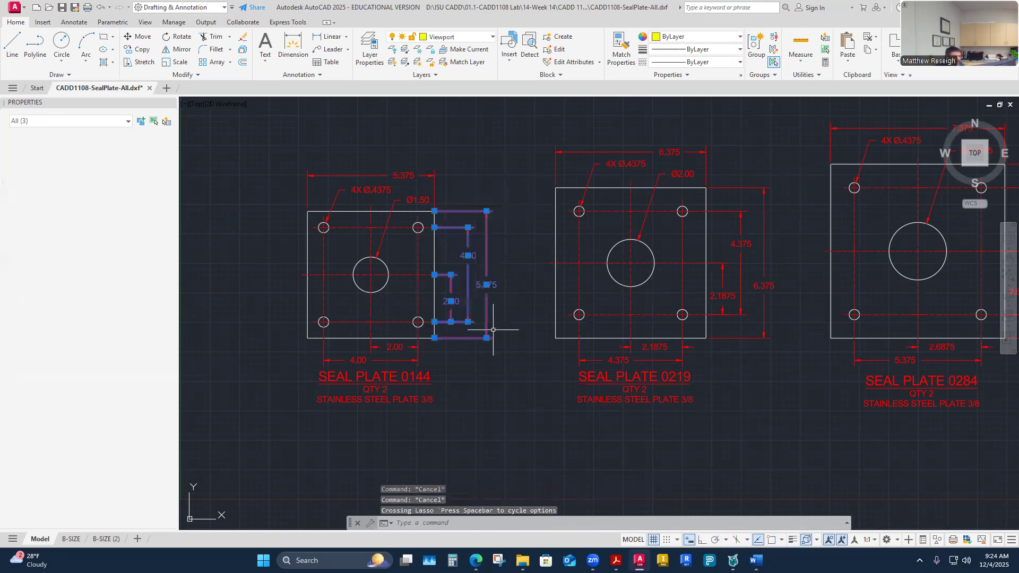
key("Delete")
- Delete the overall width dimension, the 4X hole callout and the centre hole diameter dimension of seal plate 0144
mouse_move(367, 162)
left_mouse_down()
mouse_move(386, 192)
mouse_move(448, 192)
left_mouse_up()
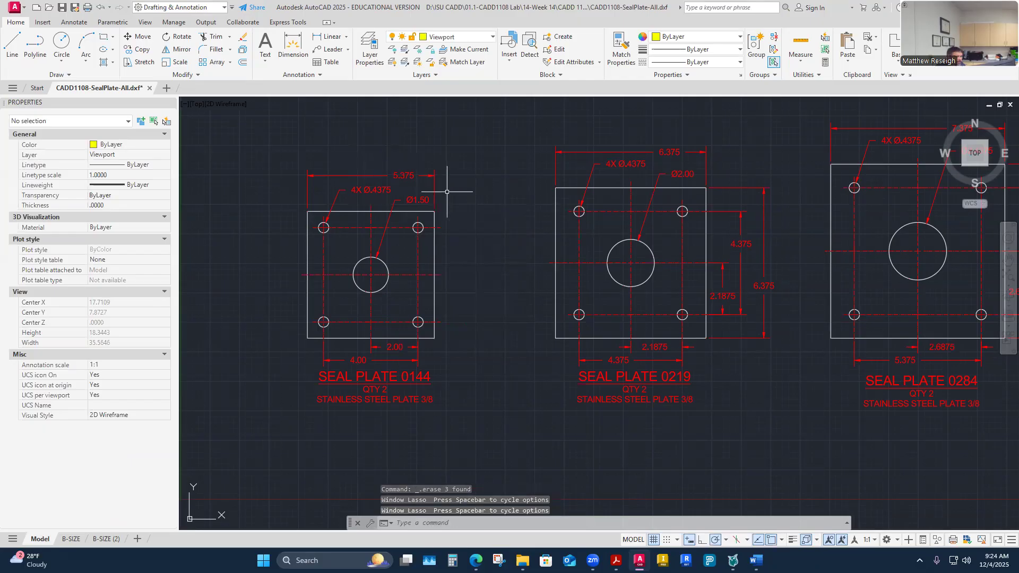
left_click(417, 177)
left_click(406, 166)
key("Delete")
left_click(354, 189)
key("Delete")
left_click(418, 200)
key("Delete")
- Delete all the centre marks and centrelines on seal plate 0144
mouse_move(408, 201)
left_mouse_down()
mouse_move(394, 265)
mouse_move(345, 250)
mouse_move(352, 240)
left_mouse_up()
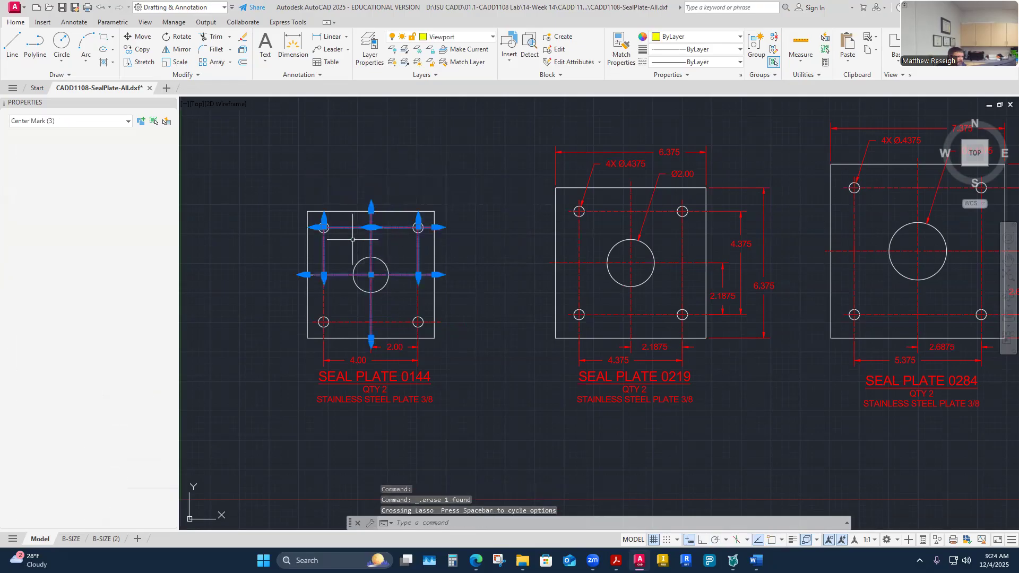
key("Delete")
scroll(418, 320, "up", 2)
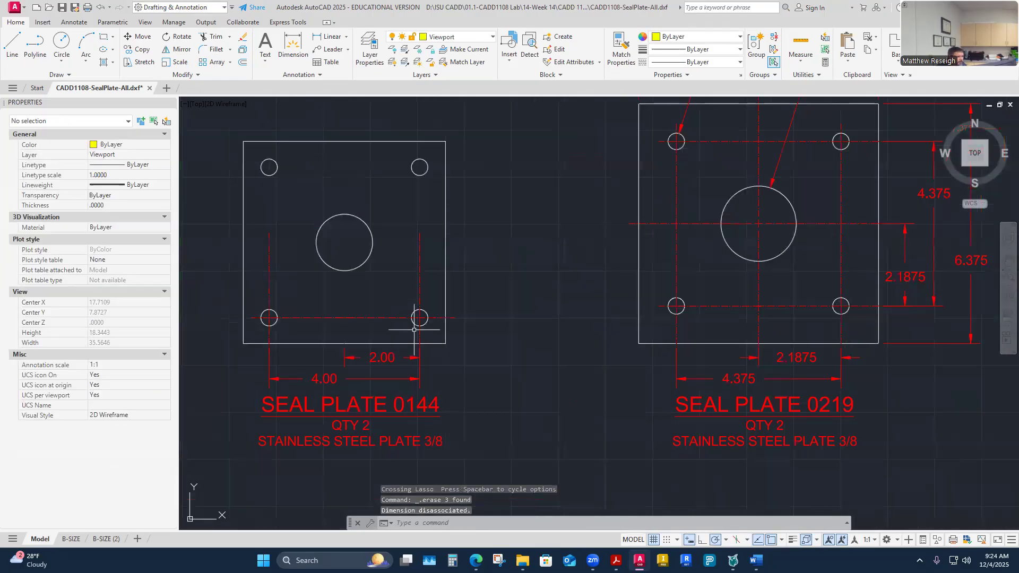
left_click(421, 294)
key("Delete")
left_click(282, 318)
key("Delete")
- Delete the two horizontal hole-spacing dimensions below seal plate 0144
left_click(381, 359)
key("Delete")
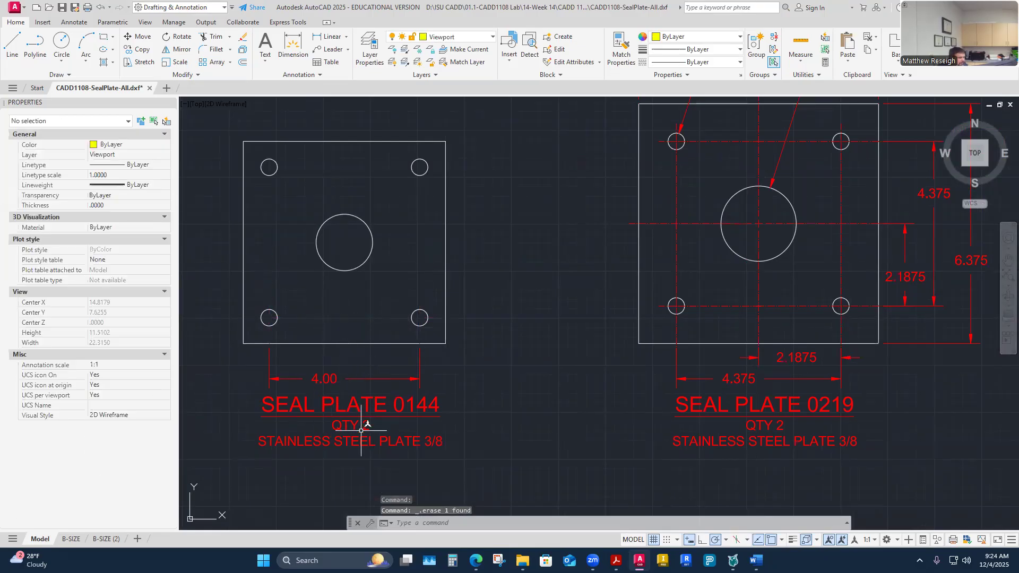
left_click(351, 379)
key("Delete")
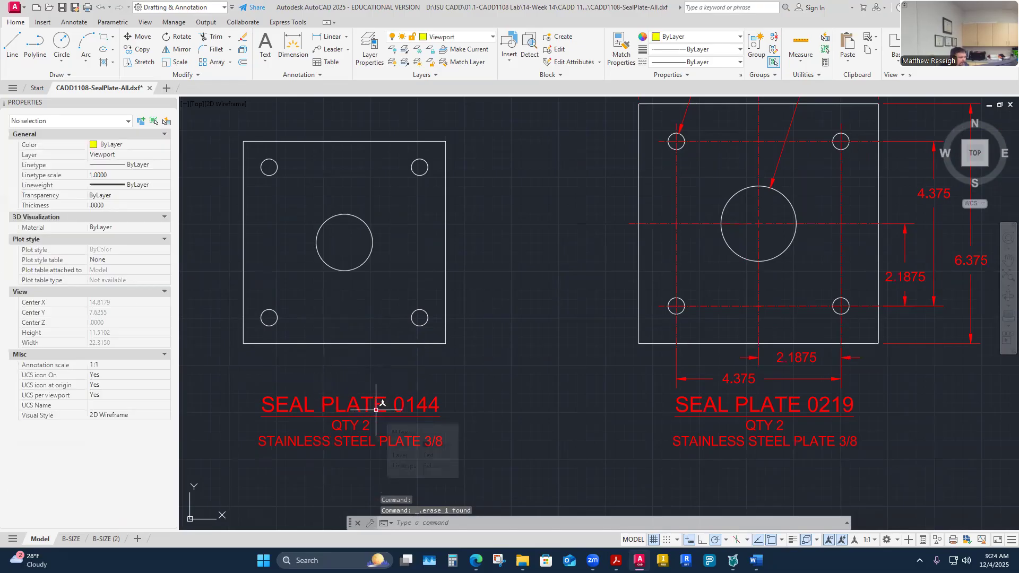
left_click(472, 328)
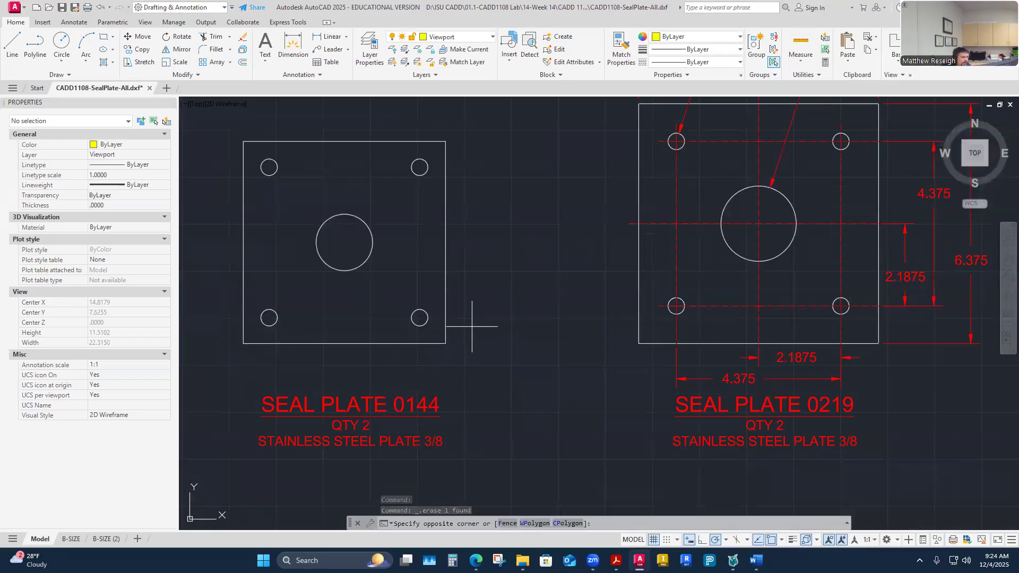
scroll(472, 328, "down", 4)
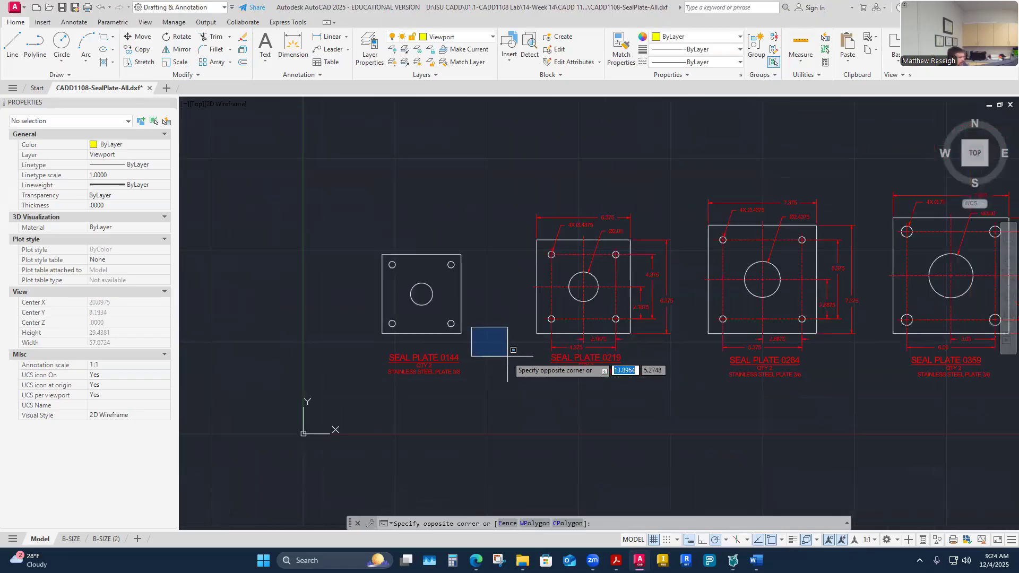
key("Escape")
- Examine the label, outline and holes of seal plate 0144 and compare them with the neighbouring plates
scroll(397, 366, "up", 4)
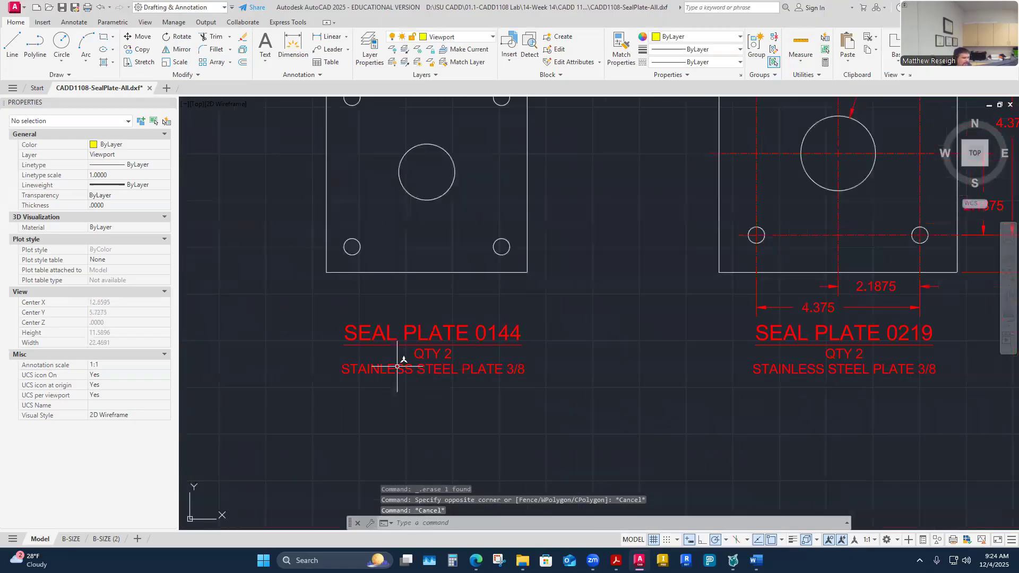
scroll(397, 366, "up", 2)
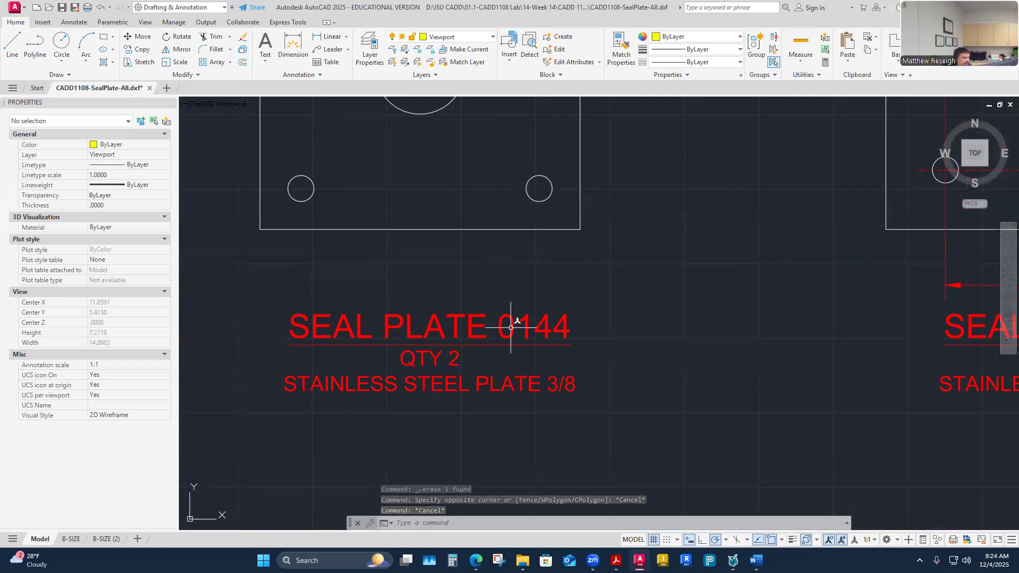
scroll(457, 337, "down", 2)
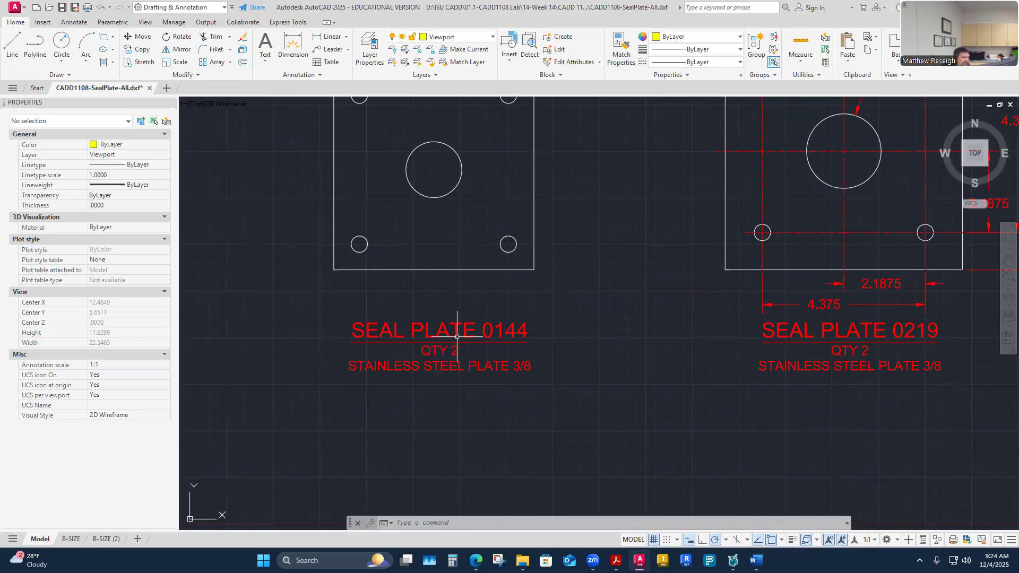
scroll(457, 336, "down", 1)
scroll(477, 265, "up", 3)
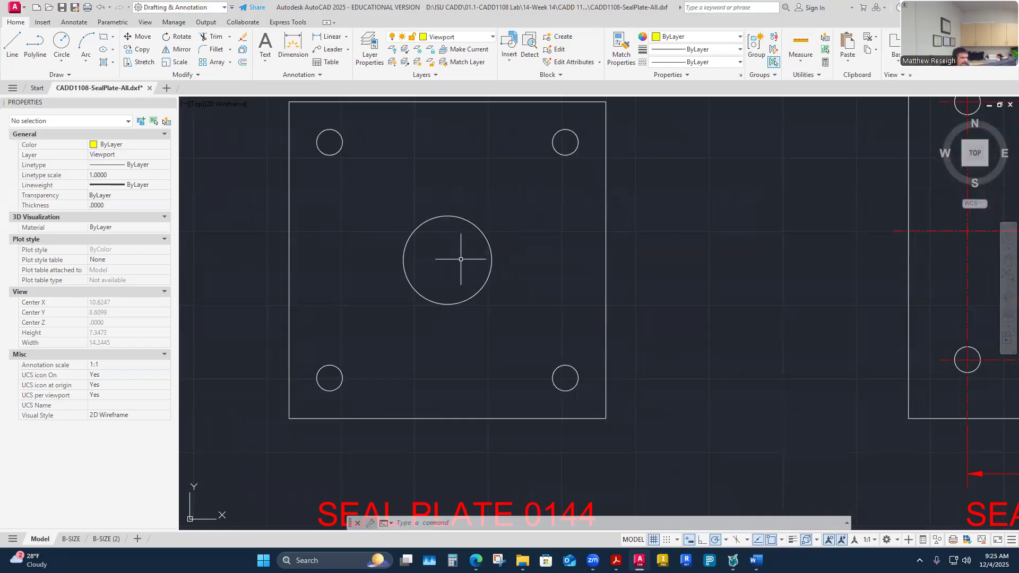
scroll(398, 451, "down", 4)
scroll(408, 412, "up", 2)
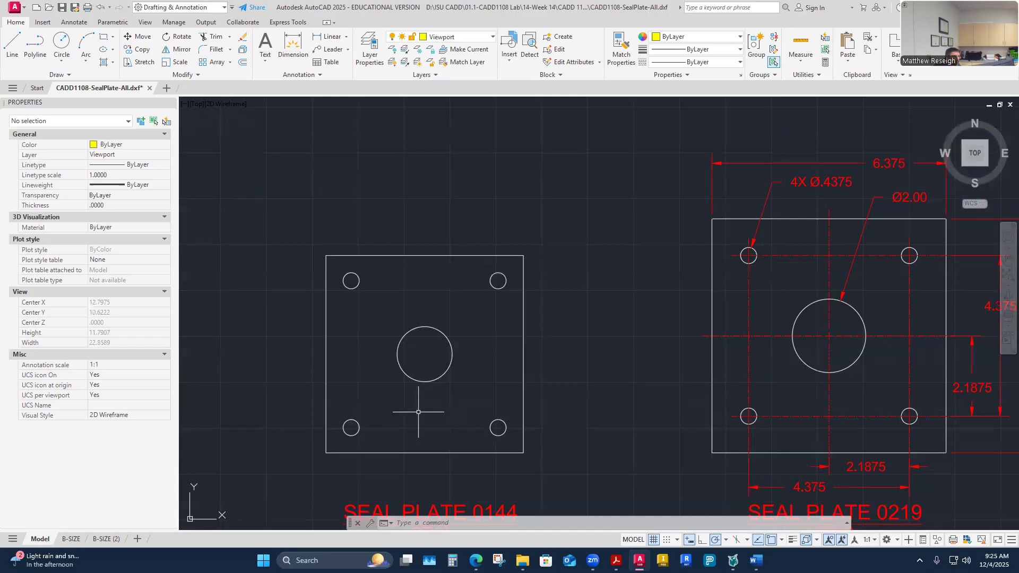
scroll(417, 388, "down", 4)
scroll(416, 410, "up", 5)
scroll(416, 409, "down", 1)
scroll(428, 421, "down", 5)
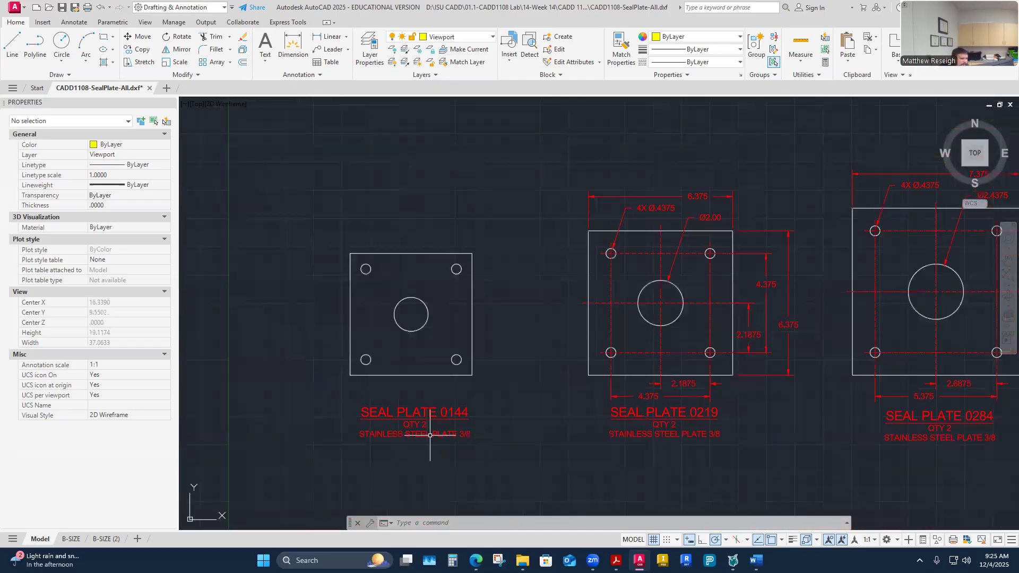
scroll(424, 384, "up", 4)
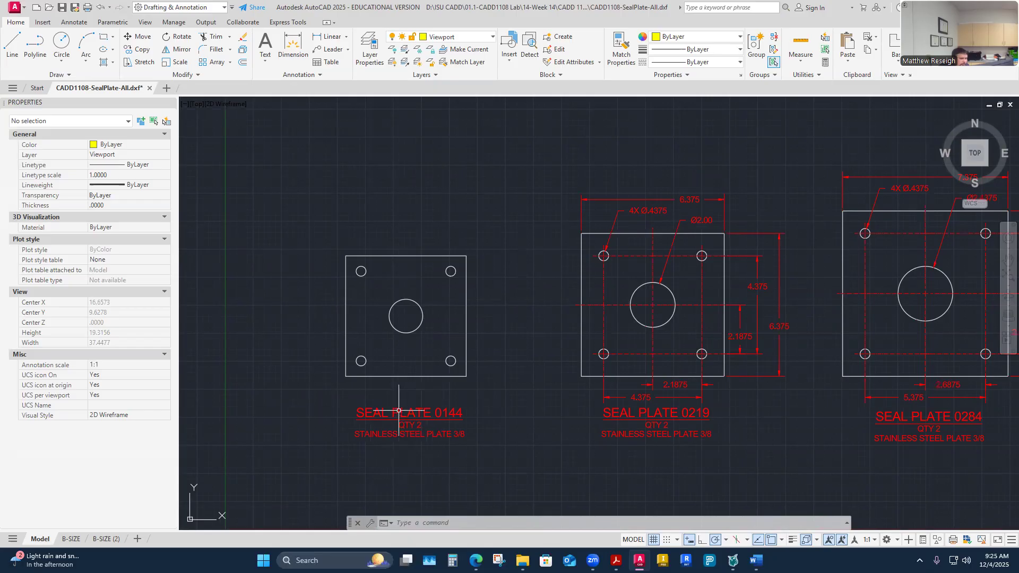
scroll(596, 291, "down", 4)
scroll(644, 266, "up", 4)
- Delete the overall width dimension above seal plate 0219
scroll(567, 222, "up", 2)
mouse_move(558, 217)
left_mouse_down()
mouse_move(637, 268)
mouse_move(587, 228)
left_mouse_up()
key("Delete")
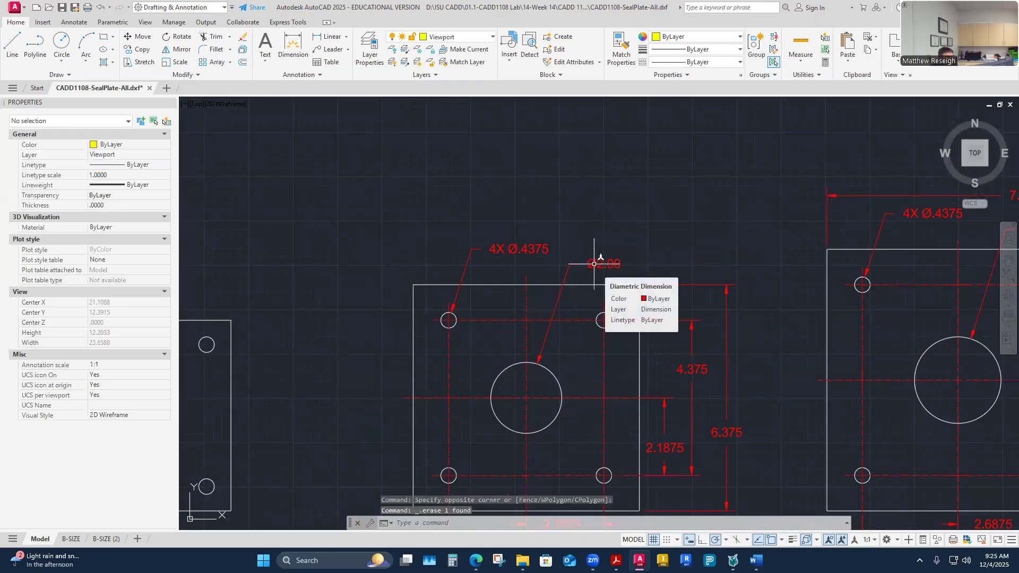
- Turn on the Construction layer and turn off the Visible-Object layer
left_click(490, 38)
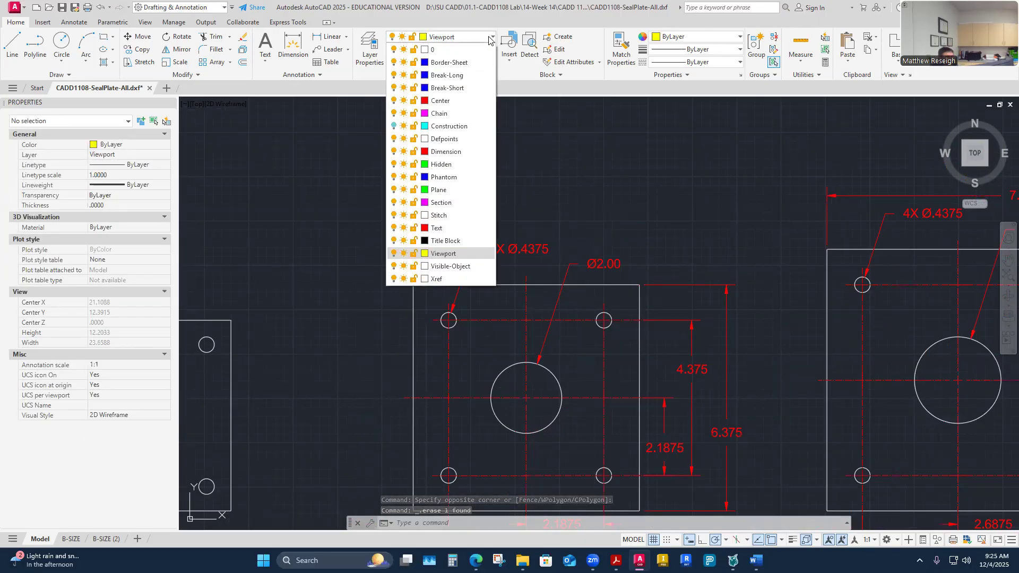
left_click(394, 126)
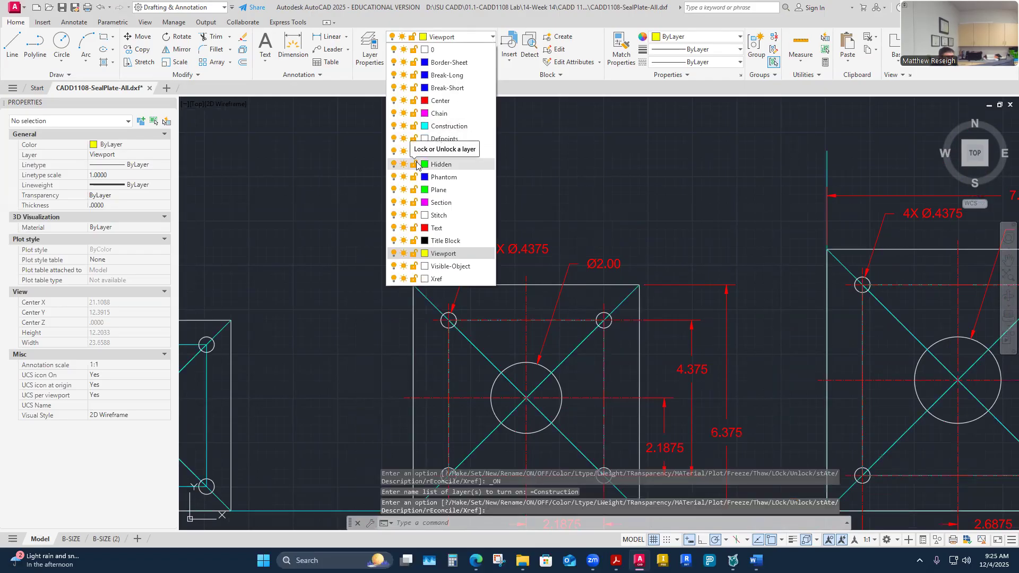
left_click(393, 266)
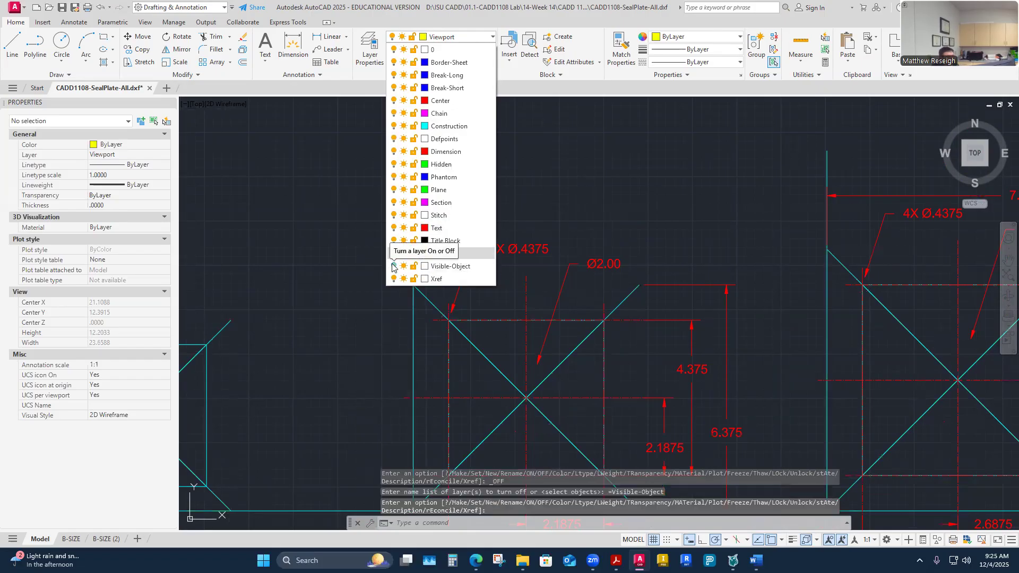
left_click(539, 208)
- Delete the construction square and diagonals of seal plate 0144
scroll(548, 203, "down", 2)
scroll(548, 204, "down", 3)
scroll(524, 216, "up", 3)
left_click_drag(229, 230, 407, 350)
scroll(425, 220, "down", 4)
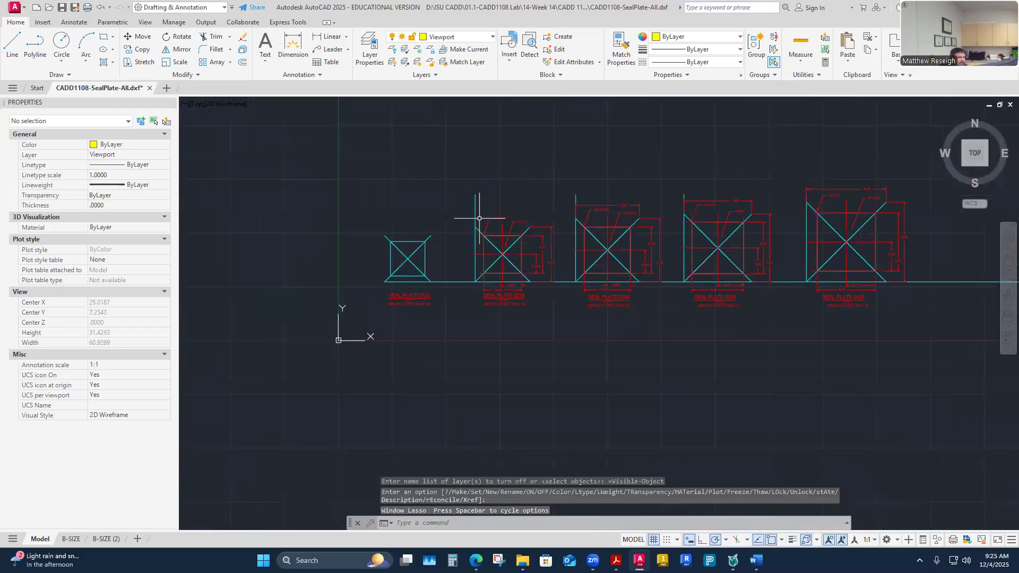
scroll(584, 300, "down", 2)
scroll(519, 269, "up", 5)
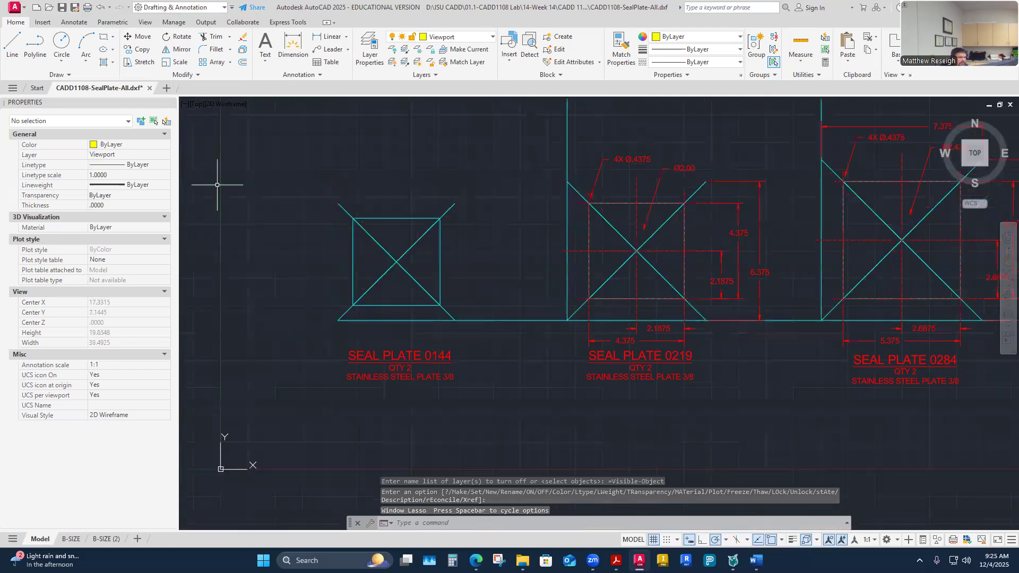
left_click(308, 184)
left_click(523, 339)
key("Delete")
- Delete the construction lines, centre marks and dimensions of seal plate 0219, along with the long construction baseline under the plates
scroll(500, 283, "down", 3)
scroll(552, 269, "up", 5)
left_click(433, 177)
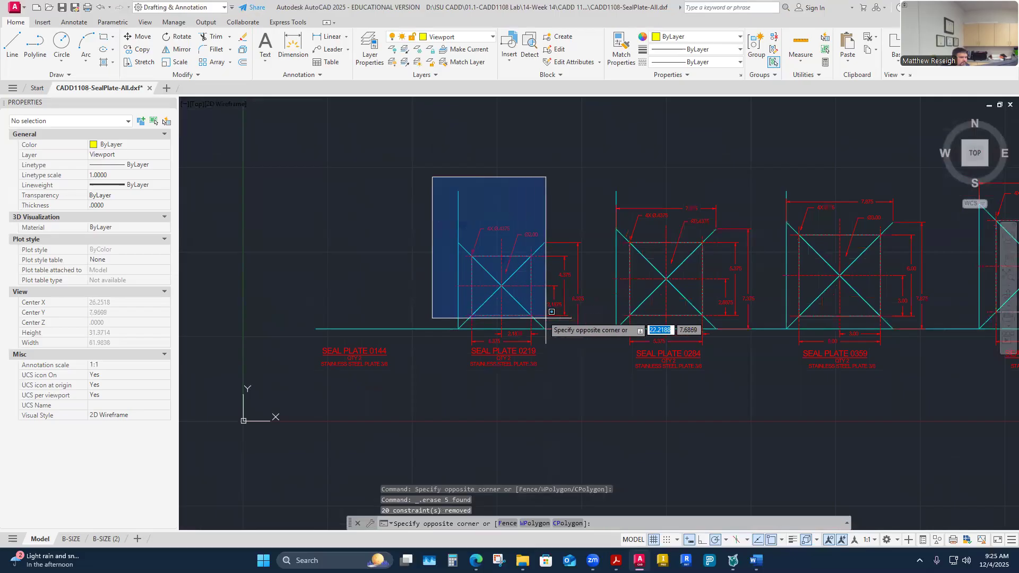
left_click(588, 337)
key("Delete")
scroll(557, 346, "up", 2)
left_click(463, 340)
key("Delete")
- Delete the construction lines, centre marks and dimensions of seal plate 0284, including the leftover hole-spacing and overall height dimensions
scroll(426, 314, "down", 3)
scroll(619, 324, "up", 2)
left_click(423, 167)
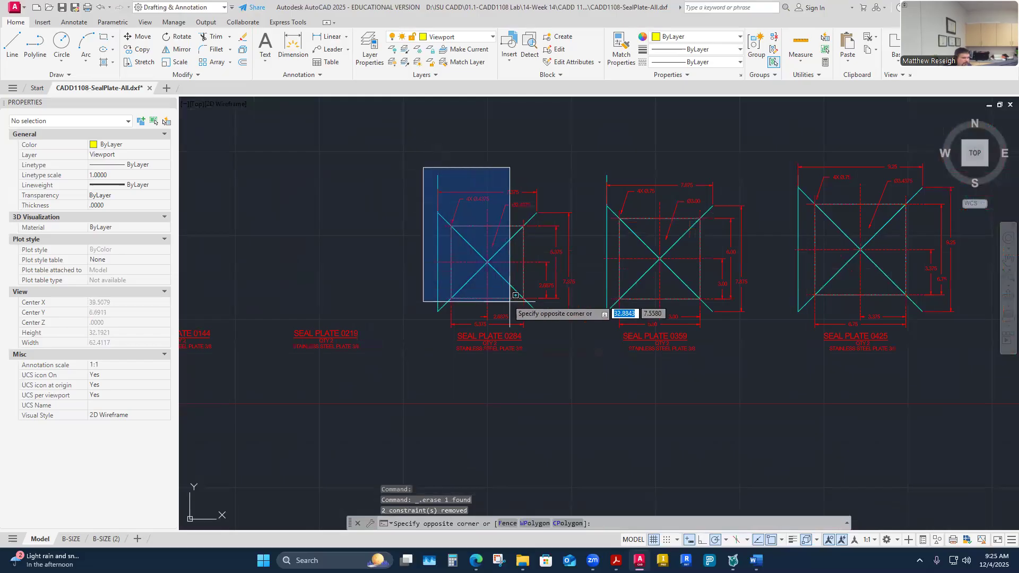
left_click(562, 327)
key("Delete")
scroll(523, 329, "up", 2)
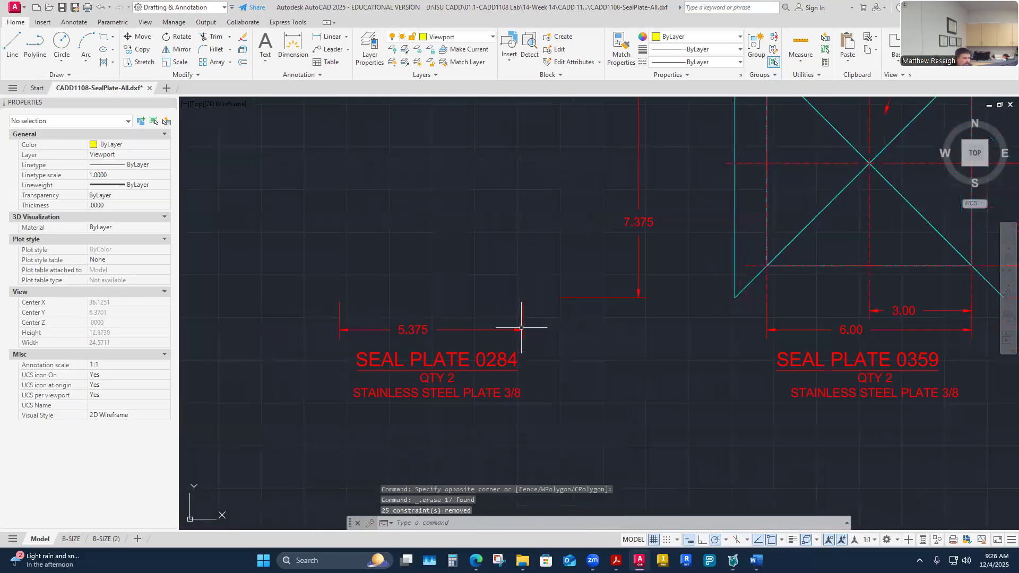
left_click(523, 330)
key("Delete")
left_click(611, 297)
key("Delete")
- Delete the construction lines, centre marks and upper dimensions of seal plates 0359 and 0425, including plate 0425's overall width and height dimensions
scroll(537, 290, "down", 8)
scroll(743, 326, "up", 3)
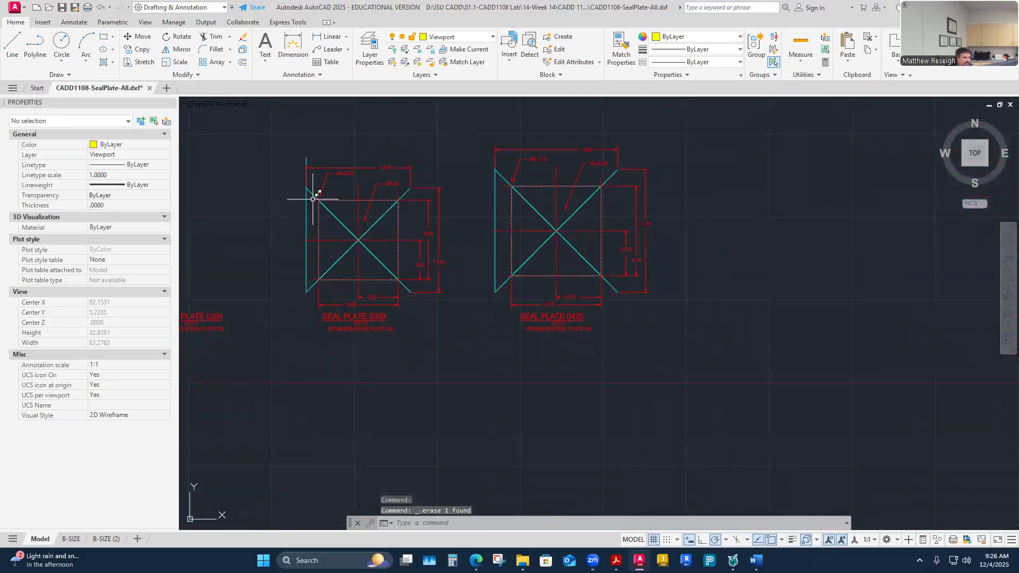
left_click(287, 149)
left_click(631, 308)
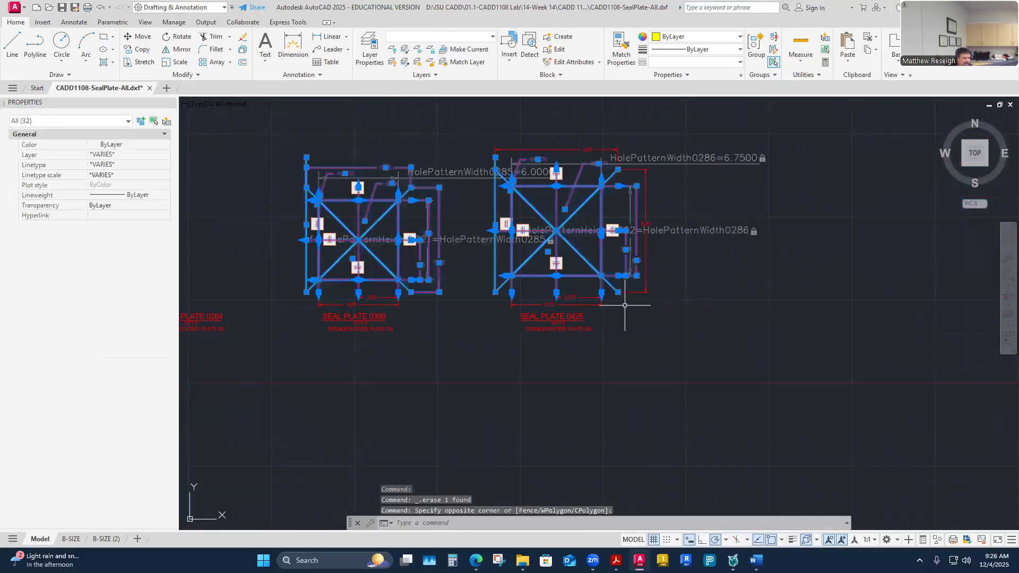
key("Delete")
left_click(544, 145)
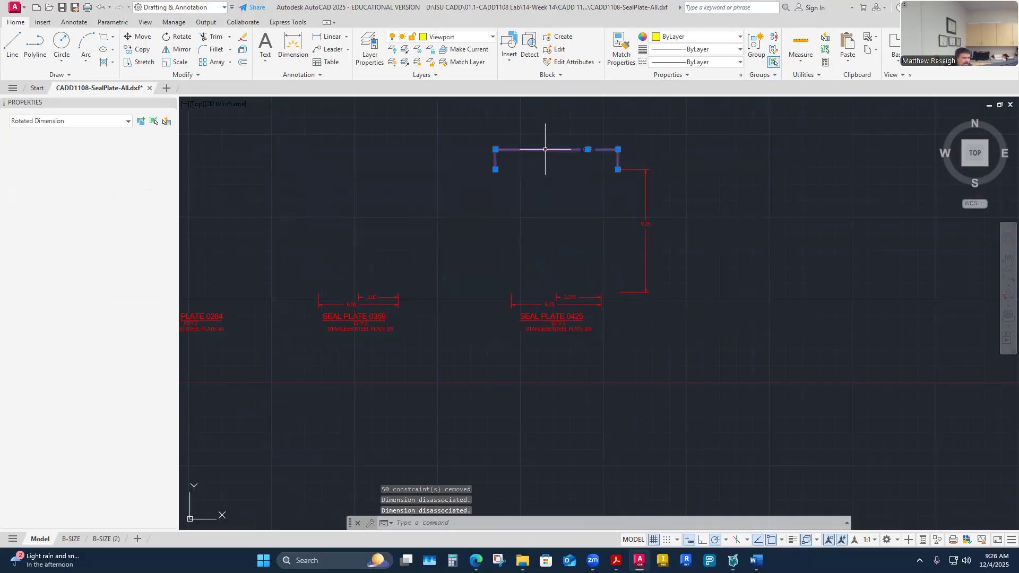
key("Delete")
left_click(645, 224)
key("Delete")
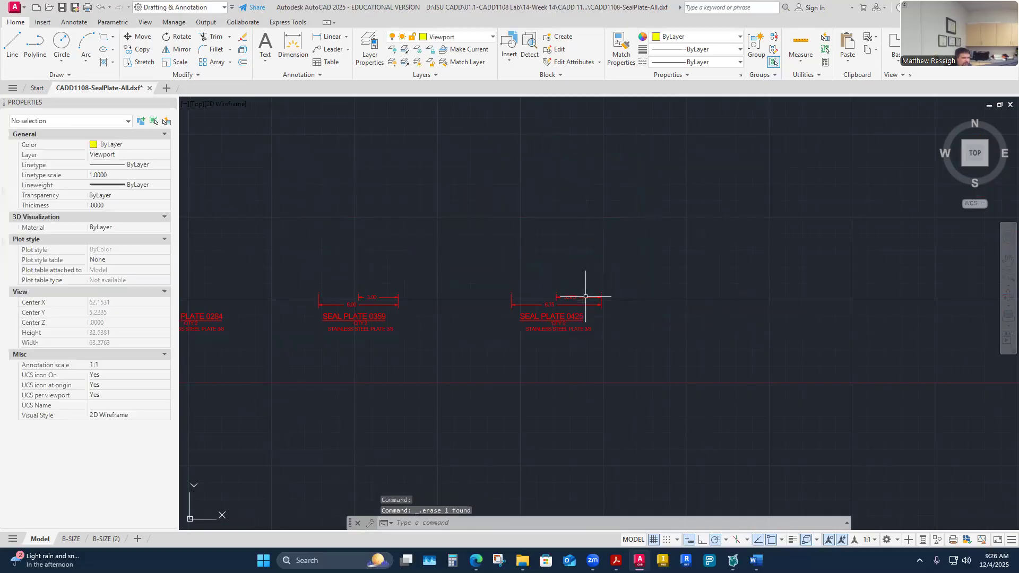
- Delete the leftover horizontal hole-spacing dimensions above the titles of seal plates 0425 and 0359
left_click(587, 291)
left_click(557, 292)
left_click(557, 295)
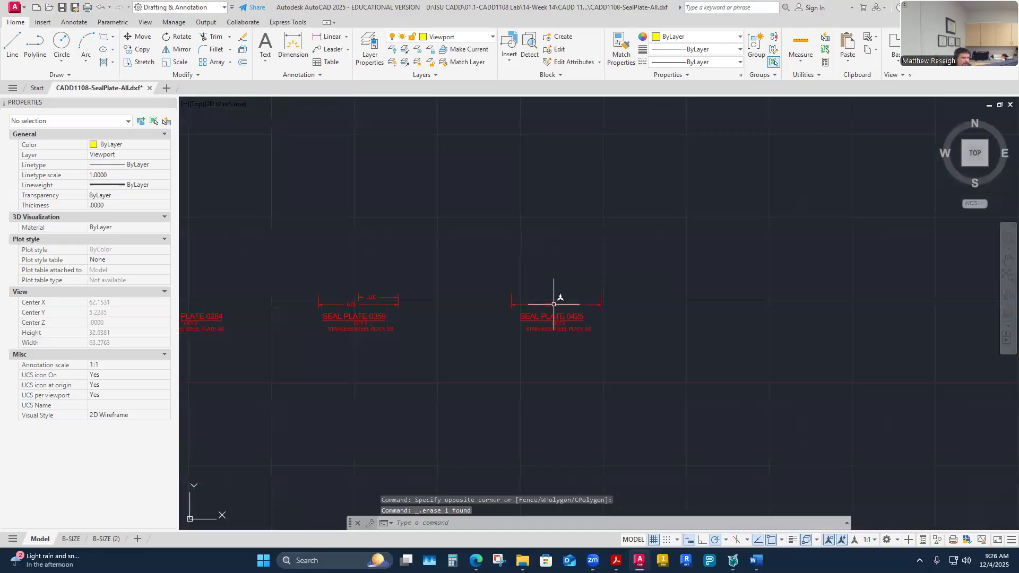
key("Delete")
left_click(370, 297)
key("Delete")
left_click(348, 304)
key("Delete")
scroll(334, 254, "down", 6)
scroll(257, 246, "up", 5)
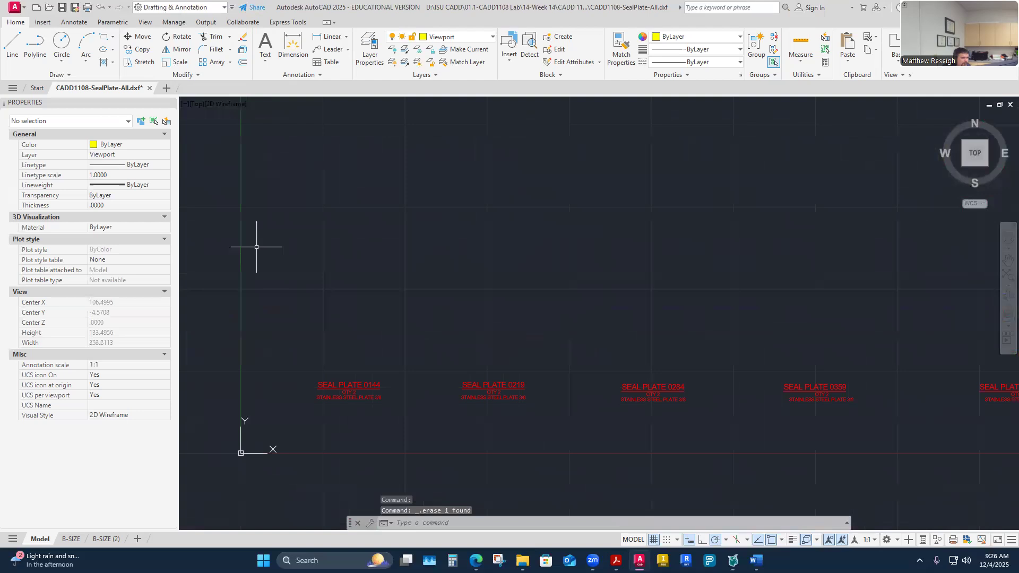
- Turn the Visible-Object layer back on to show the plate outlines and holes
left_click(492, 37)
left_click(393, 266)
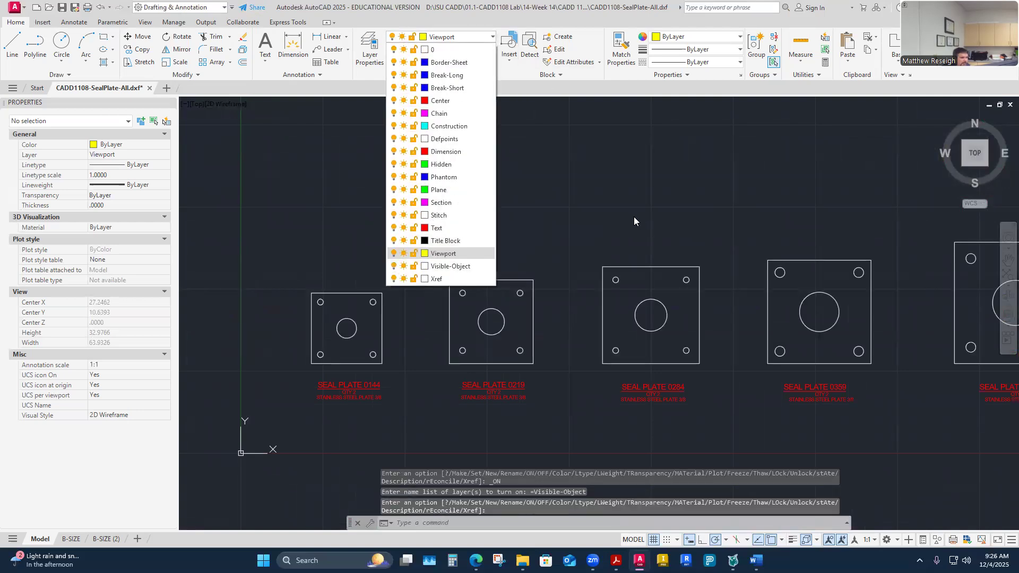
left_click(621, 209)
scroll(735, 170, "down", 3)
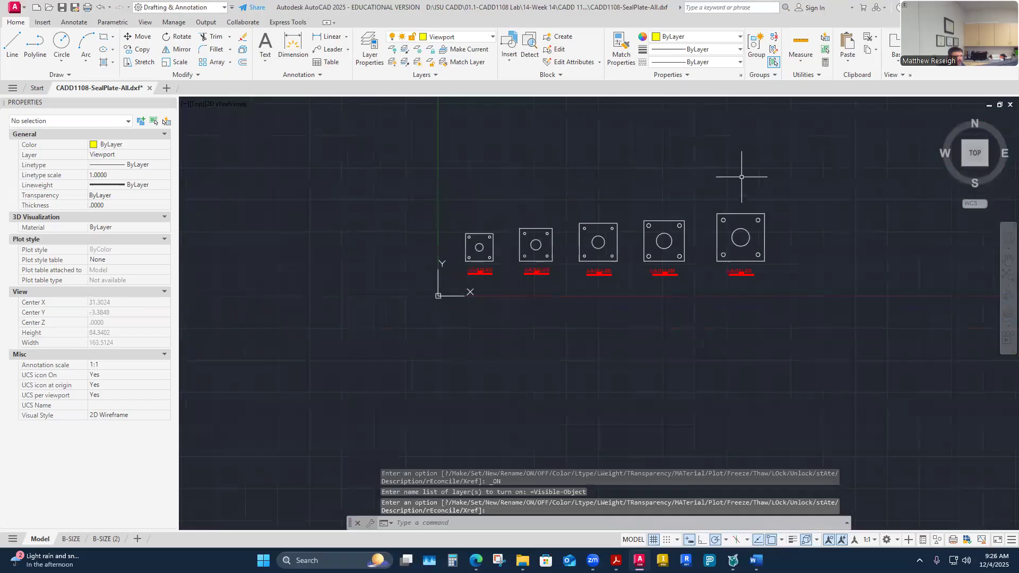
scroll(741, 176, "up", 2)
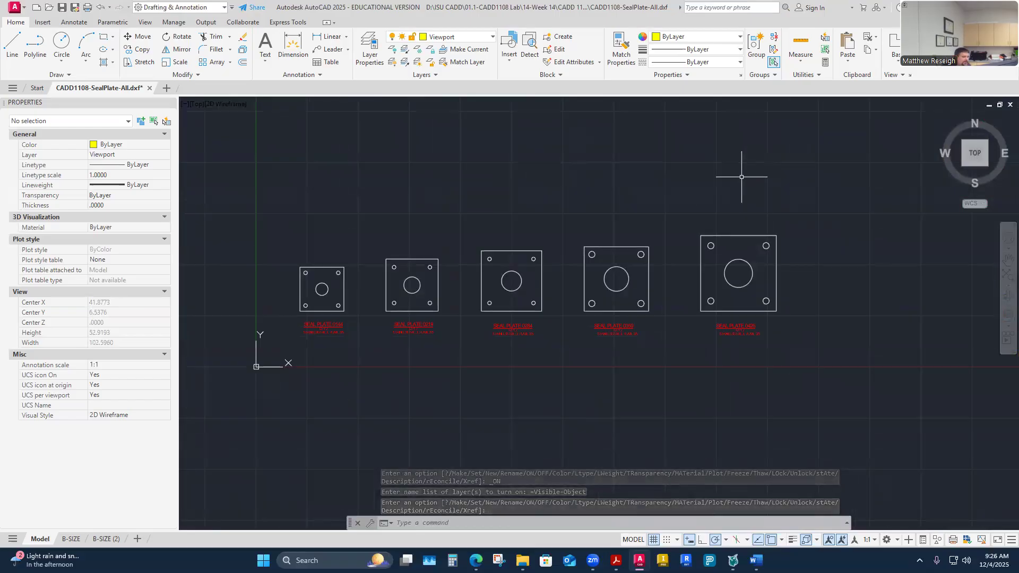
scroll(376, 270, "up", 2)
scroll(377, 270, "up", 2)
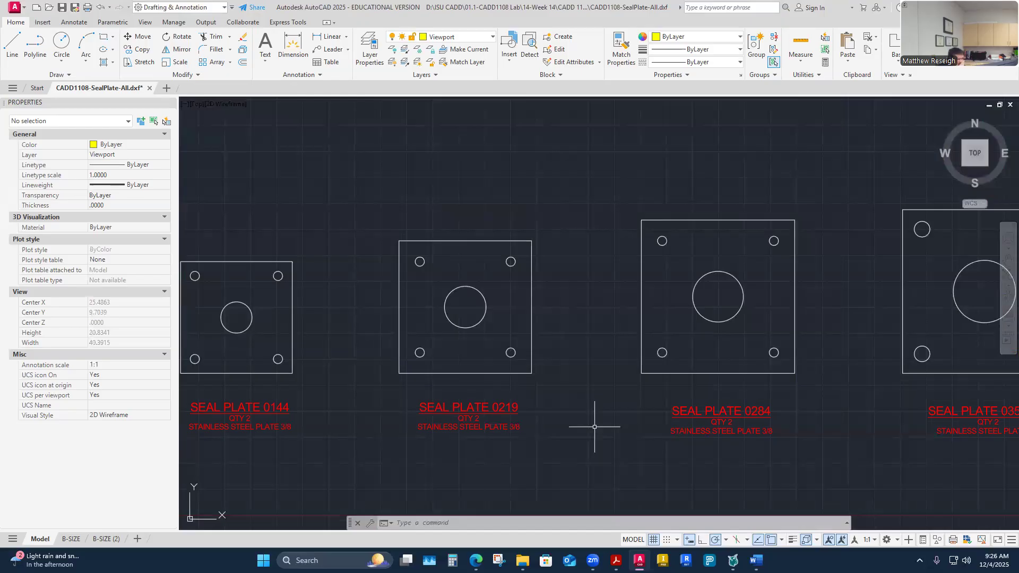
- Inspect seal plate 0144's centre hole and outer outline, checking their object types and properties
scroll(595, 427, "down", 5)
scroll(624, 370, "up", 8)
scroll(531, 329, "down", 4)
scroll(405, 273, "up", 2)
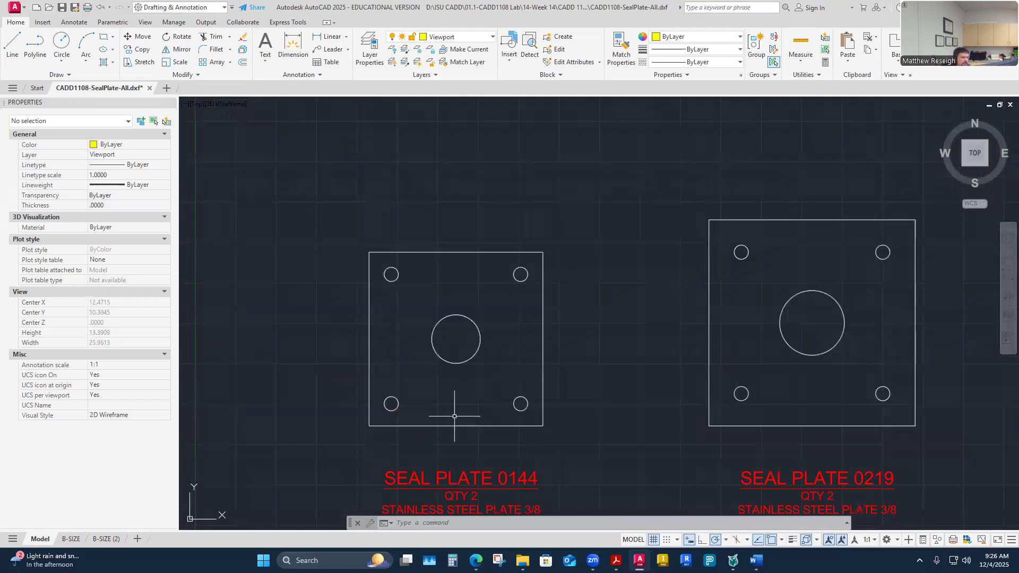
left_click(454, 427)
scroll(434, 371, "up", 4)
key("Escape")
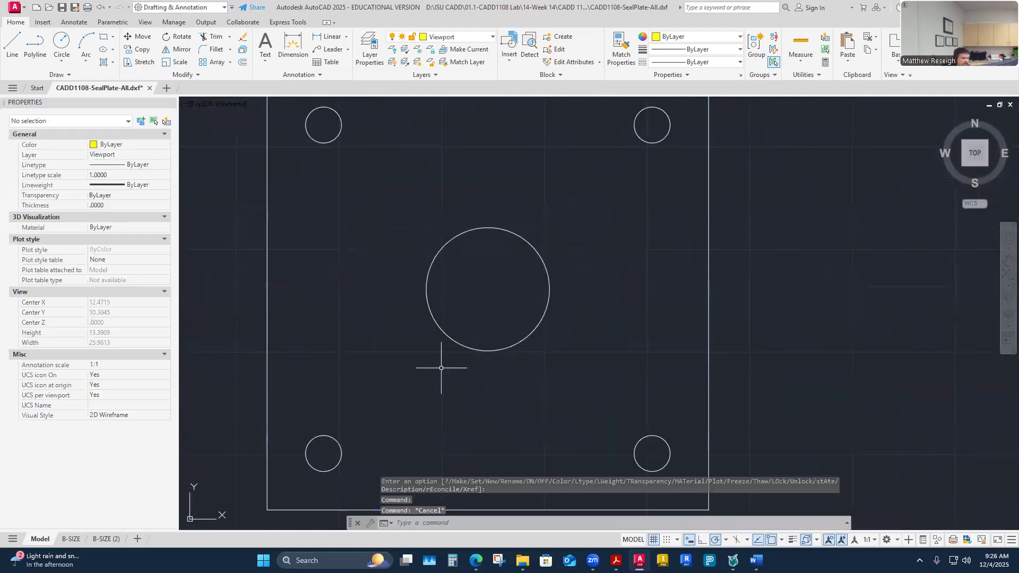
left_click(458, 344)
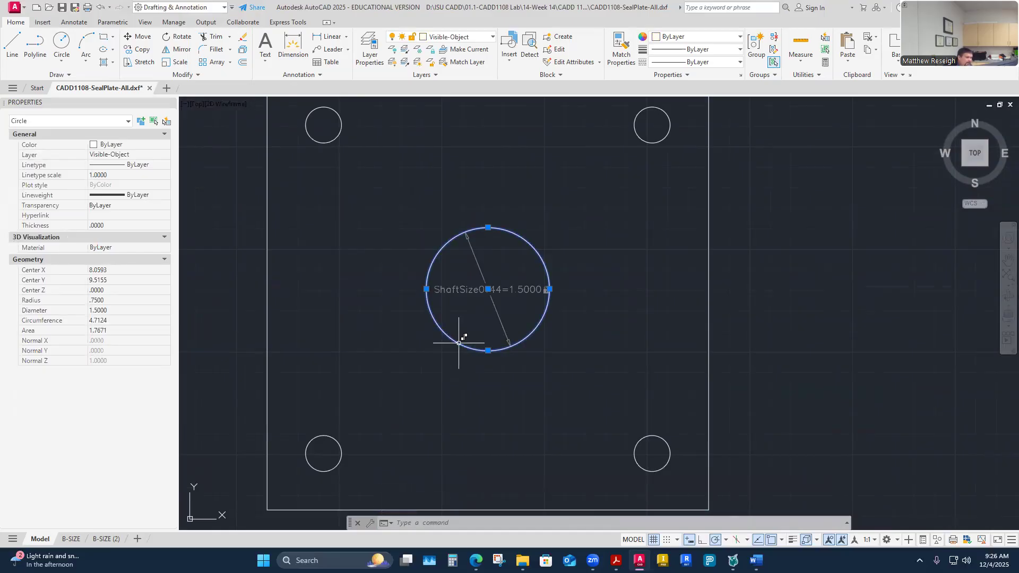
left_click(823, 317)
key("Escape")
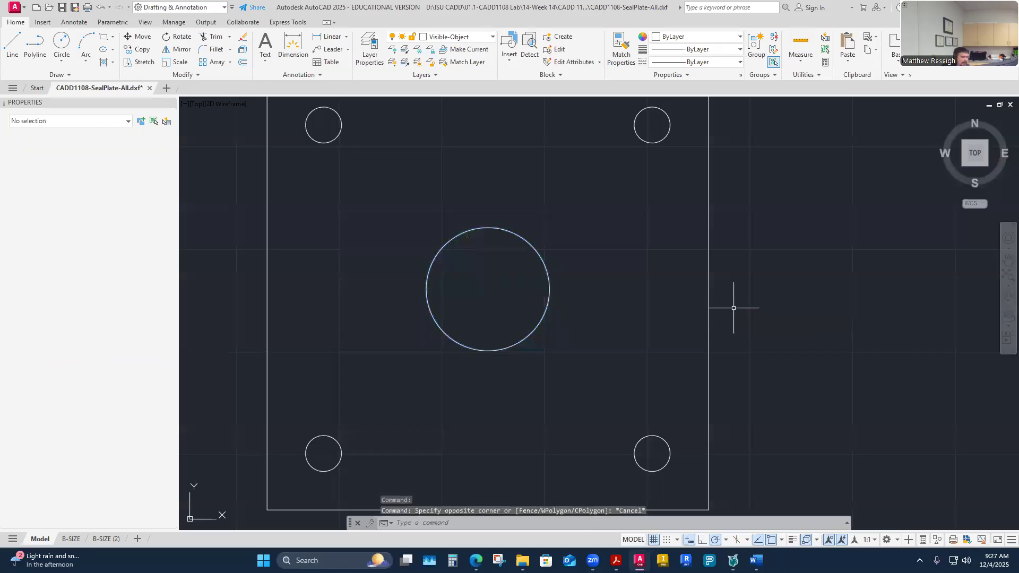
key("Escape")
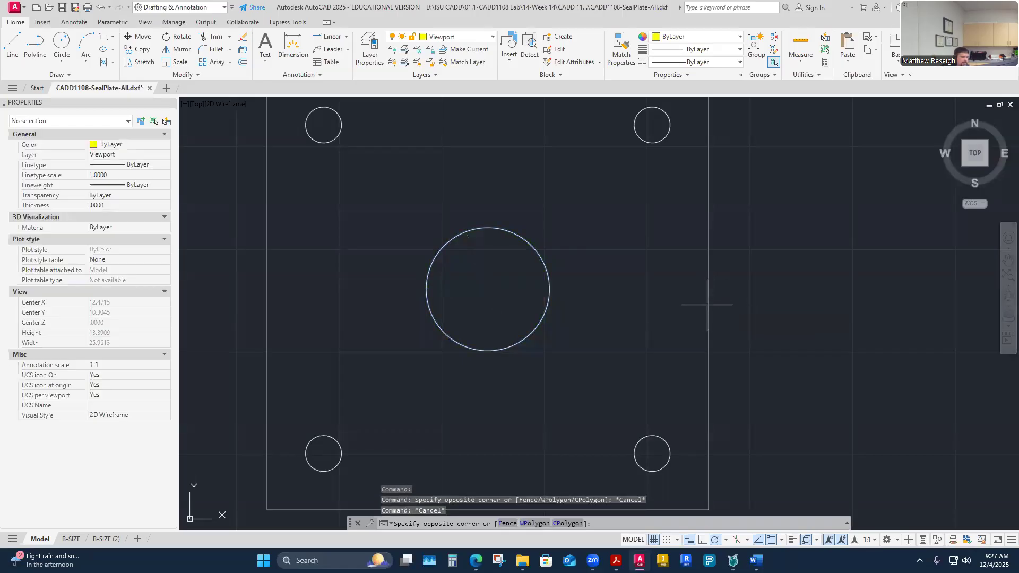
left_click(711, 303)
left_click(708, 304)
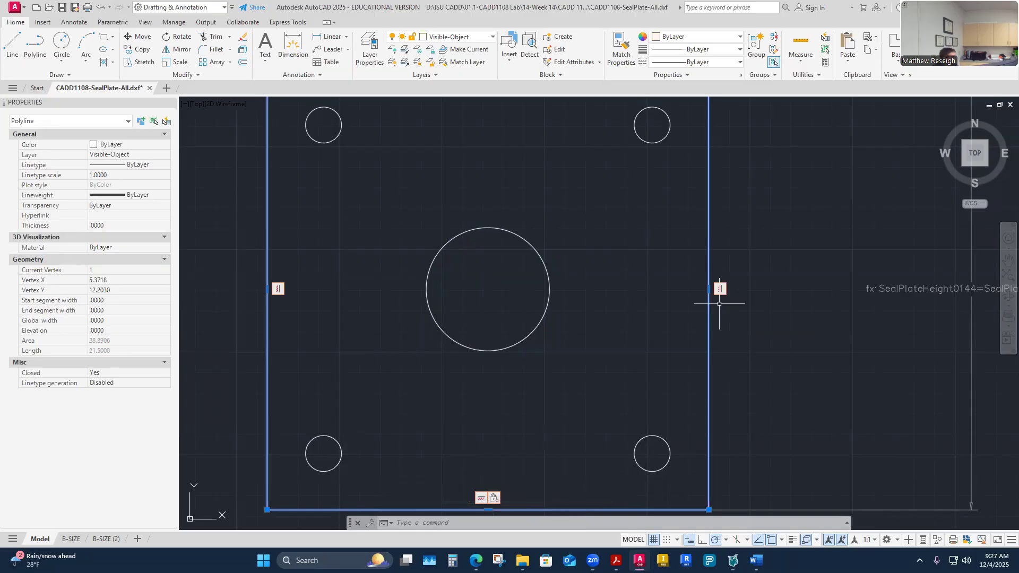
key("Escape")
key("Escape")
scroll(728, 287, "down", 5)
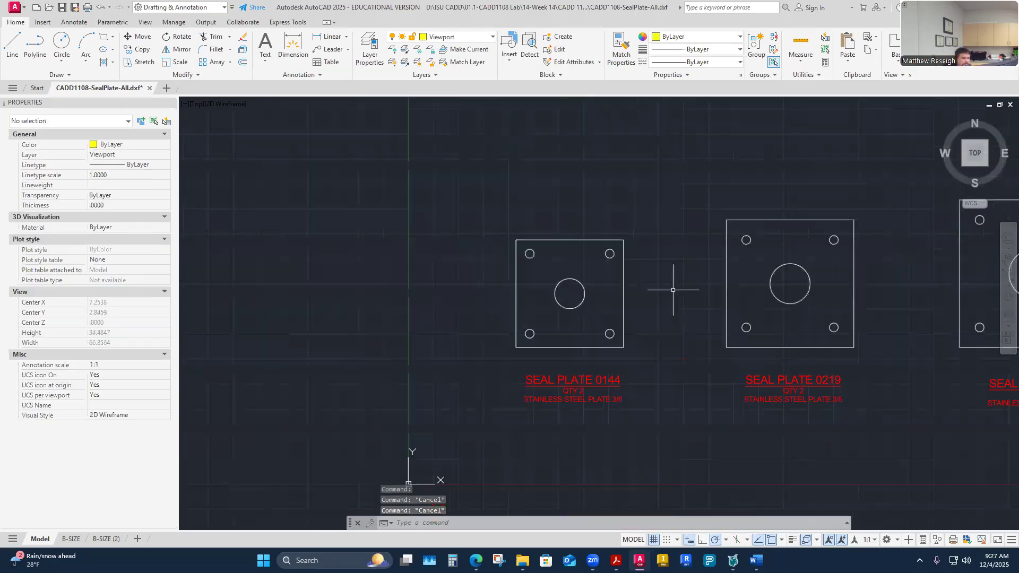
scroll(657, 287, "down", 7)
scroll(683, 285, "up", 3)
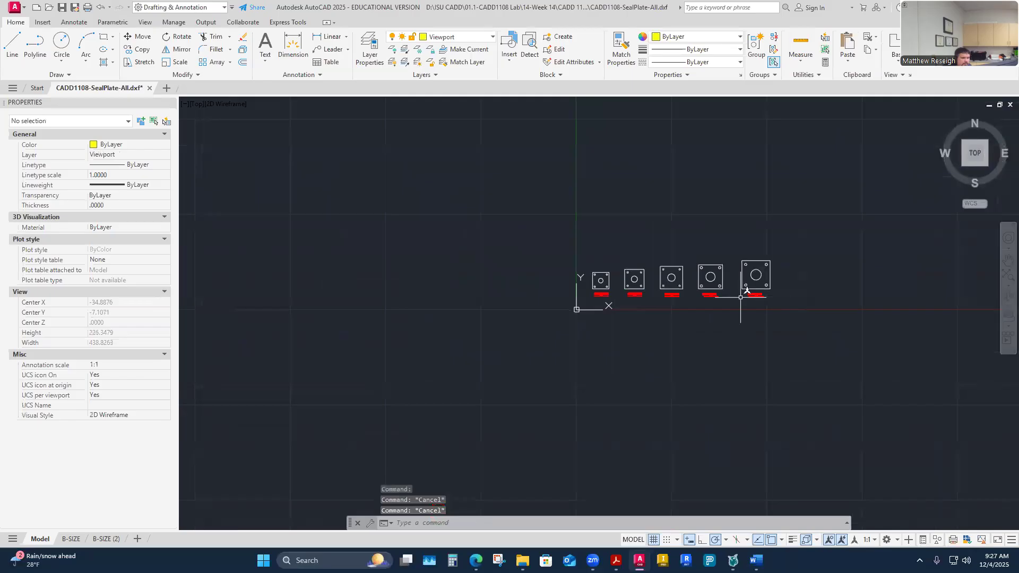
left_click(446, 37)
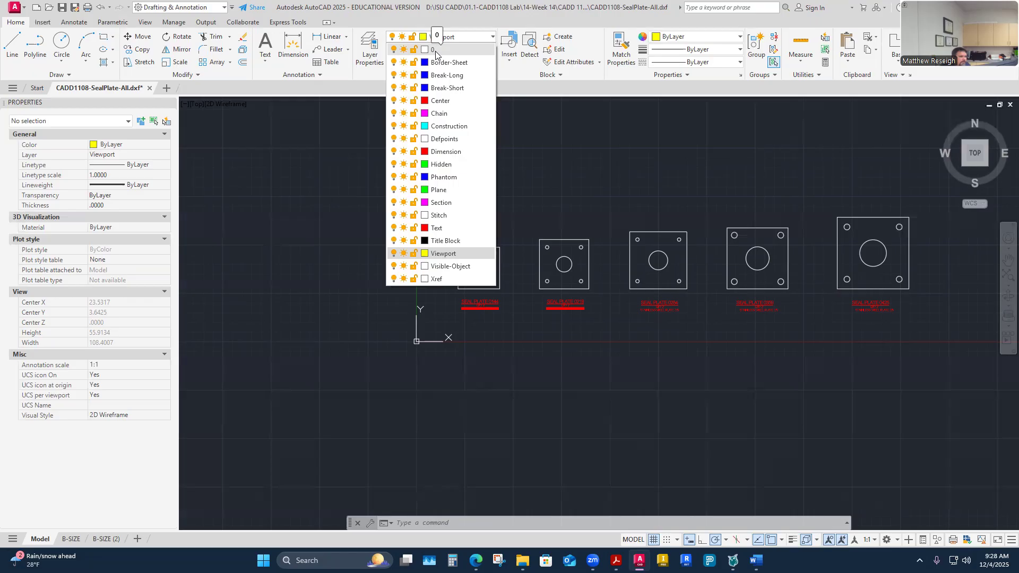
left_click(600, 178)
scroll(467, 237, "down", 4)
scroll(598, 223, "up", 4)
scroll(433, 268, "down", 4)
scroll(390, 272, "up", 4)
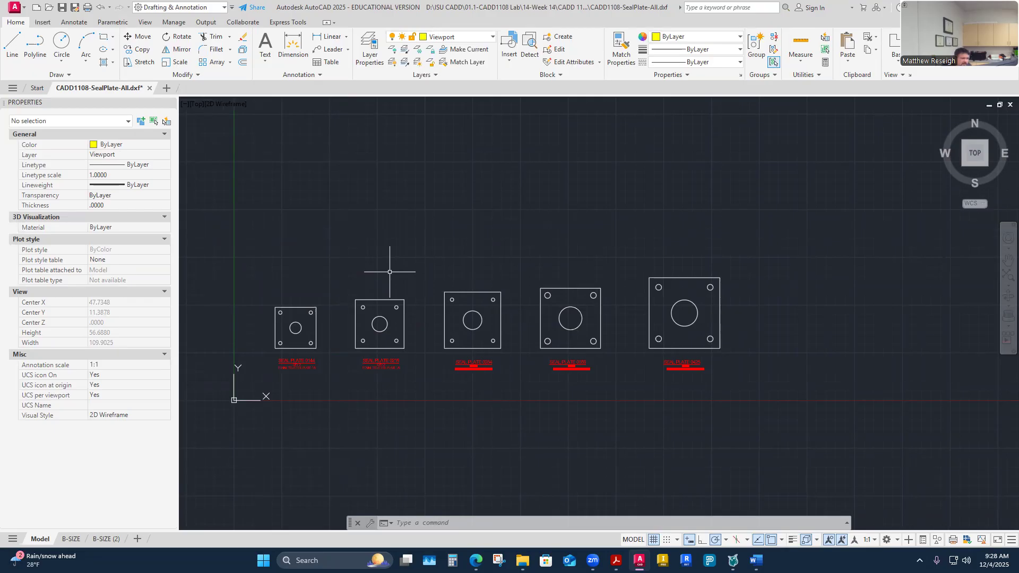
- Compare the two sheet layouts and delete the B-SIZE (2) layout
left_click(73, 539)
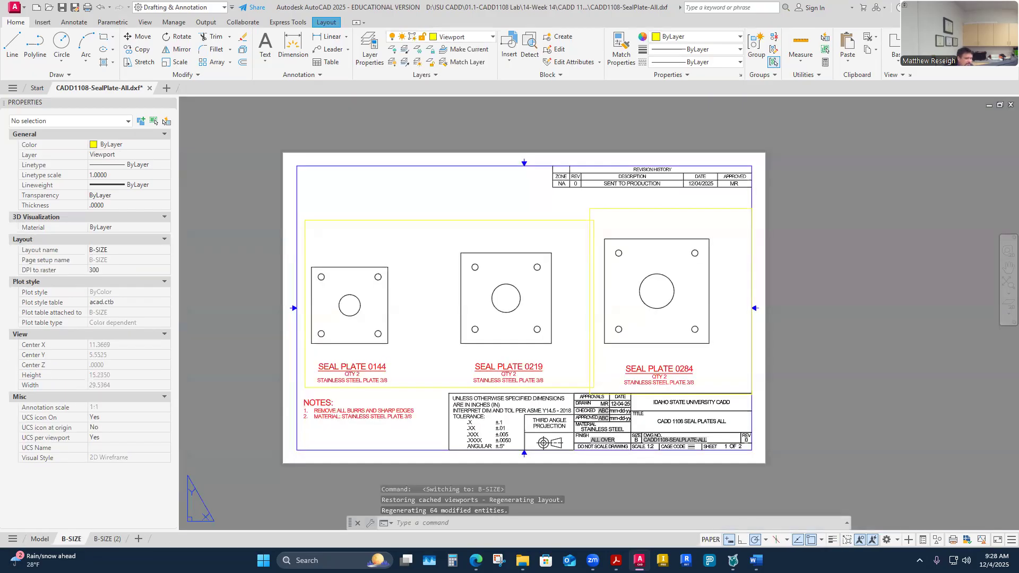
left_click(107, 539)
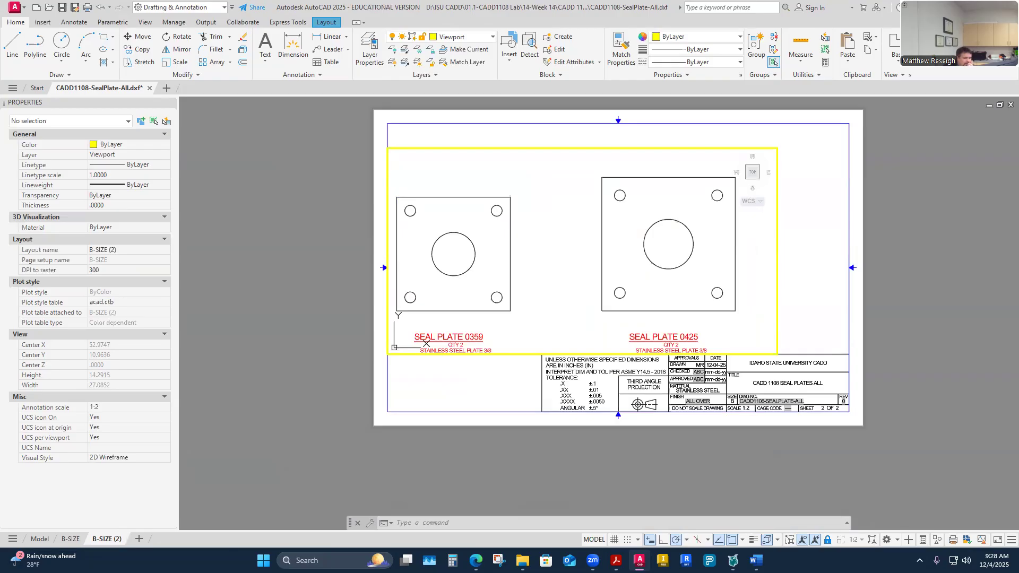
left_click(70, 539)
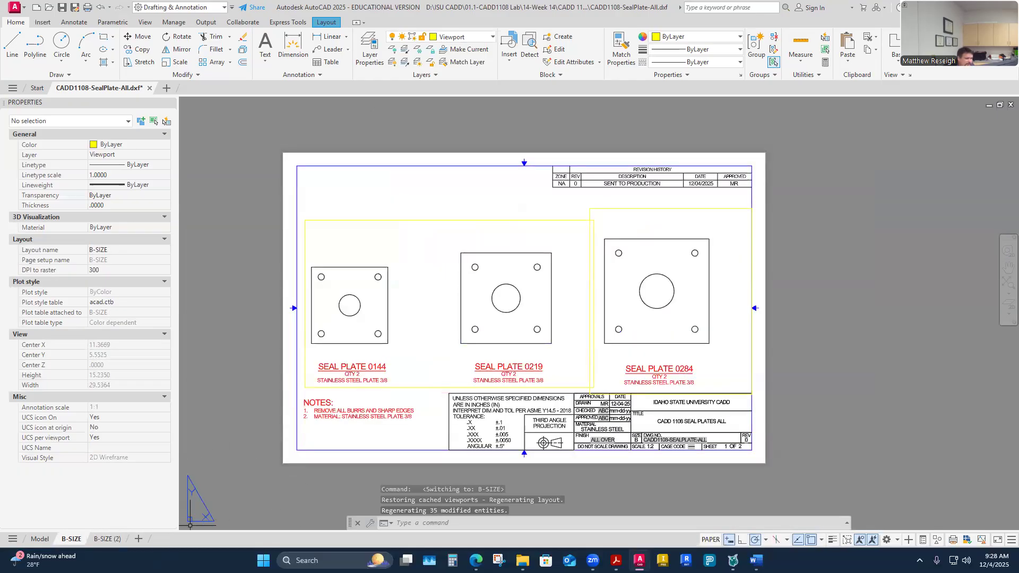
left_click(106, 539)
right_click(106, 538)
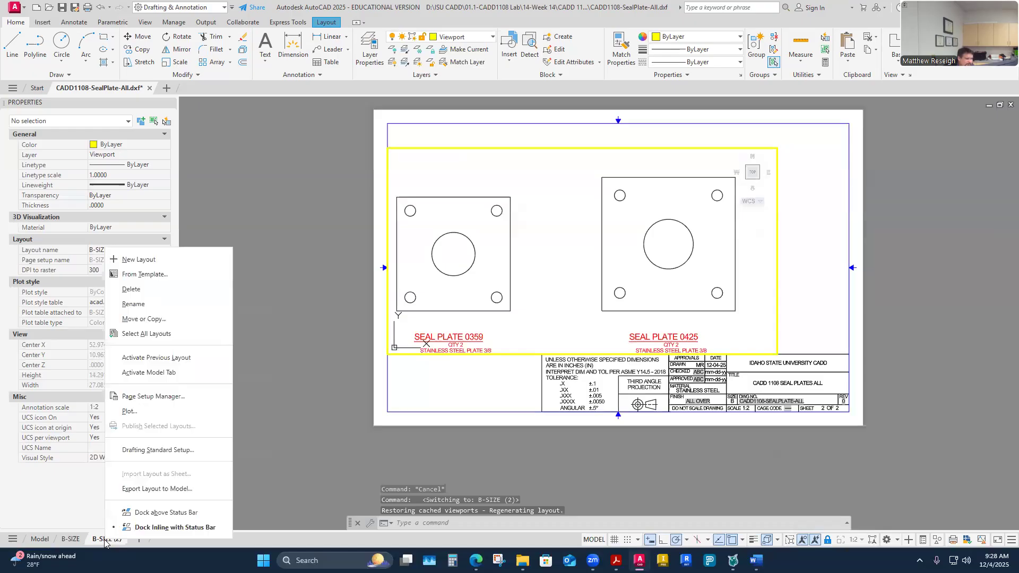
left_click(130, 291)
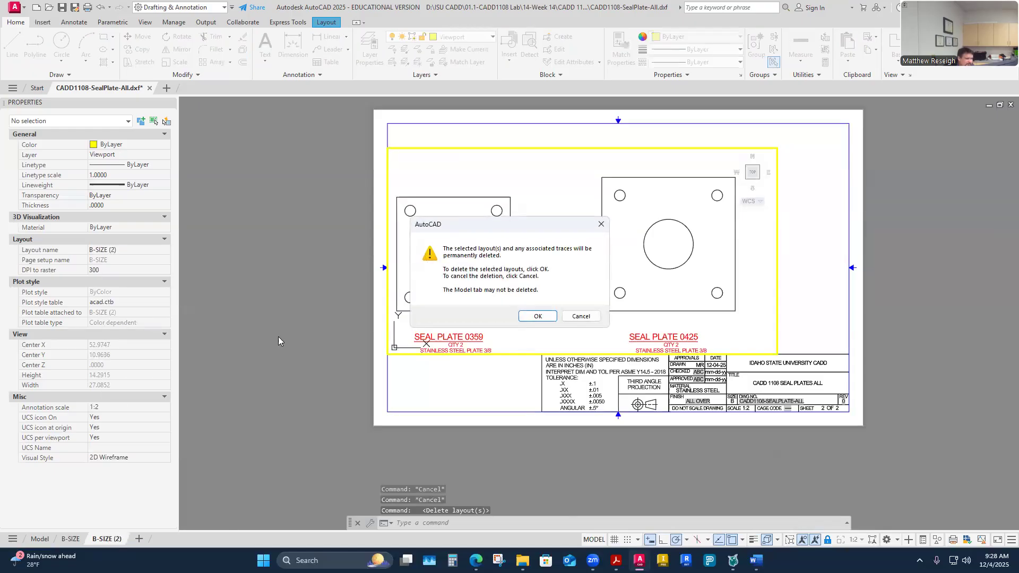
left_click(538, 317)
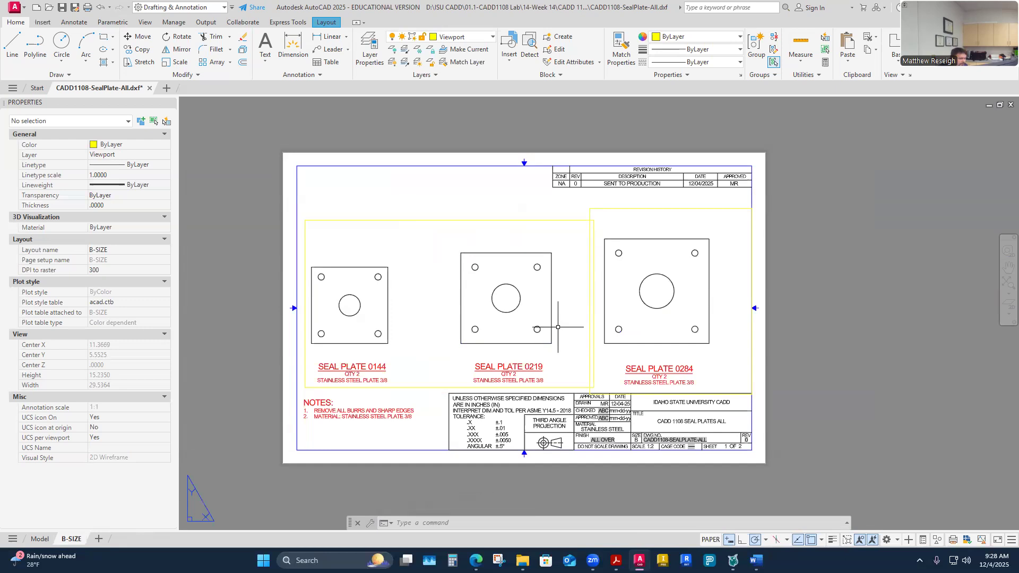
- Unlock the viewport showing plates 0144 and 0219 on the B-SIZE sheet, set its scale to 1:4 and reposition the plates inside it
scroll(517, 363, "down", 4)
scroll(497, 356, "up", 6)
scroll(496, 356, "down", 6)
scroll(504, 353, "up", 4)
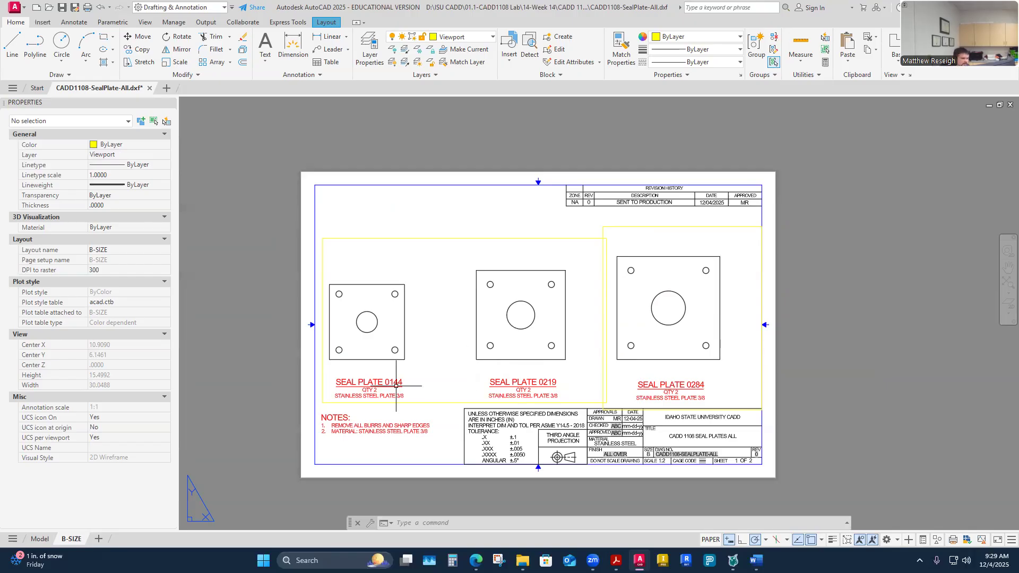
double_click(455, 363)
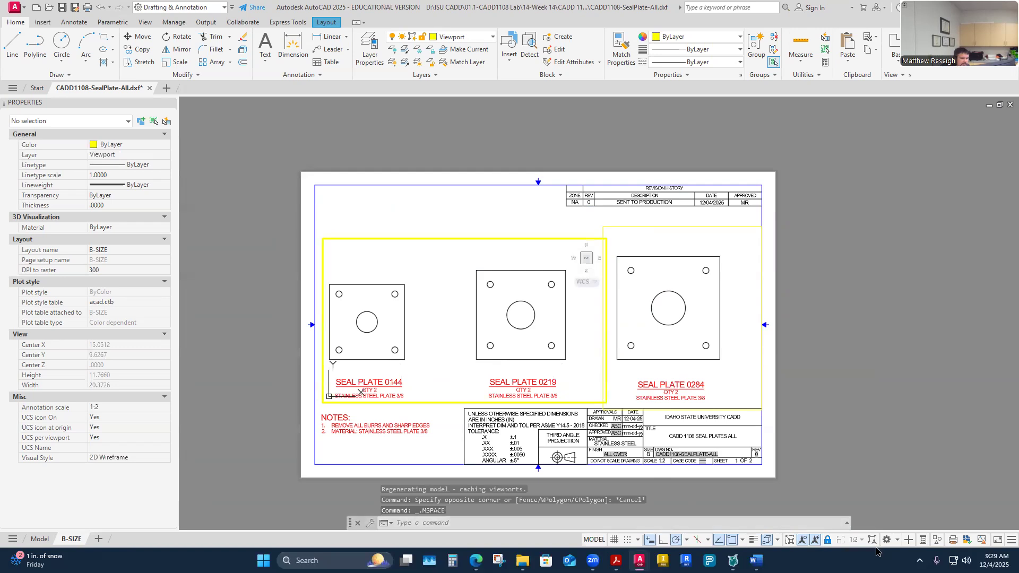
left_click(828, 540)
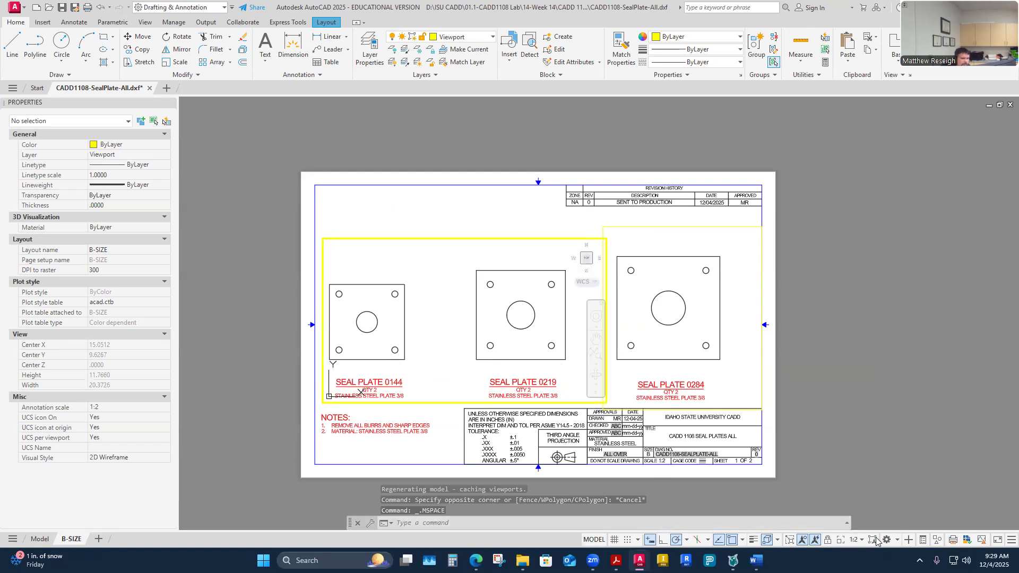
left_click(861, 541)
left_click(848, 253)
middle_click_drag(527, 283, 466, 323)
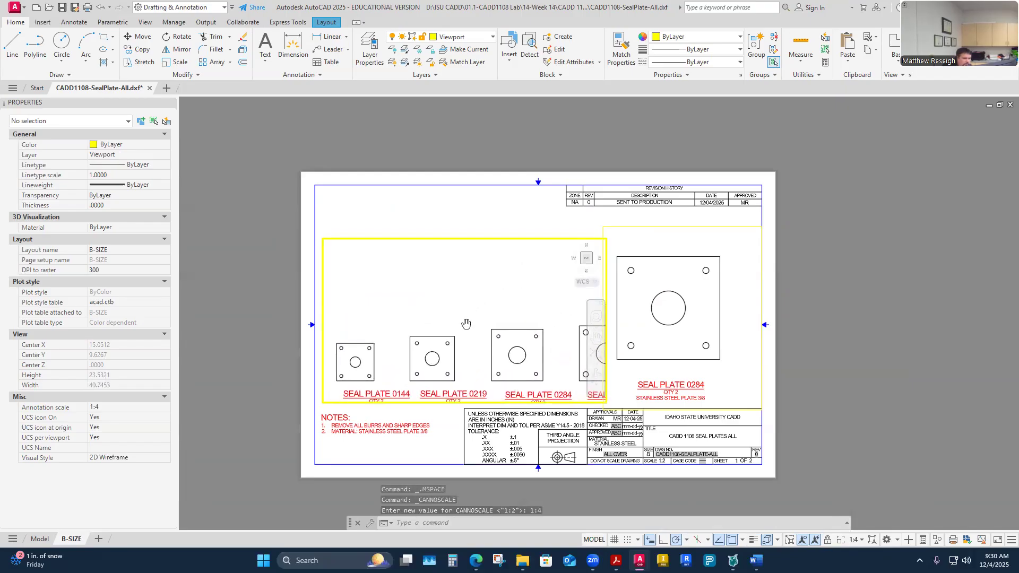
- Return to paper space and delete the separate viewport showing seal plate 0284
left_click(714, 229)
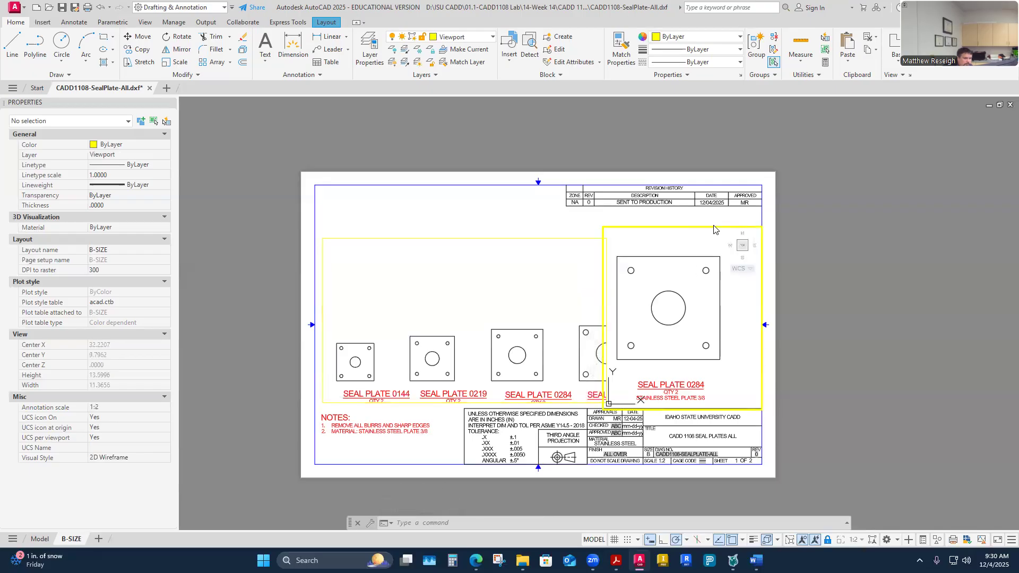
double_click(708, 217)
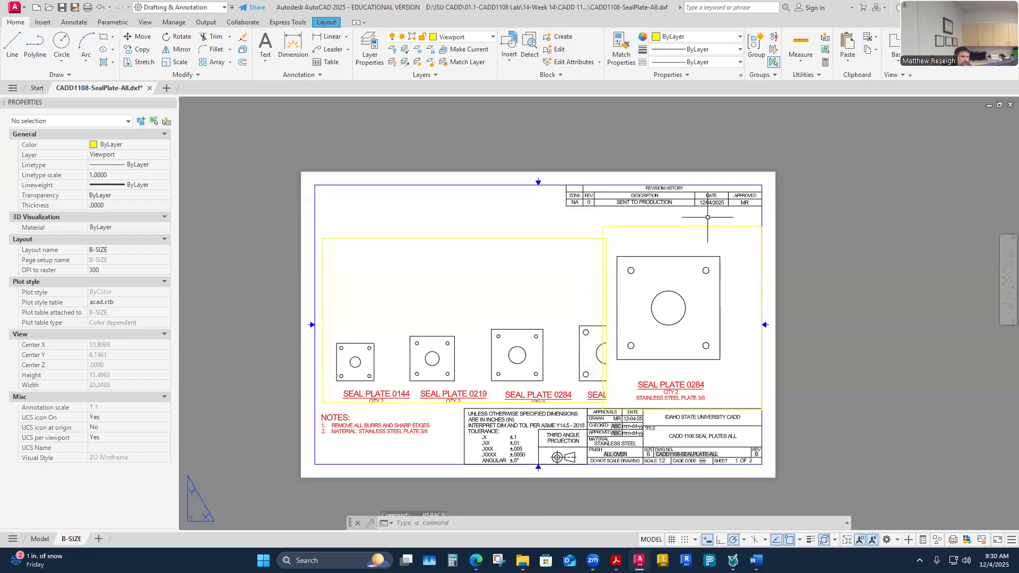
left_click(709, 226)
key("Delete")
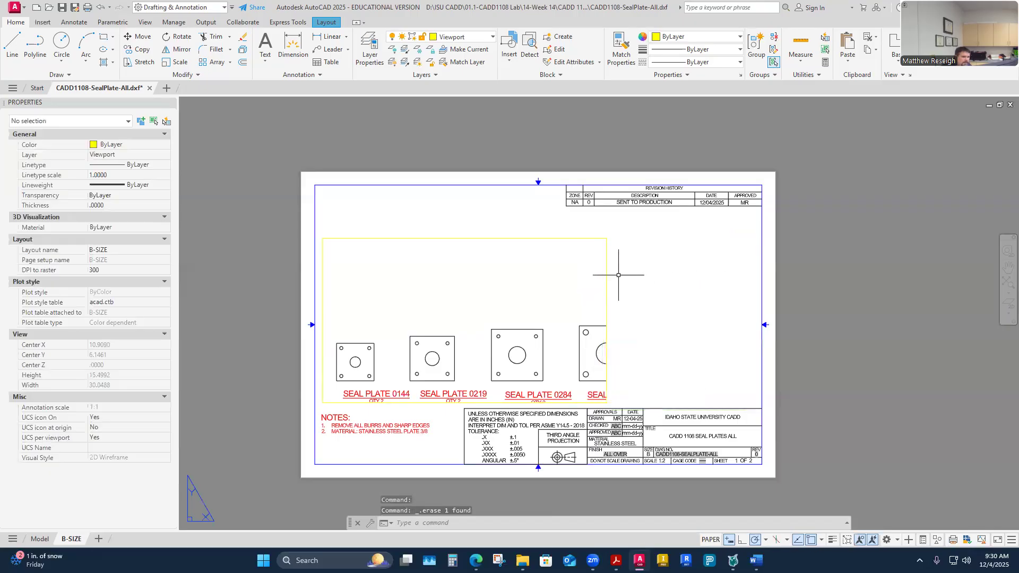
- Stretch the viewport's upper corner toward the sheet's right border, making it about 15.72 wide by 5.53 high so it spans all five plates
double_click(603, 276)
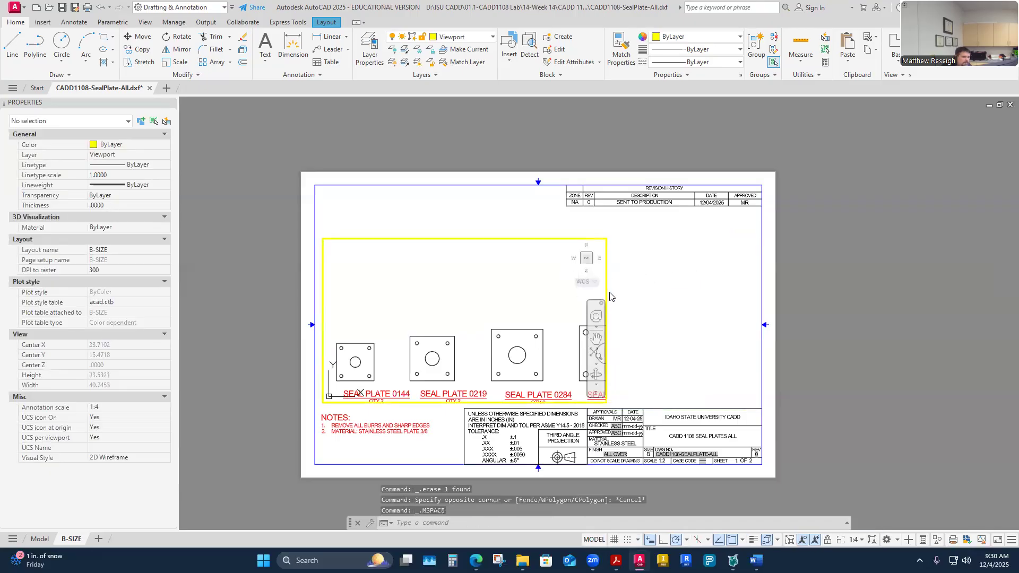
left_click(538, 298)
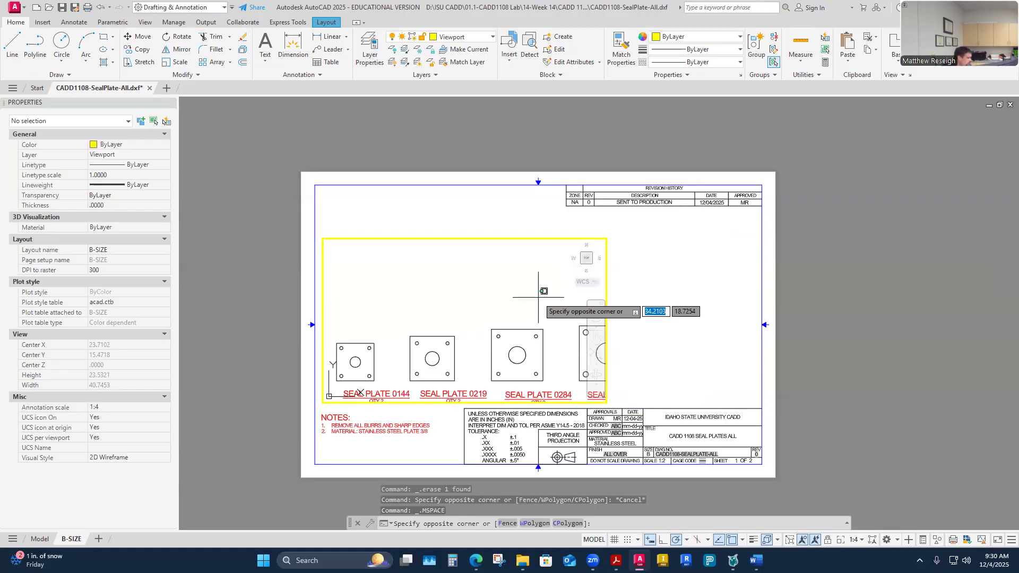
key("Escape")
double_click(666, 291)
left_click(607, 282)
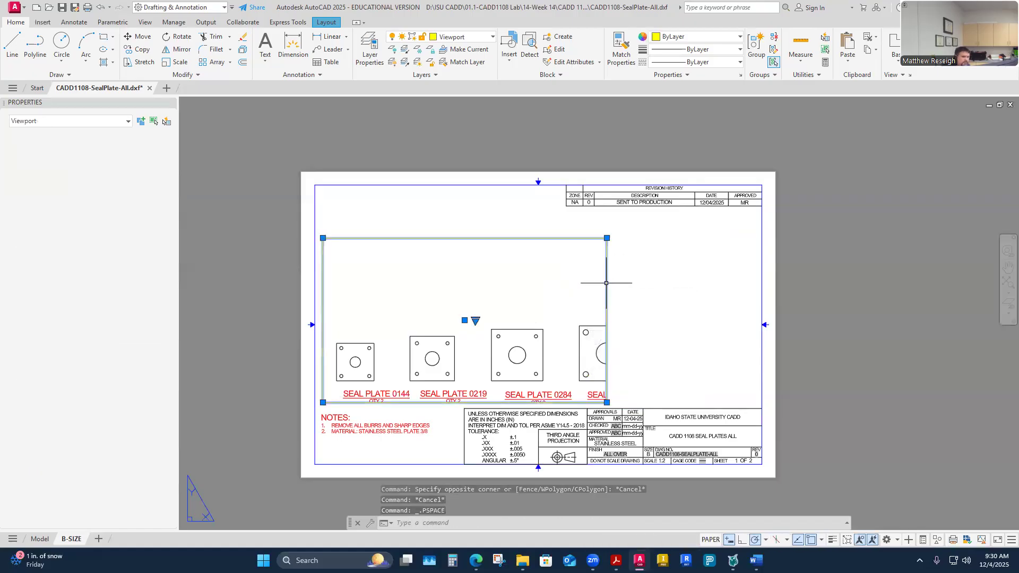
left_click(606, 238)
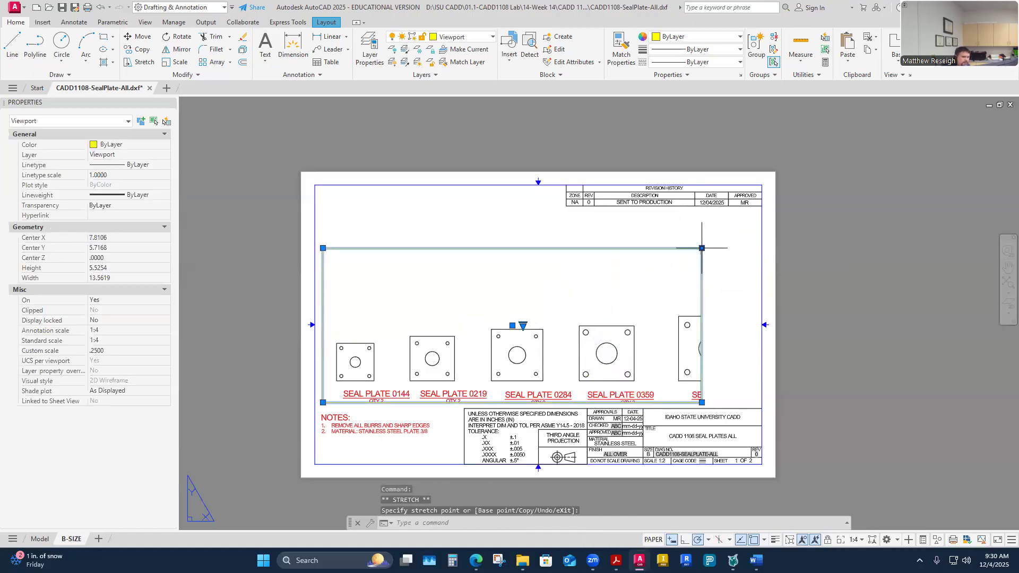
left_click(749, 247)
left_click(749, 248)
left_click(761, 248)
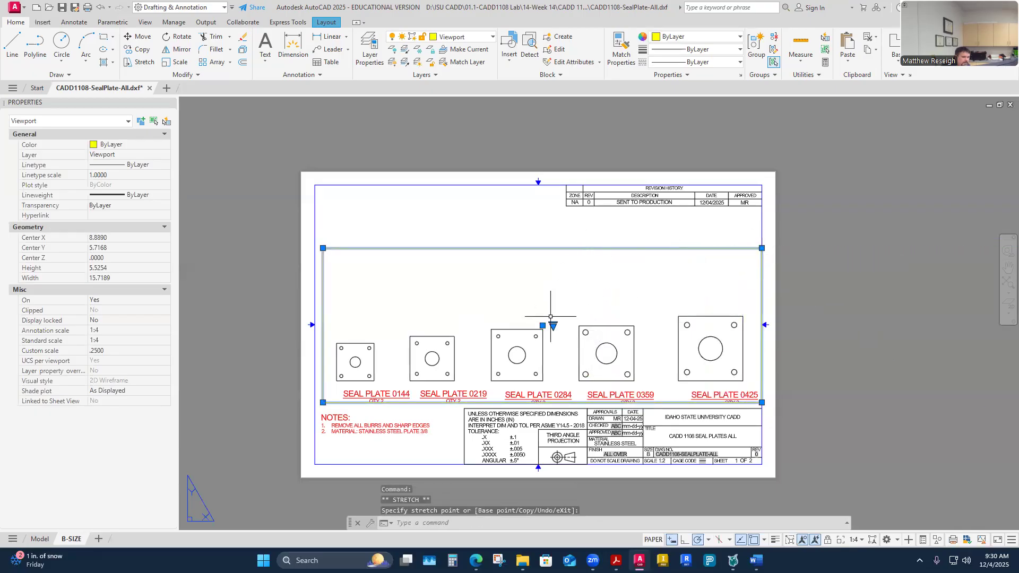
- Move the viewport up the sheet and stretch its lower-right corner to the border just above the title block, about 15.94 by 6.39
left_click(542, 325)
left_click(537, 300)
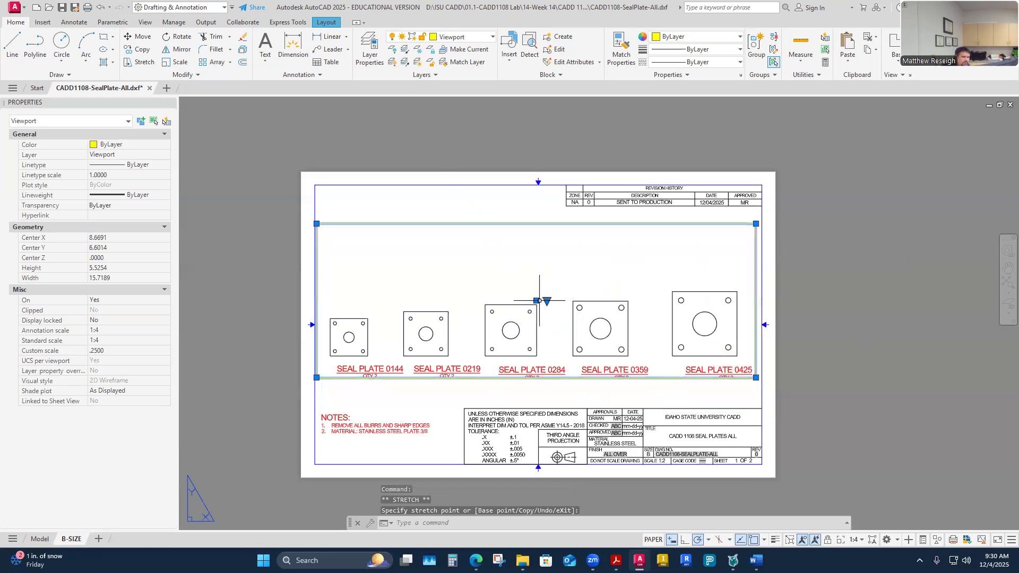
left_click(757, 377)
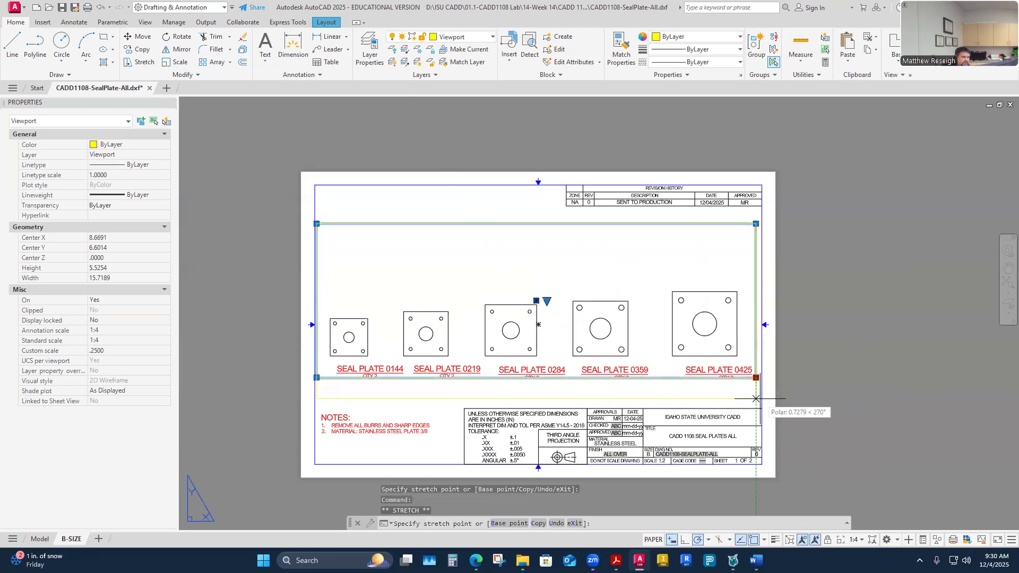
left_click(759, 402)
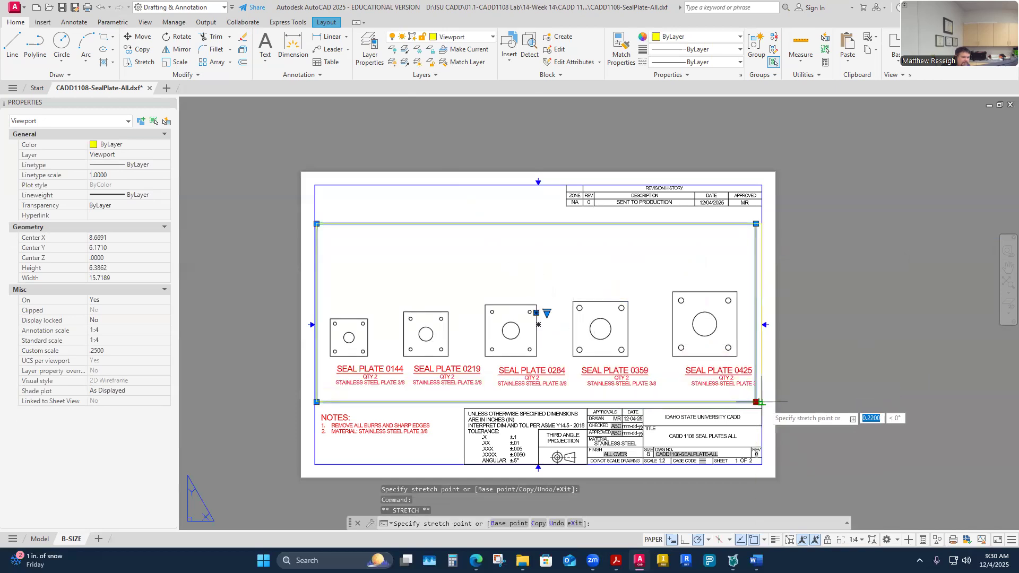
left_click(762, 402)
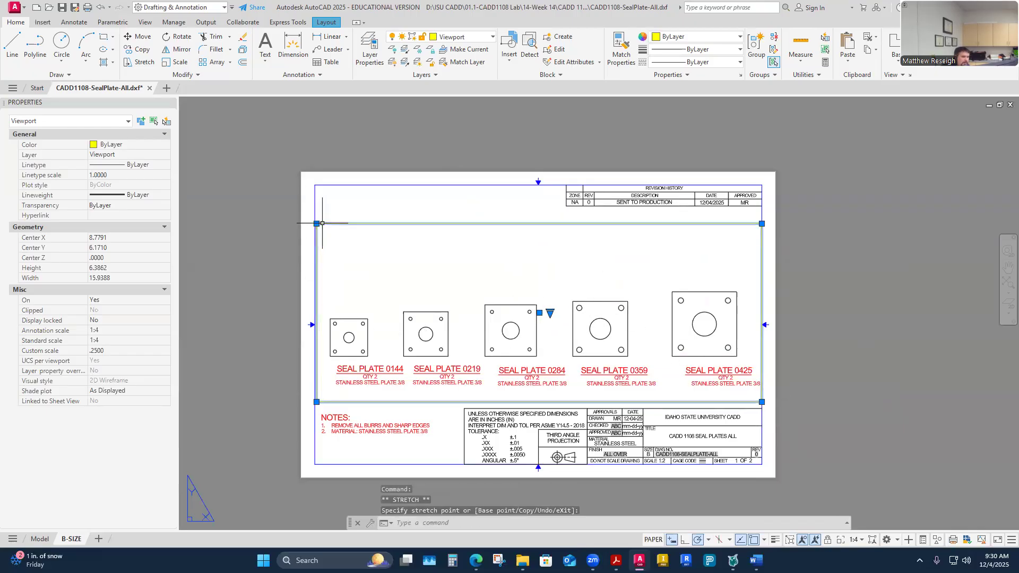
scroll(758, 377, "up", 4)
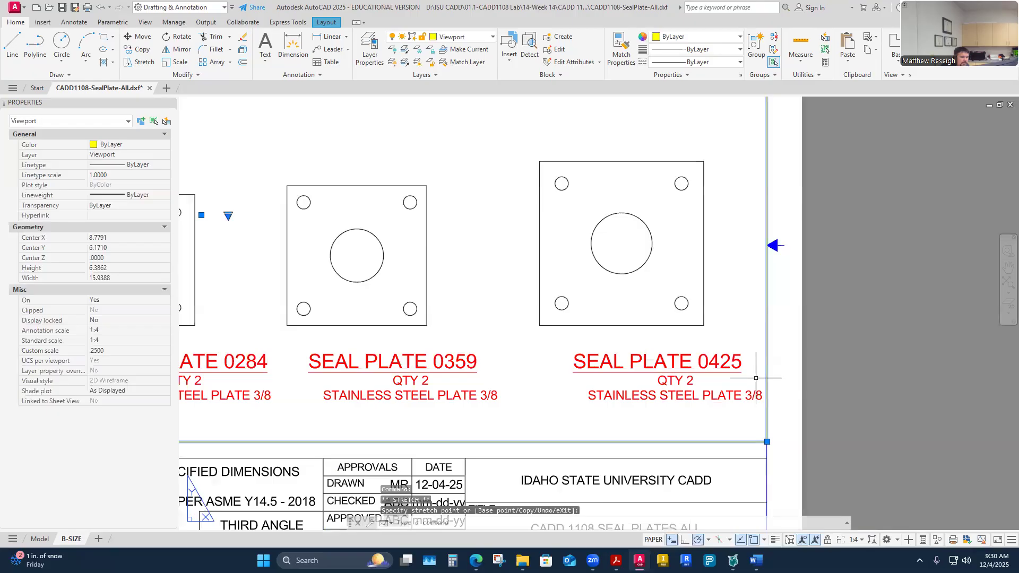
scroll(705, 360, "down", 4)
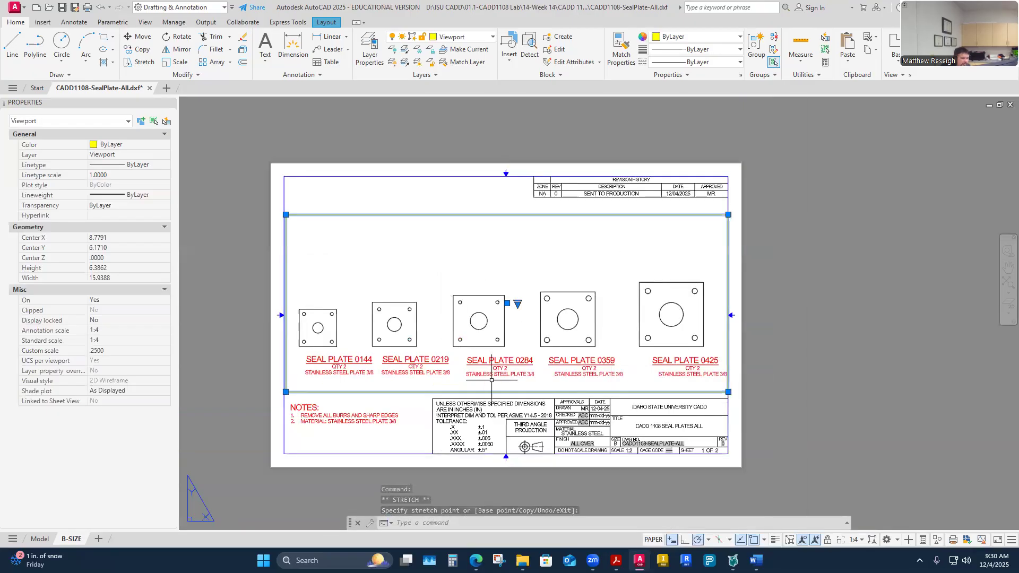
key("Escape")
- Try the viewport at scales 1:2 and 1:5, and set it back to 1:4
double_click(450, 252)
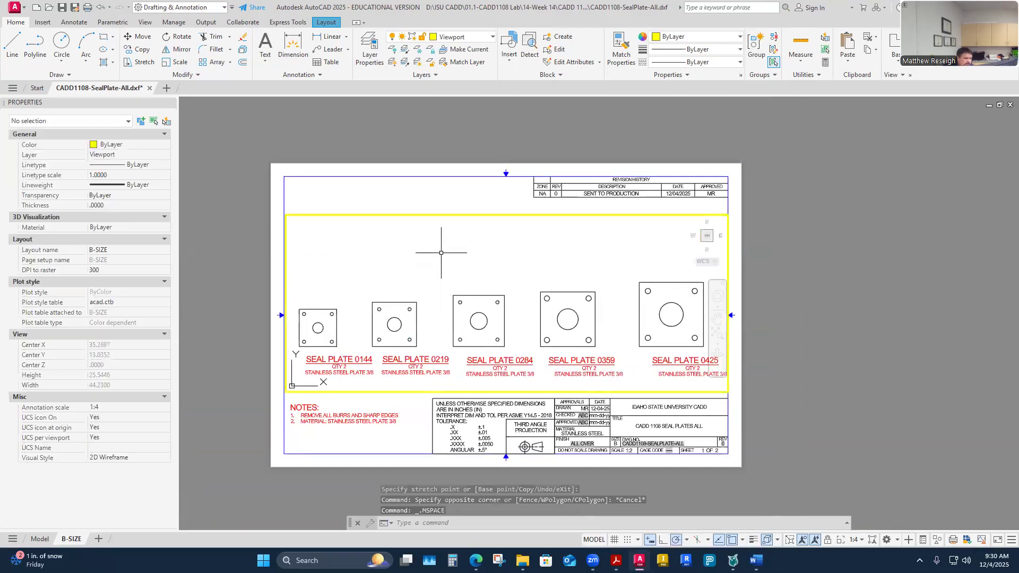
left_click(862, 540)
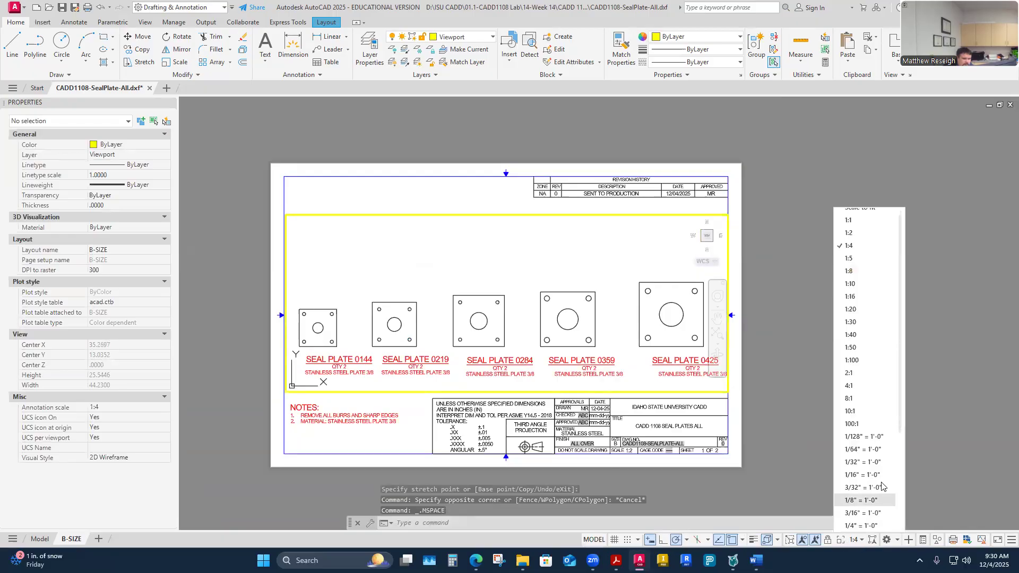
left_click(849, 233)
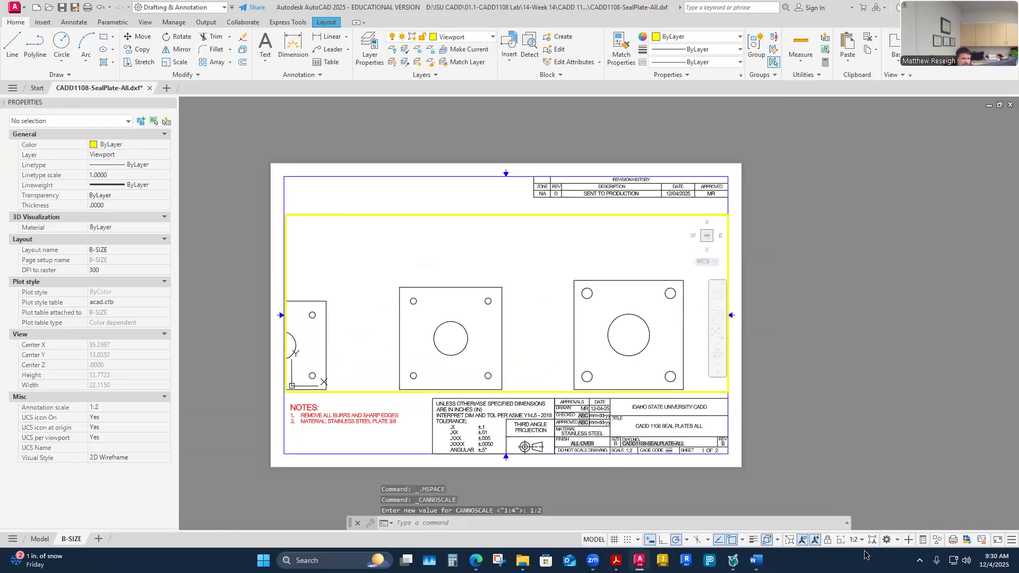
left_click(861, 540)
left_click(856, 254)
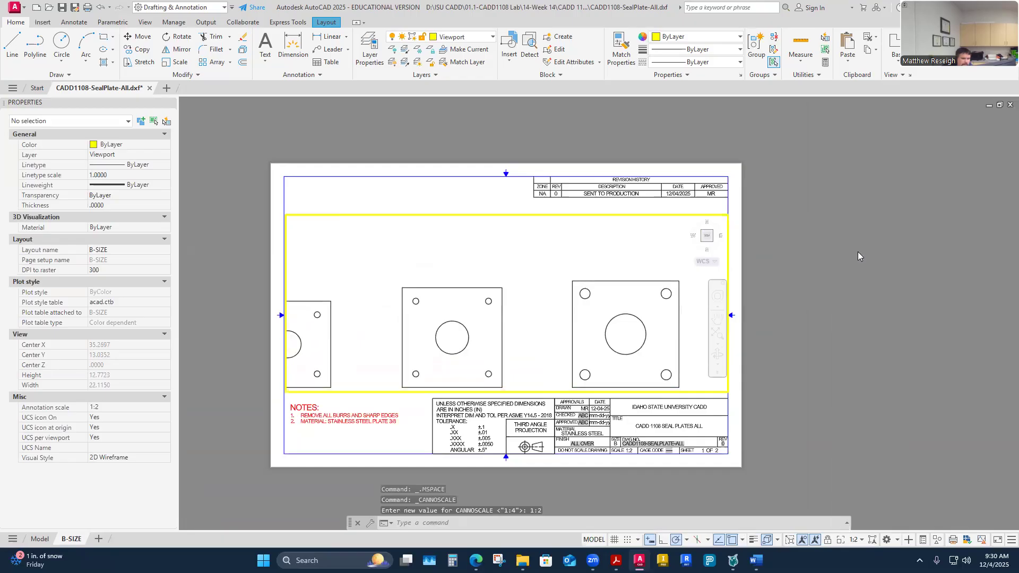
left_click(828, 539)
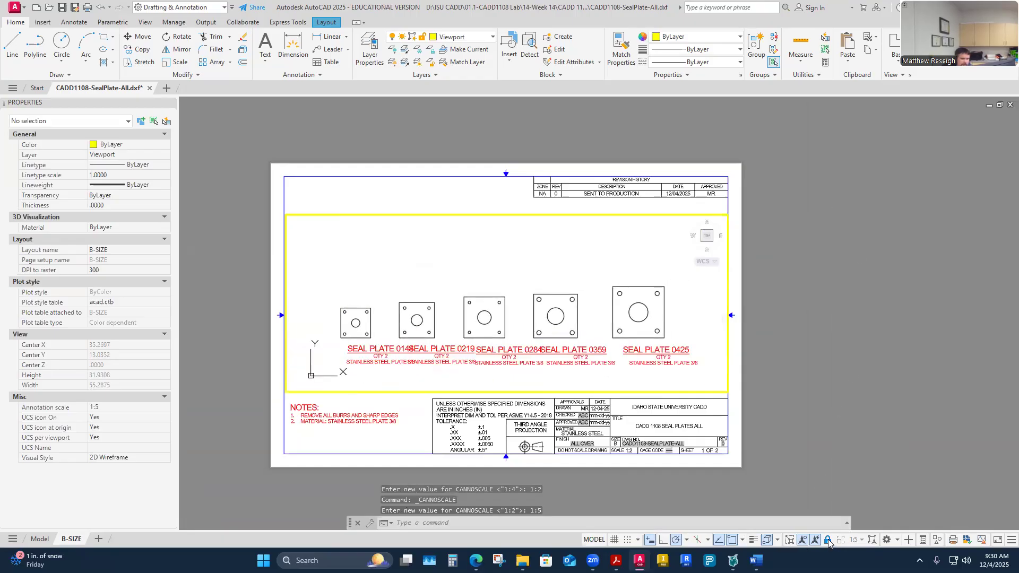
left_click(828, 539)
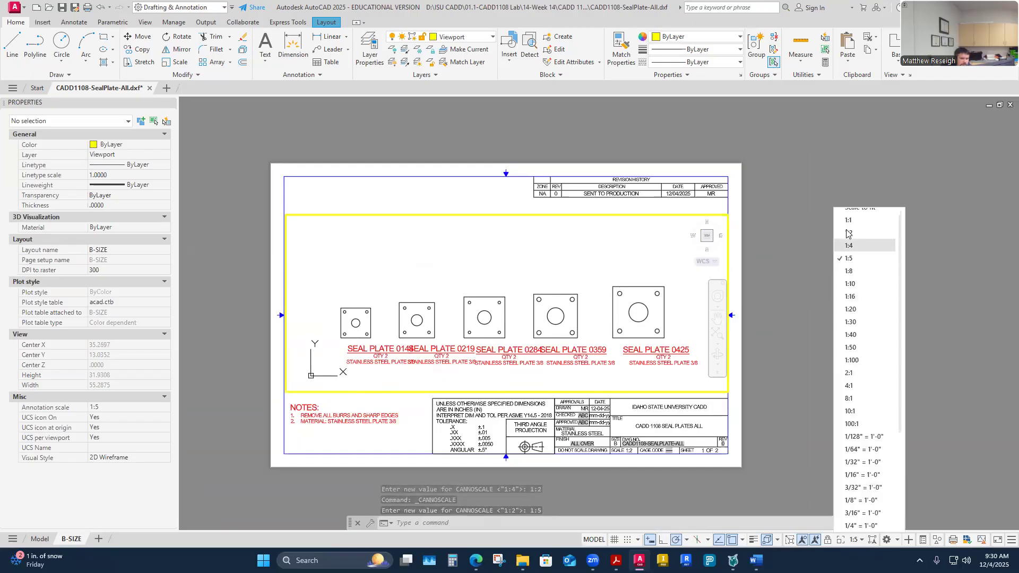
left_click(848, 253)
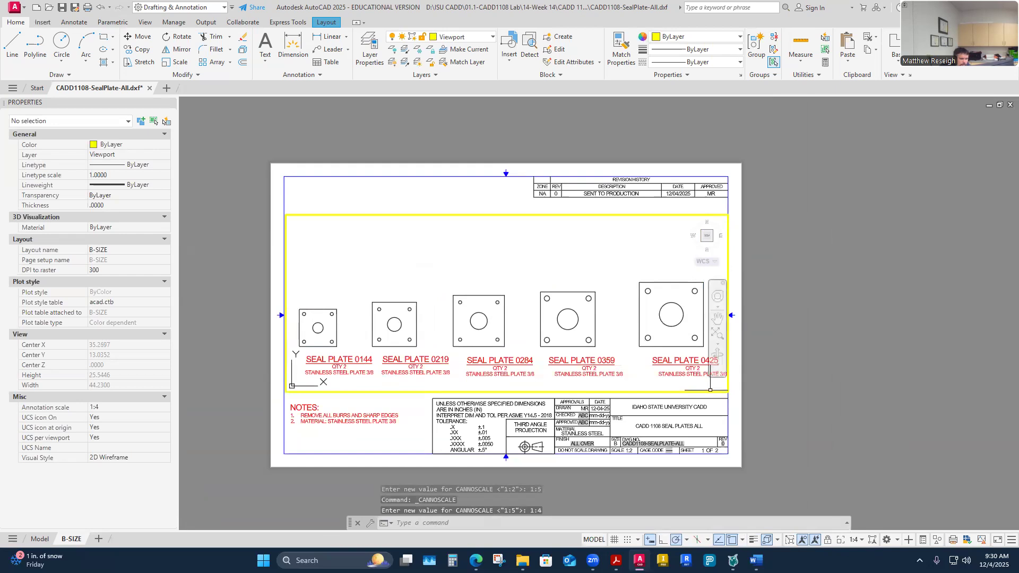
- Maximize the viewport and move the SEAL PLATE 0144 label left to center it under its plate
left_click(627, 342)
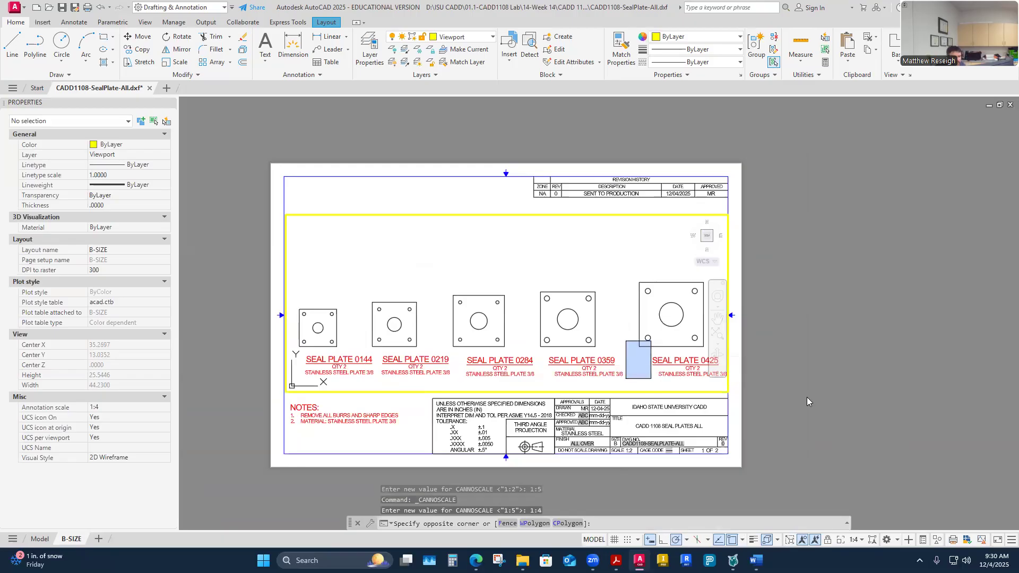
key("Escape")
key("Escape")
left_click(788, 541)
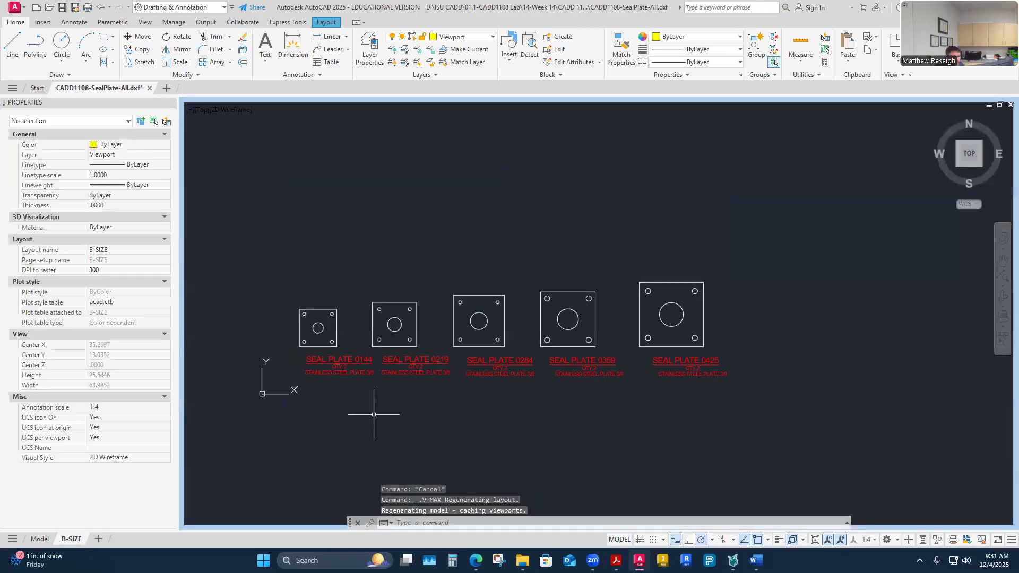
scroll(252, 363, "up", 4)
left_click(438, 360)
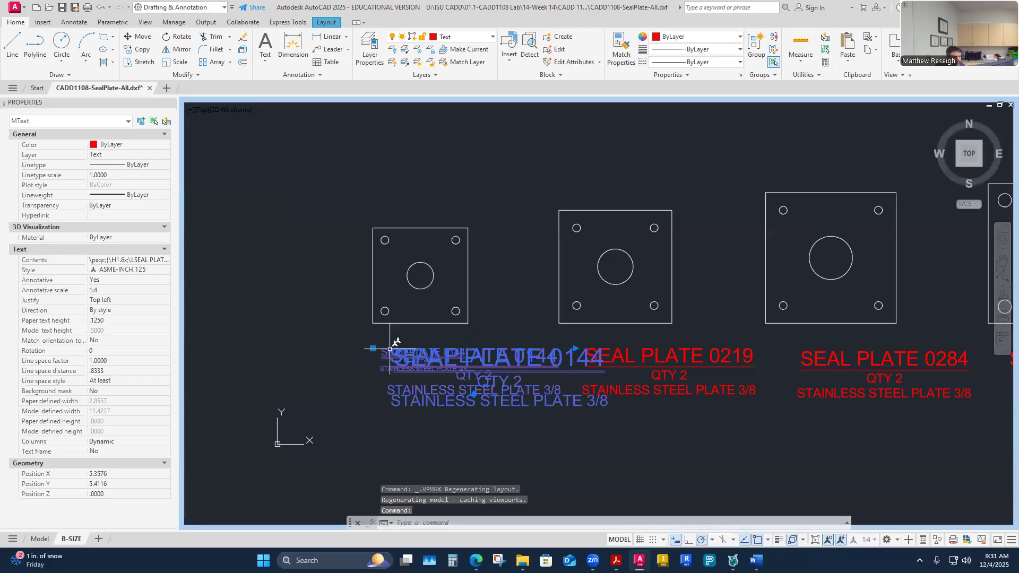
left_click(373, 347)
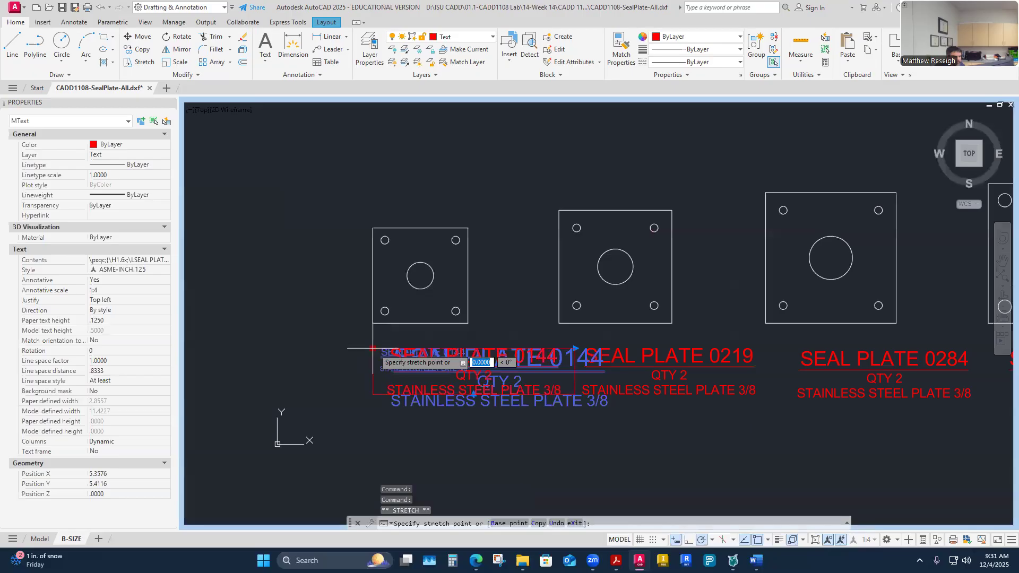
left_click(319, 349)
left_click(304, 341)
key("Escape")
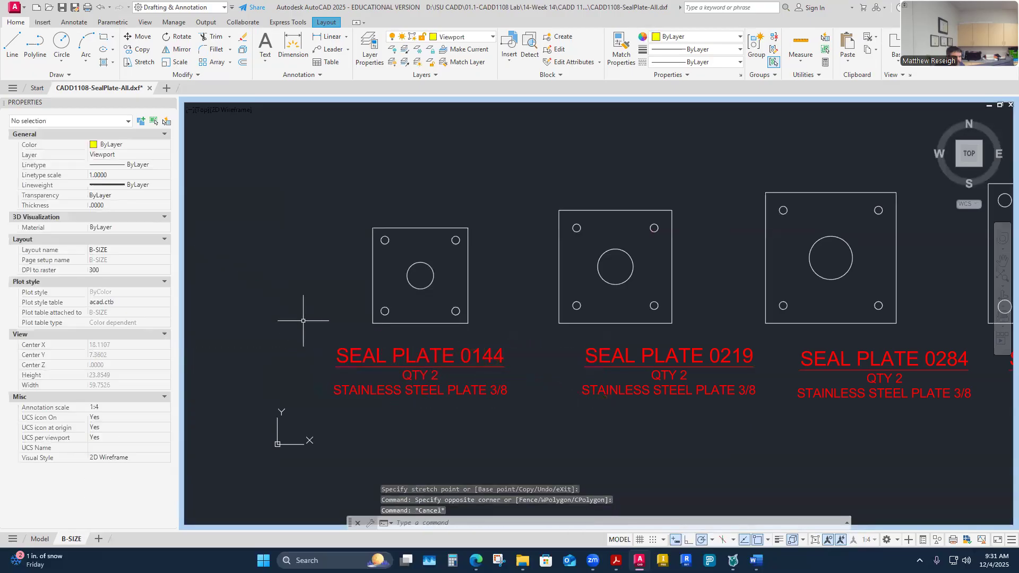
- Move the SEAL PLATE 0219 label left to center it under its plate
left_click(628, 355)
left_click(567, 349)
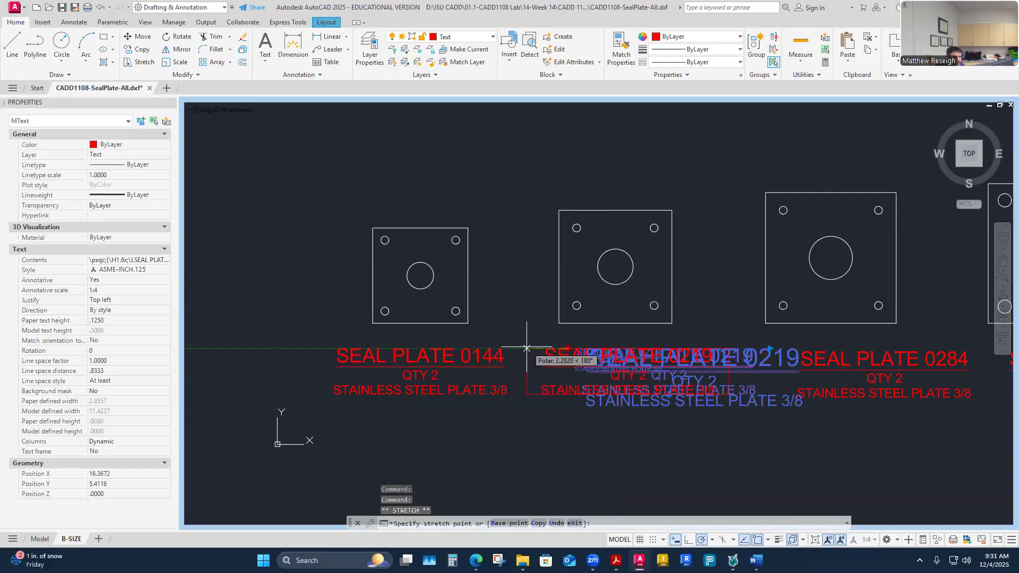
left_click(529, 349)
left_click(521, 292)
key("Escape")
key("Escape")
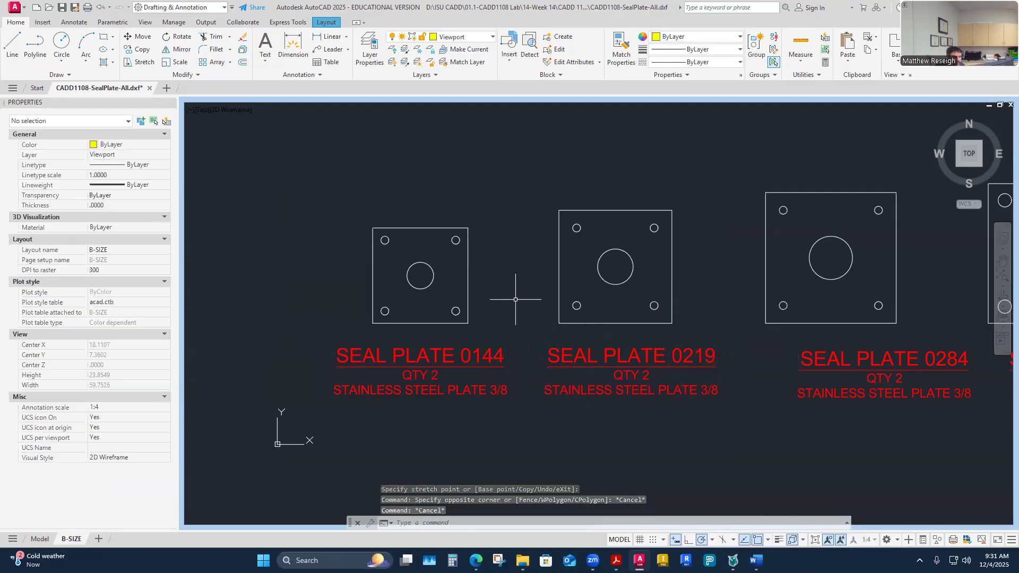
- Move the SEAL PLATE 0284 label left to center it under its plate
scroll(474, 322, "down", 2)
scroll(609, 324, "up", 2)
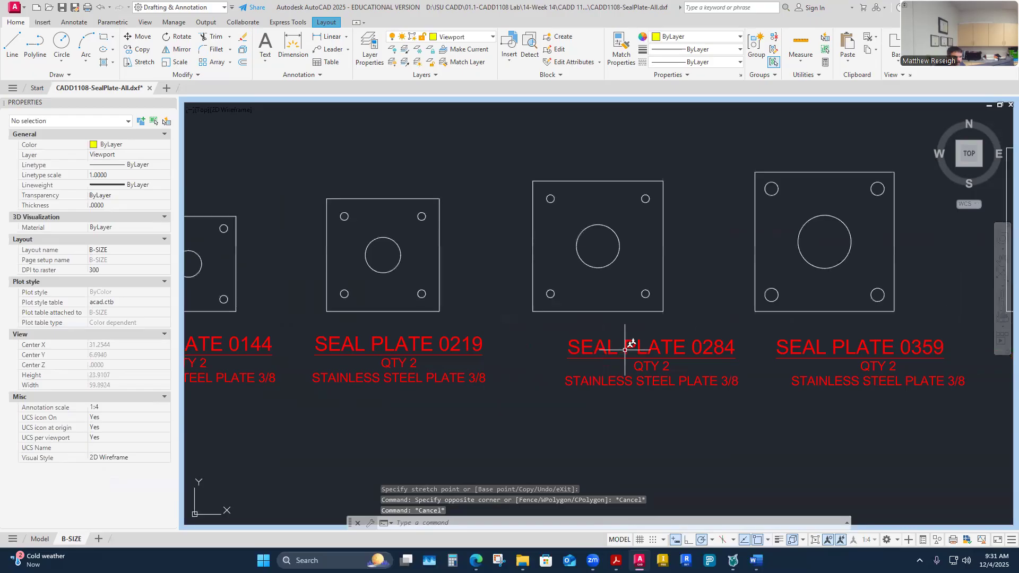
left_click(630, 349)
left_click(550, 340)
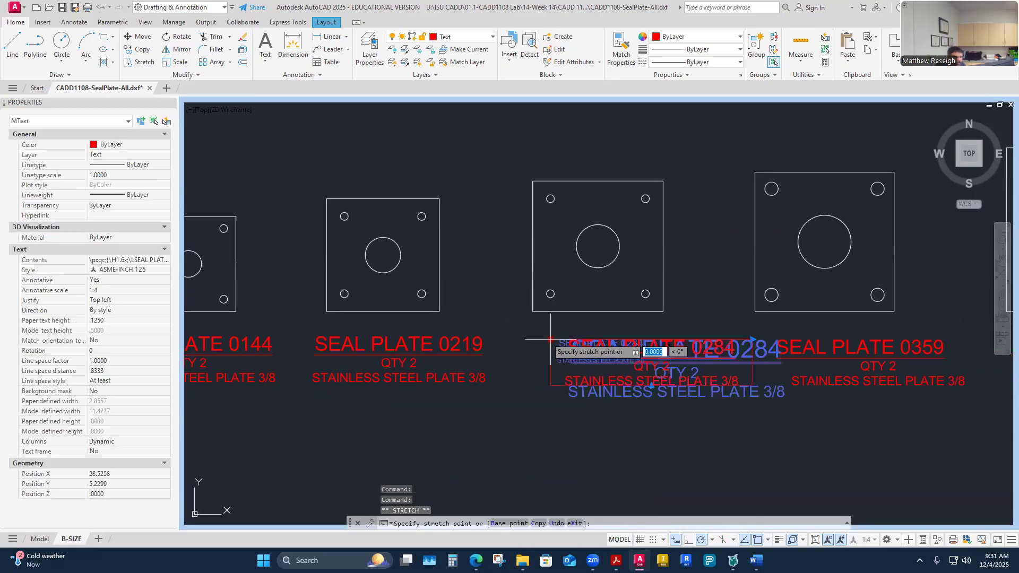
key("Escape")
key("Escape")
scroll(531, 318, "down", 4)
scroll(600, 314, "up", 3)
scroll(588, 298, "up", 2)
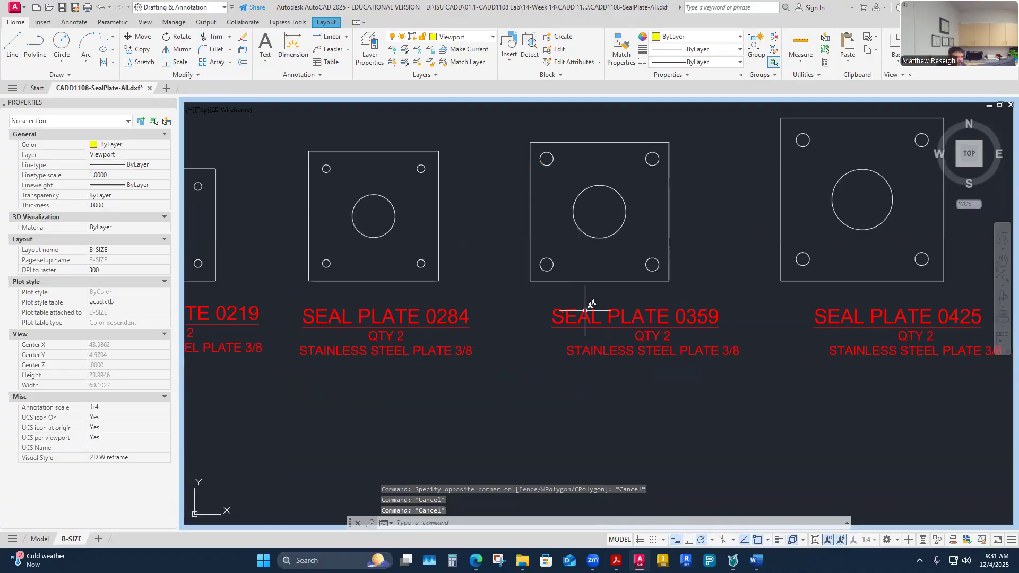
- Move the SEAL PLATE 0359 and SEAL PLATE 0425 labels left to center them under their plates
left_click(587, 308)
left_click(552, 309)
left_click(510, 304)
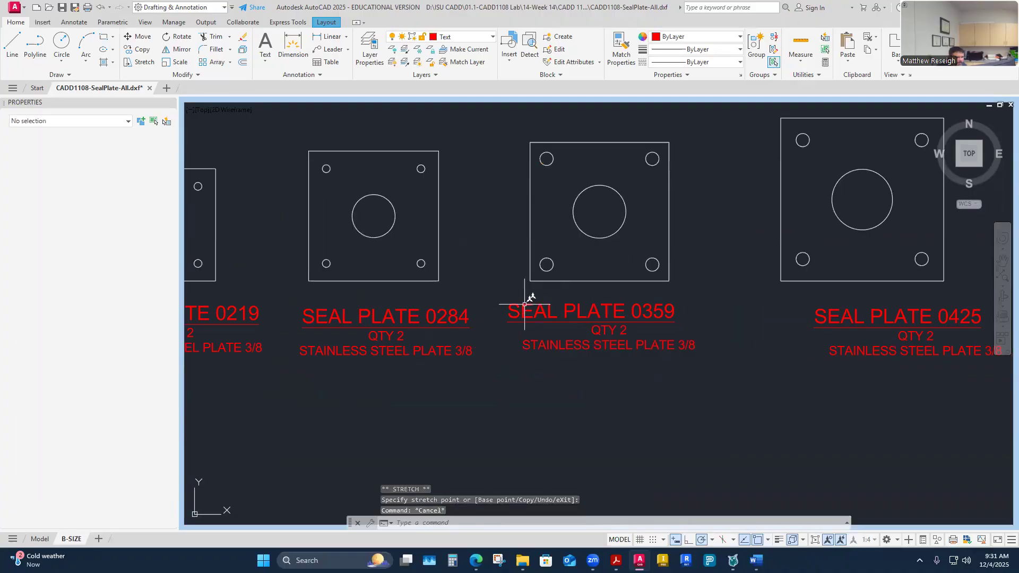
left_click(828, 317)
left_click(815, 309)
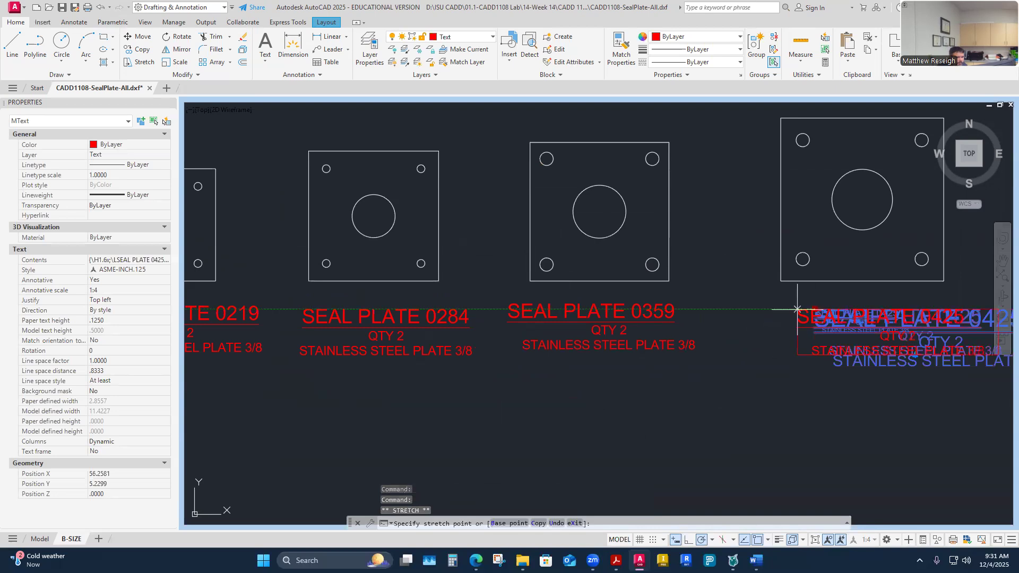
left_click(770, 309)
key("Escape")
scroll(785, 353, "down", 7)
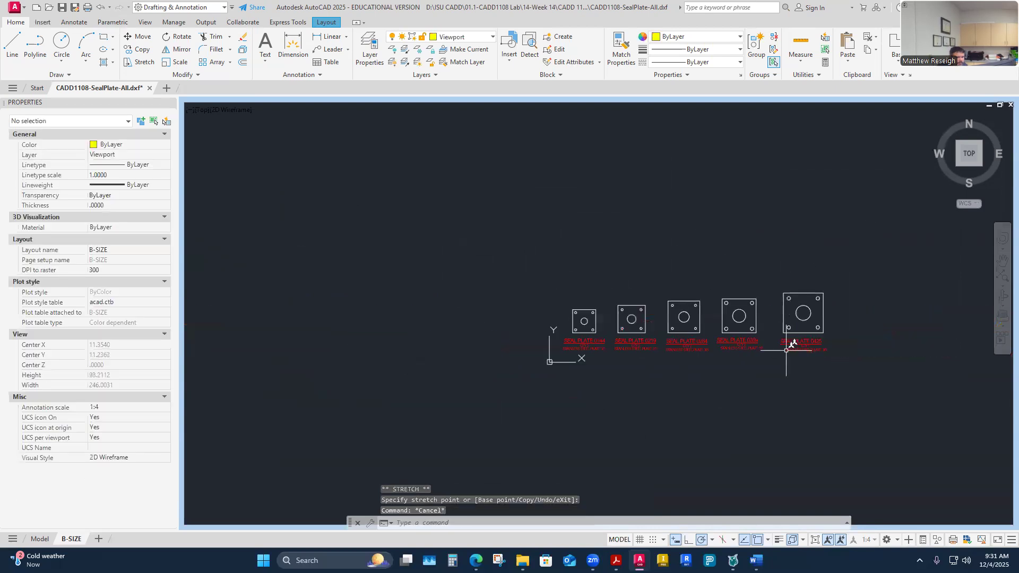
scroll(660, 342, "up", 3)
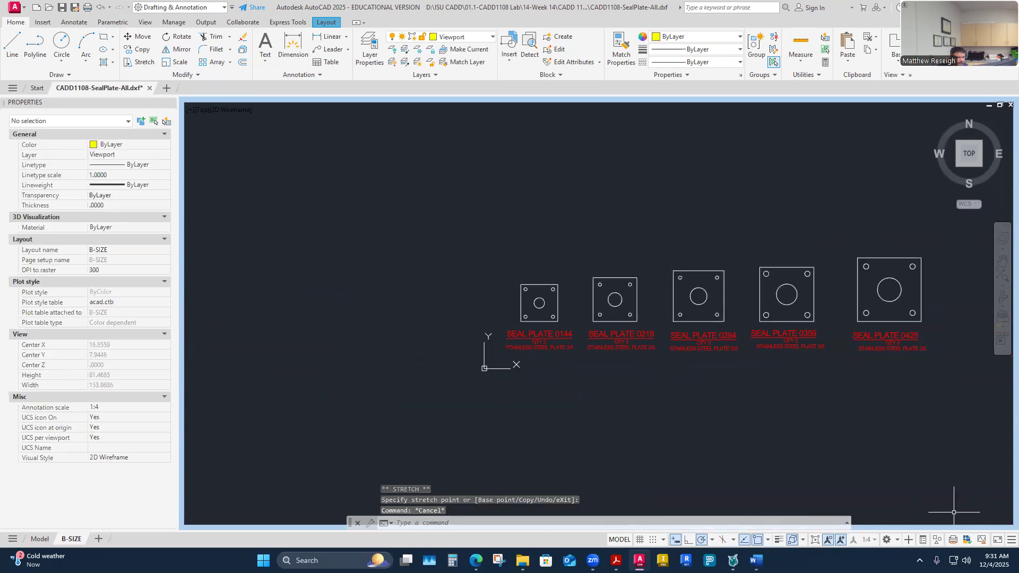
- Back on the sheet, widen the viewport on its left side to about 16.16 and shift it right to align with the left border
left_click(815, 540)
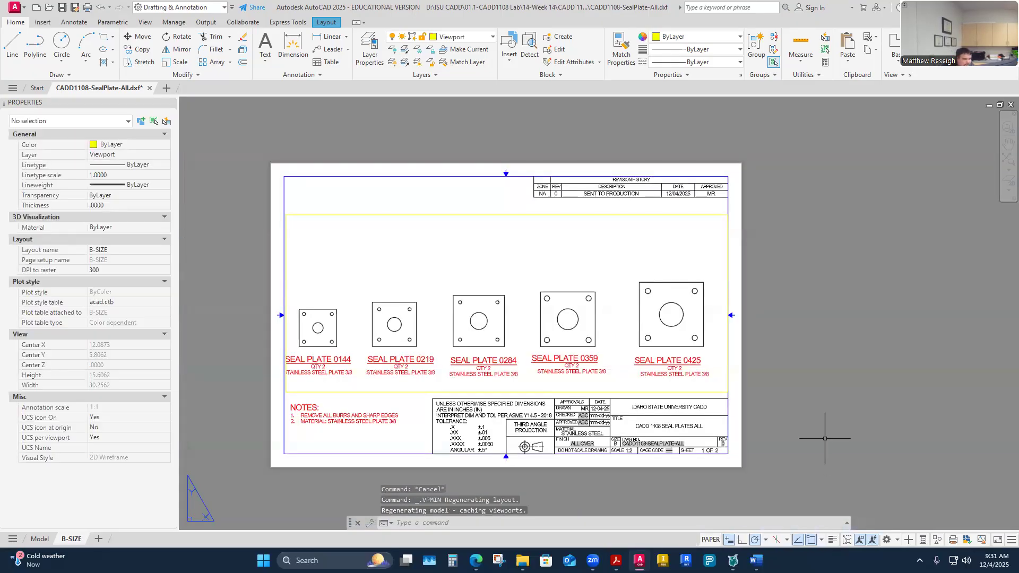
scroll(266, 350, "up", 2)
scroll(267, 351, "up", 2)
left_click(313, 164)
scroll(325, 250, "down", 2)
middle_click_drag(317, 382, 321, 324)
left_click(320, 324)
left_click(311, 324)
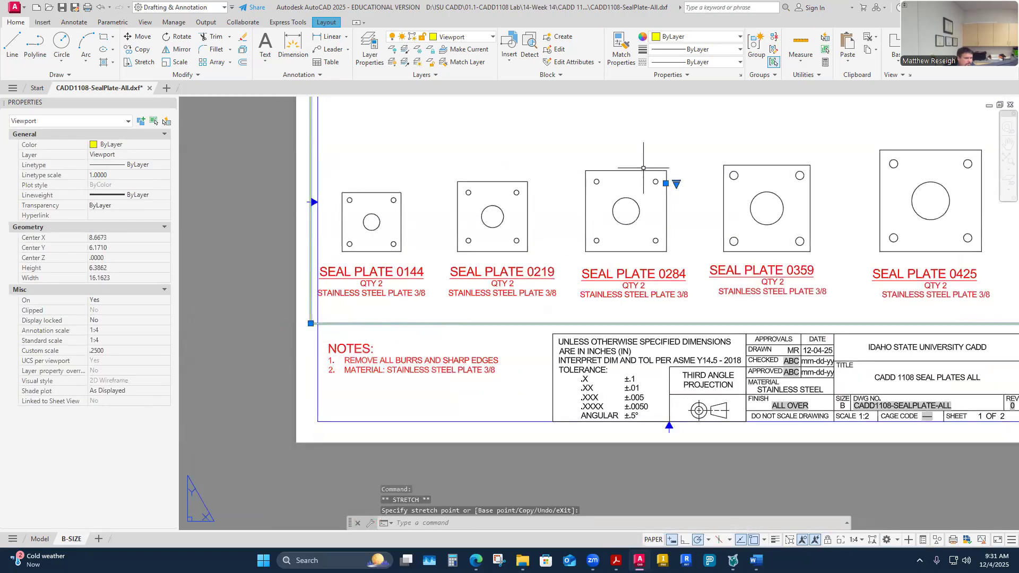
left_click(665, 183)
left_click(672, 179)
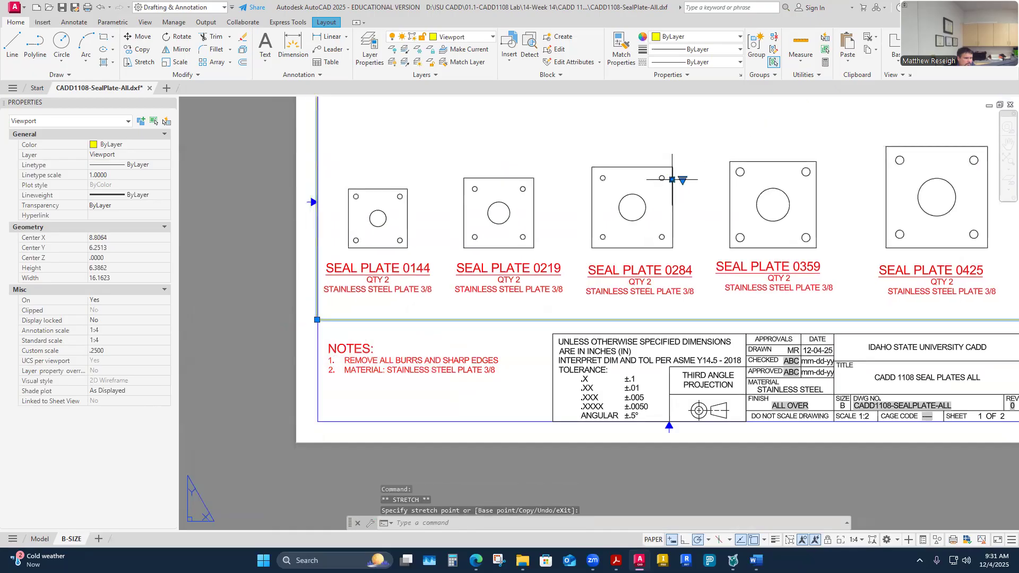
- Nudge the viewport slightly right, then shrink it from its upper-right corner to about 15.81 wide by 4.37 high
scroll(419, 330, "down", 2)
scroll(673, 301, "up", 2)
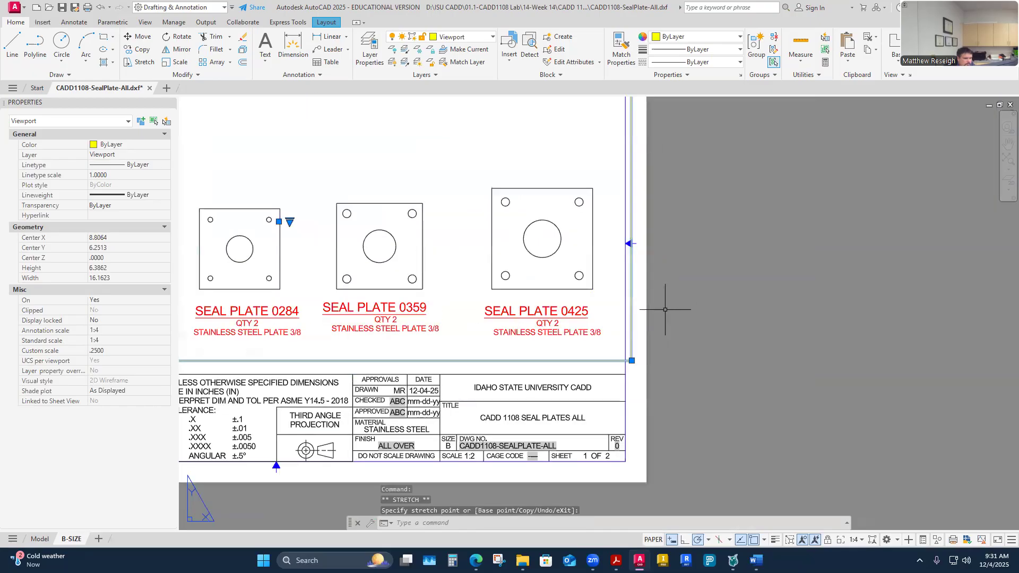
middle_click_drag(244, 246, 499, 284)
left_click(500, 284)
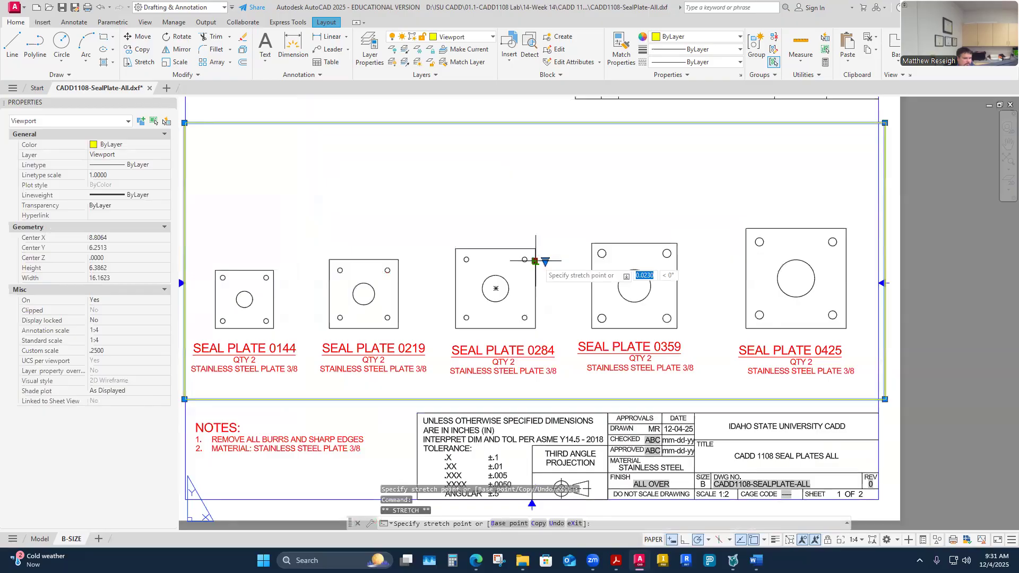
left_click(886, 122)
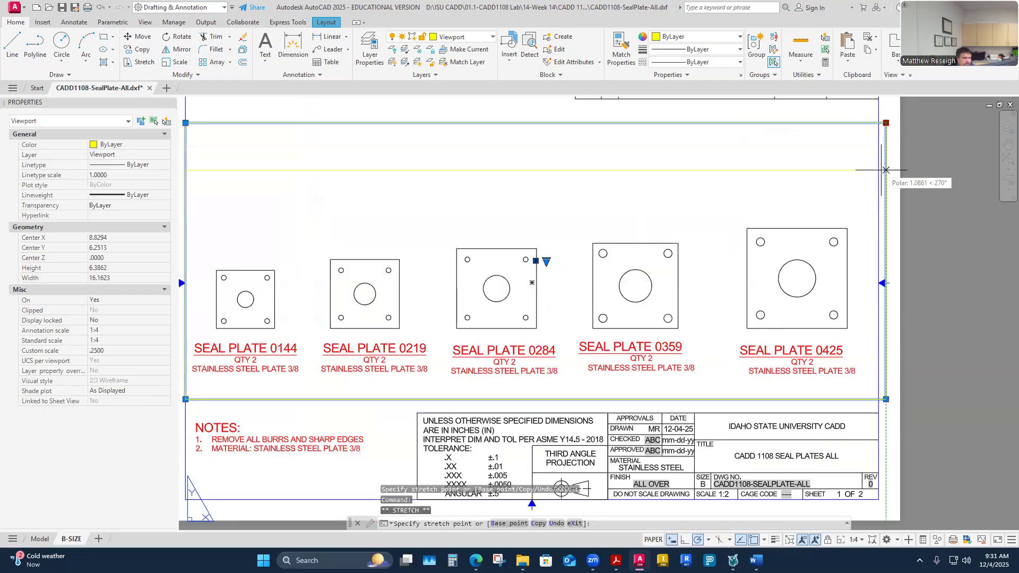
left_click(871, 210)
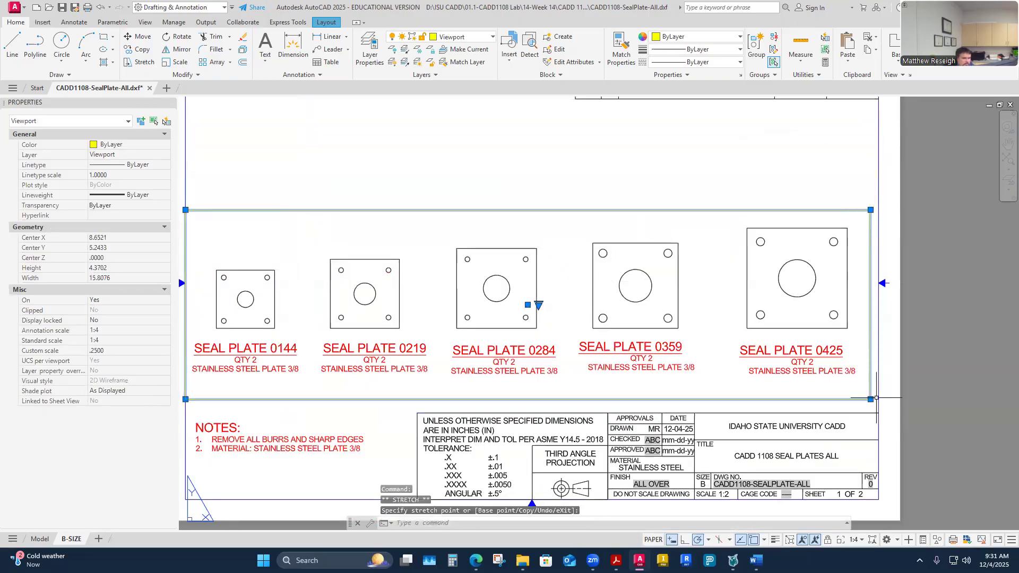
- Raise the viewport's lower edge to just below the plate labels, making it about 3.96 high
scroll(874, 386, "down", 4)
scroll(650, 402, "up", 4)
left_click(515, 370)
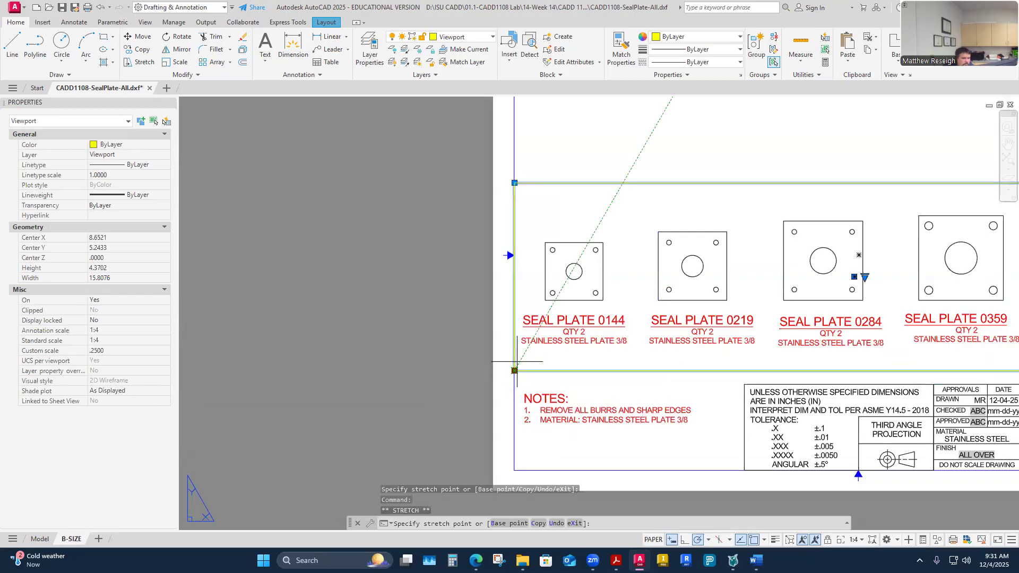
left_click(517, 353)
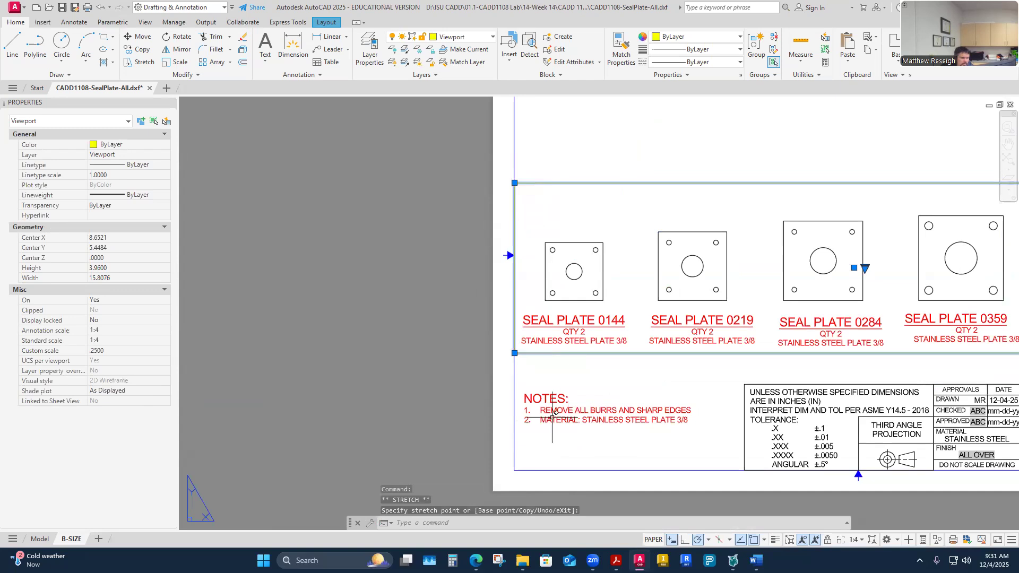
scroll(549, 417, "down", 2)
scroll(937, 424, "up", 2)
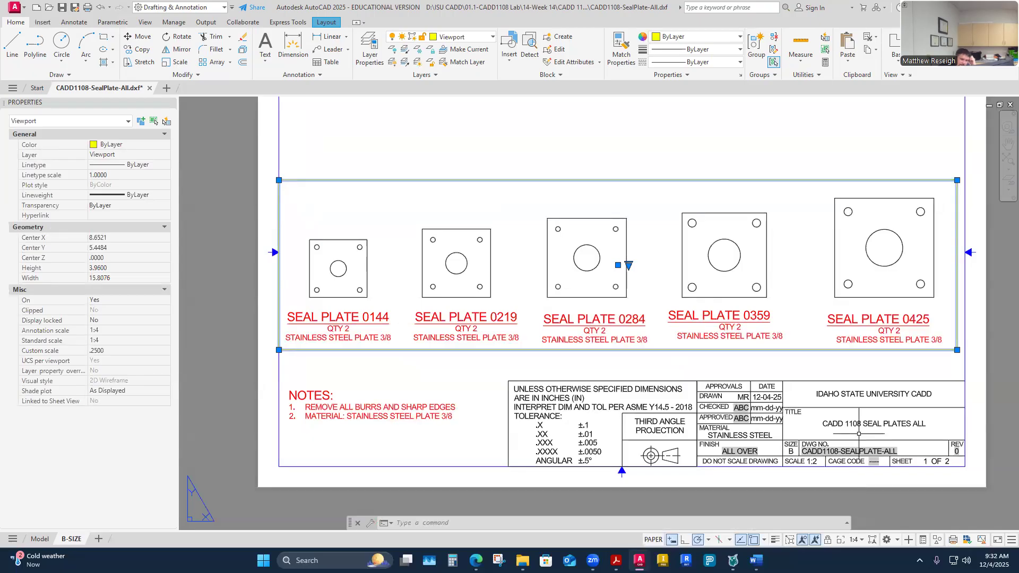
mouse_move(616, 561)
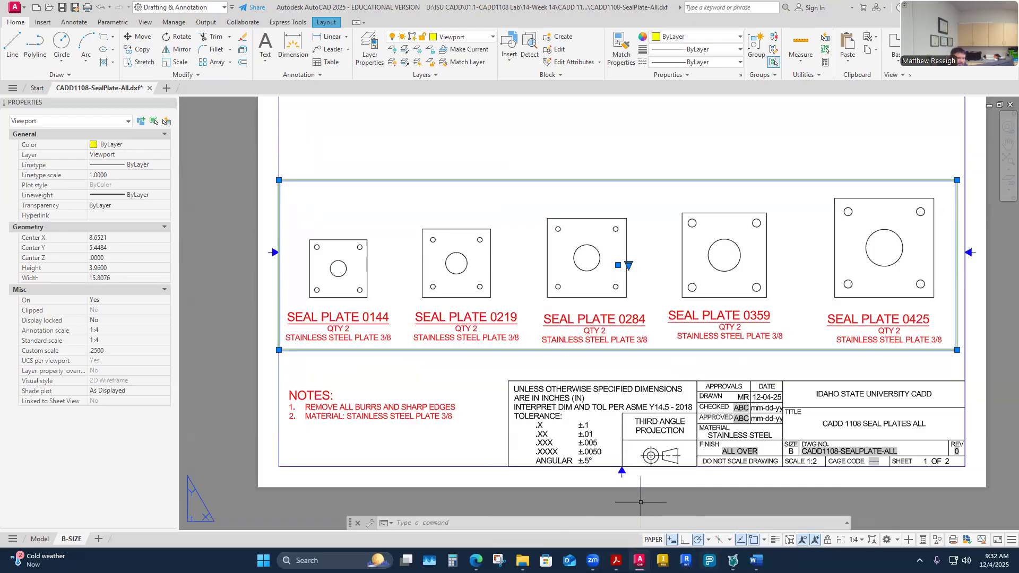
left_click(602, 160)
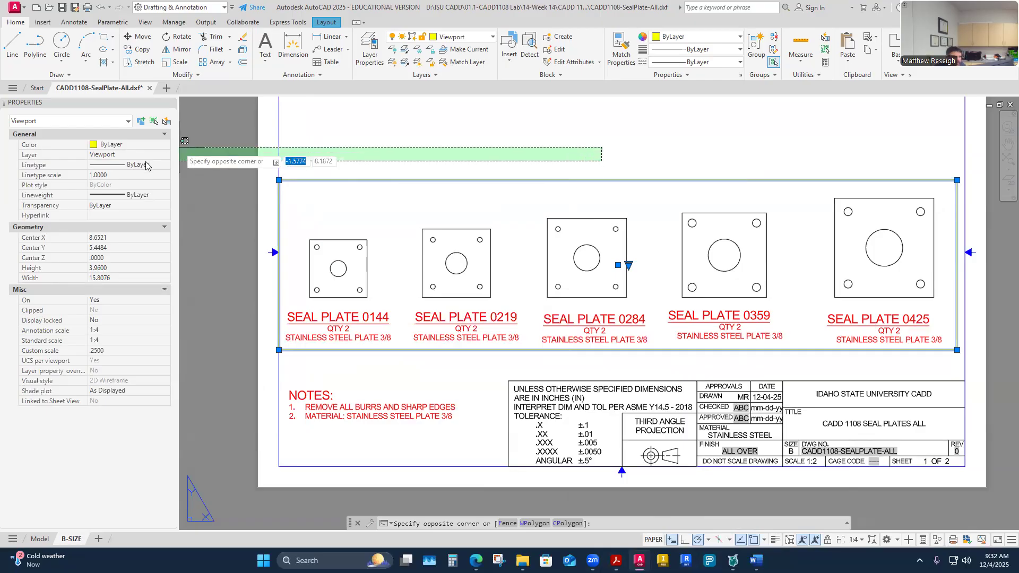
key("Escape")
key("Escape")
- Shrink the viewport from its upper-left corner to about 15.53 wide by 3.48 high
left_click(310, 177)
left_click(307, 182)
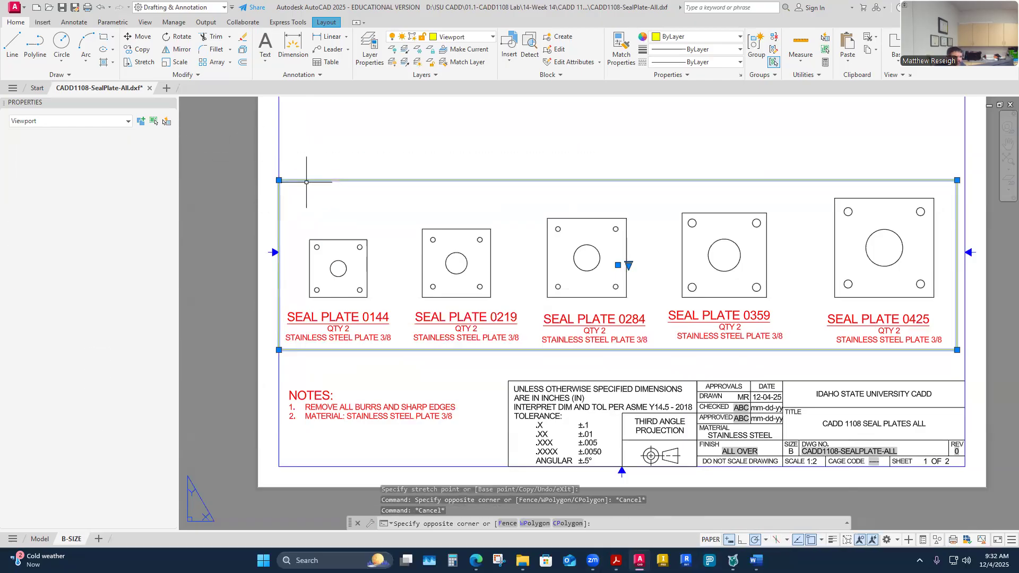
left_click(278, 180)
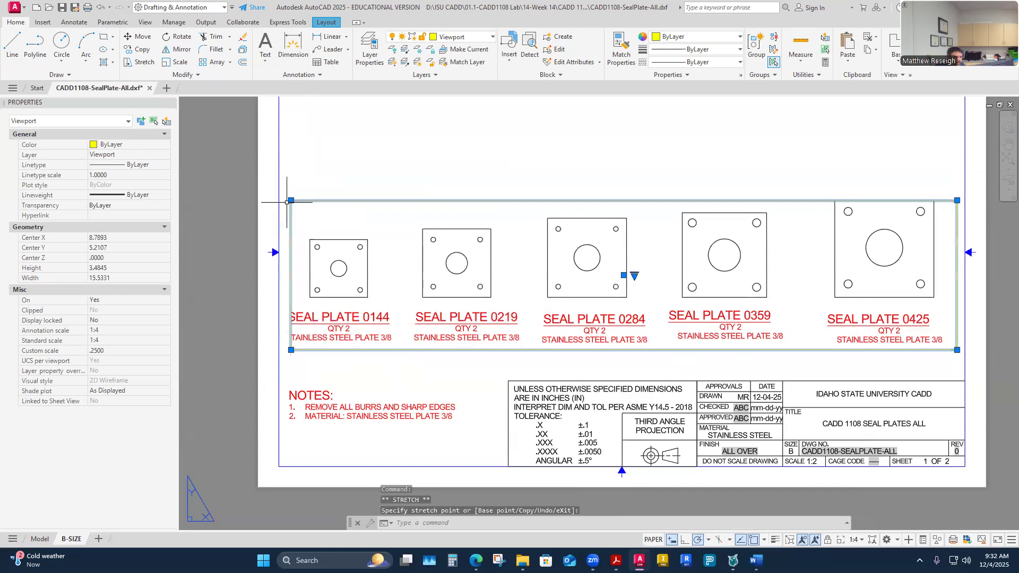
- Raise the viewport's upper edge to a height of about 3.75 so the SEAL PLATE 0425 outline fits, then deselect it
scroll(297, 183, "down", 4)
scroll(338, 181, "up", 6)
left_click(400, 209)
scroll(403, 213, "down", 6)
scroll(641, 214, "up", 4)
left_click(621, 170)
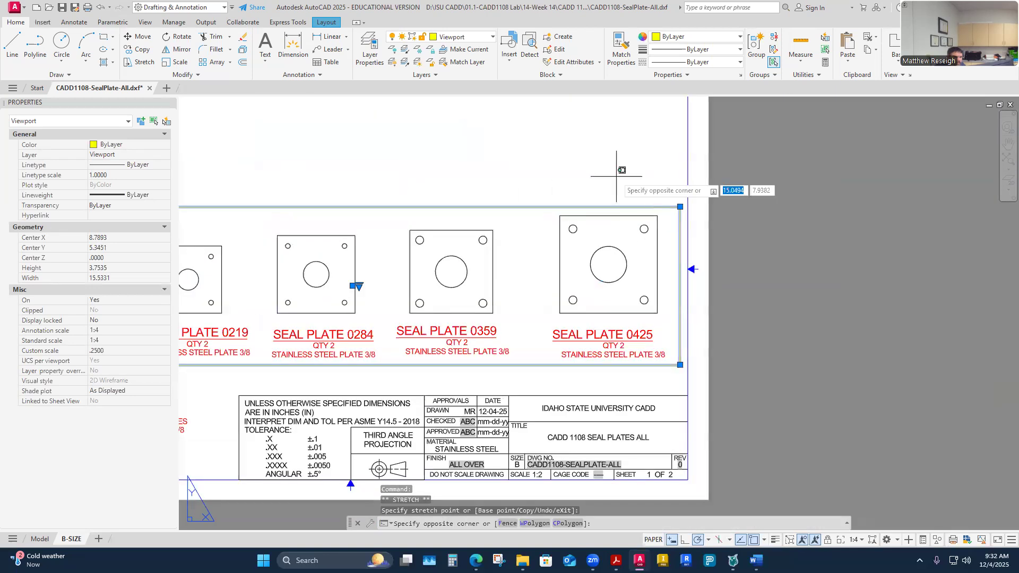
left_click(616, 174)
key("Escape")
key("Escape")
scroll(622, 187, "down", 6)
scroll(593, 173, "up", 4)
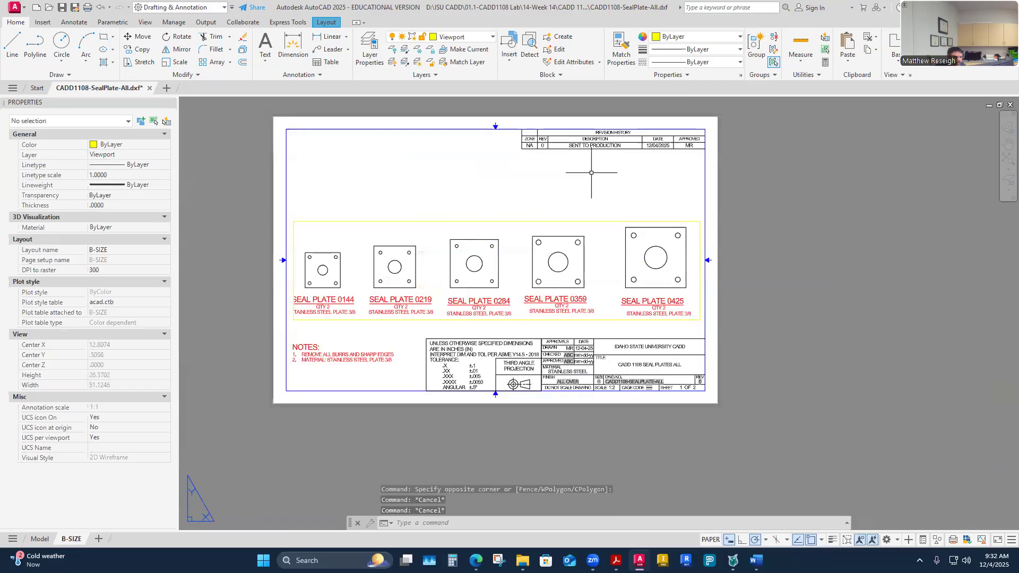
- Change the title block's SCALE attribute to 1:4
scroll(605, 361, "up", 4)
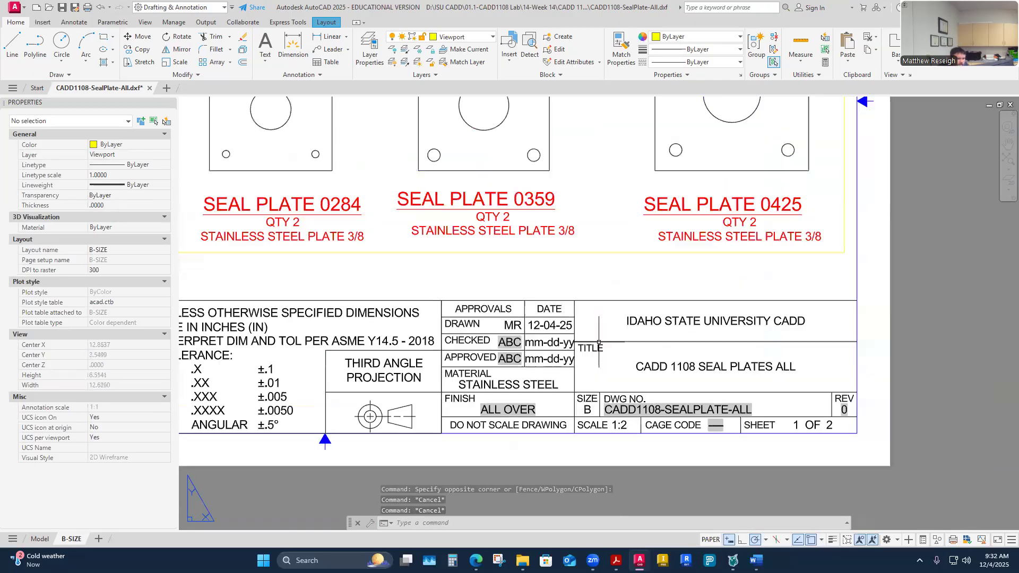
double_click(600, 303)
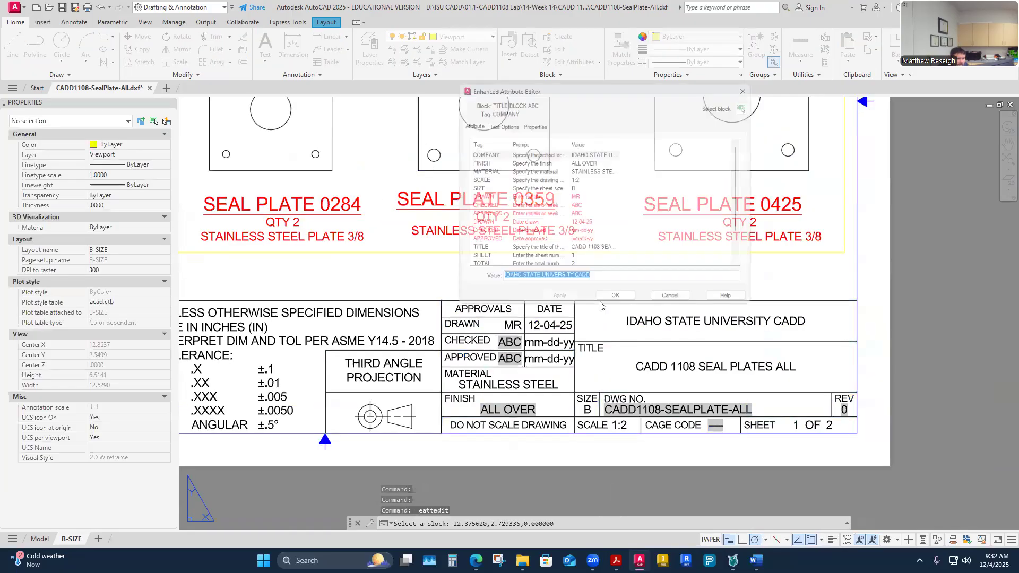
left_click(581, 181)
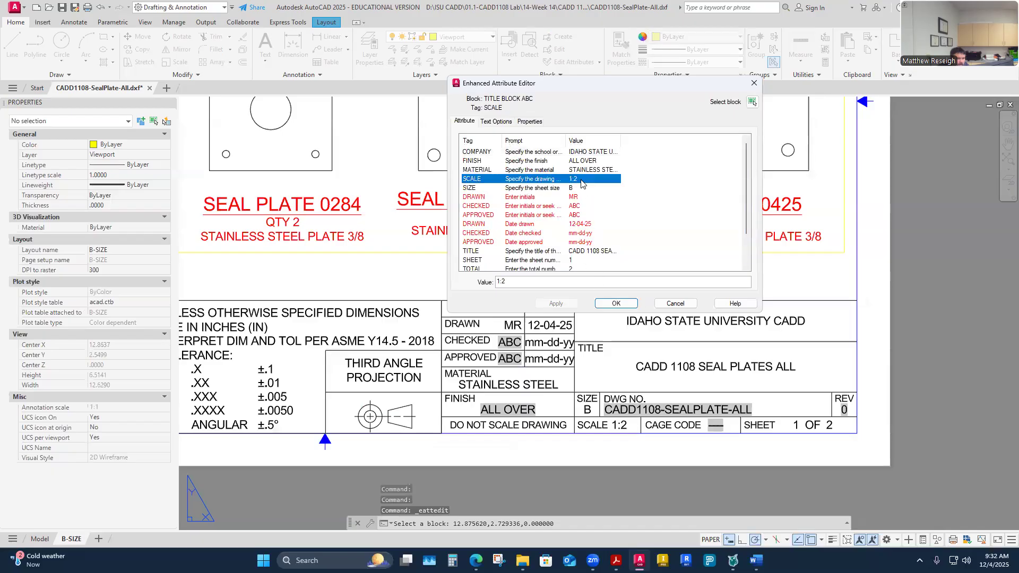
left_click(520, 281)
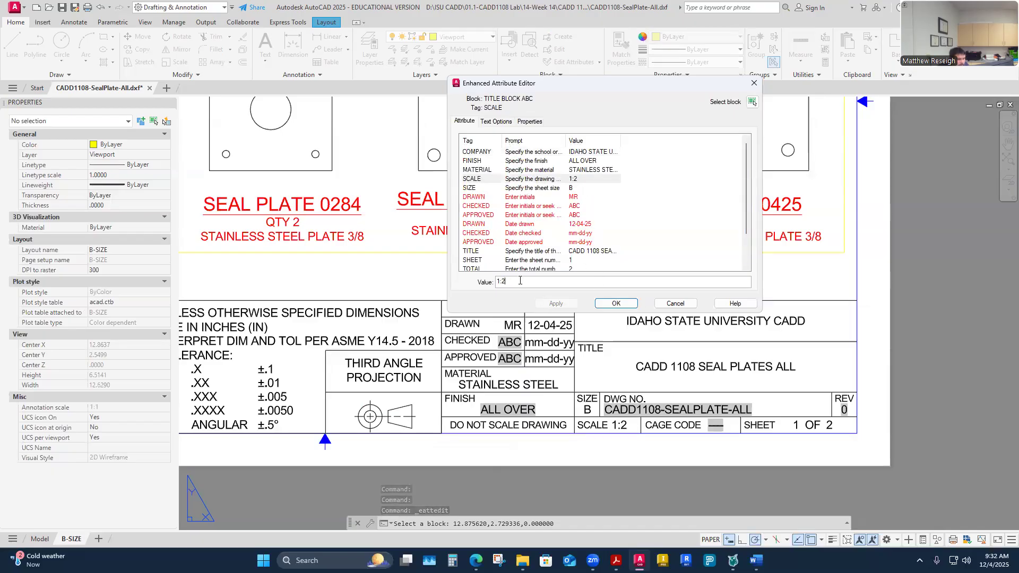
type("4")
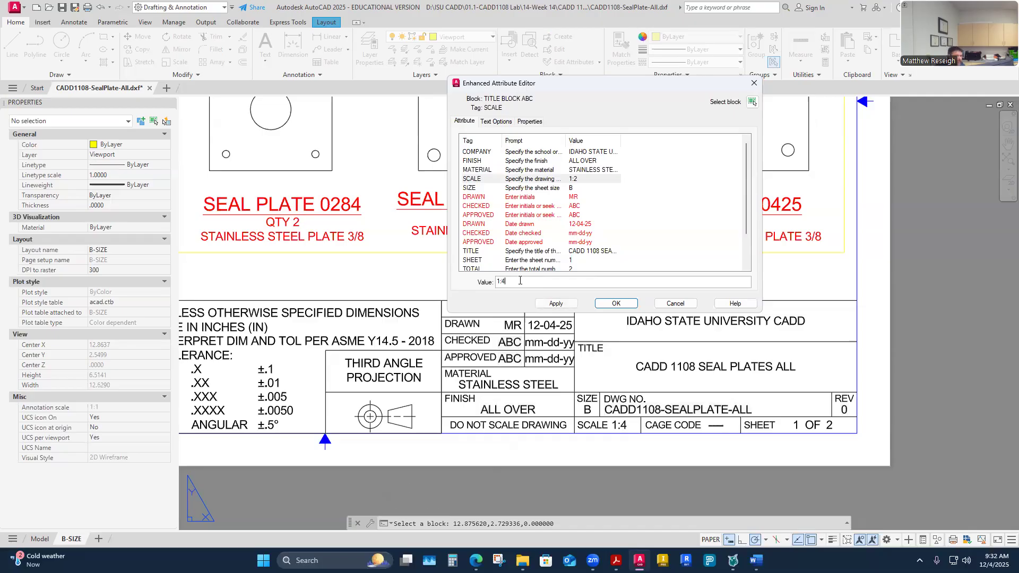
left_click(616, 303)
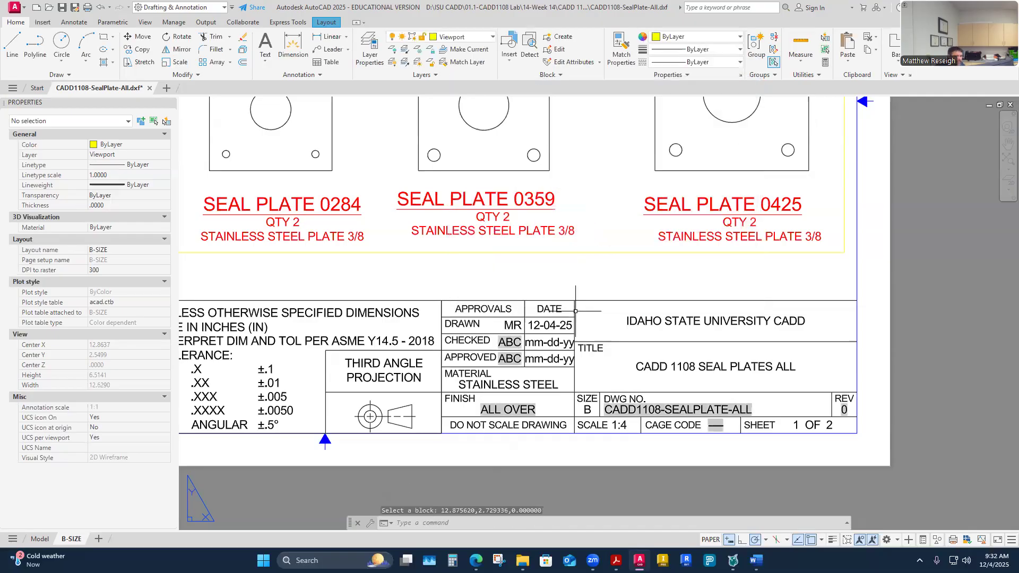
left_click(569, 284)
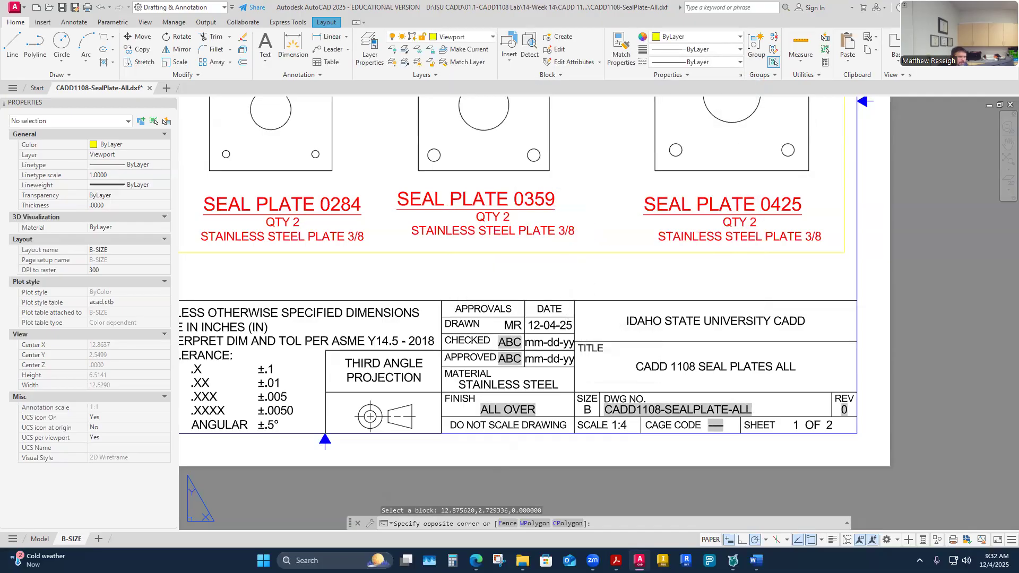
scroll(595, 285, "up", 2)
scroll(584, 286, "down", 4)
key("Escape")
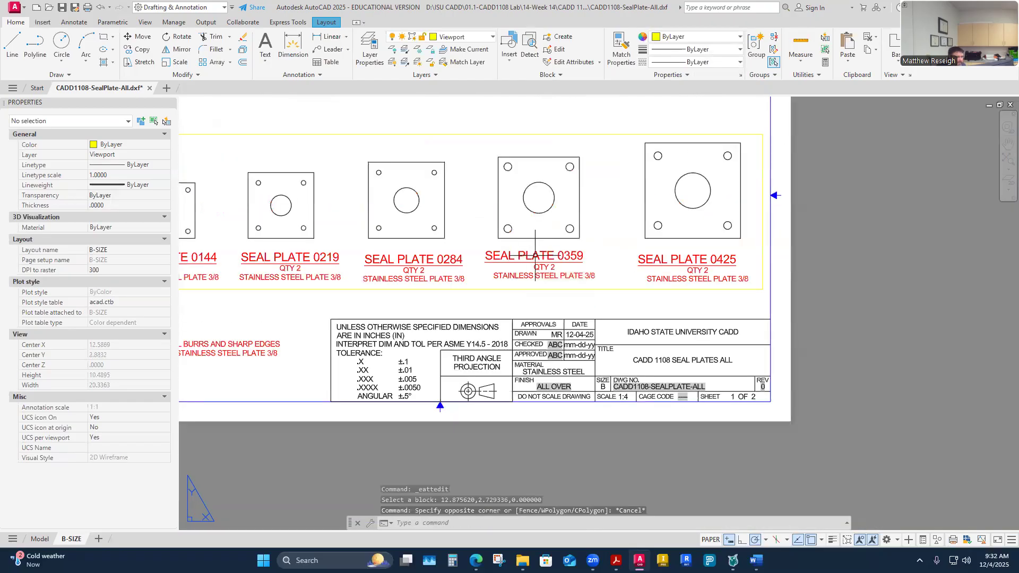
- Extend the viewport's left side to a width of about 15.71 so the SEAL PLATE 0144 label is not clipped
scroll(520, 244, "down", 4)
scroll(505, 243, "up", 2)
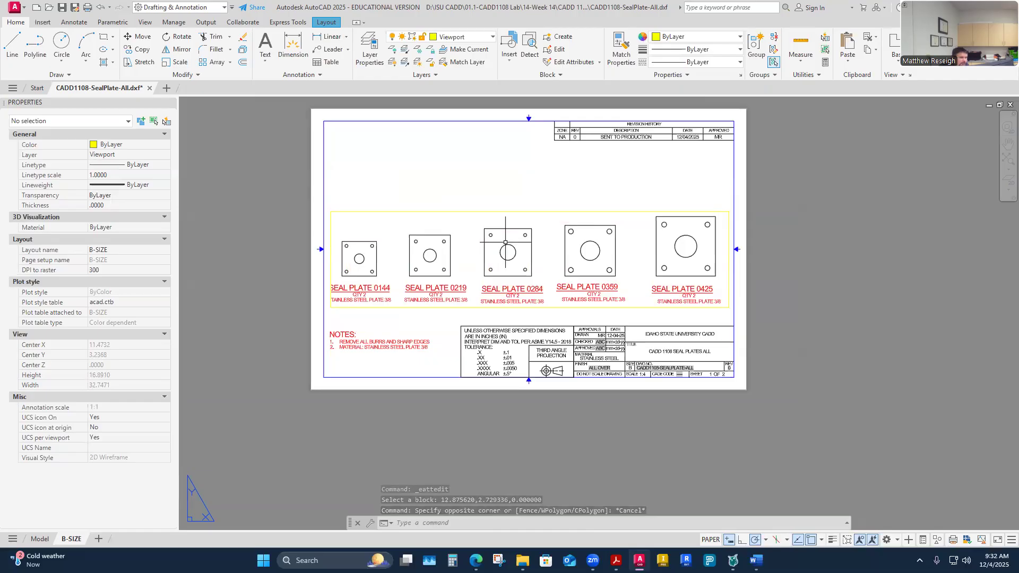
scroll(333, 206, "up", 4)
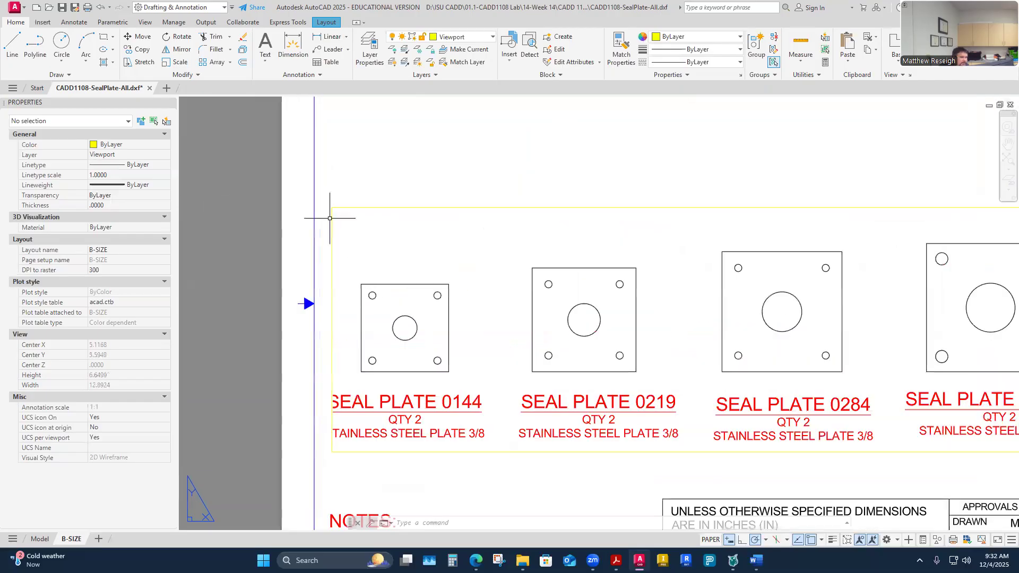
left_click(333, 213)
left_click(332, 207)
left_click(321, 207)
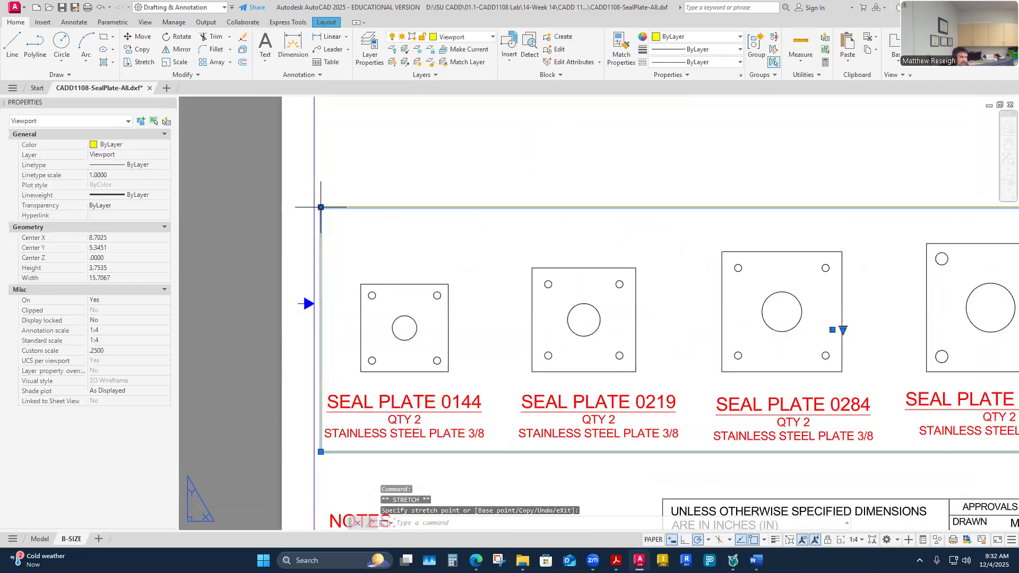
left_click(321, 207)
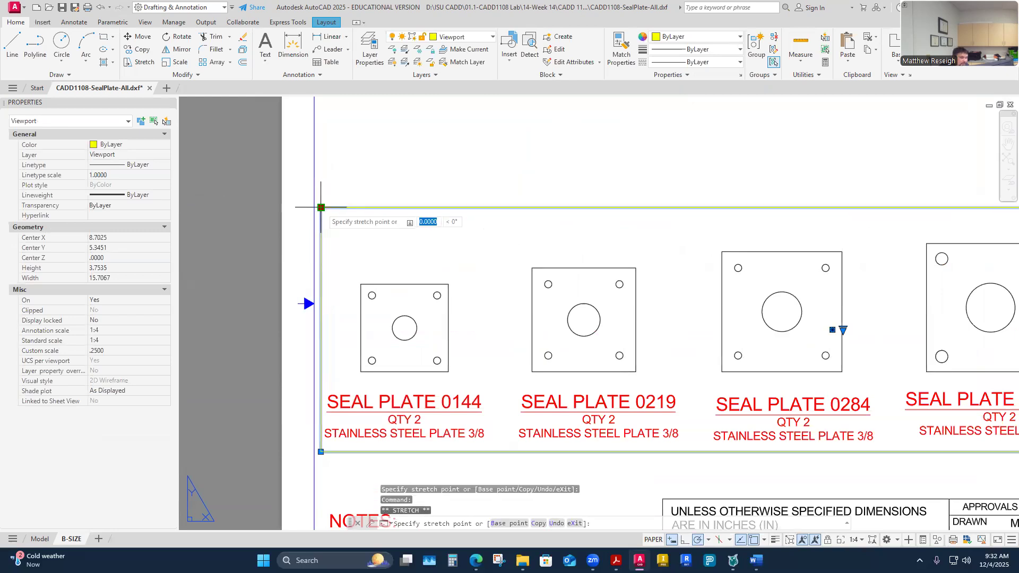
left_click(320, 207)
left_click(396, 169)
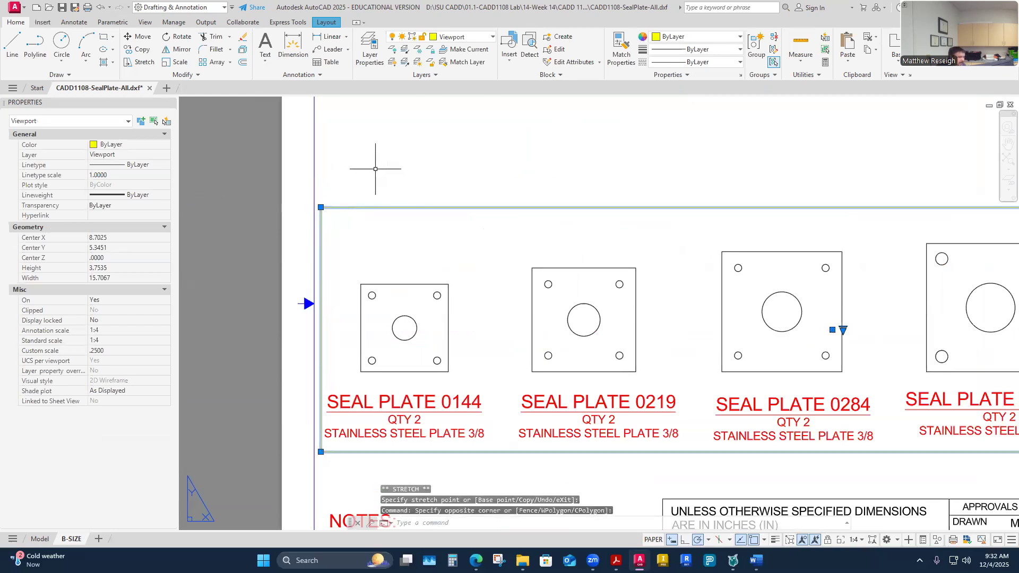
key("Escape")
key("Escape")
scroll(366, 177, "down", 4)
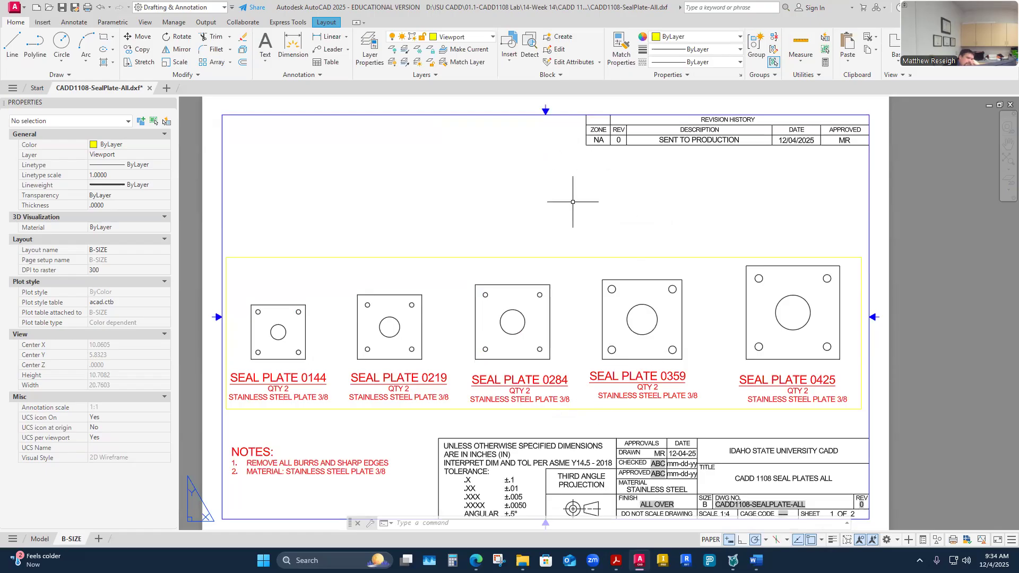
- Save the drawing and close it, saving its changes and declining the AutoCAD 2018 Drawing format to keep it as DXF
left_click(61, 8)
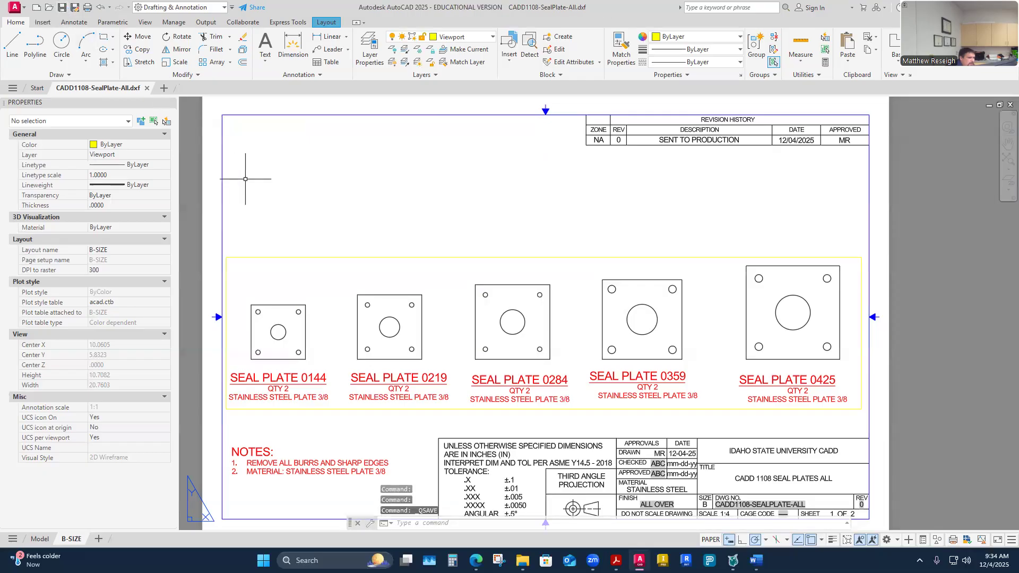
scroll(358, 238, "down", 2)
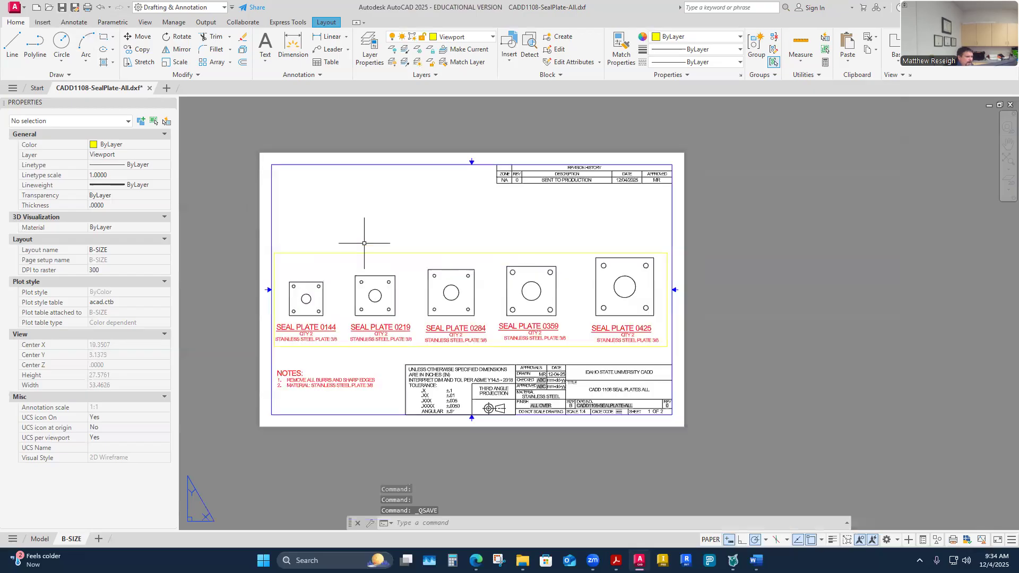
mouse_move(141, 91)
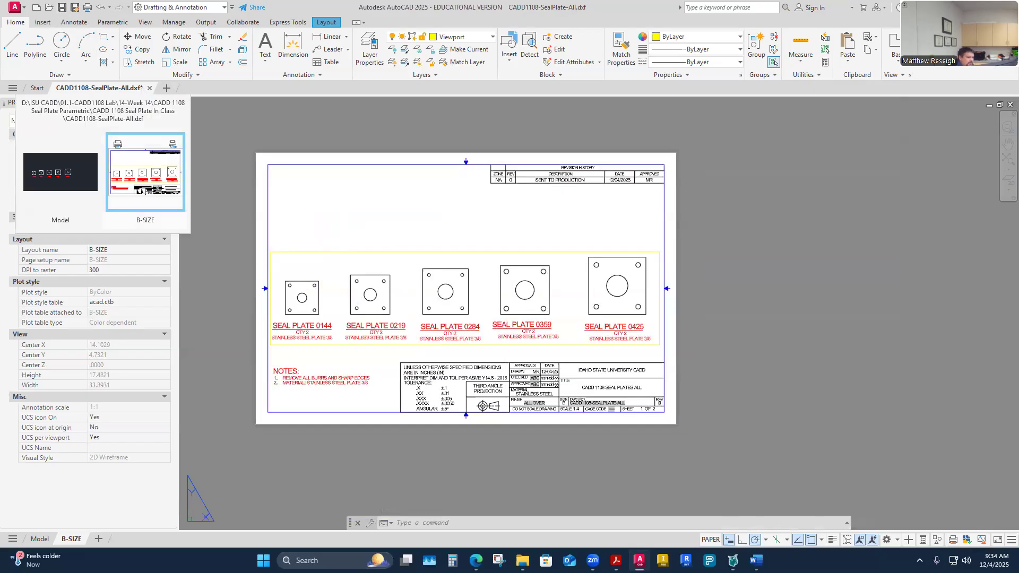
left_click(150, 90)
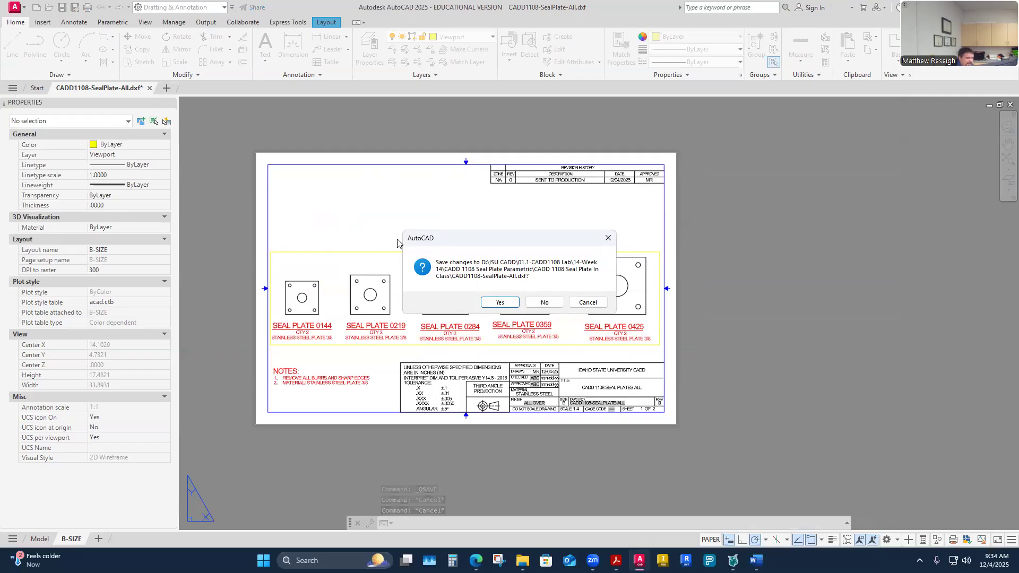
left_click(500, 303)
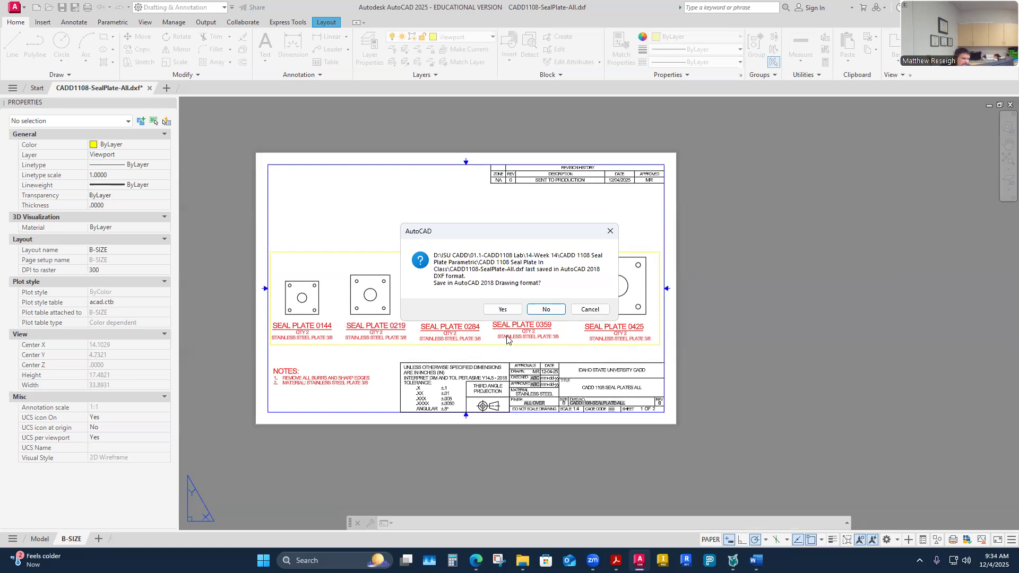
left_click(546, 312)
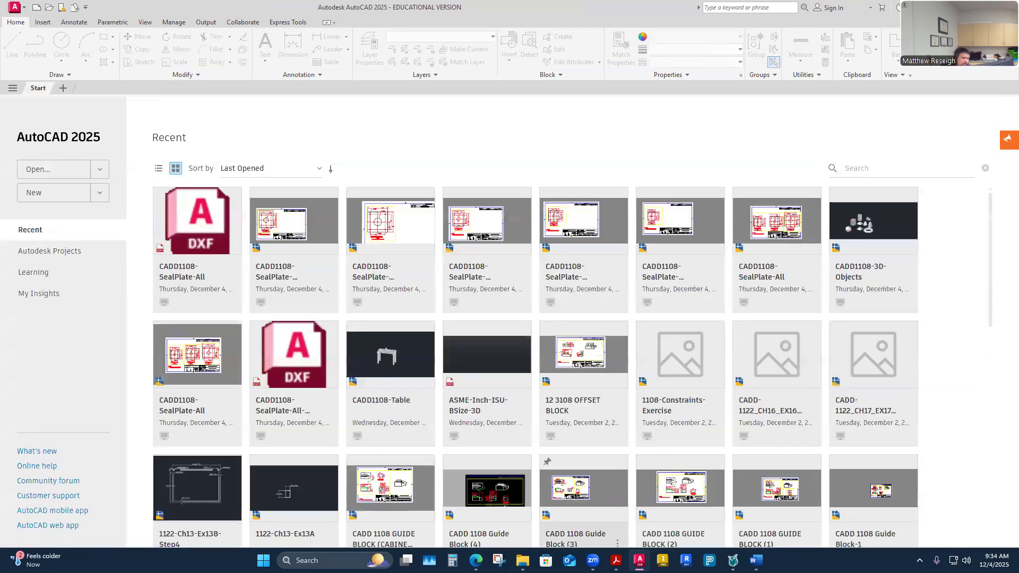
- Check the saved seal plate files in the CADD 1108 Seal Plate In Class folder in File Explorer, then return to AutoCAD
left_click(524, 560)
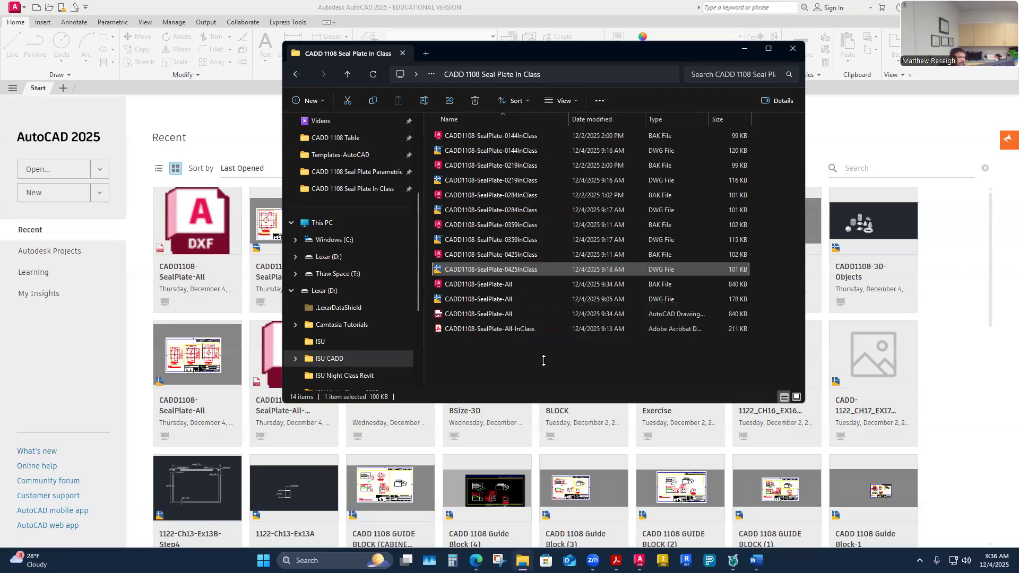
left_click(846, 128)
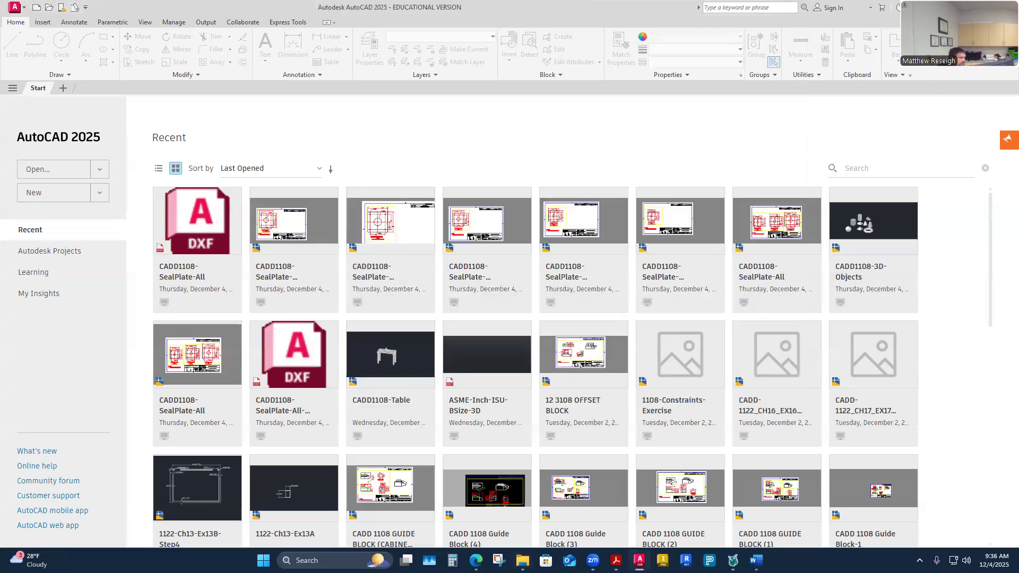